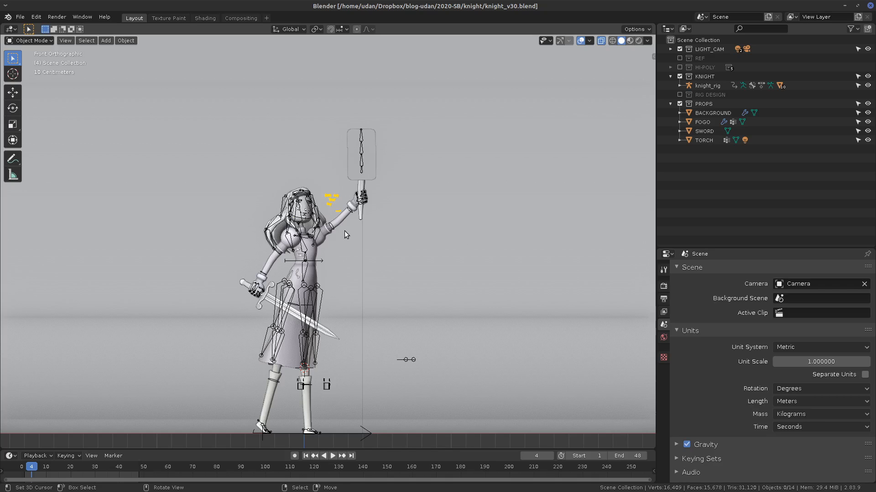
Step: Erase the handwritten note beside the knight's head
scroll(346, 236, up, 3)
shift+middle_drag(362, 251, 377, 212)
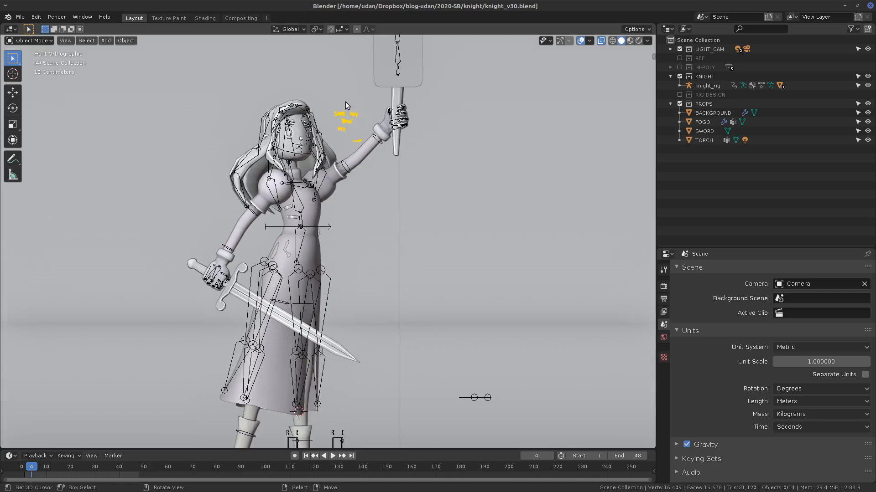
key(d)
right_drag(346, 104, 374, 111)
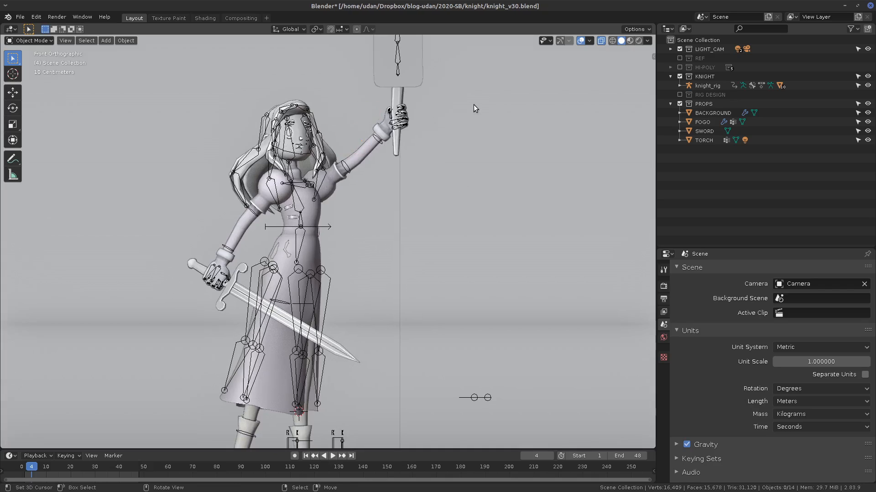
mouse_move(474, 107)
mouse_down()
mouse_move(488, 124)
mouse_move(550, 123)
mouse_move(560, 109)
mouse_up()
middle_drag(468, 231, 450, 232)
scroll(440, 246, down, 3)
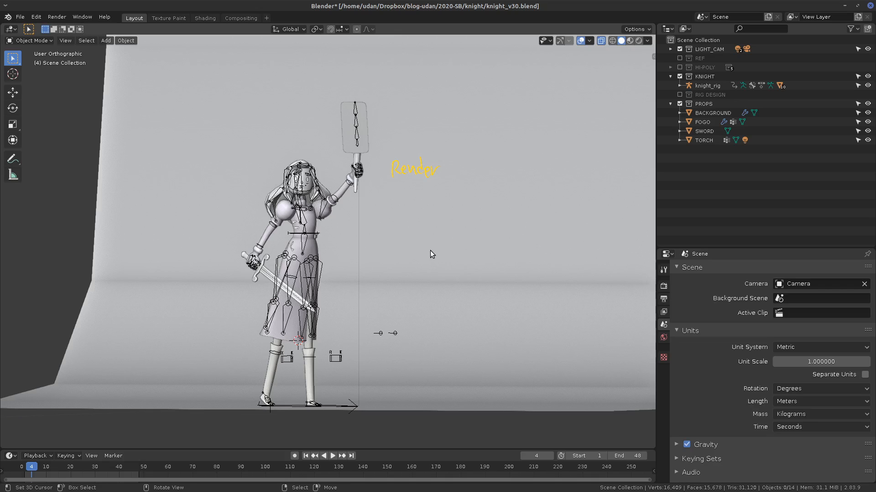
key(KP_1)
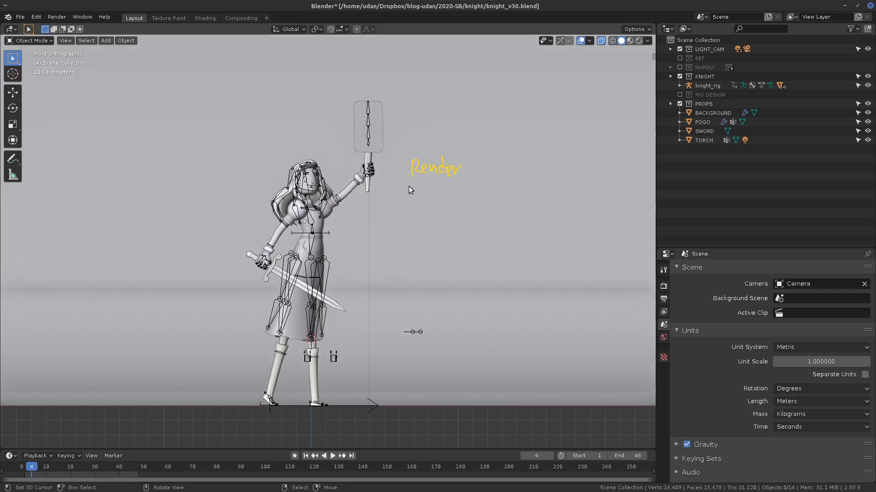
right_drag(417, 172, 462, 168)
Step: Handwrite the annotations Render and "Realtime" beside the knight's torch in the front orthographic view
shift+middle_drag(474, 264, 473, 287)
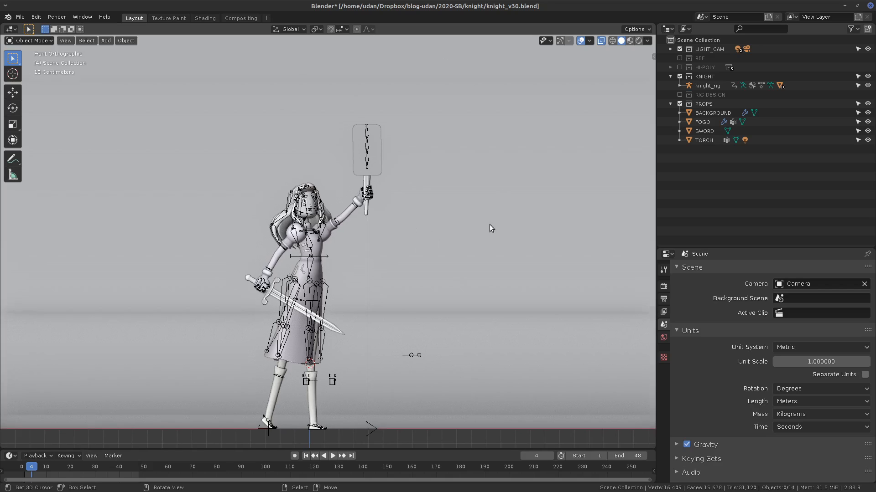
mouse_move(447, 251)
middle_down()
mouse_move(426, 250)
mouse_move(443, 294)
mouse_move(430, 283)
mouse_move(436, 253)
middle_up()
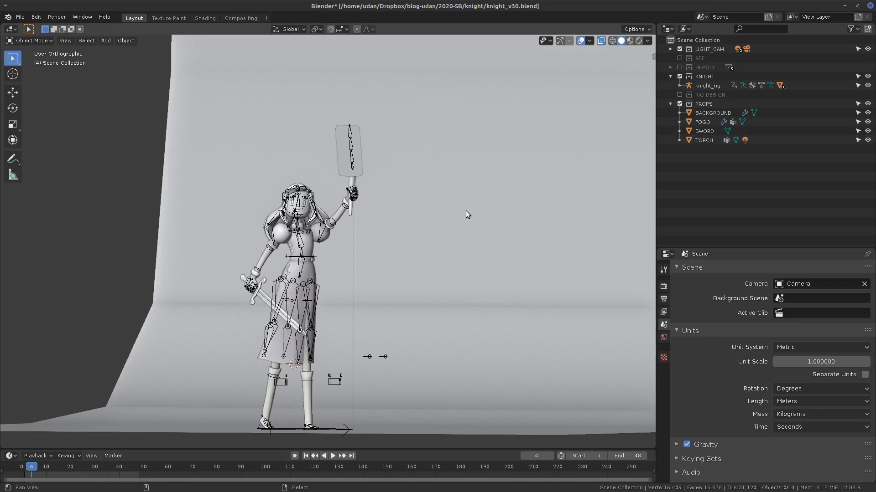
shift+middle_drag(466, 211, 450, 205)
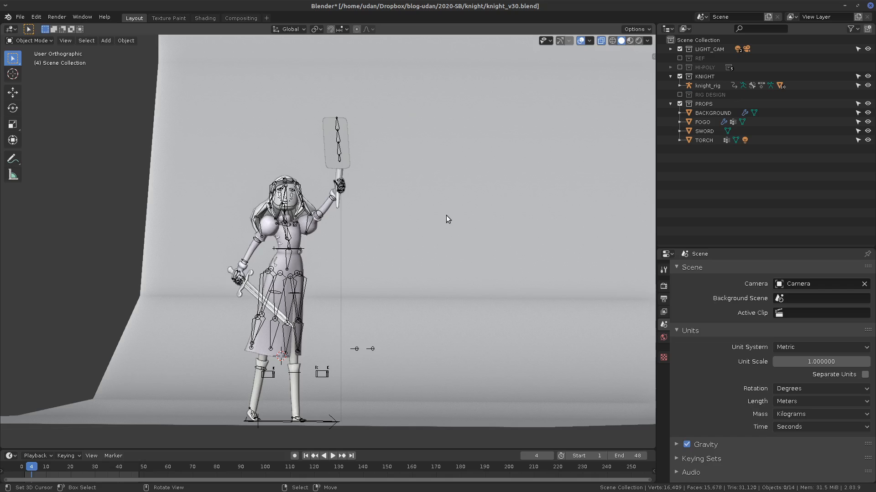
key(KP_1)
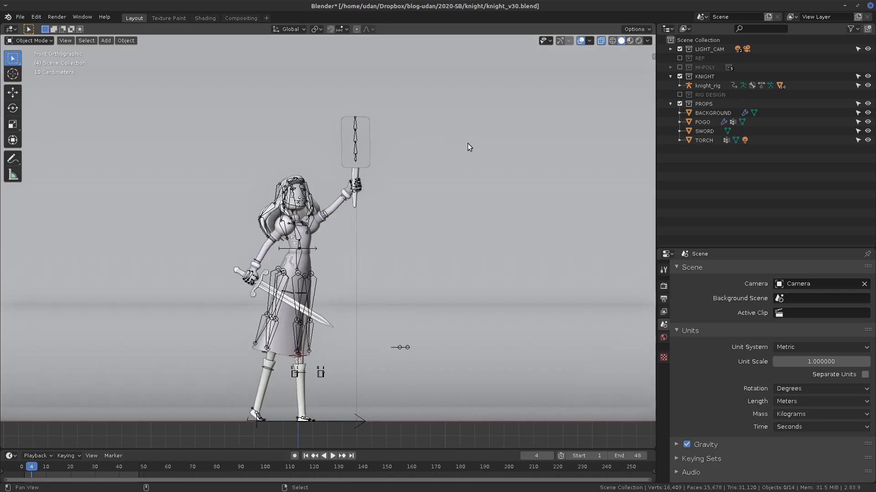
scroll(434, 167, up, 1)
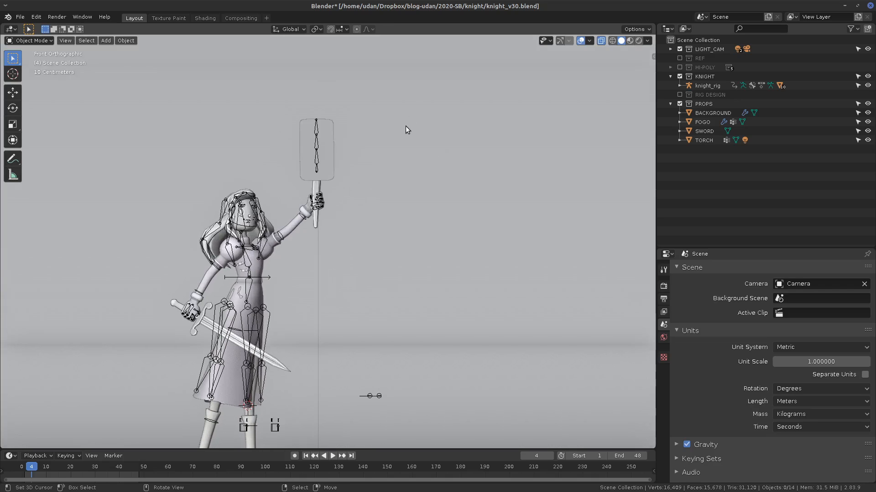
mouse_move(399, 122)
mouse_down()
mouse_move(395, 143)
mouse_move(461, 129)
mouse_move(488, 143)
mouse_up()
drag(524, 101, 519, 114)
drag(517, 104, 526, 124)
mouse_move(526, 109)
mouse_down()
mouse_move(545, 121)
mouse_move(565, 102)
mouse_move(589, 115)
mouse_move(608, 111)
mouse_up()
drag(613, 104, 612, 110)
Step: Switch the viewport shading to Material Preview and inspect the knight and torch from other angles
click(630, 41)
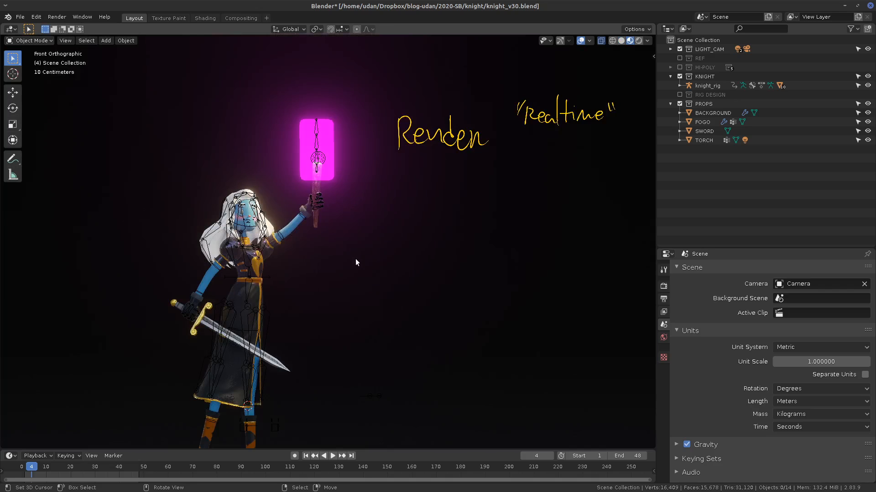
middle_drag(356, 259, 294, 268)
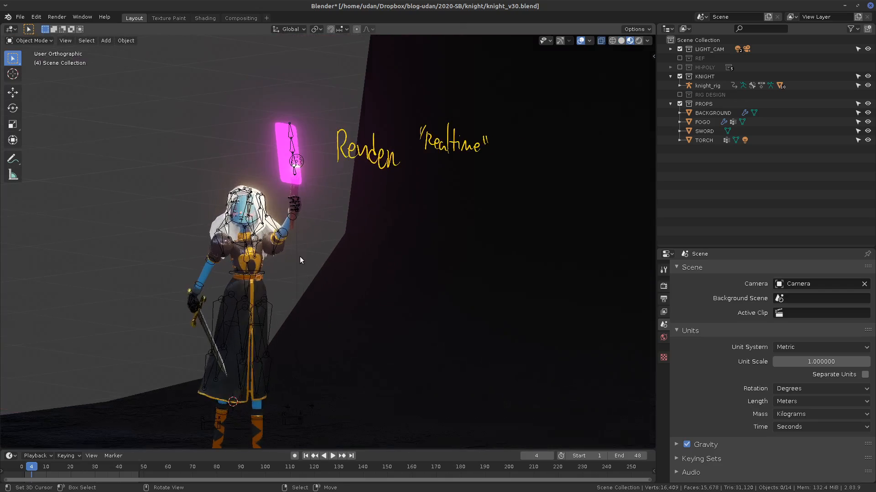
scroll(300, 257, up, 2)
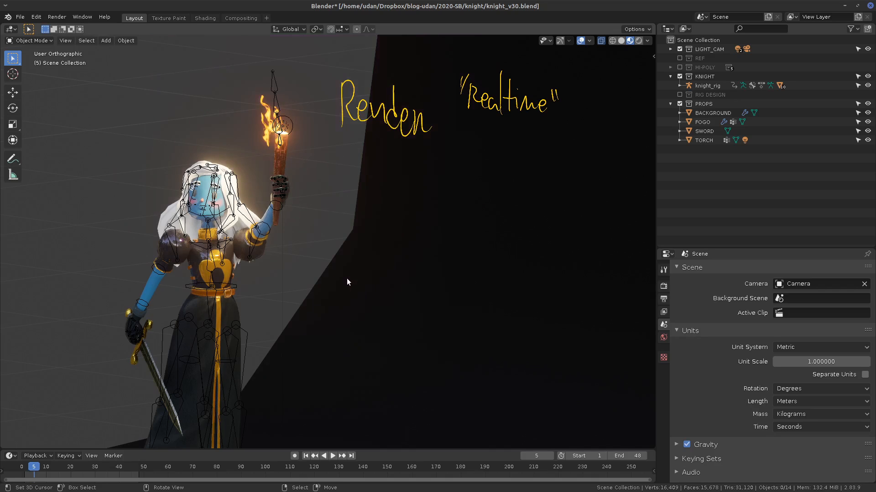
middle_drag(343, 263, 329, 211)
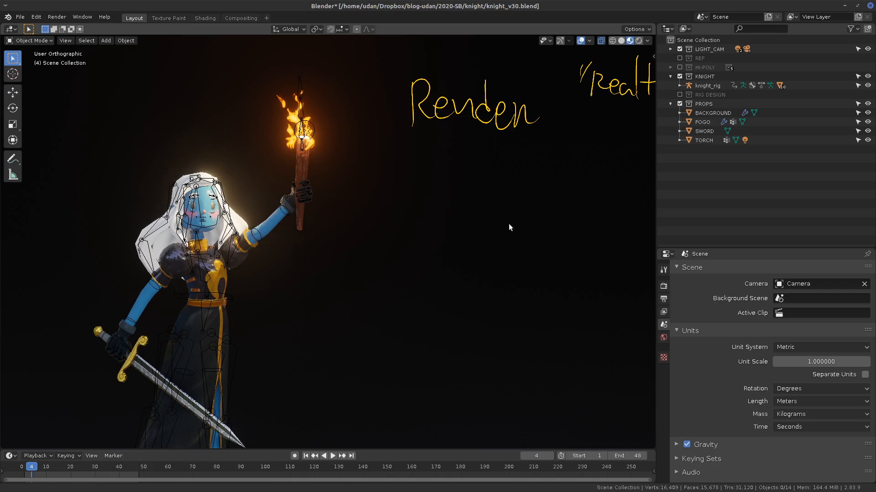
Step: Handwrite 60 FPS next to the "Realtime" annotation
shift+middle_drag(508, 227, 310, 289)
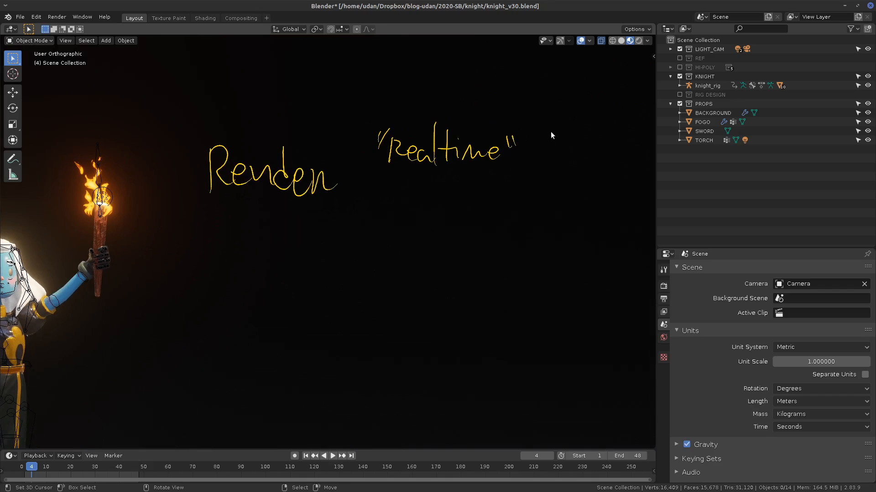
mouse_move(554, 132)
mouse_down()
mouse_move(541, 146)
mouse_move(568, 134)
mouse_move(545, 152)
mouse_move(587, 149)
mouse_move(595, 136)
mouse_move(611, 149)
mouse_up()
Step: Sketch a short arrow toward the view-name text and a small note in the empty background, and erase both
mouse_move(103, 91)
mouse_down()
mouse_move(77, 70)
mouse_move(95, 83)
mouse_up()
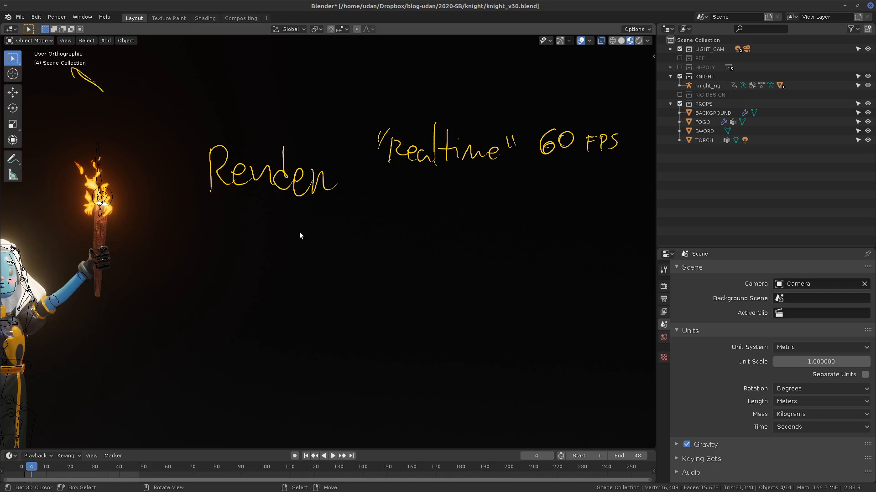
drag(570, 408, 606, 423)
drag(601, 415, 616, 422)
right_drag(557, 409, 602, 406)
right_drag(99, 82, 73, 70)
Step: Sketch three long horizontal arrows above the knight's torch with a vertical stroke beside them, and erase all of these marks
shift+middle_drag(311, 320, 467, 292)
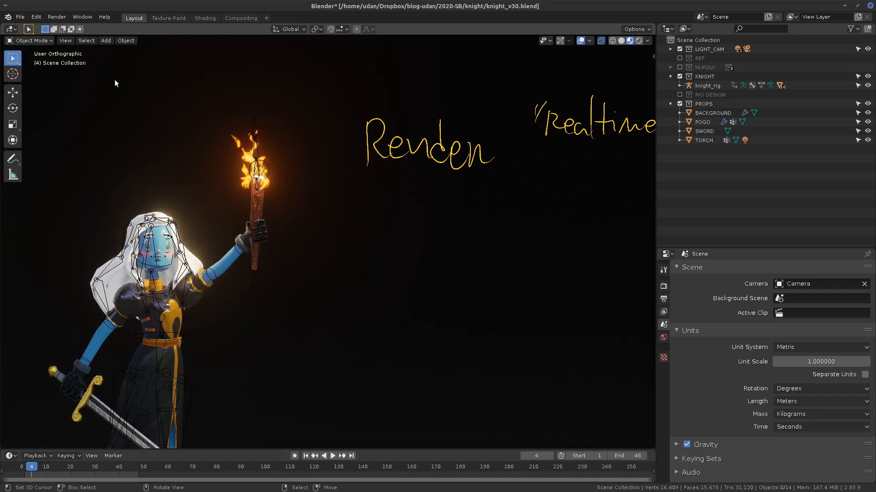
mouse_move(109, 81)
mouse_down()
mouse_move(267, 75)
mouse_move(250, 84)
mouse_up()
drag(91, 101, 310, 95)
drag(250, 89, 269, 107)
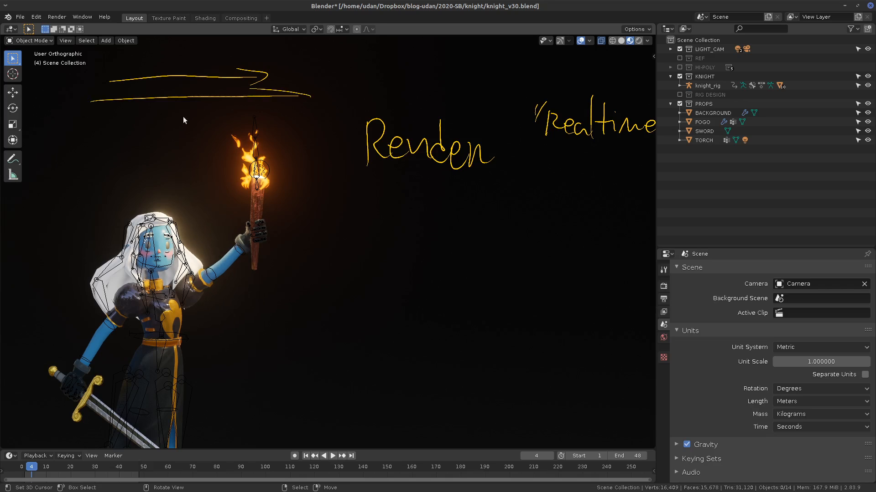
mouse_move(113, 120)
mouse_down()
mouse_move(287, 119)
mouse_move(268, 128)
mouse_up()
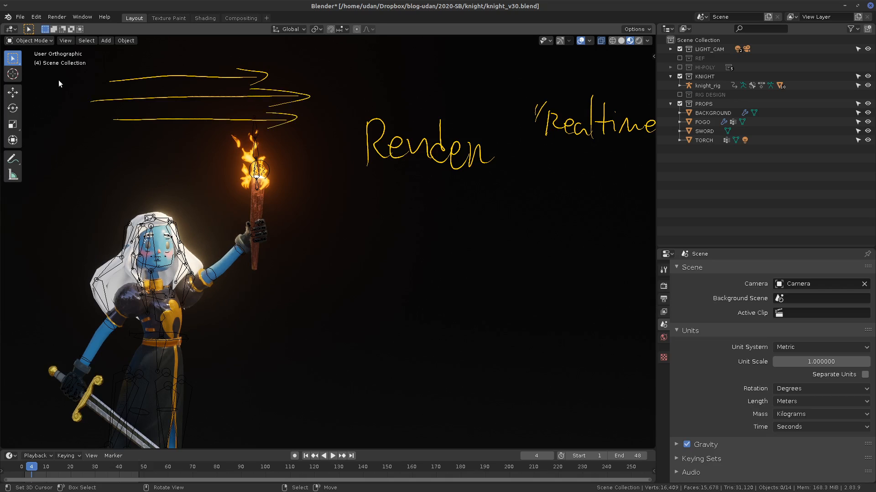
drag(325, 54, 322, 184)
drag(321, 184, 329, 155)
right_drag(325, 117, 329, 208)
mouse_move(301, 119)
right_down()
mouse_move(120, 109)
mouse_move(310, 114)
mouse_move(299, 88)
mouse_move(146, 83)
mouse_move(178, 74)
right_up()
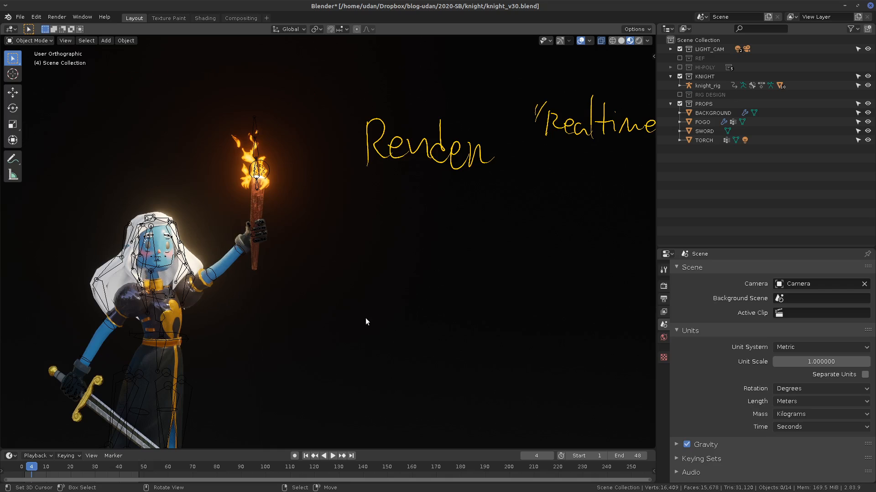
Step: Compare the knight in Rendered, Material Preview and Solid shading from the front view, ending in Material Preview
shift+middle_drag(427, 283, 372, 288)
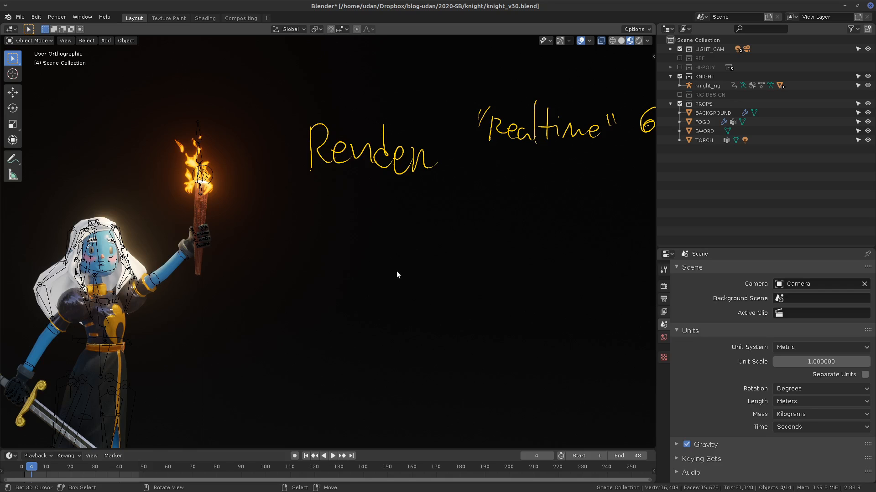
mouse_move(398, 270)
shift+middle_down()
mouse_move(446, 266)
mouse_move(438, 251)
shift+middle_up()
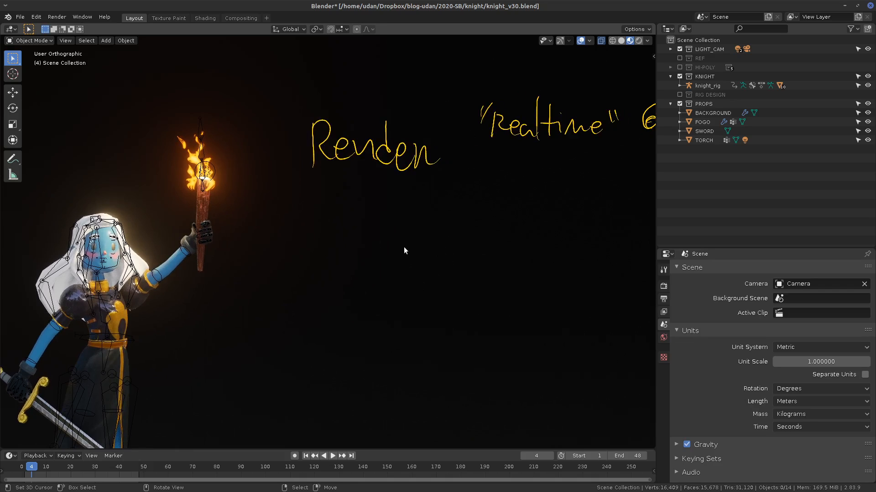
mouse_move(410, 258)
middle_down()
mouse_move(390, 264)
mouse_move(428, 266)
mouse_move(362, 279)
middle_up()
key(KP_1)
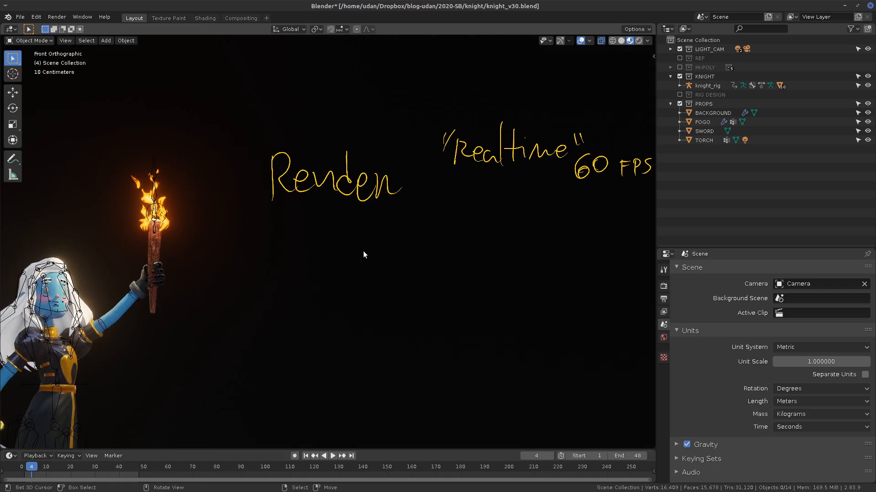
click(637, 41)
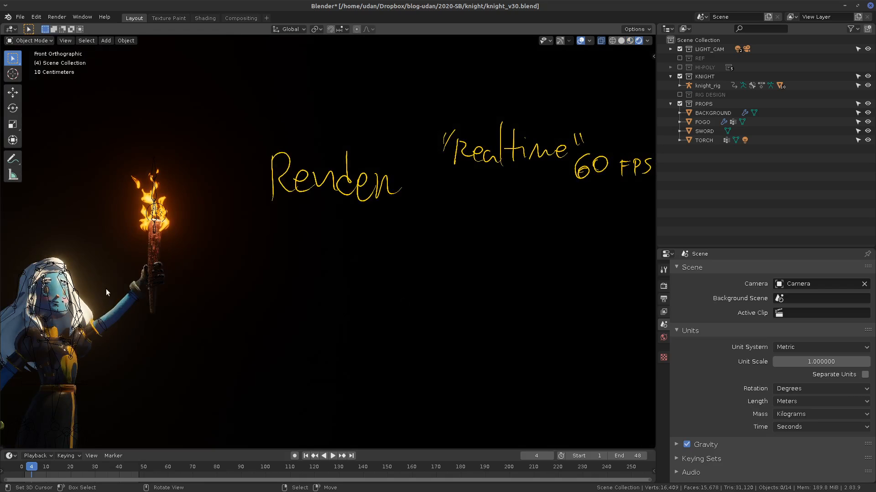
click(630, 41)
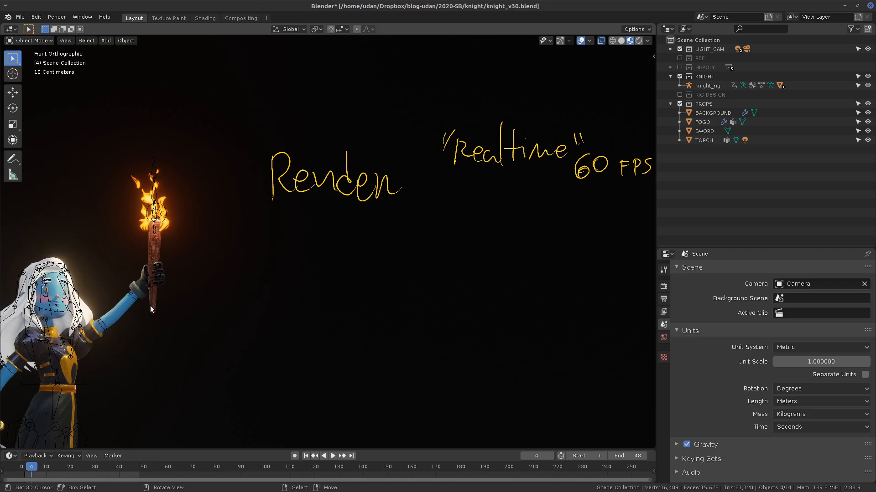
click(621, 41)
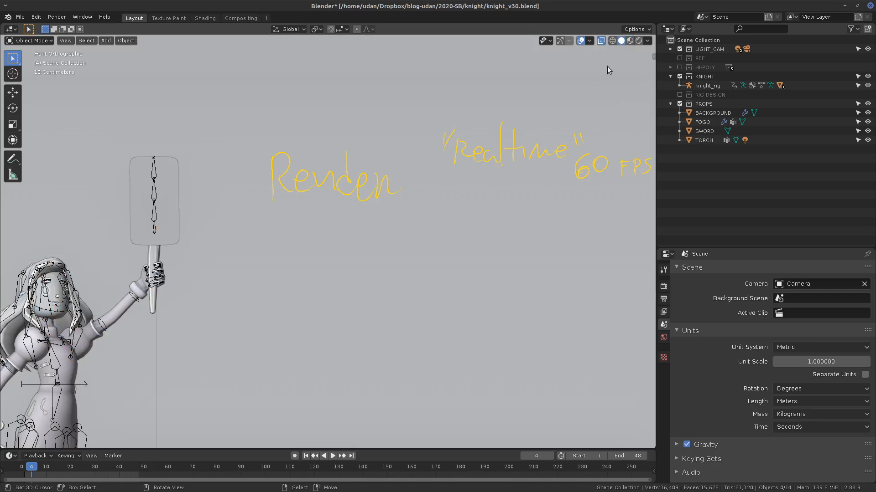
click(630, 41)
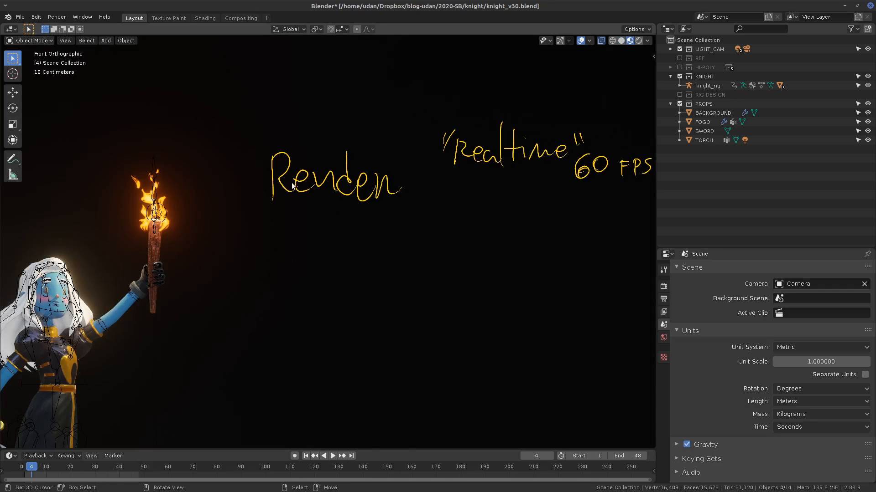
Step: Erase the handwritten Render, "Realtime" and 60 FPS annotations
right_drag(299, 161, 300, 151)
mouse_move(263, 186)
right_down()
mouse_move(378, 183)
mouse_move(362, 195)
mouse_move(343, 171)
right_up()
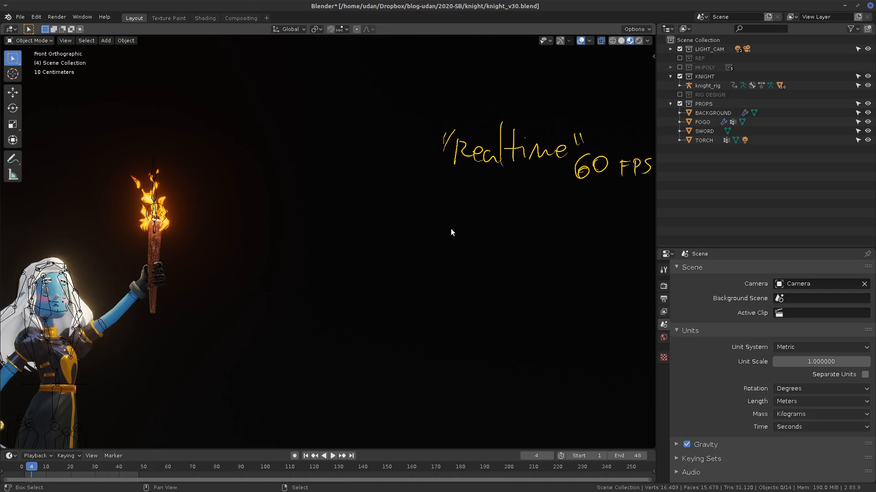
mouse_move(450, 230)
shift+middle_down()
mouse_move(405, 238)
mouse_move(397, 228)
shift+middle_up()
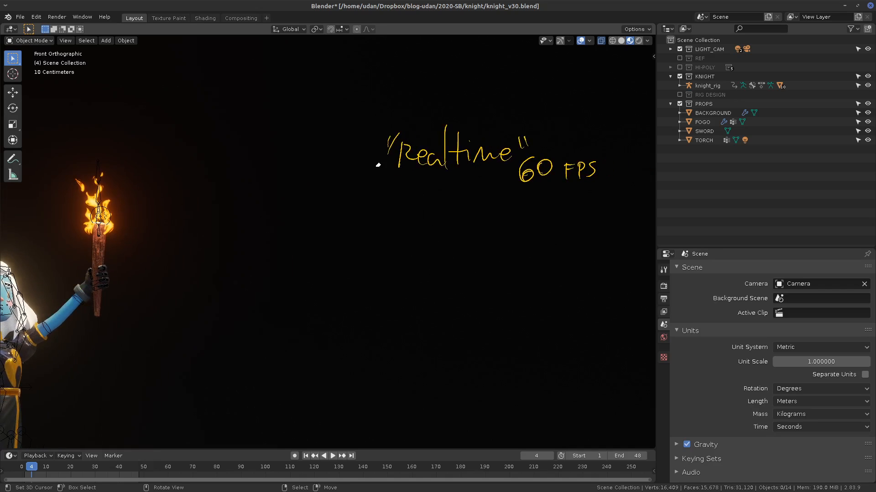
mouse_move(378, 165)
right_down()
mouse_move(576, 172)
mouse_move(532, 146)
mouse_move(375, 143)
mouse_move(439, 135)
mouse_move(418, 182)
right_up()
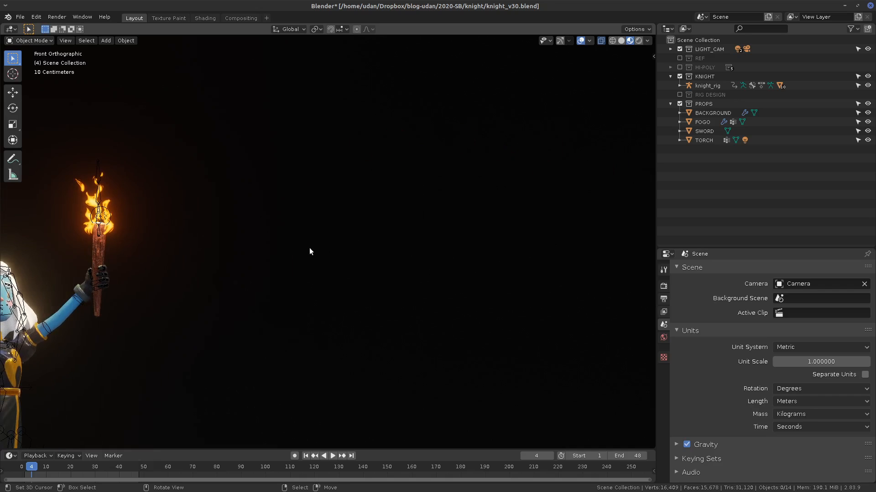
Step: Handwrite Render "Processado" in the empty background beside the knight's torch
shift+middle_drag(309, 251, 504, 228)
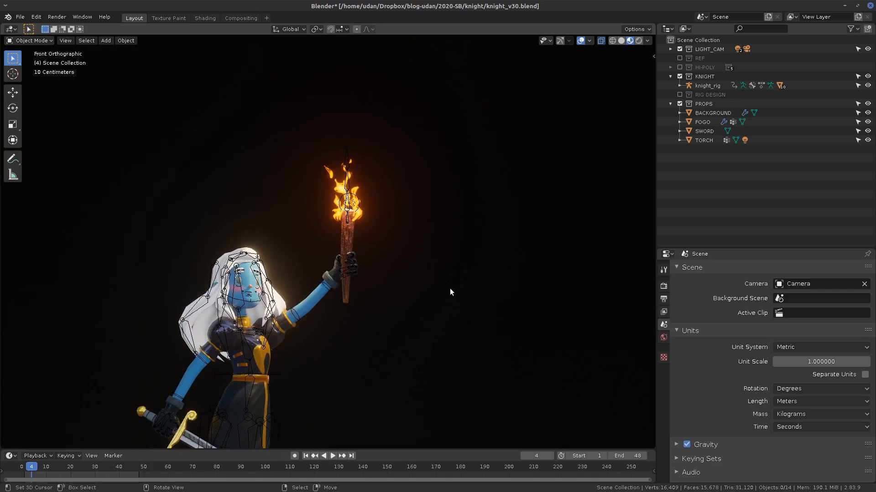
shift+middle_drag(447, 267, 459, 127)
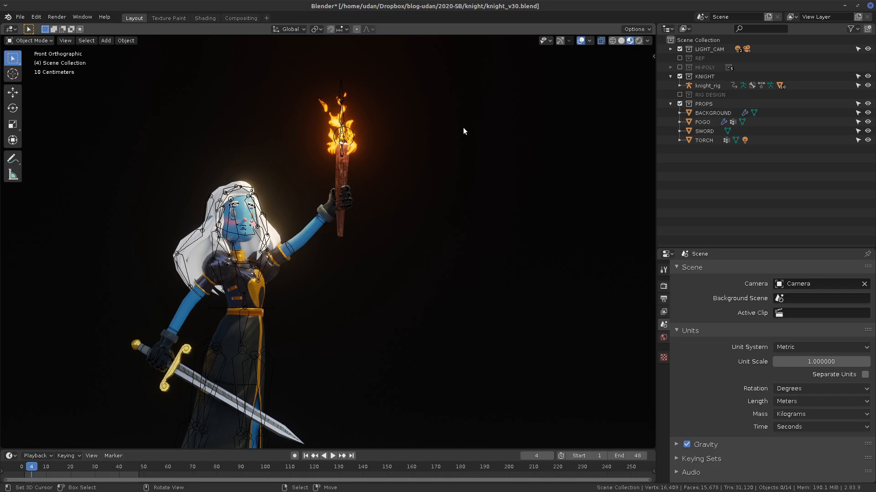
drag(441, 128, 462, 137)
mouse_move(464, 126)
mouse_down()
mouse_move(474, 136)
mouse_move(515, 137)
mouse_move(551, 110)
mouse_move(561, 129)
mouse_move(621, 135)
mouse_move(630, 120)
mouse_move(634, 130)
mouse_up()
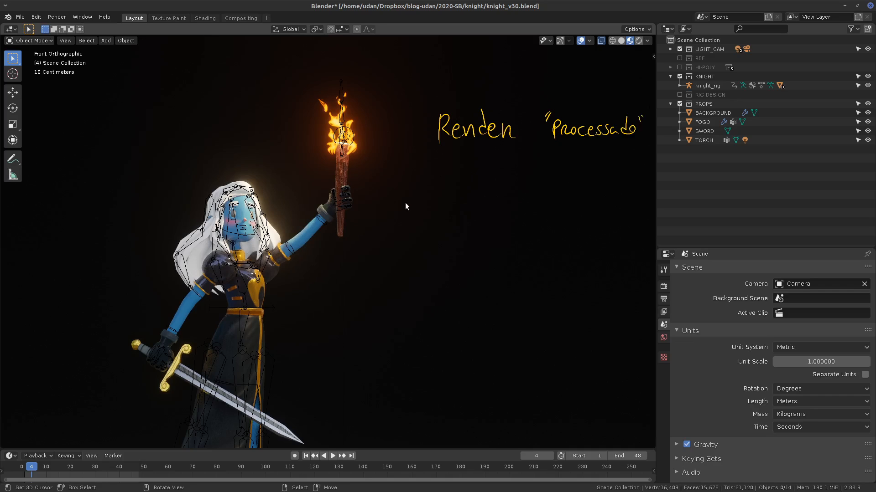
Step: Sketch a row of four frame boxes below the Render "Processado" heading, with an arrow leading out of the last box
mouse_move(402, 199)
mouse_down()
mouse_move(398, 240)
mouse_move(432, 199)
mouse_up()
drag(399, 241, 433, 240)
mouse_move(432, 200)
mouse_down()
mouse_move(433, 242)
mouse_move(441, 242)
mouse_move(477, 199)
mouse_move(479, 244)
mouse_up()
mouse_move(442, 242)
mouse_down()
mouse_move(479, 241)
mouse_move(492, 200)
mouse_move(516, 198)
mouse_up()
mouse_move(515, 200)
mouse_down()
mouse_move(517, 240)
mouse_move(530, 239)
mouse_up()
mouse_move(530, 199)
mouse_down()
mouse_move(560, 197)
mouse_move(563, 237)
mouse_up()
drag(531, 240, 557, 237)
drag(546, 224, 574, 217)
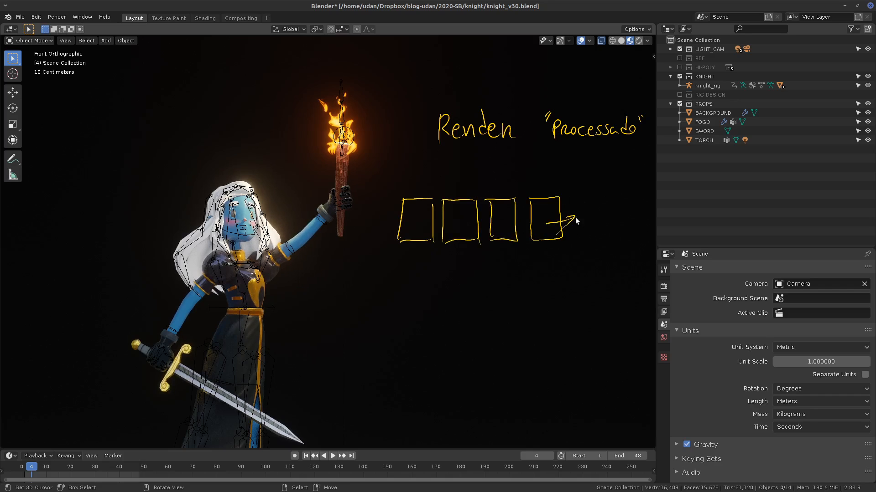
Step: Bracket the frame boxes with a handwritten 1h label below, and replace that note with an arrow pointing into the first box
mouse_move(428, 257)
mouse_down()
mouse_move(474, 261)
mouse_move(479, 276)
mouse_up()
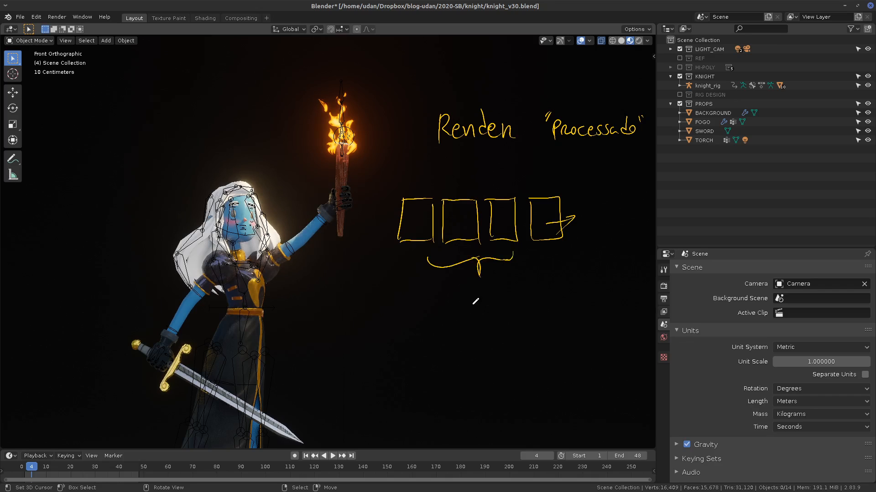
drag(473, 295, 478, 346)
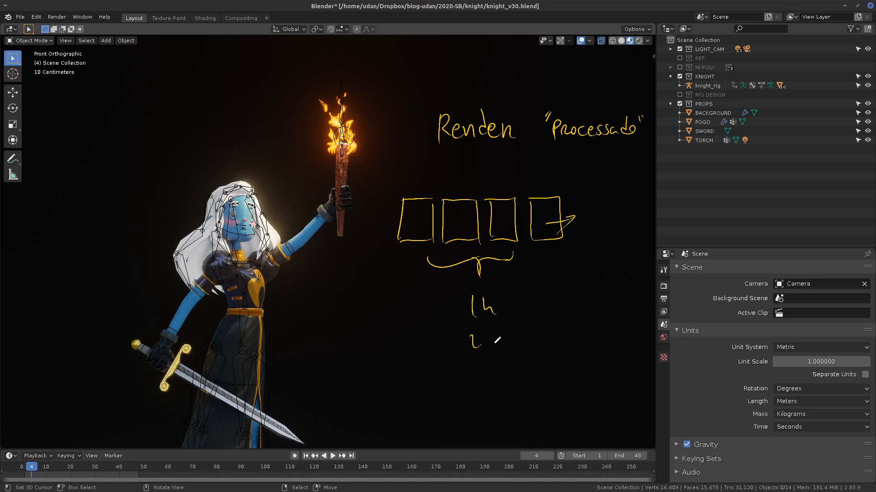
mouse_move(488, 294)
right_down()
mouse_move(492, 303)
mouse_move(499, 258)
mouse_move(465, 266)
mouse_move(424, 241)
right_up()
drag(407, 235, 377, 260)
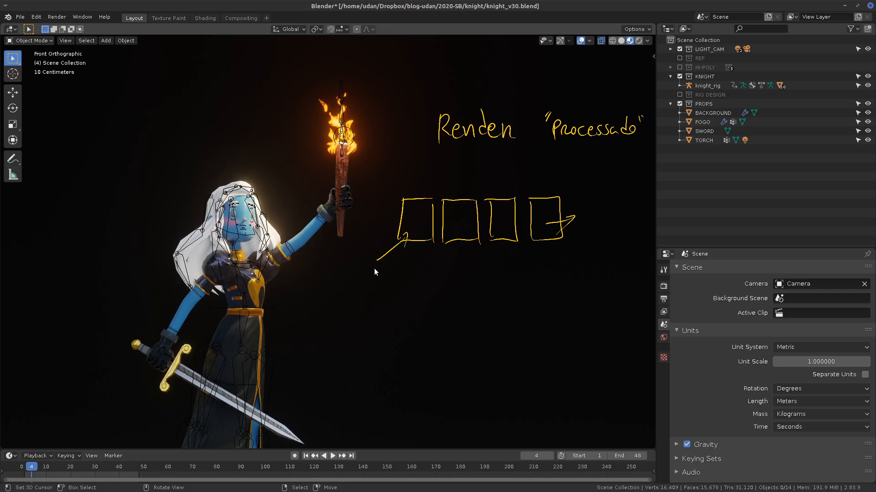
Step: Erase the row of frame boxes and the word "Processado", keeping only the Render heading
mouse_move(374, 269)
right_down()
mouse_move(377, 248)
mouse_move(570, 240)
mouse_move(561, 204)
mouse_move(429, 204)
mouse_move(390, 215)
mouse_move(545, 220)
mouse_move(519, 221)
right_up()
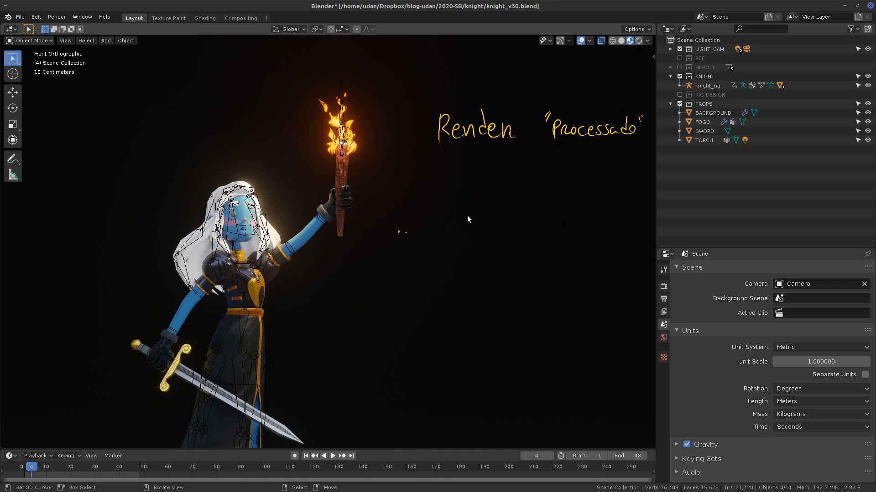
right_drag(467, 219, 392, 231)
mouse_move(537, 196)
shift+middle_down()
mouse_move(484, 205)
mouse_move(458, 199)
shift+middle_up()
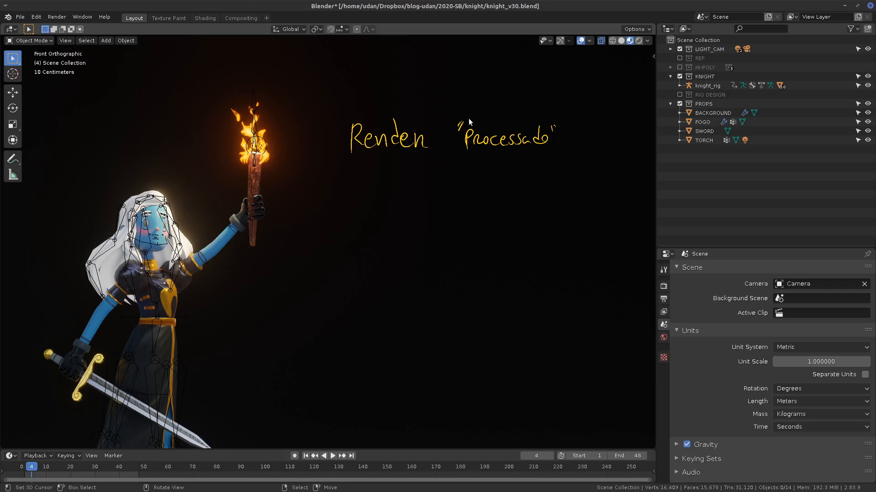
mouse_move(466, 129)
right_down()
mouse_move(492, 156)
mouse_move(536, 129)
mouse_move(556, 130)
right_up()
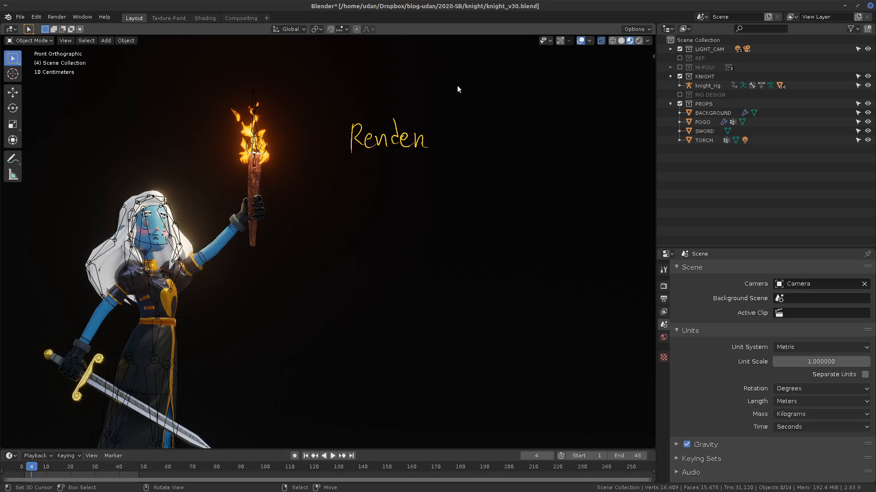
Step: Draw an upward branch from Render and handwrite GAME – Realtime at its end
mouse_move(445, 126)
mouse_down()
mouse_move(491, 94)
mouse_move(511, 99)
mouse_move(530, 89)
mouse_move(540, 97)
mouse_move(581, 87)
mouse_move(612, 100)
mouse_move(623, 85)
mouse_up()
drag(625, 90, 648, 98)
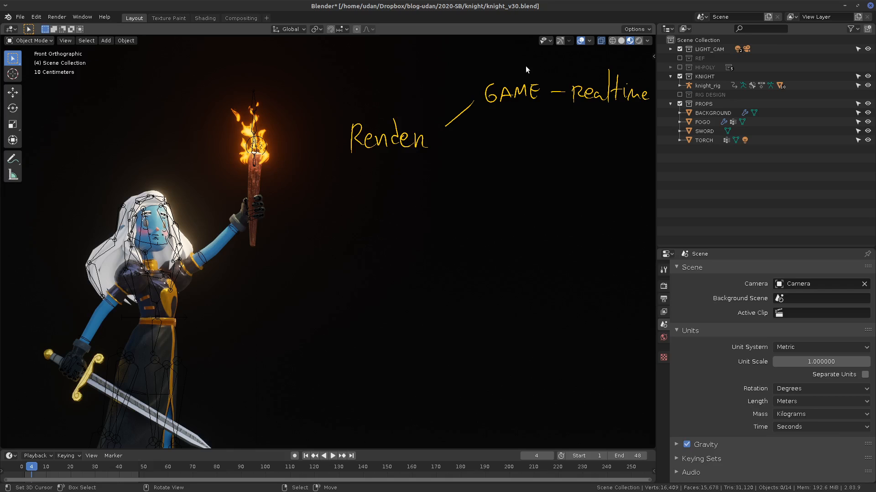
mouse_move(518, 60)
mouse_down()
mouse_move(529, 71)
mouse_move(537, 56)
mouse_move(543, 78)
mouse_move(541, 54)
mouse_up()
ctrl+drag(502, 63, 544, 66)
Step: Draw a downward branch from Render and handwrite FILME, ANIM and ILUSTRASÃO as a list at its end
mouse_move(445, 149)
mouse_down()
mouse_move(481, 181)
mouse_move(493, 163)
mouse_up()
drag(481, 172, 531, 179)
drag(486, 203, 497, 203)
mouse_move(488, 198)
mouse_down()
mouse_move(510, 190)
mouse_move(541, 204)
mouse_move(493, 216)
mouse_up()
mouse_move(491, 223)
mouse_down()
mouse_move(491, 237)
mouse_move(500, 236)
mouse_up()
mouse_move(505, 224)
mouse_down()
mouse_move(535, 235)
mouse_move(541, 222)
mouse_up()
mouse_move(543, 235)
mouse_down()
mouse_move(553, 223)
mouse_move(560, 235)
mouse_move(570, 222)
mouse_up()
mouse_move(571, 222)
mouse_down()
mouse_move(575, 233)
mouse_move(574, 217)
mouse_move(581, 220)
mouse_up()
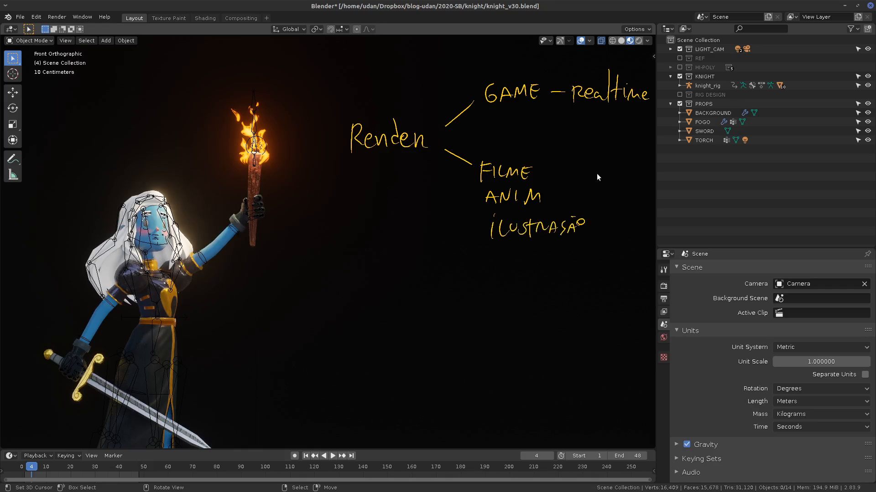
Step: Draw a bracket beside the FILME, ANIM and ILUSTRASÃO list and handwrite FORMATO FINAL at its point
shift+middle_drag(539, 283, 421, 281)
mouse_move(462, 177)
mouse_down()
mouse_move(494, 208)
mouse_move(477, 234)
mouse_up()
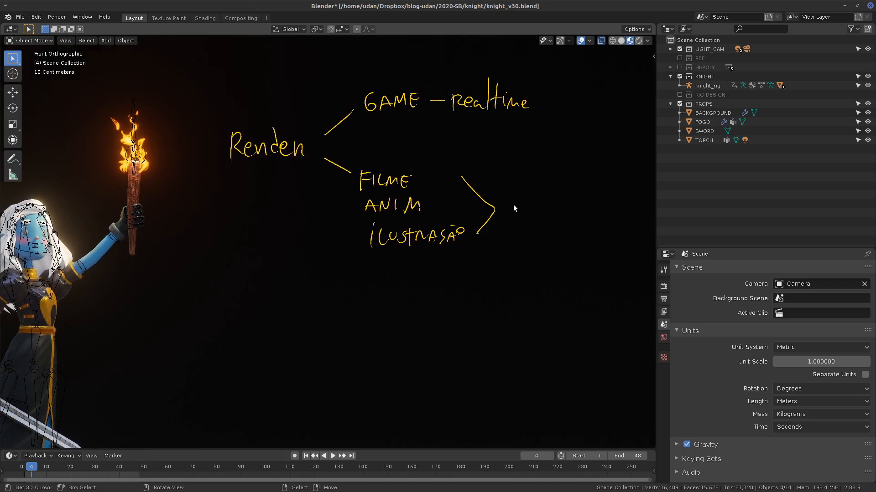
drag(508, 200, 507, 221)
drag(507, 201, 516, 201)
drag(508, 211, 577, 206)
drag(582, 200, 581, 201)
mouse_move(526, 224)
mouse_down()
mouse_move(525, 244)
mouse_move(541, 224)
mouse_up()
mouse_move(527, 235)
mouse_down()
mouse_move(542, 240)
mouse_move(554, 226)
mouse_move(568, 241)
mouse_up()
drag(559, 235, 579, 240)
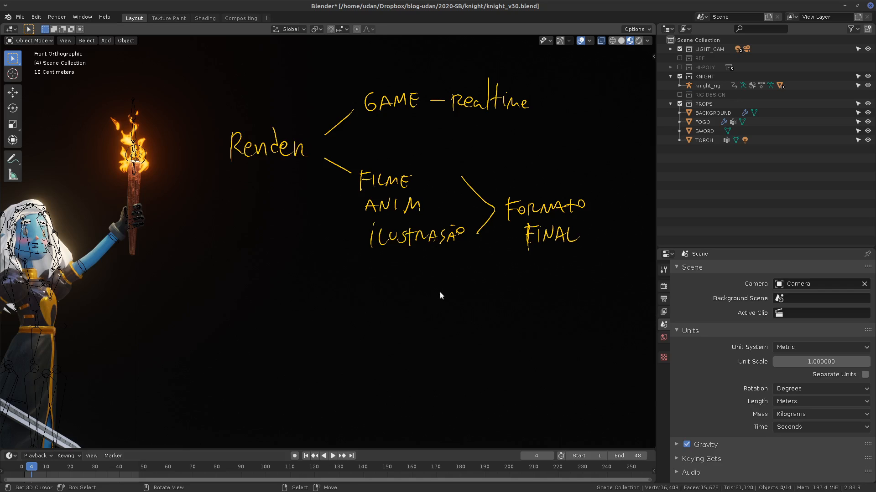
Step: Erase the entire handwritten Render diagram, including the GAME and FORMATO FINAL branches
right_drag(216, 154, 510, 157)
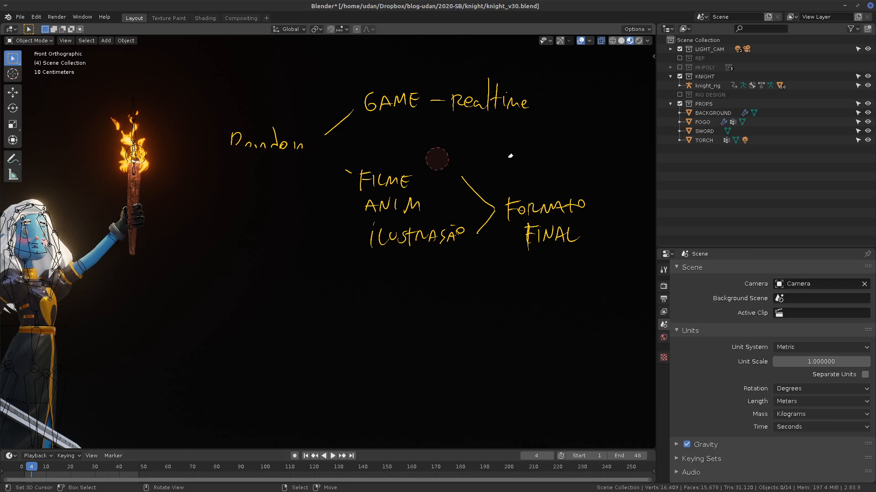
mouse_move(342, 181)
right_down()
mouse_move(623, 185)
mouse_move(326, 202)
mouse_move(616, 218)
mouse_move(578, 237)
mouse_move(333, 242)
mouse_move(593, 226)
right_up()
right_drag(223, 147, 370, 139)
mouse_move(284, 138)
right_down()
mouse_move(333, 117)
mouse_move(452, 108)
right_up()
mouse_move(351, 106)
right_down()
mouse_move(508, 102)
mouse_move(486, 91)
mouse_move(371, 95)
right_up()
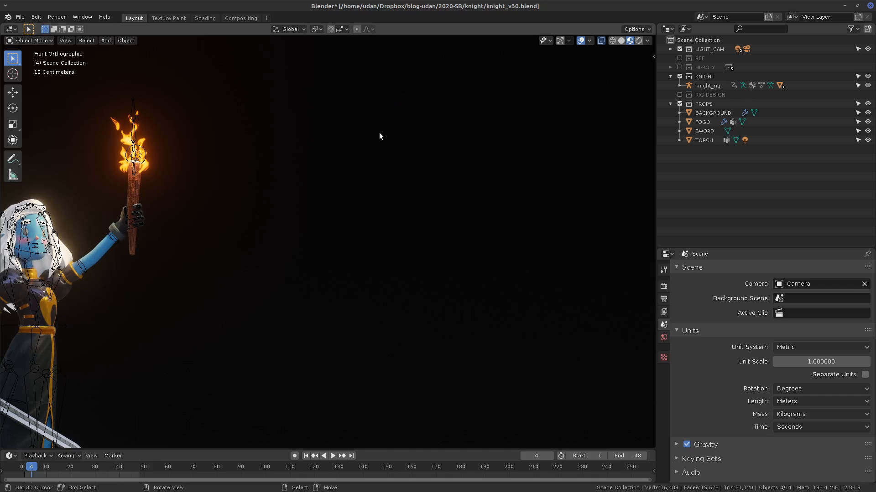
Step: Handwrite Portifólio beside the torch, with a connector line leading to the entries INSTAG and ART STATION
mouse_move(327, 91)
mouse_down()
mouse_move(328, 118)
mouse_move(347, 106)
mouse_move(377, 113)
mouse_move(384, 97)
mouse_move(394, 119)
mouse_move(402, 101)
mouse_up()
mouse_move(414, 102)
mouse_down()
mouse_move(441, 108)
mouse_move(533, 77)
mouse_move(539, 87)
mouse_up()
drag(545, 83, 573, 86)
mouse_move(513, 116)
mouse_down()
mouse_move(515, 108)
mouse_move(523, 116)
mouse_up()
drag(514, 112, 540, 117)
mouse_move(537, 109)
mouse_down()
mouse_move(593, 109)
mouse_move(596, 119)
mouse_up()
drag(588, 115, 596, 114)
mouse_move(604, 107)
mouse_down()
mouse_move(602, 121)
mouse_move(607, 112)
mouse_up()
drag(610, 109, 634, 120)
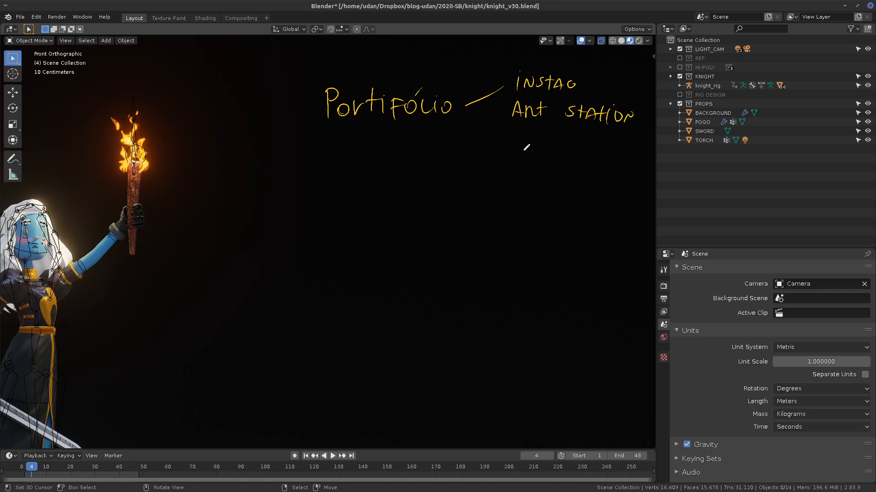
Step: Handwrite SITE and PRINT below ART STATION in the Portifólio list
drag(541, 136, 541, 151)
drag(538, 143, 547, 143)
drag(553, 140, 559, 152)
mouse_move(551, 138)
mouse_down()
mouse_move(563, 137)
mouse_move(559, 143)
mouse_up()
mouse_move(522, 170)
mouse_down()
mouse_move(521, 186)
mouse_move(551, 189)
mouse_move(528, 179)
mouse_move(518, 195)
mouse_move(519, 183)
mouse_move(537, 177)
mouse_up()
drag(539, 185, 557, 172)
drag(566, 168, 566, 185)
drag(563, 176, 574, 174)
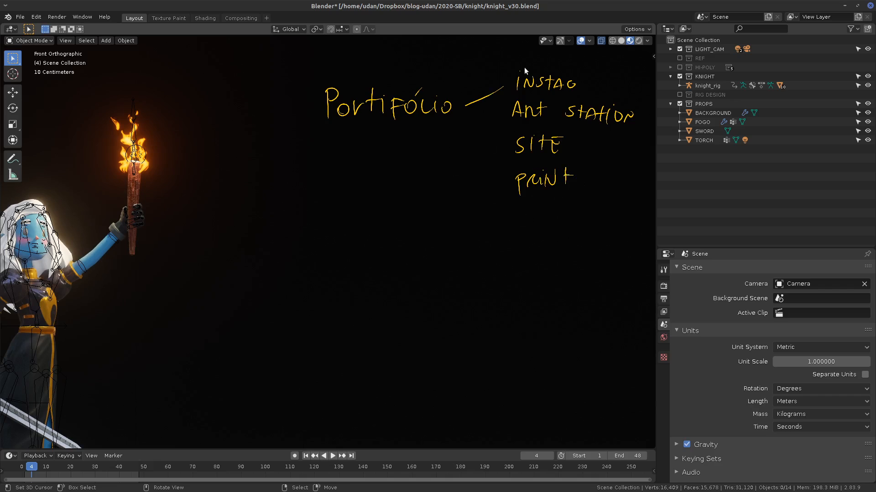
Step: Erase the list of entries beside Portifólio and handwrite IMAGEM in its place
mouse_move(525, 68)
right_down()
mouse_move(549, 226)
mouse_move(569, 193)
mouse_move(566, 205)
right_up()
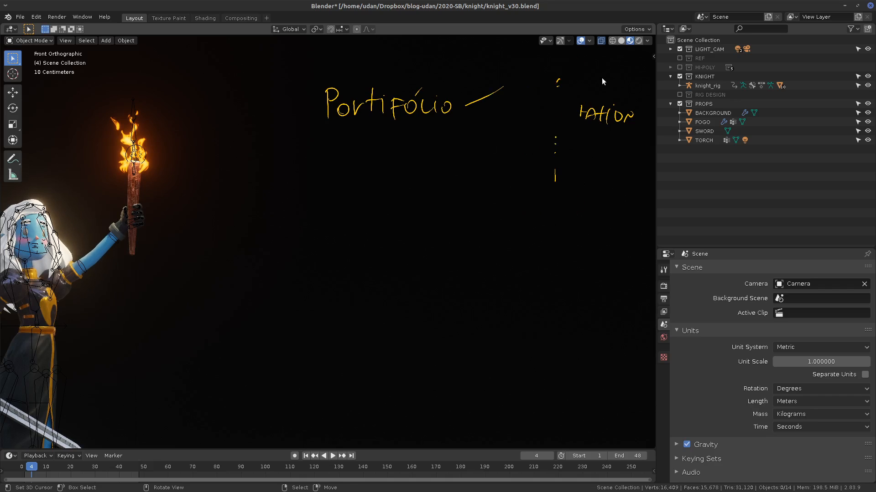
mouse_move(601, 77)
right_down()
mouse_move(600, 118)
mouse_move(582, 97)
mouse_move(554, 89)
right_up()
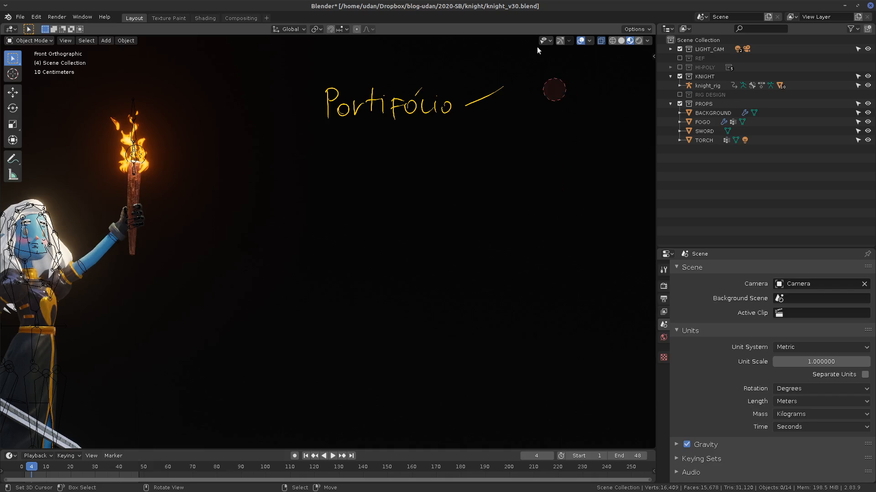
mouse_move(524, 83)
mouse_down()
mouse_move(521, 110)
mouse_move(559, 100)
mouse_up()
drag(571, 99, 593, 93)
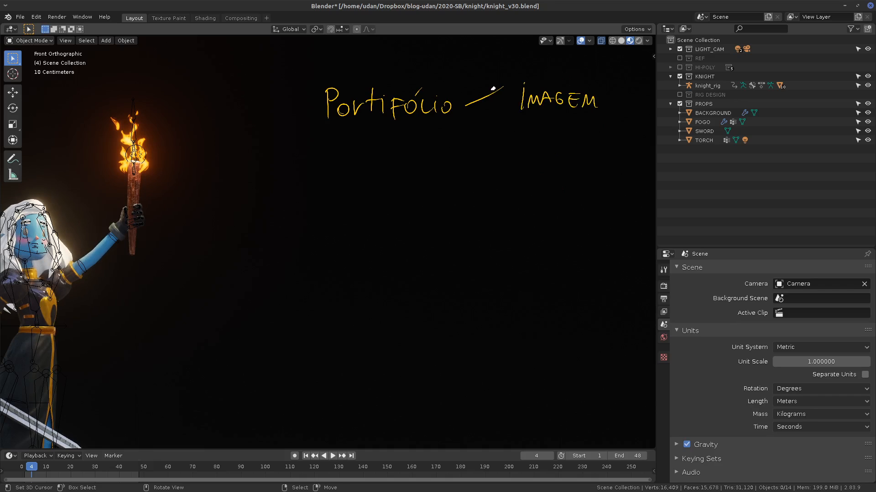
Step: Replace the connector line after Portifólio with an arrow pointing to IMAGEM, and underline IMAGEM
key(ctrl+z)
mouse_move(468, 106)
mouse_down()
mouse_move(502, 104)
mouse_move(489, 110)
mouse_up()
drag(512, 121, 609, 125)
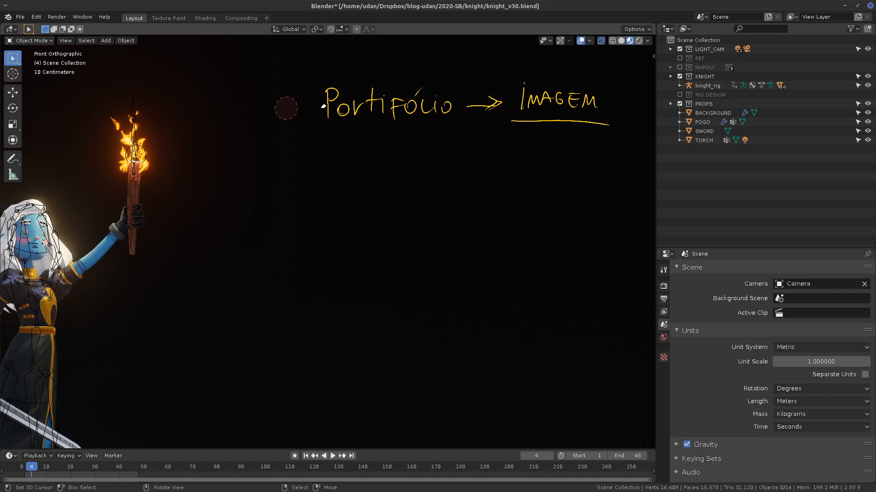
Step: Erase the handwritten Portifólio and underlined IMAGEM note, including its arrow
mouse_move(283, 103)
right_down()
mouse_move(537, 112)
mouse_move(527, 128)
mouse_move(614, 124)
mouse_move(417, 94)
mouse_move(289, 94)
mouse_move(559, 100)
right_up()
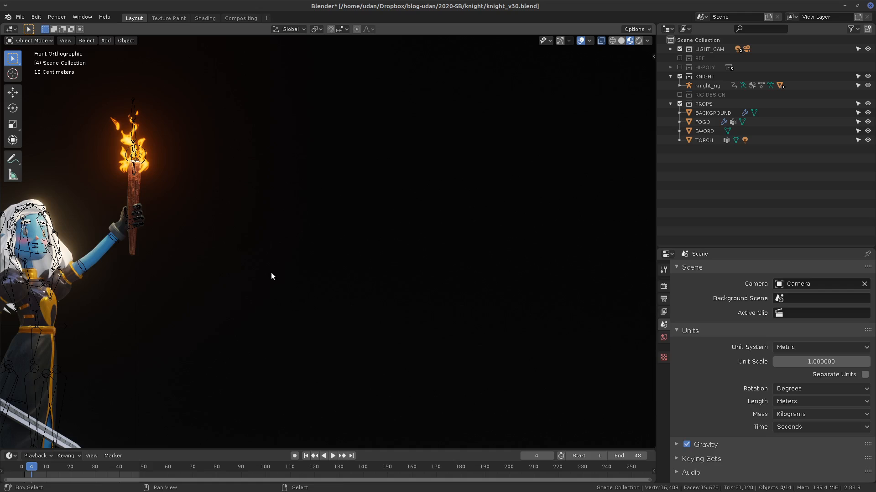
shift+middle_drag(272, 275, 507, 235)
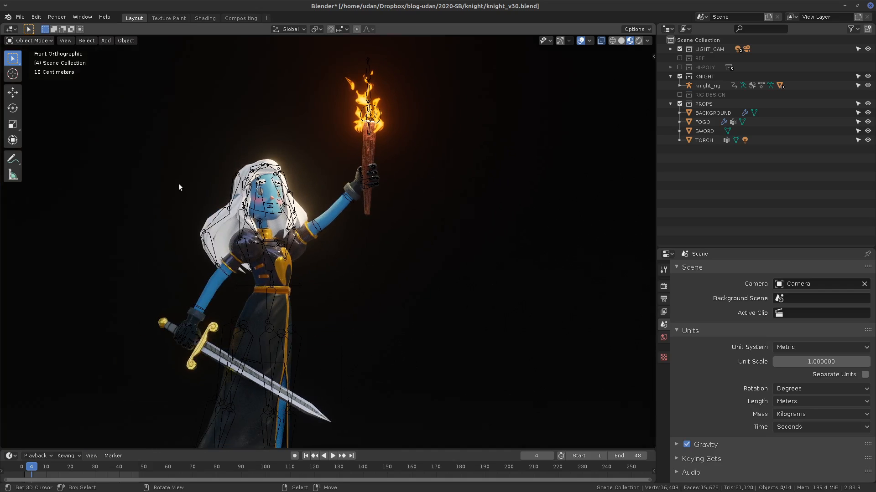
middle_drag(458, 294, 403, 302)
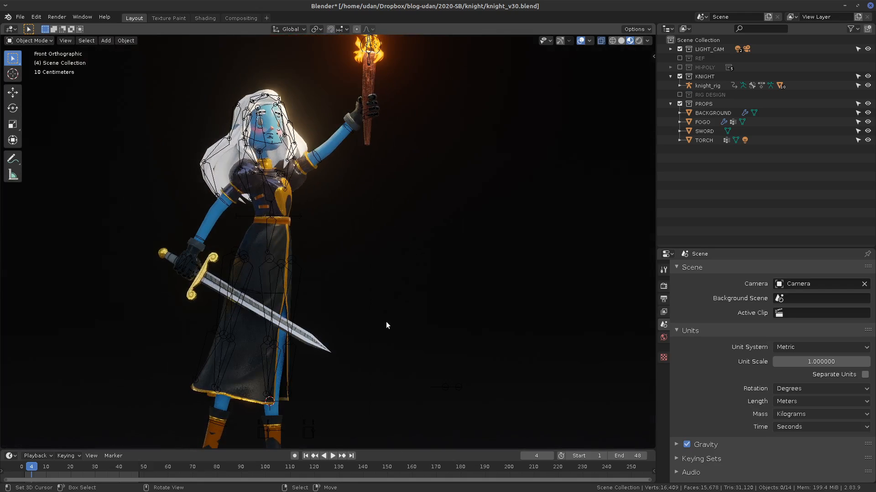
shift+middle_drag(411, 177, 411, 209)
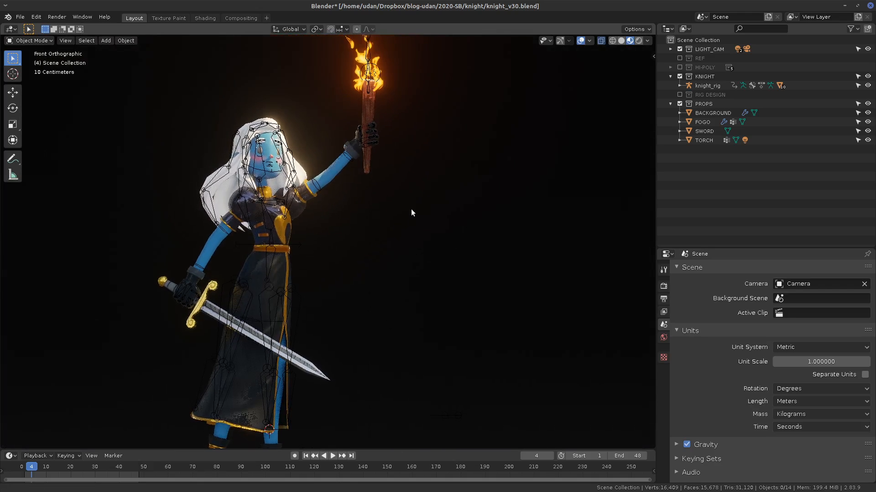
Step: Enlarge the Properties editor and display the active tool settings
drag(769, 249, 767, 158)
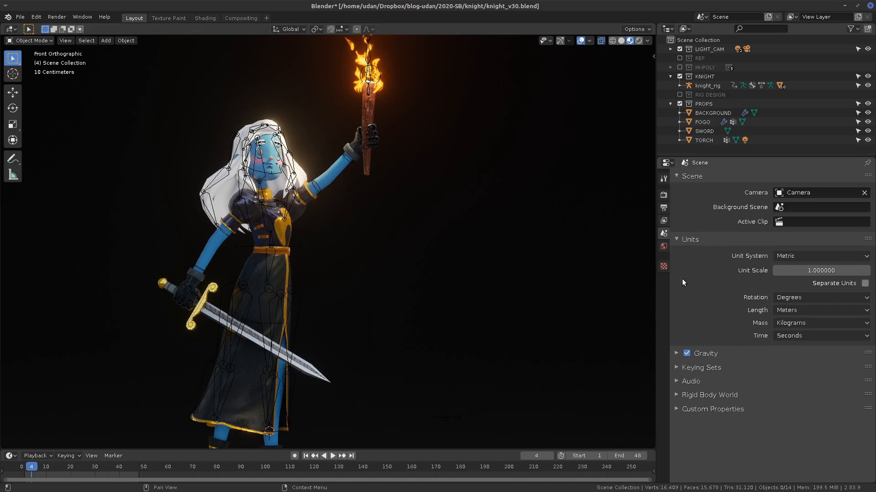
click(663, 178)
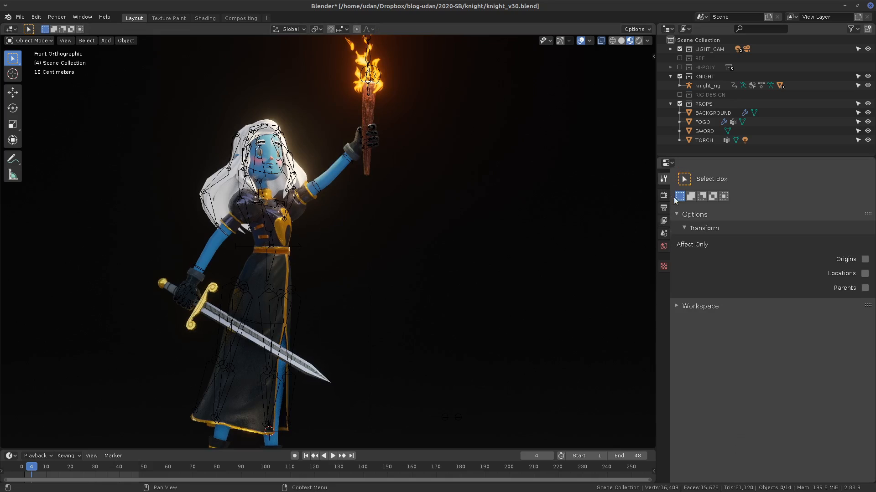
click(663, 195)
click(663, 179)
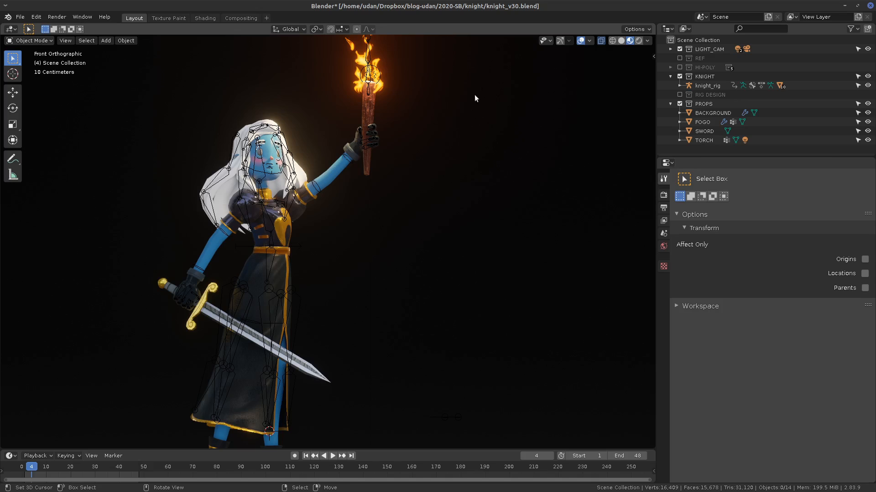
Step: Handwrite IMAGEM beside the torch, circle it, and draw an arrow from the circle down to the word Recurso
mouse_move(455, 120)
mouse_down()
mouse_move(455, 139)
mouse_move(535, 136)
mouse_up()
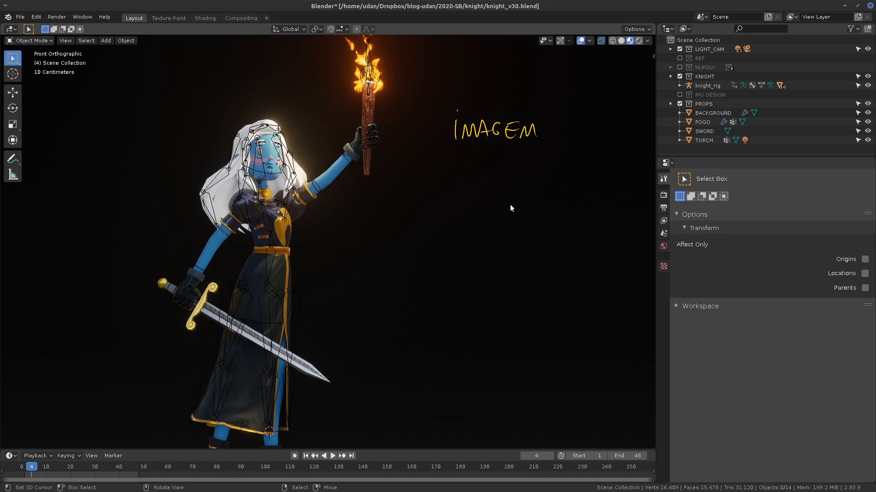
mouse_move(511, 90)
mouse_down()
mouse_move(506, 176)
mouse_move(502, 89)
mouse_up()
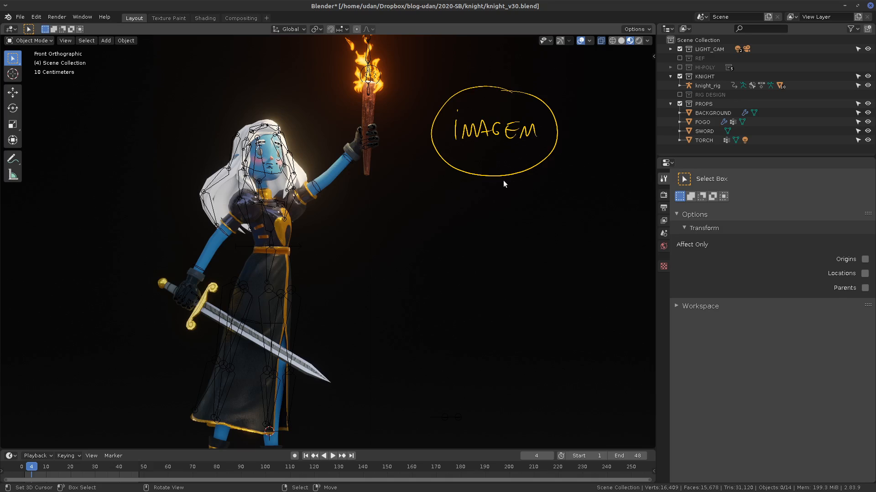
mouse_move(521, 175)
mouse_down()
mouse_move(540, 202)
mouse_move(542, 189)
mouse_move(543, 227)
mouse_move(578, 213)
mouse_move(579, 221)
mouse_move(604, 223)
mouse_move(606, 213)
mouse_up()
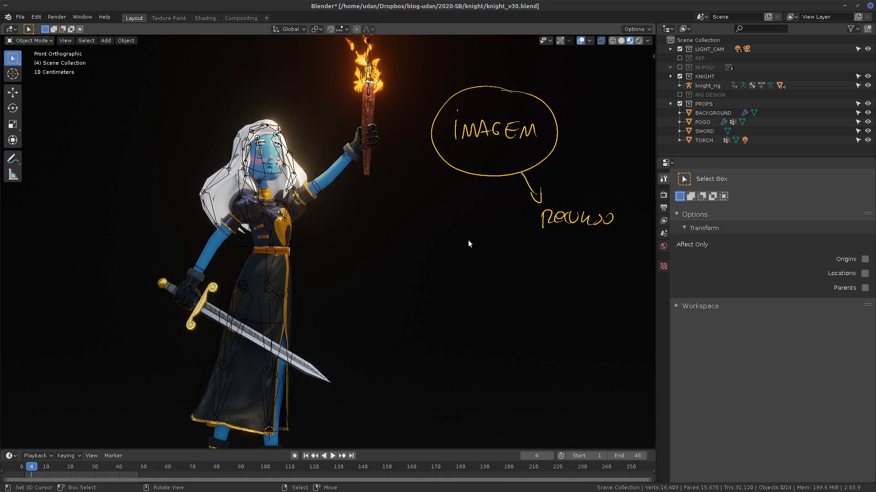
Step: Draw a second branch from the IMAGEM circle to the handwritten word Desempeho, with a slanted divider separating it from Recurso
drag(458, 174, 448, 191)
drag(397, 220, 397, 236)
mouse_move(415, 231)
mouse_down()
mouse_move(423, 238)
mouse_move(499, 237)
mouse_up()
drag(522, 209, 499, 270)
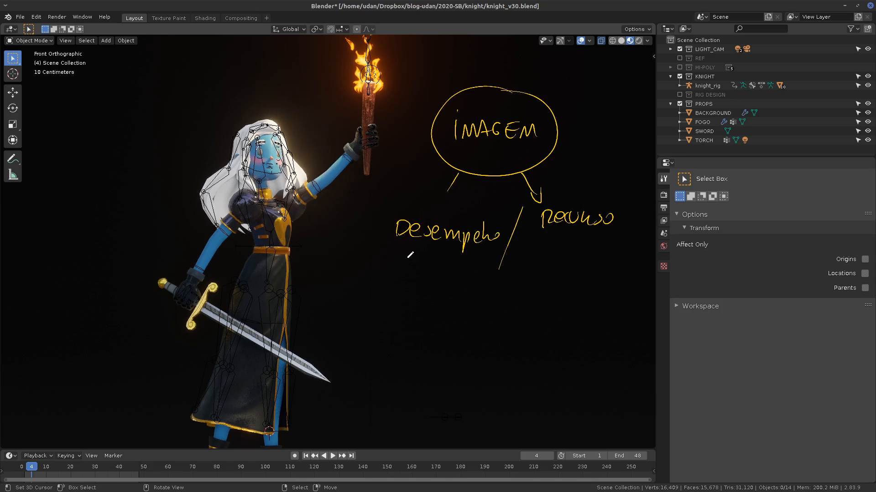
Step: Handwrite GAME below Desempeho, and ANIM and ILUST below Recurso
mouse_move(410, 261)
mouse_down()
mouse_move(406, 267)
mouse_move(421, 273)
mouse_move(434, 263)
mouse_move(449, 274)
mouse_up()
mouse_move(541, 265)
mouse_down()
mouse_move(546, 251)
mouse_move(552, 263)
mouse_move(569, 257)
mouse_move(559, 259)
mouse_move(564, 252)
mouse_up()
mouse_move(571, 252)
mouse_down()
mouse_move(572, 264)
mouse_move(591, 259)
mouse_up()
mouse_move(542, 282)
mouse_down()
mouse_move(543, 295)
mouse_move(558, 295)
mouse_move(570, 282)
mouse_move(576, 295)
mouse_move(597, 285)
mouse_up()
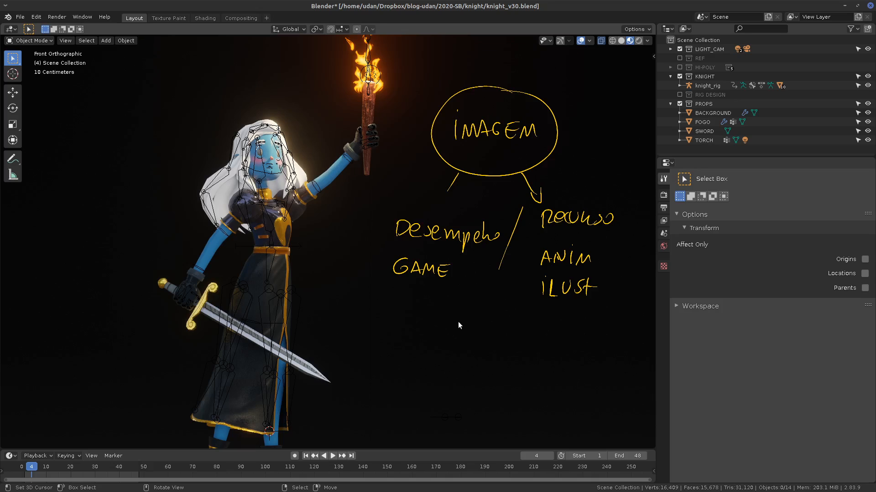
Step: Erase the whole IMAGEM diagram with its Desempeho and Recurso branches
right_drag(361, 270, 597, 283)
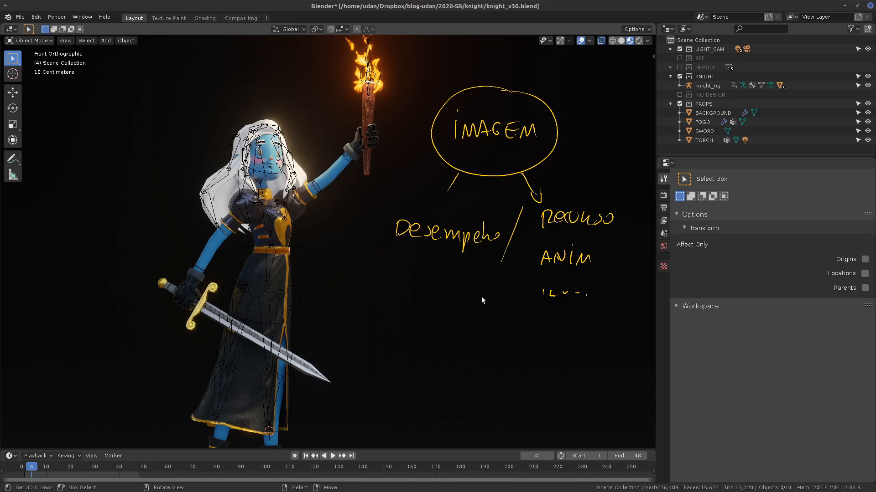
mouse_move(473, 299)
right_down()
mouse_move(629, 280)
mouse_move(352, 233)
mouse_move(541, 231)
mouse_move(473, 273)
mouse_move(629, 250)
mouse_move(520, 214)
mouse_move(440, 214)
mouse_move(565, 225)
mouse_move(431, 183)
mouse_move(580, 127)
mouse_move(492, 86)
mouse_move(430, 153)
mouse_move(447, 173)
right_up()
mouse_move(537, 141)
right_down()
mouse_move(547, 104)
mouse_move(527, 122)
mouse_move(528, 136)
mouse_move(459, 123)
right_up()
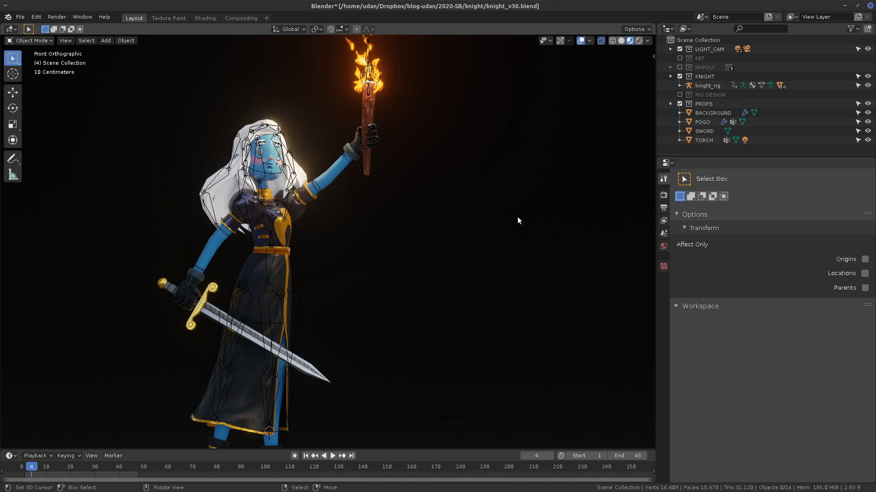
Step: Show the knight in Wireframe and Solid shading, ending in Solid, and select her body mesh
shift+middle_drag(421, 267, 442, 253)
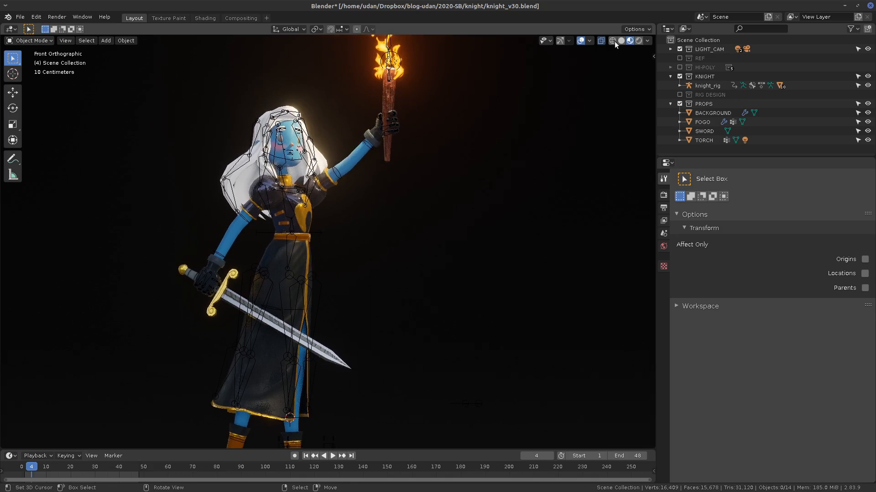
key(shift+z)
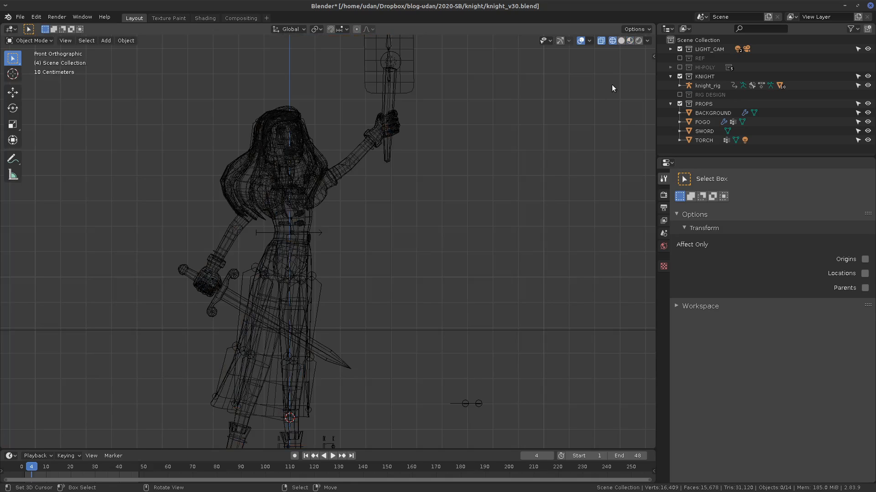
click(621, 41)
click(308, 223)
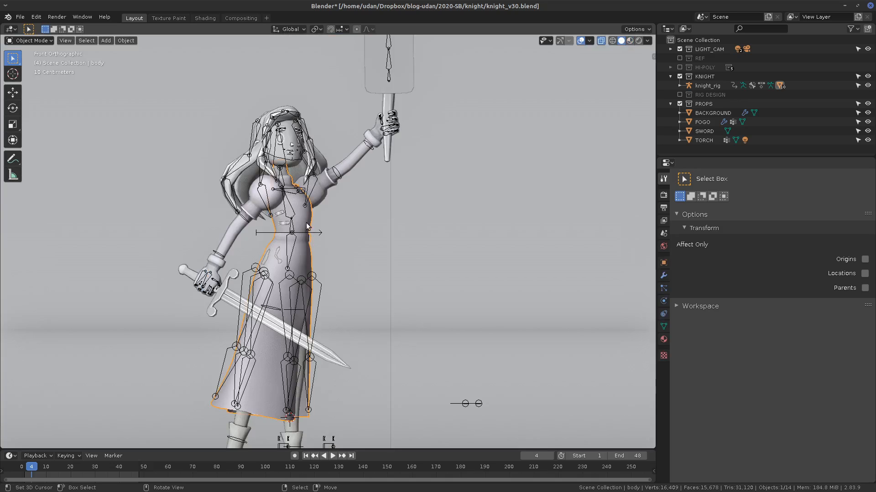
Step: Enlarge the Properties editor upward and widen it, and show the Texture properties for the knight's body
key(Tab)
key(Tab)
shift+middle_drag(411, 257, 407, 245)
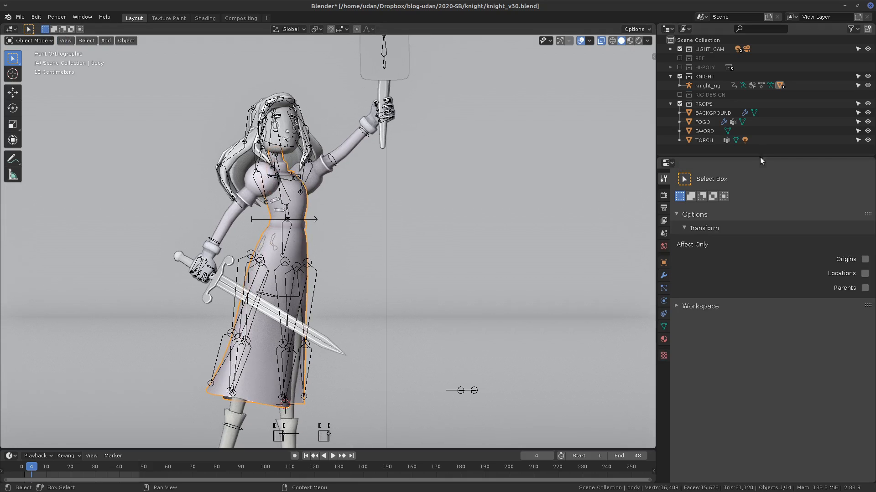
drag(758, 156, 758, 85)
click(664, 285)
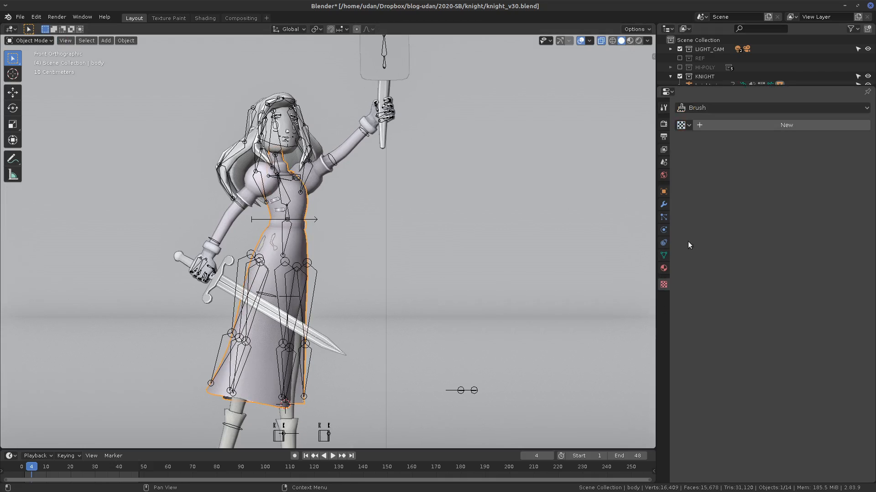
drag(655, 311, 631, 318)
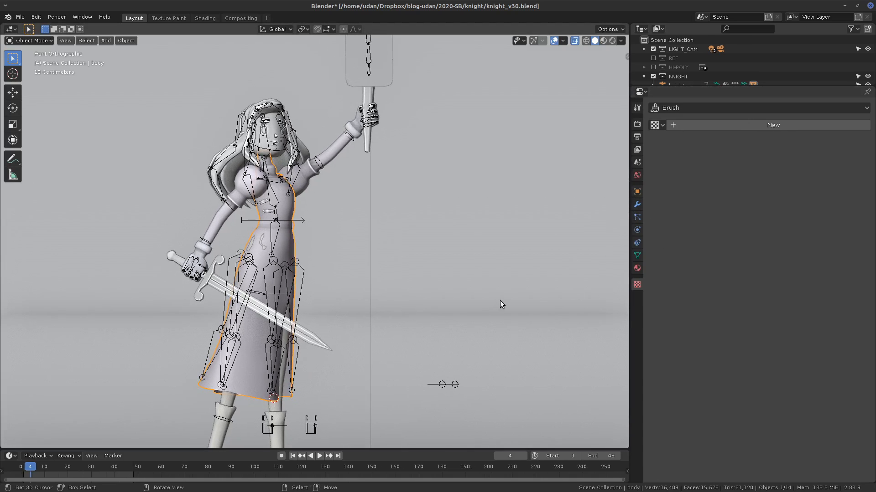
drag(517, 300, 614, 291)
key(ctrl+z)
key(ctrl+z)
key(ctrl+z)
Step: Draw one annotation arrow toward the Texture properties and, with the BAKE material's properties shown, another toward the Material properties
mouse_move(563, 289)
mouse_down()
mouse_move(617, 289)
mouse_move(611, 296)
mouse_up()
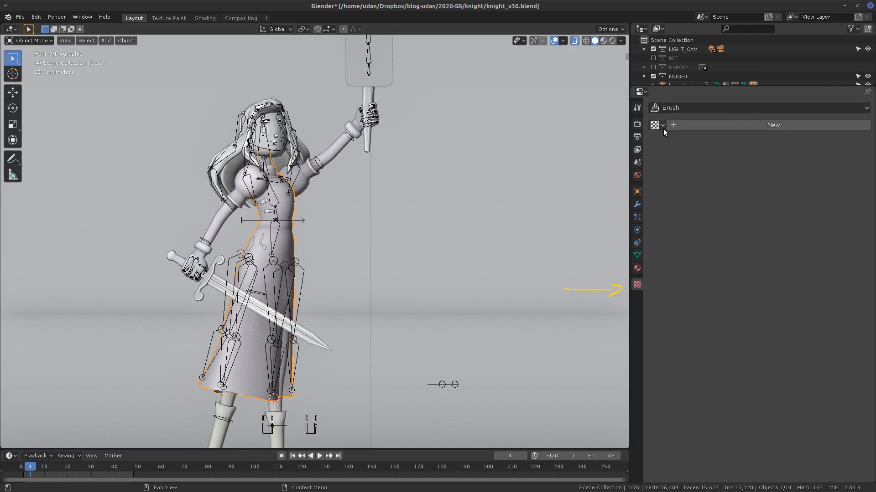
click(691, 106)
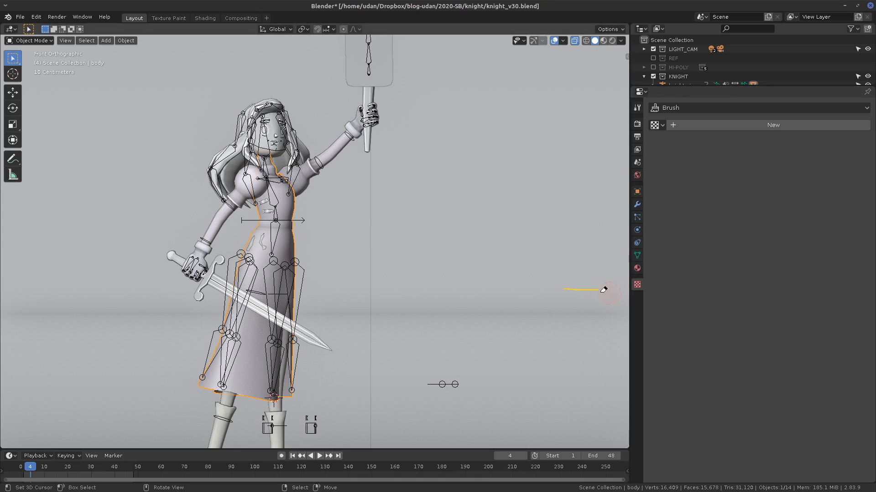
click(637, 268)
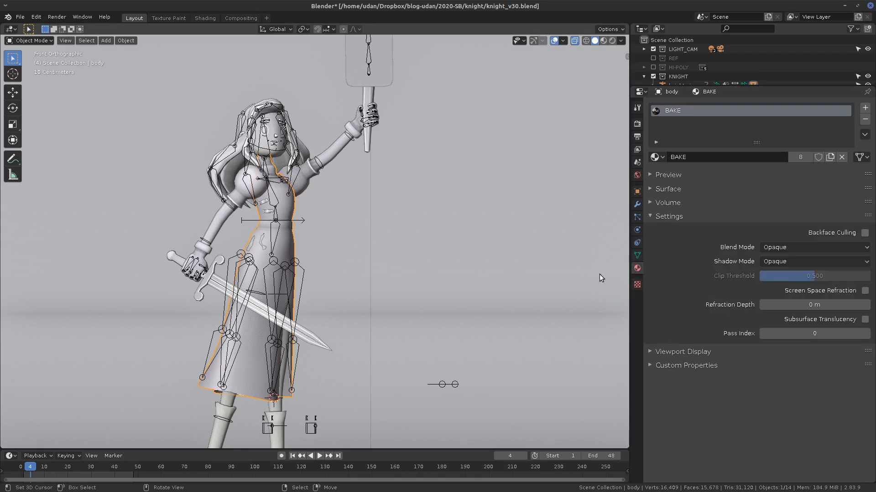
mouse_move(537, 274)
mouse_down()
mouse_move(610, 264)
mouse_move(602, 280)
mouse_up()
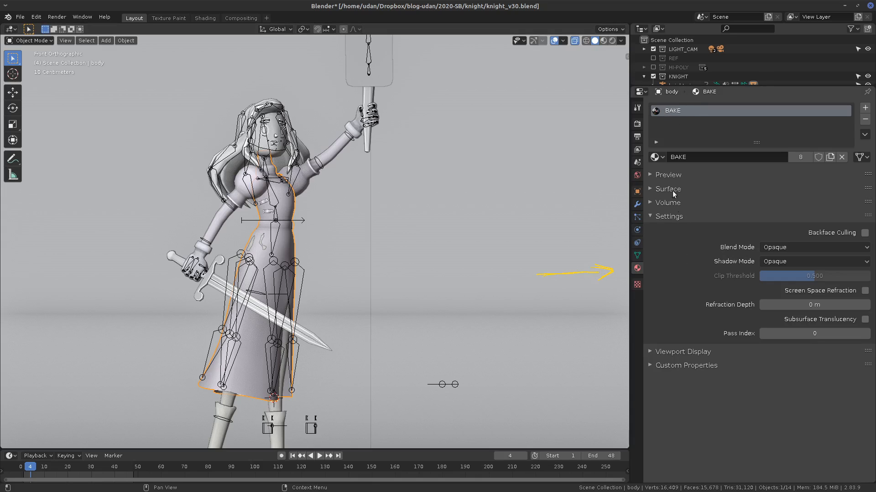
Step: Look through the BAKE material's Preview, Surface and Settings sections, then expand only Viewport Display and Custom Properties
click(655, 176)
click(650, 174)
click(653, 189)
click(654, 189)
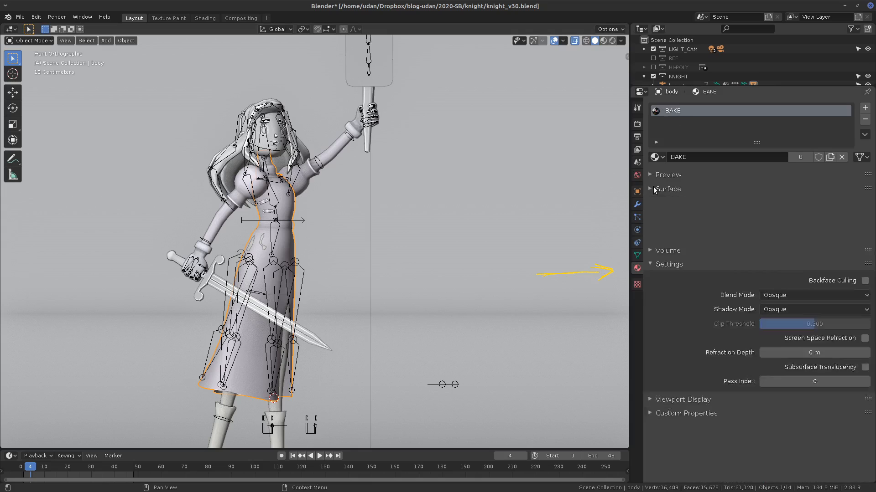
click(659, 218)
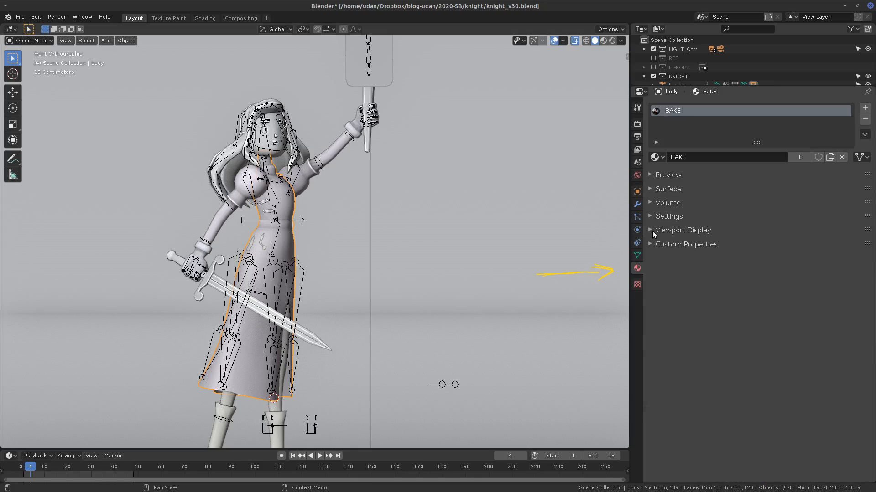
click(652, 230)
click(652, 229)
click(670, 229)
click(650, 290)
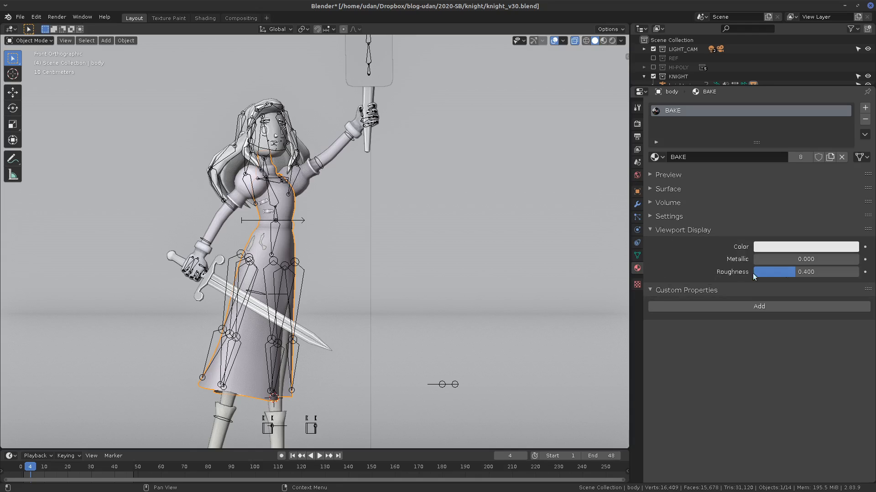
Step: Examine the material's Viewport Display color, then its Settings and Volume options
click(789, 249)
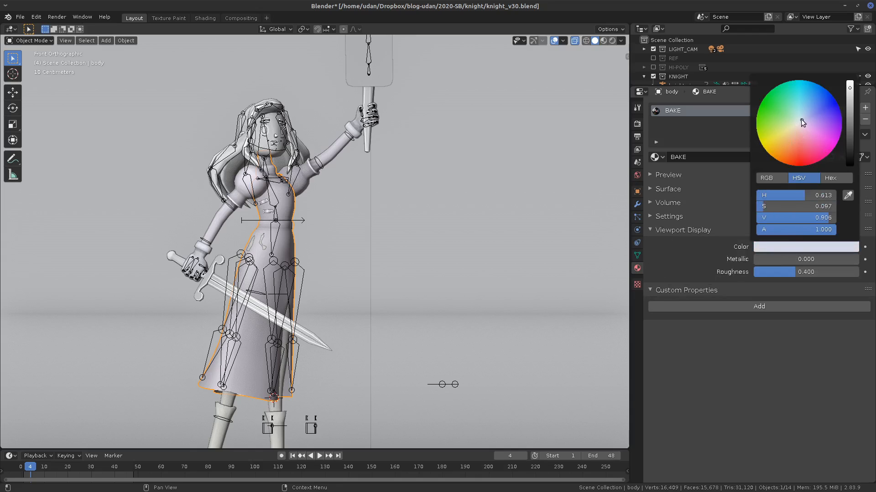
click(654, 230)
click(661, 216)
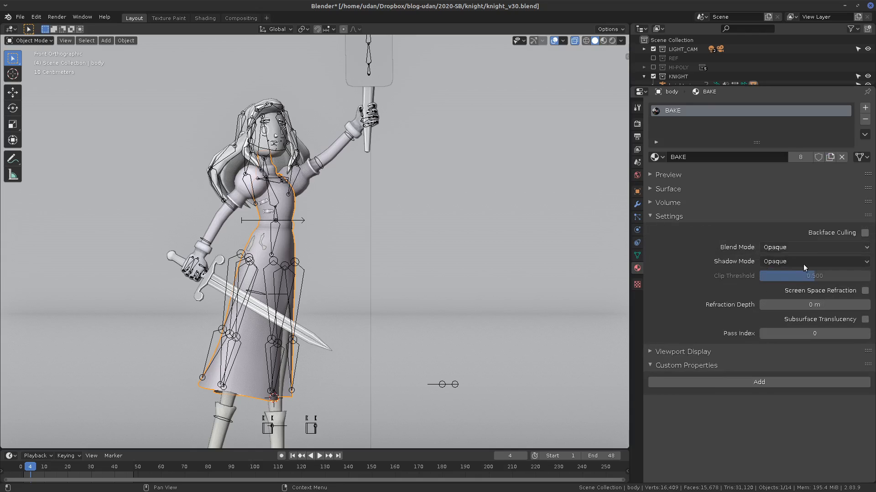
click(661, 216)
click(664, 203)
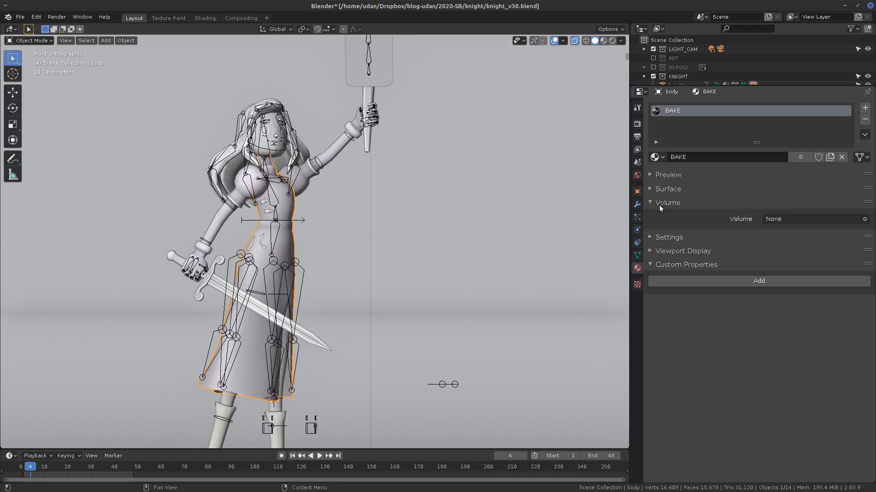
click(660, 203)
Step: Examine the BAKE material's Surface settings and its node setup in the Shading workspace, then return to the Layout workspace
click(668, 189)
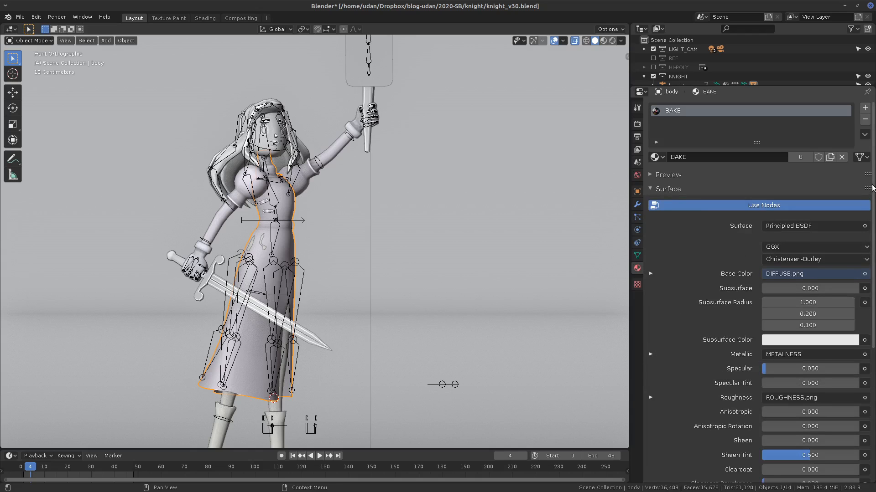
scroll(872, 188, down, 10)
scroll(872, 189, up, 10)
scroll(872, 188, down, 10)
click(205, 17)
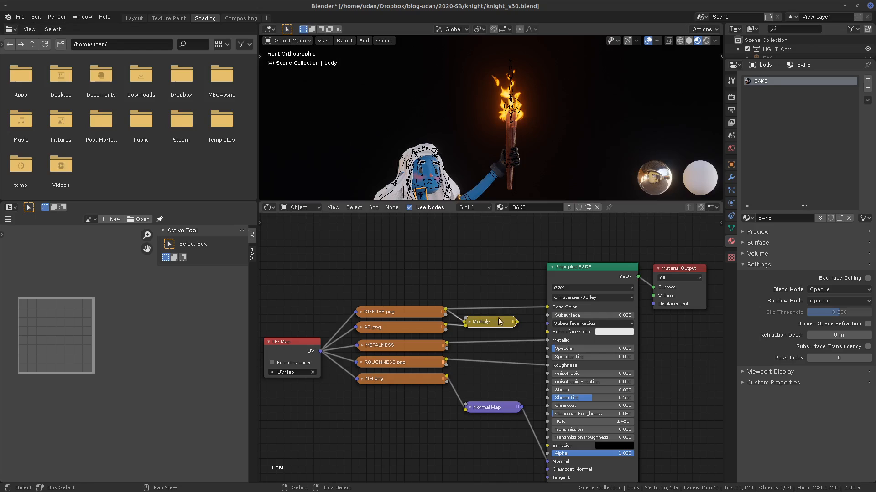
middle_drag(542, 384, 550, 339)
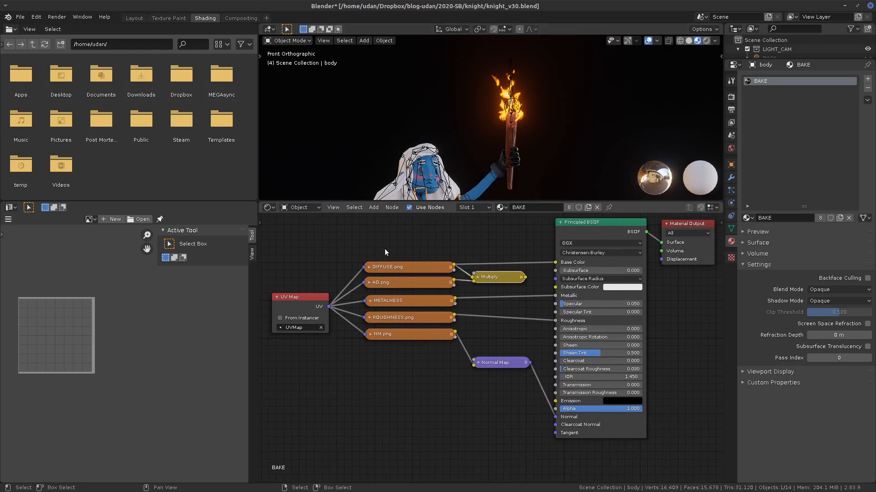
click(137, 19)
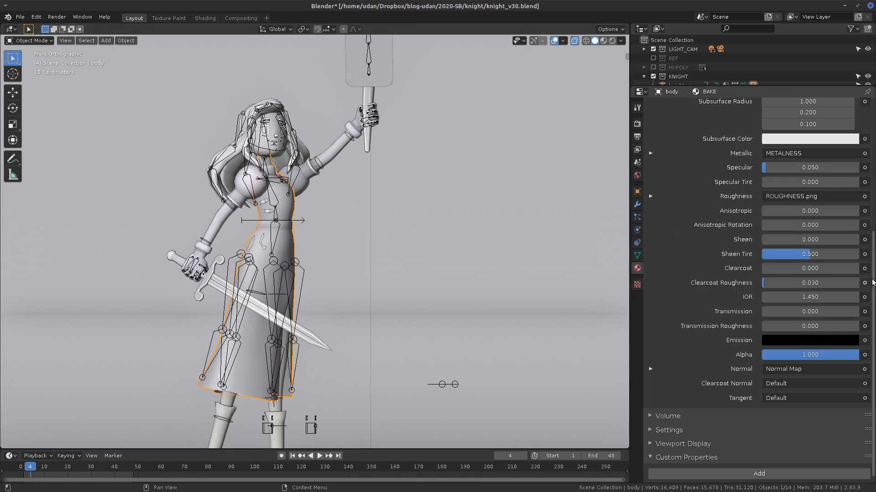
drag(873, 283, 867, 120)
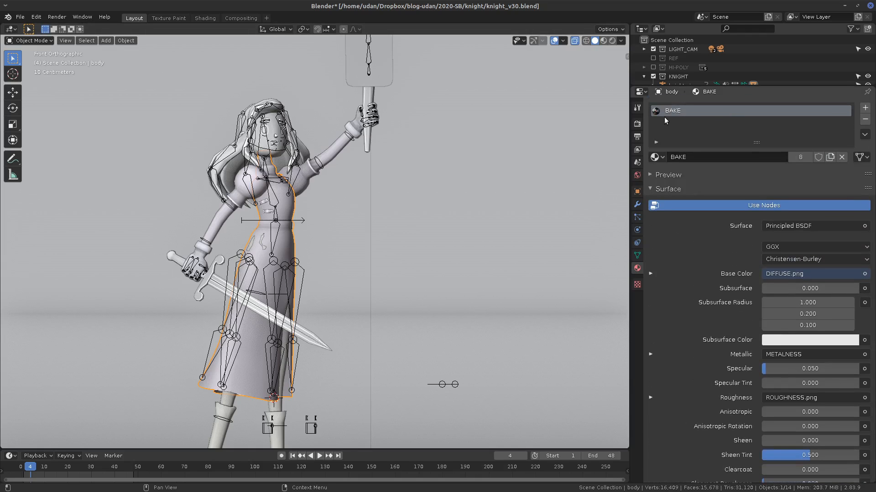
Step: Show the body's mesh data in Edit Mode and examine its Vertex Groups, Shape Keys, UV Maps and Vertex Colors
click(637, 255)
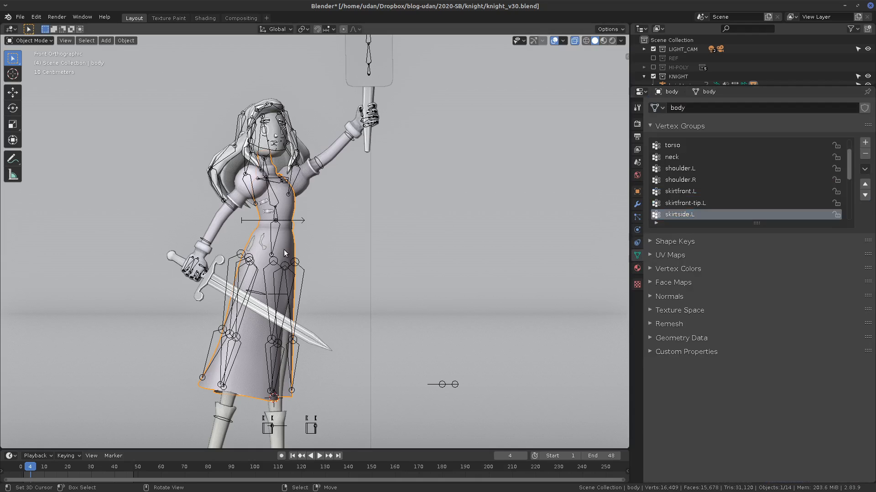
key(Tab)
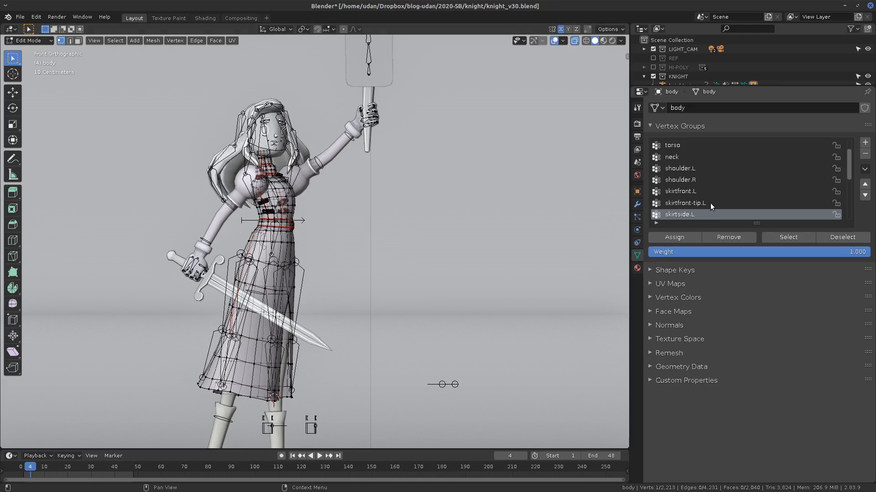
click(666, 126)
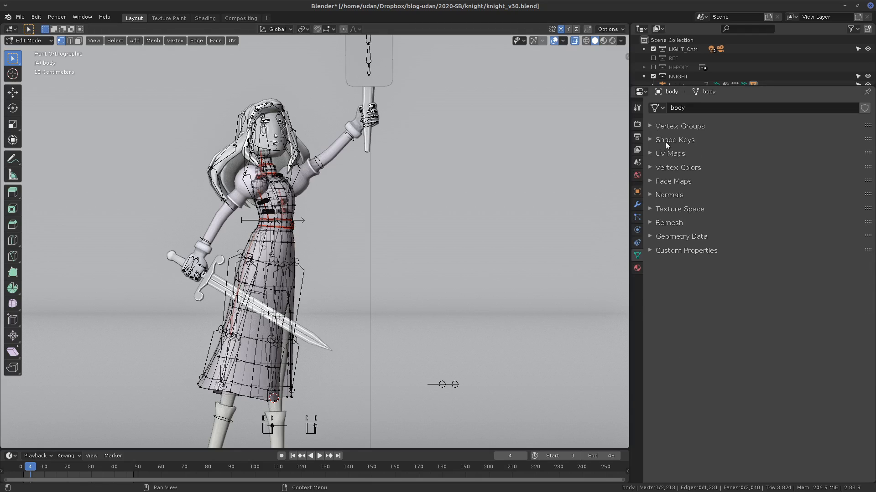
click(657, 140)
click(650, 139)
click(652, 153)
click(647, 155)
click(651, 168)
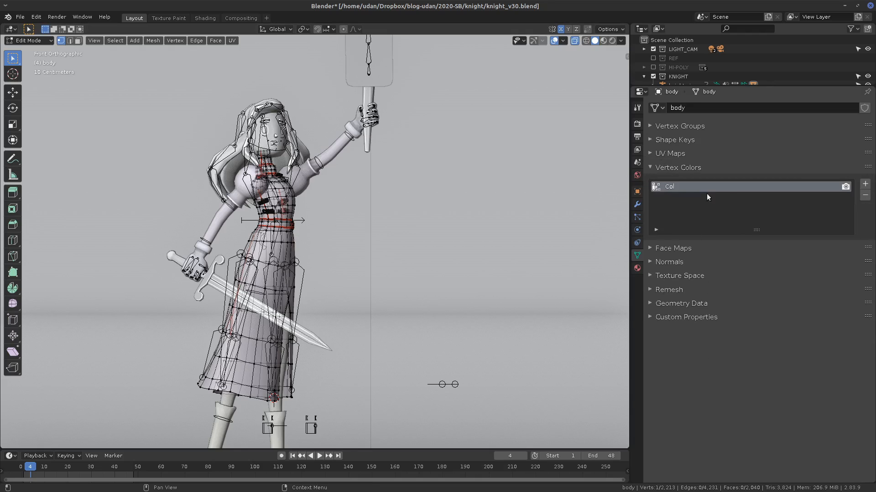
click(652, 167)
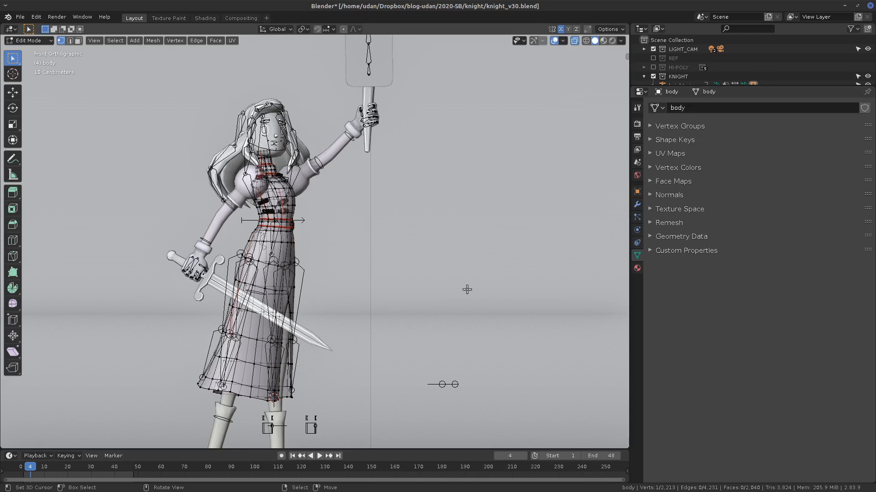
Step: Examine the body's constraint, physics, particle and modifier properties, and return to Object Mode
click(637, 243)
click(637, 230)
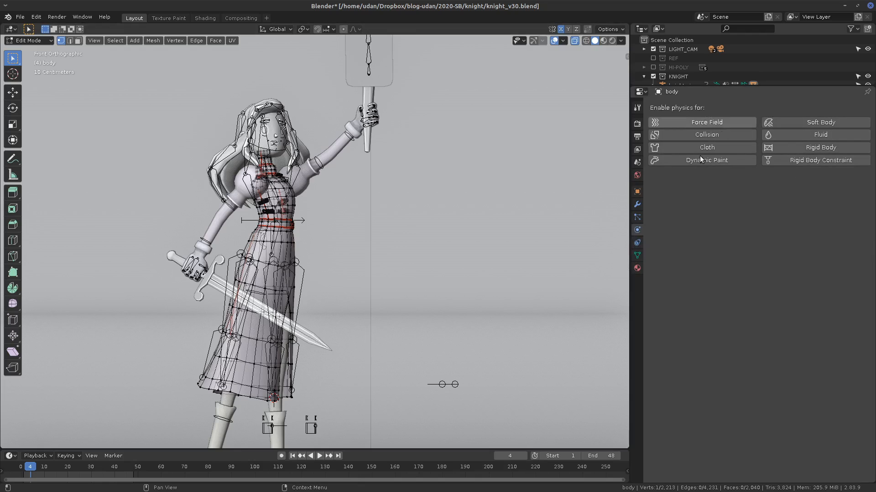
click(637, 217)
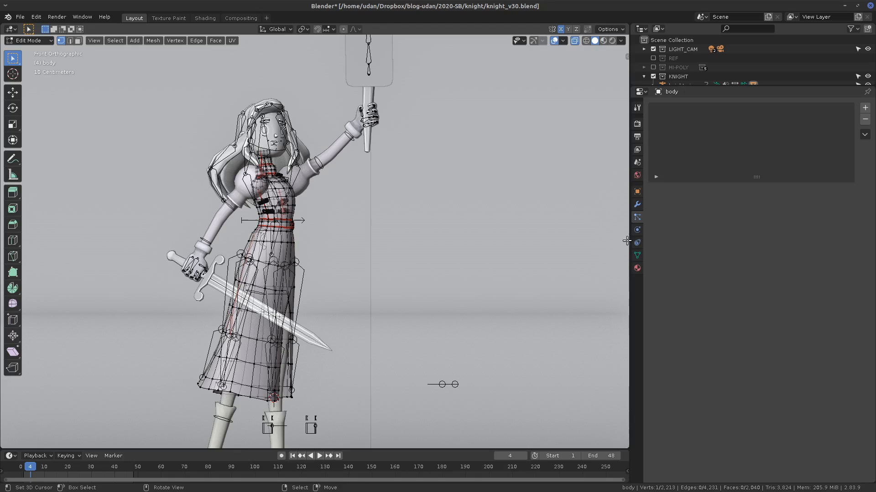
click(637, 205)
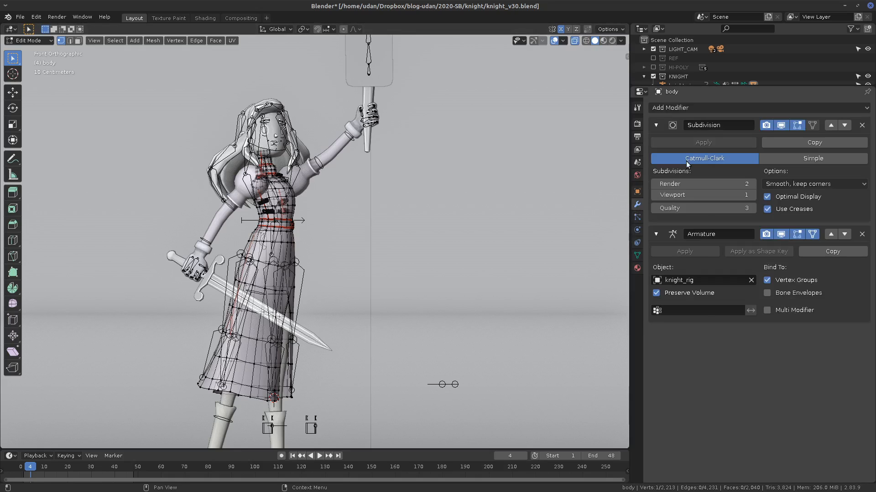
click(643, 216)
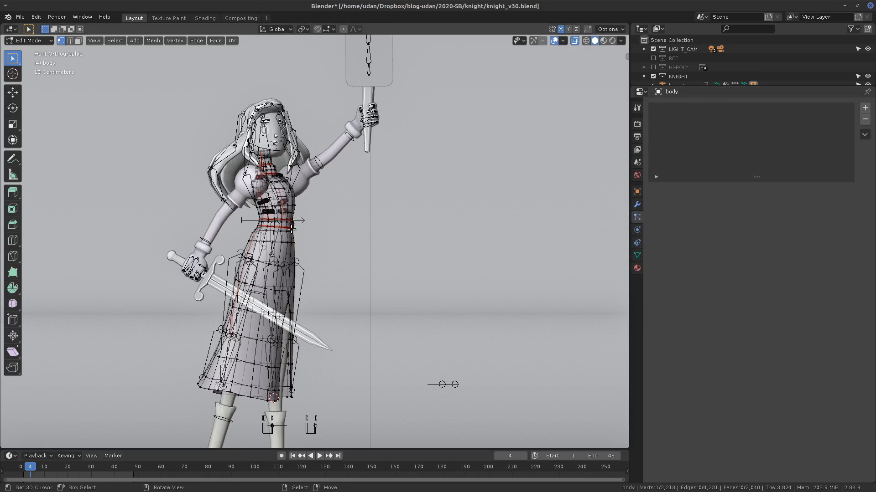
key(Tab)
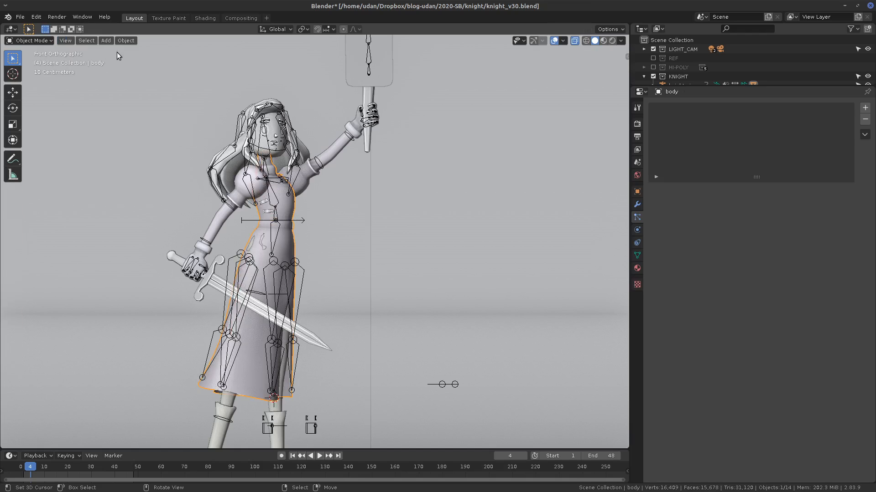
Step: Circle the name body in the viewport, draw a branching line from the mesh to the property categories, and show the Object properties
drag(104, 57, 100, 56)
mouse_move(625, 190)
mouse_down()
mouse_move(612, 262)
mouse_move(617, 289)
mouse_up()
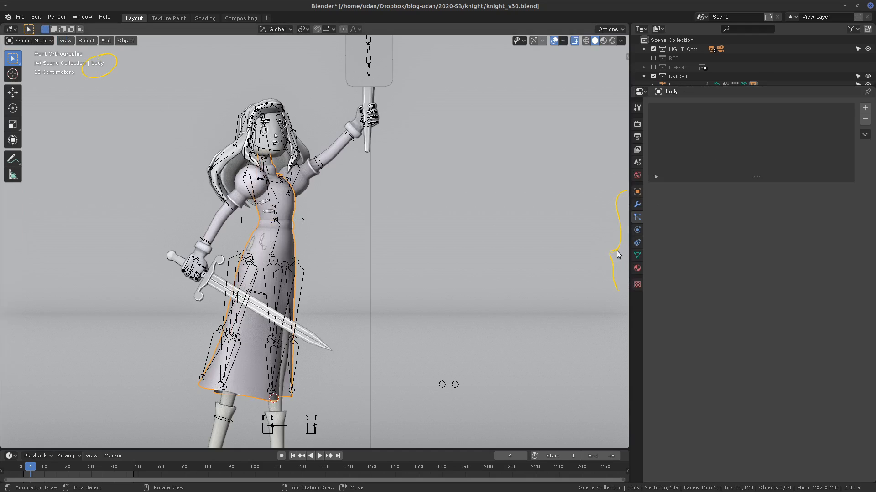
key(ctrl+z)
mouse_move(290, 241)
mouse_down()
mouse_move(367, 254)
mouse_move(591, 246)
mouse_move(596, 215)
mouse_up()
drag(571, 248, 624, 189)
drag(571, 249, 618, 305)
click(637, 192)
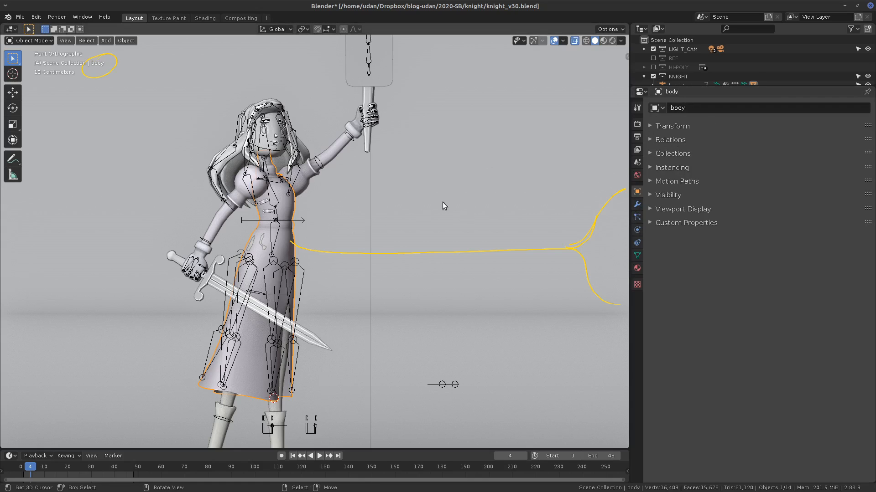
Step: Check the viewport shading and Viewport Overlays options
click(621, 41)
click(563, 40)
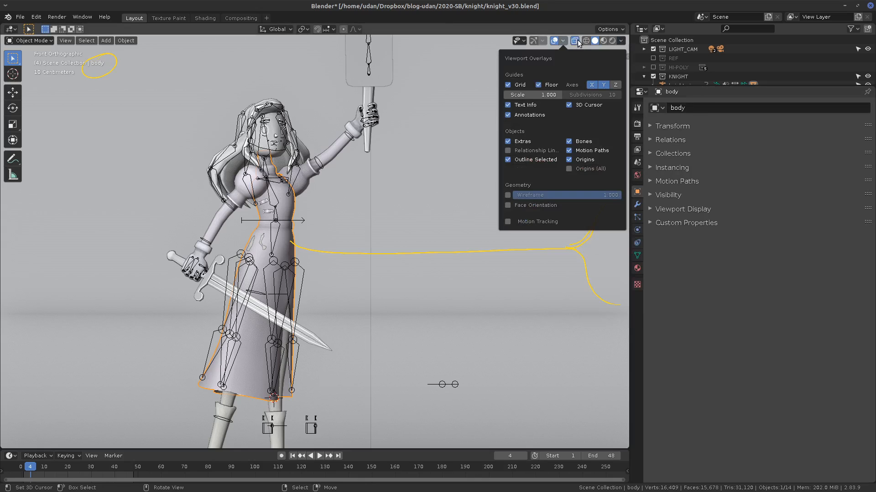
click(575, 41)
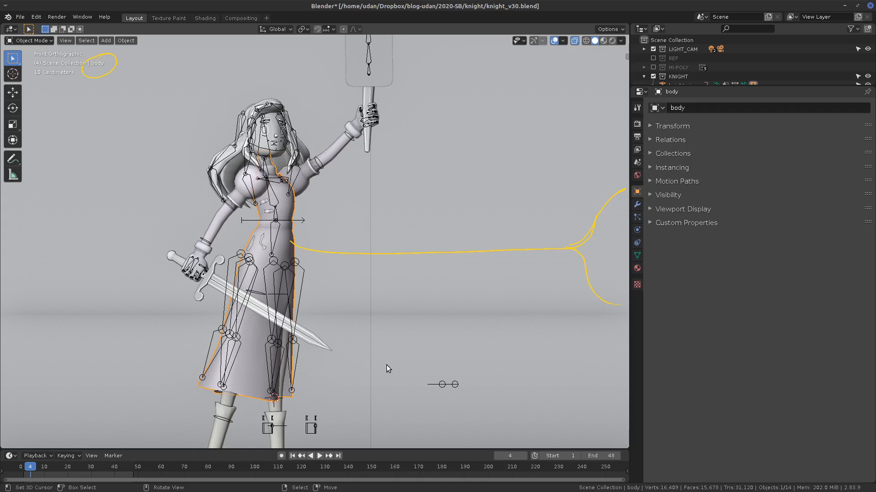
Step: Mark the body's origin point near the feet with an annotation stroke, and undo it
shift+middle_drag(387, 369, 405, 223)
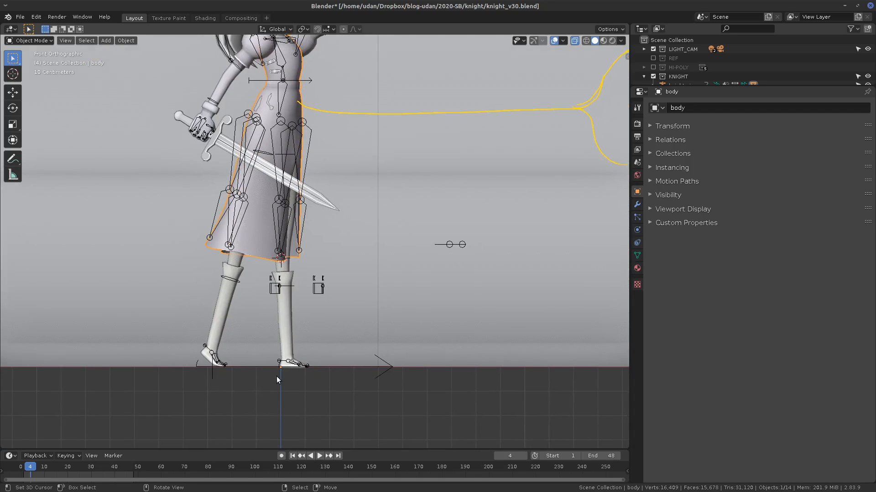
drag(279, 362, 273, 364)
key(ctrl+z)
mouse_move(395, 292)
shift+middle_down()
mouse_move(409, 354)
mouse_move(392, 367)
mouse_move(344, 348)
mouse_move(435, 354)
shift+middle_up()
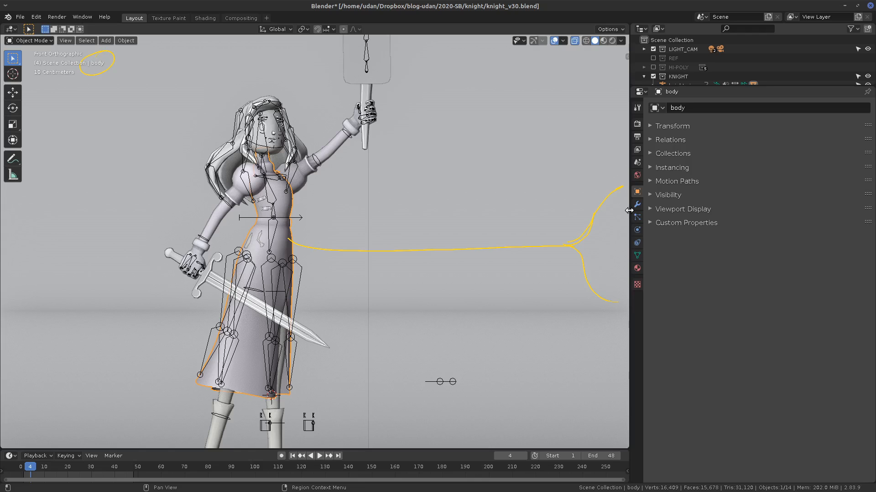
Step: Erase the line from the body mesh, its two branches and the circle around the object name
mouse_move(289, 241)
mouse_down()
mouse_move(383, 250)
mouse_move(590, 231)
mouse_move(587, 238)
mouse_up()
right_drag(587, 239, 613, 300)
right_drag(88, 65, 105, 64)
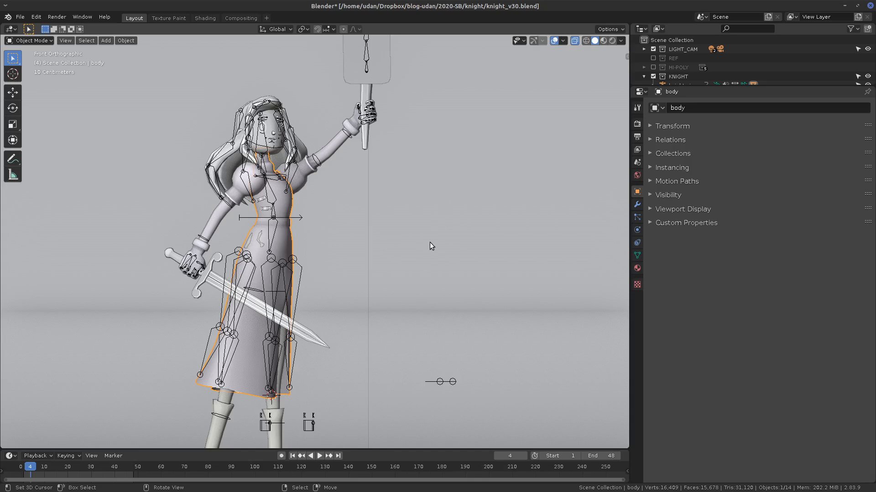
Step: Write the word Motor as an annotation in the empty area beside the knight and circle it
drag(417, 244, 504, 241)
right_drag(429, 245, 495, 237)
mouse_move(467, 122)
mouse_down()
mouse_move(474, 133)
mouse_move(509, 113)
mouse_up()
drag(519, 116, 555, 119)
mouse_move(495, 85)
mouse_down()
mouse_move(426, 144)
mouse_move(562, 109)
mouse_move(500, 82)
mouse_up()
mouse_move(465, 133)
right_down()
mouse_move(537, 127)
mouse_move(447, 107)
mouse_move(545, 123)
right_up()
mouse_move(445, 112)
mouse_down()
mouse_move(461, 130)
mouse_move(488, 121)
mouse_move(515, 132)
mouse_up()
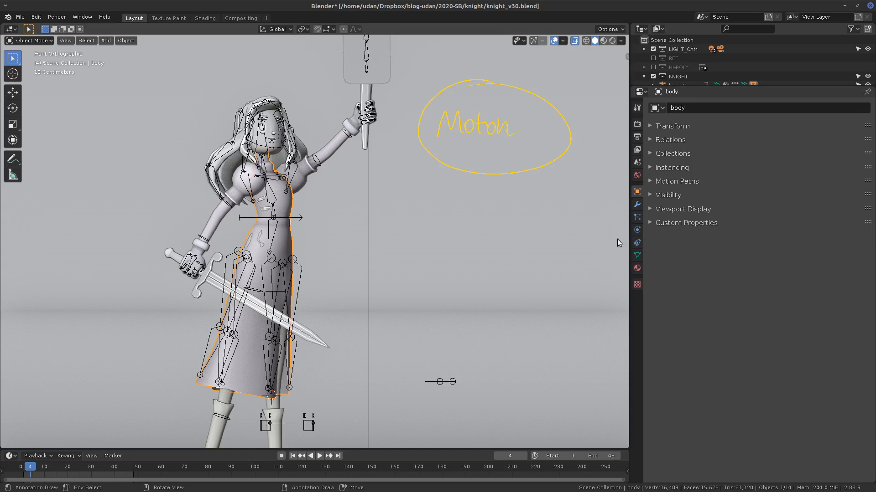
Step: Show the World properties, annotate an open circle extending from the Properties editor, and draw an arrow from it to the word Motor
mouse_move(618, 288)
mouse_down()
mouse_move(566, 276)
mouse_move(550, 225)
mouse_up()
click(637, 175)
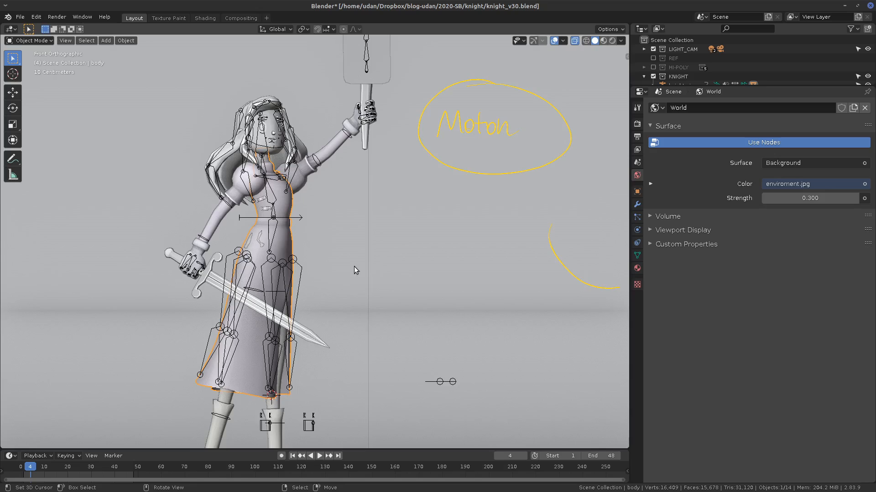
middle_drag(354, 267, 302, 263)
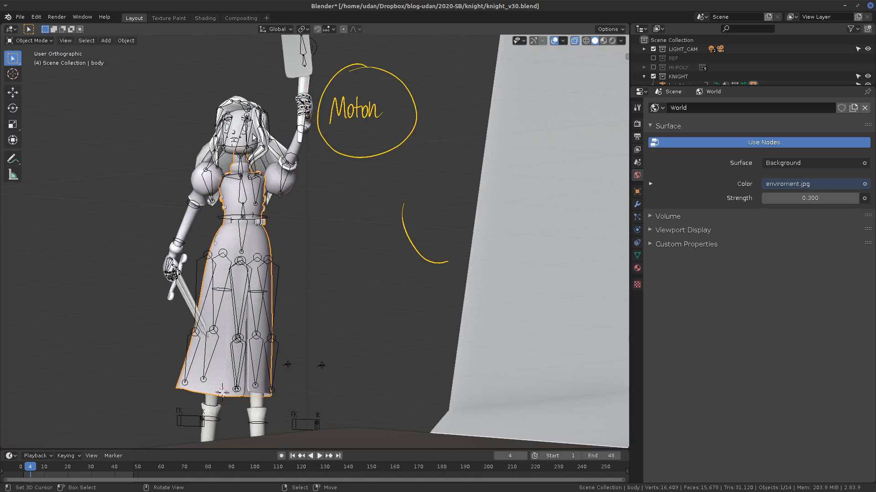
key(KP_1)
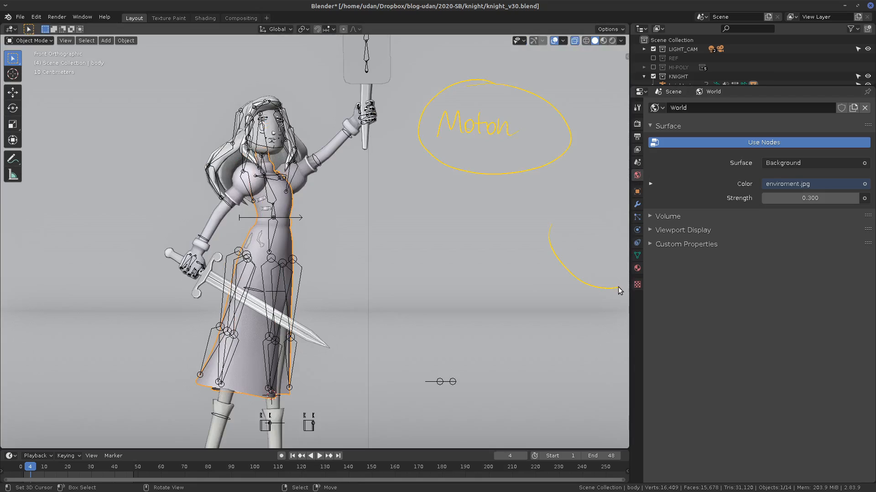
mouse_move(618, 287)
mouse_down()
mouse_move(582, 268)
mouse_move(562, 205)
mouse_up()
drag(625, 171, 551, 247)
drag(524, 183, 530, 183)
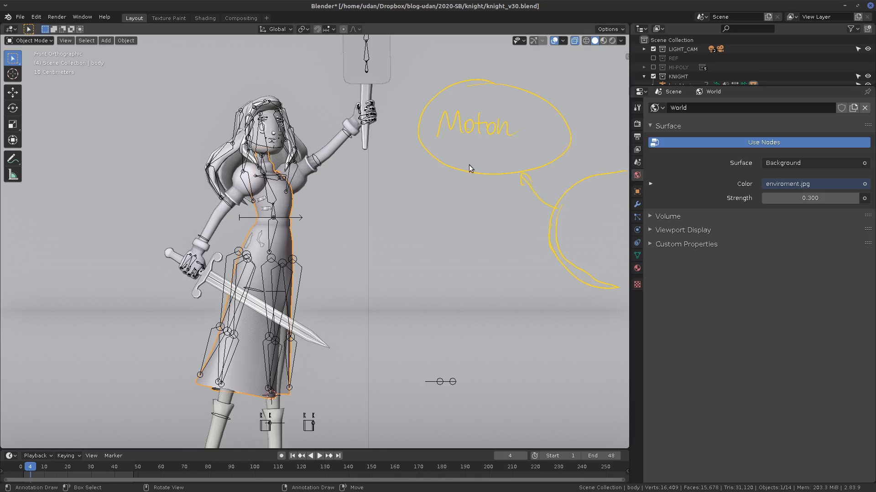
Step: Add annotation strokes between the knight and the diagram, and erase the Motor diagram
drag(415, 209, 393, 219)
mouse_move(356, 243)
mouse_down()
mouse_move(354, 296)
mouse_move(366, 253)
mouse_move(365, 288)
mouse_up()
mouse_move(395, 255)
right_down()
mouse_move(349, 289)
mouse_move(390, 289)
mouse_move(374, 276)
right_up()
mouse_move(604, 174)
right_down()
mouse_move(615, 289)
mouse_move(551, 216)
mouse_move(471, 171)
mouse_move(414, 181)
mouse_move(528, 82)
mouse_move(437, 130)
mouse_move(528, 113)
mouse_move(543, 232)
mouse_move(579, 271)
right_up()
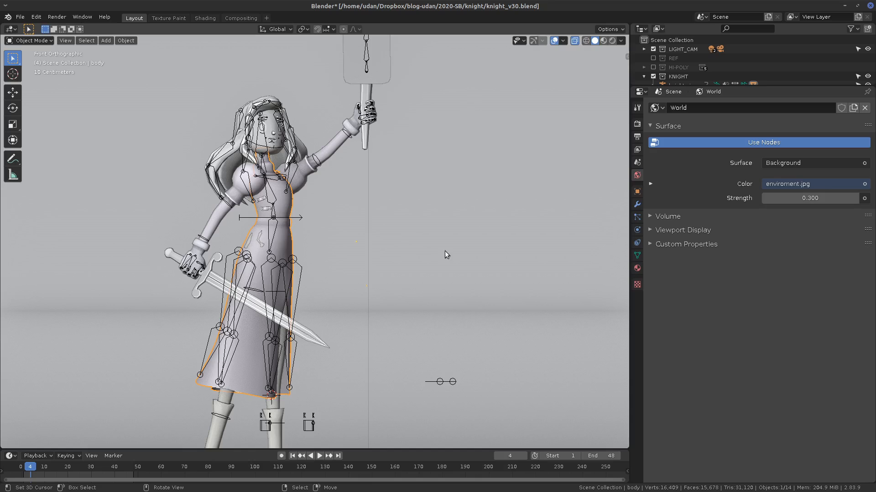
Step: Show the body's Material properties with Surface collapsed, and annotate an arrow from them to a circled word Motor
click(637, 268)
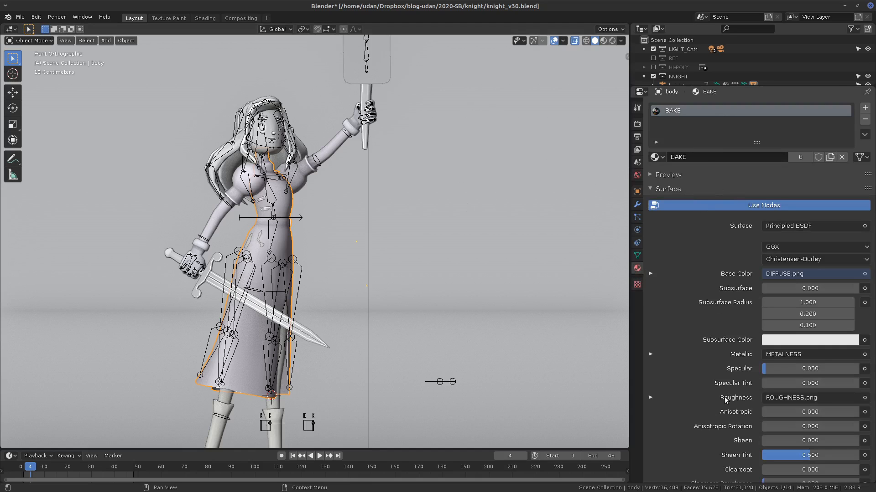
click(653, 190)
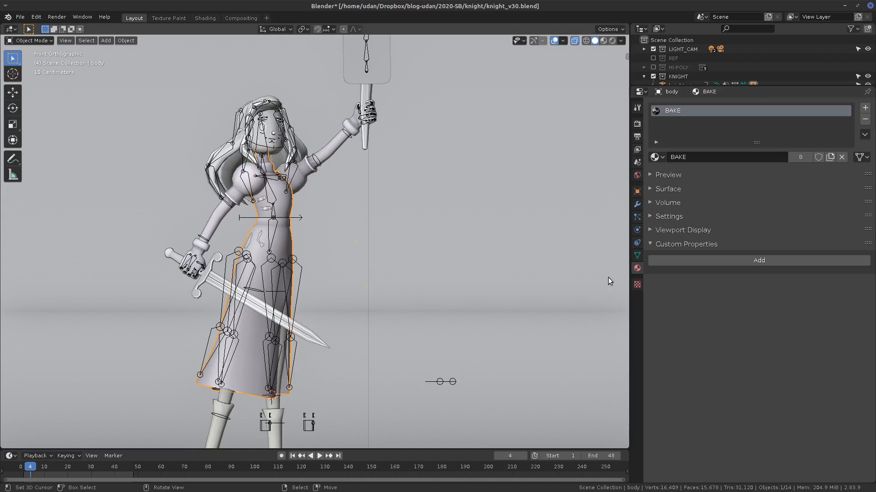
drag(621, 270, 575, 274)
drag(588, 270, 589, 276)
mouse_move(460, 285)
mouse_down()
mouse_move(477, 274)
mouse_move(529, 283)
mouse_up()
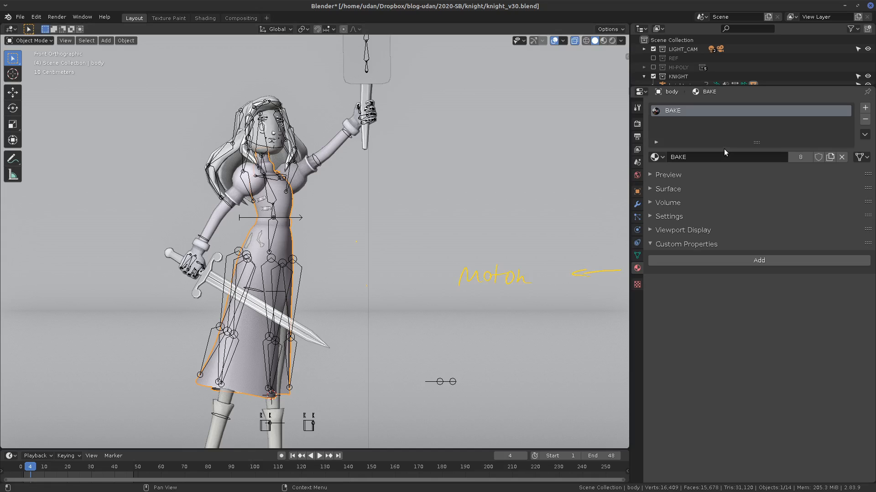
mouse_move(545, 257)
mouse_down()
mouse_move(533, 253)
mouse_move(477, 305)
mouse_move(531, 252)
mouse_up()
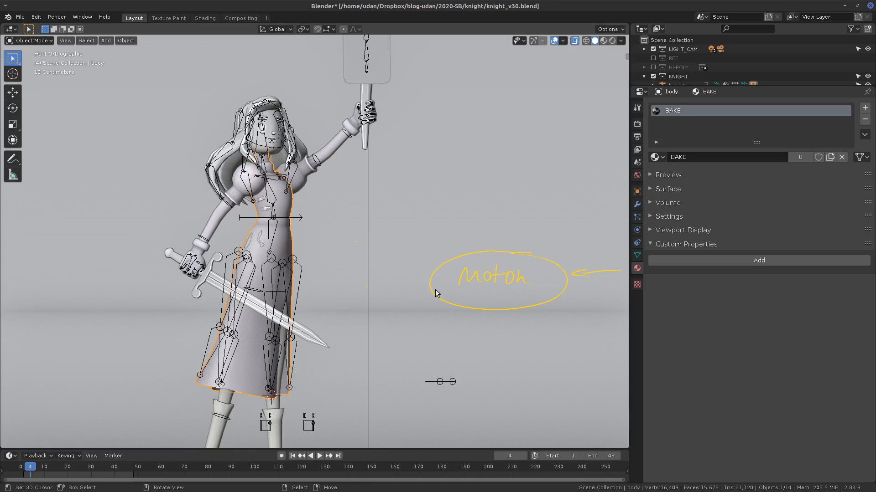
Step: Erase the Motor annotation, write a short label with an arrow toward the mesh data properties, and erase that too
mouse_move(434, 294)
right_down()
mouse_move(538, 251)
mouse_move(573, 271)
mouse_move(463, 301)
mouse_move(469, 275)
right_up()
drag(501, 249, 499, 266)
mouse_move(498, 250)
mouse_down()
mouse_move(499, 264)
mouse_move(520, 265)
mouse_up()
drag(512, 259, 527, 265)
drag(521, 258, 540, 265)
drag(535, 263, 547, 263)
mouse_move(529, 234)
mouse_down()
mouse_move(491, 236)
mouse_move(572, 248)
mouse_move(475, 249)
mouse_move(523, 272)
mouse_up()
drag(543, 261, 621, 254)
right_drag(549, 263, 610, 258)
Step: Show the body's mesh data properties and check the Normals options
click(637, 255)
click(651, 196)
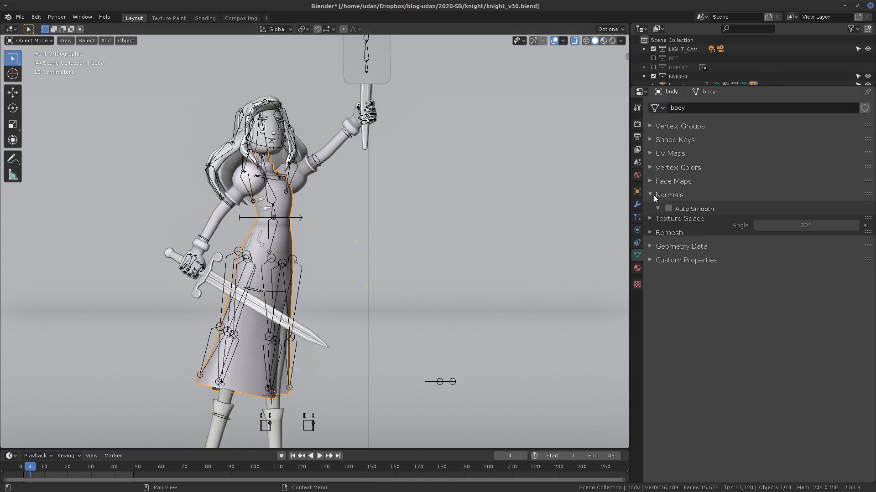
click(656, 195)
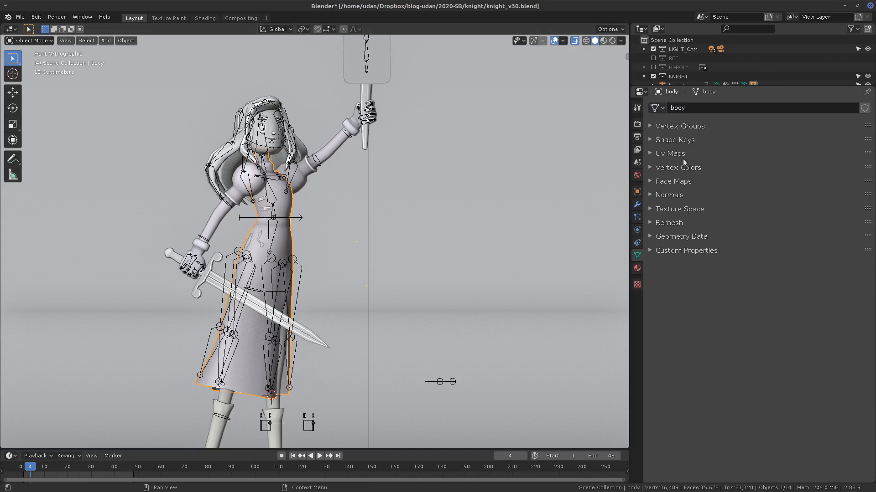
Step: Add three vertex color layers to the body mesh, and remove them again
click(668, 168)
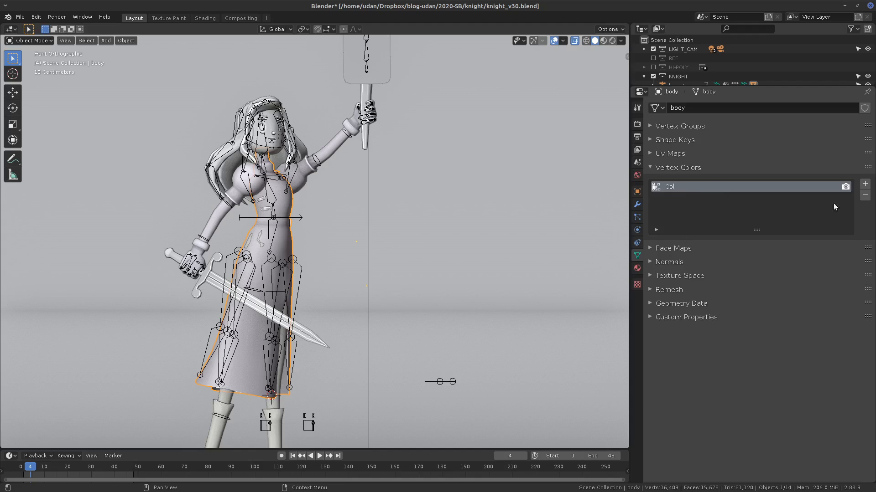
click(866, 186)
click(866, 186)
click(866, 186)
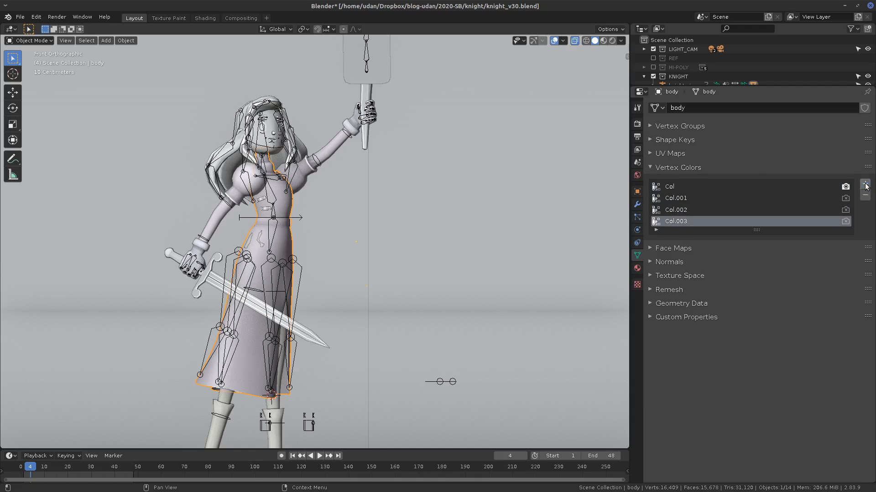
click(868, 198)
click(866, 196)
click(866, 196)
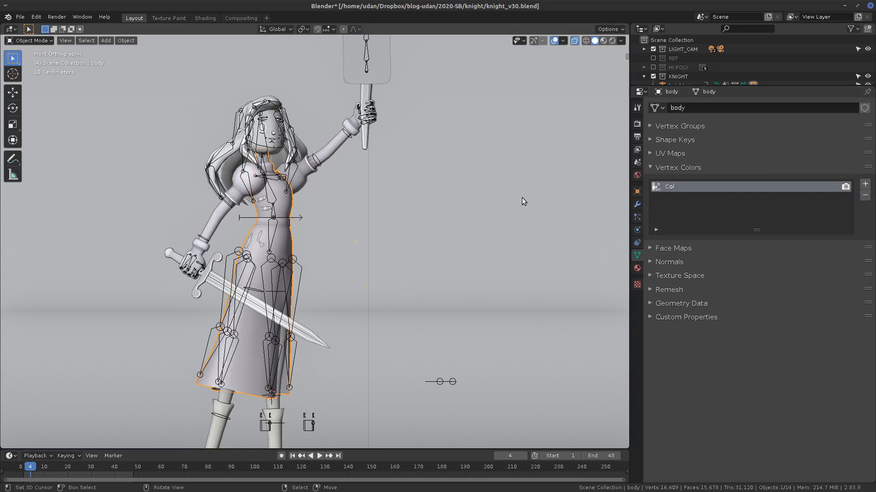
click(653, 166)
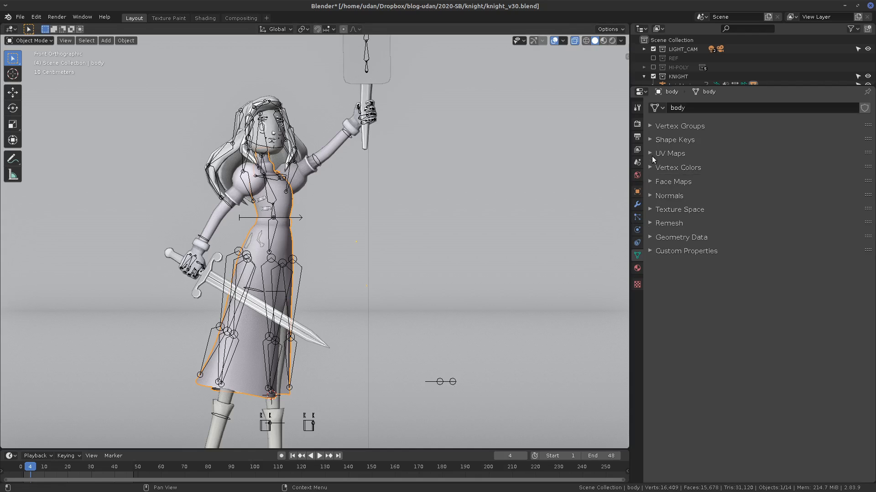
Step: Check the body's UV Maps, Shape Keys and Vertex Groups in the mesh data properties
click(652, 155)
click(662, 158)
click(650, 143)
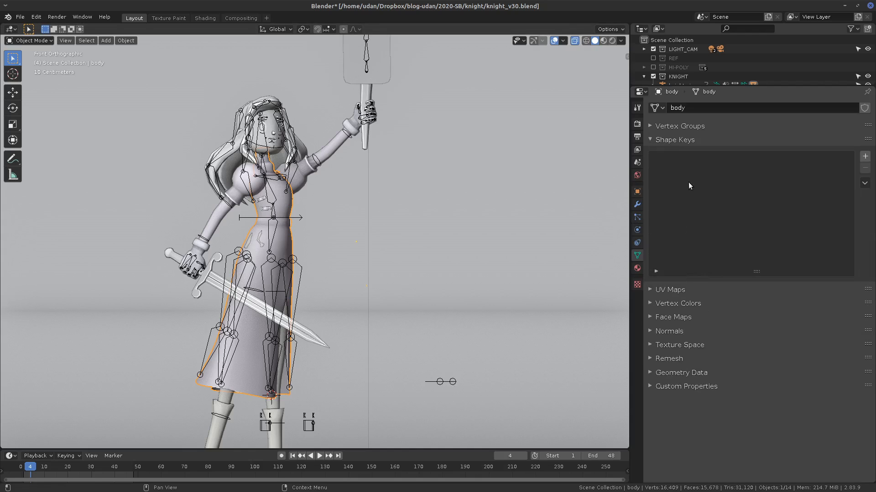
click(655, 140)
click(661, 126)
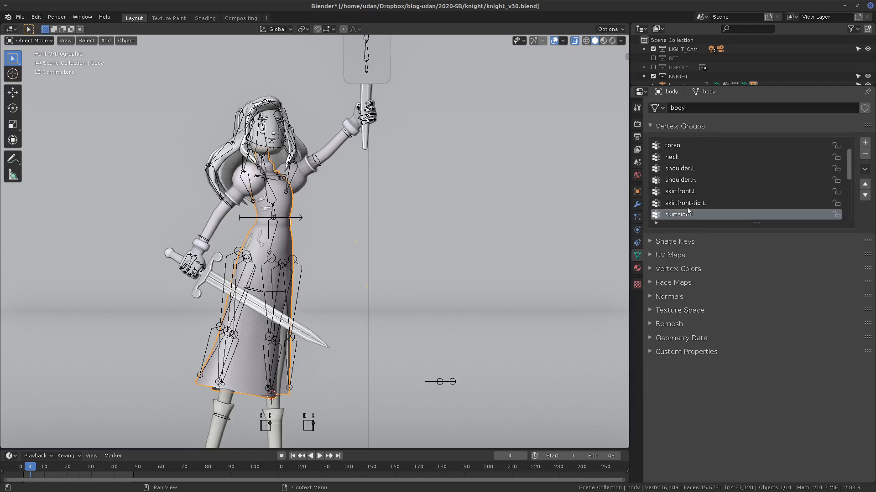
click(661, 128)
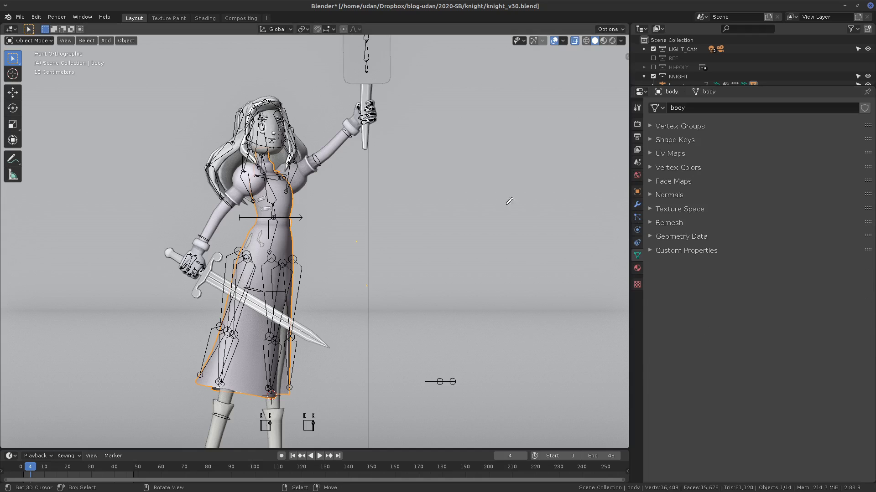
Step: Show the Render properties, annotate an arrow pointing at them, and erase the annotation
drag(510, 202, 501, 207)
mouse_move(519, 213)
right_down()
mouse_move(519, 135)
mouse_move(507, 181)
right_up()
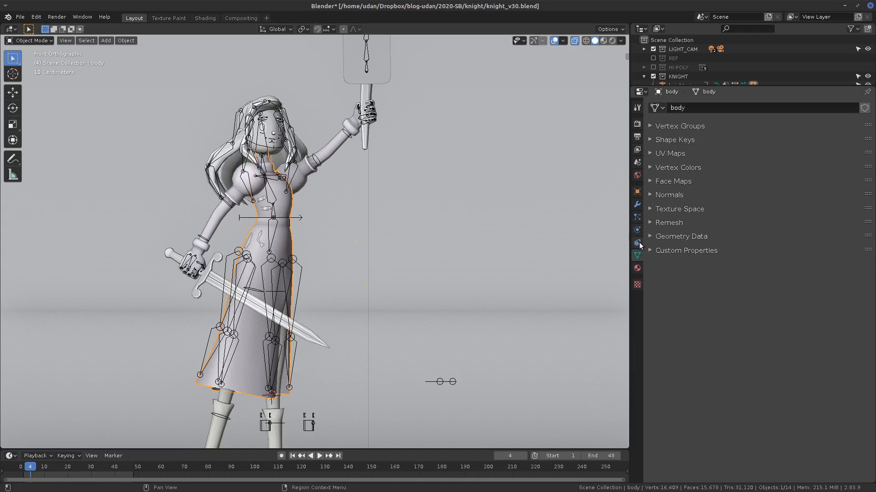
click(637, 125)
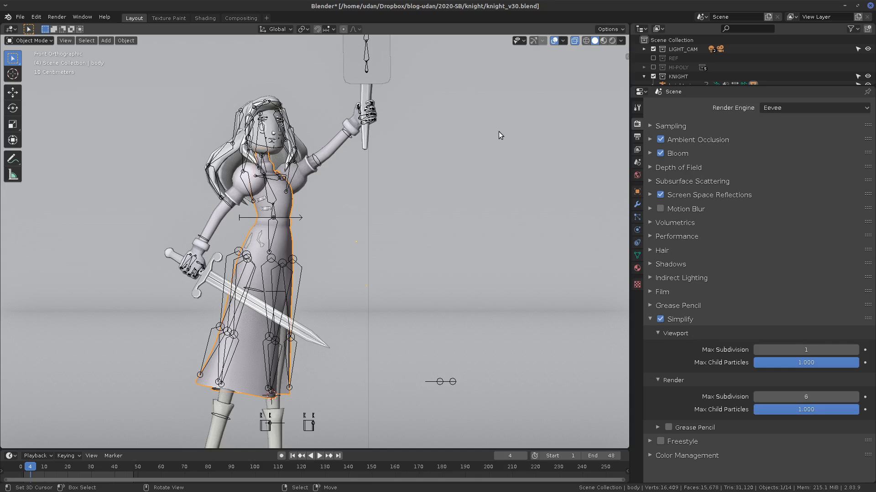
mouse_move(548, 126)
mouse_down()
mouse_move(617, 130)
mouse_move(599, 136)
mouse_up()
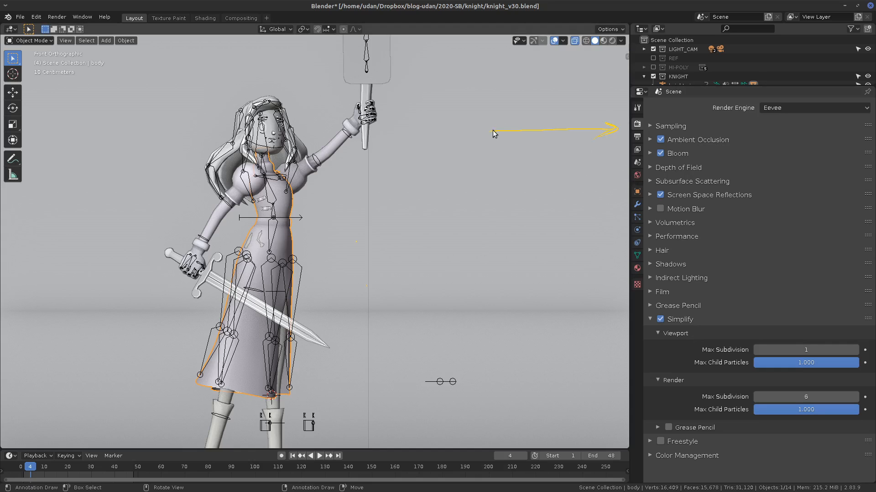
right_drag(493, 131, 570, 138)
Step: Show the active tool and workspace settings, annotate an arrow pointing at them, and erase it
click(637, 109)
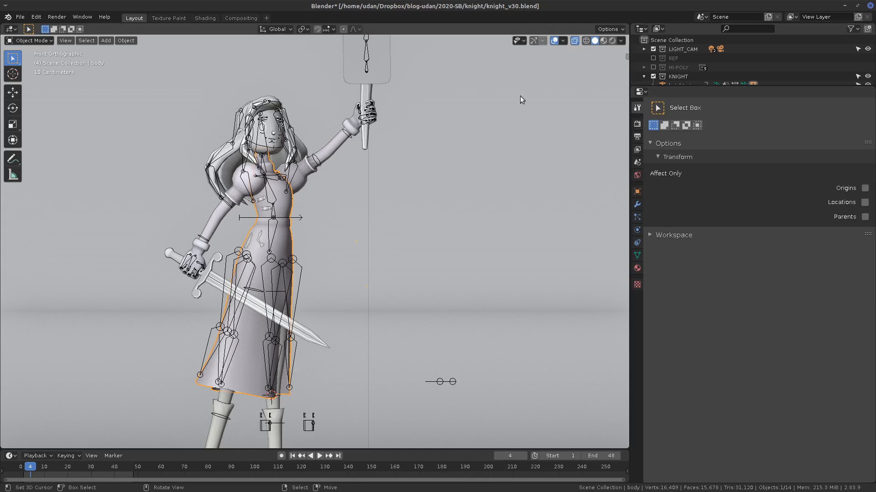
drag(493, 109, 609, 109)
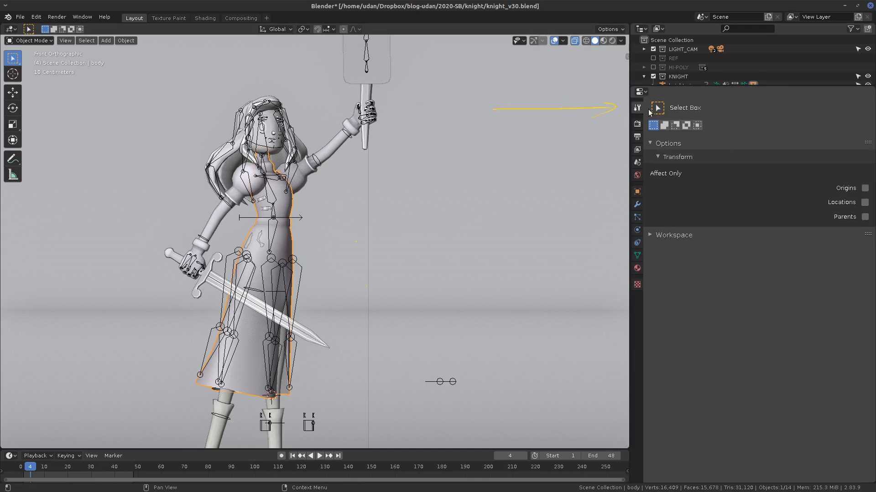
right_drag(494, 112, 613, 104)
Step: Show the Render properties with Simplify collapsed, and annotate the word Motor with an arrow pointing at them
click(637, 124)
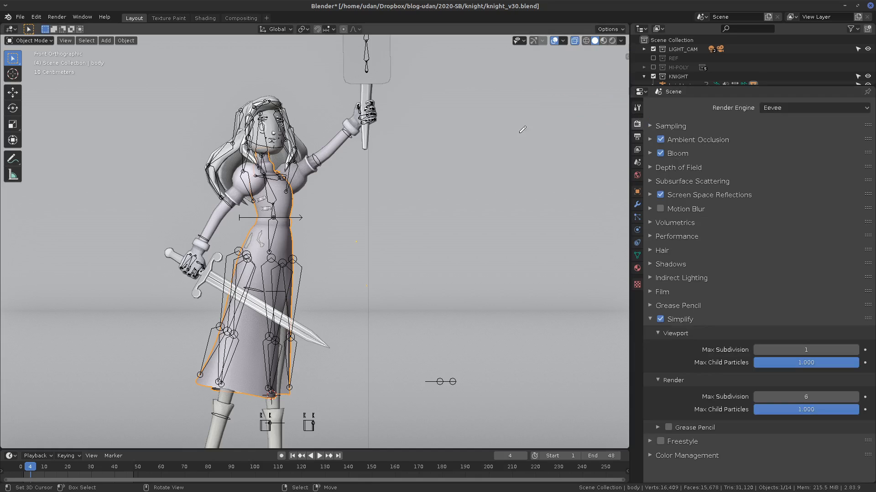
mouse_move(519, 133)
mouse_down()
mouse_move(616, 125)
mouse_move(591, 137)
mouse_up()
mouse_move(424, 152)
mouse_down()
mouse_move(459, 137)
mouse_move(487, 145)
mouse_move(493, 137)
mouse_up()
click(650, 320)
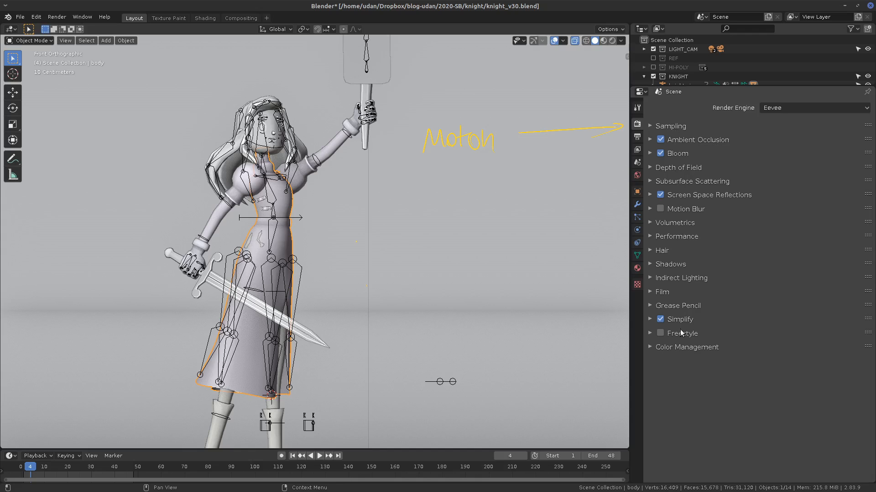
Step: Check the available render engines, keep Eevee, and write EEVEE as an annotation below the word Motor
click(807, 105)
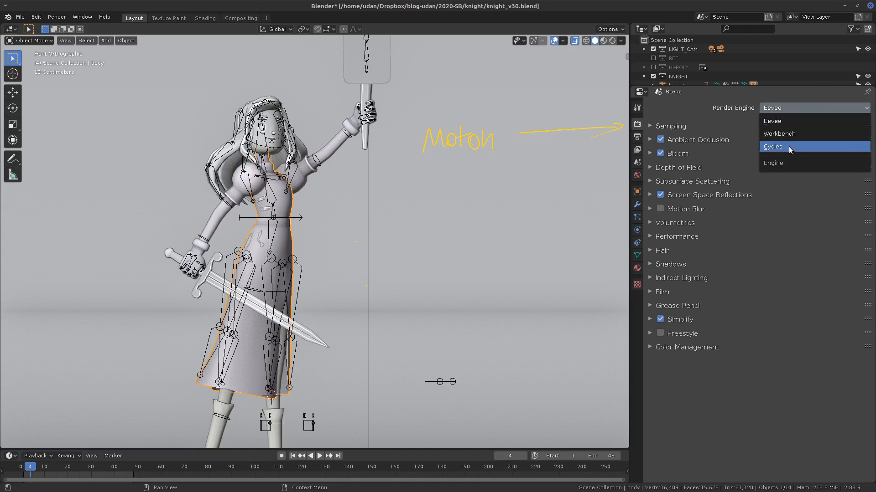
click(788, 115)
mouse_move(485, 177)
mouse_down()
mouse_move(499, 164)
mouse_move(534, 177)
mouse_up()
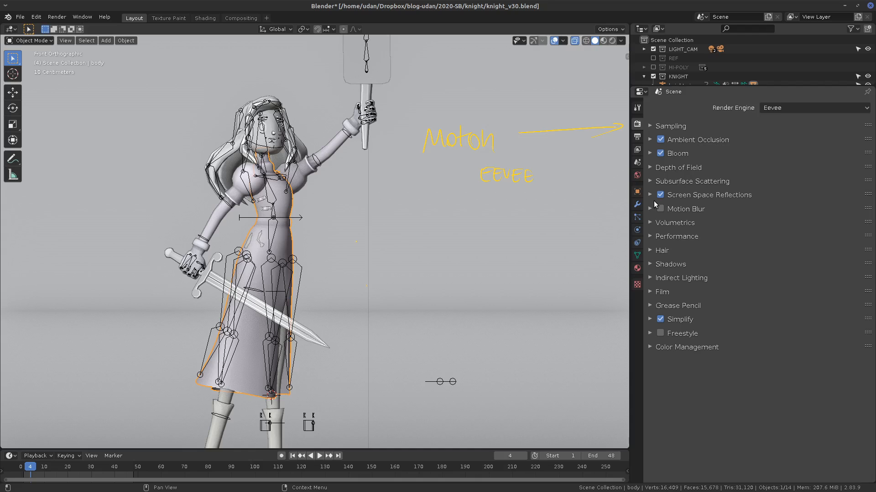
Step: Switch the viewport to Material Preview shading and try to rotate the knight rig
click(603, 41)
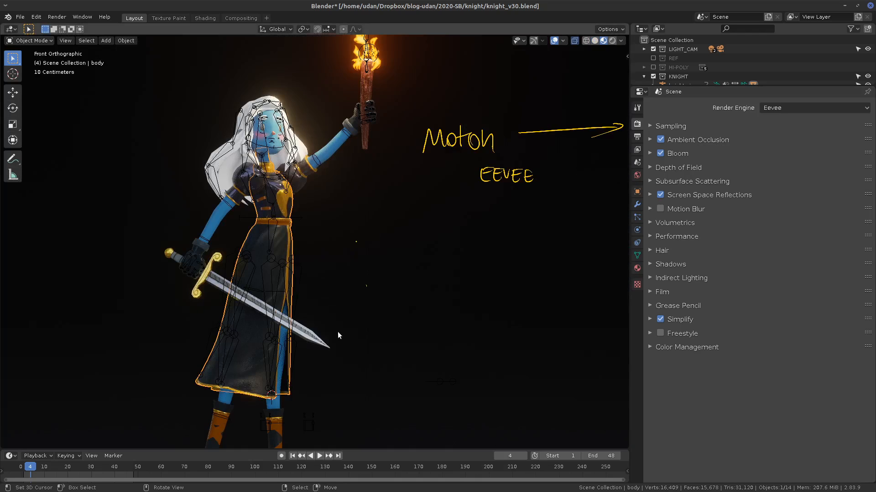
mouse_move(338, 332)
middle_down()
mouse_move(362, 288)
mouse_move(336, 292)
mouse_move(371, 263)
mouse_move(318, 169)
middle_up()
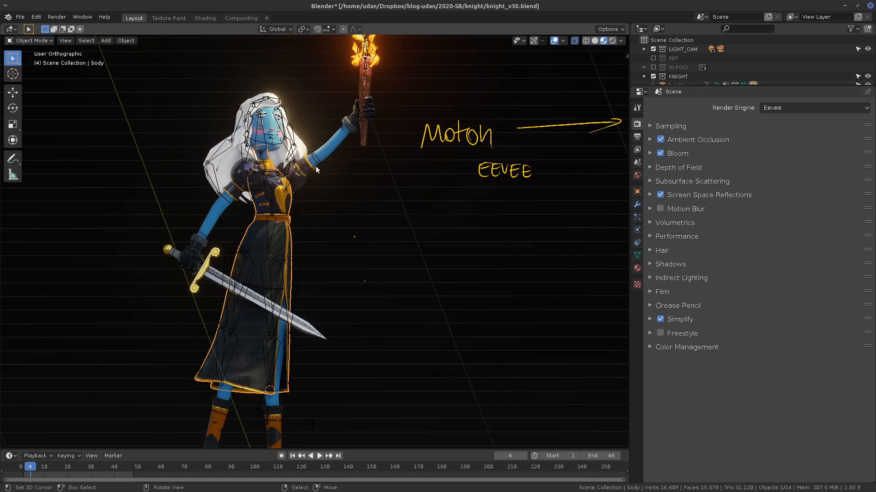
click(321, 170)
key(r)
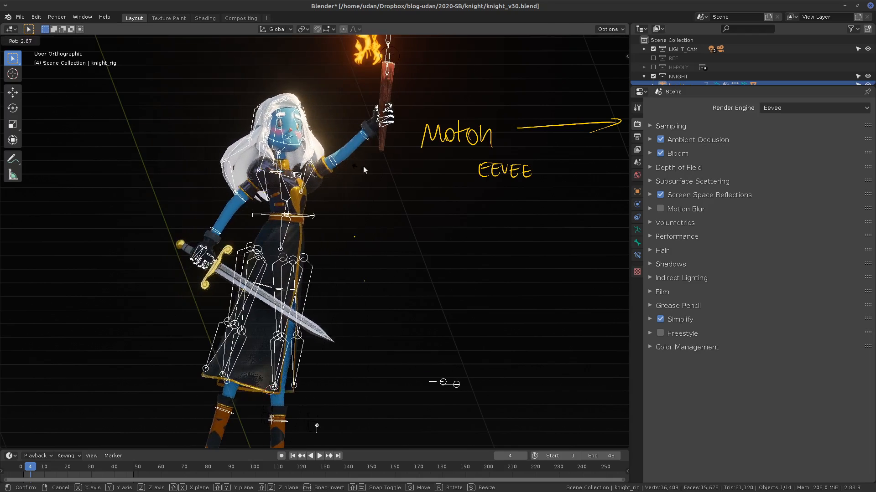
click(357, 114)
Step: Select the torchlight among the overlapping objects at the torch flame, and try to move it down over the knight's skirt
right_click(365, 53)
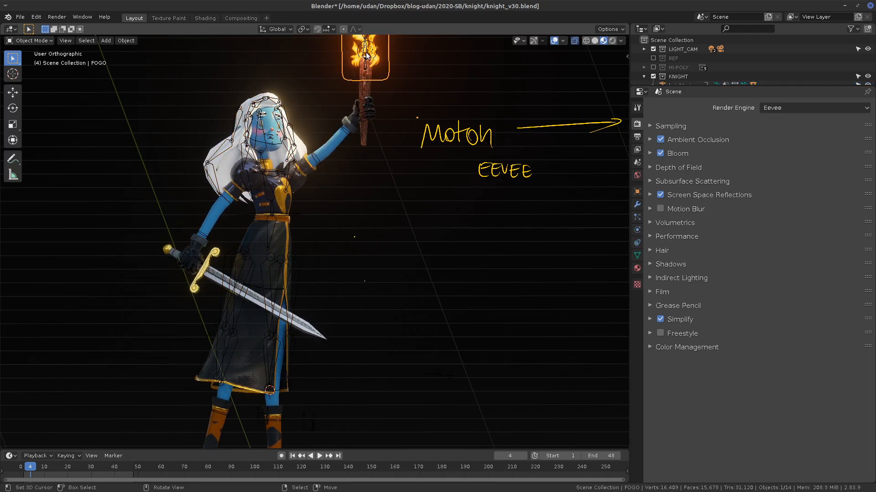
right_click(368, 50)
right_click(368, 51)
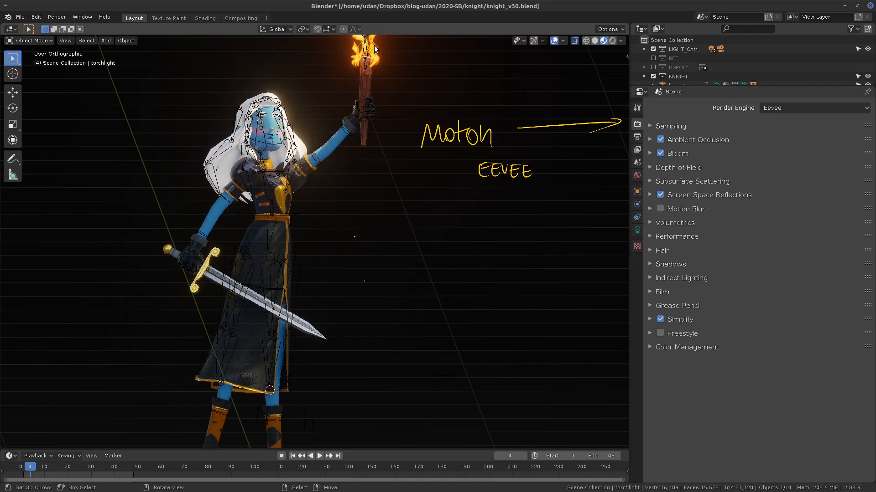
key(g)
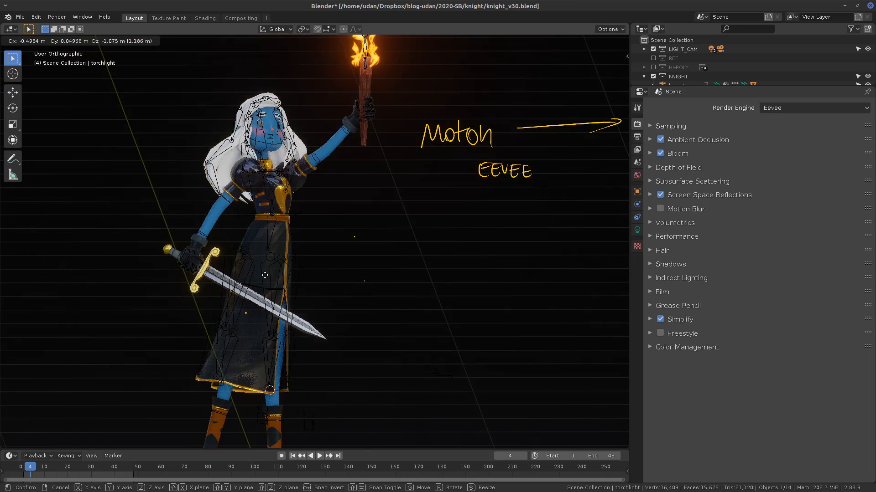
click(376, 304)
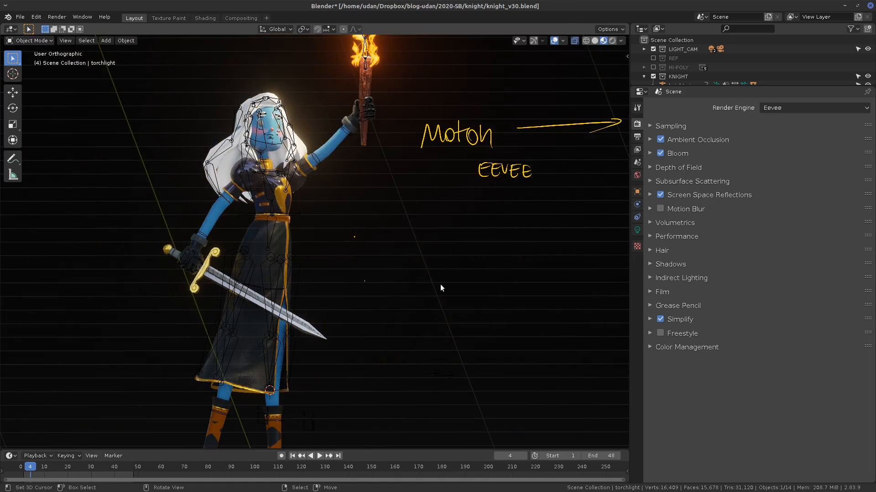
Step: Set the render engine to Workbench, compare Rendered with Solid shading on the knight, and check the viewport overlay and shading options
click(789, 109)
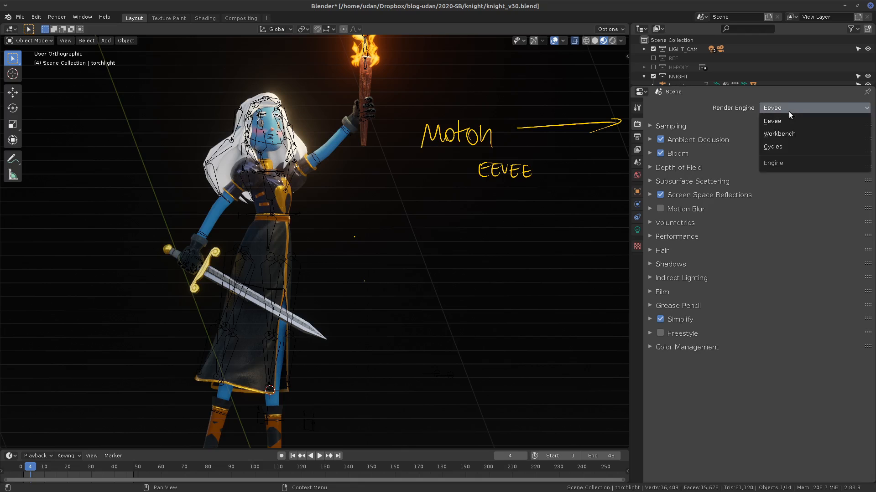
click(782, 133)
mouse_move(437, 291)
middle_down()
mouse_move(434, 277)
mouse_move(405, 279)
mouse_move(458, 233)
middle_up()
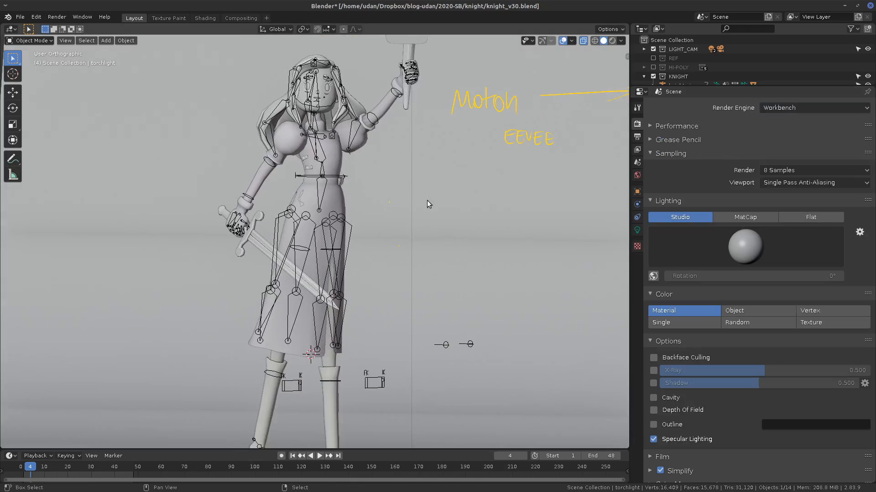
shift+middle_drag(460, 160, 435, 193)
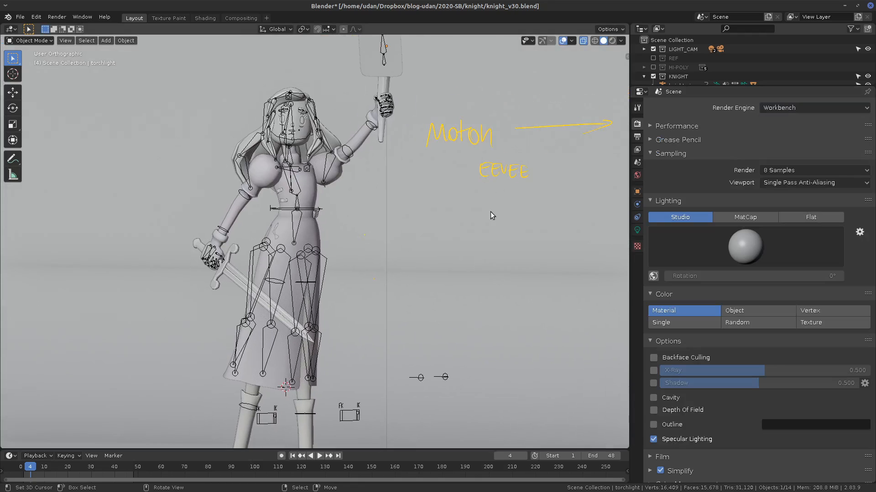
click(611, 44)
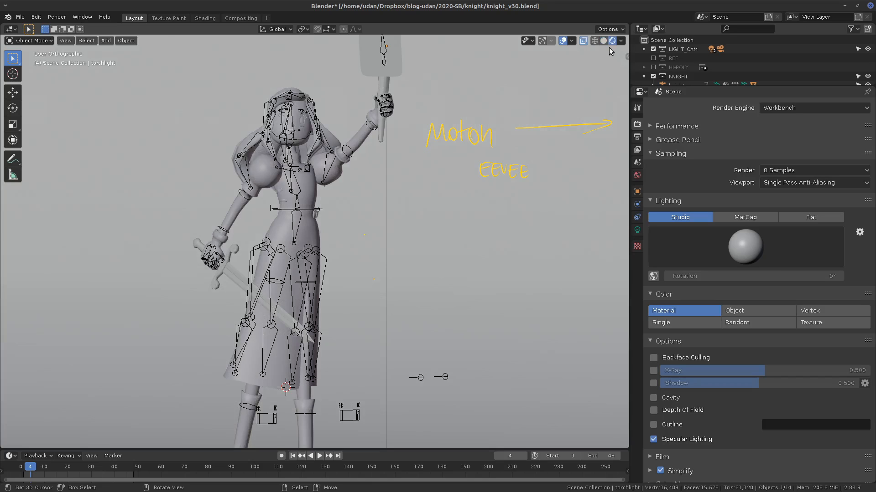
click(604, 42)
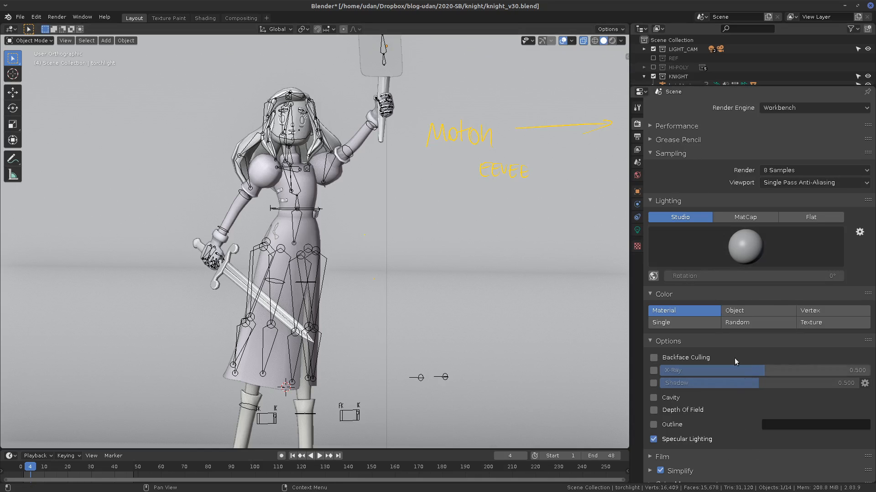
click(573, 41)
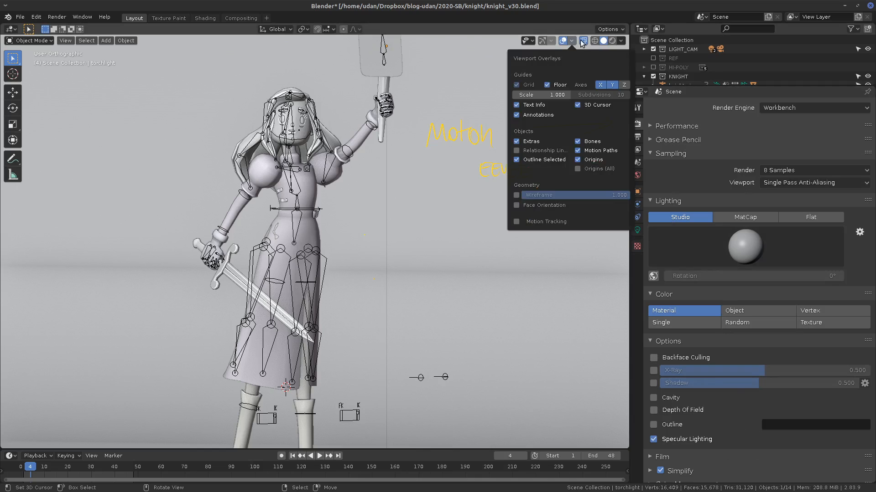
click(621, 41)
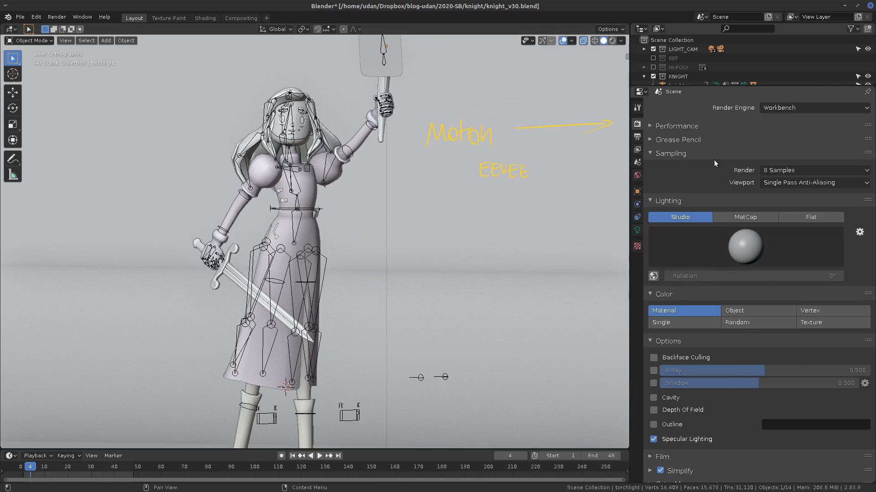
Step: Set the render engine to Cycles and collapse its Sampling settings
click(791, 107)
click(780, 152)
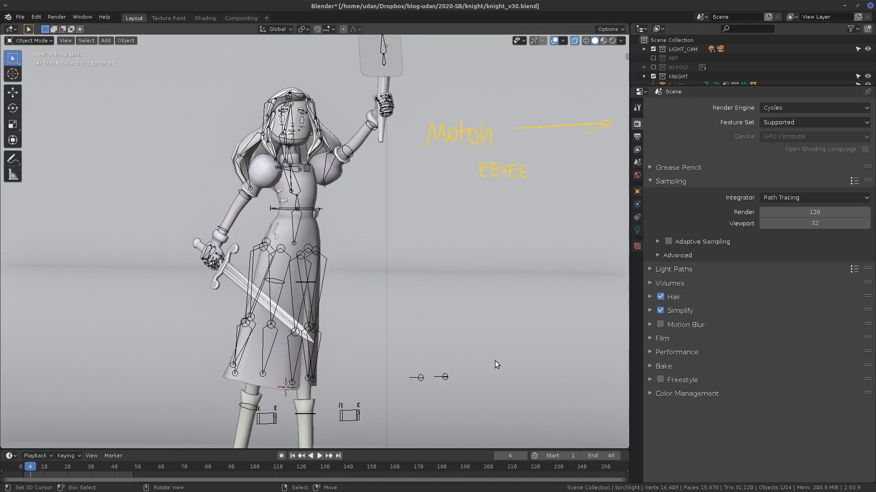
click(651, 183)
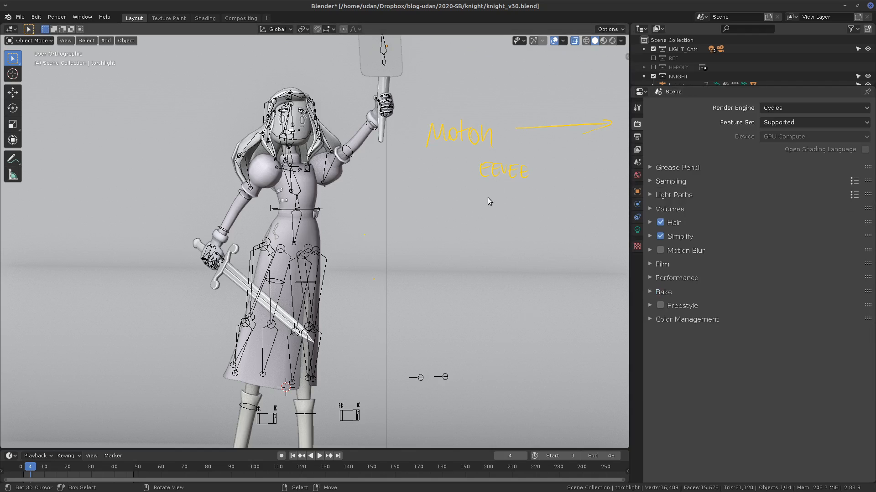
Step: Write WORKBENCH, Cycles and a circled PBR as annotations below the word EEVEE
mouse_move(487, 191)
mouse_down()
mouse_move(536, 203)
mouse_move(582, 191)
mouse_move(600, 203)
mouse_up()
drag(487, 217, 500, 230)
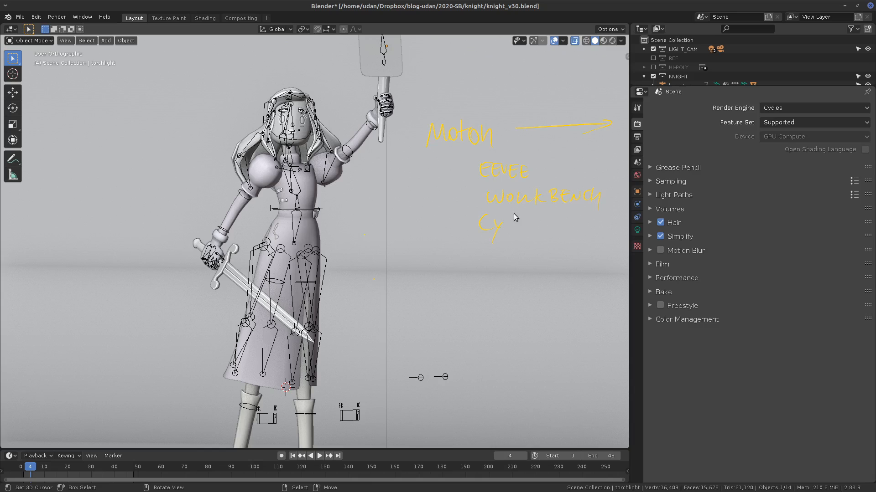
mouse_move(515, 220)
mouse_down()
mouse_move(512, 230)
mouse_move(536, 233)
mouse_move(503, 269)
mouse_move(504, 261)
mouse_move(538, 267)
mouse_move(528, 242)
mouse_up()
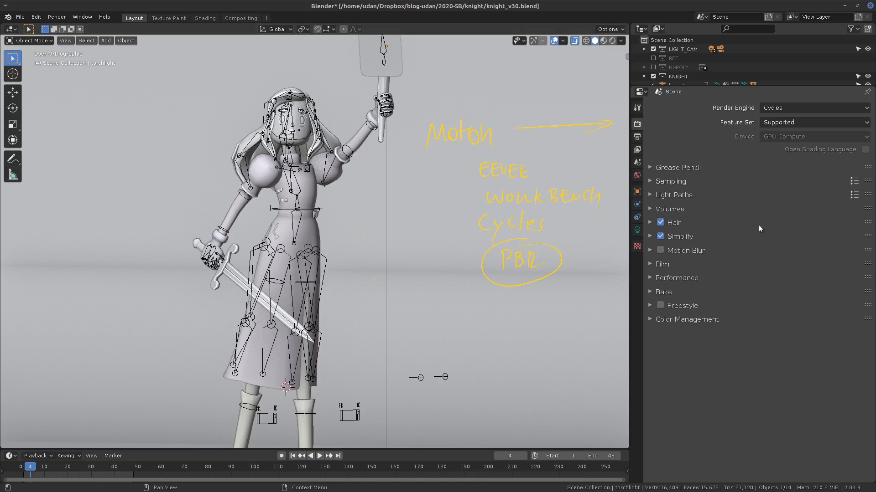
Step: Compare the Eevee settings with those of Cycles, keep Cycles, and erase the handwritten annotations beside the knight
click(823, 108)
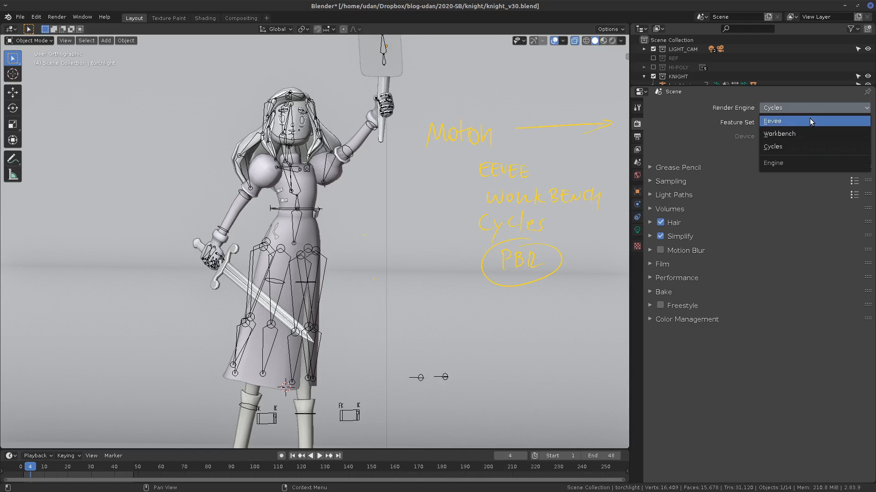
click(812, 122)
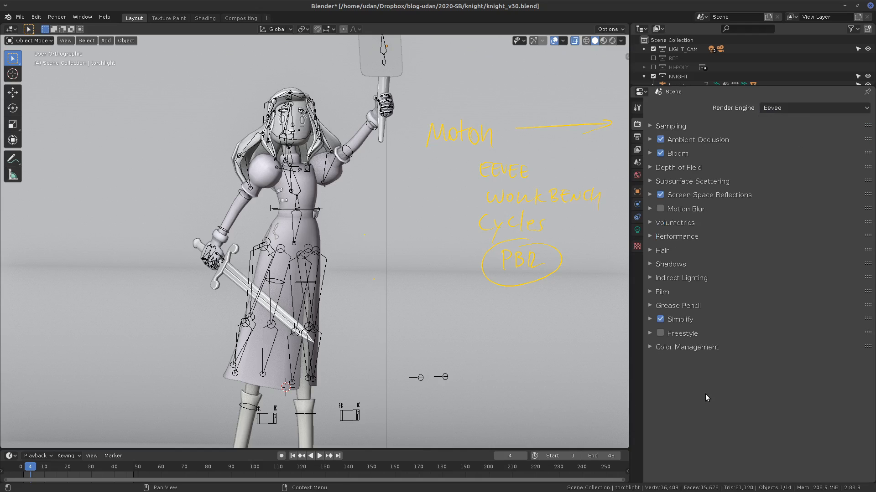
click(811, 108)
click(795, 150)
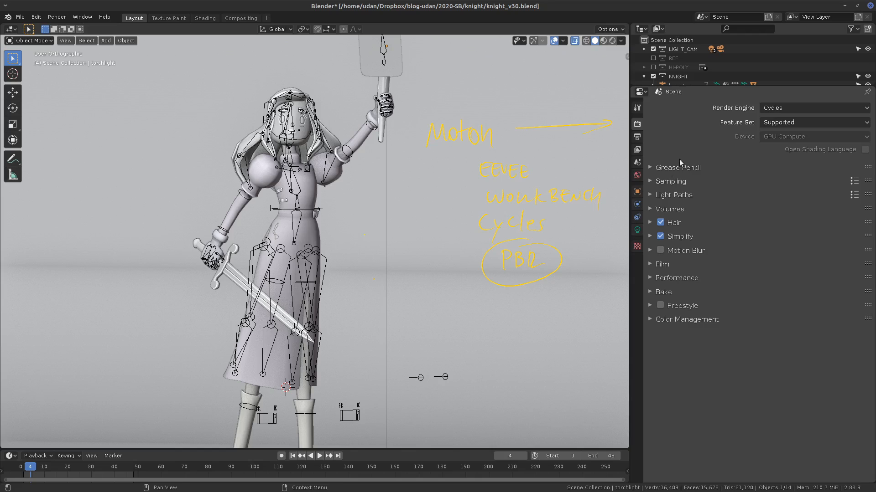
mouse_move(553, 268)
right_down()
mouse_move(500, 278)
mouse_move(506, 255)
mouse_move(491, 248)
mouse_move(535, 229)
mouse_move(488, 218)
mouse_move(565, 186)
mouse_move(538, 164)
mouse_move(436, 165)
mouse_move(502, 136)
mouse_move(586, 121)
mouse_move(430, 149)
right_up()
Step: Show the arms' BAKE material nodes in the Shading workspace and annotate a vertical line beside the Principled BSDF inputs
click(201, 17)
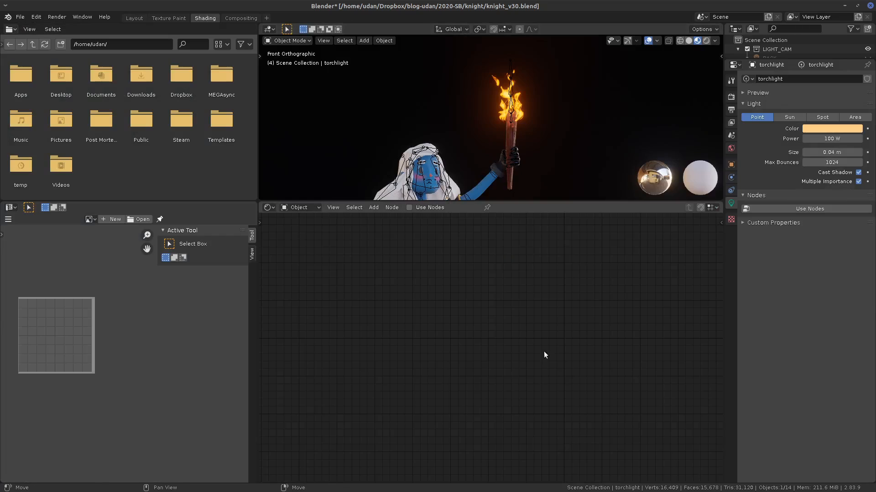
click(482, 183)
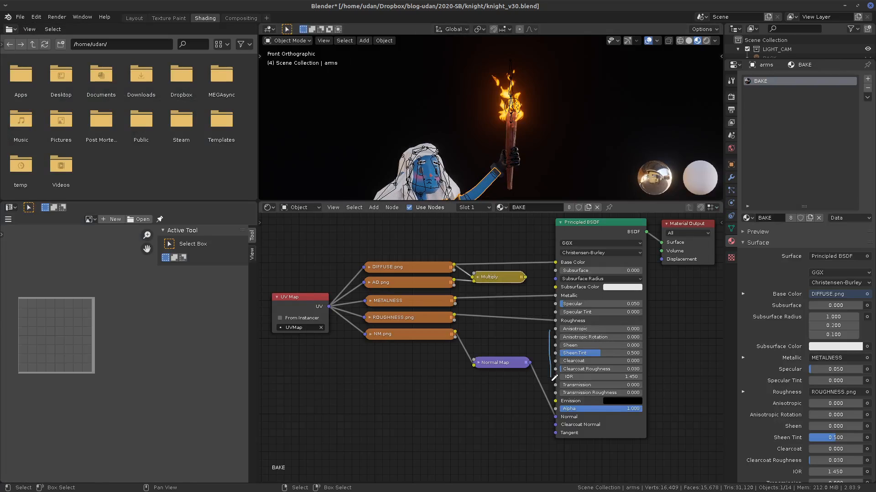
mouse_move(550, 385)
mouse_down()
mouse_move(549, 341)
mouse_move(551, 385)
mouse_up()
Step: Switch the Material Output target to Cycles and to Eevee, and restore it to All
click(694, 234)
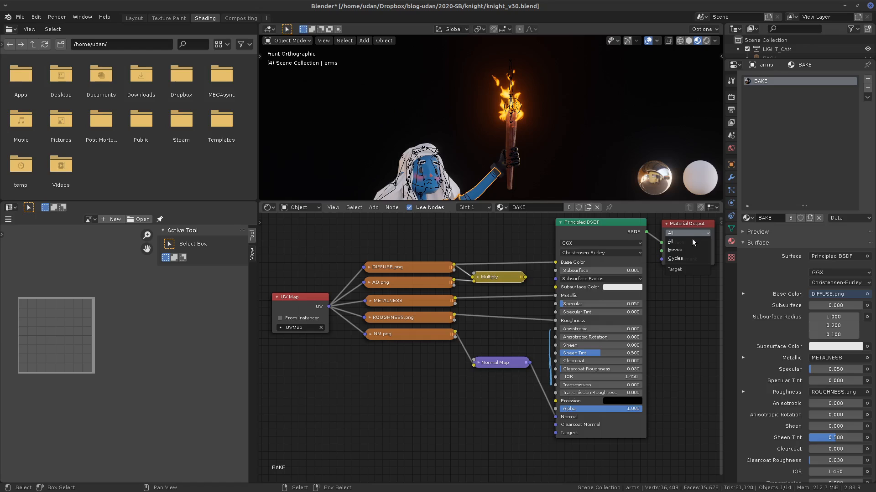
click(689, 258)
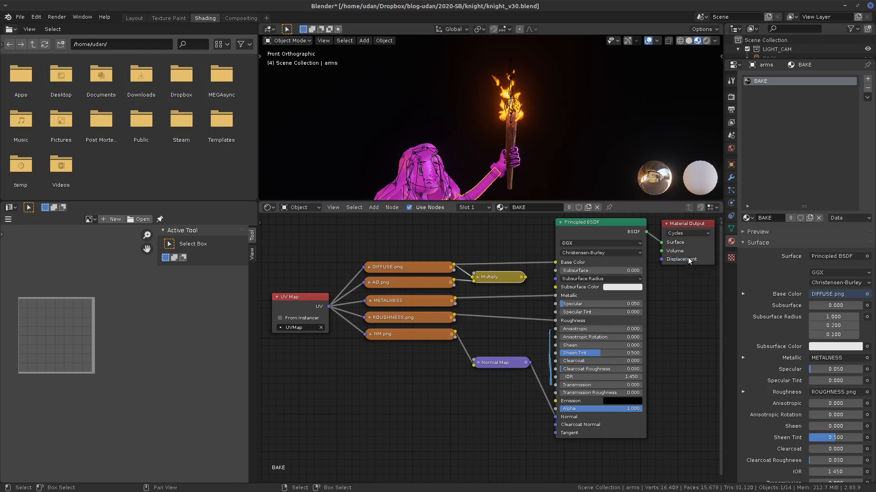
click(688, 233)
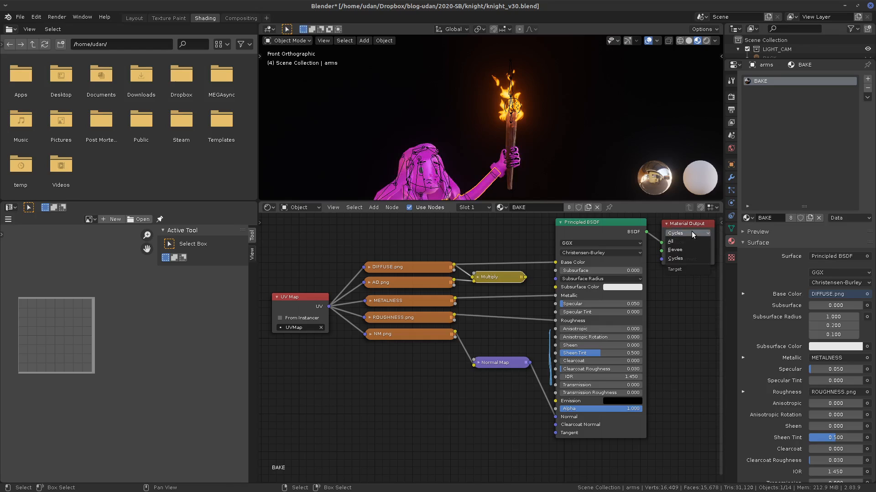
click(688, 250)
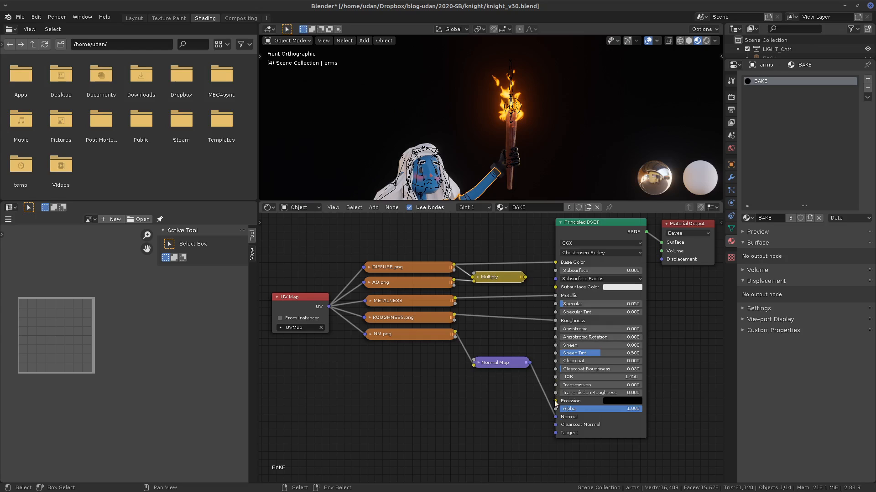
click(686, 233)
click(684, 249)
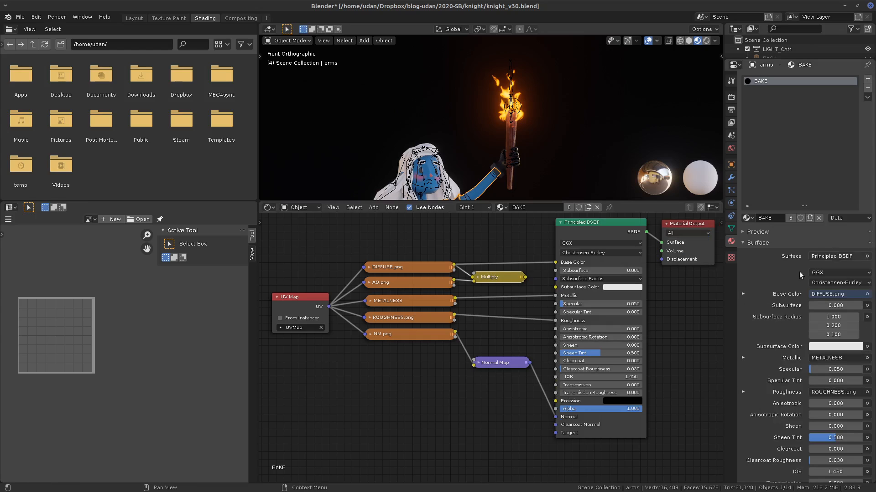
Step: Return to the Layout workspace and preview the knight in Rendered shading with Cycles, hiding the viewport overlays
click(133, 19)
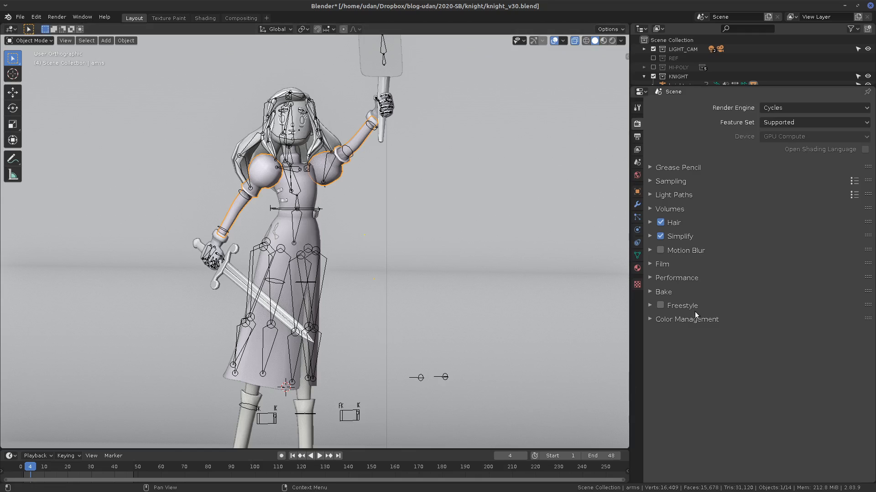
mouse_move(469, 296)
middle_down()
mouse_move(475, 286)
mouse_move(459, 318)
mouse_move(467, 312)
middle_up()
click(612, 40)
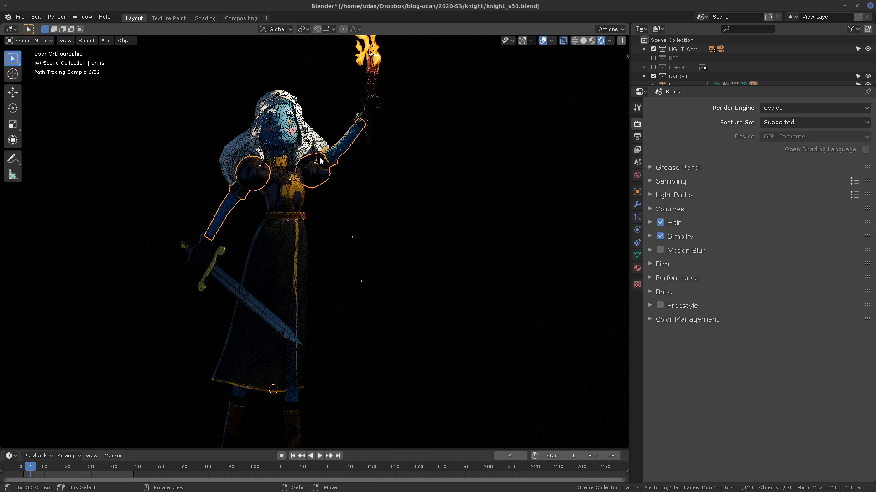
click(542, 41)
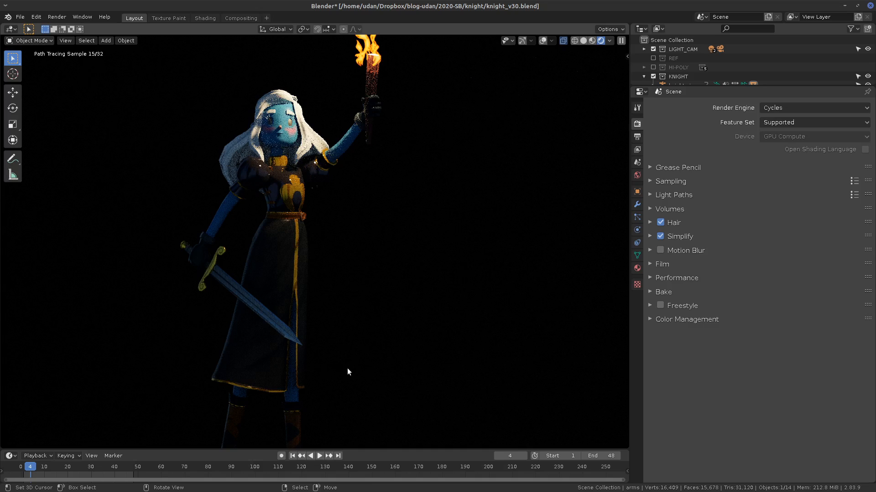
middle_drag(422, 269, 396, 271)
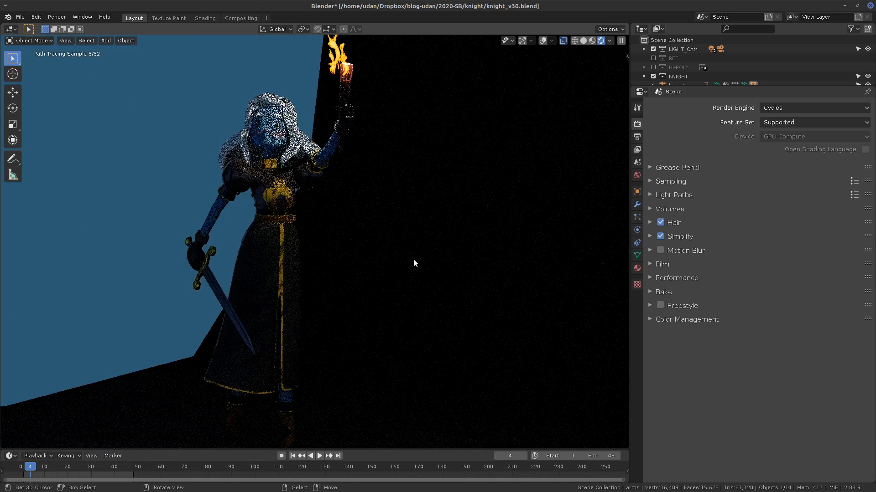
middle_drag(414, 260, 564, 192)
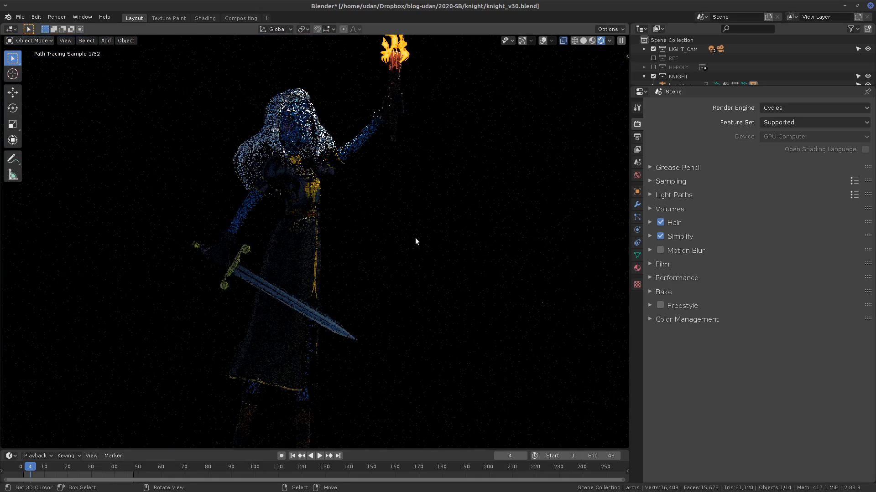
Step: Set the render engine to Eevee and view the whole knight and torch in Rendered shading
click(771, 107)
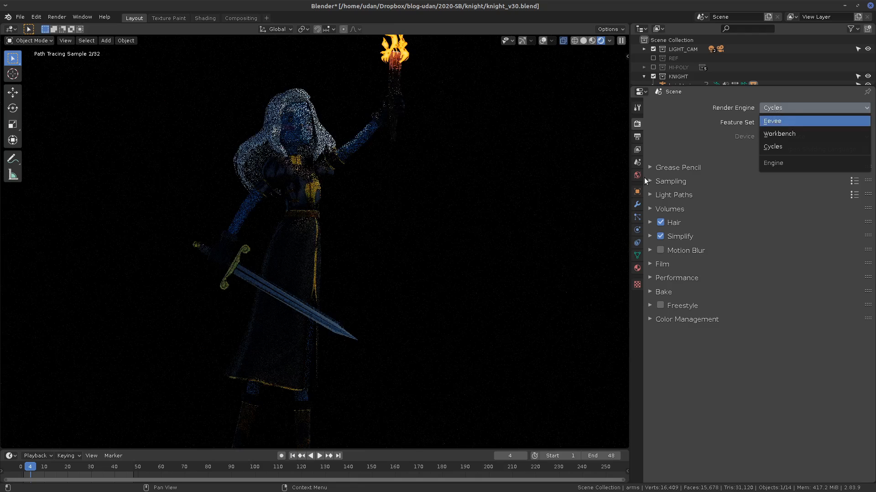
click(780, 120)
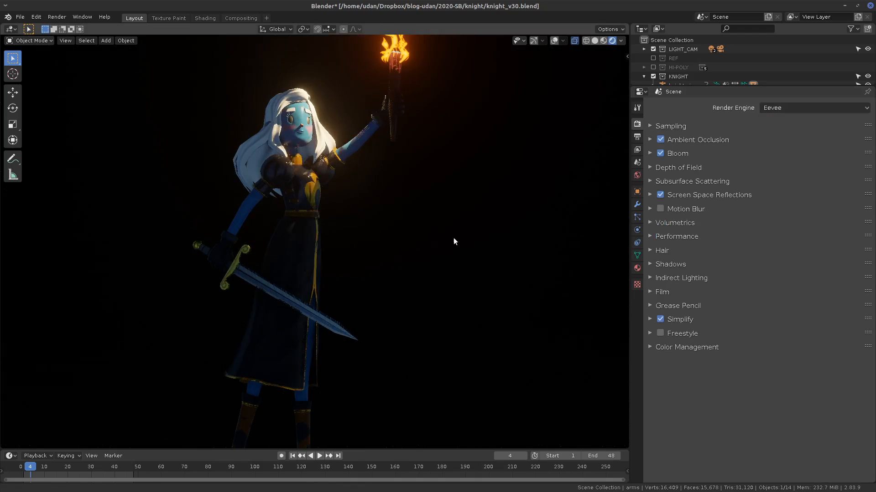
shift+middle_drag(454, 237, 439, 259)
scroll(440, 264, down, 1)
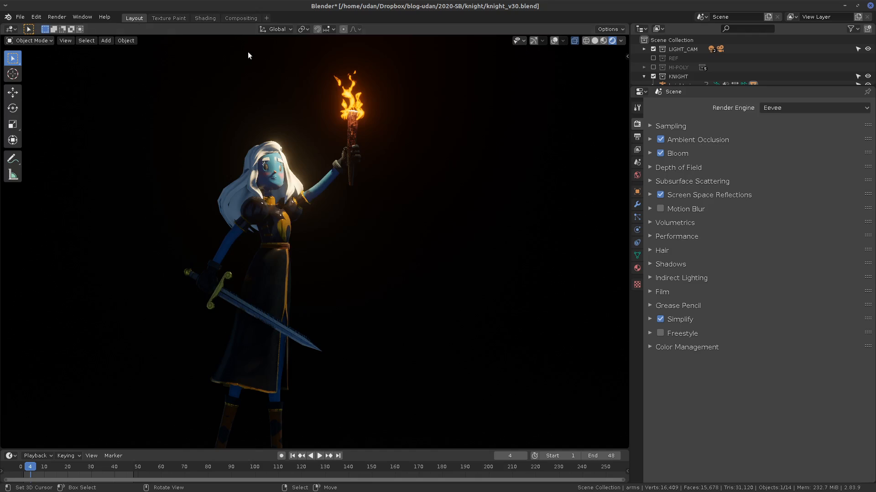
Step: Switch the viewport back to Solid shading and show the overlays again
click(594, 40)
shift+middle_drag(521, 216, 509, 220)
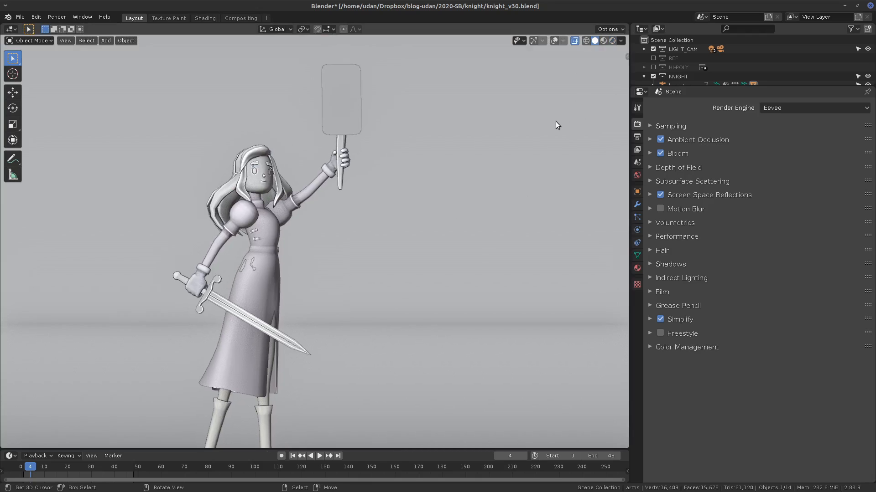
click(554, 40)
Step: Annotate an arrow pointing at the Render properties, erase it, and draw another arrow slightly lower
drag(538, 127, 613, 126)
right_drag(612, 146, 532, 124)
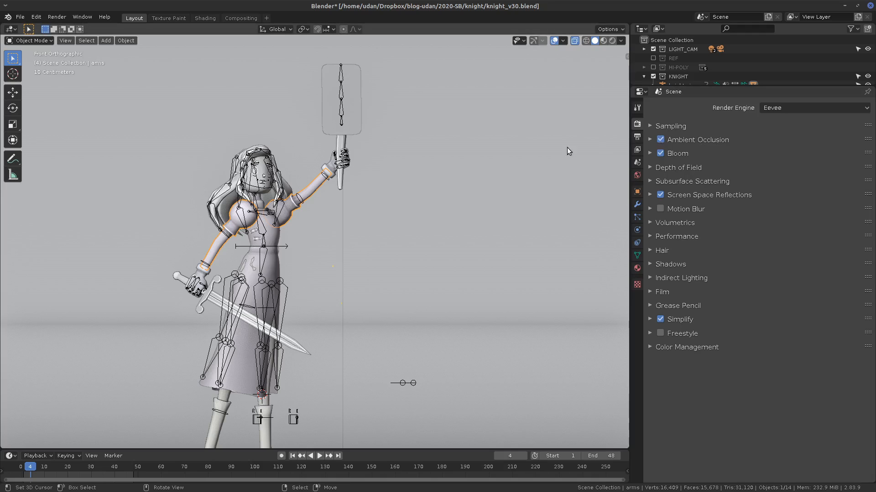
drag(560, 144, 607, 145)
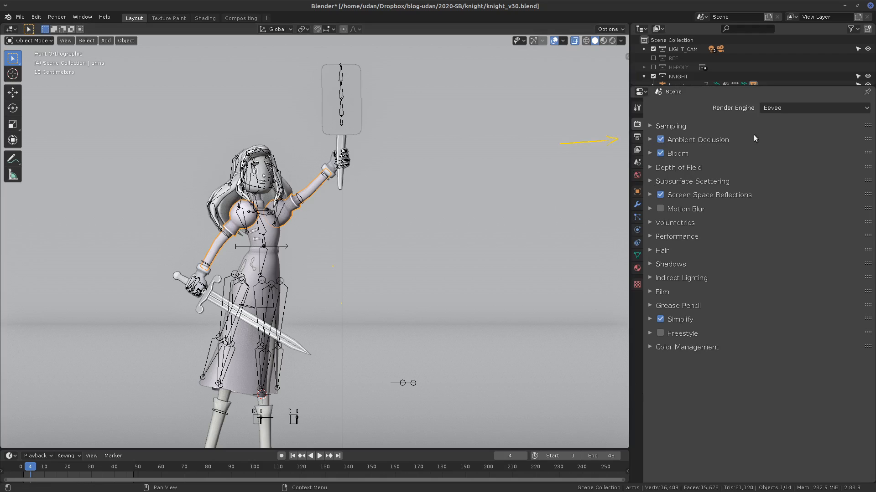
Step: Turn Ambient Occlusion off and on again, and switch the render engine to Cycles and back to Eevee
click(660, 140)
click(660, 140)
click(787, 108)
click(786, 146)
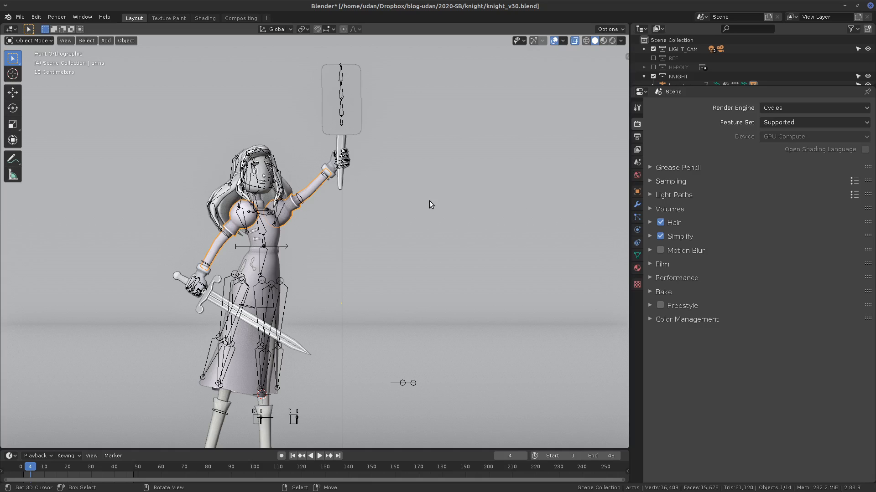
click(787, 106)
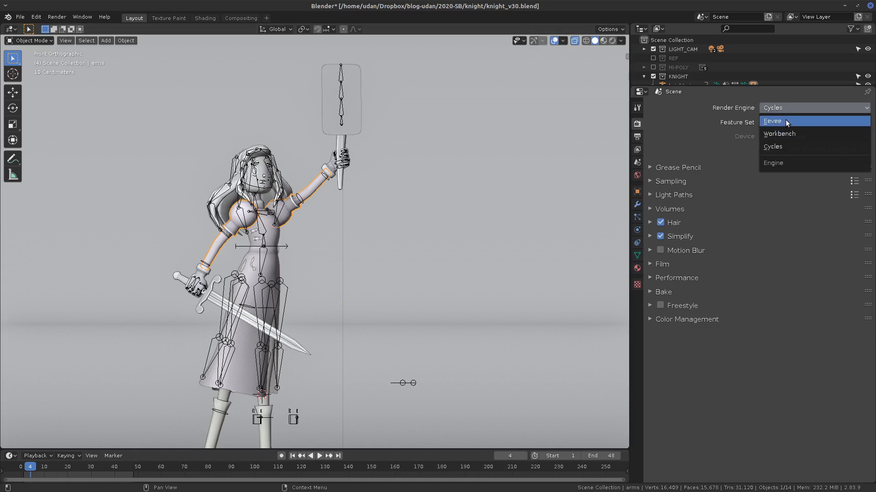
click(785, 121)
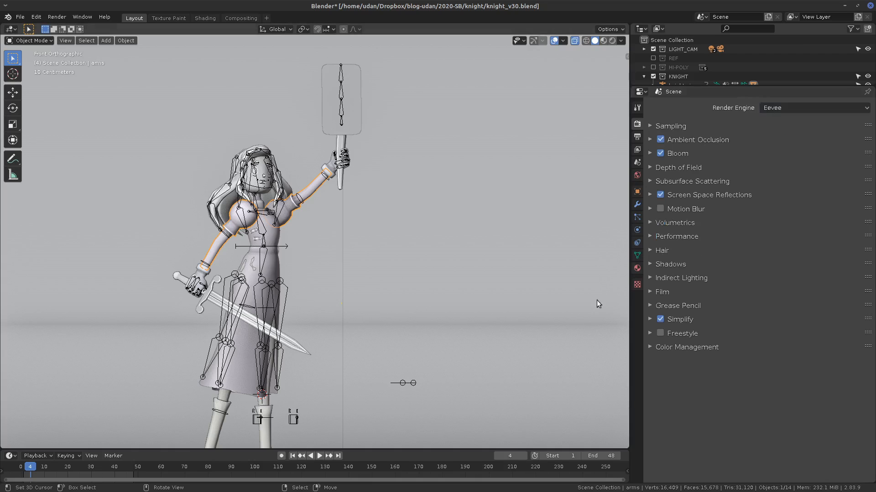
Step: Preview the knight in Material Preview shading, and switch the viewport to Rendered shading
click(603, 40)
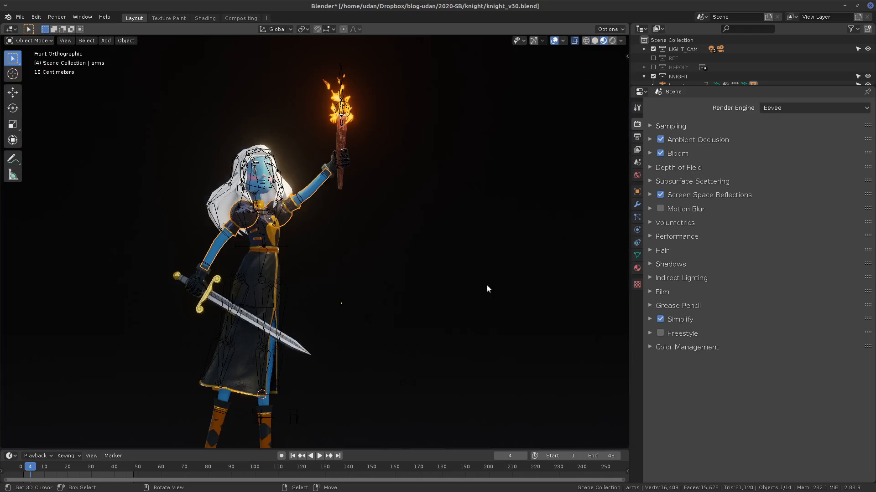
click(611, 40)
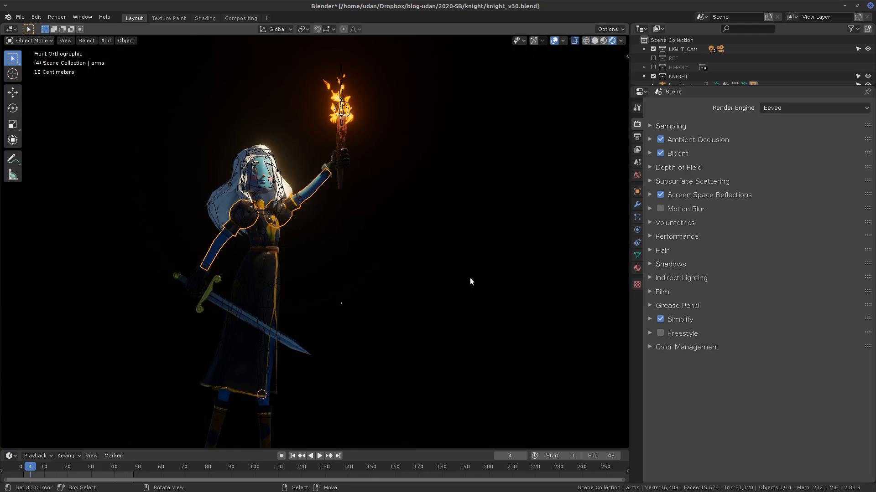
middle_drag(470, 282, 431, 333)
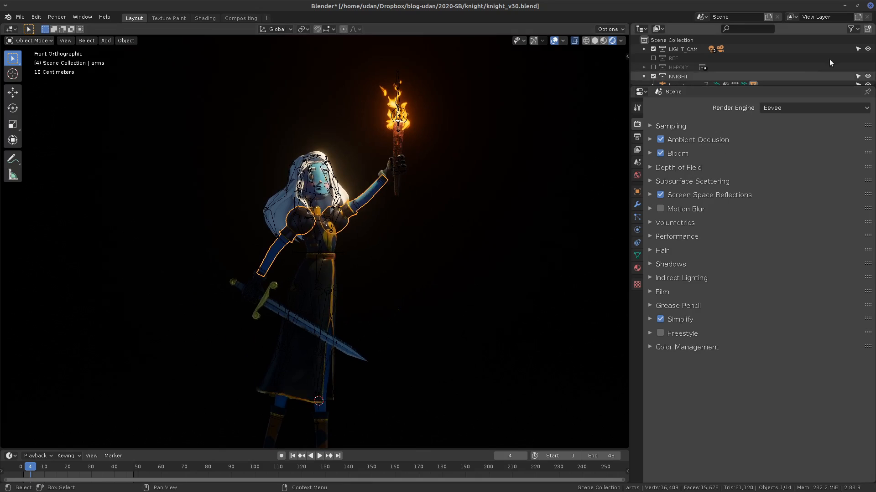
Step: Unhide the BACK light, the Camera and the KEY light in the LIGHT_CAM collection
click(644, 49)
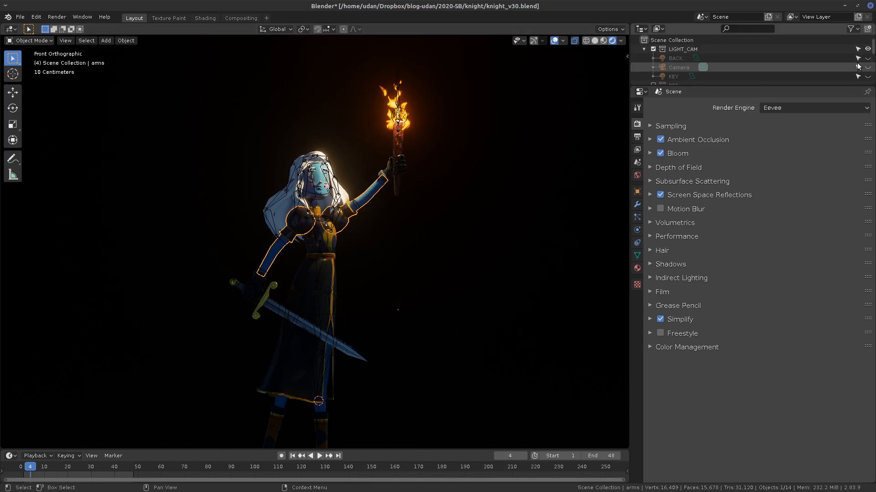
drag(868, 59, 869, 76)
click(869, 77)
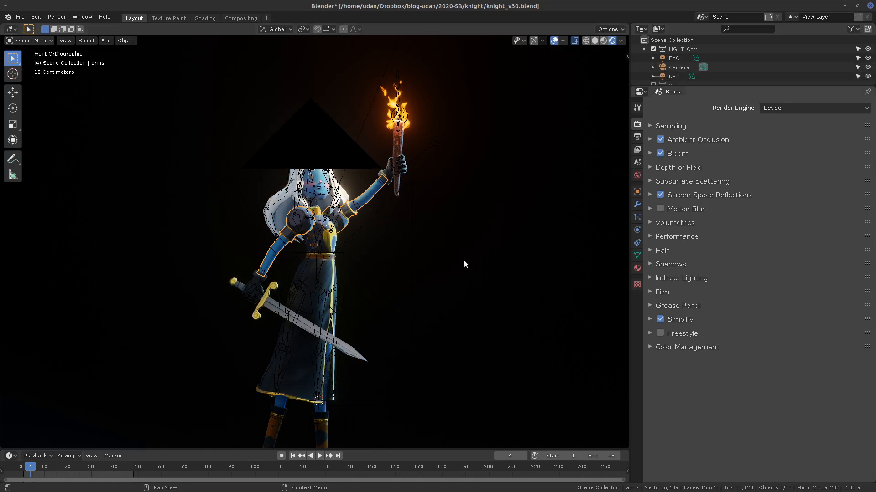
Step: Hide the viewport overlays and examine the lit knight's face, torso and raised arm up close
click(554, 41)
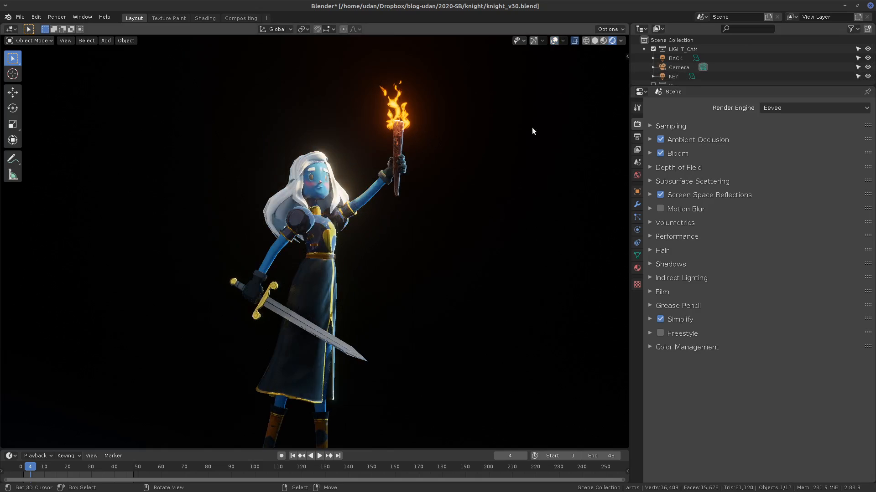
middle_drag(437, 314, 459, 248)
scroll(453, 276, up, 4)
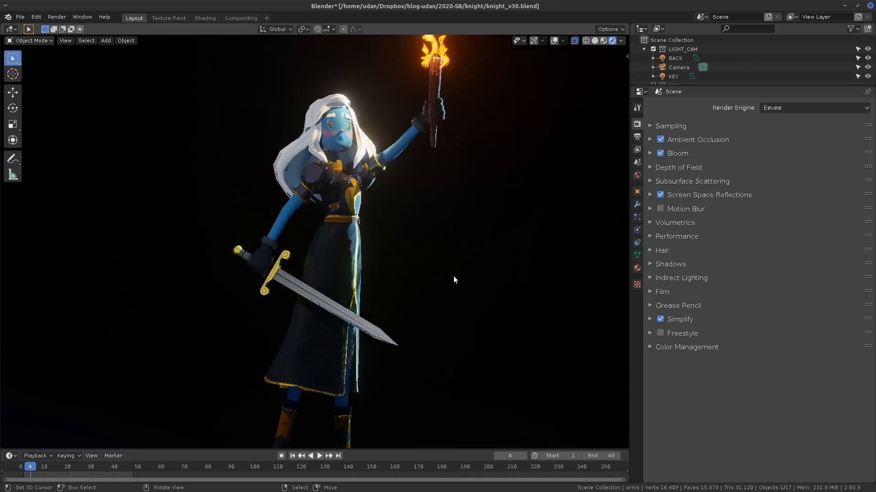
middle_drag(483, 182, 467, 294)
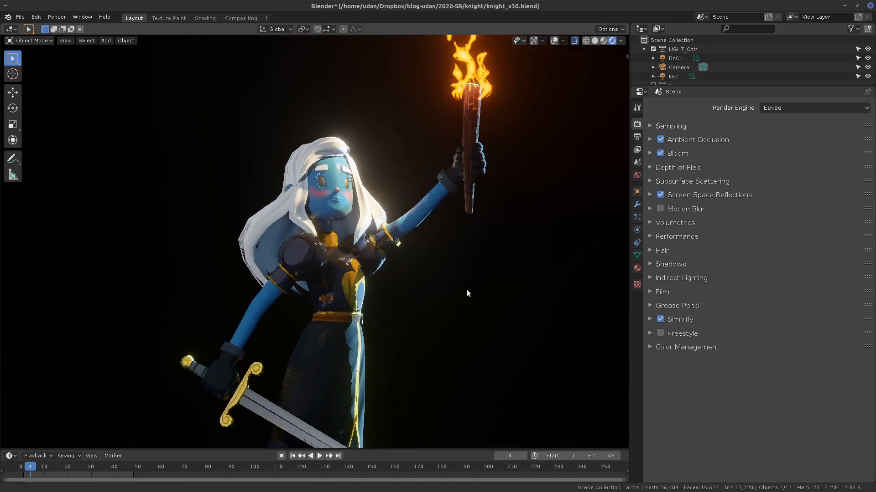
scroll(425, 278, up, 5)
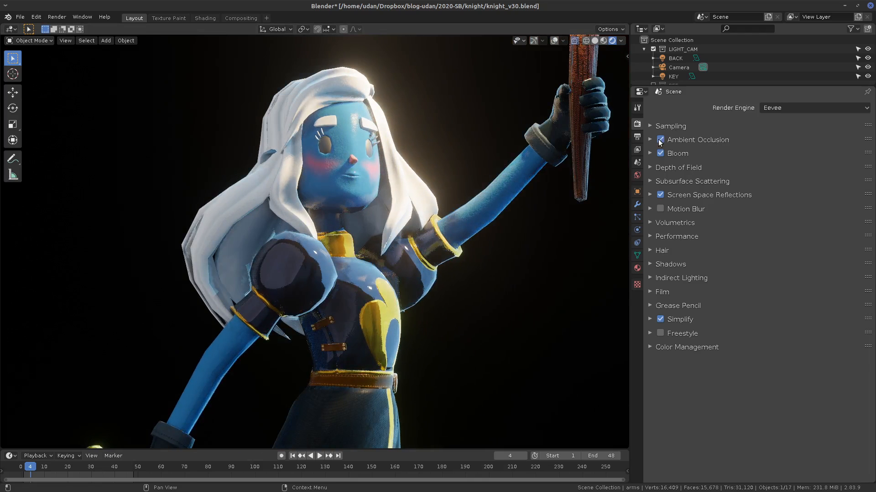
Step: Expand the Eevee Sampling settings and watch the knight's rendering refine as the viewing angle changes
click(666, 127)
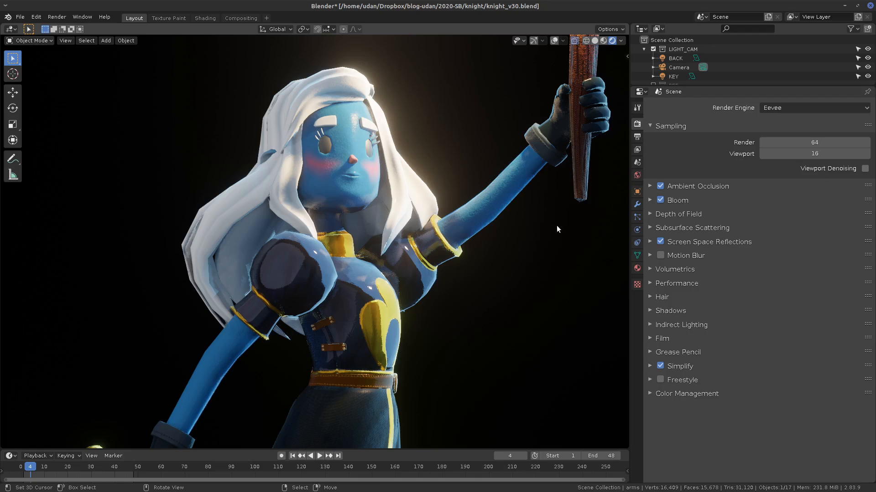
shift+middle_drag(550, 233, 443, 244)
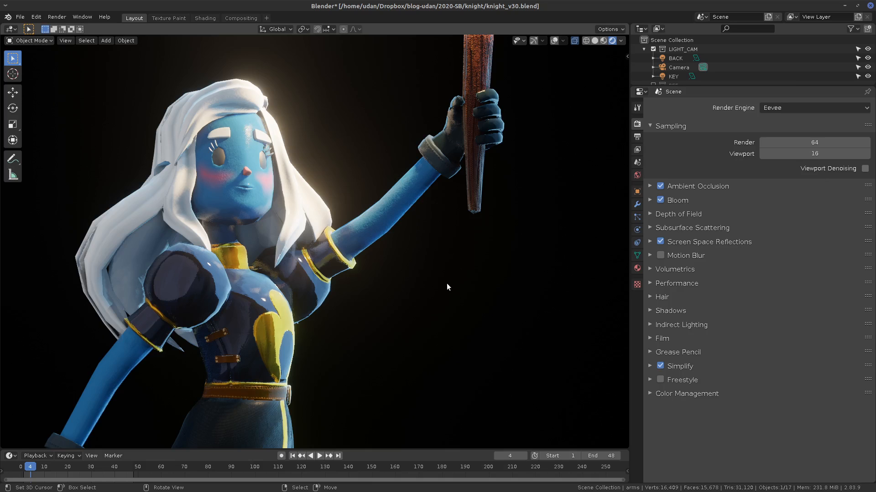
middle_drag(446, 286, 415, 300)
mouse_move(410, 296)
middle_down()
mouse_move(426, 296)
mouse_move(367, 318)
mouse_move(390, 312)
middle_up()
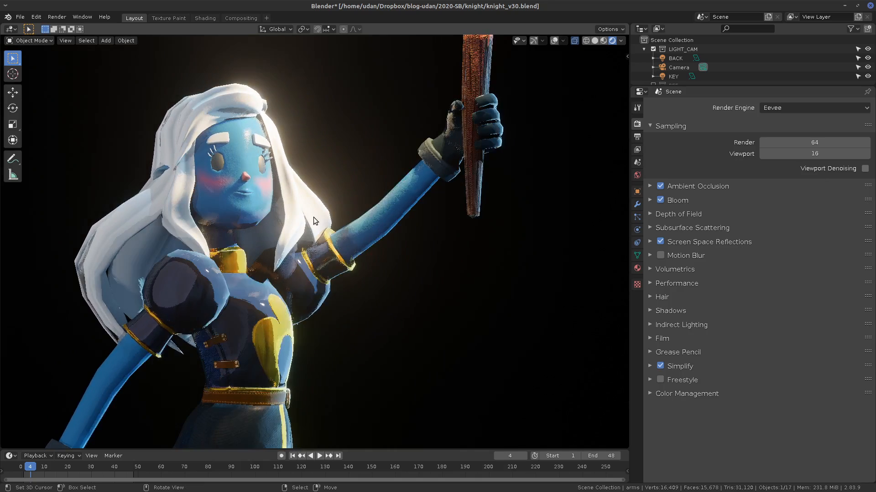
Step: Show the viewport overlays again, hide the Camera in the LIGHT_CAM collection, and deselect the arms
click(554, 41)
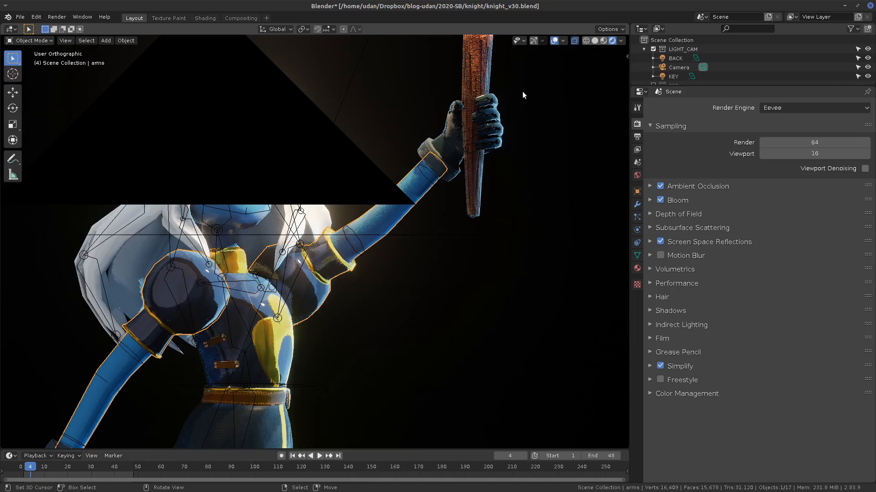
click(868, 67)
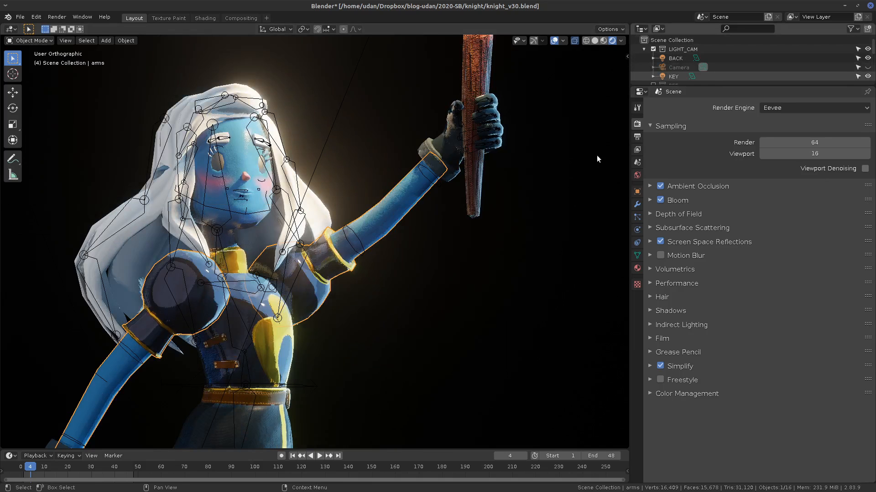
click(803, 83)
Step: Hide all Armature objects in the viewport through the object type visibility settings
click(563, 40)
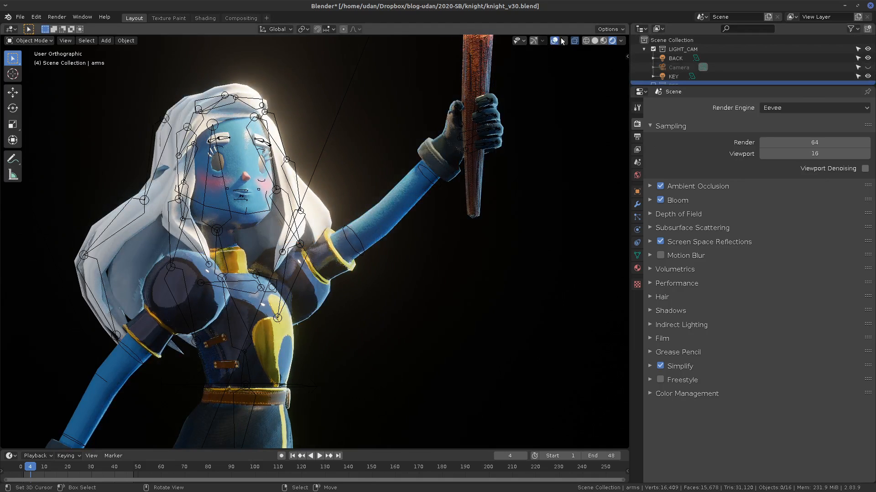
click(525, 40)
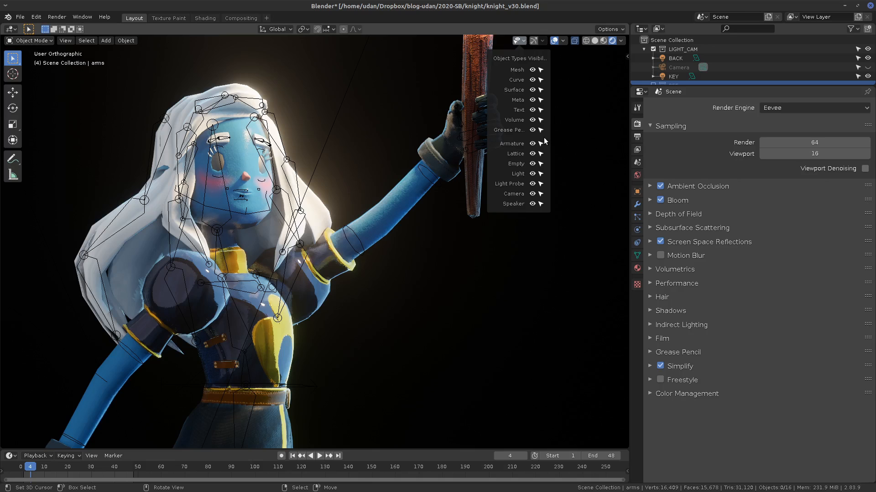
click(532, 144)
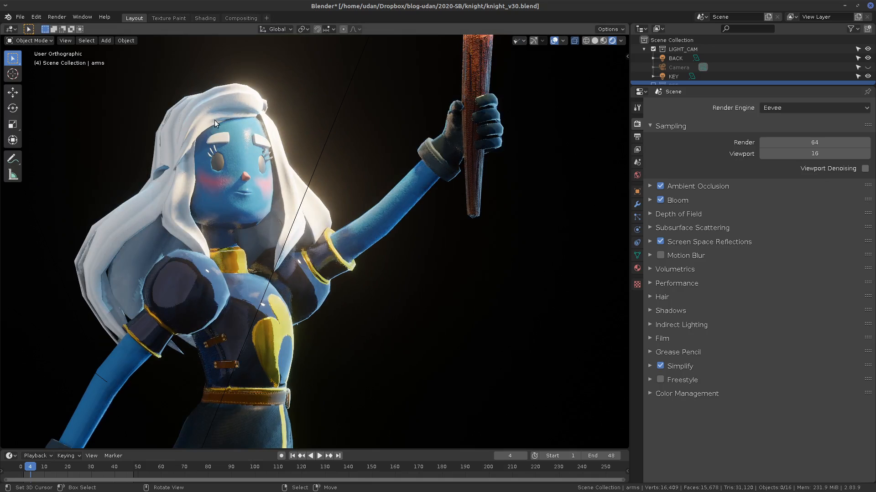
Step: Annotate a loop around the knight's hairline and forehead with strokes inside it, and erase the annotation
mouse_move(220, 108)
mouse_down()
mouse_move(187, 165)
mouse_move(210, 169)
mouse_up()
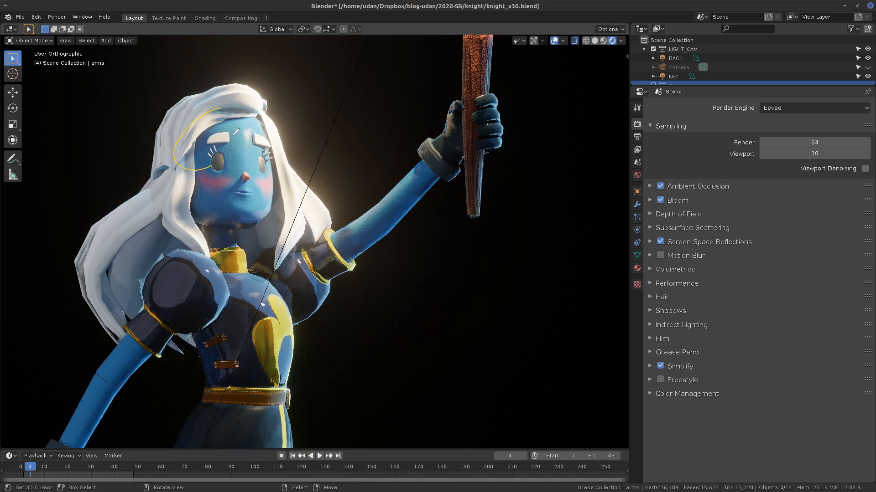
drag(236, 132, 222, 108)
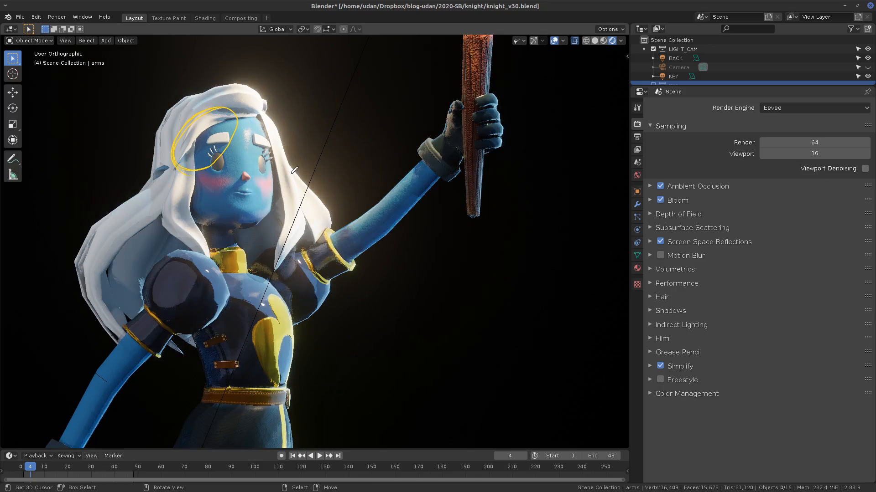
middle_drag(388, 298, 388, 284)
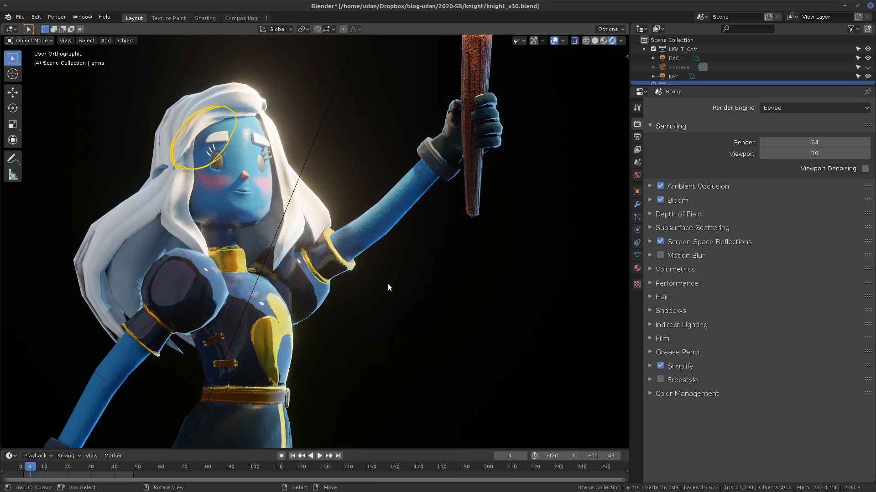
drag(213, 121, 192, 159)
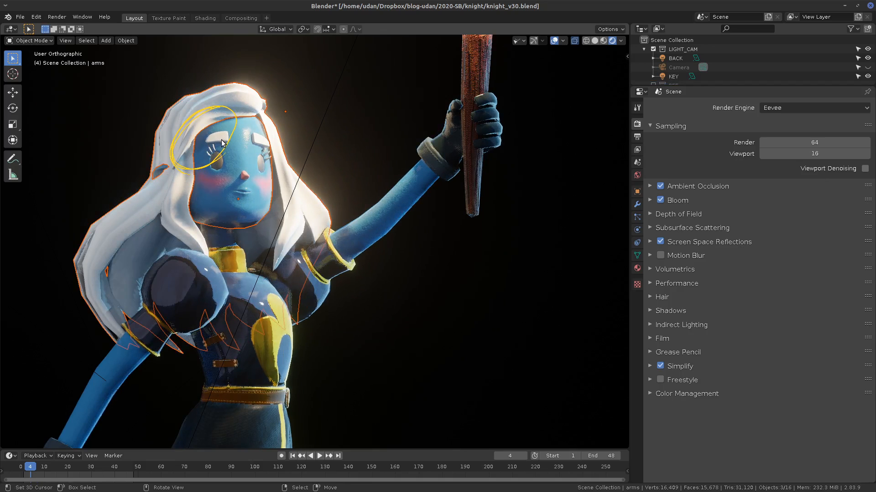
key(alt+a)
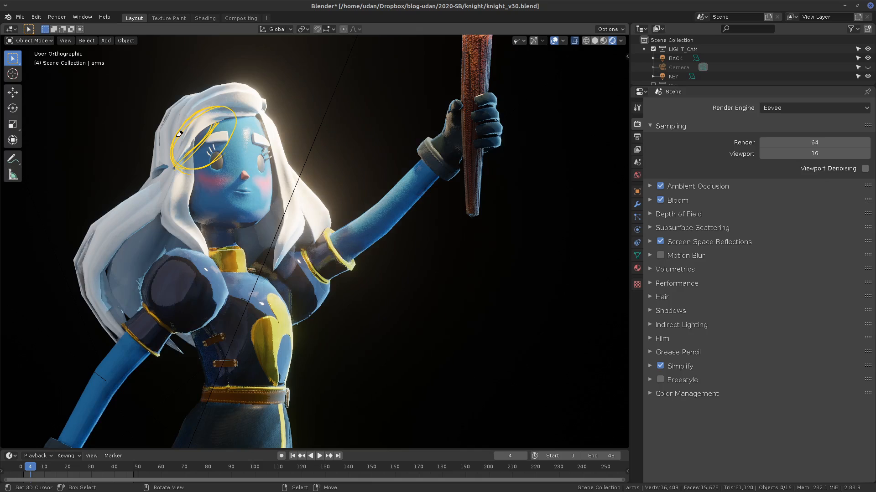
mouse_move(179, 134)
right_down()
mouse_move(221, 110)
mouse_move(232, 121)
mouse_move(213, 164)
mouse_move(185, 157)
right_up()
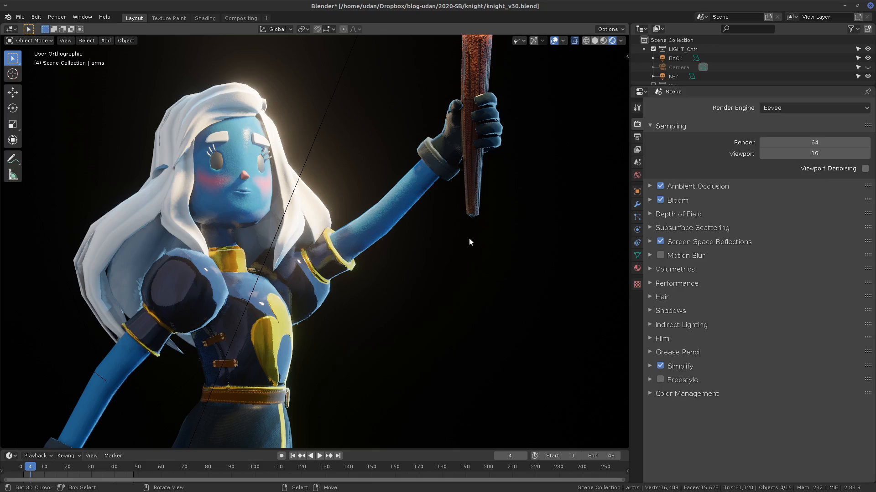
Step: Annotate a wavy curve with a tall central peak beside the knight, with a vertical line at each end
mouse_move(415, 332)
mouse_down()
mouse_move(423, 302)
mouse_move(438, 294)
mouse_move(451, 309)
mouse_move(516, 211)
mouse_move(576, 311)
mouse_up()
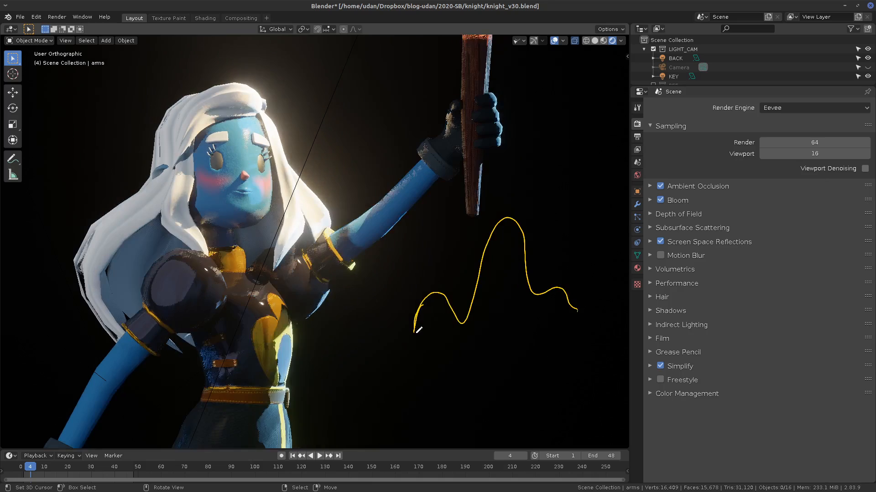
drag(416, 283, 416, 358)
drag(438, 304, 438, 370)
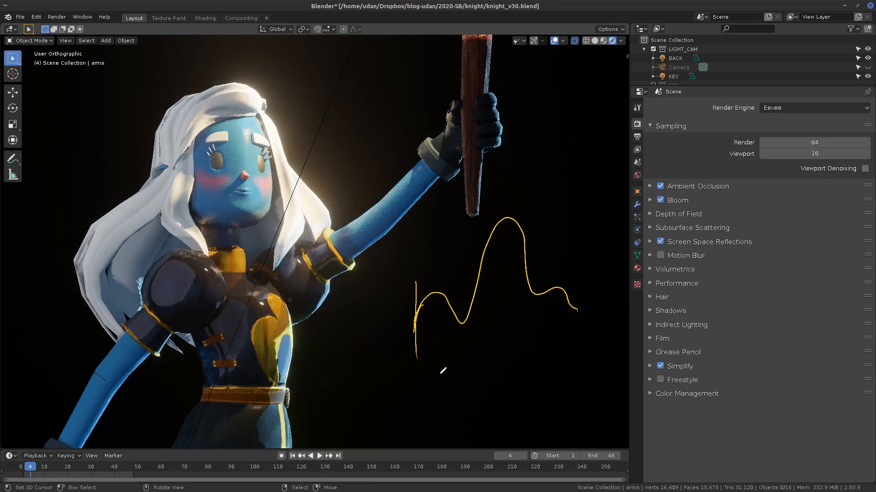
key(ctrl+z)
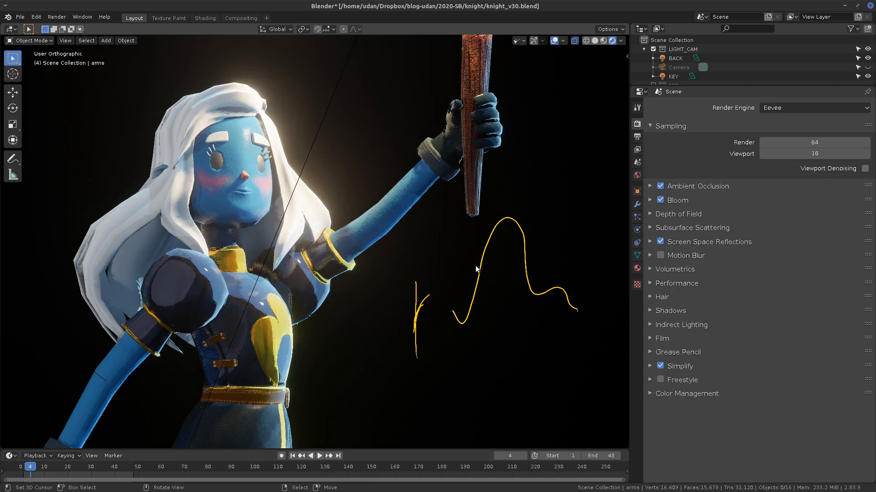
drag(416, 317, 456, 321)
drag(579, 248, 585, 383)
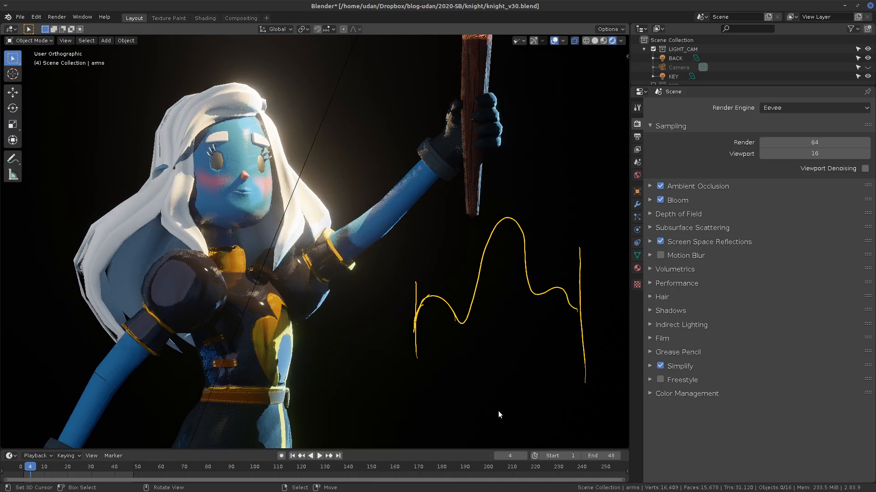
Step: Draw a vertical line through the annotated curve's peak, erase it, and redraw the damaged top of the curve
drag(500, 192, 501, 401)
right_drag(500, 385, 502, 206)
right_click(502, 204)
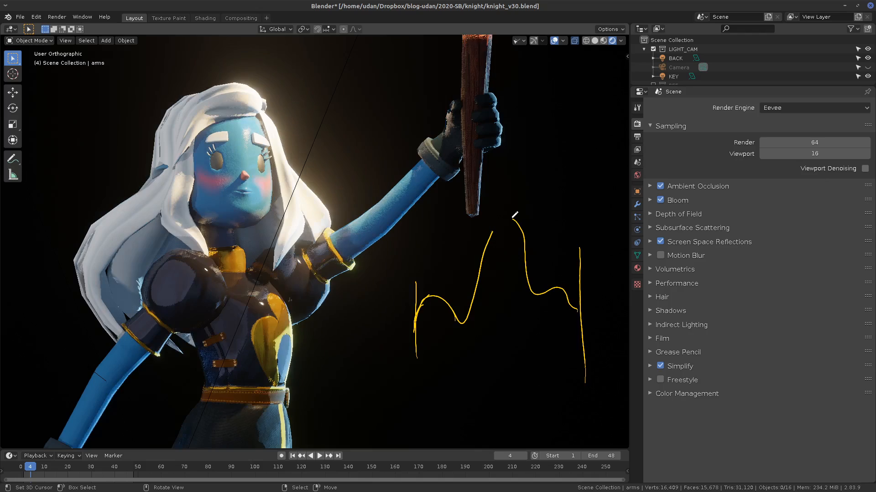
drag(512, 219, 492, 231)
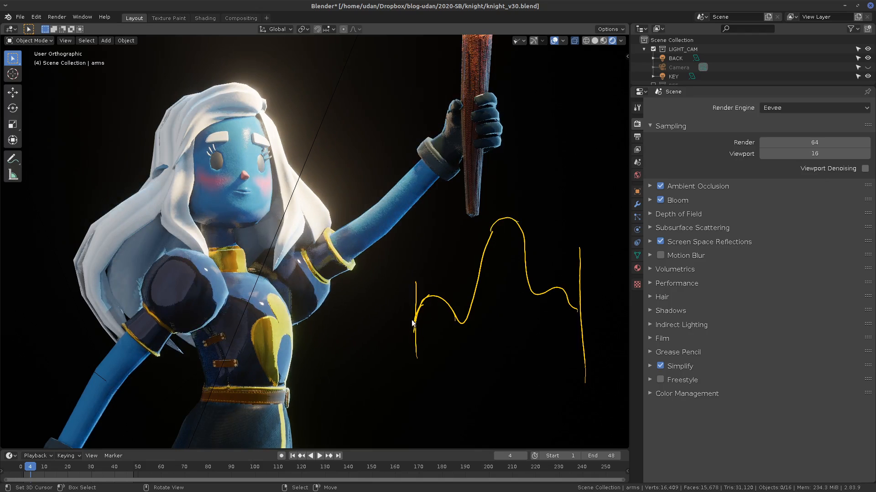
Step: Annotate a vertical line through the curve's peak, connect the ends to the peak with straight lines, and erase those connecting lines
drag(414, 322, 596, 302)
mouse_move(482, 315)
right_down()
mouse_move(547, 308)
mouse_move(439, 326)
right_up()
drag(506, 195, 500, 375)
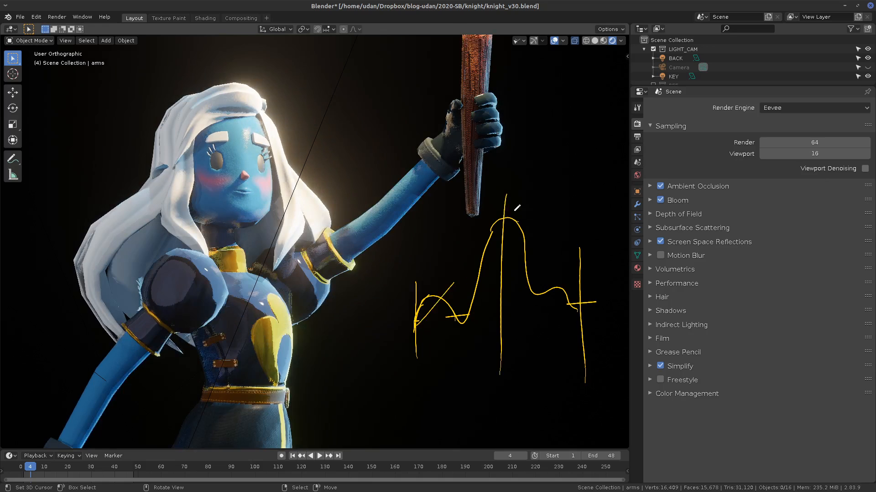
drag(415, 324, 588, 329)
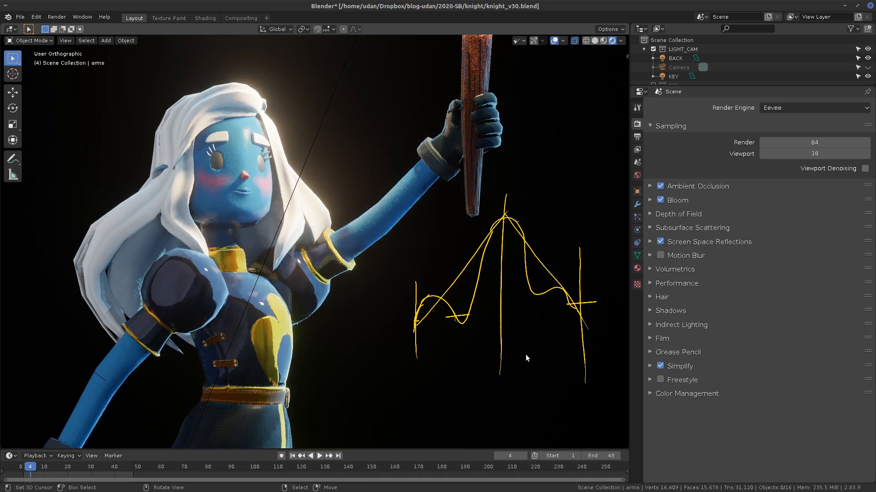
mouse_move(427, 318)
right_down()
mouse_move(493, 230)
mouse_move(563, 294)
right_up()
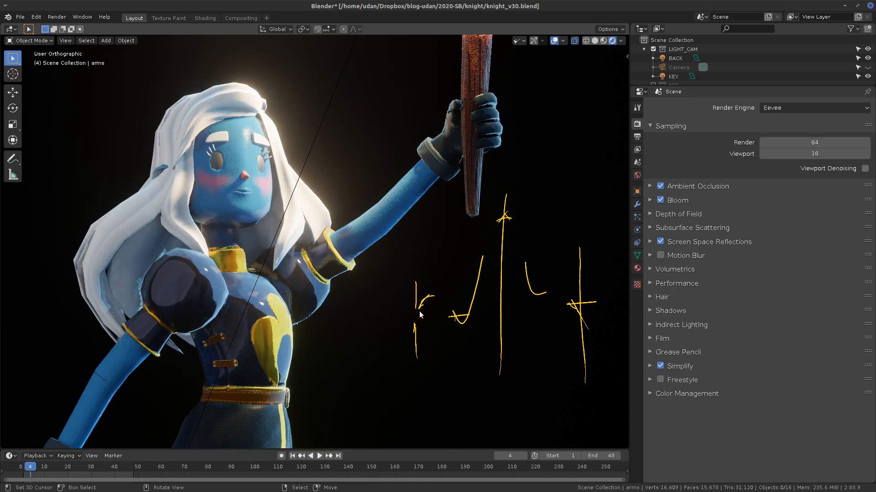
Step: Redraw the erased parts of the wavy curve and add two vertical lines between the central and end lines
drag(419, 314, 458, 321)
mouse_move(482, 258)
mouse_down()
mouse_move(516, 216)
mouse_move(531, 296)
mouse_move(567, 292)
mouse_up()
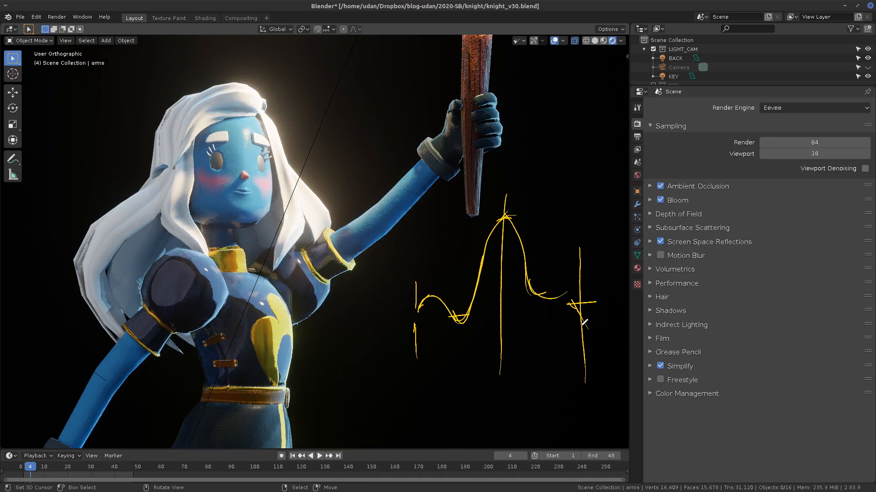
drag(584, 323, 588, 329)
drag(458, 226, 461, 385)
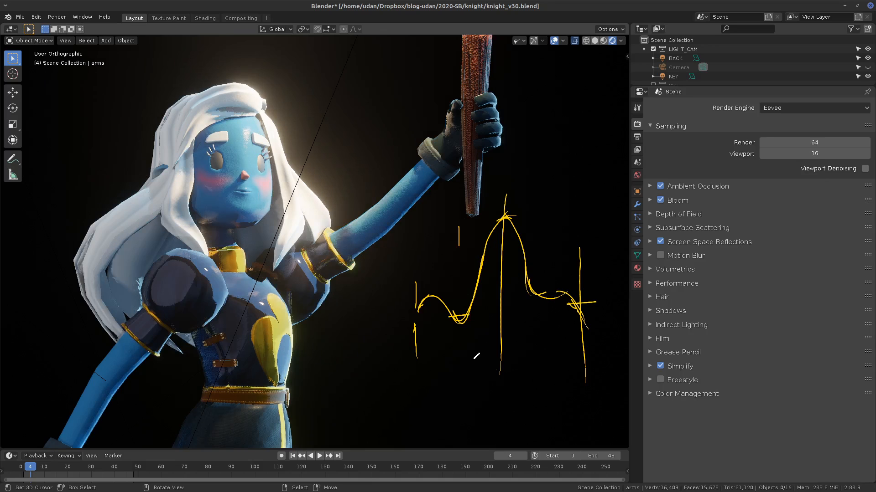
drag(552, 203, 548, 385)
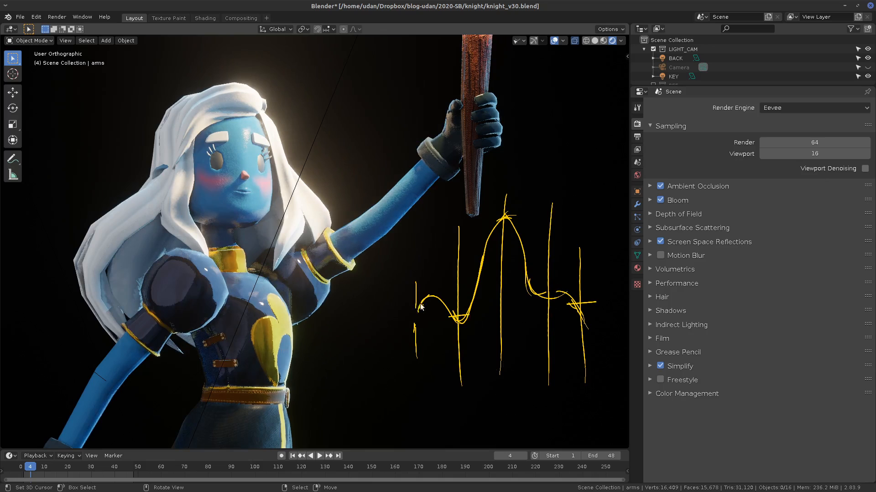
Step: Connect the points where the annotated curve meets the vertical lines with straight segments, and erase the whole diagram
mouse_move(420, 307)
mouse_down()
mouse_move(481, 296)
mouse_move(505, 220)
mouse_move(547, 314)
mouse_move(577, 306)
mouse_up()
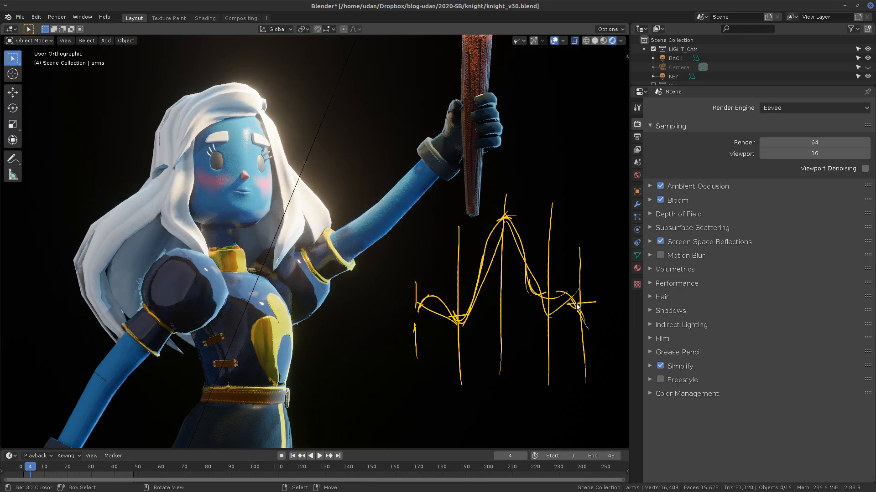
right_drag(602, 376, 409, 365)
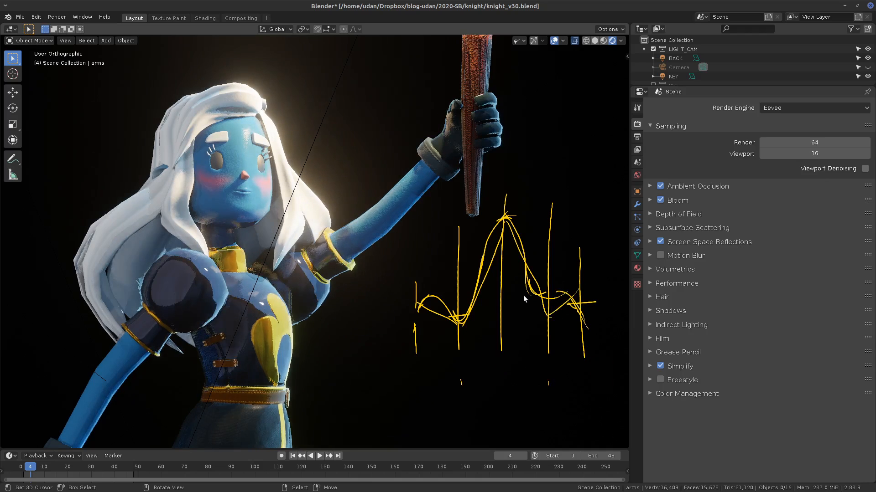
mouse_move(523, 195)
right_down()
mouse_move(515, 215)
mouse_move(490, 217)
mouse_move(482, 293)
mouse_move(456, 352)
mouse_move(472, 274)
mouse_move(453, 307)
mouse_move(416, 319)
mouse_move(419, 351)
mouse_move(519, 283)
mouse_move(538, 234)
mouse_move(550, 297)
mouse_move(582, 347)
mouse_move(573, 260)
mouse_move(585, 294)
mouse_move(582, 336)
mouse_move(549, 384)
right_up()
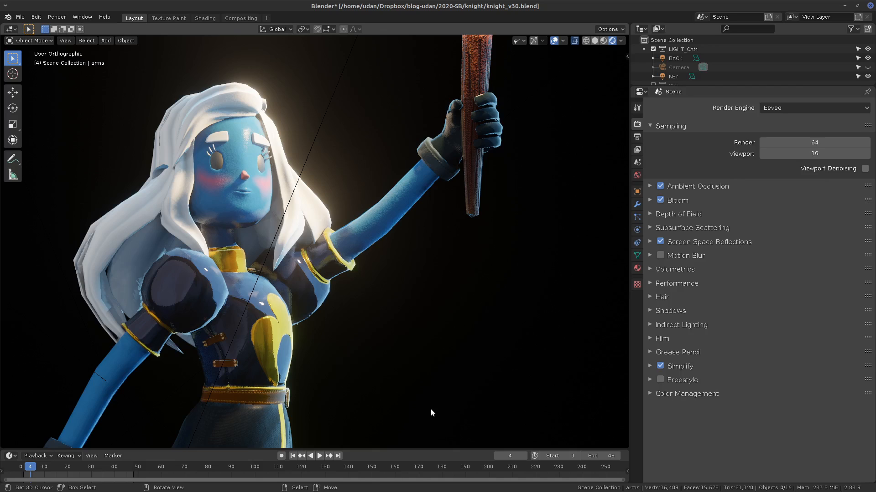
Step: Set the Eevee viewport samples to 1 and examine the noise and shadow edges on the knight's face up close
click(810, 157)
text(1)
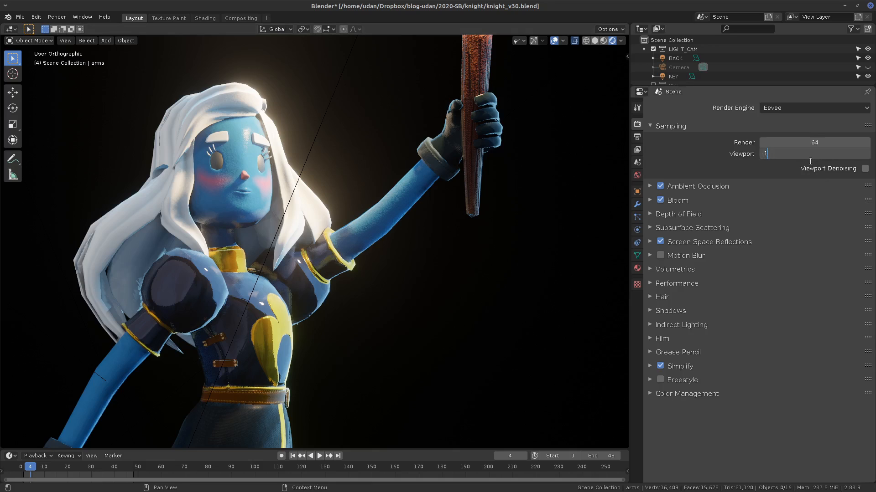
key(Return)
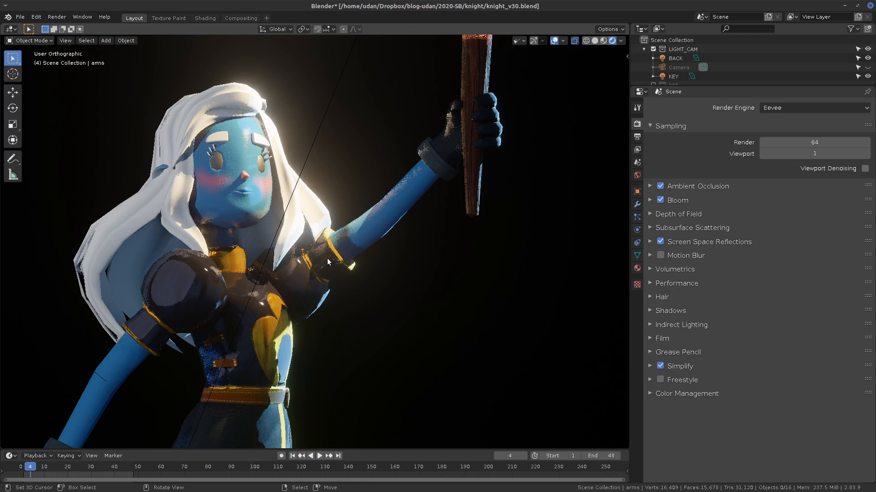
scroll(232, 149, up, 2)
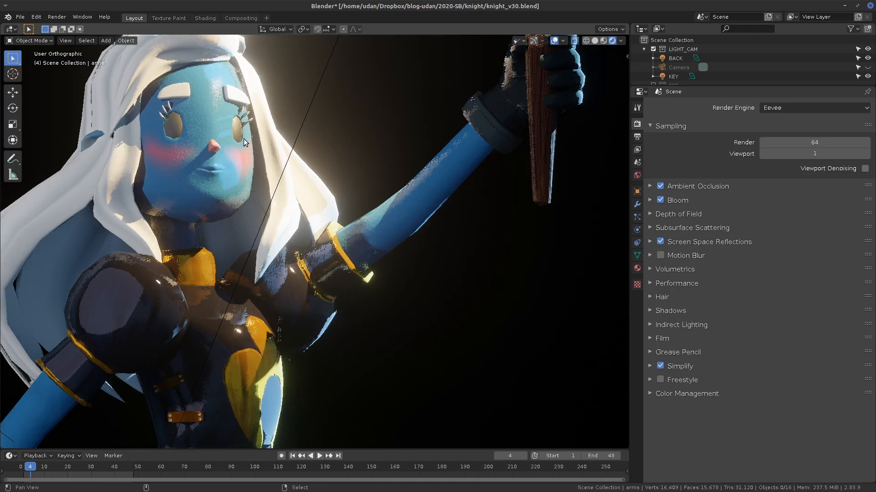
middle_drag(237, 146, 289, 226)
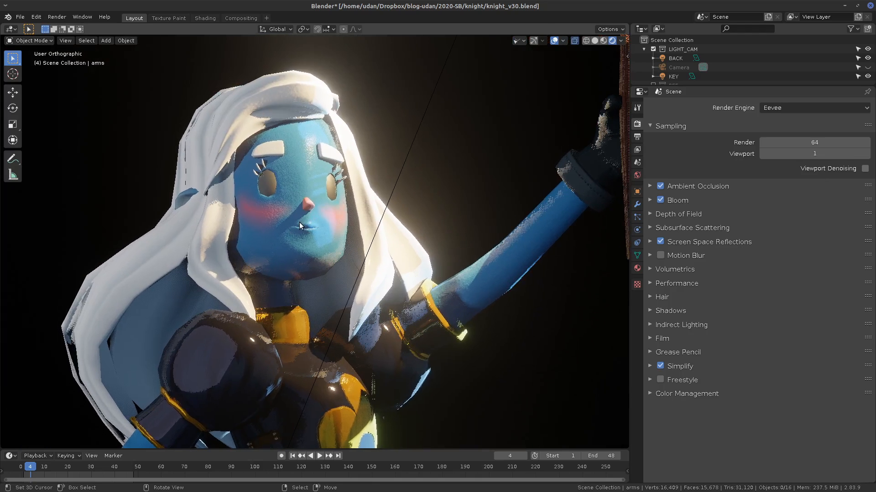
scroll(302, 223, up, 5)
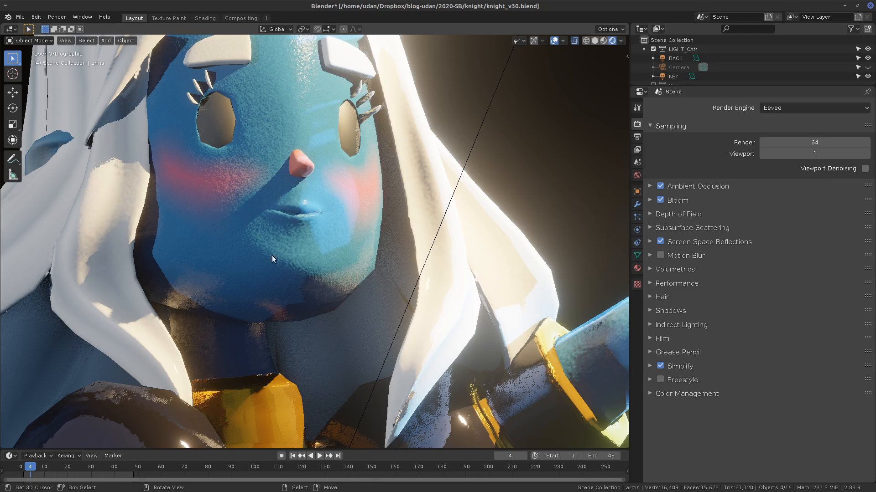
scroll(336, 256, down, 2)
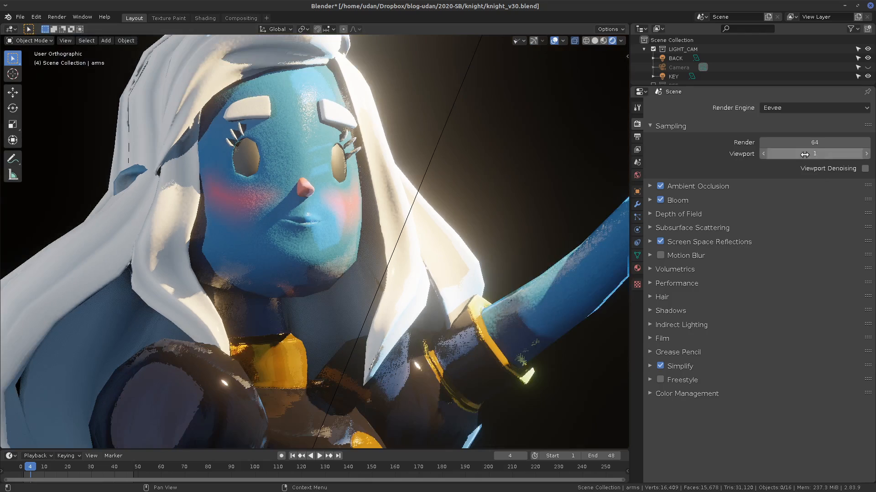
Step: Raise the viewport samples to 2 and examine the nose's shadow on the knight's cheek up close
click(866, 154)
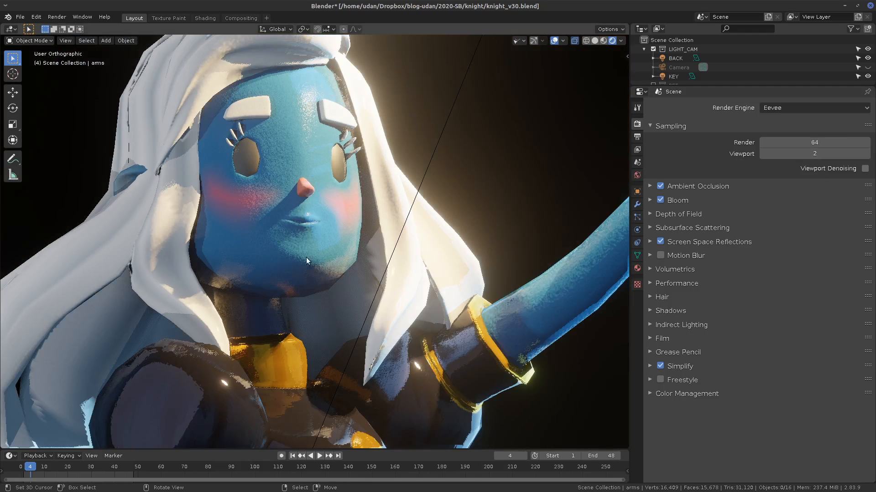
scroll(282, 219, up, 2)
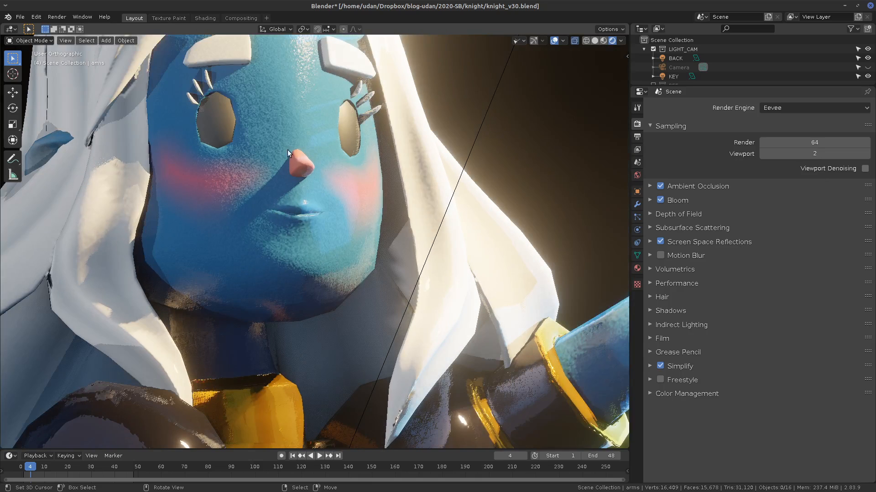
shift+middle_drag(335, 151, 377, 196)
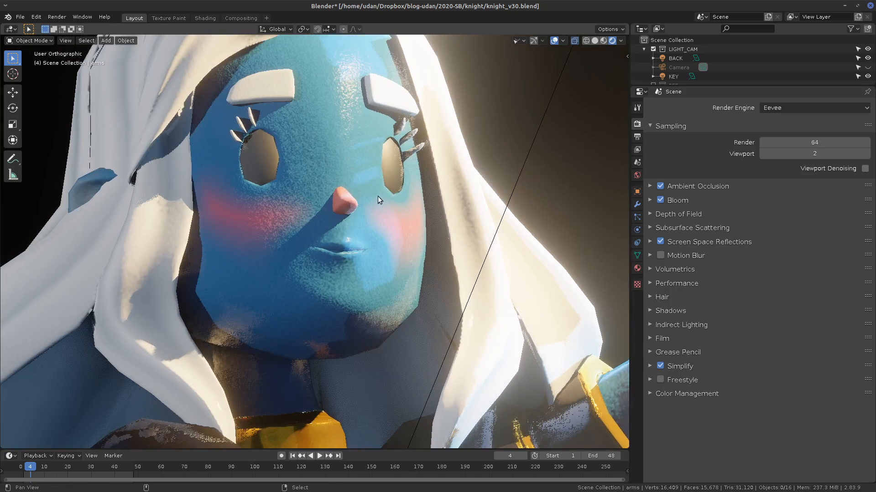
scroll(354, 227, up, 4)
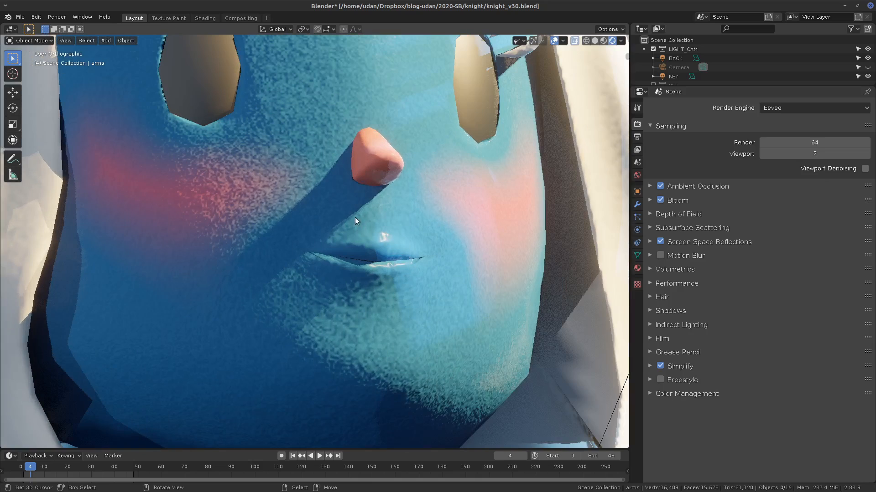
Step: Annotate two diagonal lines along the lower edge of the nose's shadow and undo both strokes
drag(359, 211, 315, 248)
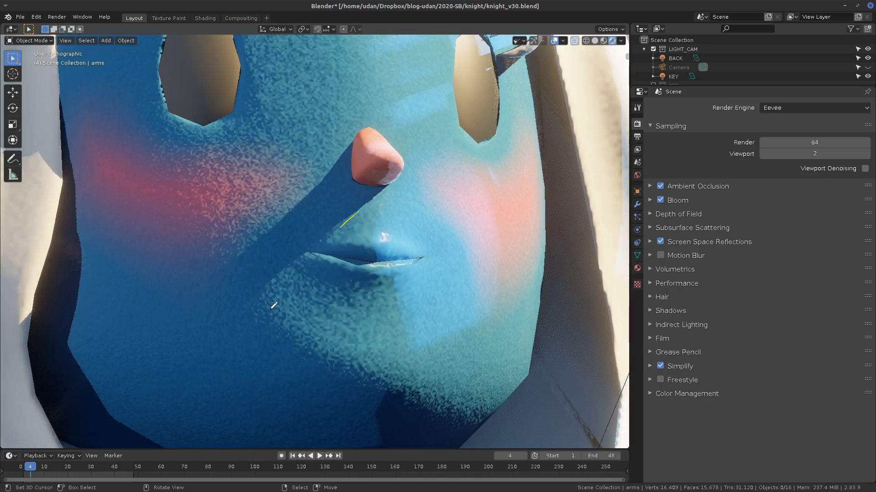
drag(366, 201, 301, 248)
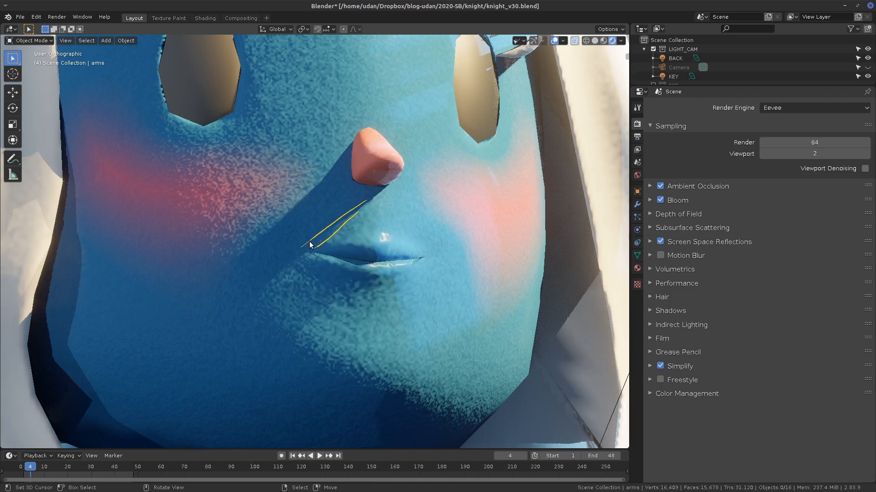
key(ctrl+z)
key(ctrl+z)
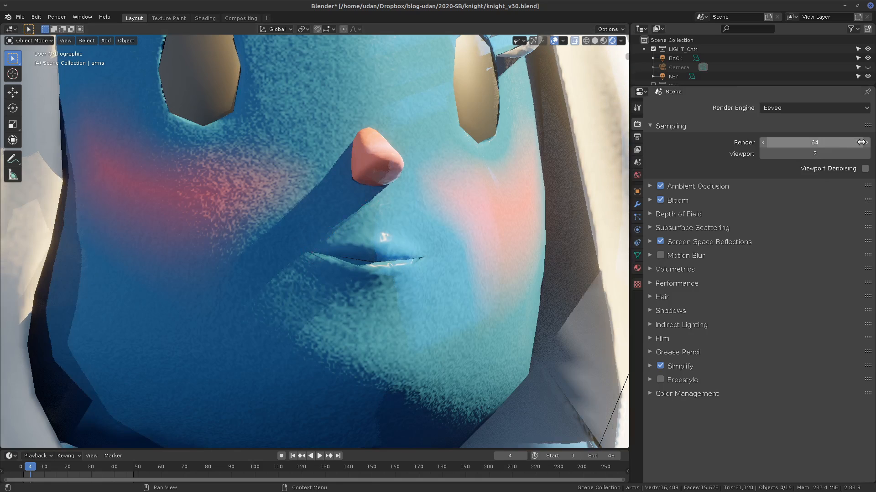
Step: Raise the viewport samples to 3, annotate diagonal lines along the nose's shadow edges, and erase them
click(868, 155)
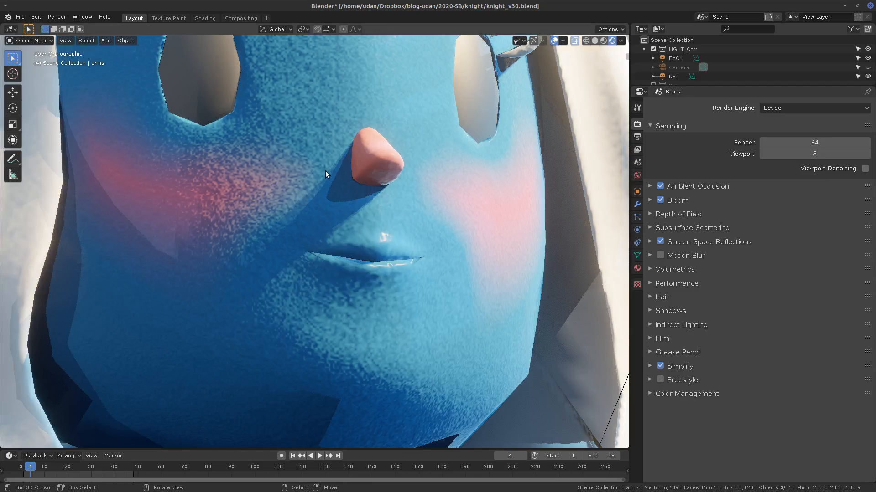
mouse_move(264, 234)
mouse_down()
mouse_move(336, 157)
mouse_move(258, 262)
mouse_up()
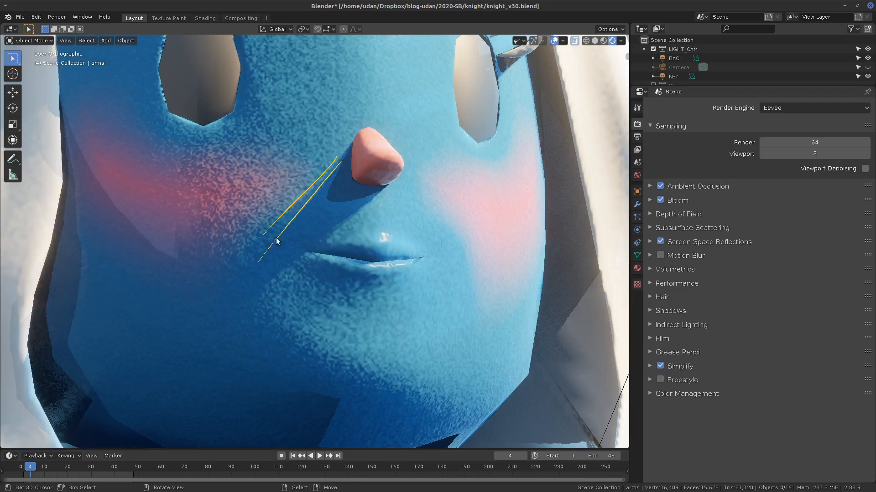
drag(322, 178, 252, 254)
drag(318, 178, 258, 261)
mouse_move(250, 271)
right_down()
mouse_move(348, 147)
mouse_move(341, 151)
right_up()
scroll(488, 275, down, 7)
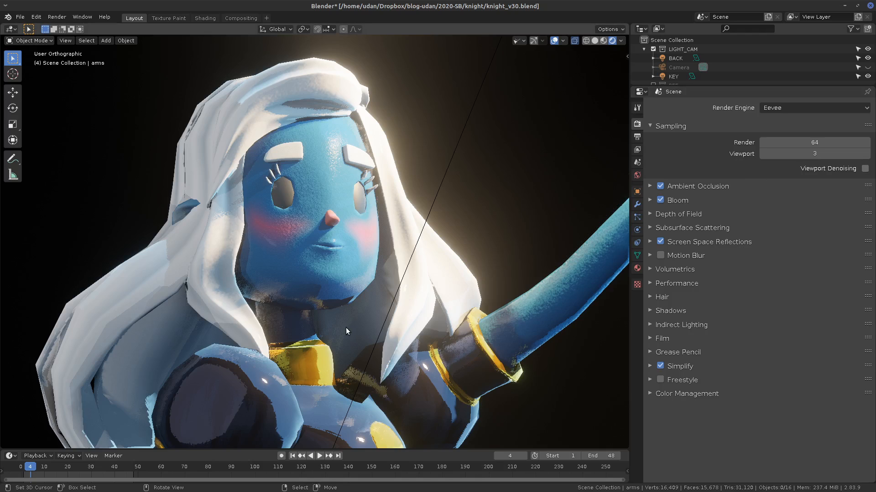
Step: Set the viewport samples to 16 and check the shading of the knight's upper body
click(815, 158)
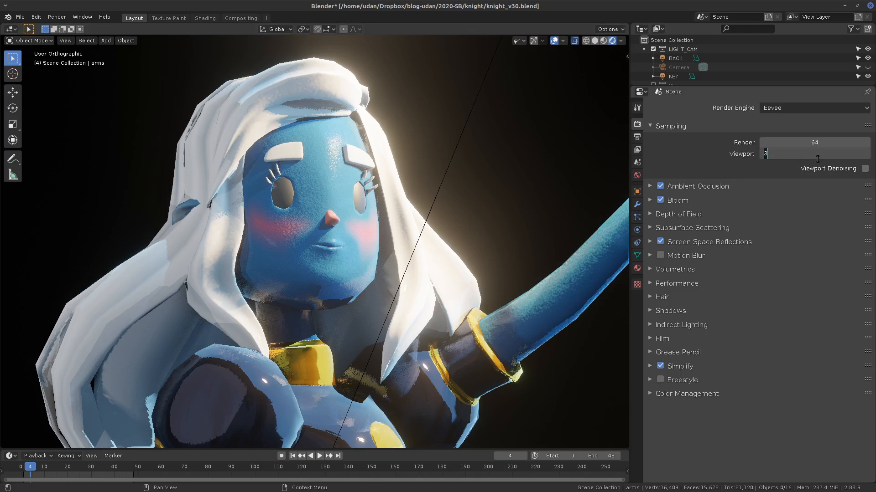
key(Return)
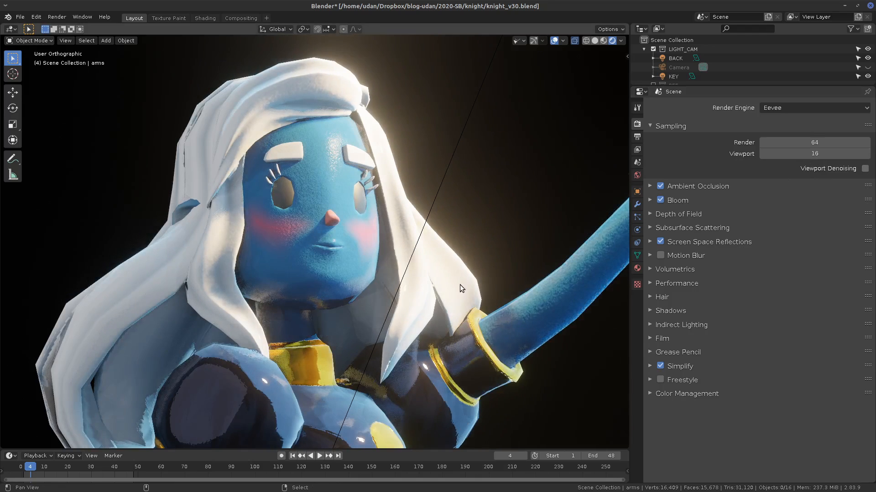
middle_drag(459, 284, 439, 221)
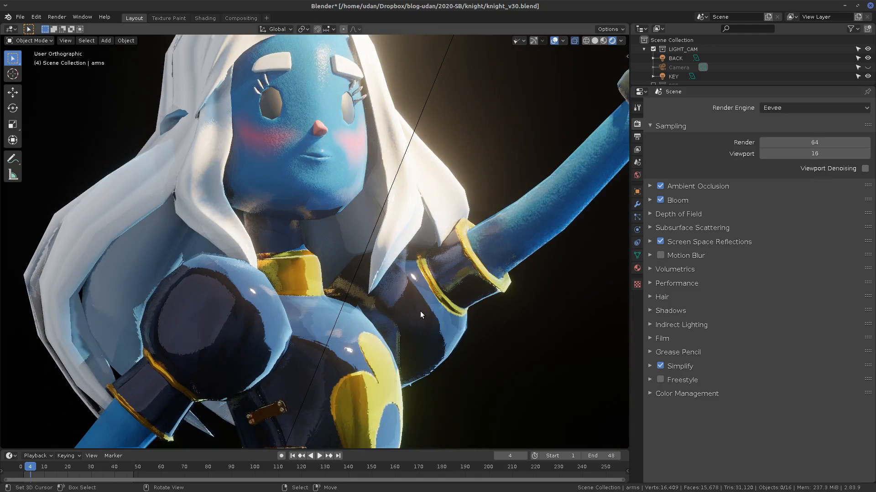
key(Print)
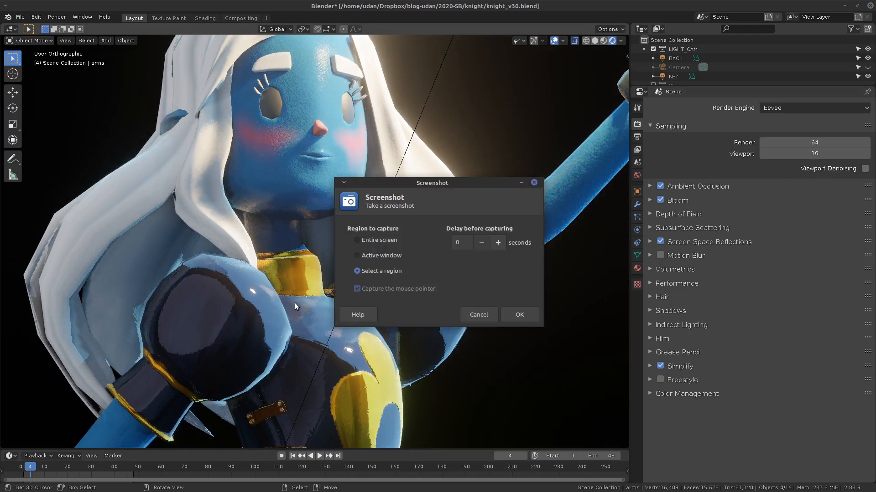
click(478, 315)
Step: Examine how the shading on the collar, sleeves and chest refines each time the view stops moving
scroll(332, 270, up, 3)
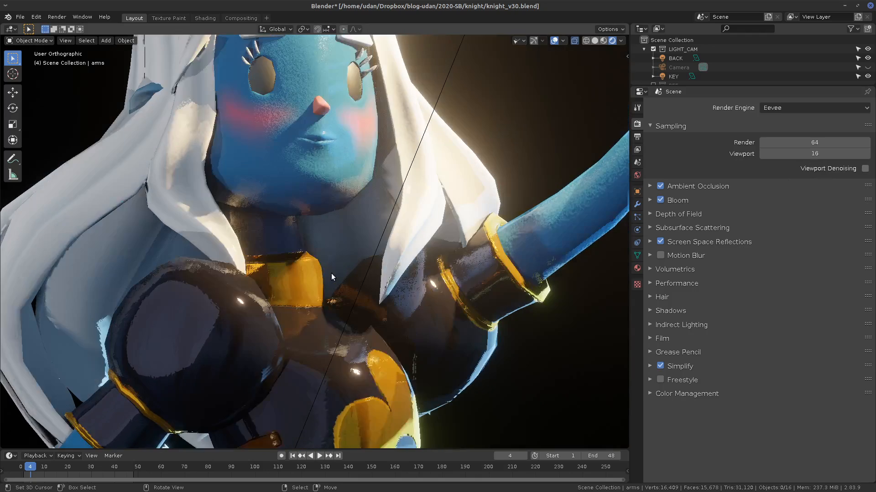
scroll(263, 298, up, 2)
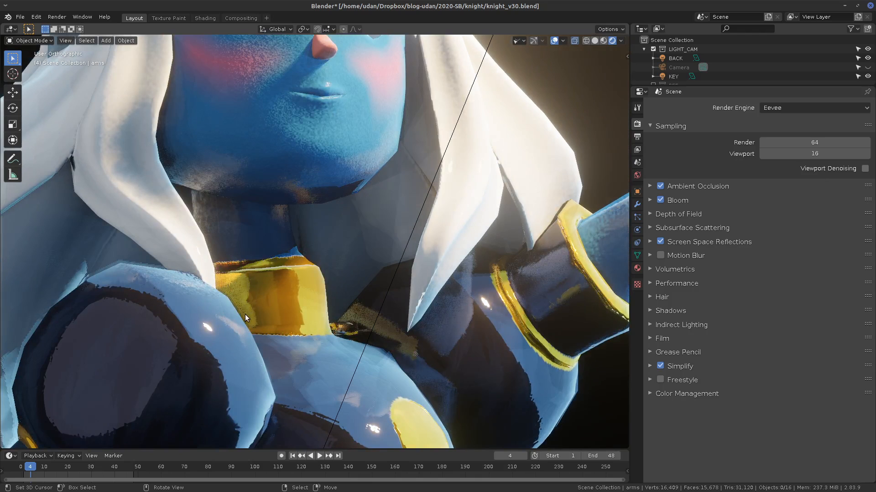
scroll(244, 314, down, 6)
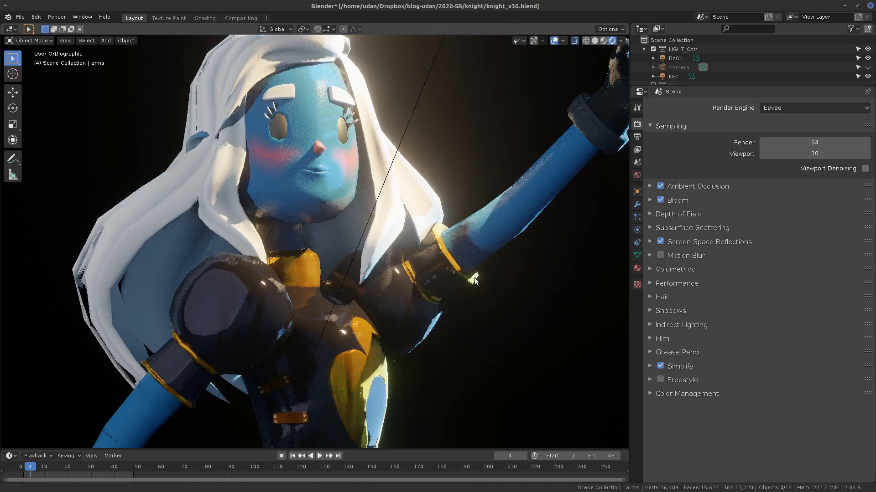
shift+middle_drag(472, 267, 491, 269)
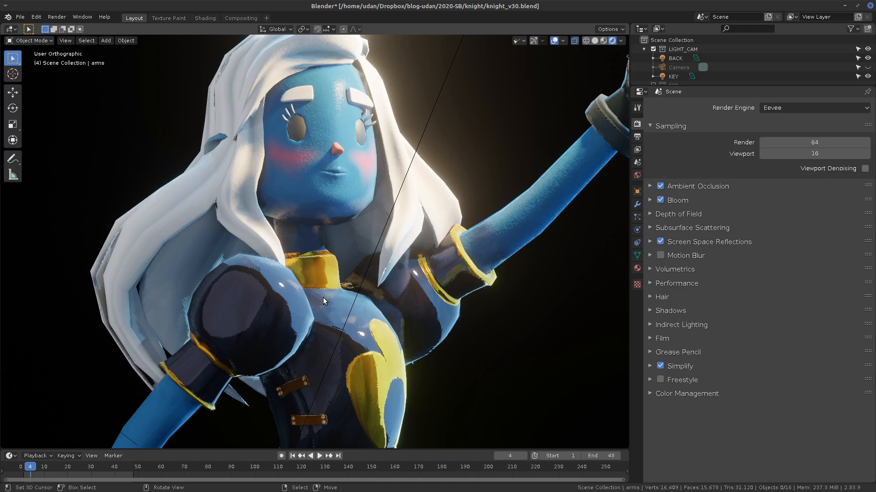
Step: Turn on Viewport Denoising, compare the knight's shading, and turn the option off again
shift+middle_drag(518, 319, 494, 302)
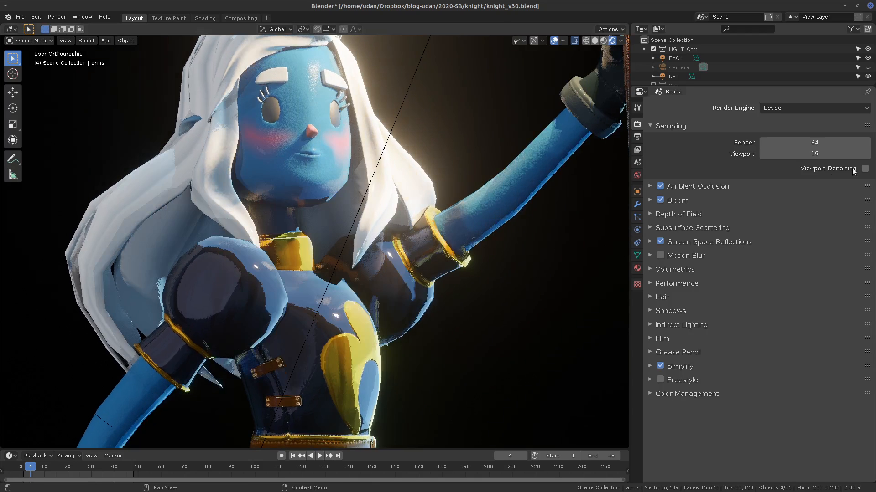
click(864, 169)
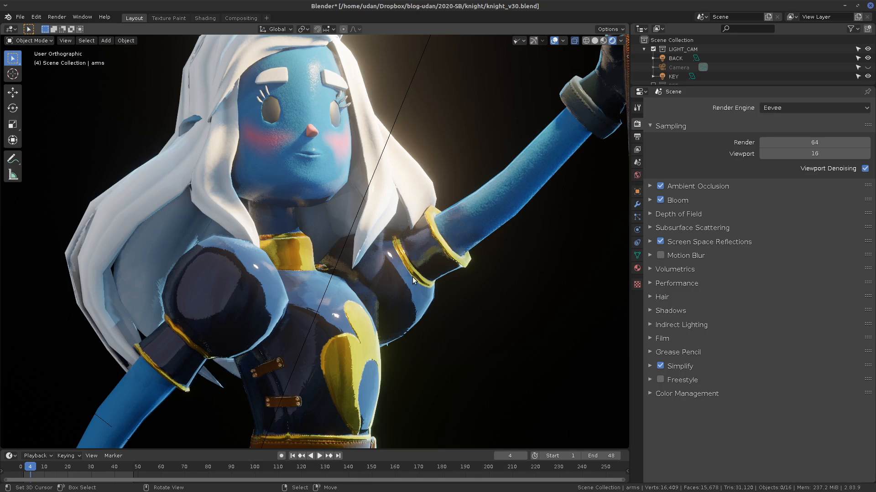
click(864, 168)
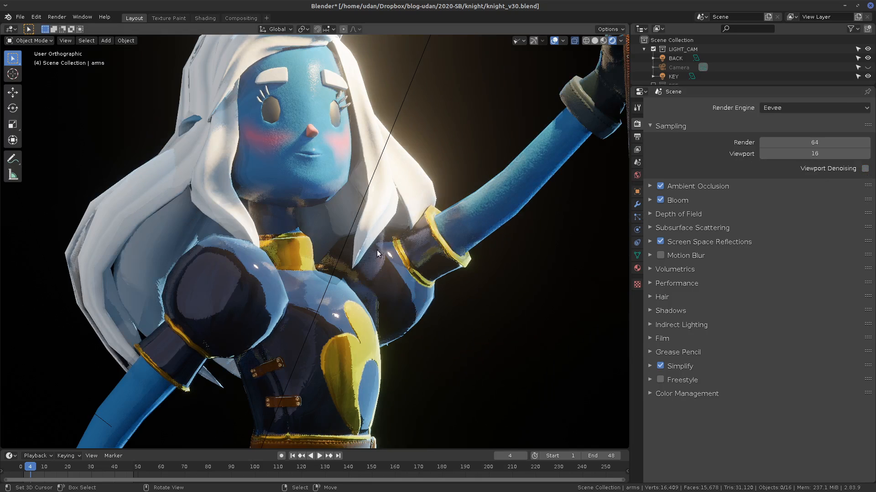
Step: Frame the knight with her torch, play the animation briefly to examine the sampling during playback, and return to frame 4
shift+middle_drag(448, 152, 435, 267)
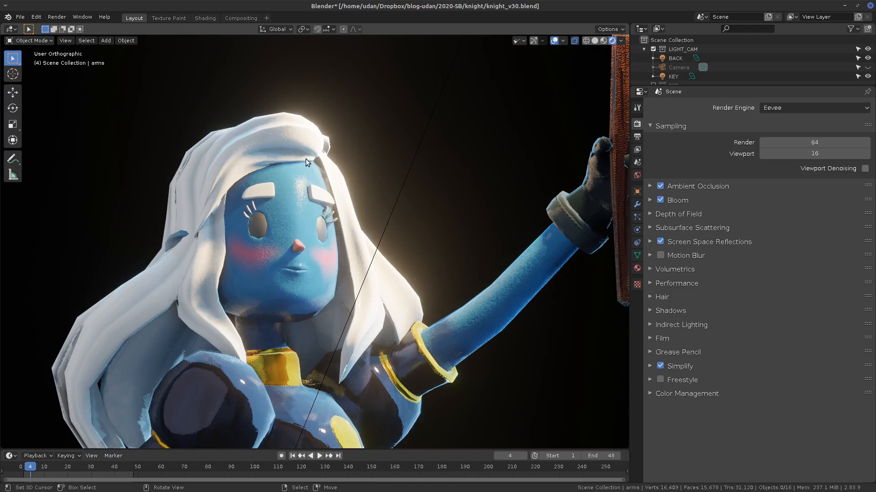
scroll(329, 179, down, 4)
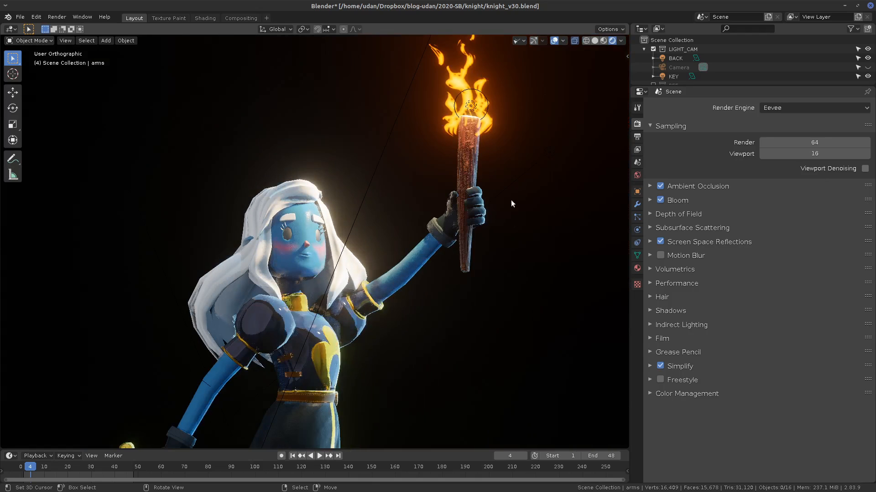
key(space)
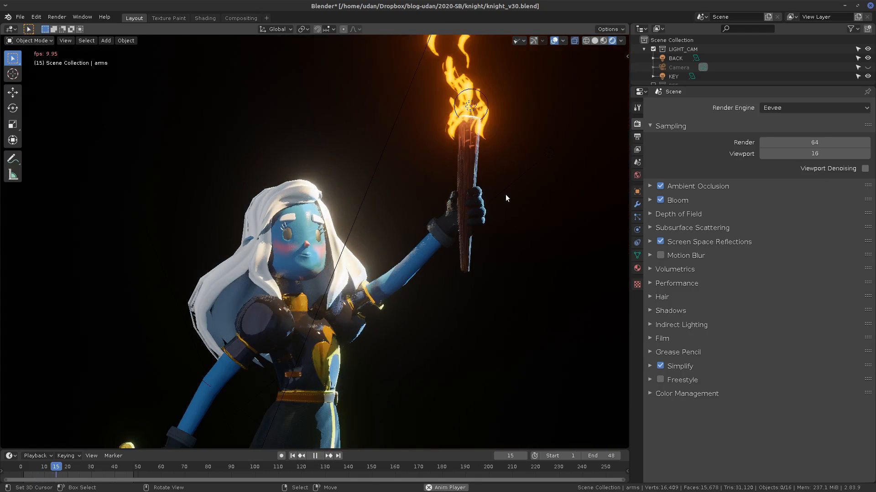
key(Escape)
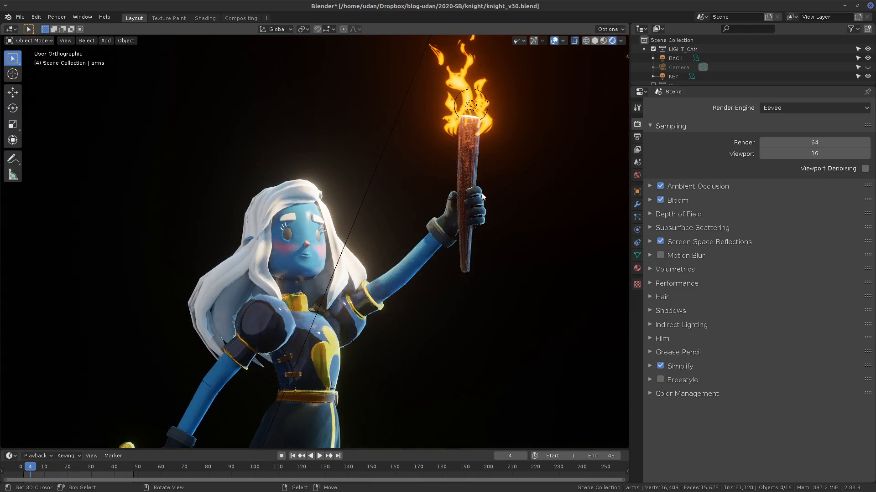
shift+middle_drag(461, 278, 468, 226)
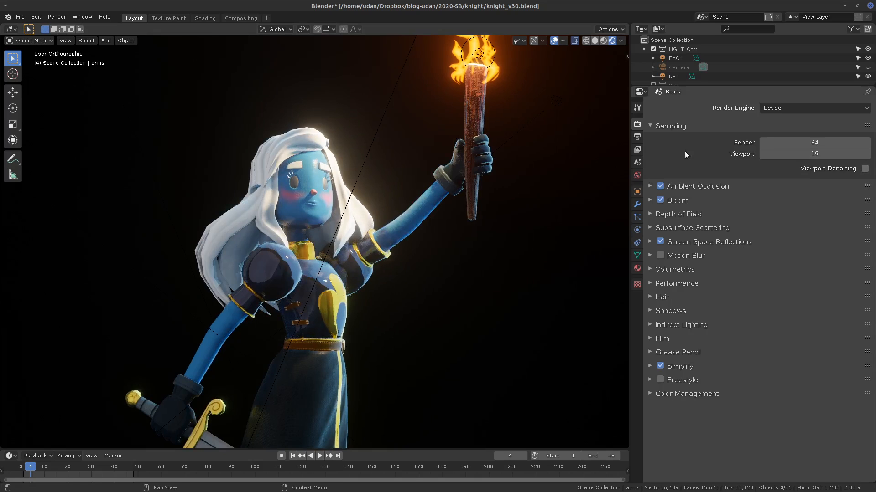
Step: Switch the render engine to Cycles, examine its Sampling settings including Adaptive Sampling and Advanced, and switch back to Eevee
shift+middle_drag(475, 293, 487, 268)
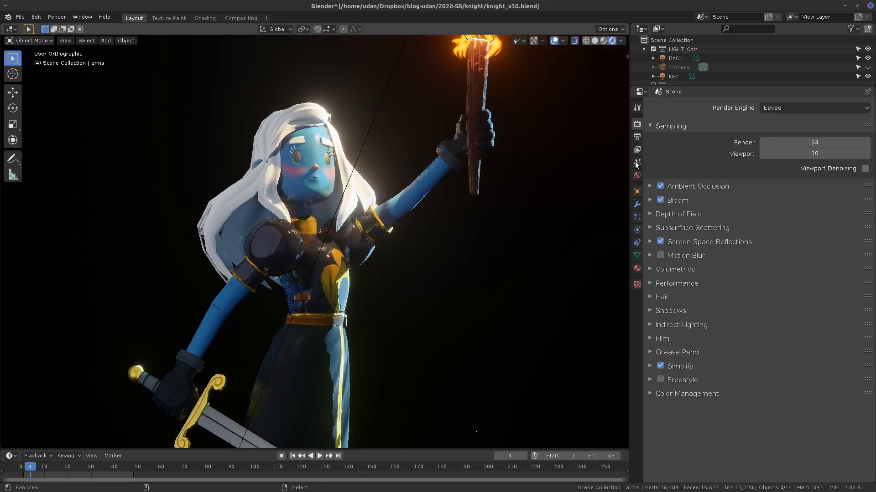
click(782, 104)
click(779, 146)
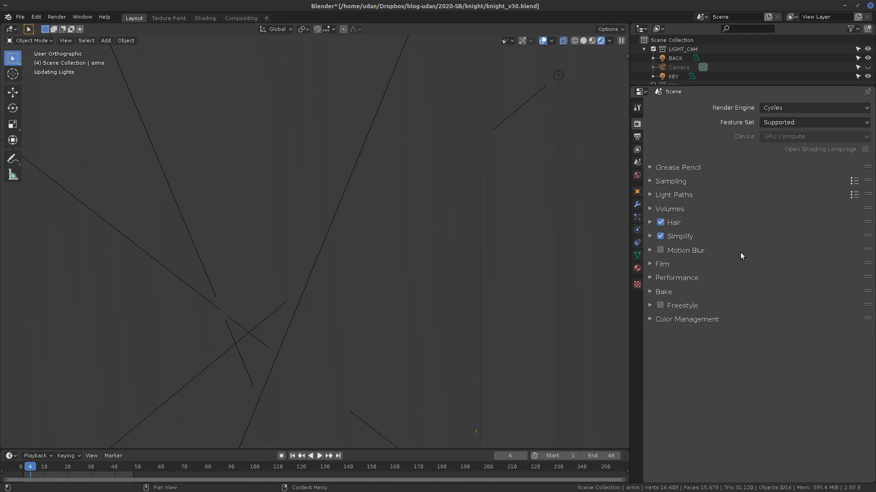
click(660, 182)
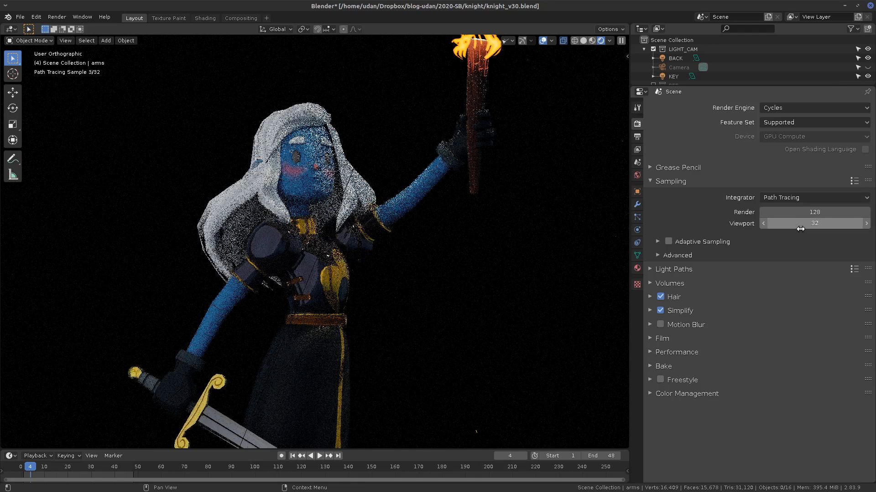
click(656, 240)
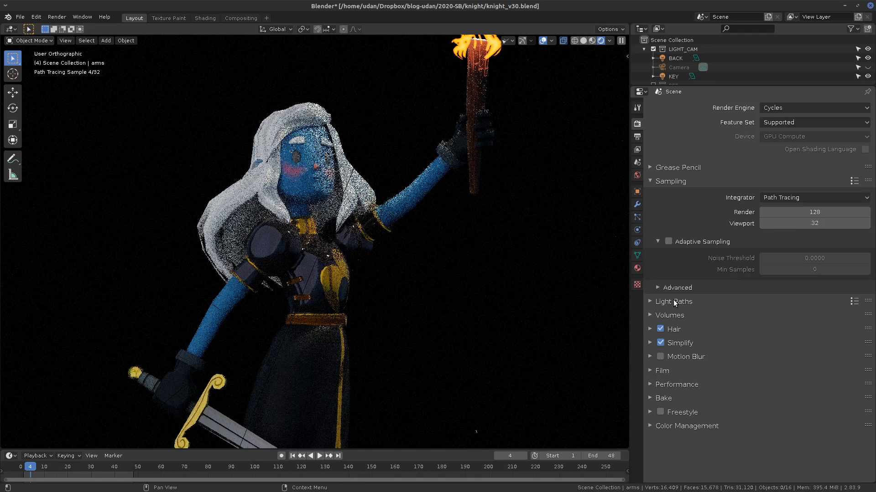
click(671, 288)
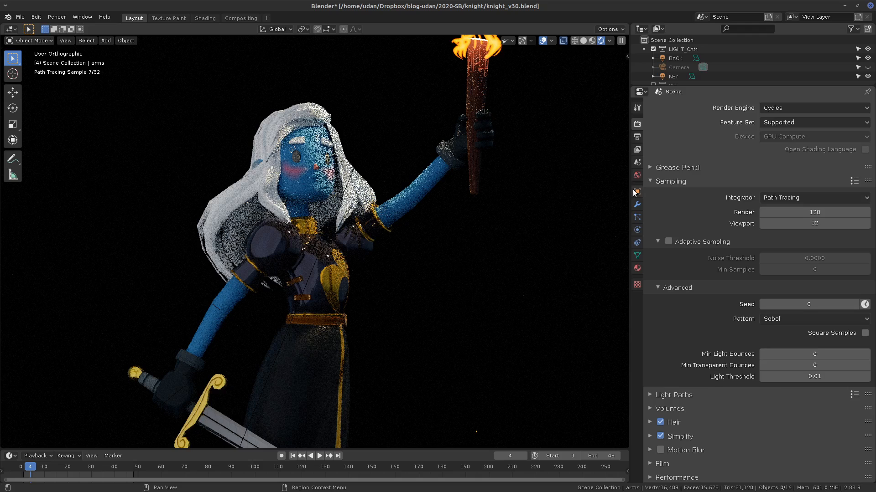
click(662, 182)
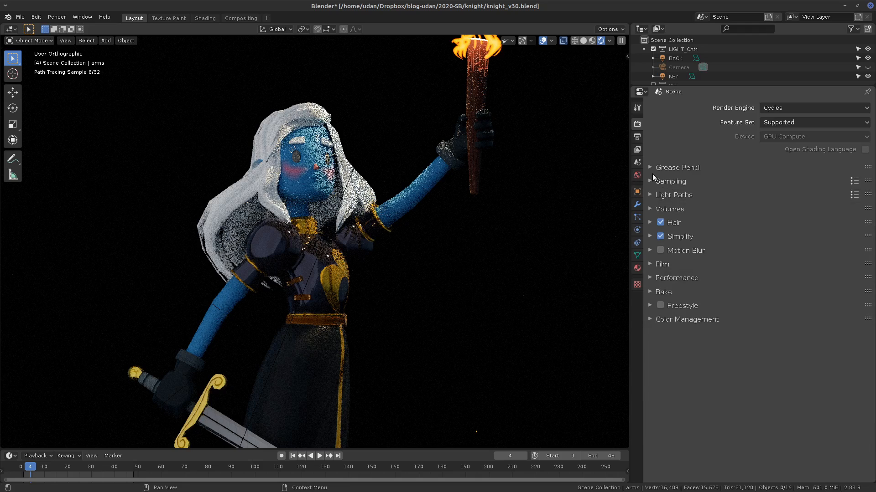
click(814, 108)
click(775, 132)
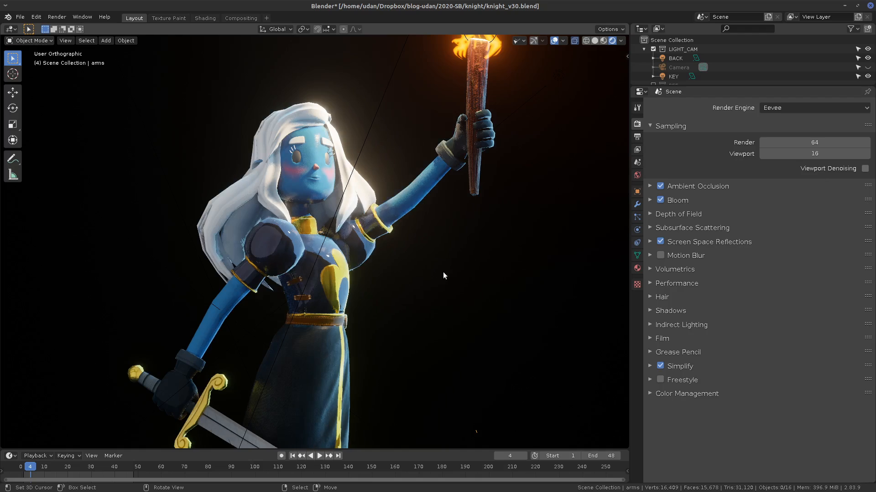
Step: Turn off Bloom, Ambient Occlusion and Screen Space Reflections for the knight scene
shift+middle_drag(444, 272, 421, 265)
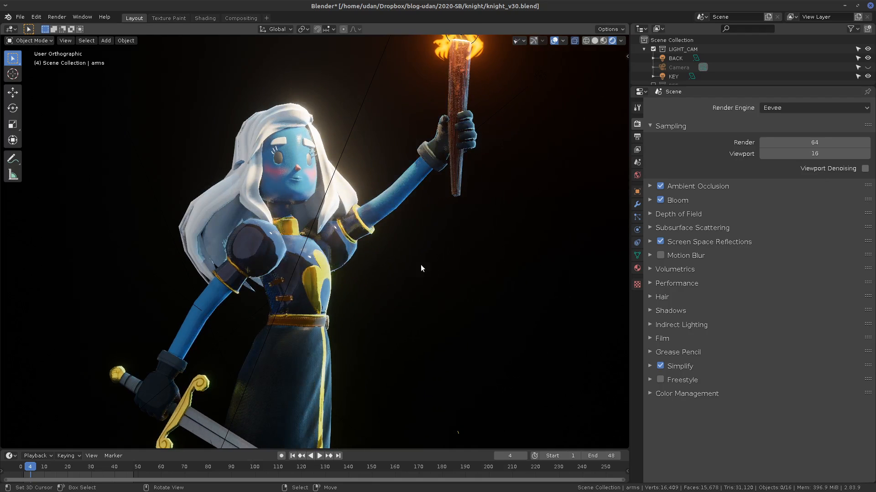
click(660, 200)
click(660, 186)
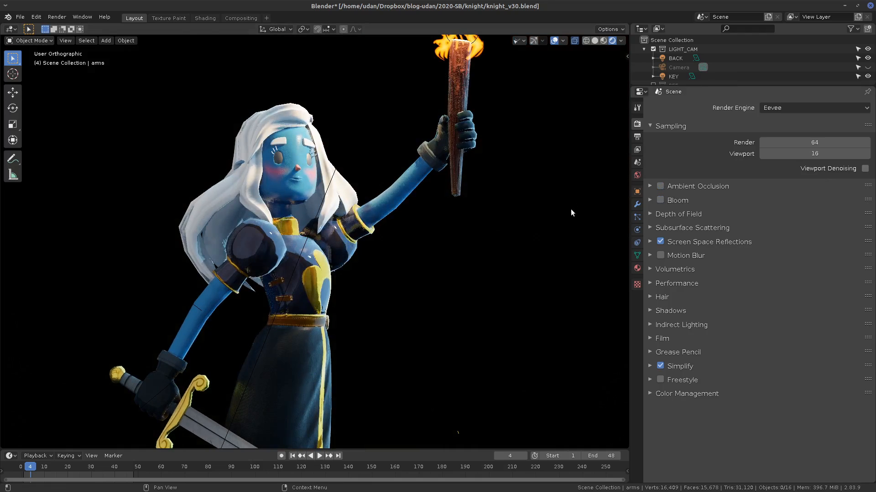
shift+middle_drag(570, 213, 502, 296)
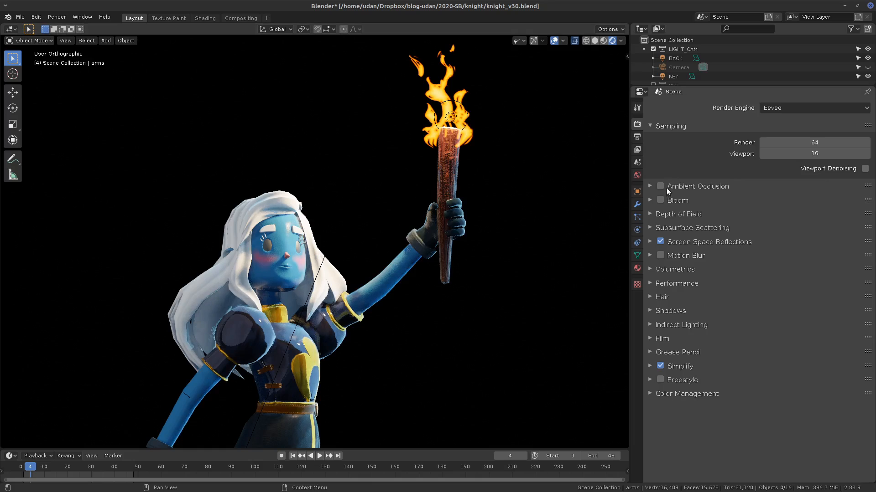
click(660, 242)
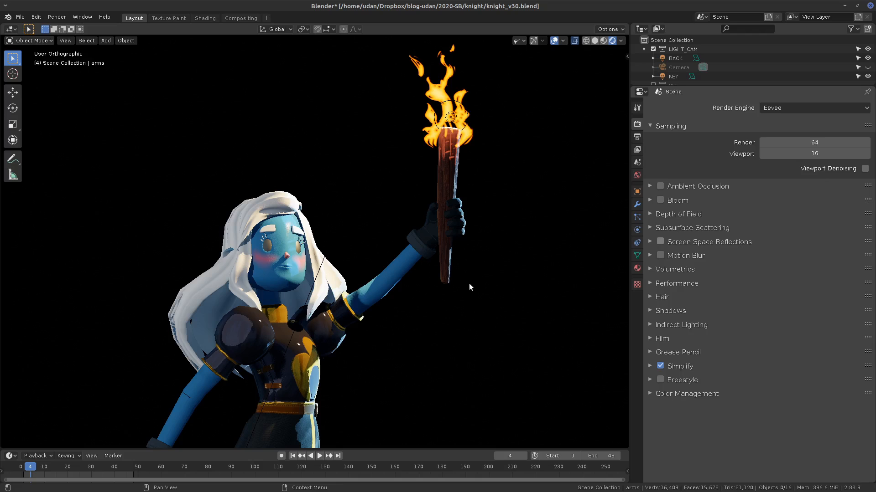
Step: Turn on Ambient Occlusion and circle the shaded hair above the knight's puffed sleeve with an annotation
scroll(453, 360, up, 3)
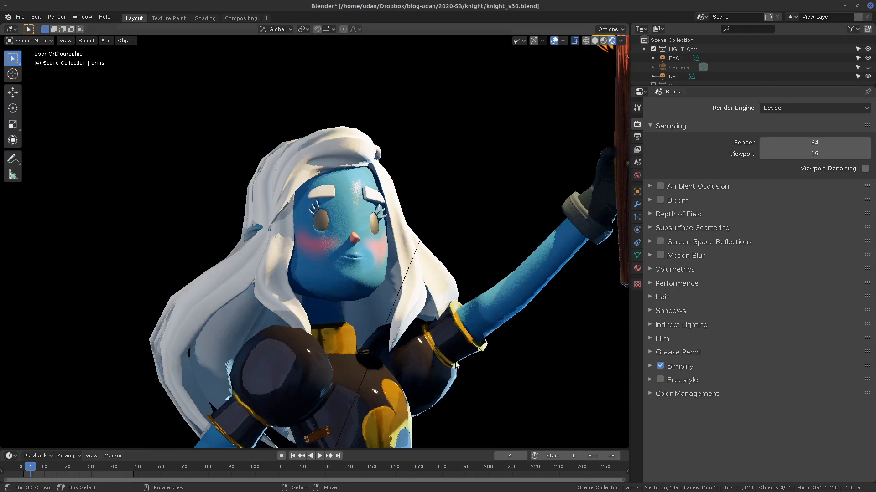
middle_drag(514, 340, 464, 332)
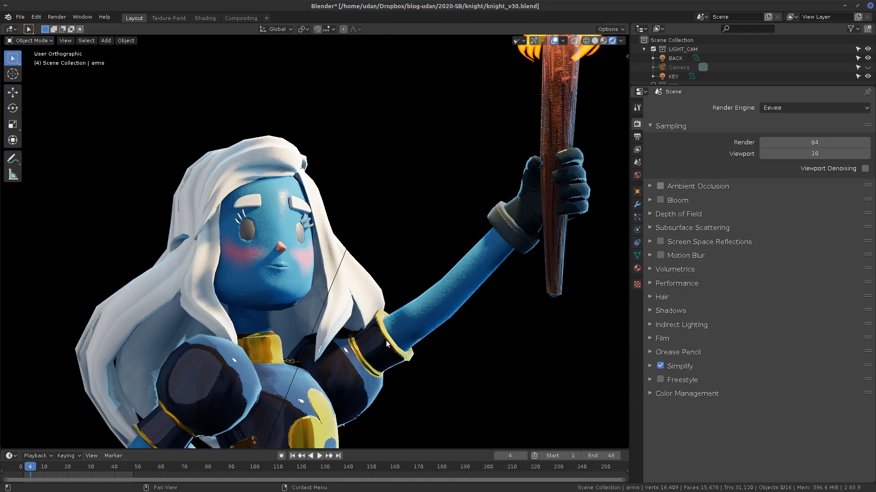
key(ctrl+shift+z)
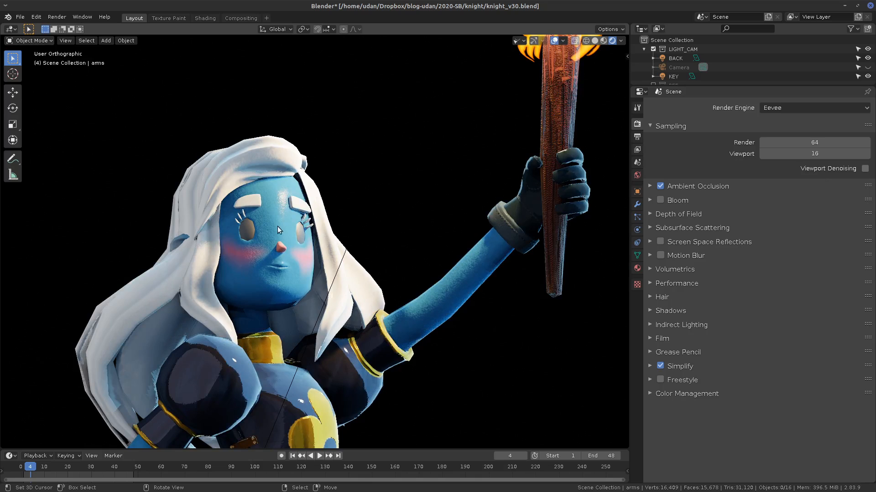
key(F9)
mouse_move(188, 305)
mouse_down()
mouse_move(200, 345)
mouse_move(201, 309)
mouse_up()
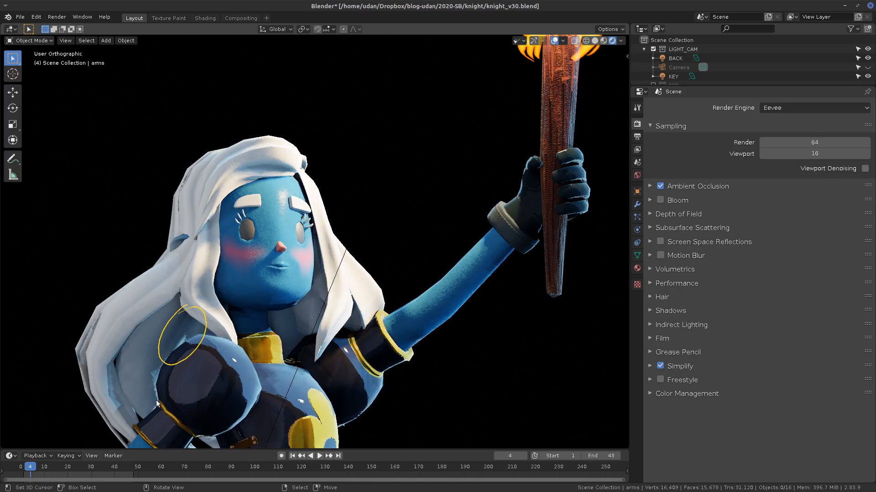
Step: Toggle Ambient Occlusion off and on to compare the circled hair area, and erase the annotation
key(ctrl+z)
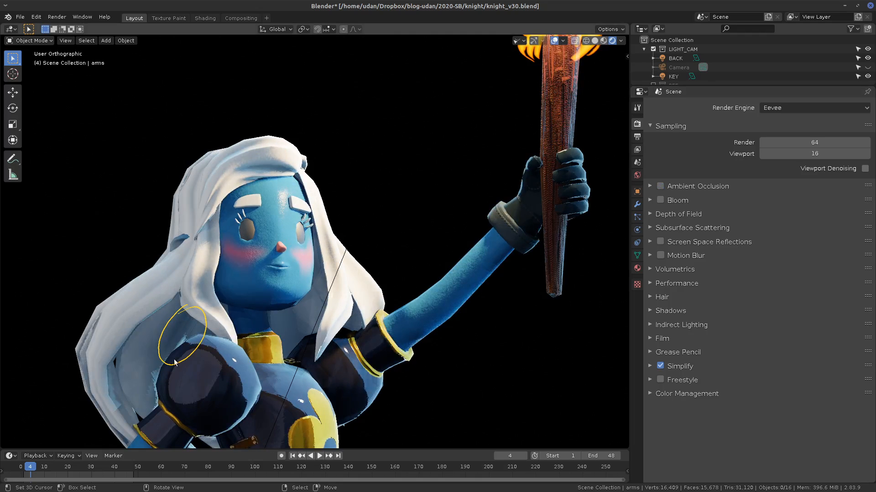
click(660, 186)
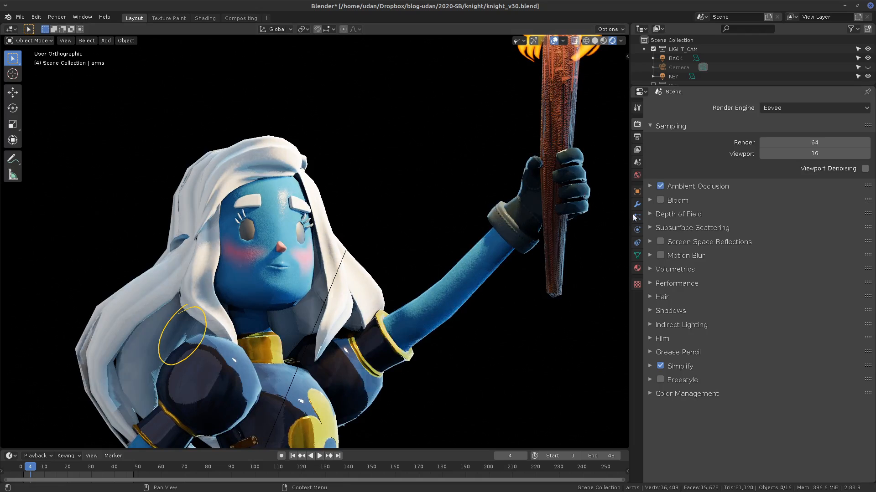
mouse_move(177, 362)
right_down()
mouse_move(207, 305)
mouse_move(165, 366)
right_up()
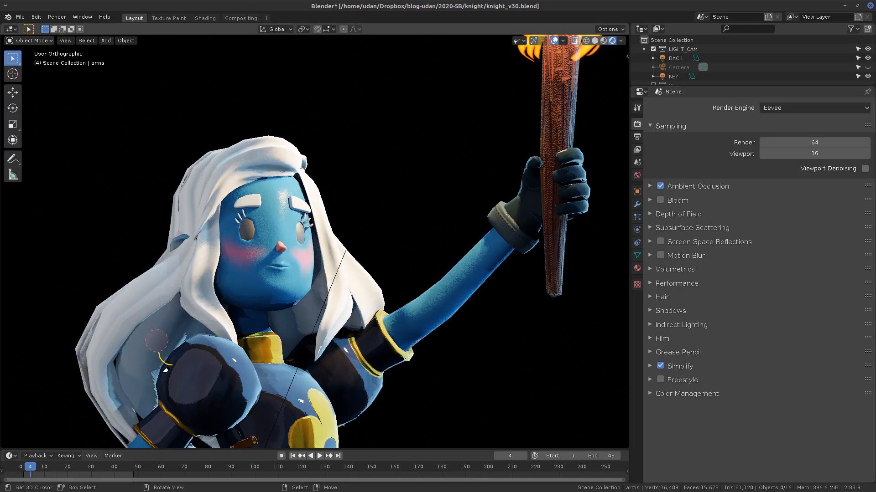
Step: Circle the neck area beneath the knight's chin and toggle Ambient Occlusion to compare the shading there
mouse_move(284, 296)
mouse_down()
mouse_move(261, 326)
mouse_move(308, 321)
mouse_move(283, 296)
mouse_up()
click(664, 188)
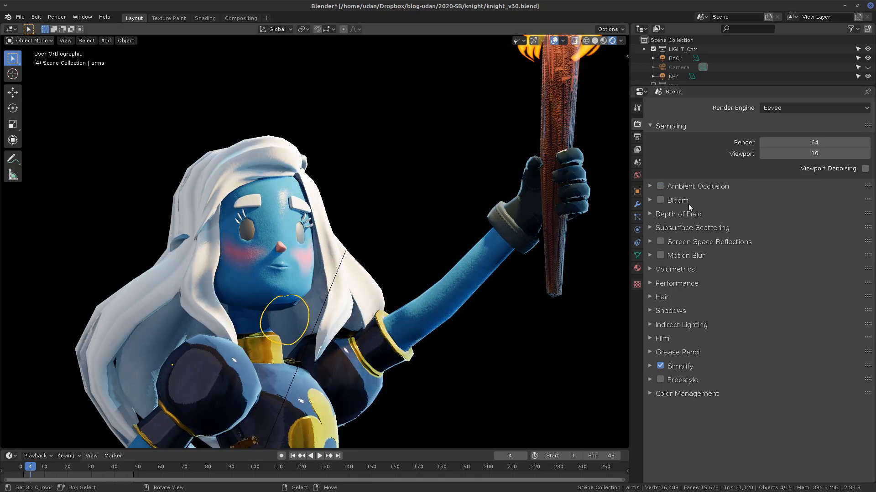
click(662, 188)
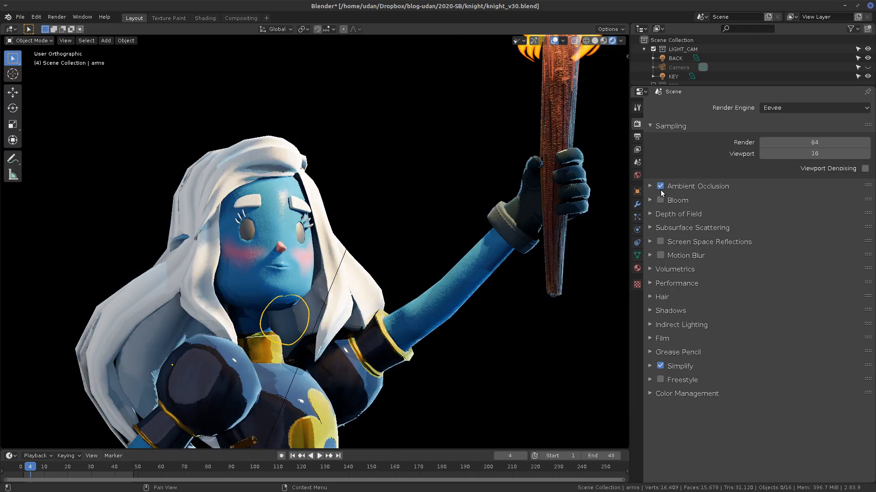
click(662, 188)
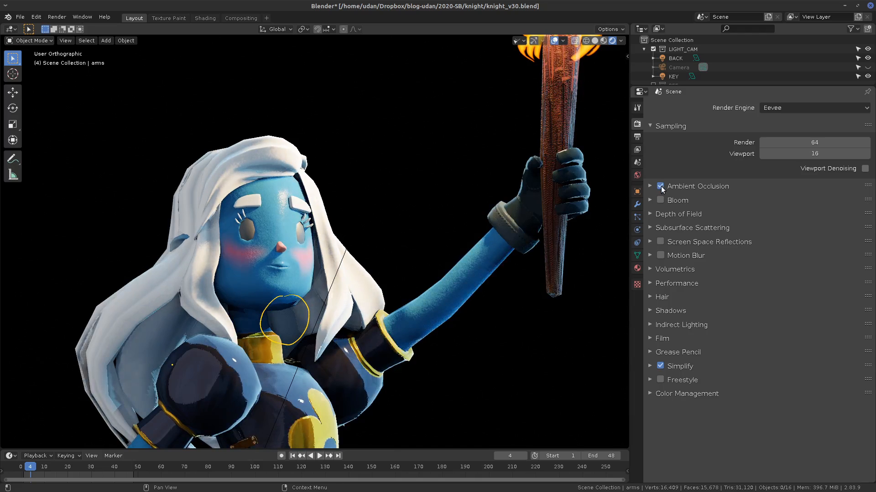
Step: Draw a small arrow inside the neck circle, turn Ambient Occlusion back on, and erase the annotations
key(d)
click(280, 328)
mouse_move(291, 330)
mouse_down()
mouse_move(276, 321)
mouse_move(281, 330)
mouse_up()
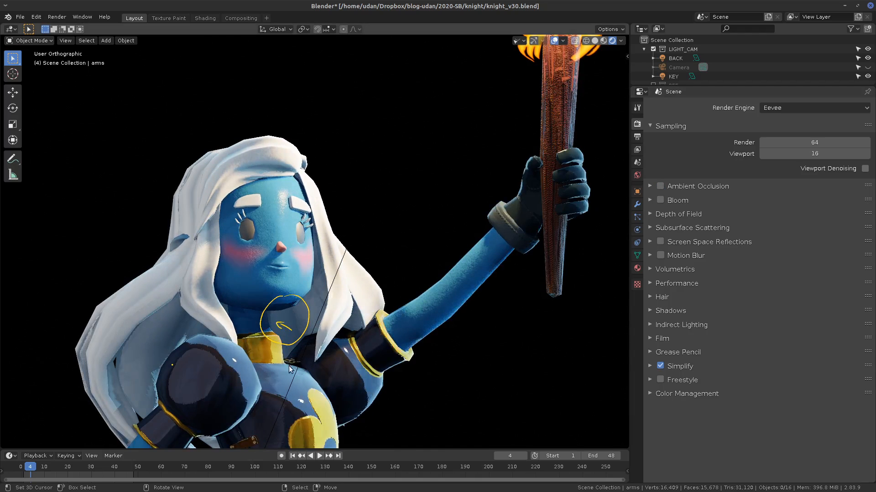
click(659, 186)
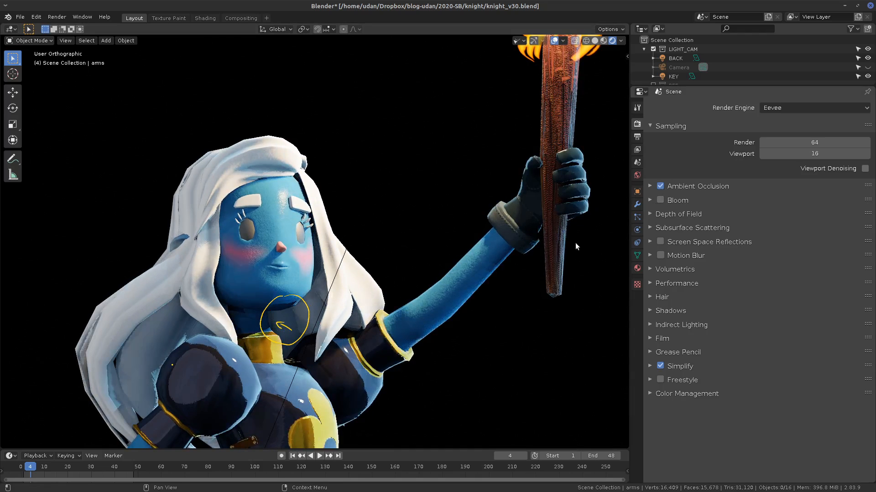
mouse_move(297, 291)
right_down()
mouse_move(285, 335)
mouse_move(307, 307)
mouse_move(283, 327)
right_up()
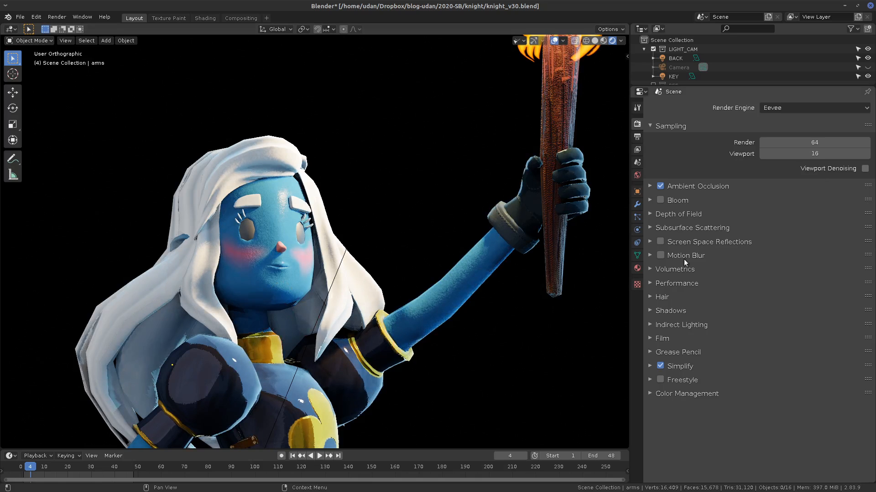
Step: Turn on Bloom and draw annotation arrows pointing at the glow on the knight's hair and the torch flame
middle_drag(555, 239, 429, 163)
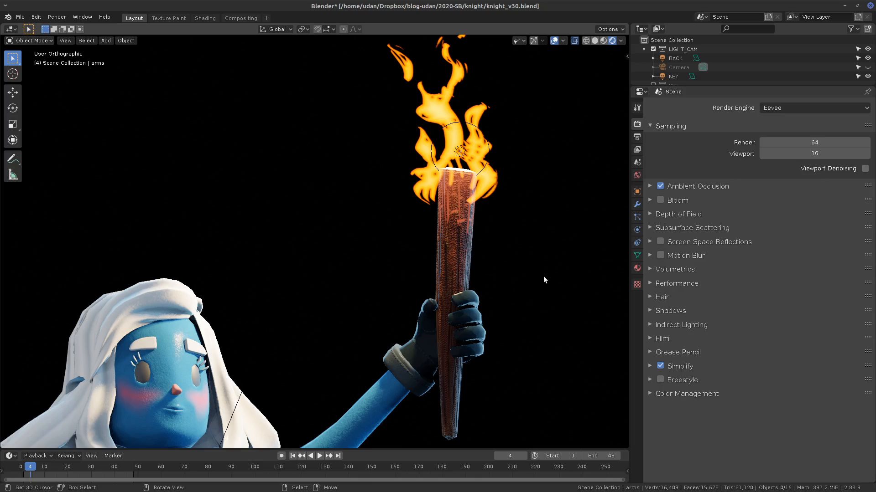
click(660, 200)
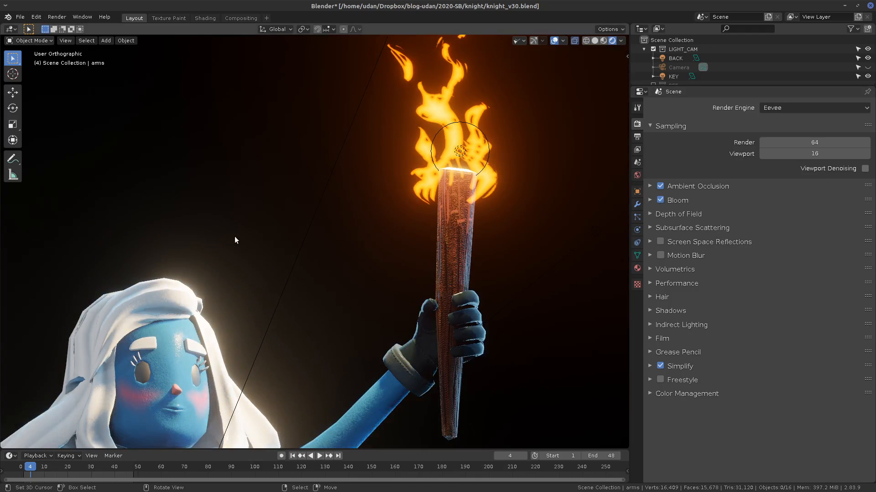
mouse_move(245, 215)
mouse_down()
mouse_move(214, 267)
mouse_move(223, 265)
mouse_up()
drag(337, 179, 383, 171)
drag(373, 169, 367, 183)
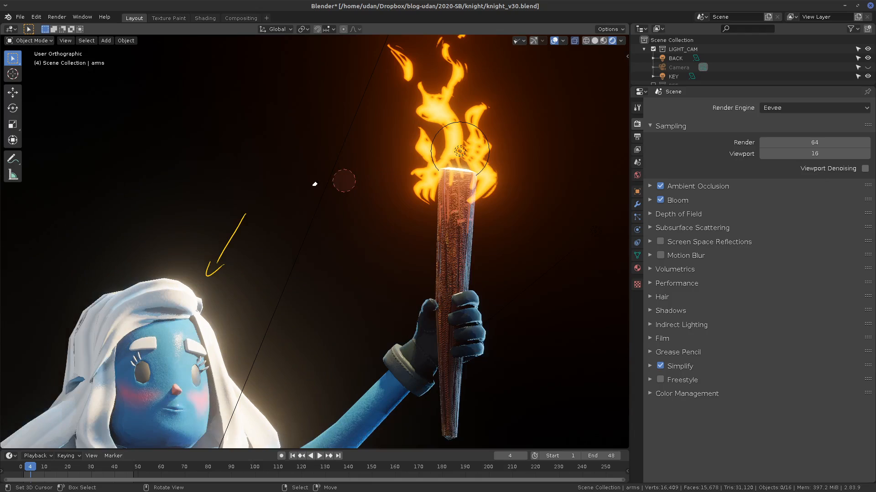
Step: Show Eevee's Depth of Field settings and bring most of the knight's figure into view
click(651, 214)
middle_drag(381, 368, 431, 330)
scroll(431, 329, down, 8)
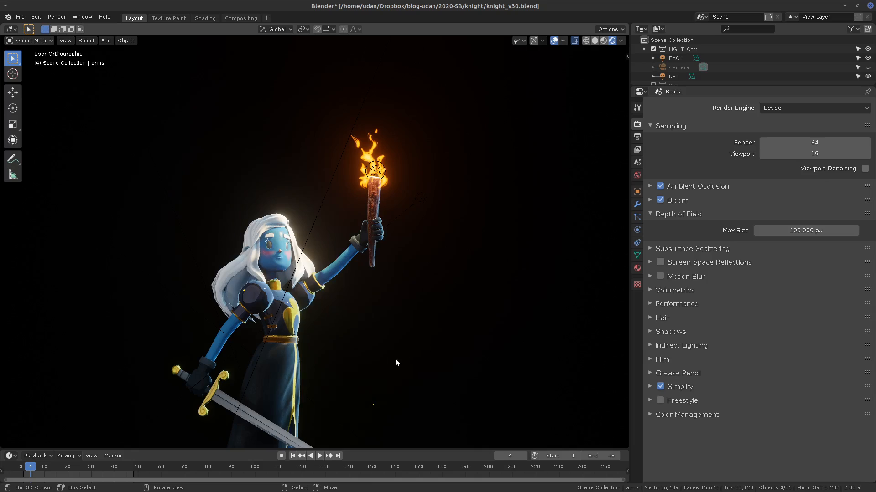
middle_drag(395, 359, 431, 214)
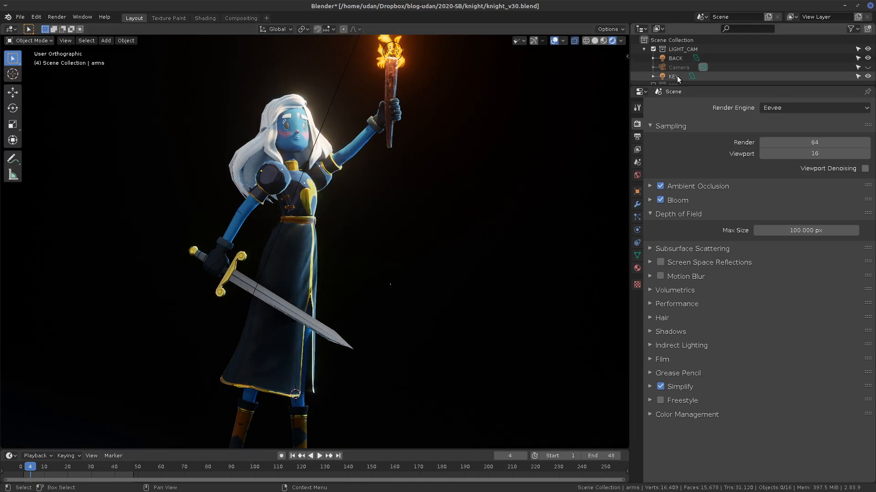
Step: Select the Camera object and enable Depth of Field in its camera settings, showing the focus and aperture options
click(804, 68)
click(637, 229)
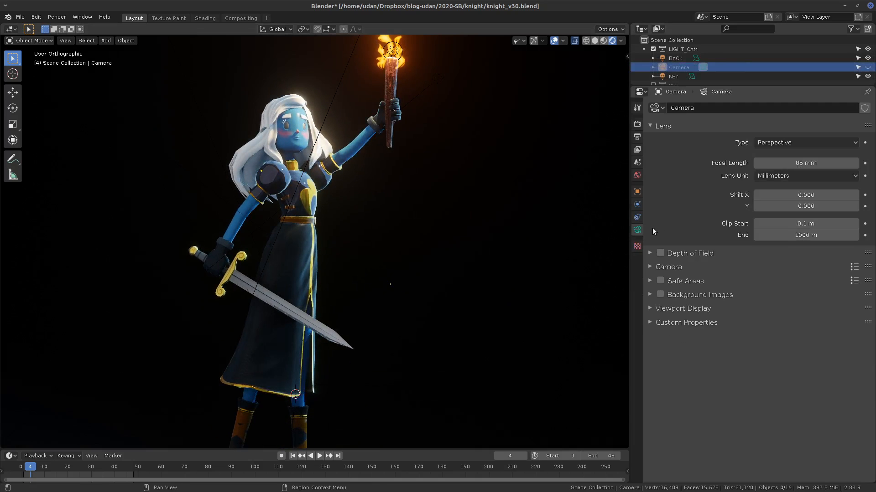
click(661, 253)
click(648, 253)
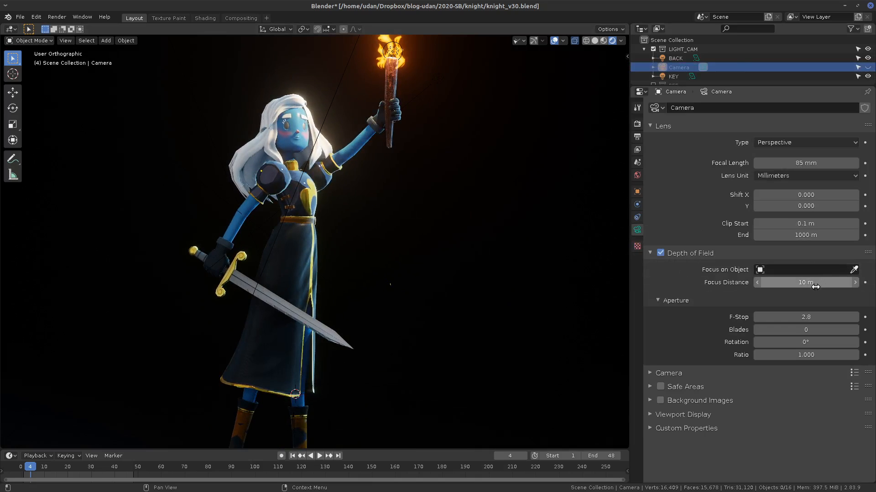
Step: Set the camera's Focus Distance to 0 m and F-Stop to 0.4, and view the knight in perspective
drag(807, 283, 793, 285)
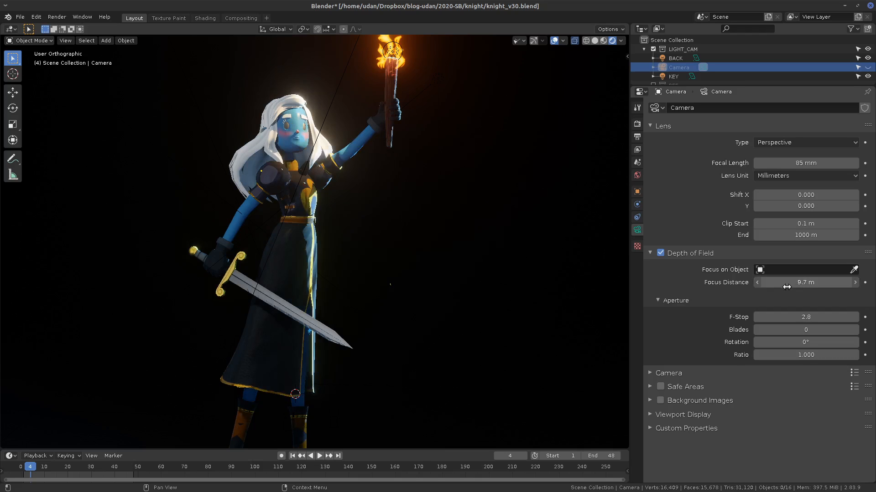
drag(325, 313, 105, 337)
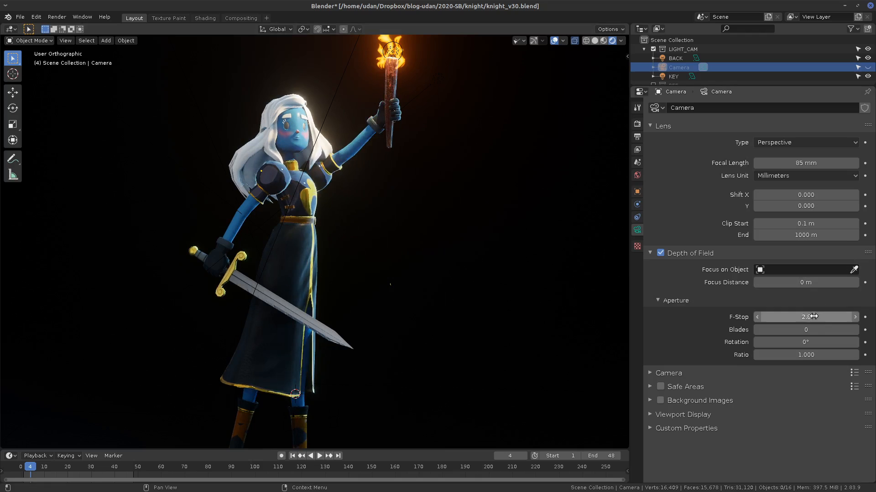
drag(800, 319, 562, 389)
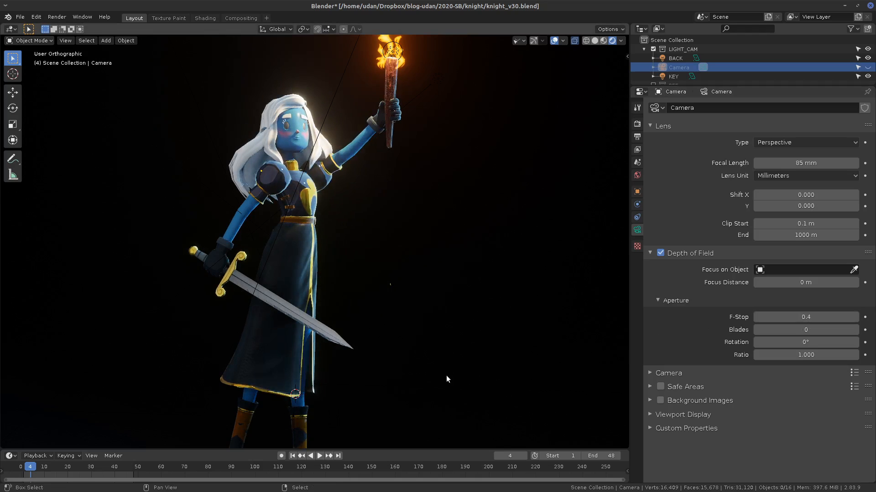
shift+middle_drag(446, 375, 445, 312)
key(KP_5)
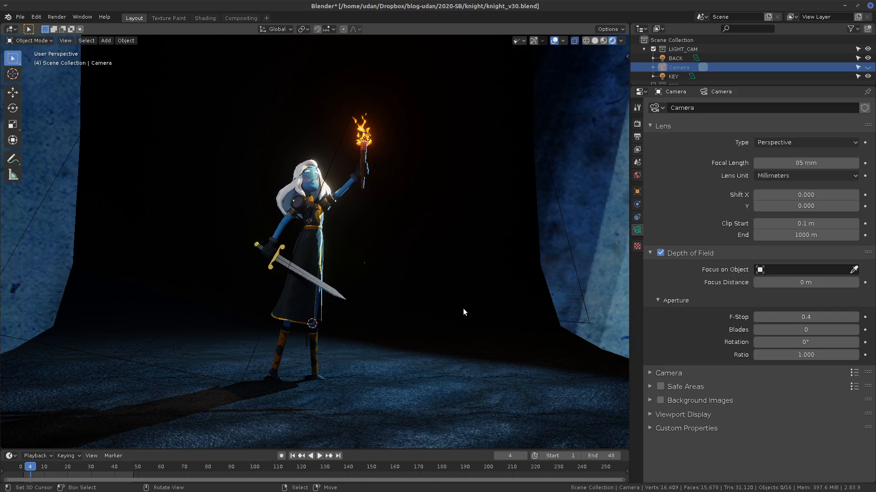
Step: Look through the camera, set its F-Stop to 2.8, and try to change the Focus Distance to 1 m
key(KP_0)
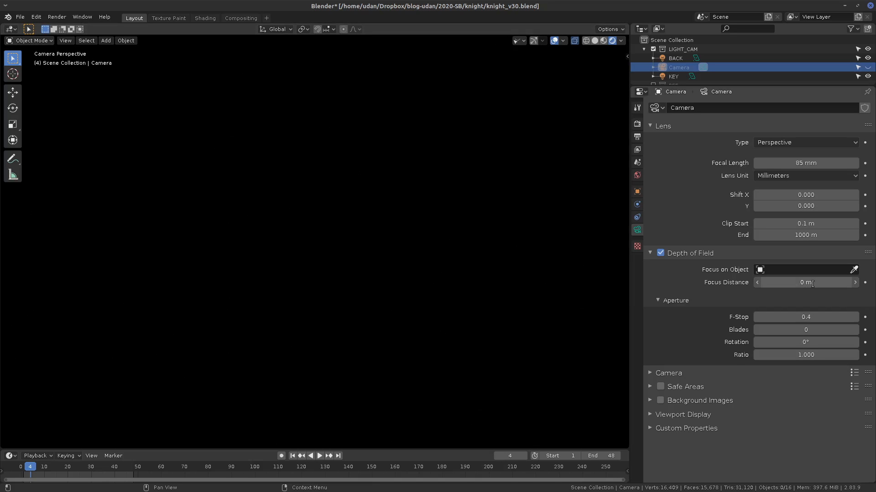
click(812, 284)
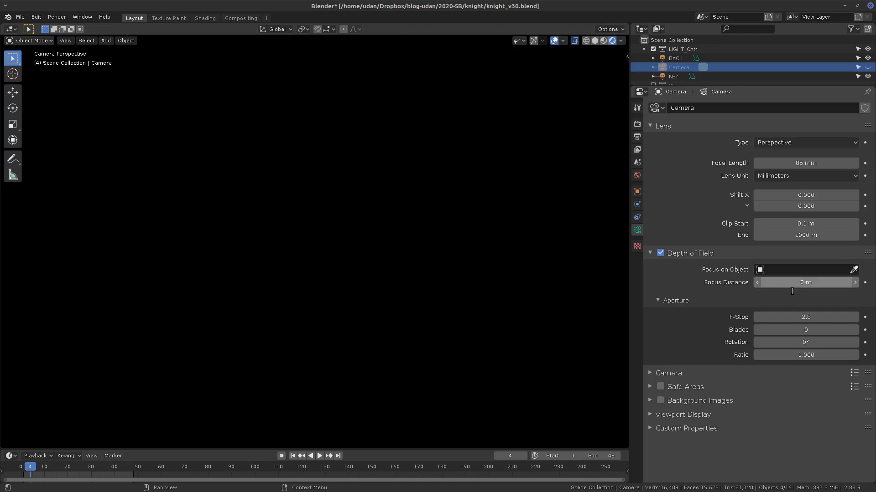
click(791, 290)
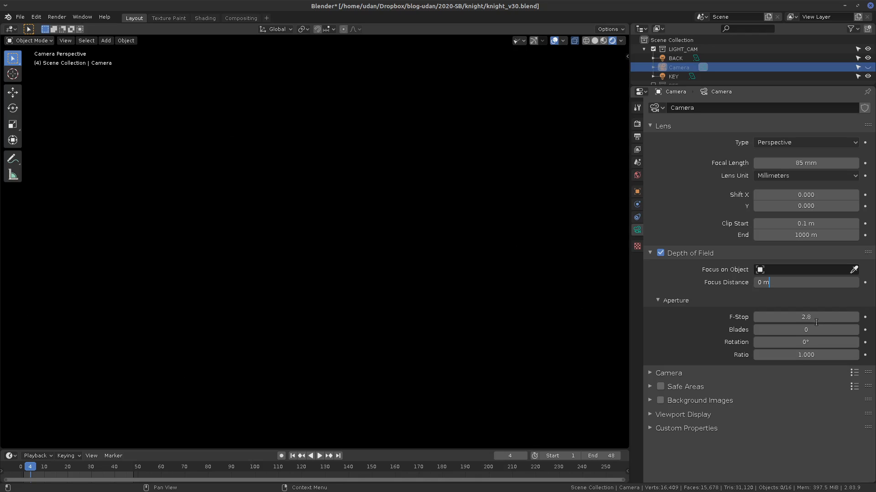
key(BackSpace)
key(BackSpace)
key(BackSpace)
text(1)
key(Return)
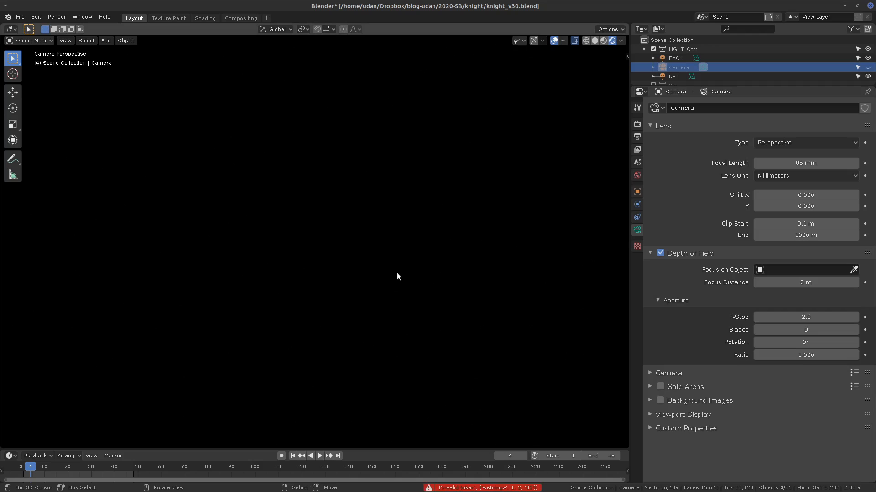
Step: Return to the camera view and examine the blurred knight with the whole camera frame visible
middle_drag(396, 273, 461, 303)
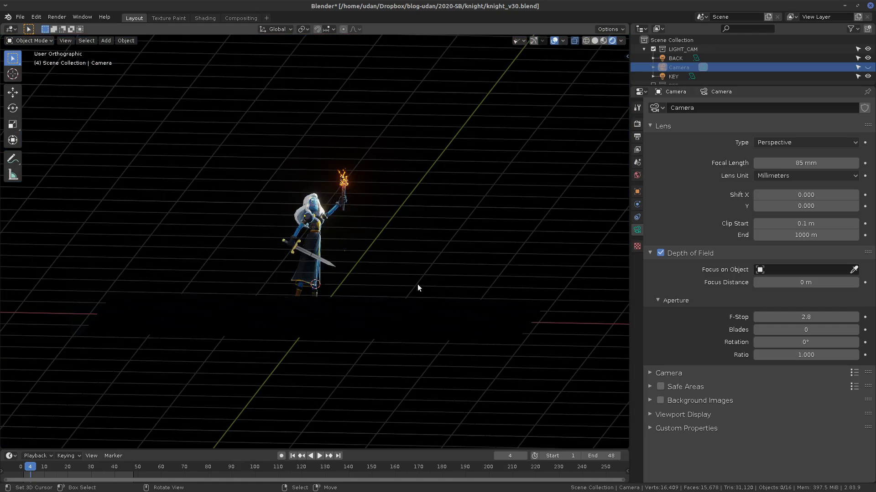
key(KP_5)
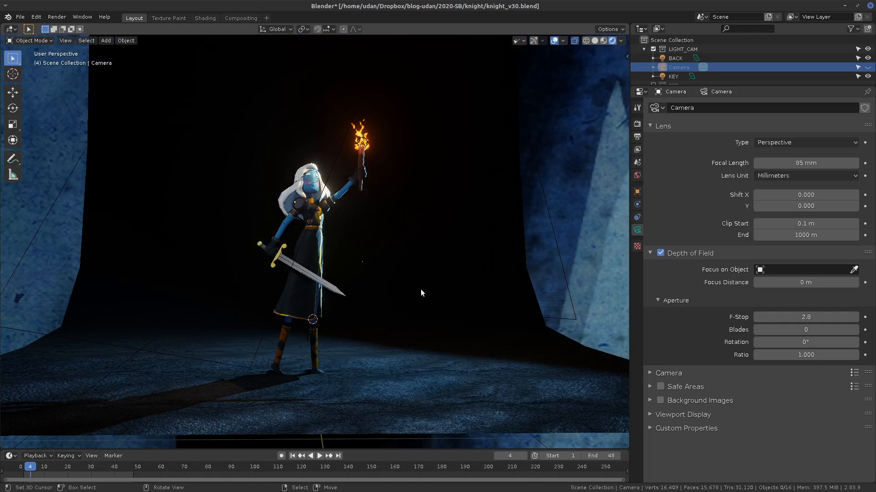
key(KP_0)
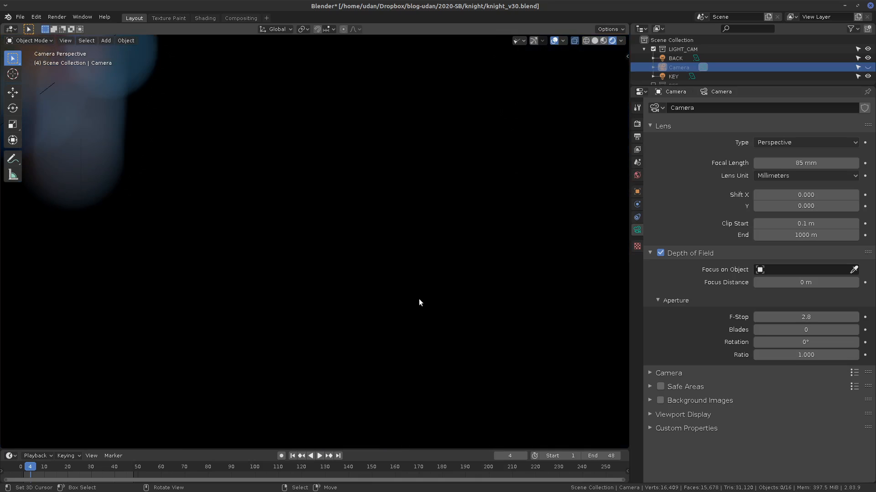
scroll(281, 269, down, 1)
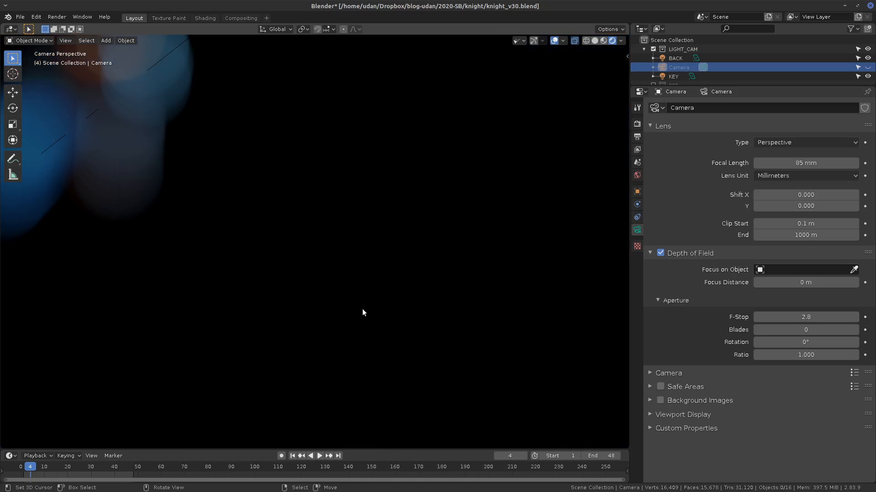
scroll(387, 335, down, 1)
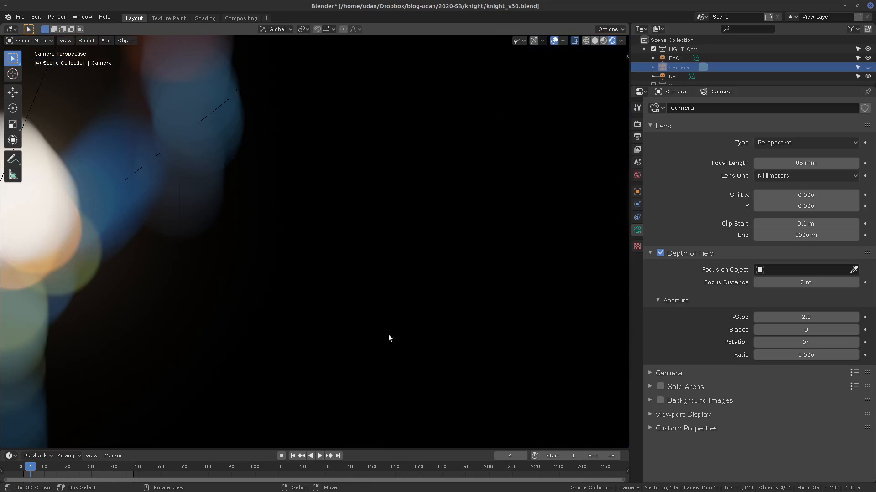
scroll(388, 338, down, 1)
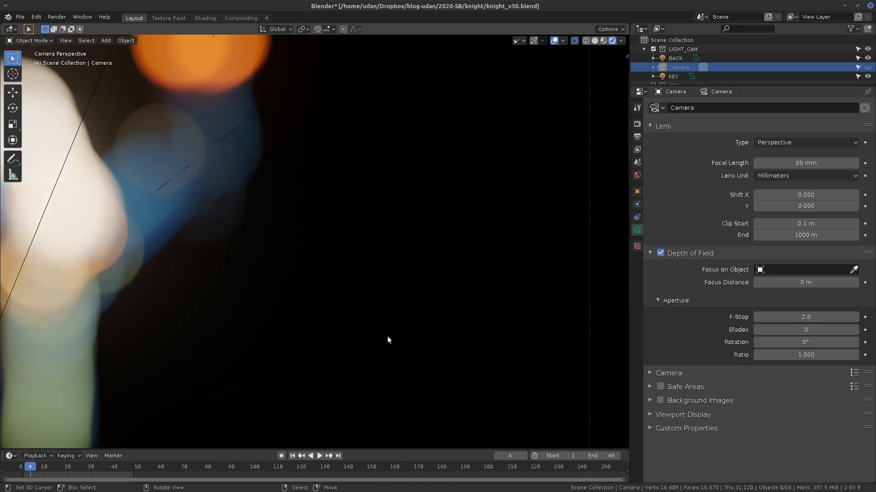
scroll(388, 338, down, 1)
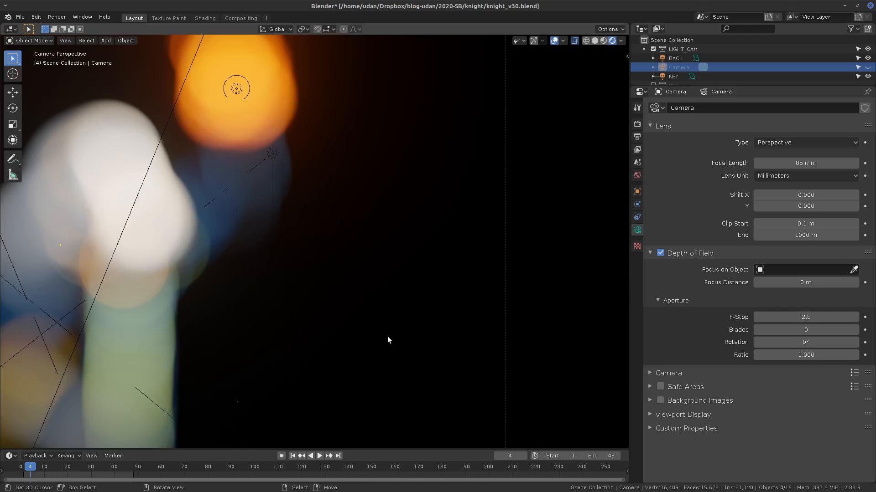
scroll(387, 338, down, 1)
scroll(388, 340, down, 2)
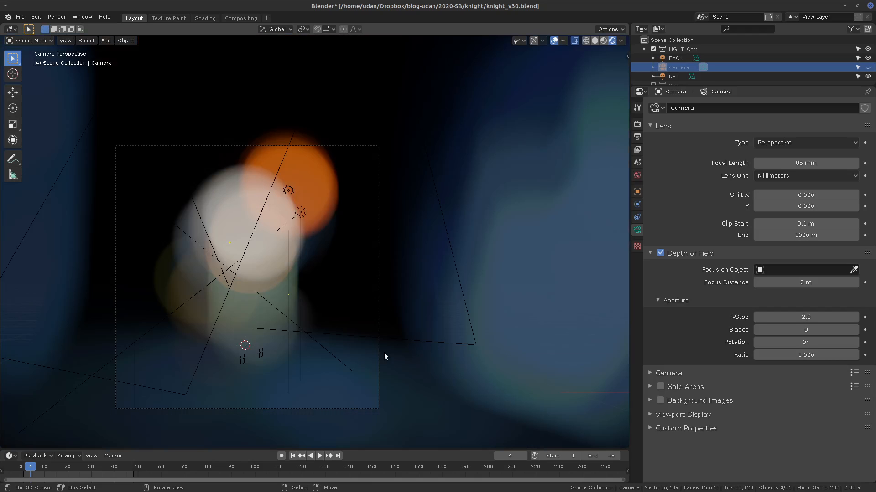
scroll(384, 356, down, 1)
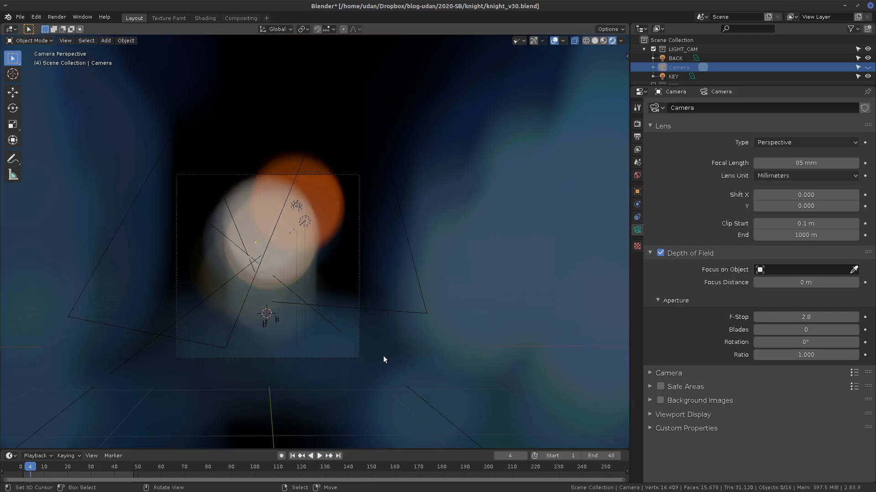
scroll(384, 357, up, 1)
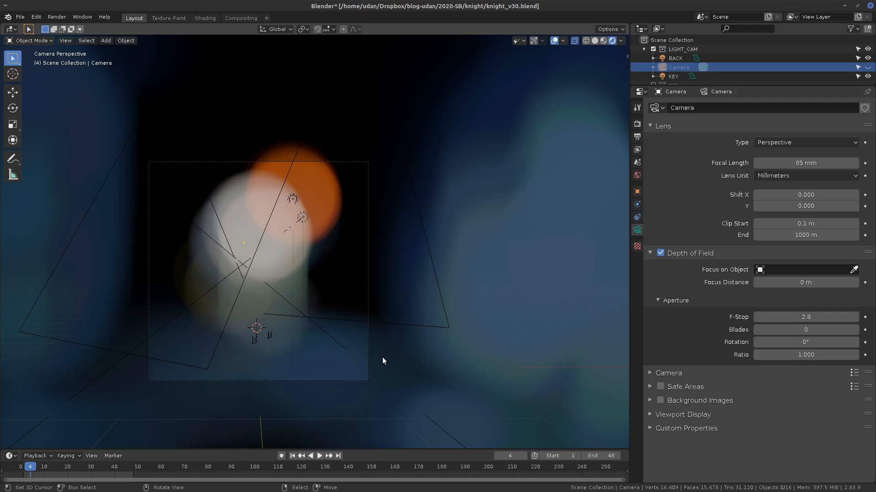
Step: Set the camera's Focus Distance to 1 m and inspect the blur on the knight
click(813, 283)
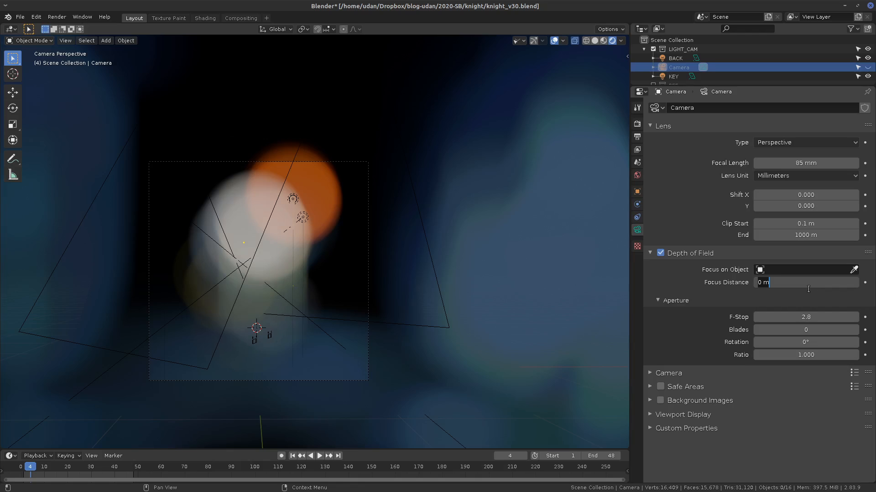
text(1)
key(Return)
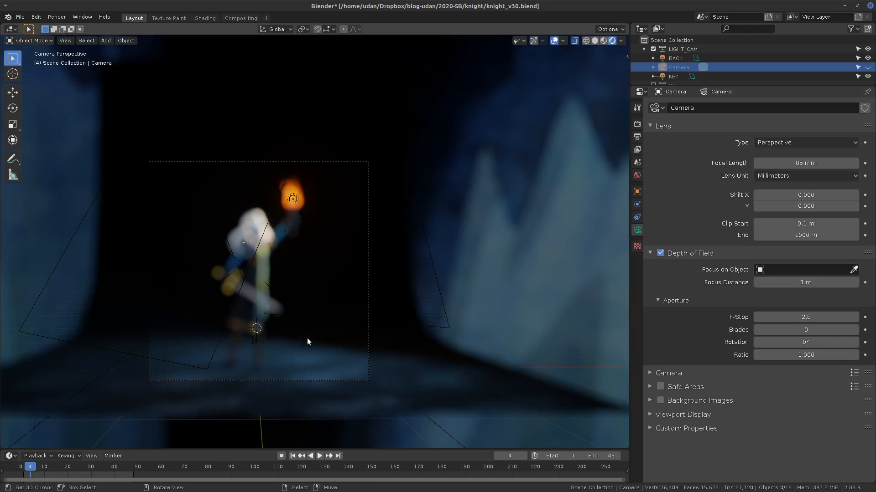
scroll(304, 339, up, 3)
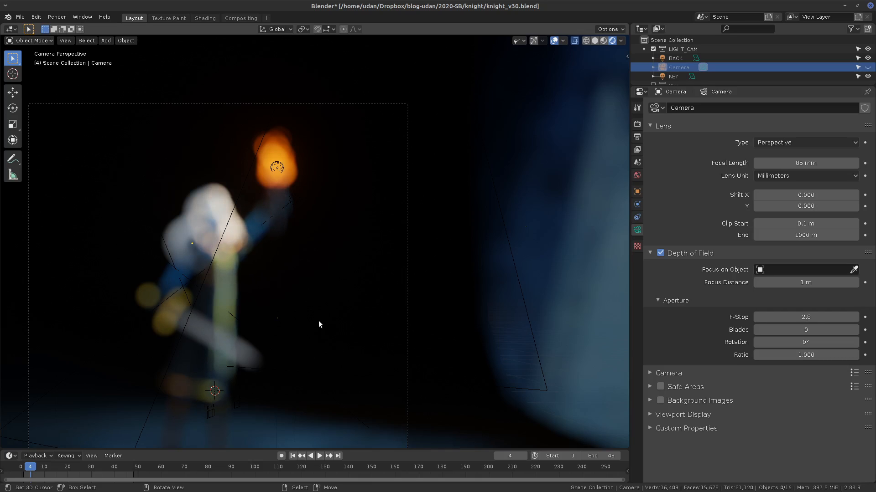
scroll(316, 322, down, 2)
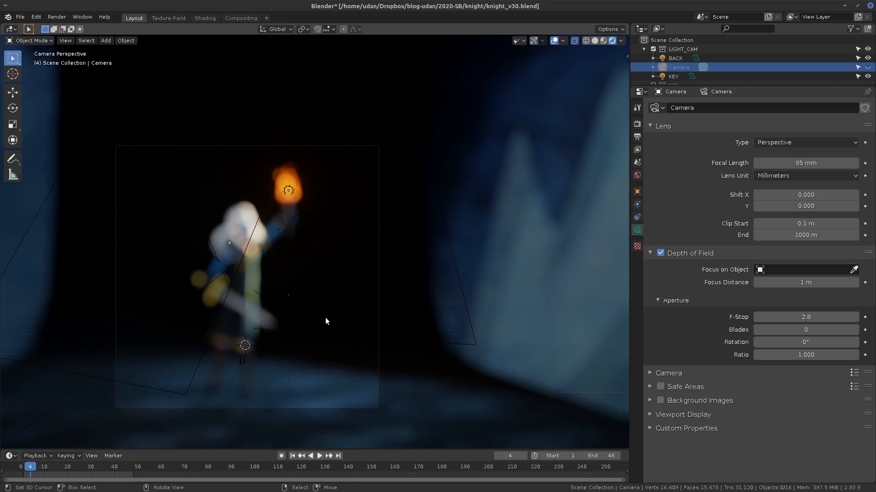
Step: View the scene from the right side, unhide the Camera object, and select it
key(KP_3)
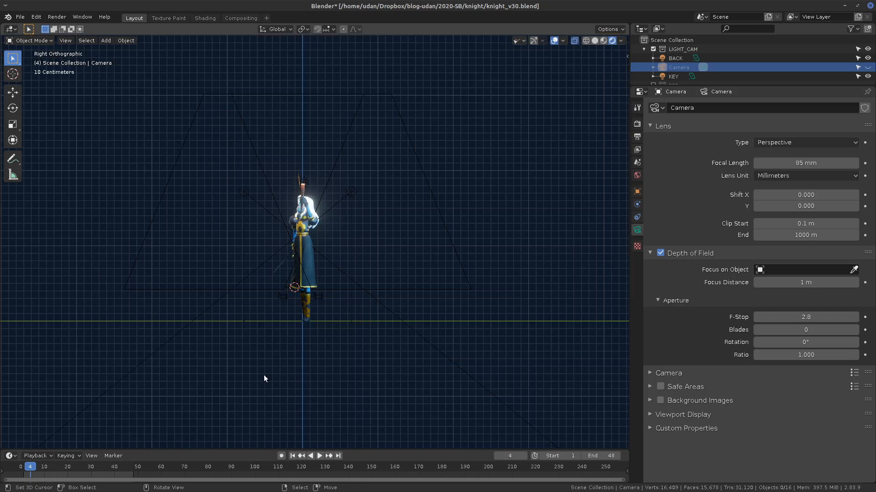
scroll(317, 366, up, 2)
shift+middle_drag(318, 370, 431, 357)
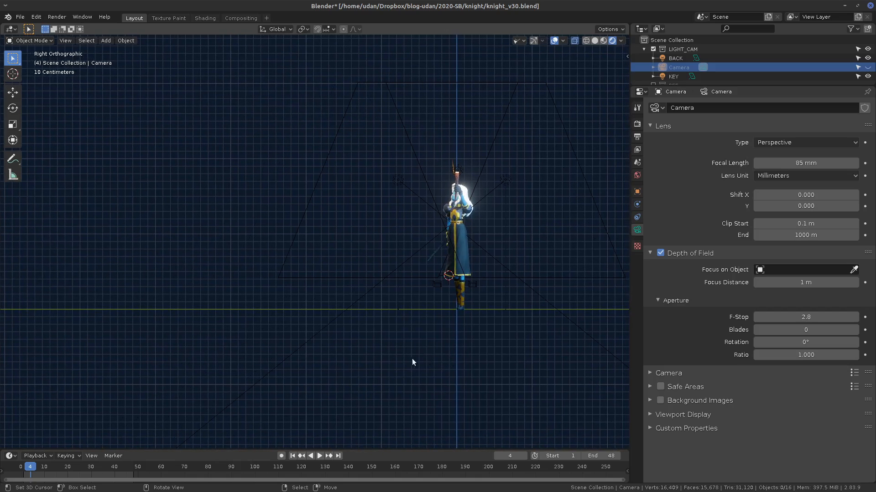
scroll(400, 366, down, 4)
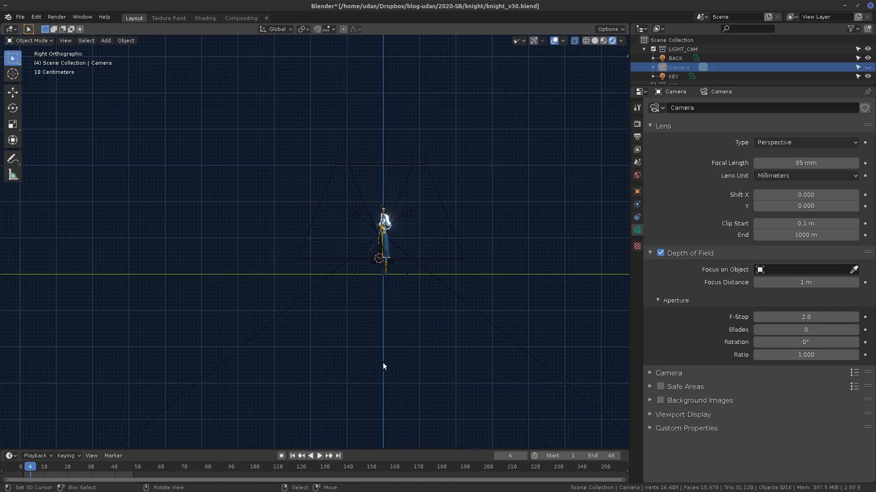
shift+middle_drag(350, 346, 352, 358)
click(867, 68)
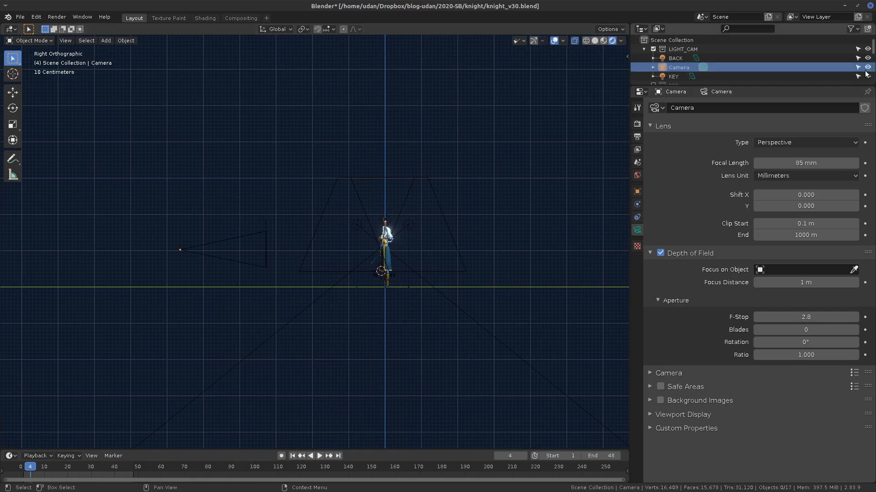
click(219, 257)
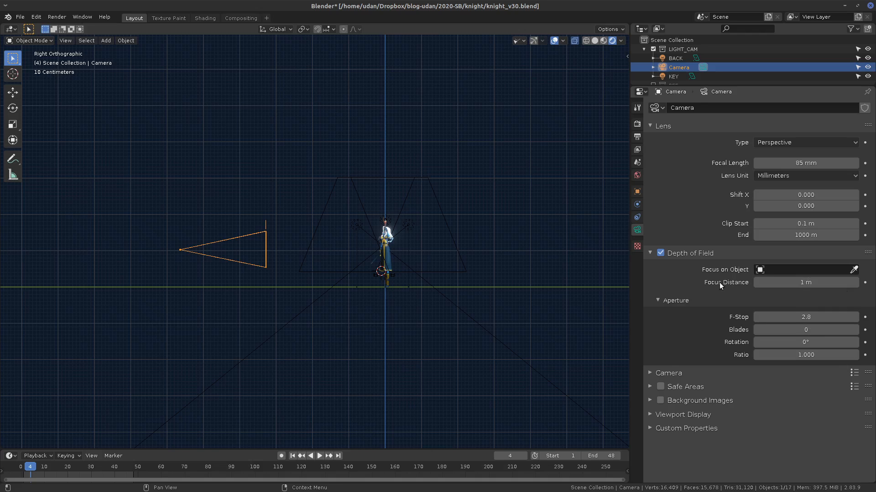
Step: Turn on Limits in the camera's viewport display options to show its focus point in the side view
click(652, 415)
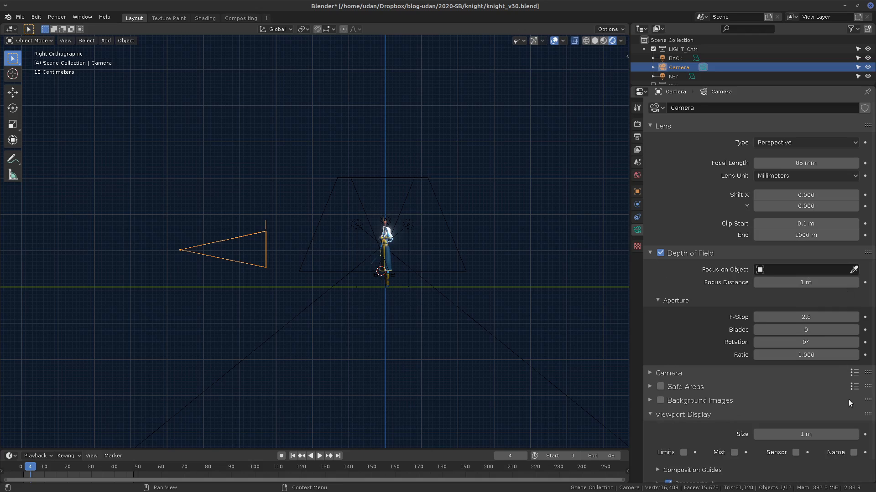
scroll(813, 409, down, 2)
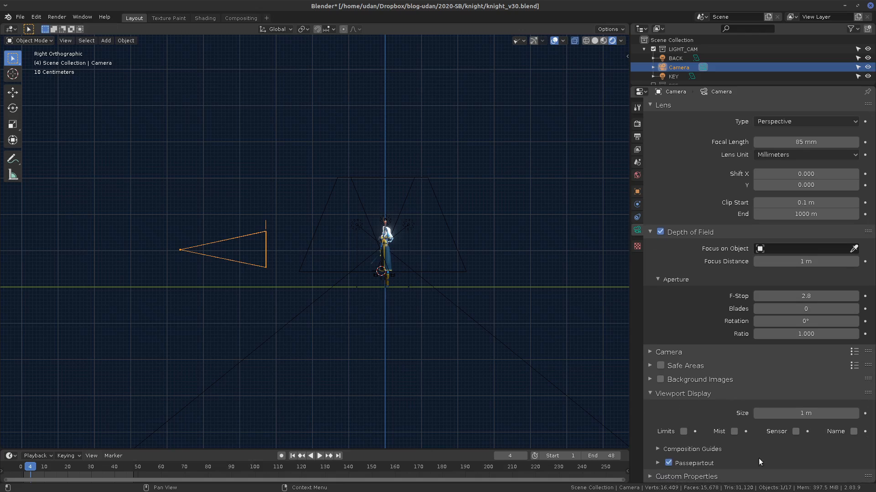
click(683, 432)
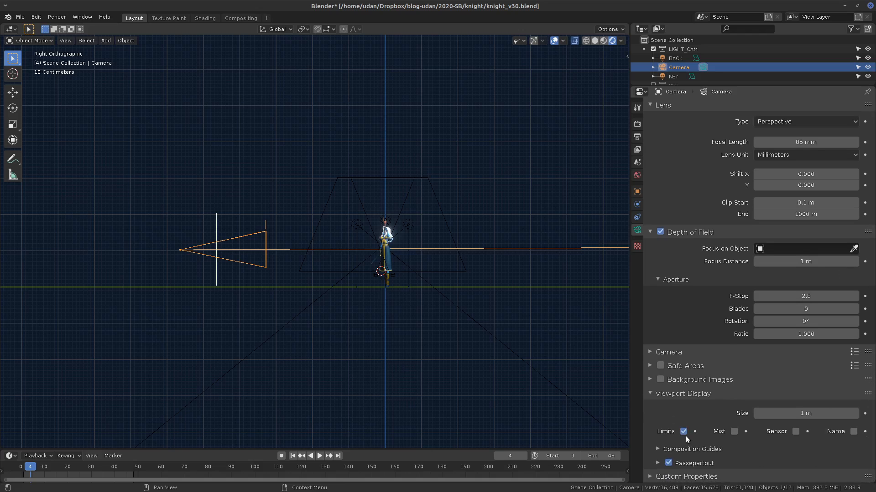
mouse_move(474, 382)
shift+middle_down()
mouse_move(424, 374)
mouse_move(273, 389)
mouse_move(505, 370)
mouse_move(485, 374)
shift+middle_up()
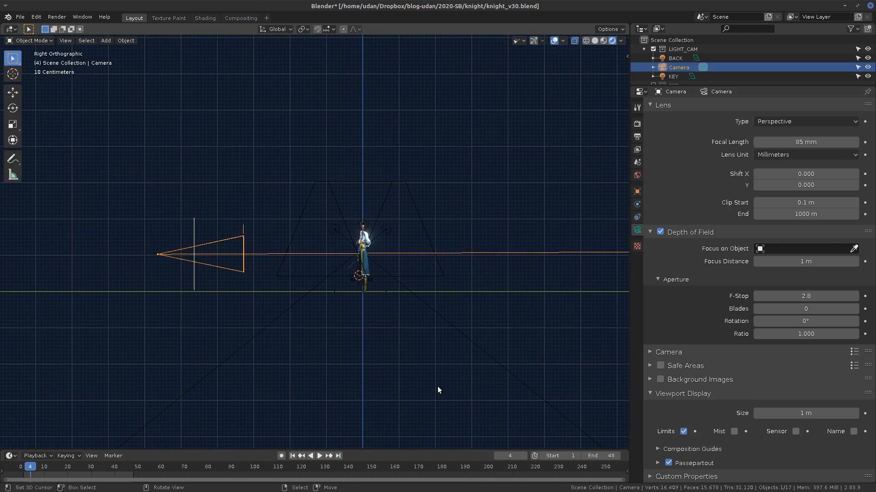
Step: Set the Focus Distance to 3 m, raise it to 5.7 m towards the knight, and view the scene through the camera
click(804, 262)
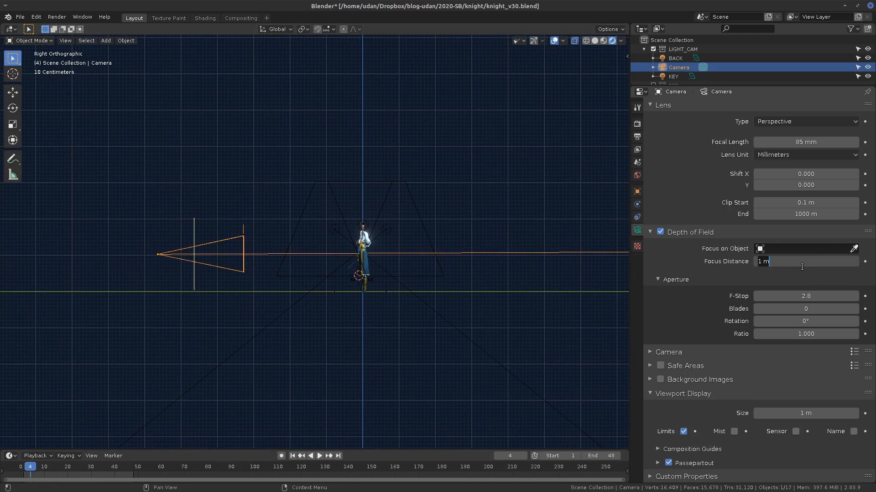
text(3)
key(Return)
drag(797, 263, 822, 267)
key(KP_1)
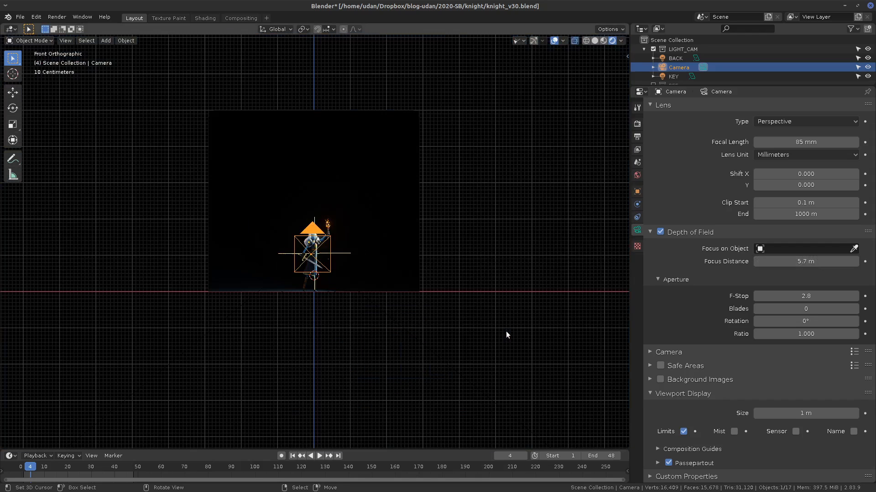
key(KP_0)
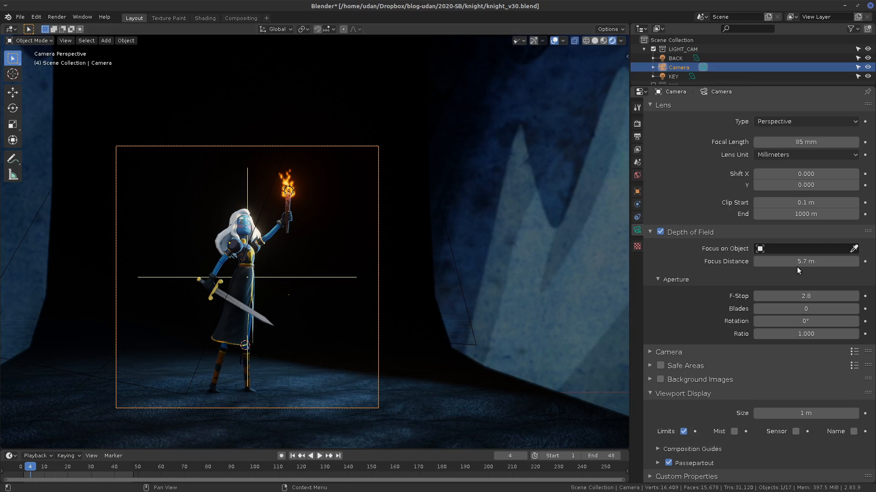
Step: Raise the camera's Focus Distance to about 6.3 m, and enter 10 as its new value
drag(762, 268, 808, 266)
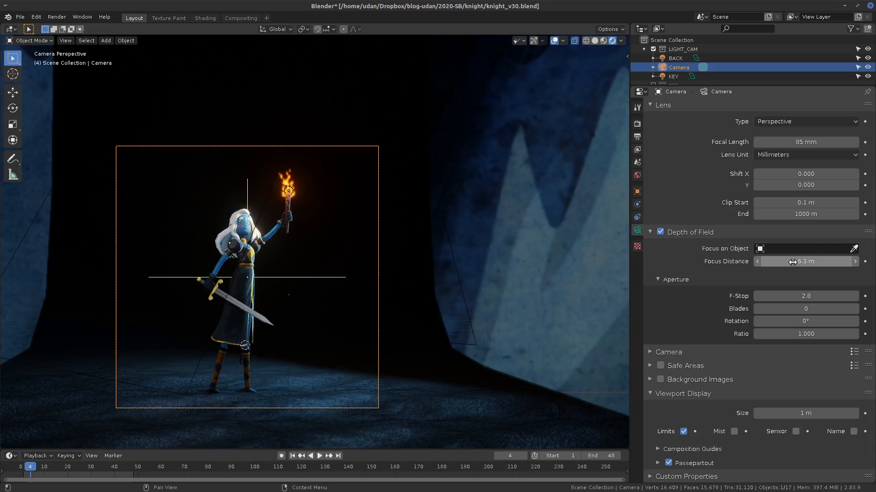
click(801, 264)
key(ctrl+a)
text(10)
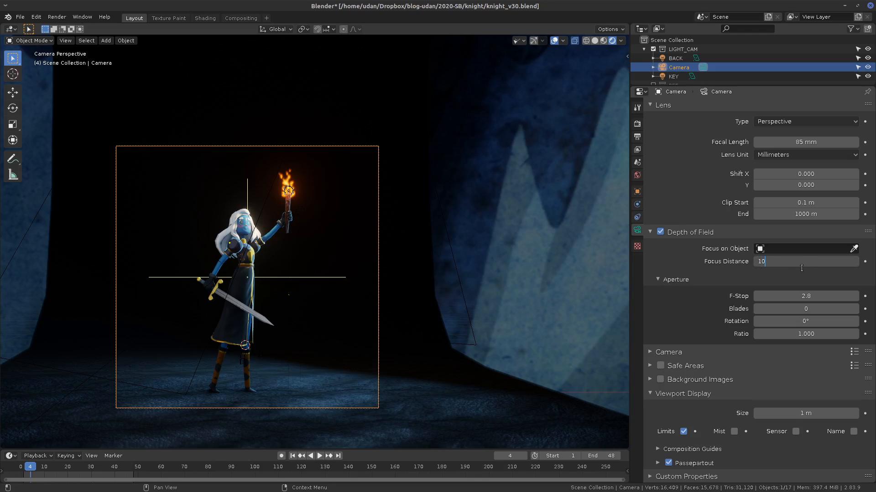
Step: Try a 10 m focus distance for the camera's depth of field and settle on 5 m
key(Return)
scroll(338, 291, up, 2)
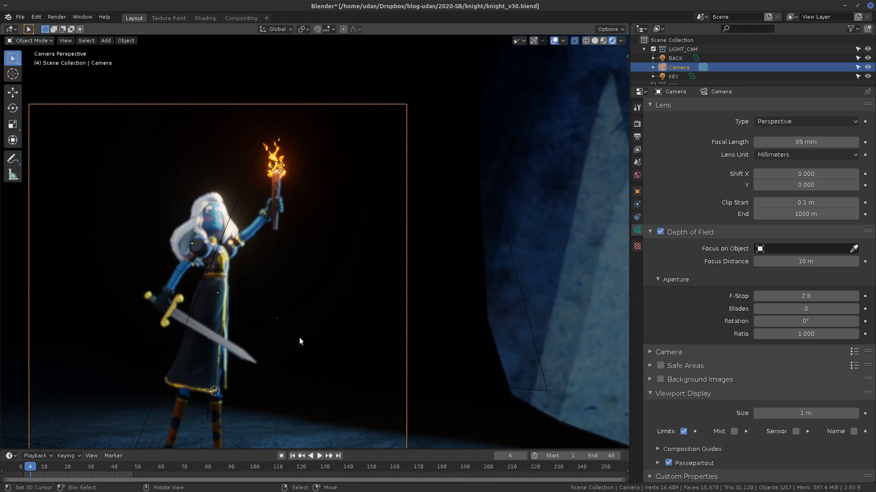
click(802, 266)
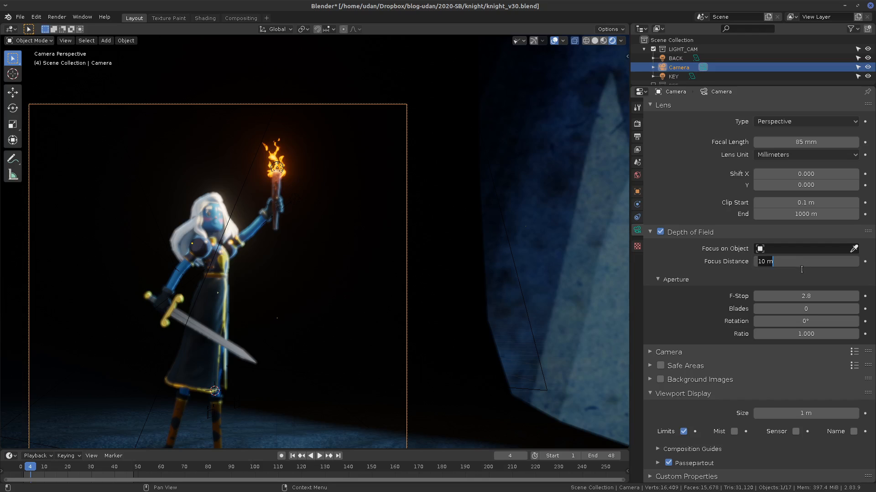
text(5)
key(Return)
Step: Focus the camera's depth of field on the FOGO object and adjust its F-Stop to 2.3
click(803, 249)
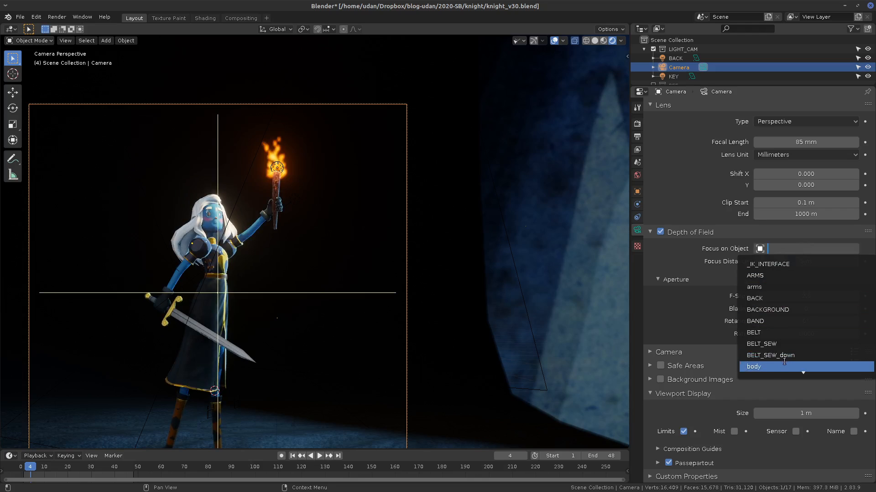
scroll(783, 364, down, 10)
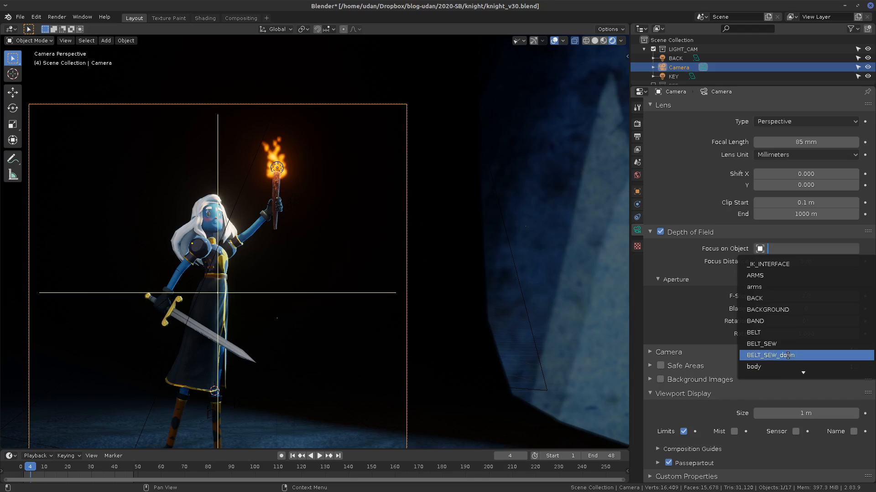
scroll(786, 358, down, 7)
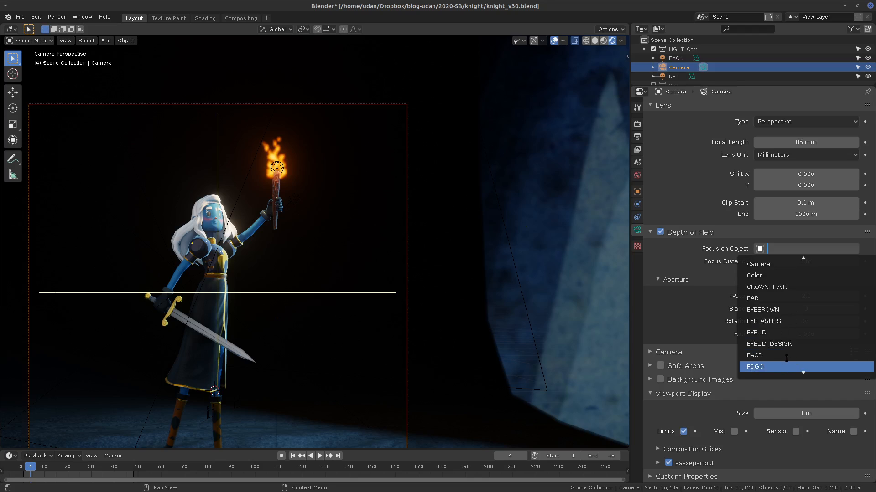
scroll(787, 359, down, 1)
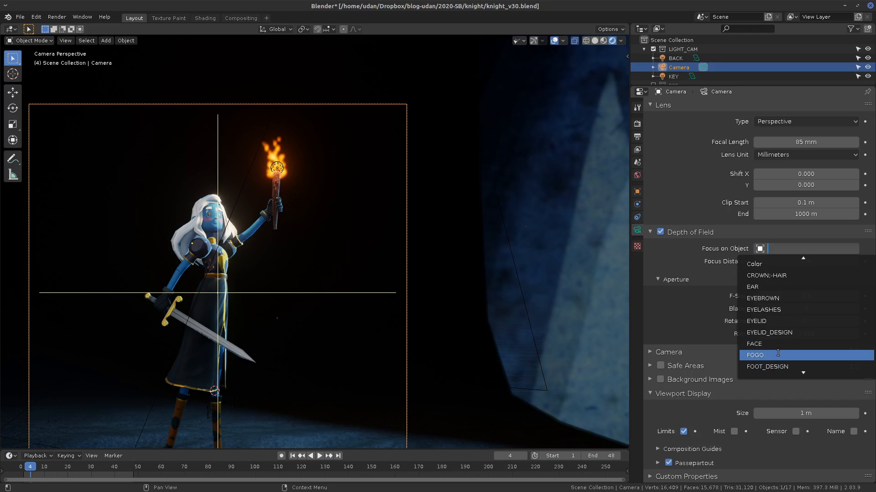
click(779, 355)
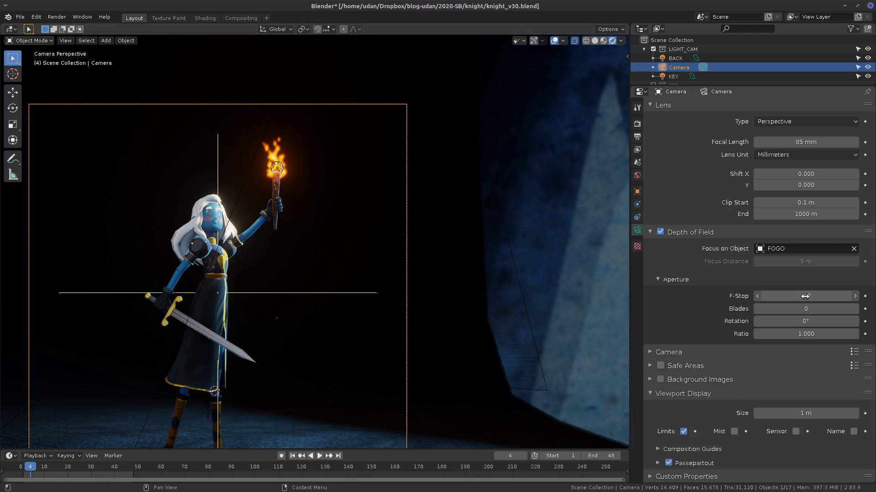
drag(805, 296, 724, 304)
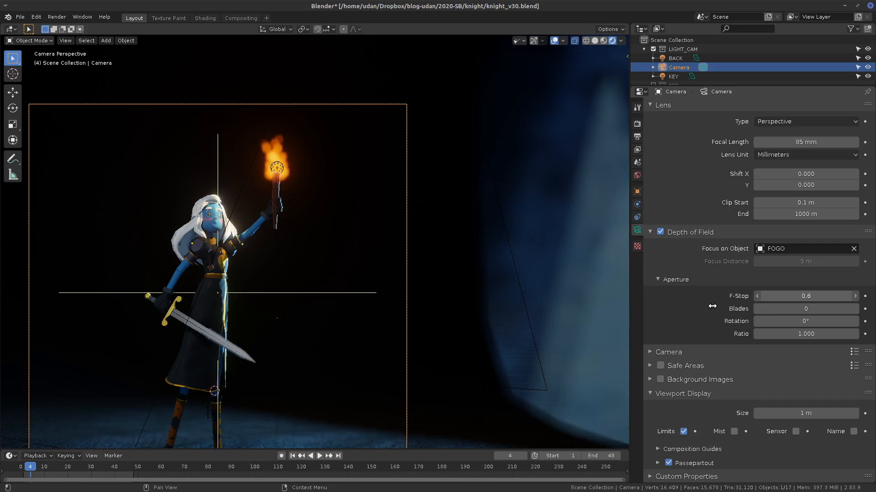
drag(711, 306, 686, 309)
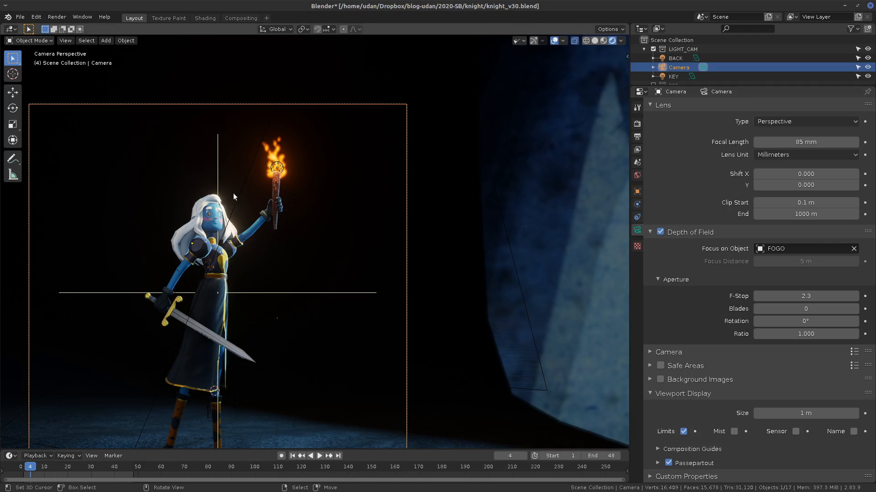
Step: Replace the camera's focus object with head, test an F-Stop of 0.1 and raise it to about 2.5
click(853, 249)
click(788, 249)
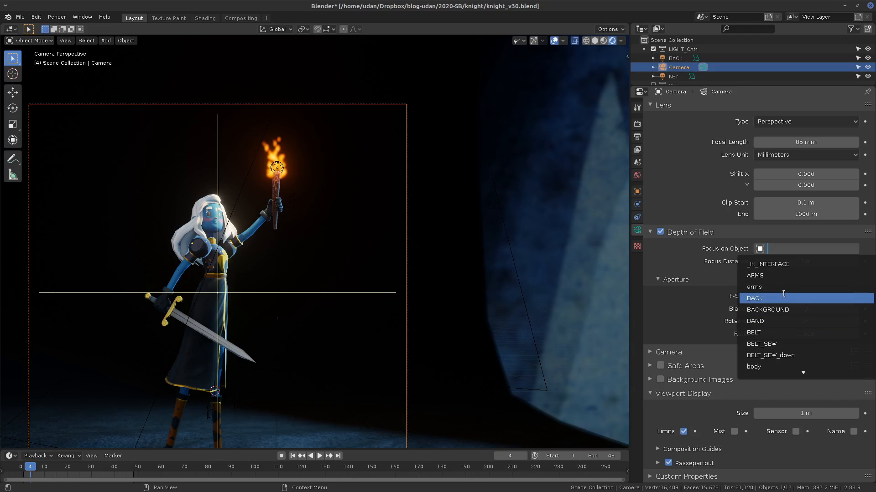
text(he)
click(772, 281)
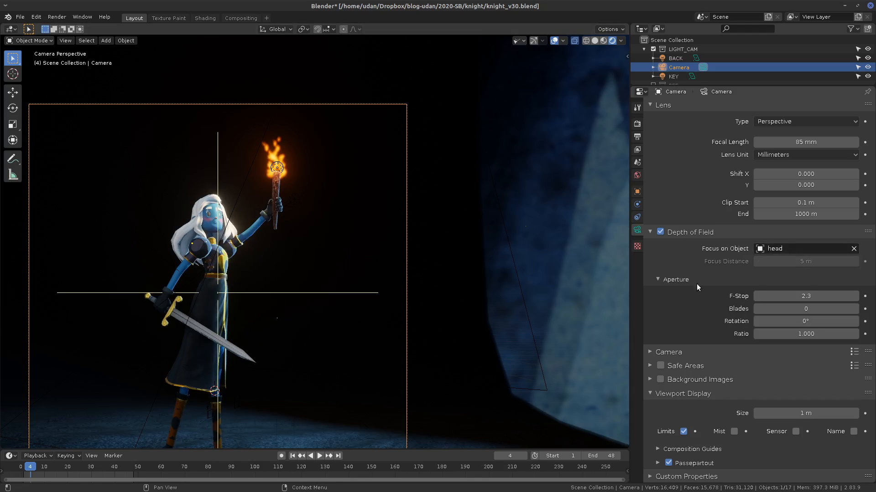
mouse_move(790, 297)
mouse_down()
mouse_move(767, 297)
mouse_move(787, 297)
mouse_move(780, 297)
mouse_up()
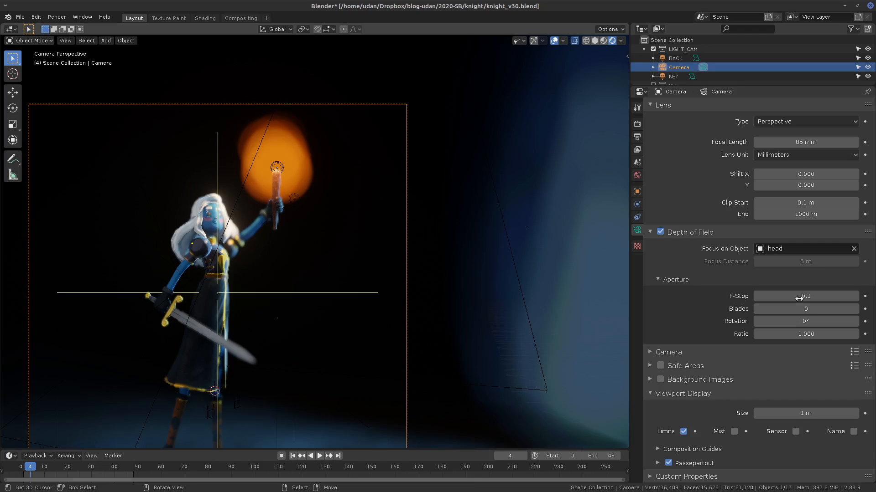
mouse_move(816, 297)
mouse_down()
mouse_move(839, 297)
mouse_move(825, 298)
mouse_up()
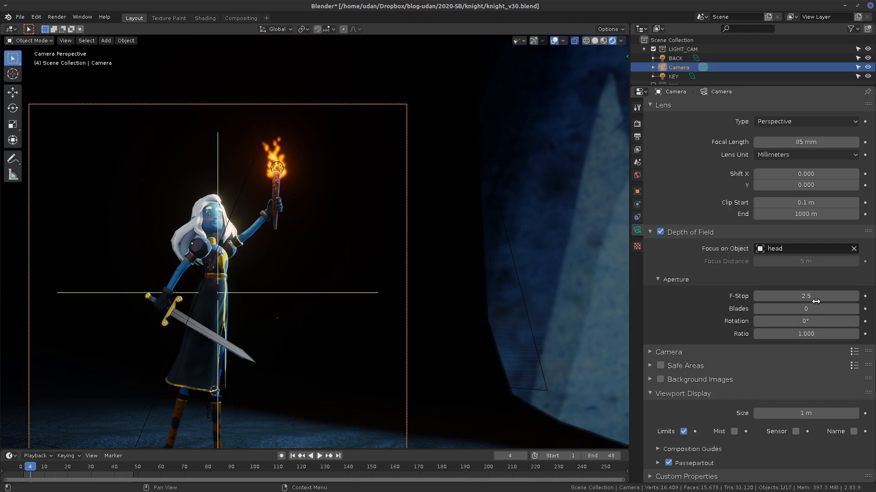
Step: Show the Subsurface Scattering options in the Eevee render settings and collapse the Depth of Field options
click(638, 123)
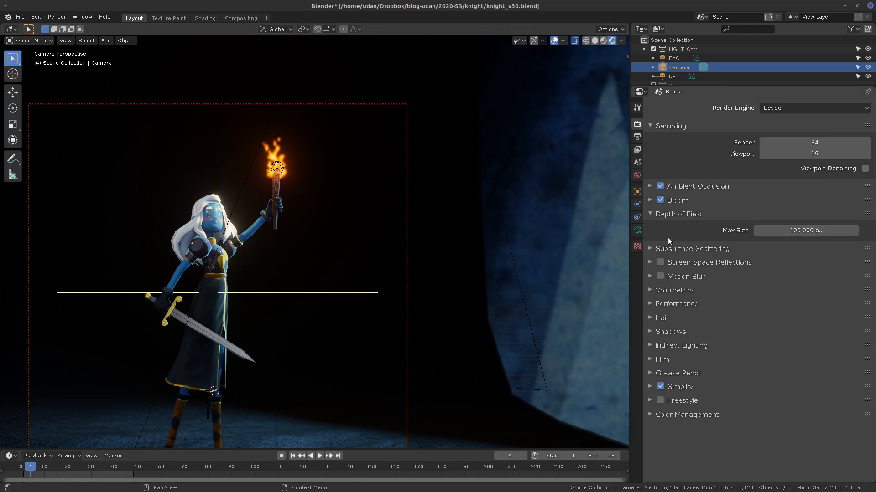
click(652, 214)
click(653, 228)
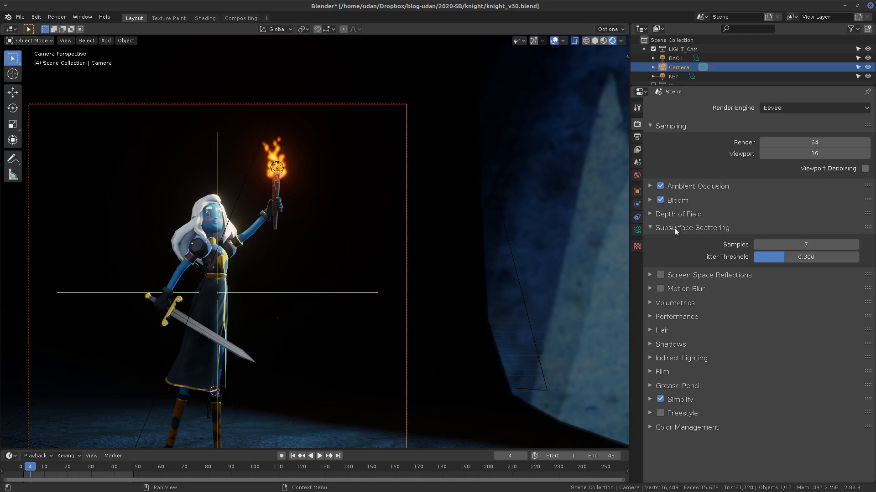
Step: Select the knight's arms and bring up the Principled BSDF node of their BAKE material in the Shading workspace
click(248, 239)
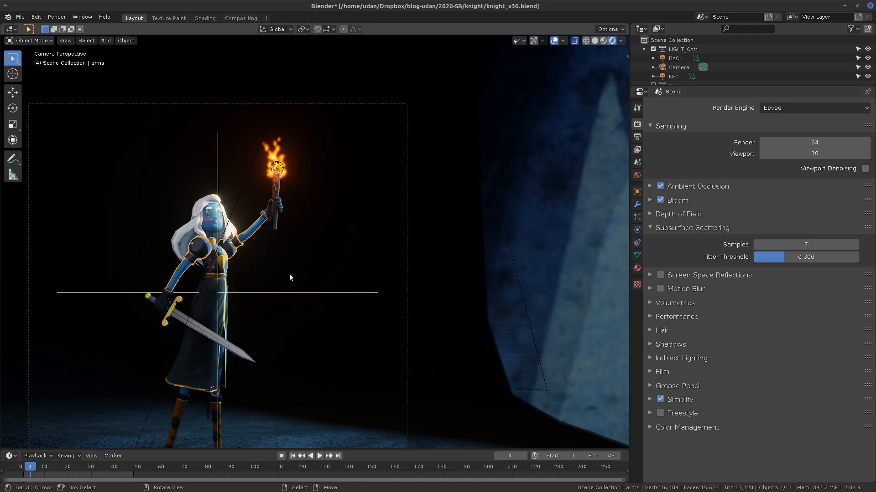
scroll(278, 240, up, 6)
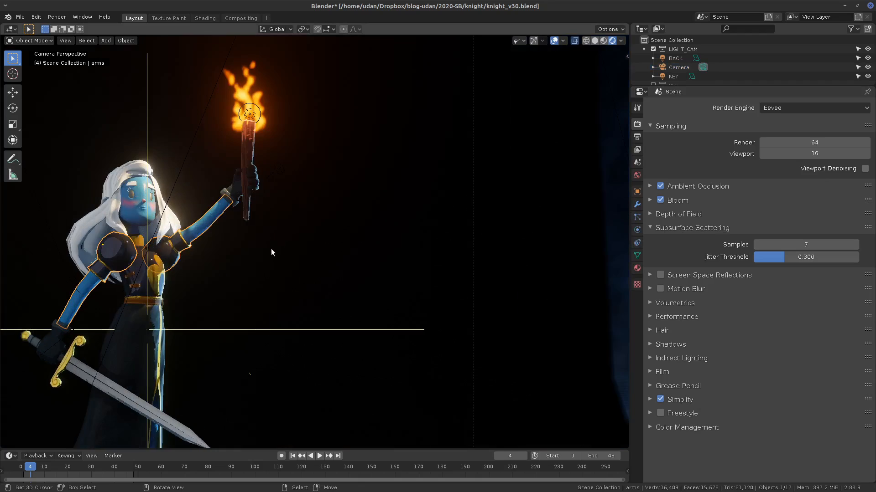
shift+middle_drag(256, 237, 517, 297)
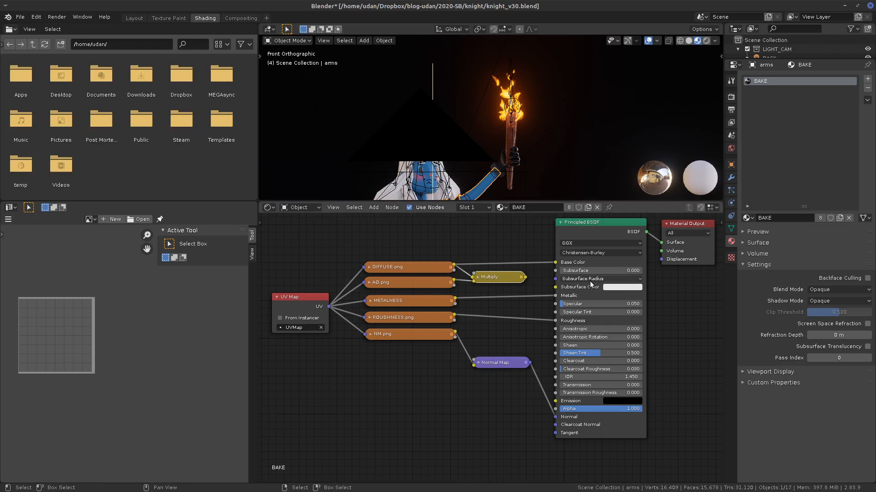
middle_drag(660, 290, 571, 371)
scroll(556, 306, up, 5)
scroll(553, 307, up, 2)
scroll(556, 324, up, 1)
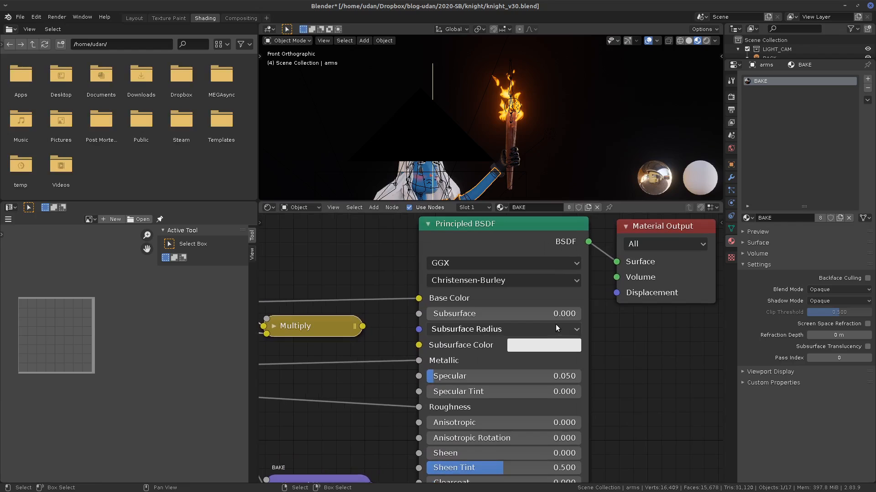
Step: Enlarge the 3D viewport and node editor areas, briefly hiding the overlays to inspect the knight's arm and restoring them
shift+middle_drag(557, 155, 556, 106)
click(648, 40)
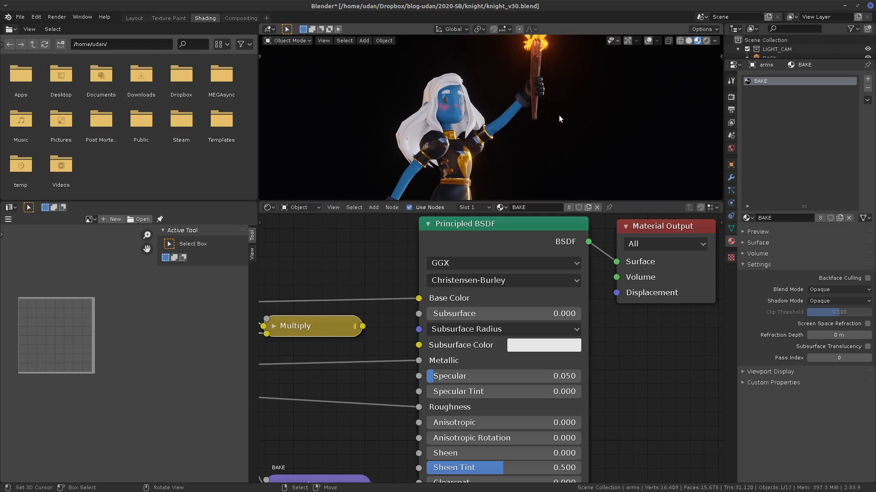
scroll(559, 115, up, 2)
scroll(557, 115, up, 4)
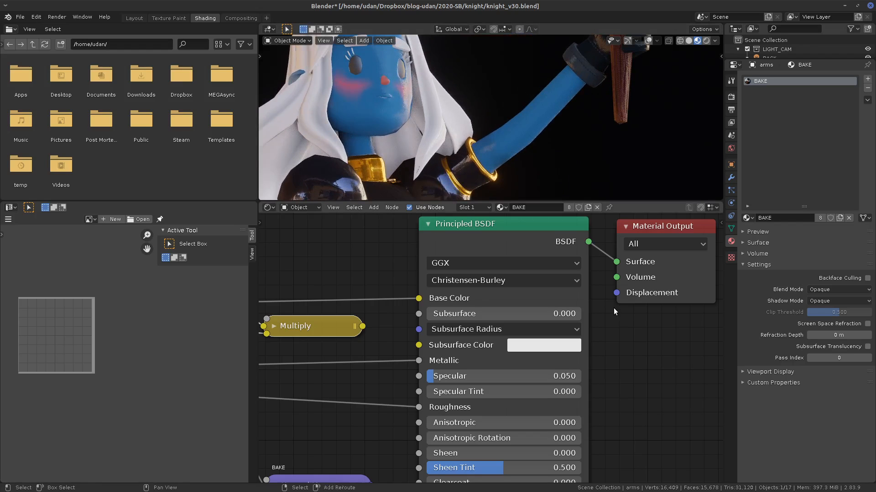
middle_drag(614, 307, 629, 333)
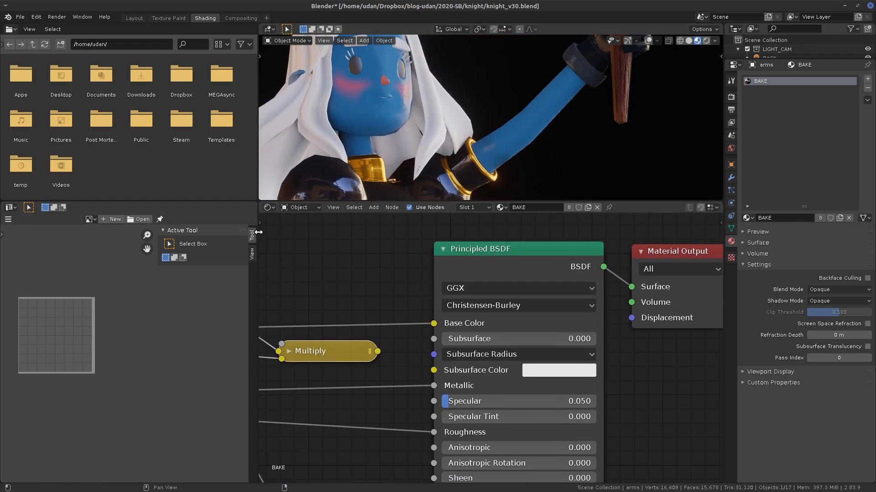
drag(258, 236, 101, 246)
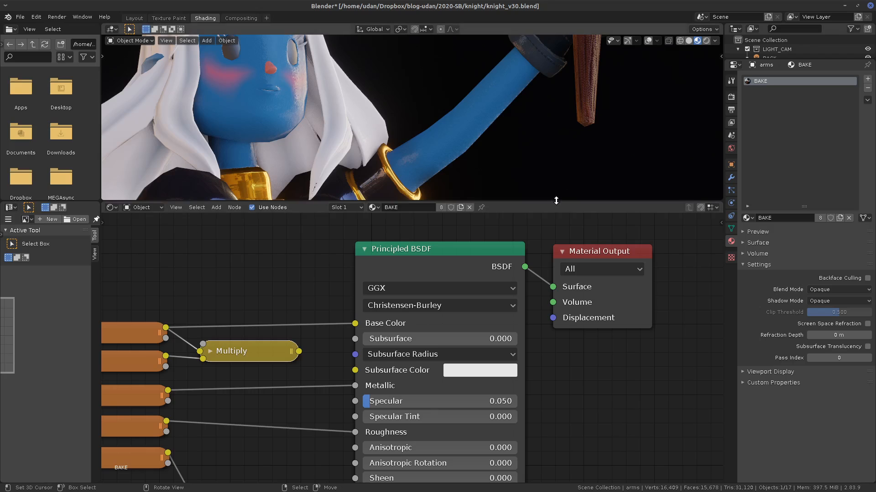
drag(553, 201, 543, 222)
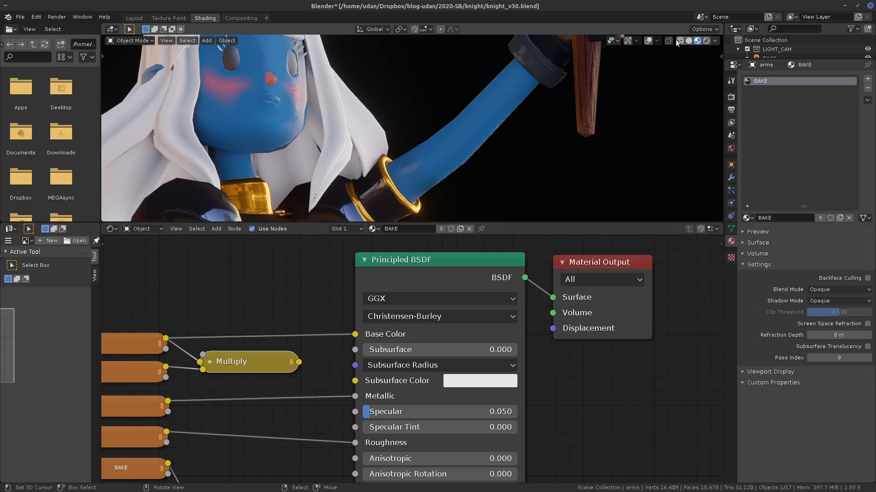
click(648, 40)
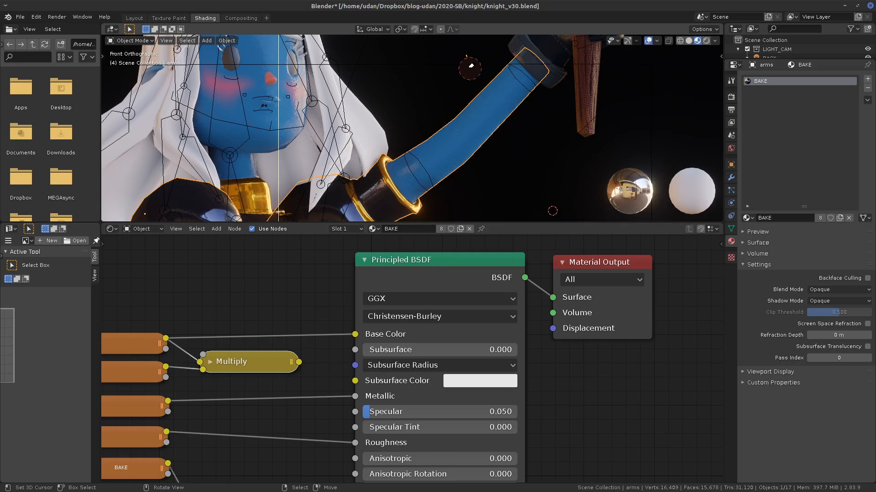
Step: Sketch freehand annotation strokes over the raised forearm to illustrate light scattering, and erase them
mouse_move(515, 109)
mouse_down()
mouse_move(550, 103)
mouse_move(482, 97)
mouse_move(465, 118)
mouse_up()
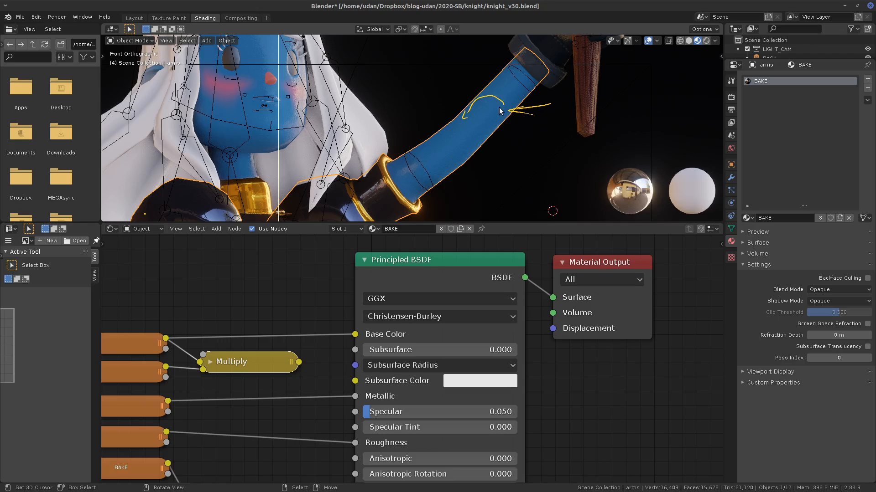
mouse_move(503, 107)
mouse_down()
mouse_move(480, 112)
mouse_move(477, 131)
mouse_up()
mouse_move(465, 118)
mouse_down()
mouse_move(429, 114)
mouse_move(432, 121)
mouse_up()
mouse_move(412, 121)
ctrl+mouse_down()
mouse_move(506, 112)
mouse_move(510, 100)
ctrl+mouse_up()
Step: Set the Subsurface value of the BAKE material's Principled BSDF to 1
click(420, 349)
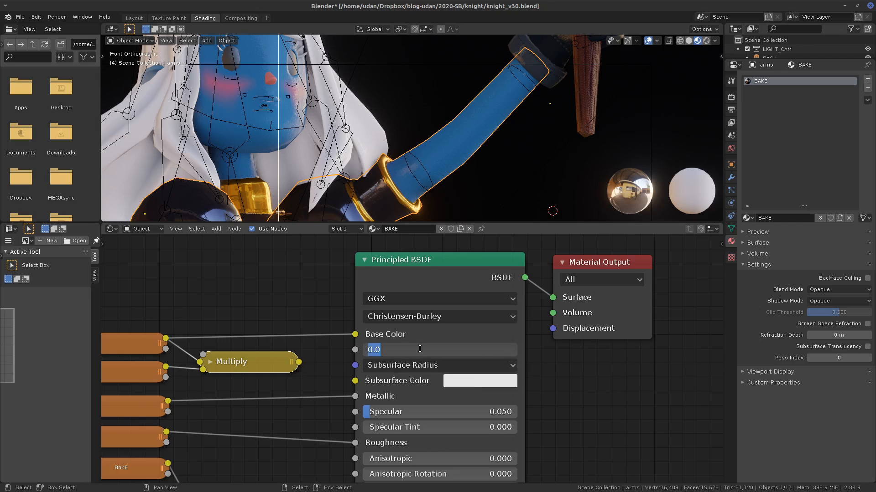
text(1)
key(Return)
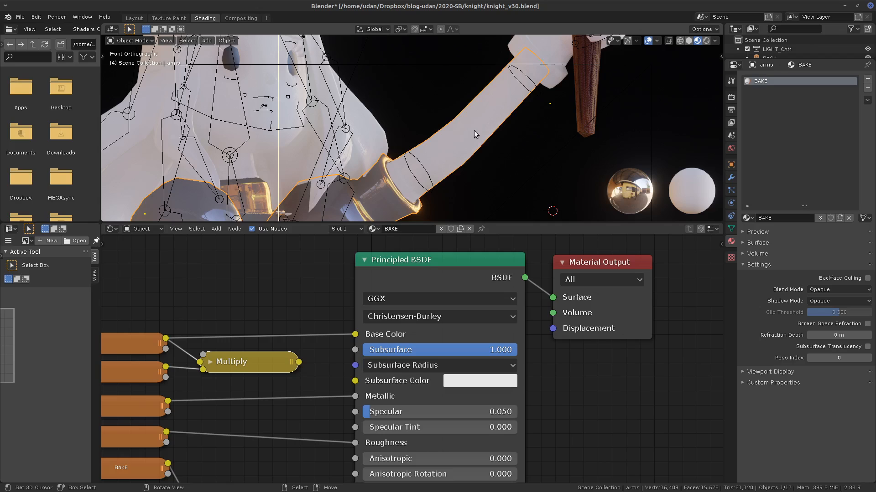
Step: Change the Principled BSDF's Subsurface Color from shade to shade until it is a saturated yellowish orange
click(489, 379)
drag(500, 252, 488, 265)
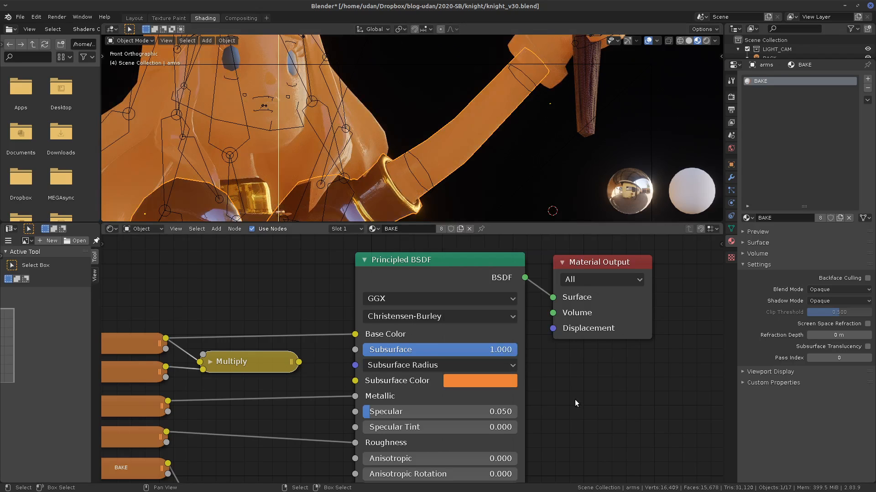
click(495, 379)
click(487, 273)
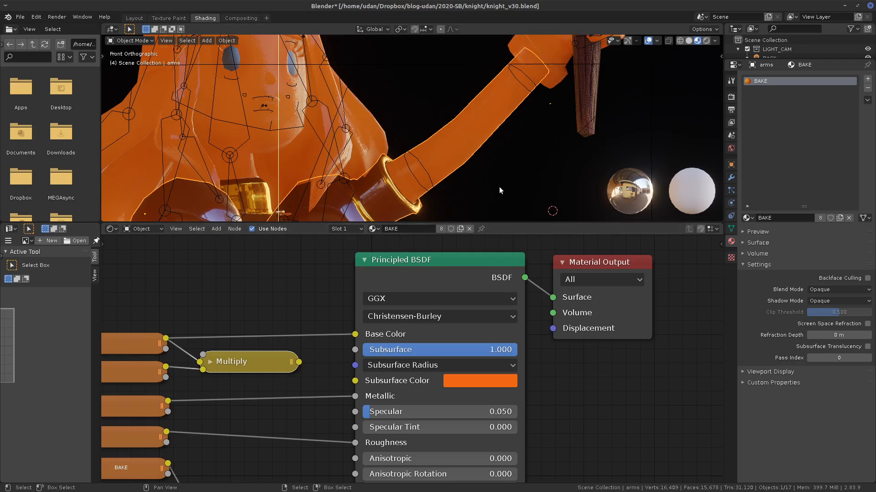
click(494, 380)
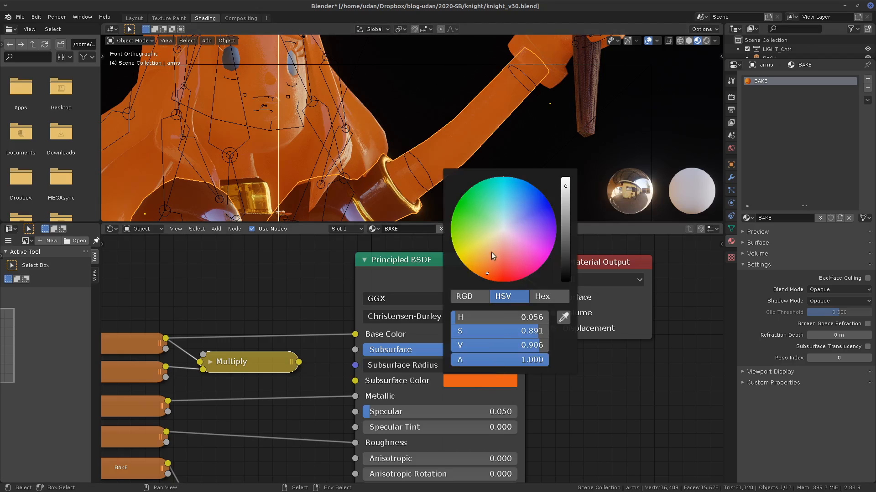
click(477, 270)
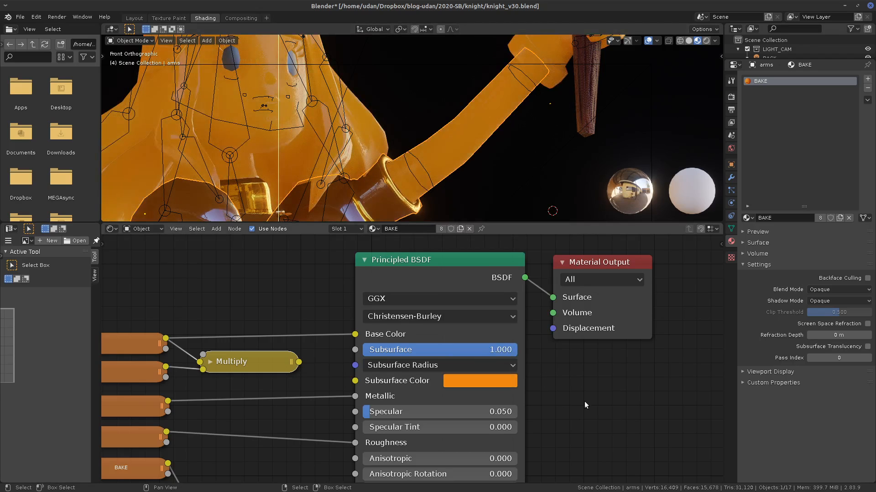
Step: Reduce the Principled BSDF's Subsurface value to 0.1 and check the knight's face and arm
click(485, 349)
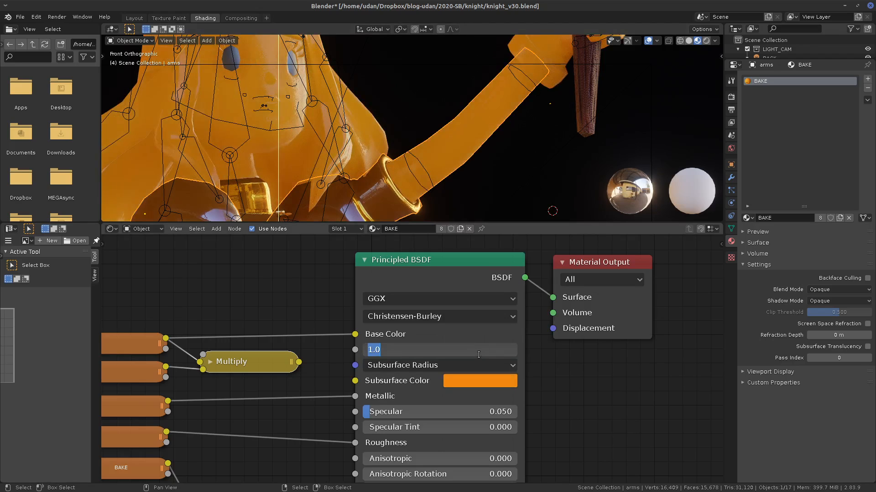
text(0.1)
key(Return)
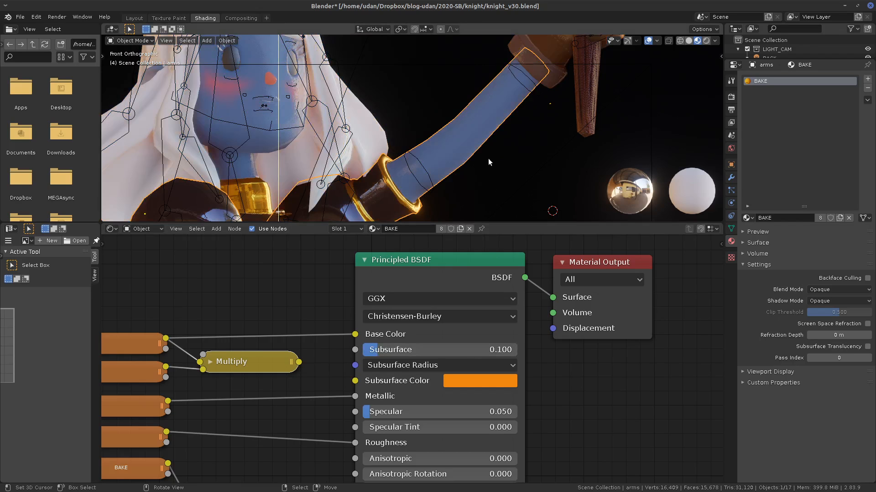
shift+middle_drag(507, 168, 541, 217)
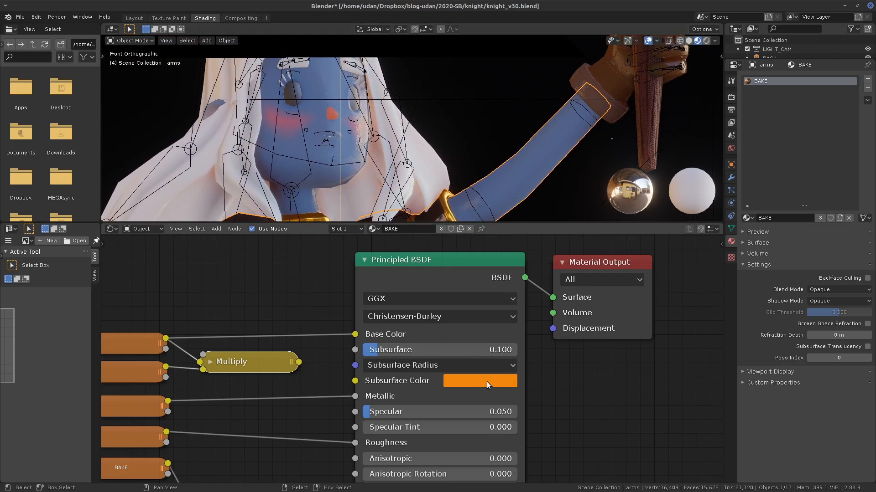
Step: Set the Principled BSDF's Subsurface Color to an orange-red with H 0.017, S 0.833 and V 0.906
click(515, 382)
drag(494, 271, 499, 273)
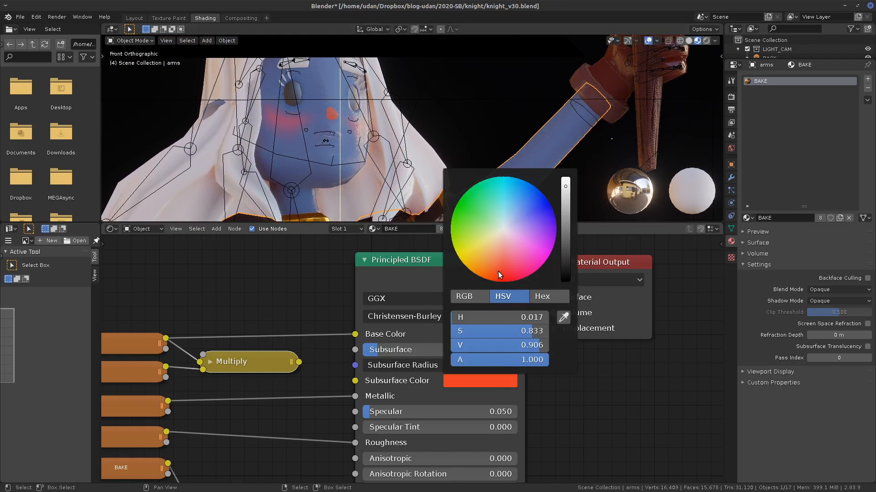
middle_drag(508, 163, 559, 209)
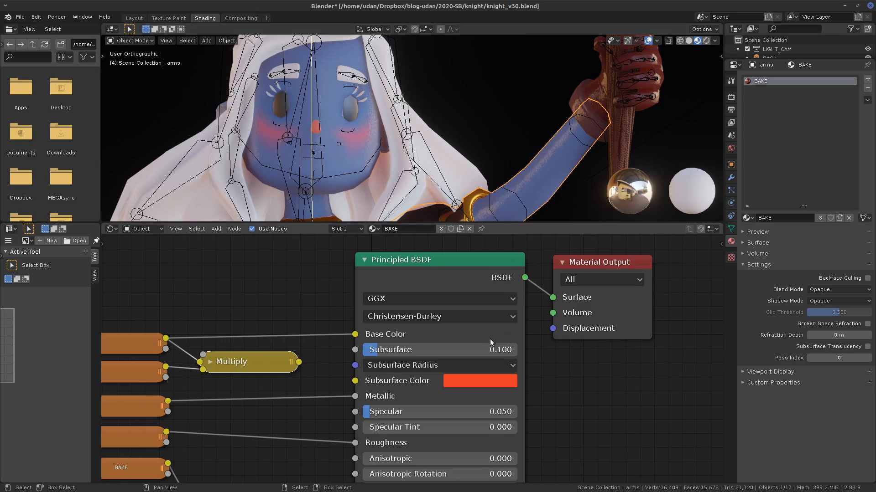
Step: Reduce the Principled BSDF's Subsurface value to 0.05 and check the knight's face and raised arm
drag(377, 352, 360, 363)
middle_drag(502, 385, 543, 386)
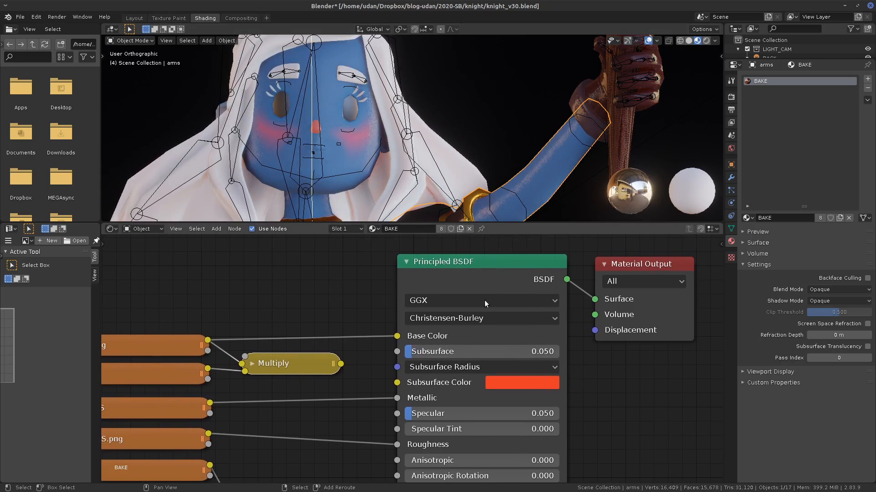
scroll(471, 193, up, 2)
scroll(471, 194, down, 5)
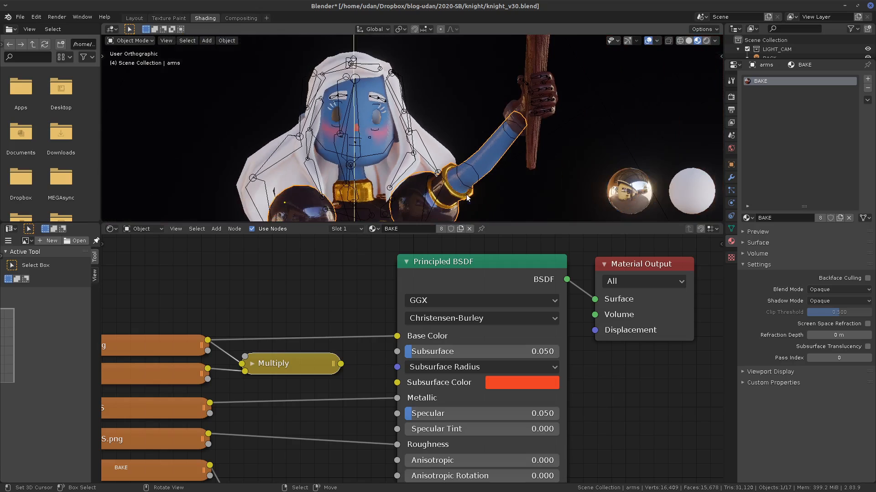
shift+middle_drag(494, 106, 495, 150)
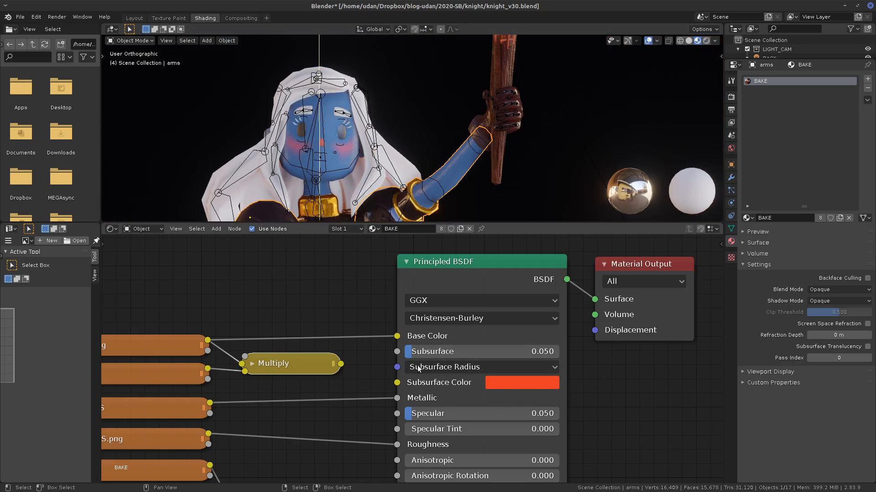
Step: Set the BAKE material's Subsurface value to 0 and its Subsurface Color to a pale cream
drag(417, 355, 406, 354)
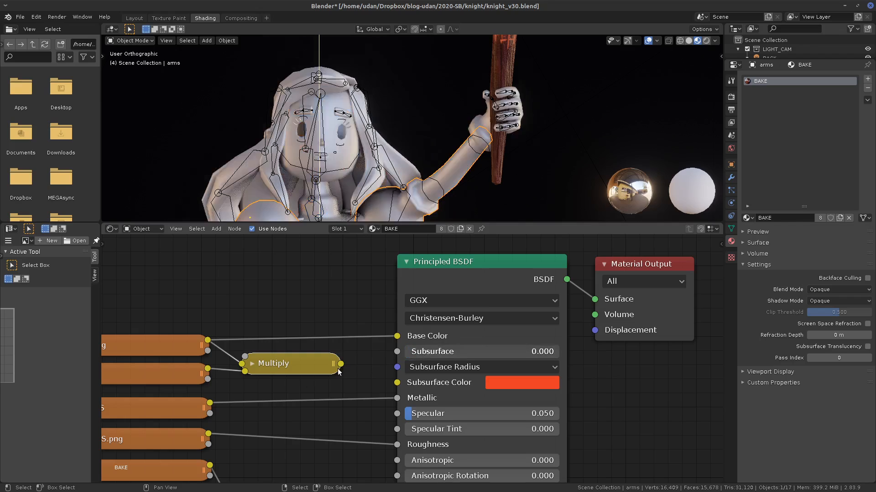
click(541, 383)
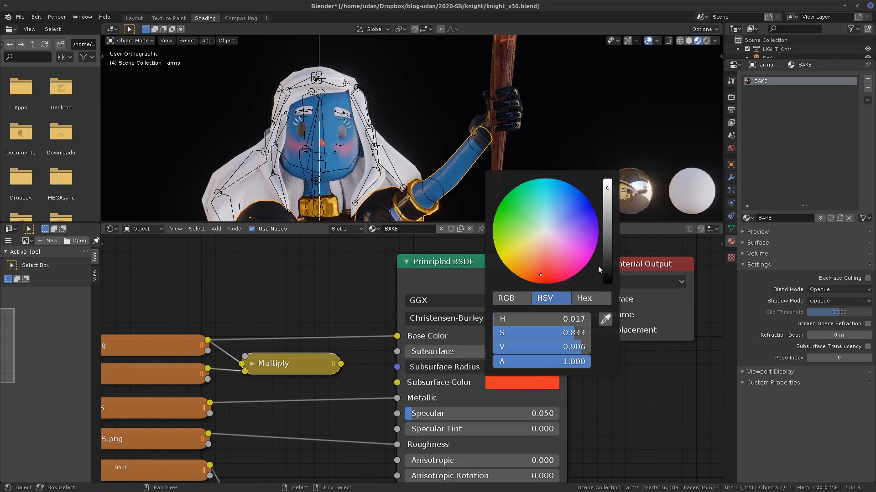
click(542, 244)
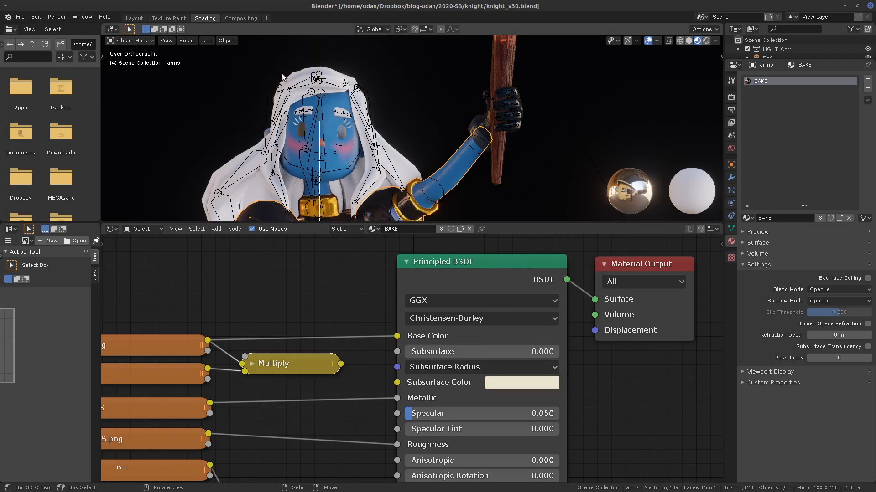
Step: Return to the Layout workspace, collapse the Subsurface Scattering settings and enable Screen Space Reflections for the Eevee render
click(135, 19)
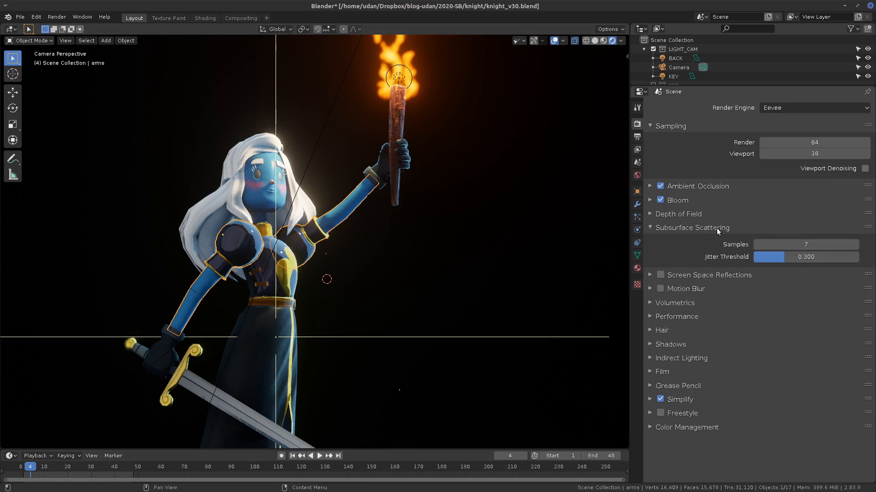
click(651, 228)
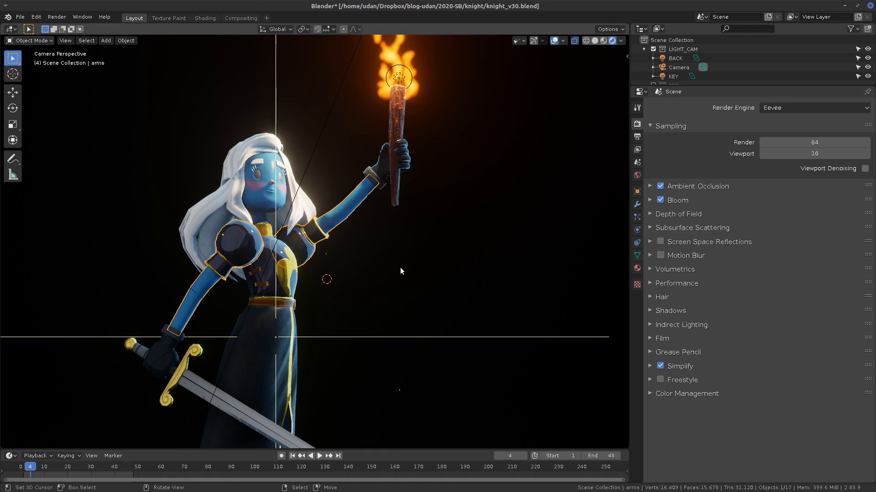
scroll(388, 262, up, 4)
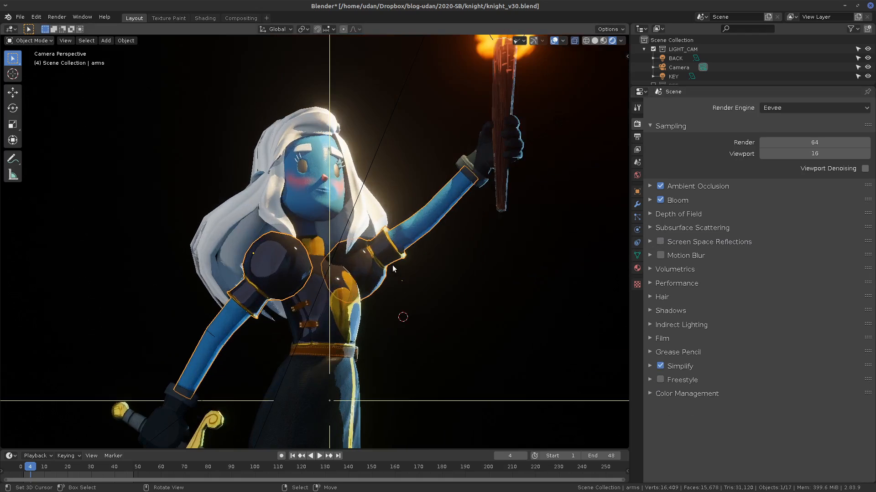
scroll(392, 265, up, 5)
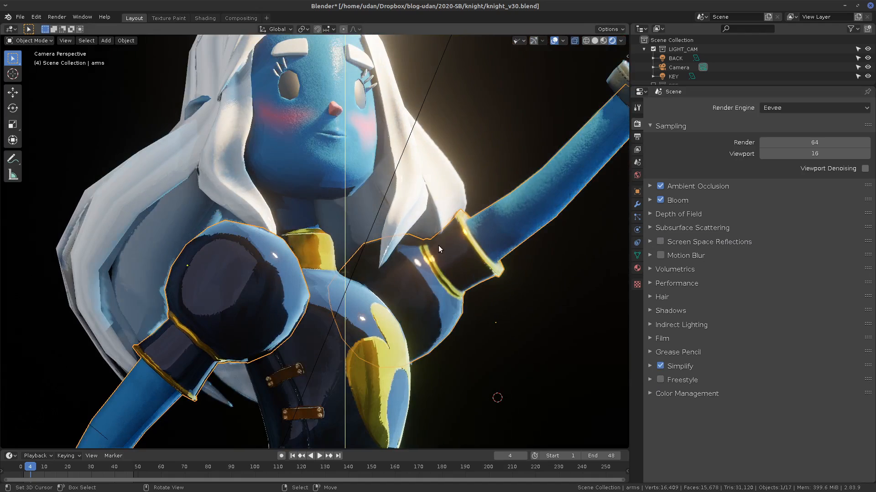
key(KP_0)
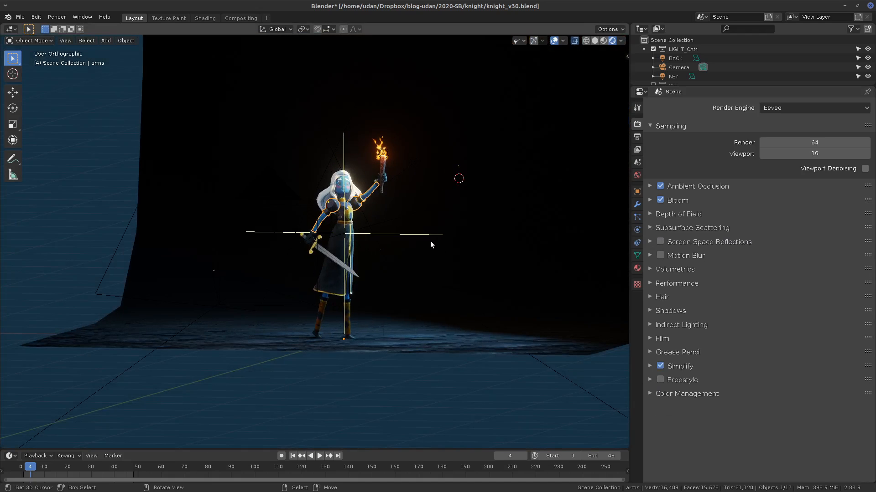
scroll(426, 239, up, 10)
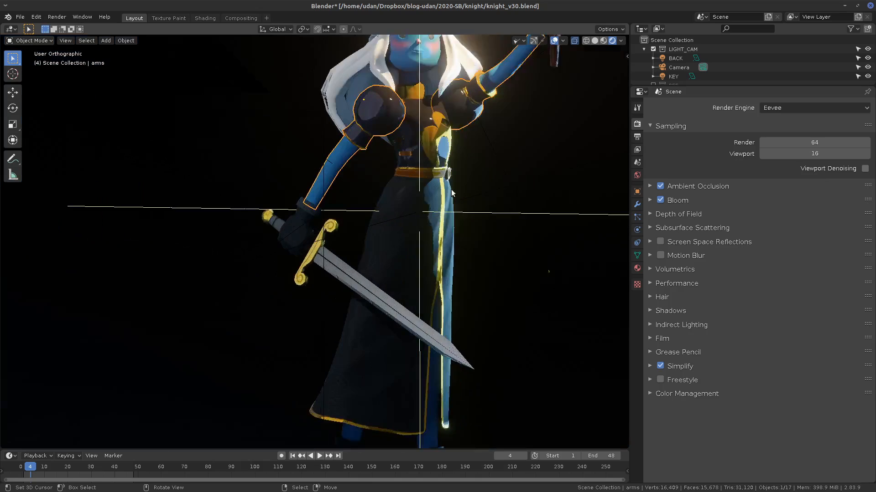
shift+middle_drag(519, 74, 398, 322)
scroll(401, 316, up, 2)
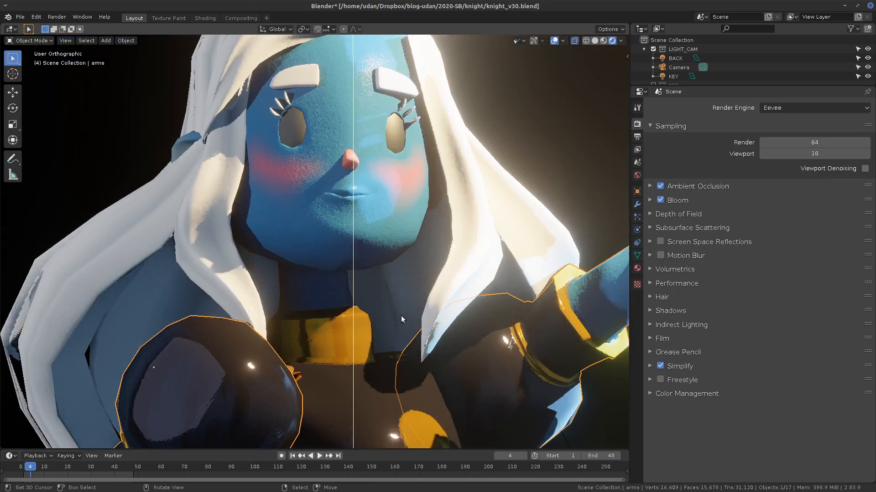
click(660, 242)
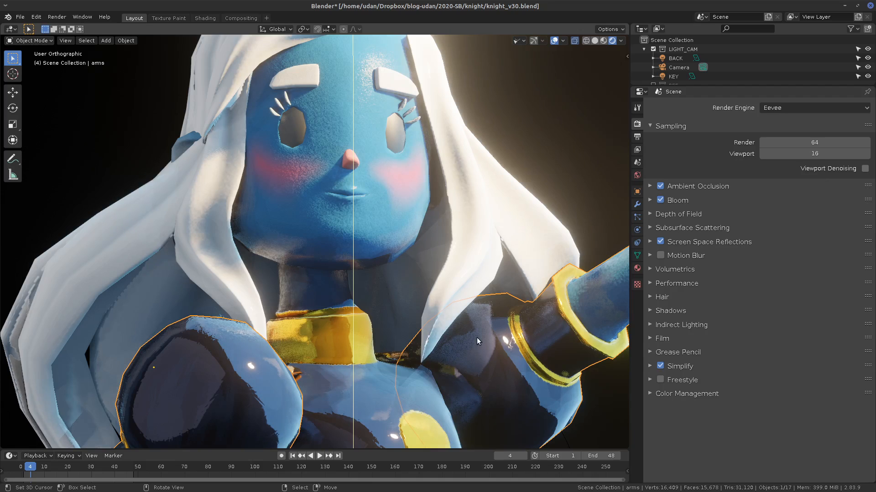
Step: Switch Screen Space Reflections off and on again to compare the reflections on the knight's neck and armor
click(205, 18)
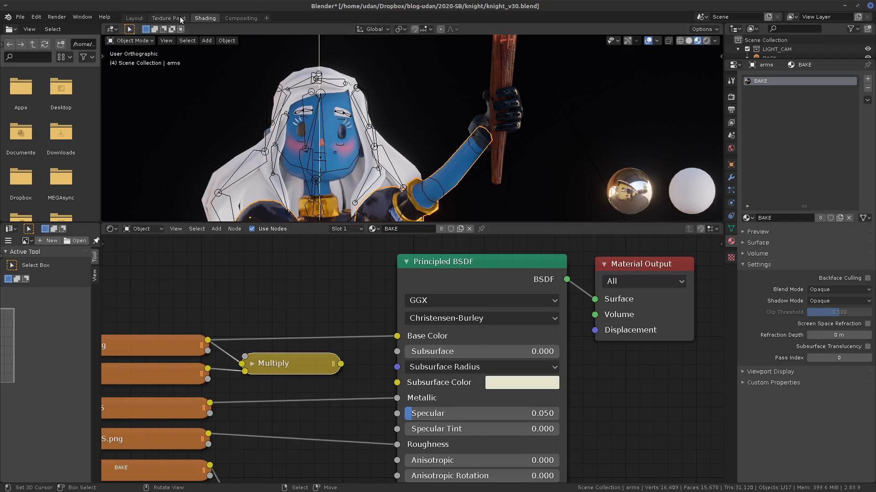
click(135, 18)
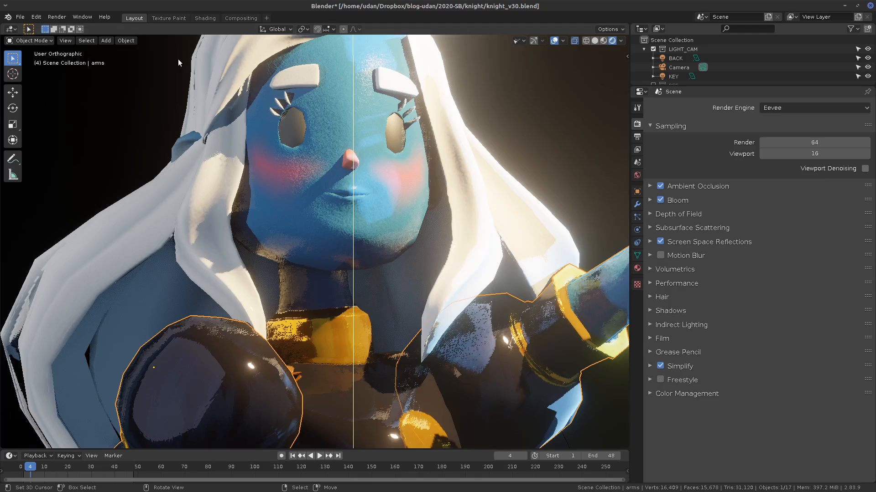
click(660, 242)
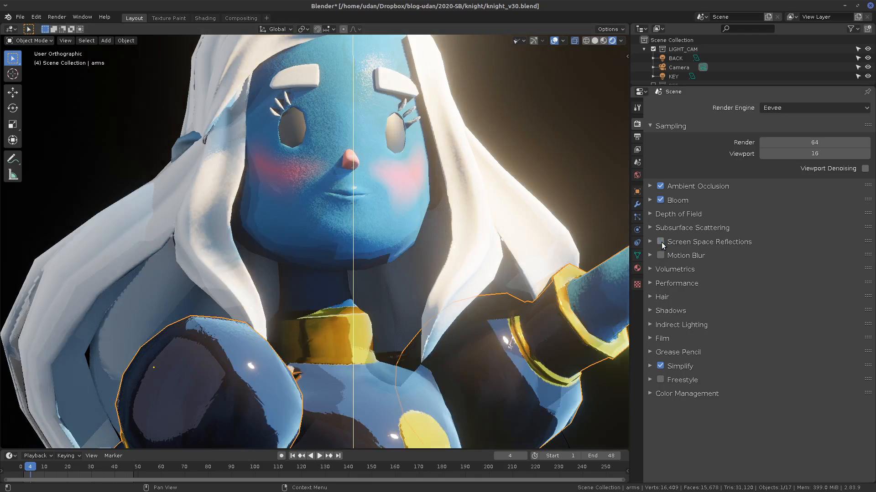
click(661, 242)
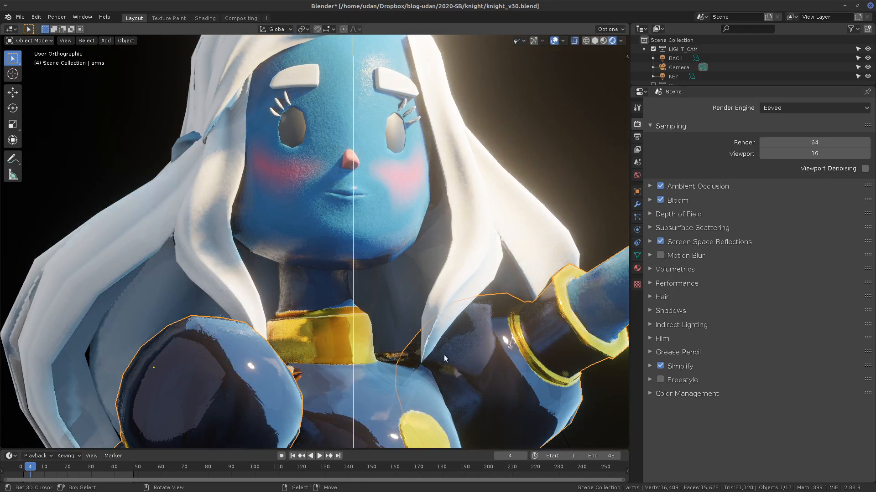
middle_drag(409, 318, 335, 393)
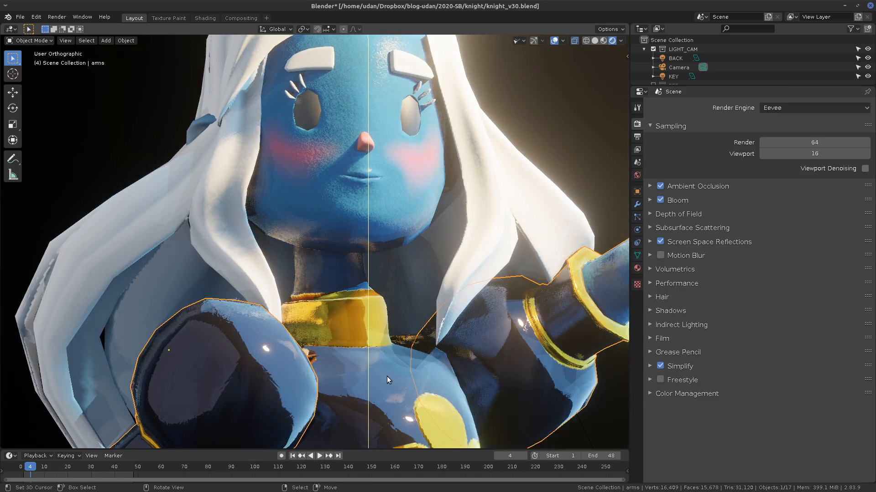
Step: Open the Motion Blur settings, try the effect on, switch it off again and collapse the section
click(667, 256)
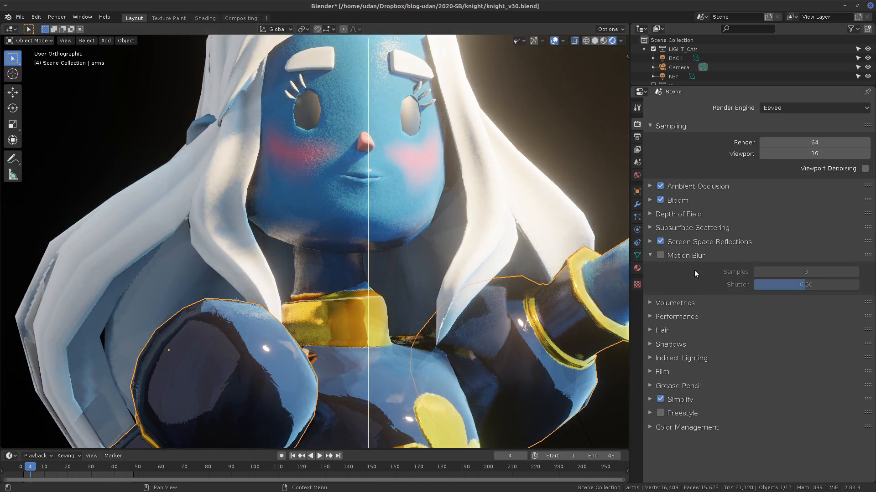
click(661, 255)
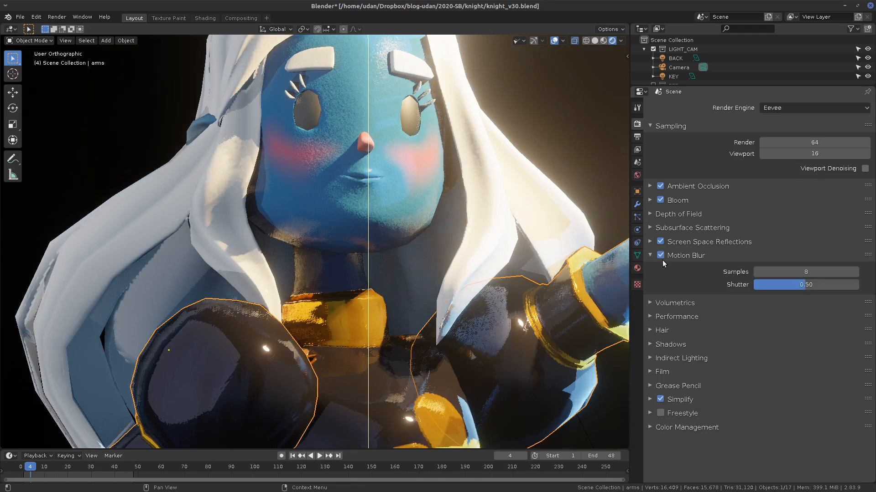
click(660, 255)
click(650, 256)
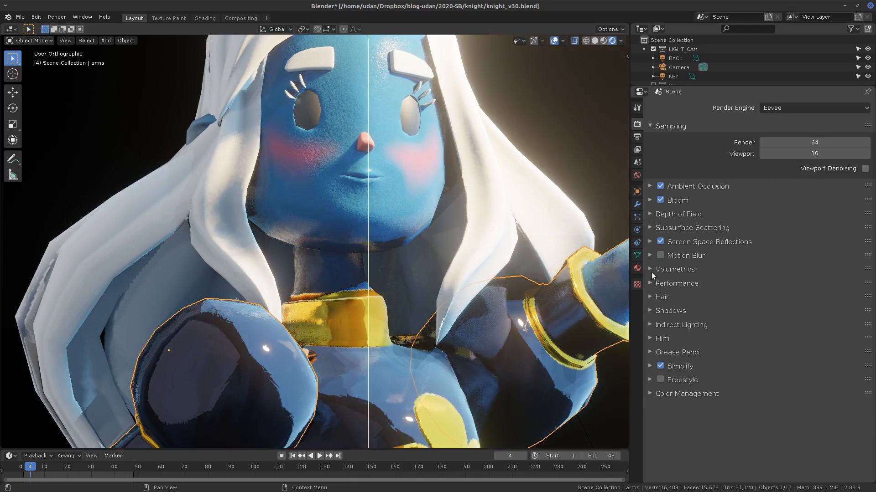
Step: Expand the Volumetrics, Performance, Hair and Shadows sections of the Eevee render settings
drag(651, 272, 544, 426)
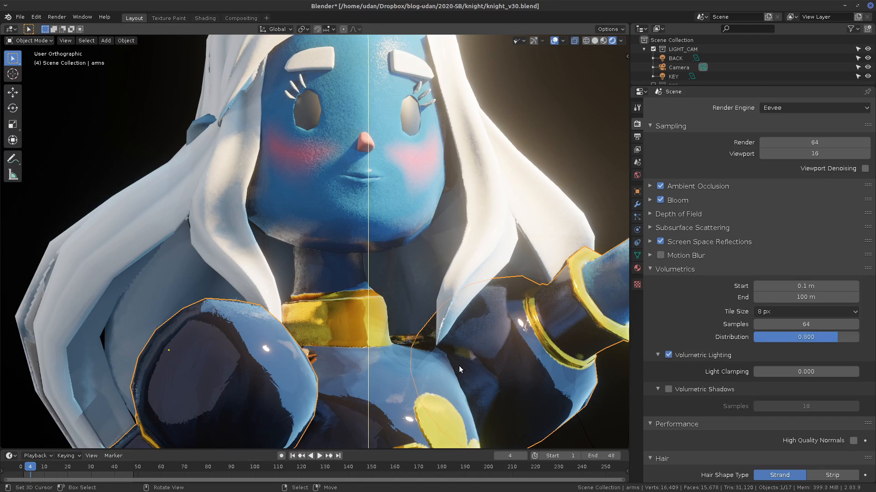
click(210, 19)
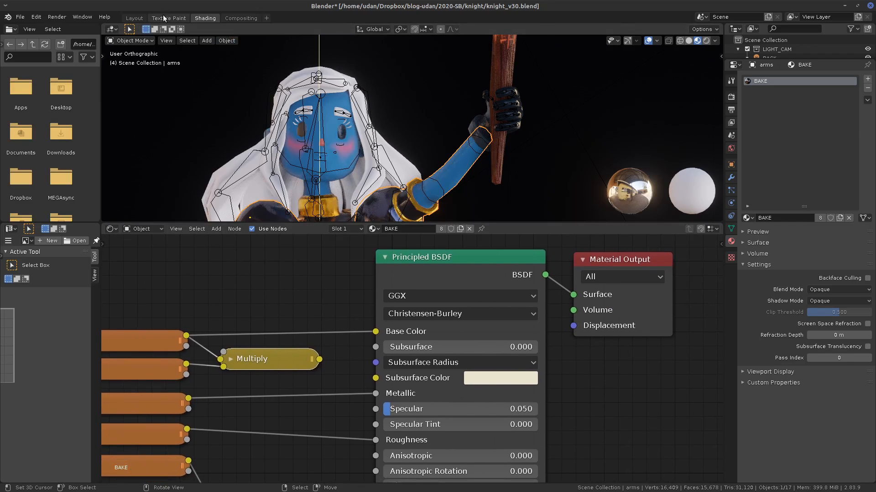
click(164, 17)
click(137, 19)
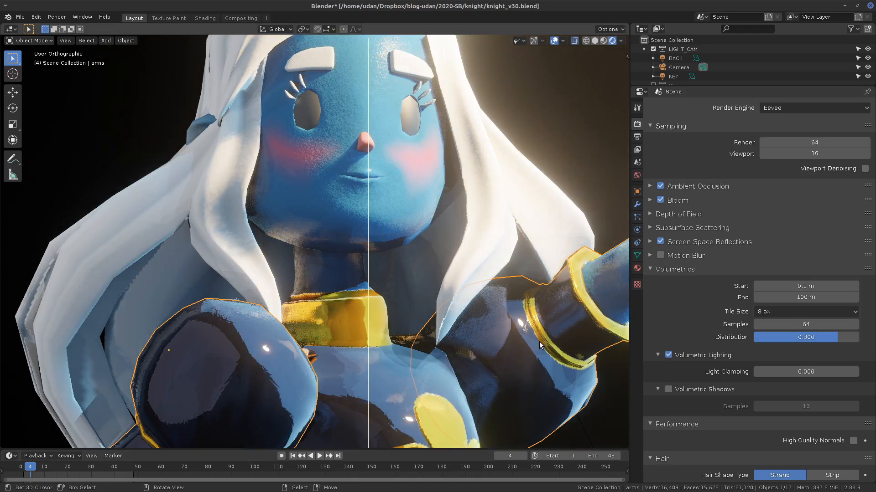
Step: Examine the knight's face, raised arm and flaming torch in the rendered view, and collapse the Volumetrics settings
middle_drag(521, 341, 461, 344)
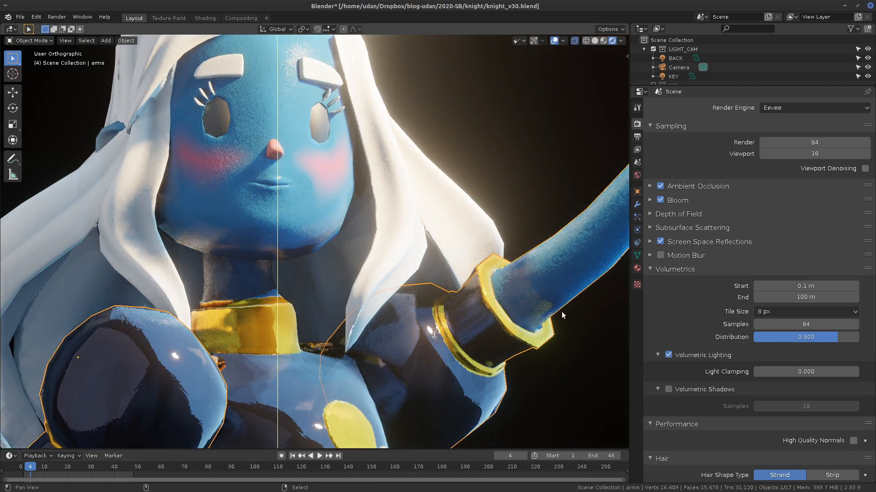
middle_drag(562, 311, 523, 360)
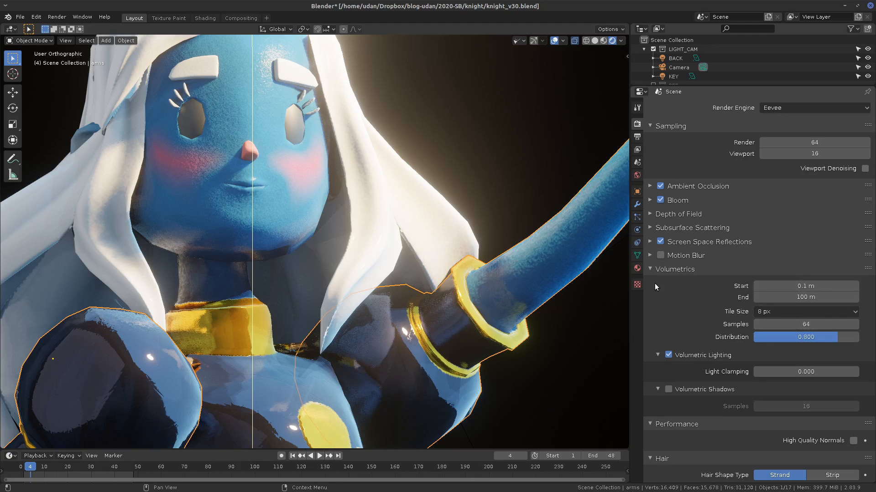
shift+middle_drag(589, 293, 527, 314)
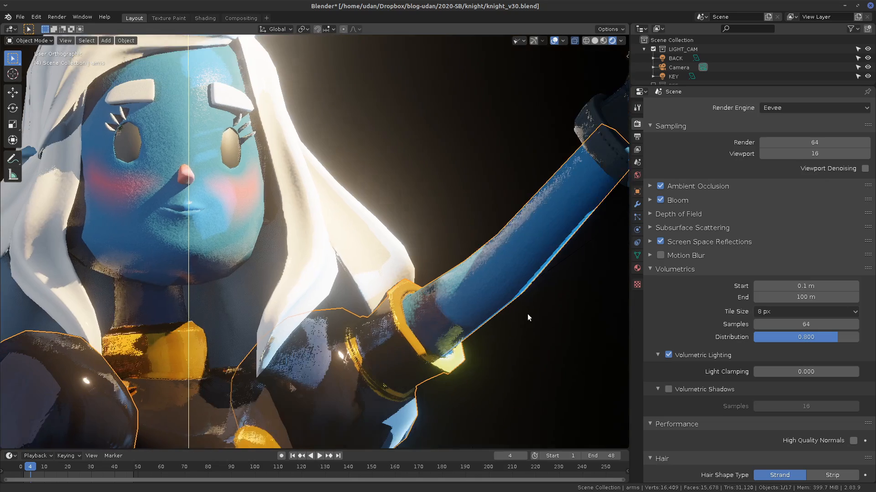
scroll(526, 327, down, 2)
scroll(526, 326, down, 3)
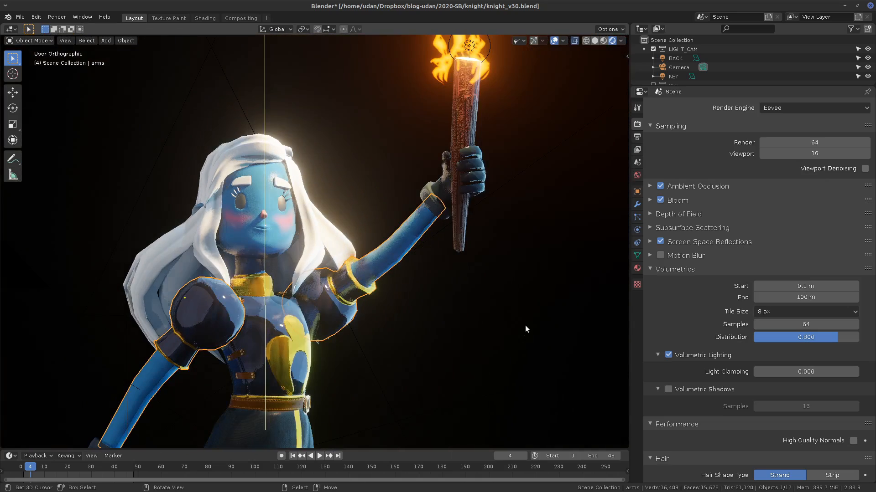
shift+middle_drag(517, 302, 520, 327)
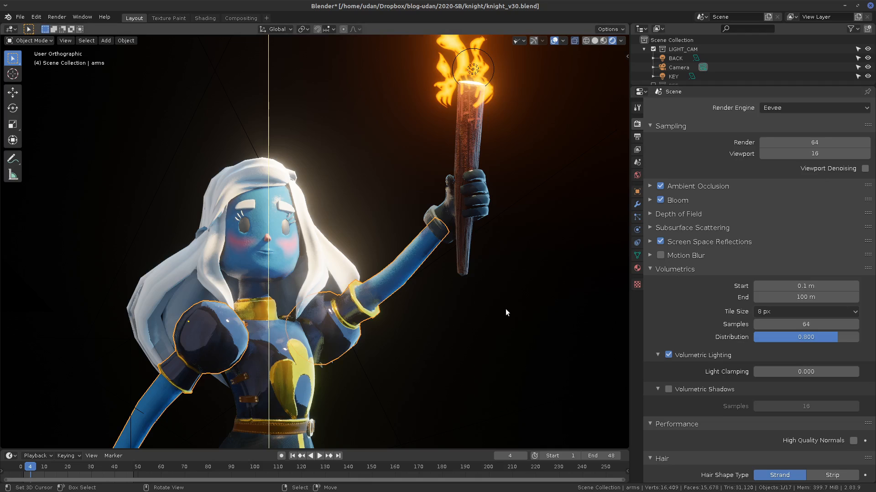
mouse_move(521, 291)
shift+middle_down()
mouse_move(510, 294)
mouse_move(518, 279)
shift+middle_up()
middle_drag(494, 308, 460, 316)
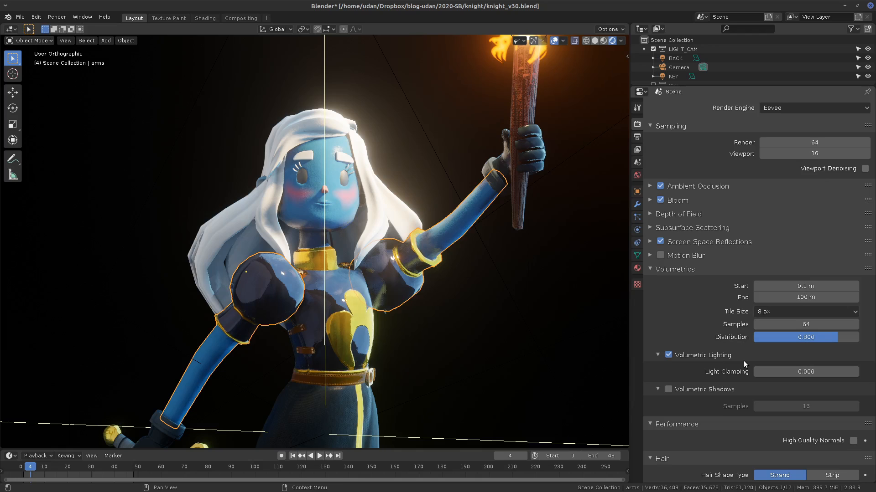
shift+middle_drag(554, 200, 516, 296)
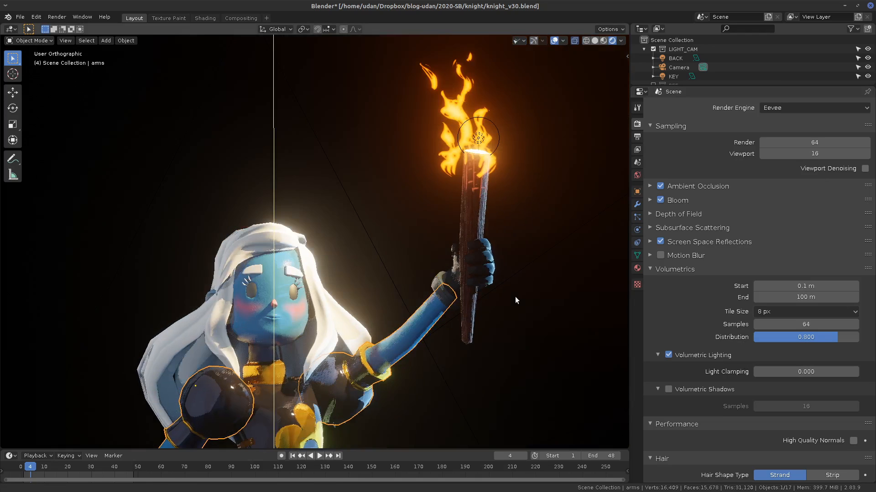
click(650, 272)
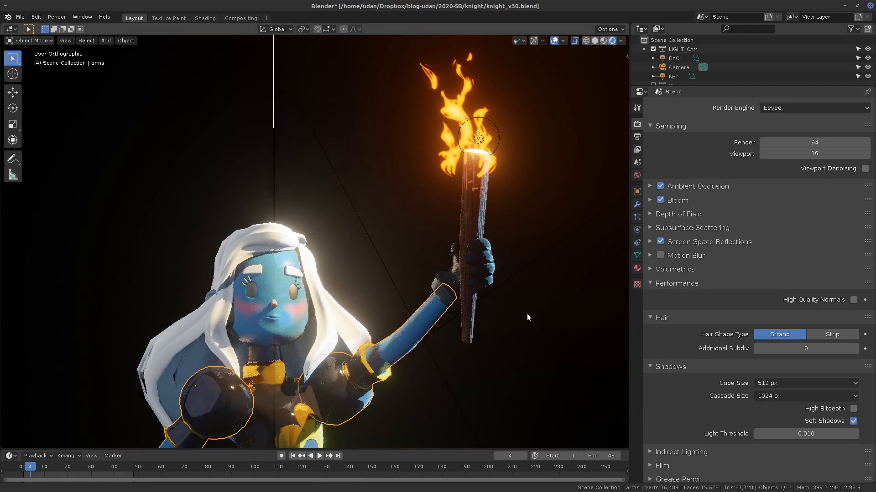
Step: Collapse the Performance section of the Eevee render settings
shift+middle_drag(527, 314, 515, 317)
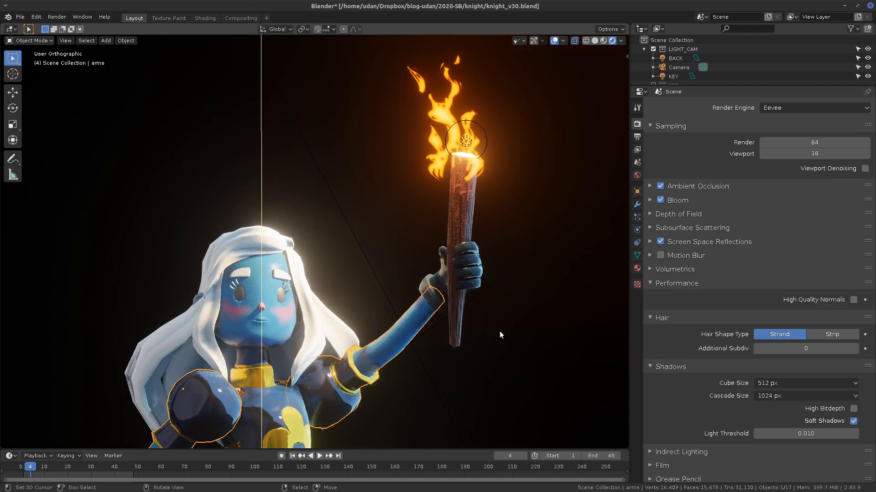
click(651, 283)
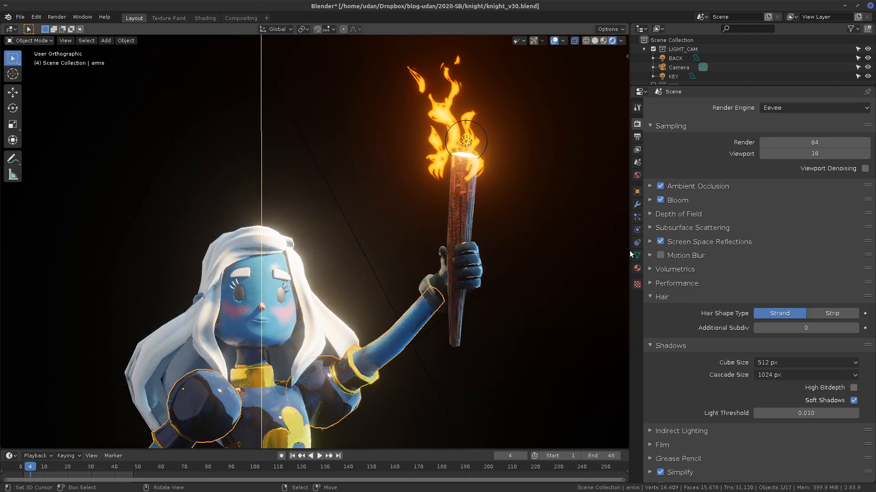
Step: Add a particle system of type Hair to the arms object and set its number to 100
click(637, 217)
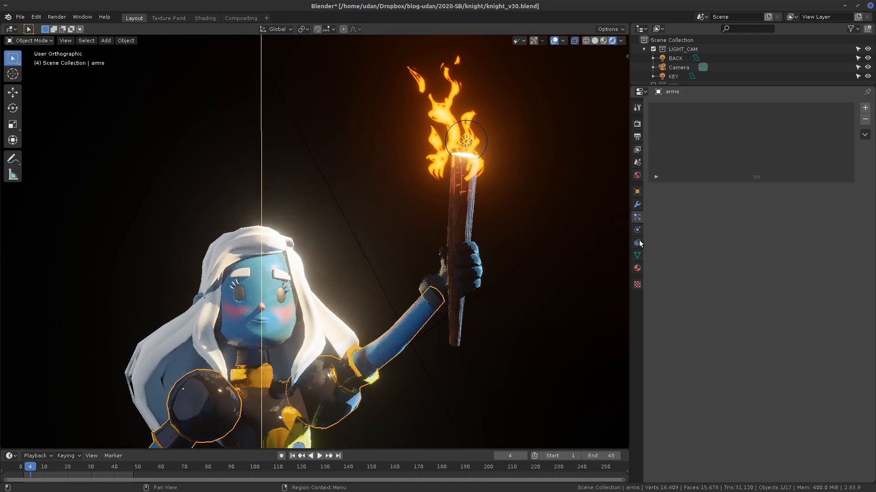
click(865, 110)
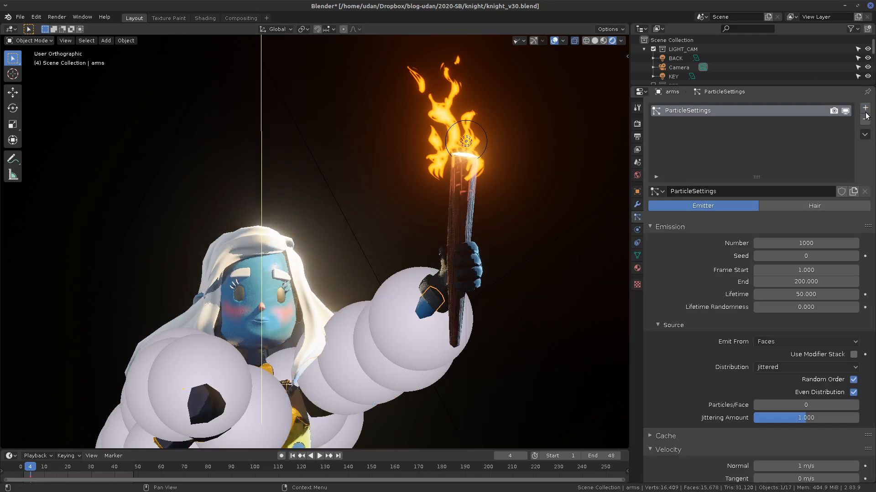
click(808, 205)
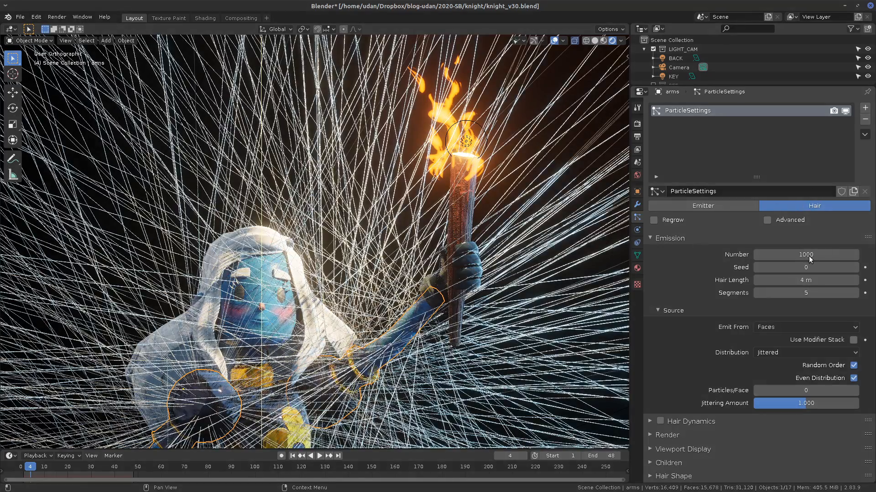
click(809, 256)
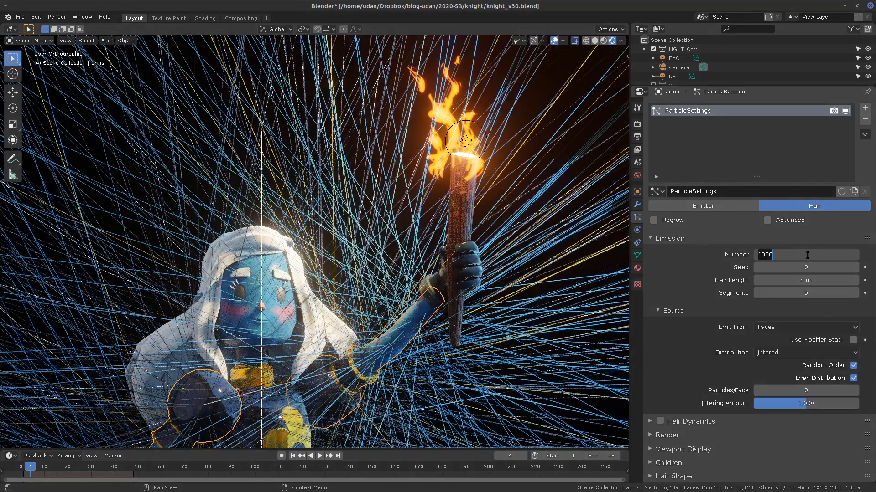
text(100)
key(Return)
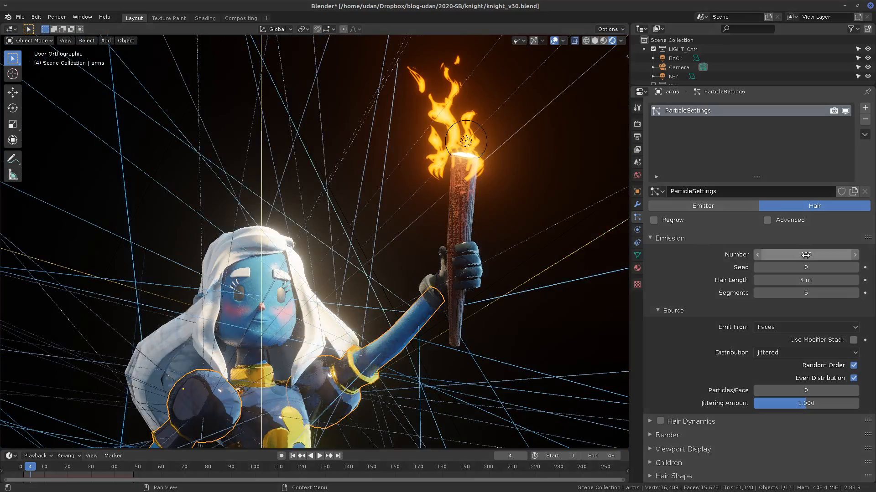
Step: Try hair lengths of 1 m, 0.04 m and 0.1 m for the hair particles on the arms
click(807, 280)
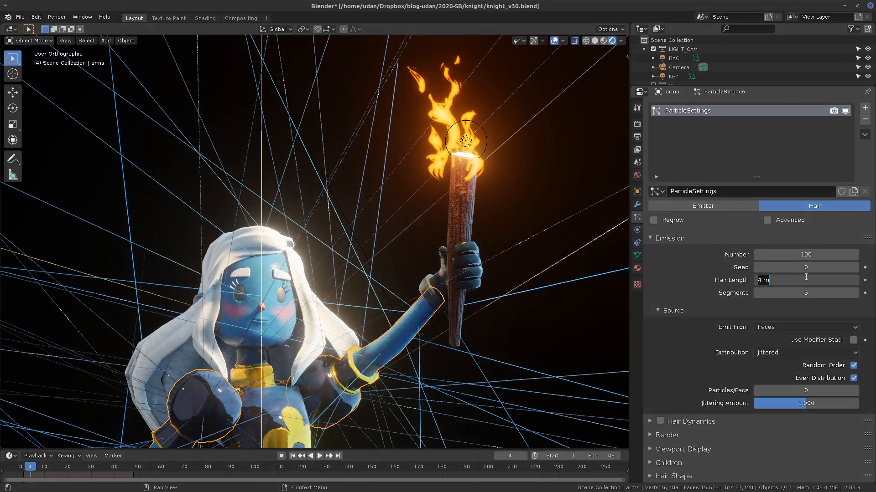
text(1)
key(Return)
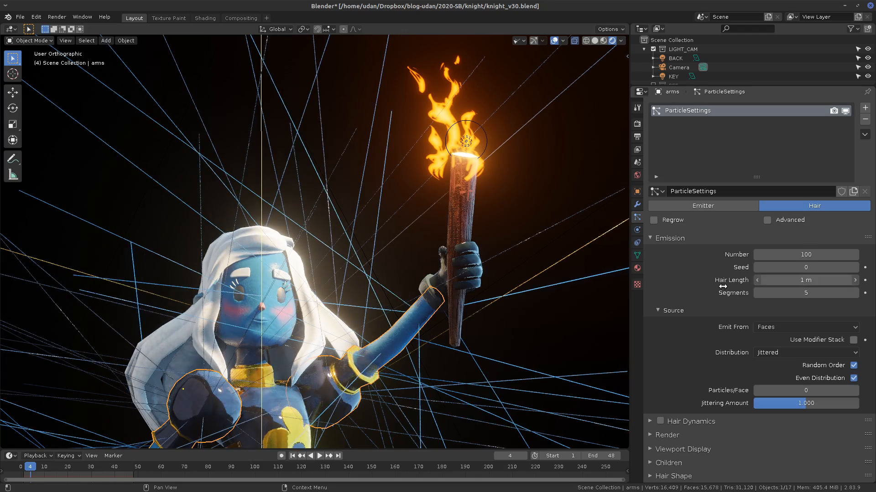
drag(723, 287, 616, 295)
click(809, 282)
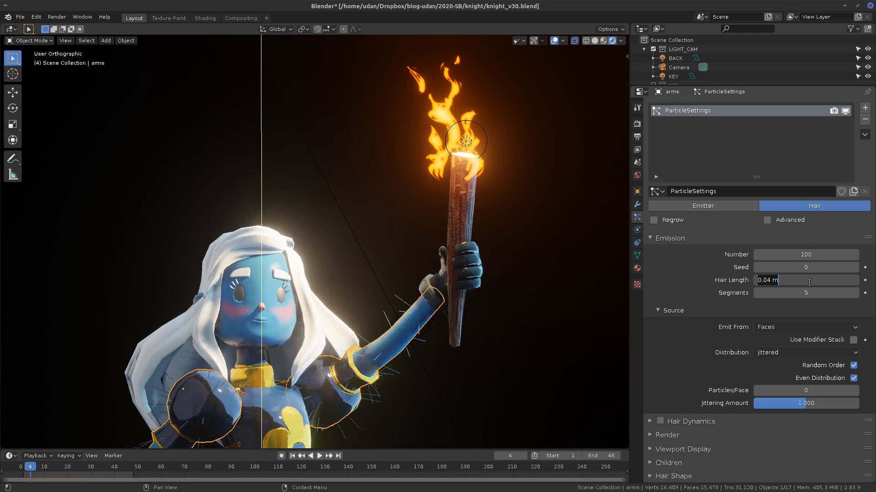
text(0.)
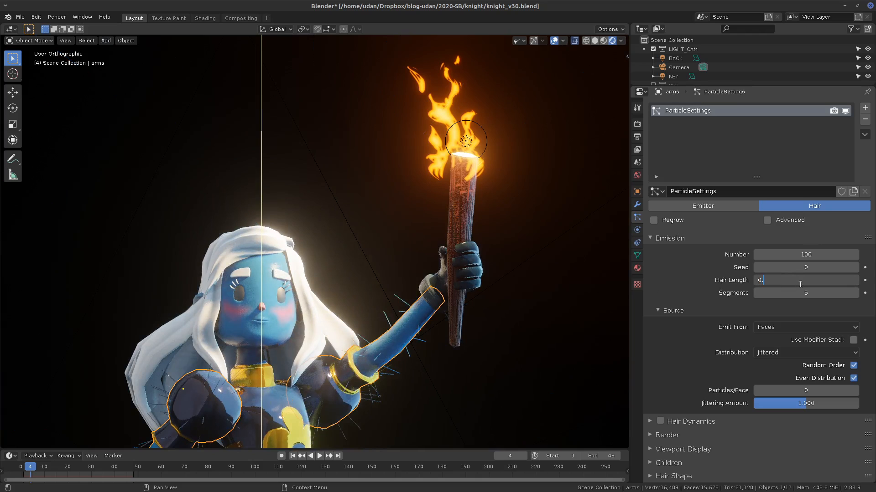
text(1)
key(Return)
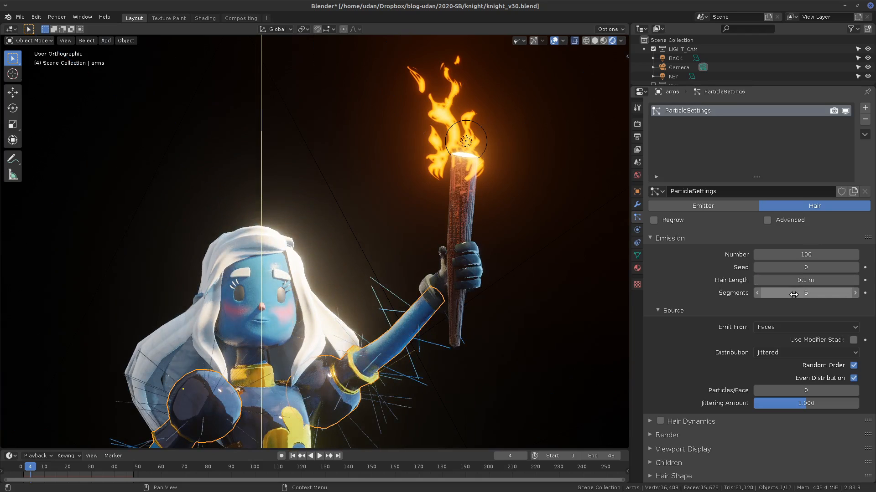
Step: Set the hair length of the arms' particles to 0.01 m and inspect the short hairs on the raised arm
click(794, 283)
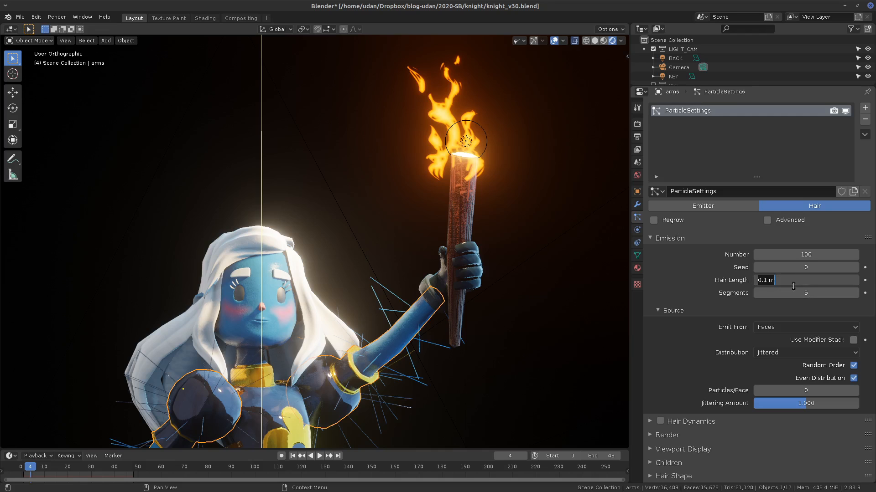
text(0.01)
key(Return)
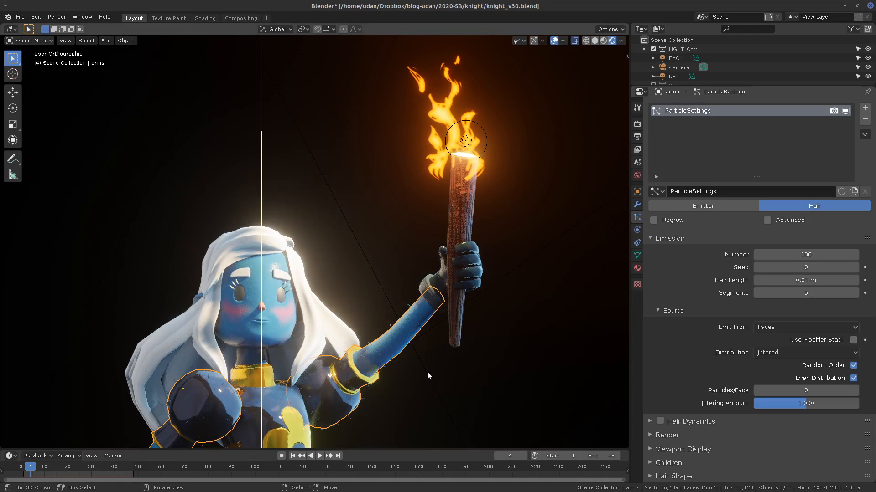
scroll(428, 372, up, 5)
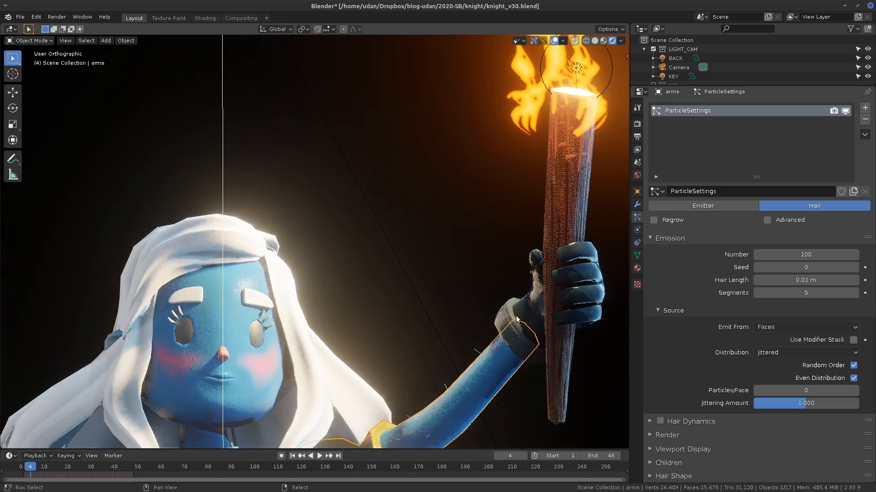
shift+middle_drag(516, 315, 489, 210)
scroll(490, 278, up, 2)
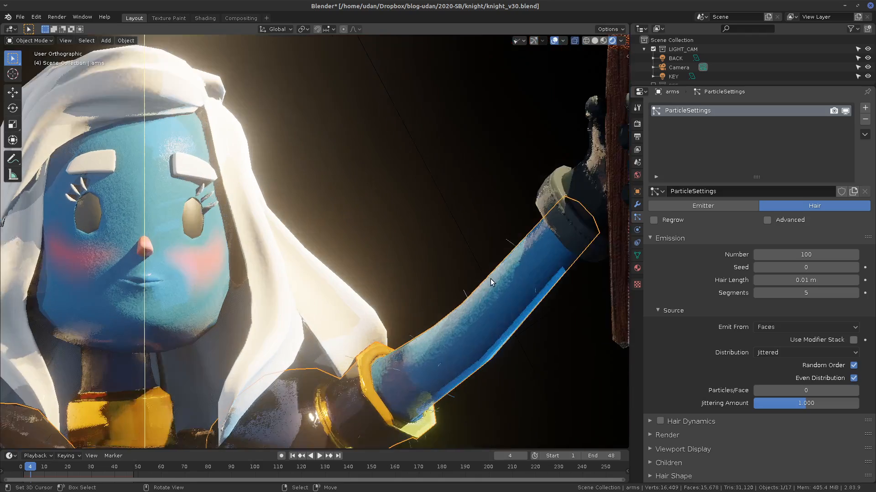
scroll(491, 278, up, 2)
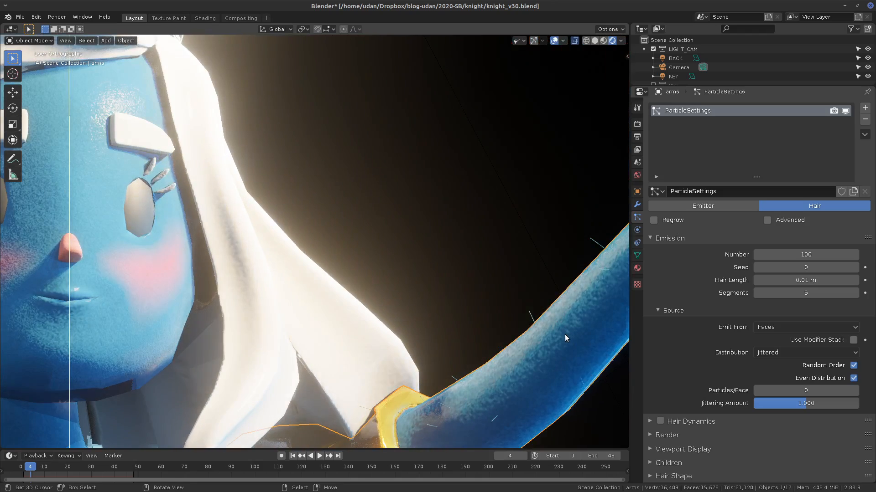
shift+middle_drag(573, 323, 500, 306)
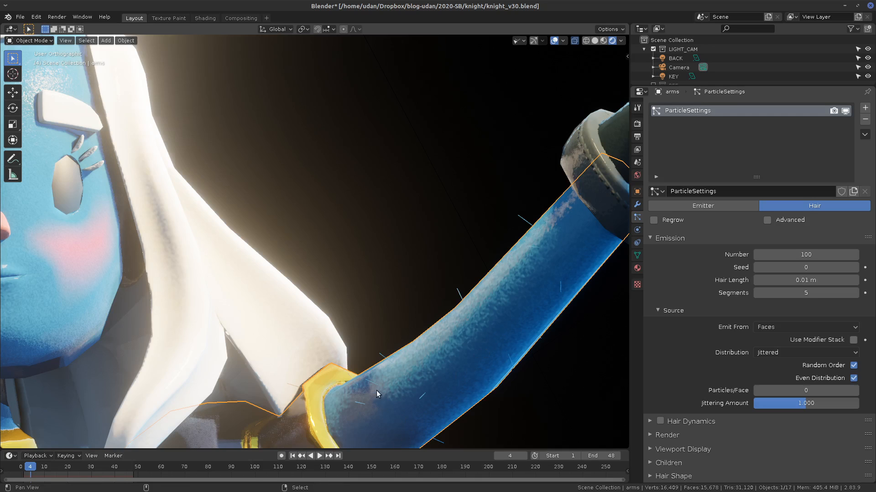
Step: Try a Hair particle system on the body object, then remove it again
shift+middle_drag(376, 390, 440, 87)
shift+middle_drag(401, 253, 399, 314)
click(382, 315)
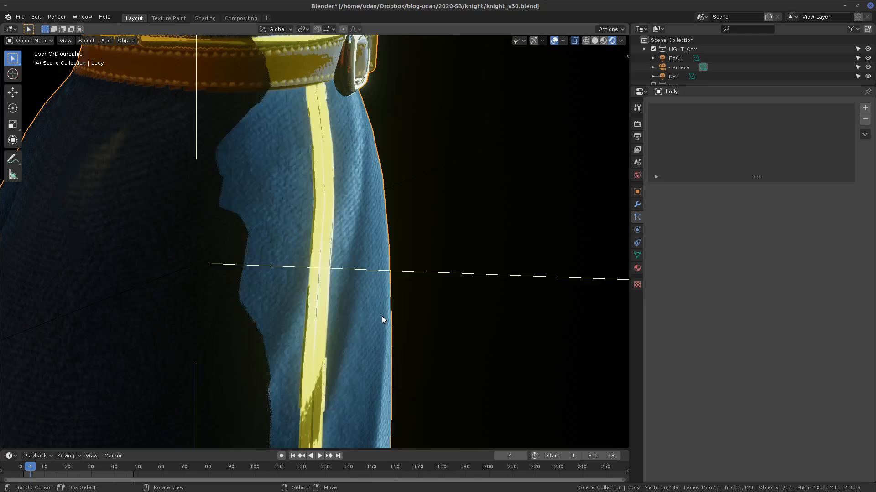
click(865, 107)
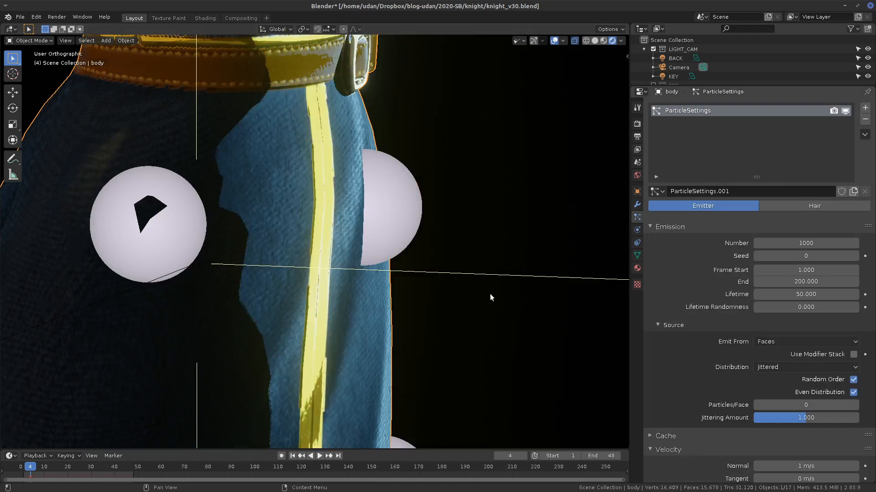
click(775, 207)
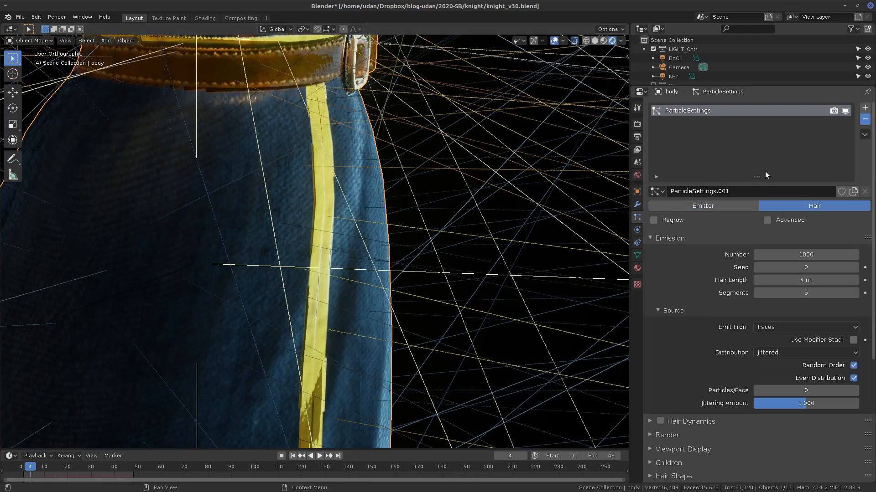
click(865, 119)
shift+middle_drag(479, 223, 444, 347)
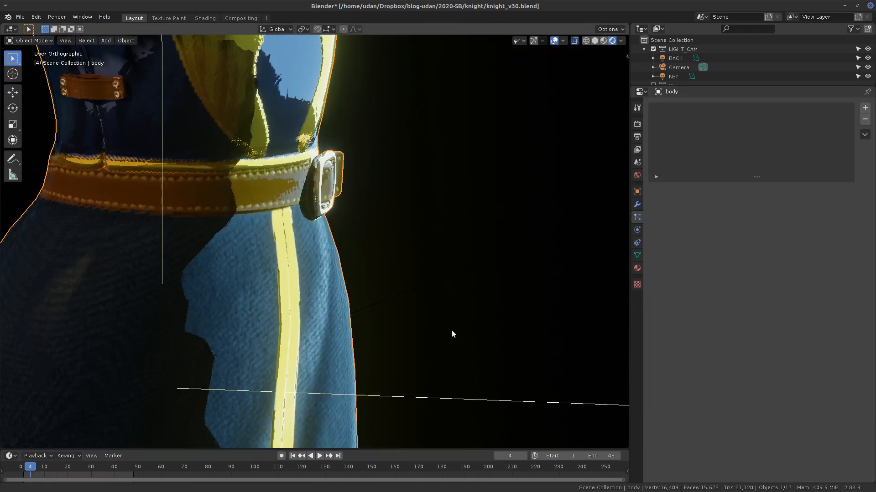
Step: Select the arms object and remove its hair particle system
scroll(454, 322, down, 3)
scroll(455, 318, down, 4)
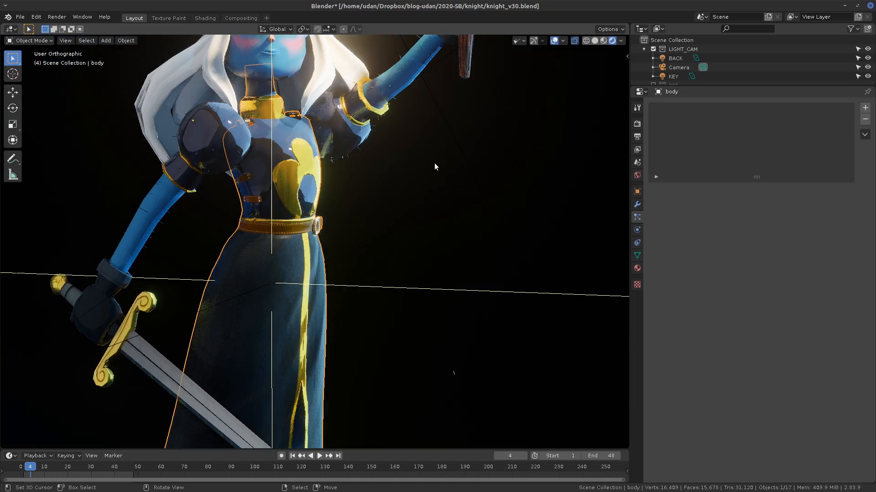
shift+middle_drag(422, 97, 414, 243)
click(402, 227)
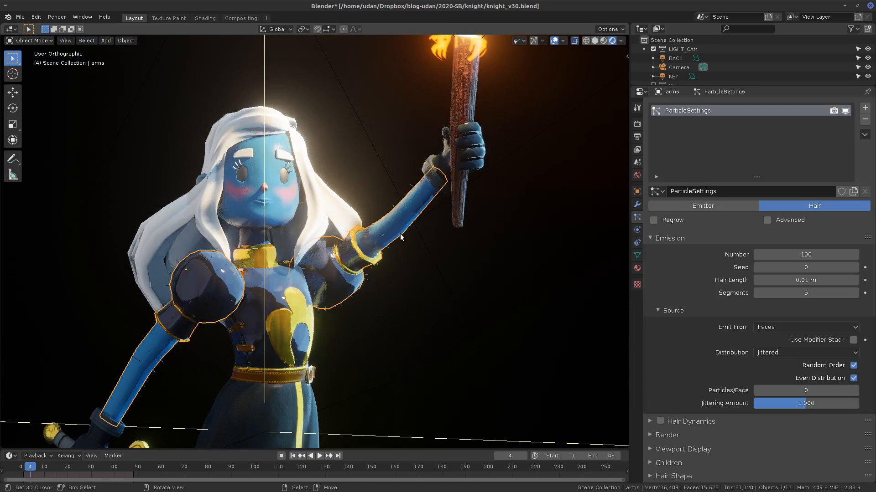
click(865, 120)
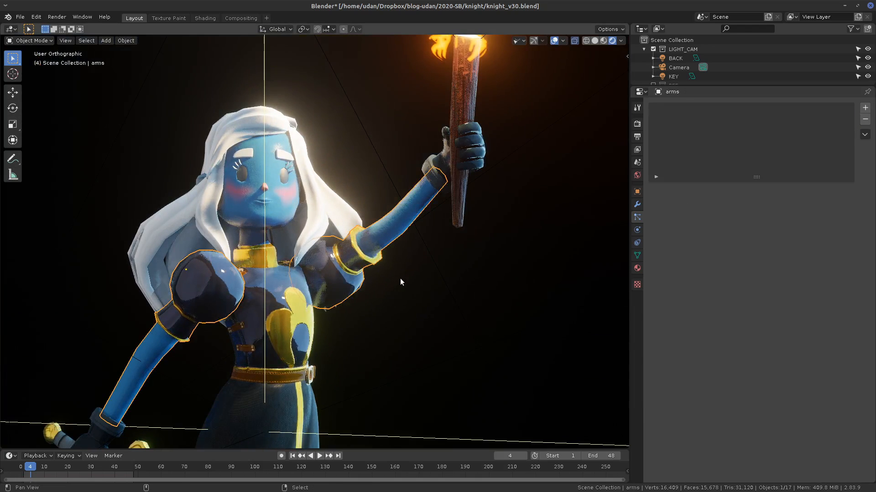
shift+middle_drag(403, 286, 410, 293)
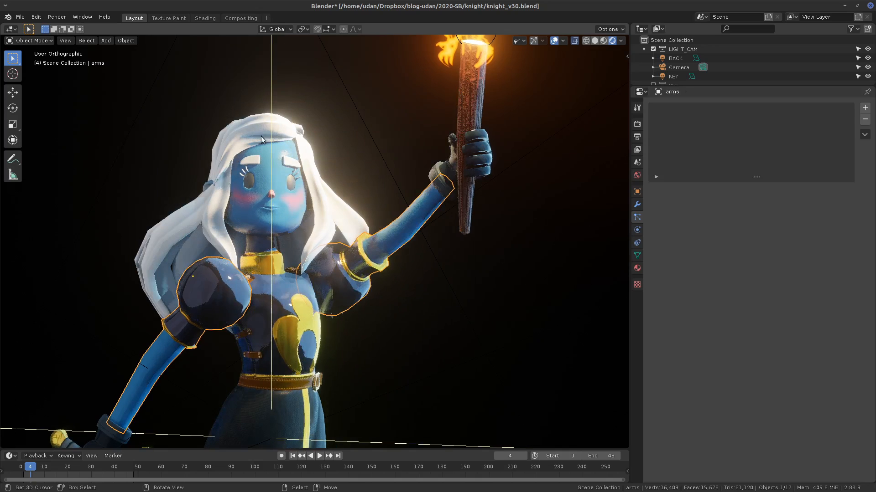
Step: Select the knight's hair mesh and return to the Eevee render settings
click(338, 207)
click(637, 109)
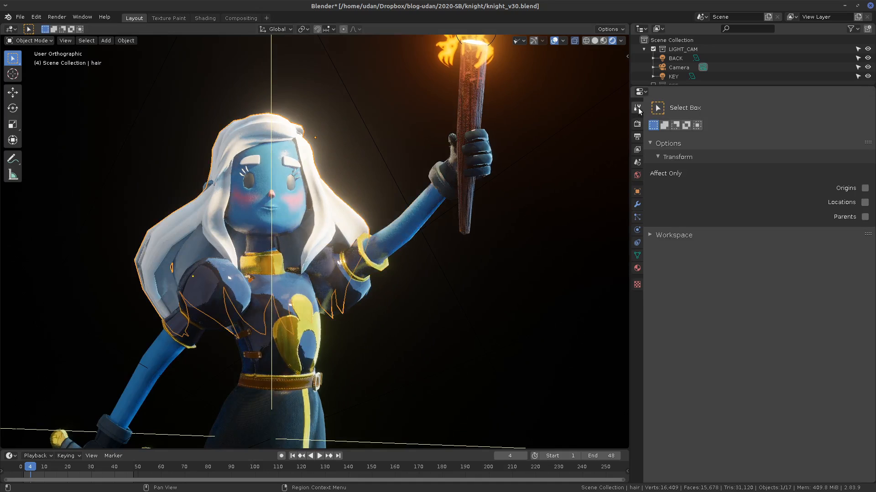
click(637, 123)
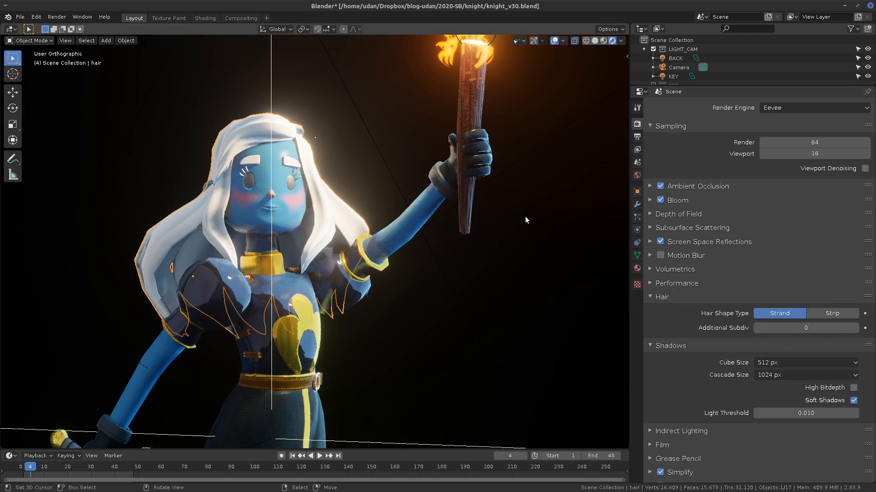
Step: Select the body object and add a new particle system of type Hair to it
mouse_move(349, 355)
shift+middle_down()
mouse_move(400, 289)
mouse_move(408, 256)
mouse_move(395, 308)
mouse_move(342, 344)
shift+middle_up()
click(337, 351)
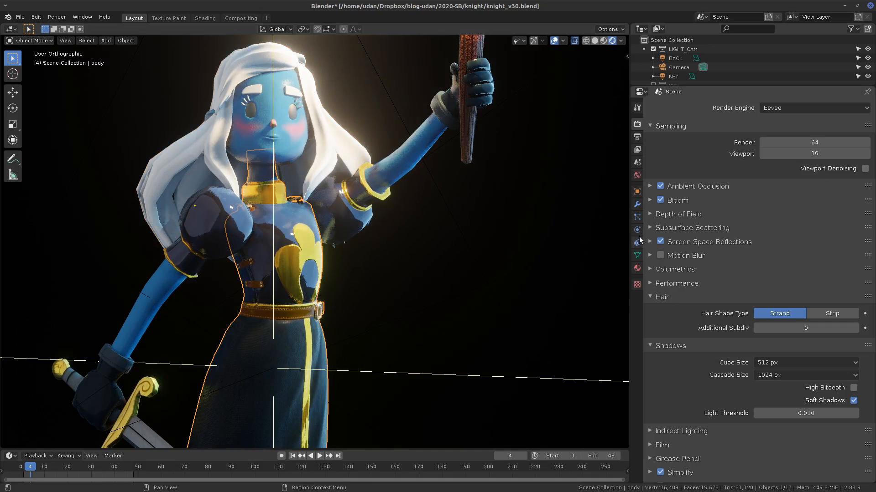
click(637, 219)
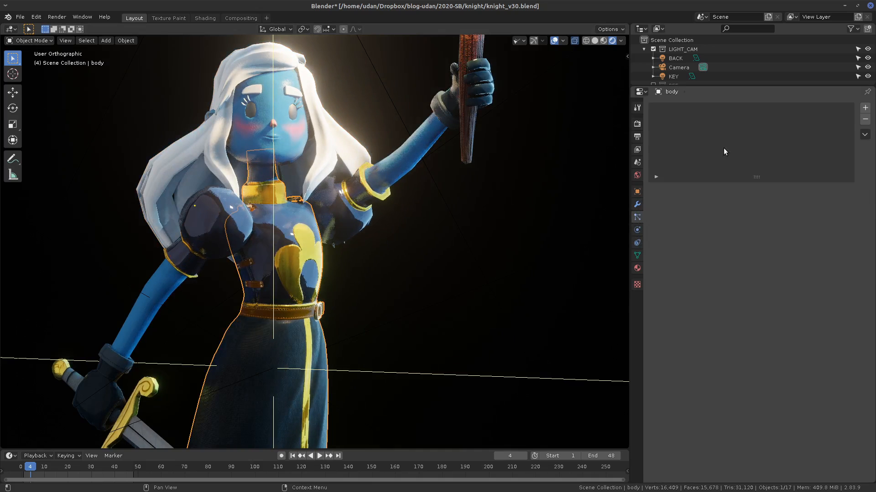
click(865, 108)
click(808, 205)
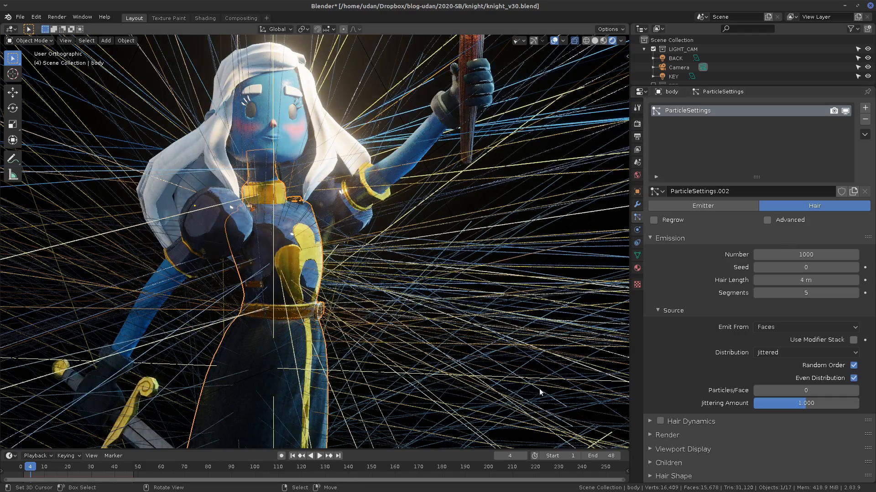
Step: Try hair lengths of 1 m and 10 m on the body's hair particle system
click(801, 279)
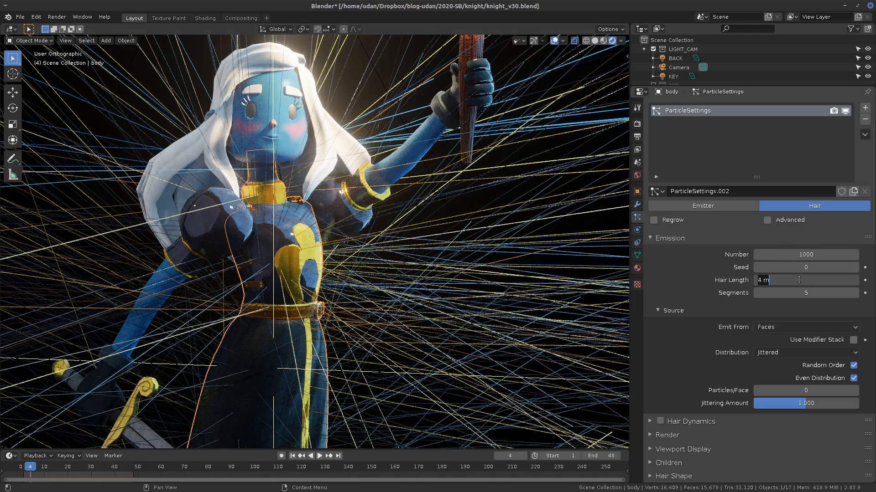
text(1)
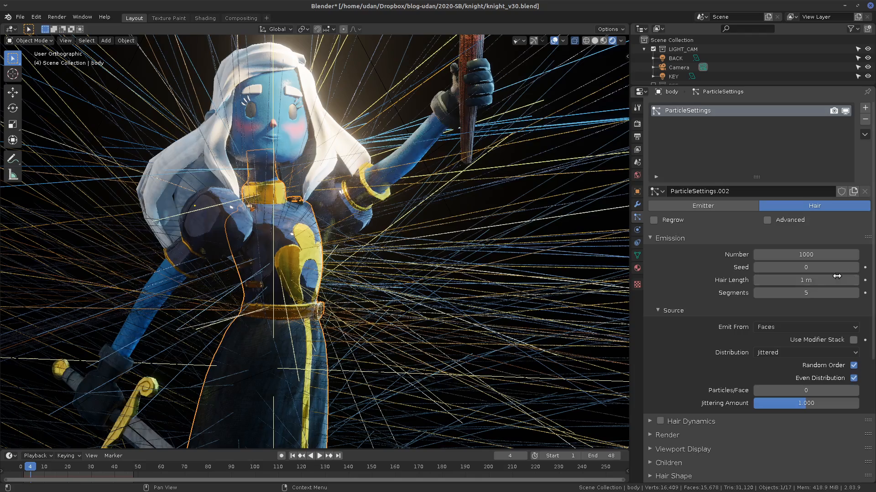
text( m10)
key(Return)
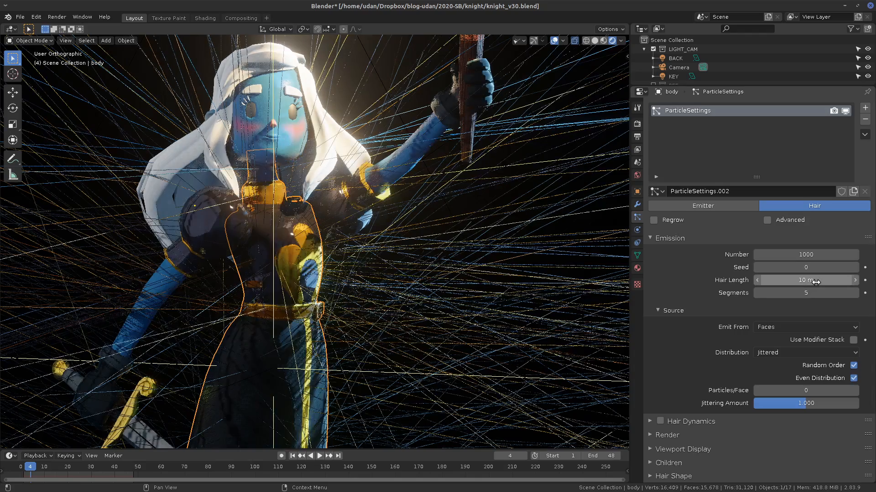
Step: Set the hair length of the body's particle system to 10 cm and view the torso up close
click(817, 283)
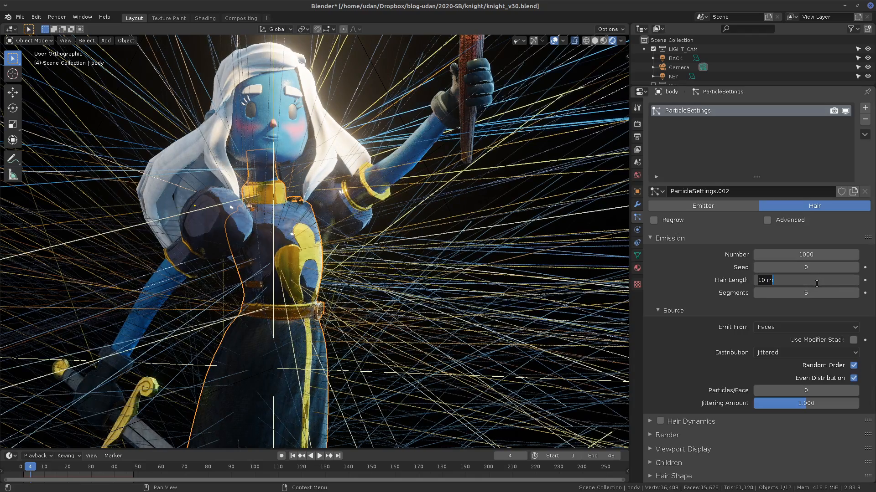
text(10cm)
key(Return)
middle_drag(483, 319, 428, 191)
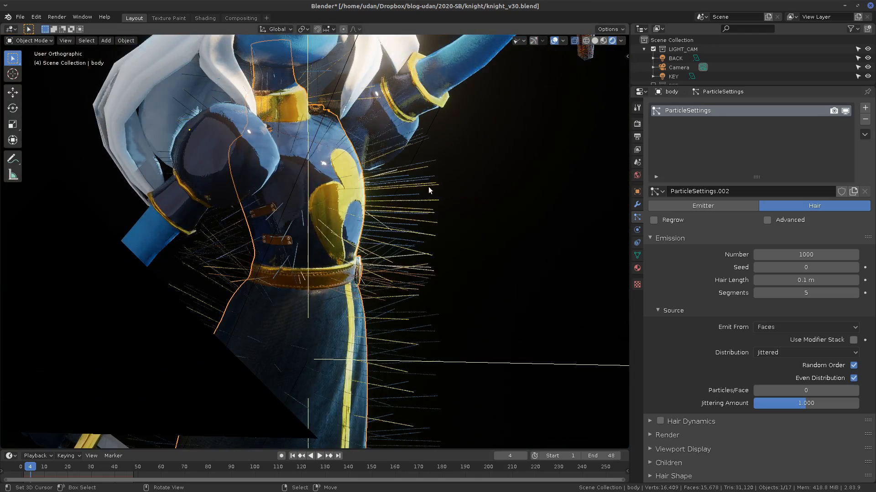
Step: Switch the Eevee hair shape type to Strip and inspect the hair strands around the torso
click(637, 123)
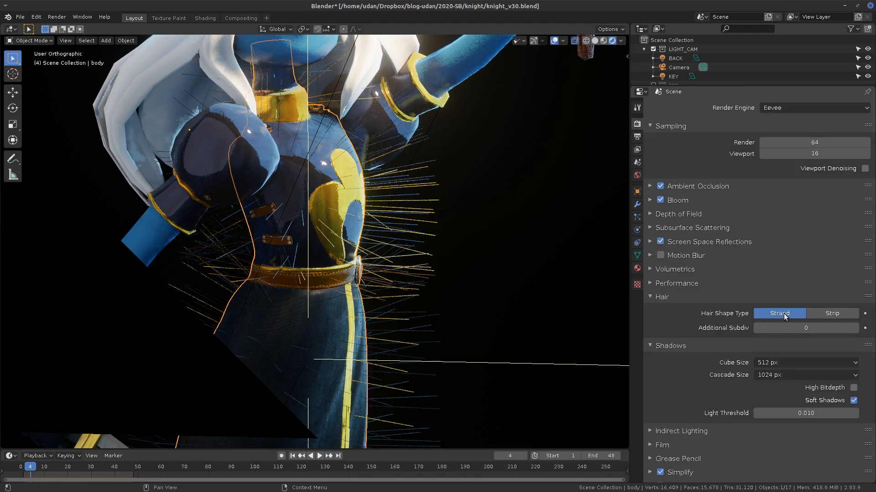
click(835, 313)
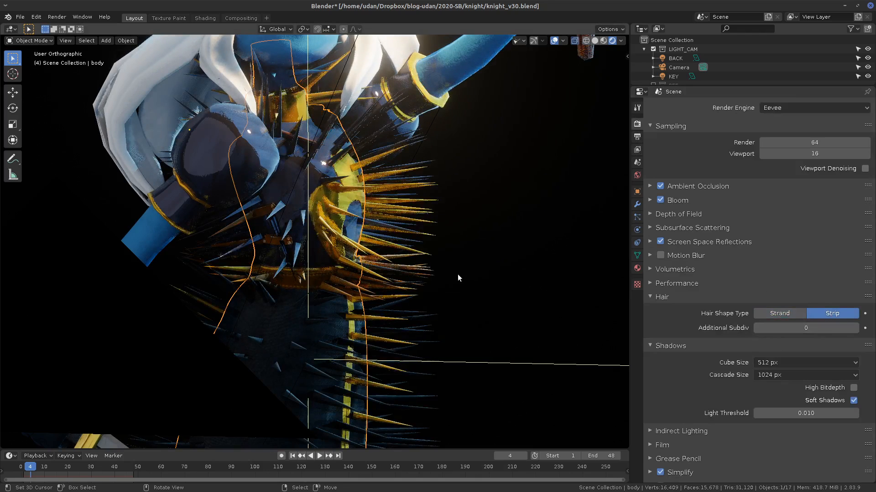
scroll(458, 275, up, 2)
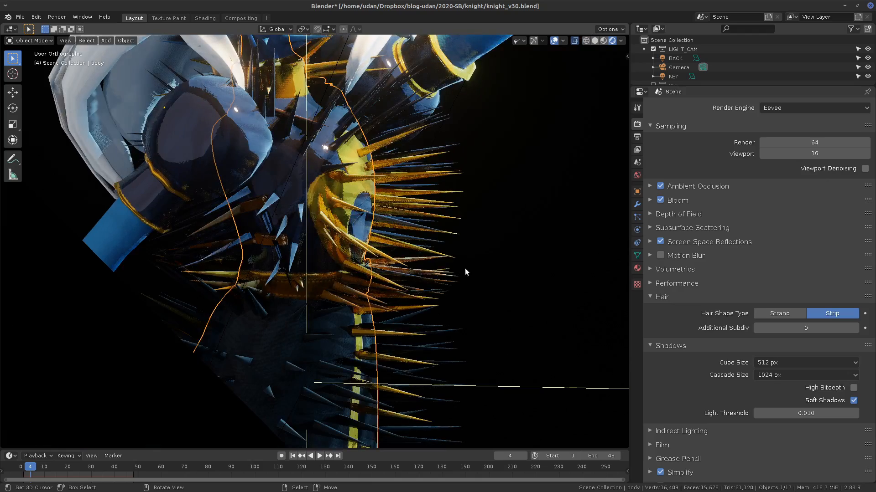
middle_drag(491, 271, 411, 268)
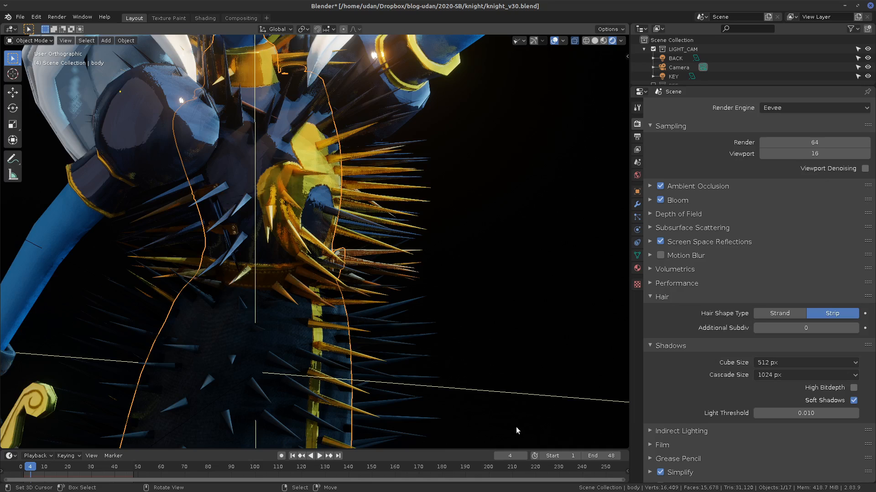
Step: Remove the hair particle system from the body object
click(637, 204)
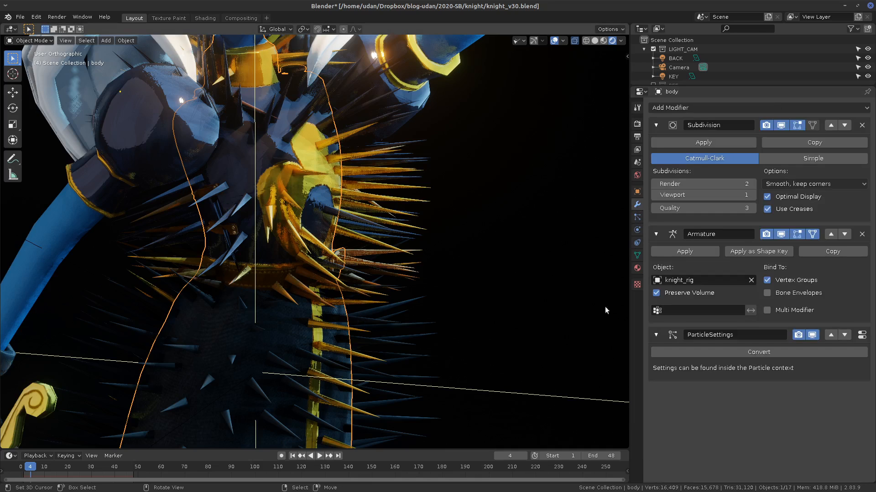
click(637, 217)
click(864, 121)
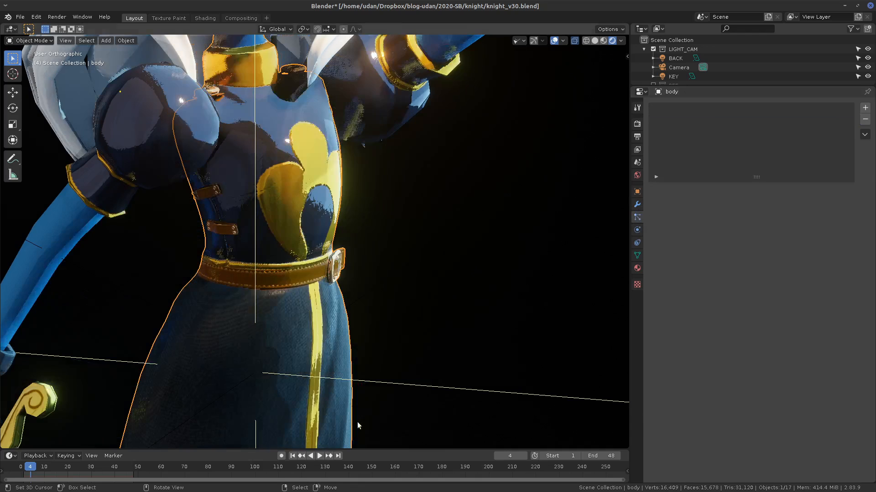
shift+middle_drag(452, 307, 449, 326)
scroll(448, 325, down, 2)
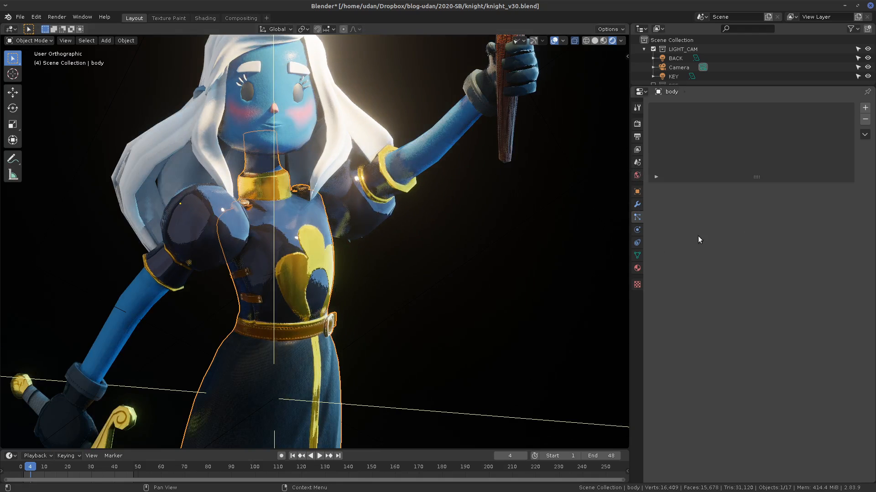
Step: In the Eevee render settings, set both the shadow Cube Size and Cascade Size to 64 px
click(637, 125)
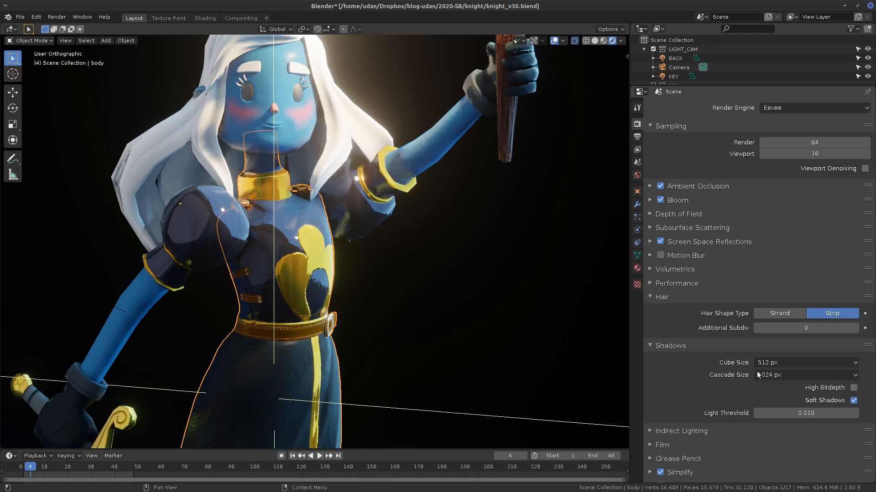
click(657, 300)
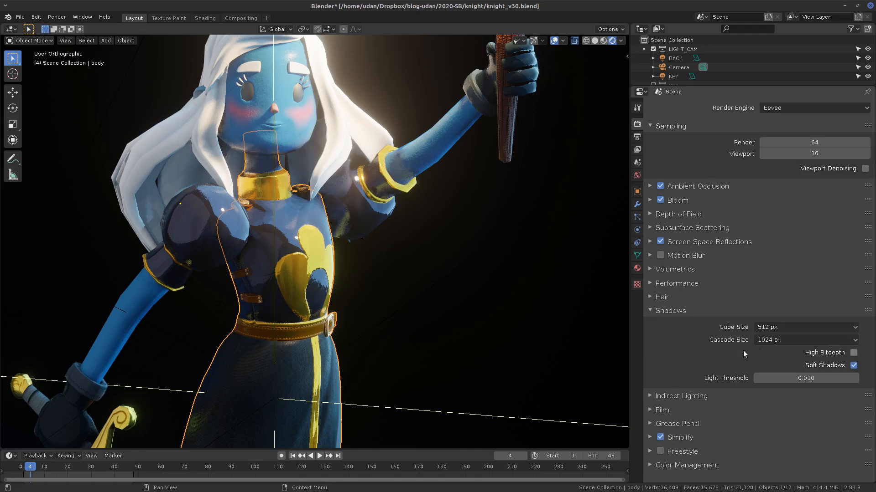
click(789, 327)
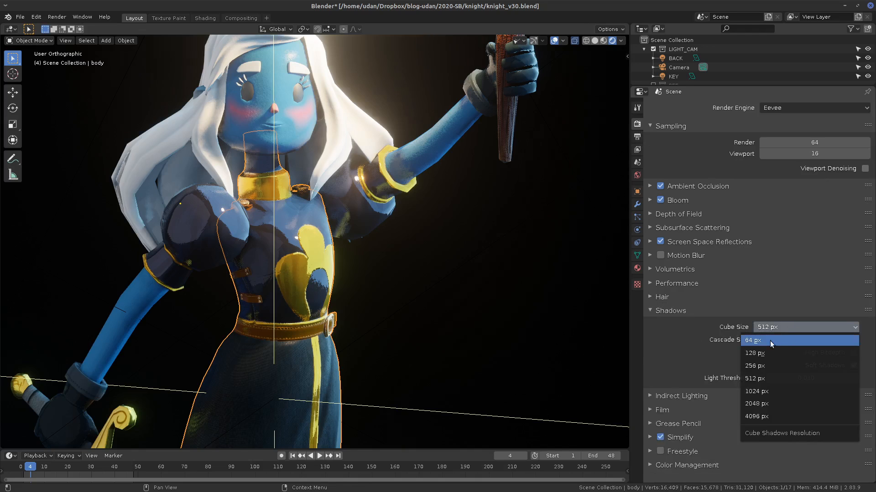
click(769, 341)
click(792, 340)
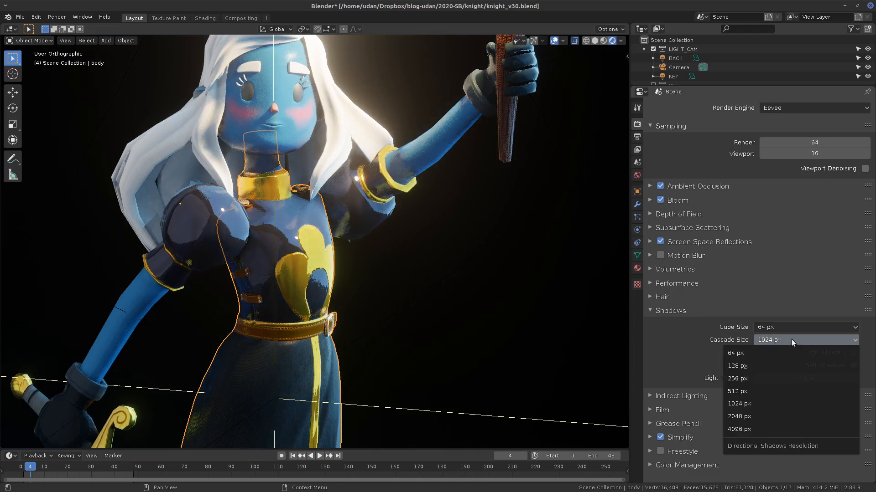
click(773, 353)
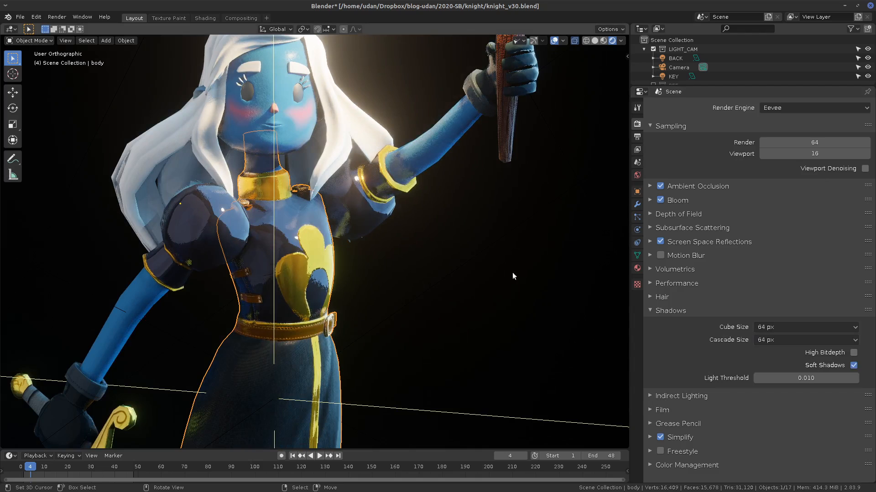
Step: Lower the Eevee viewport samples to 1 and check the shadows on the character
middle_drag(513, 275, 520, 319)
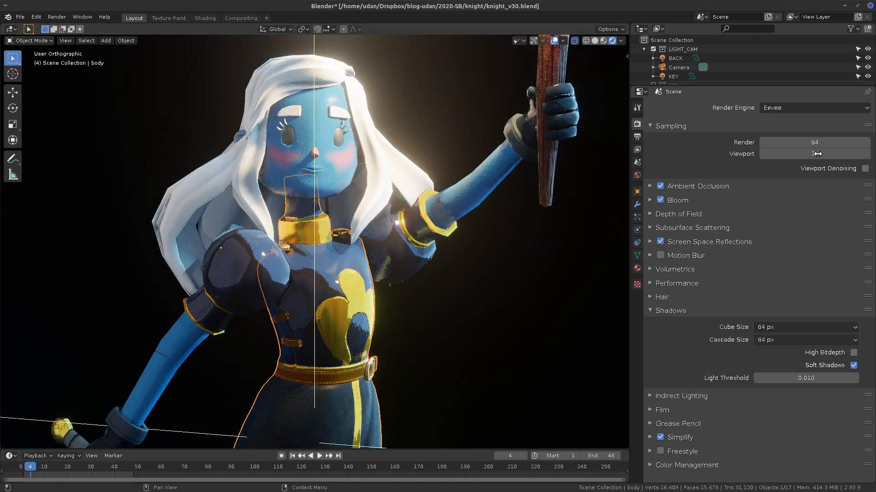
click(817, 154)
text(1)
key(Return)
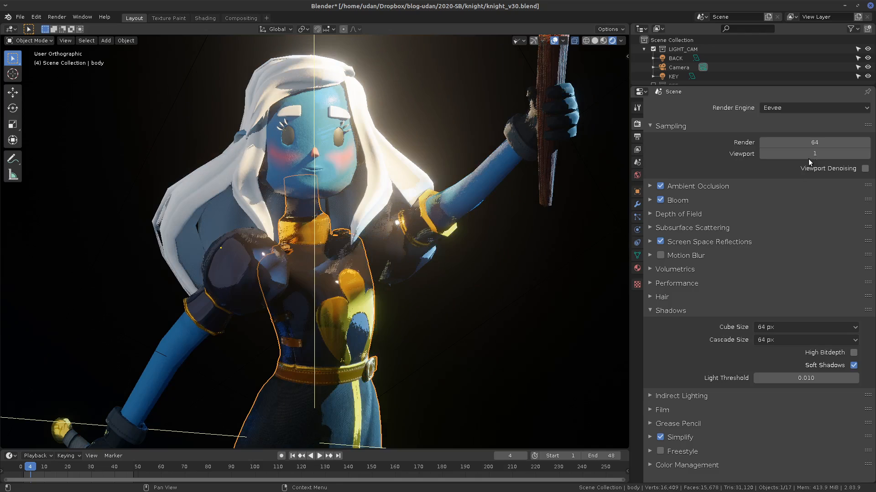
middle_drag(427, 258, 425, 288)
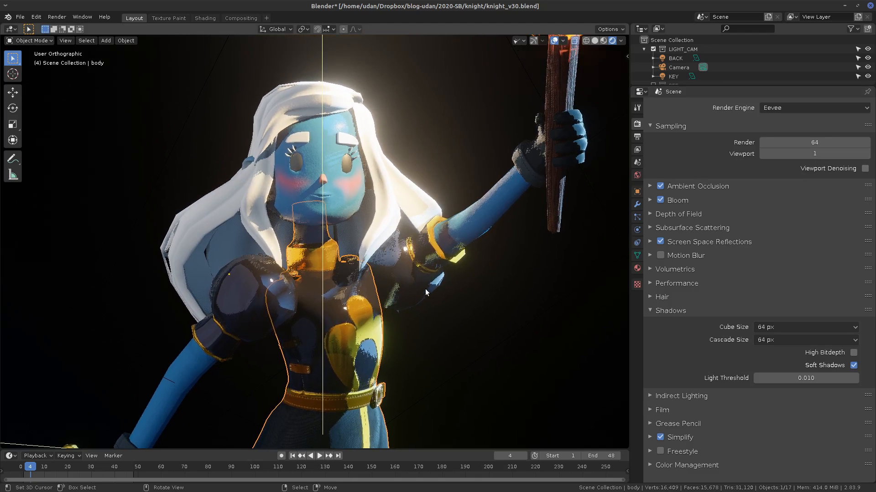
Step: Disable Soft Shadows and examine the shadow edges on the knight's face and hair up close
click(853, 365)
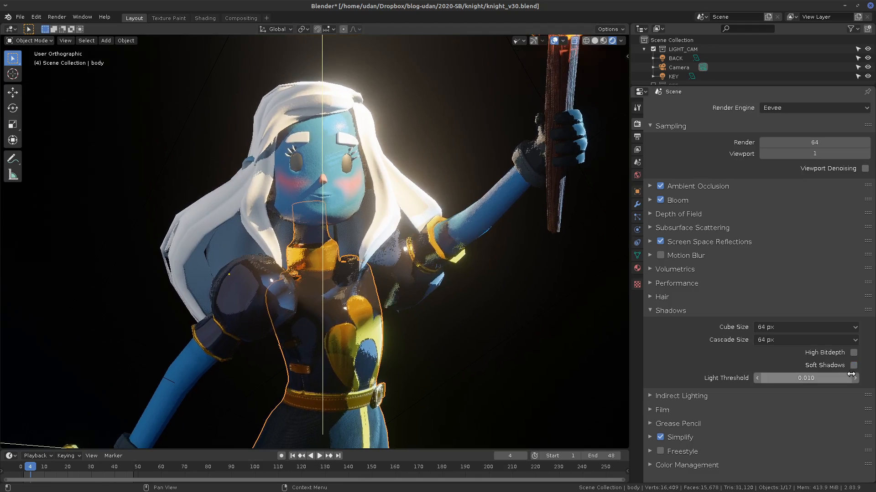
middle_drag(408, 257, 289, 182)
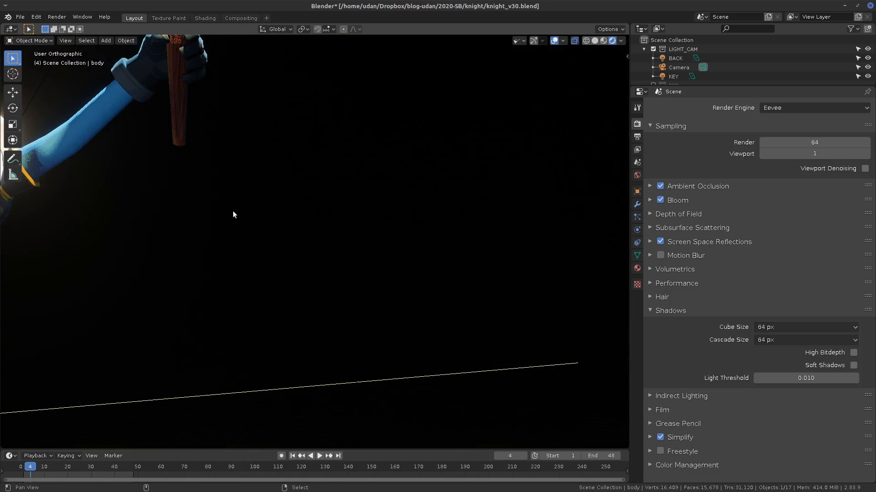
middle_drag(235, 211, 429, 250)
scroll(324, 200, up, 5)
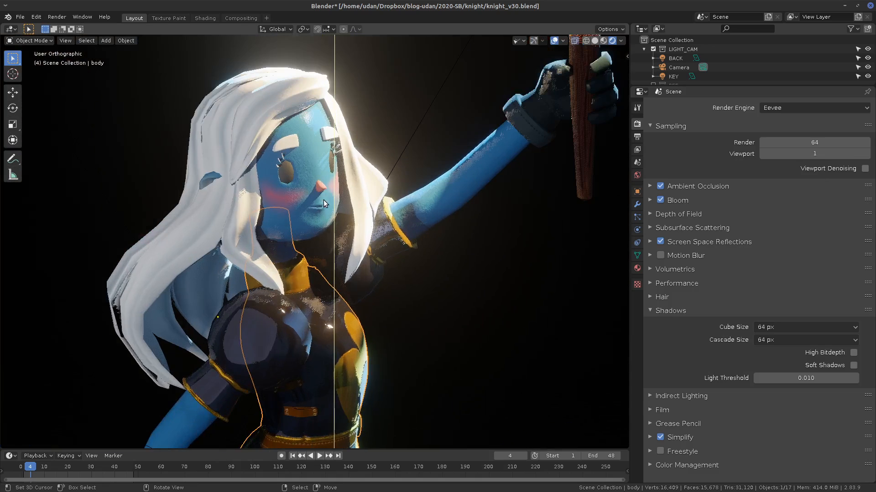
scroll(326, 199, up, 2)
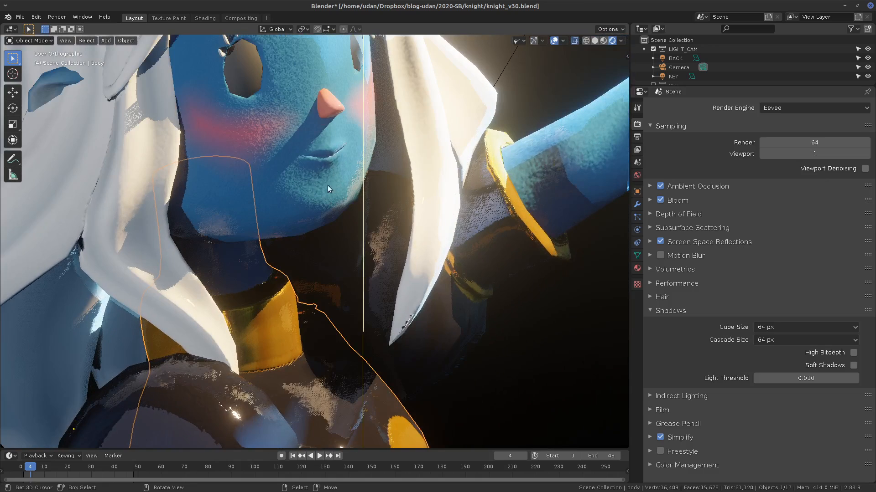
shift+middle_drag(349, 191, 447, 304)
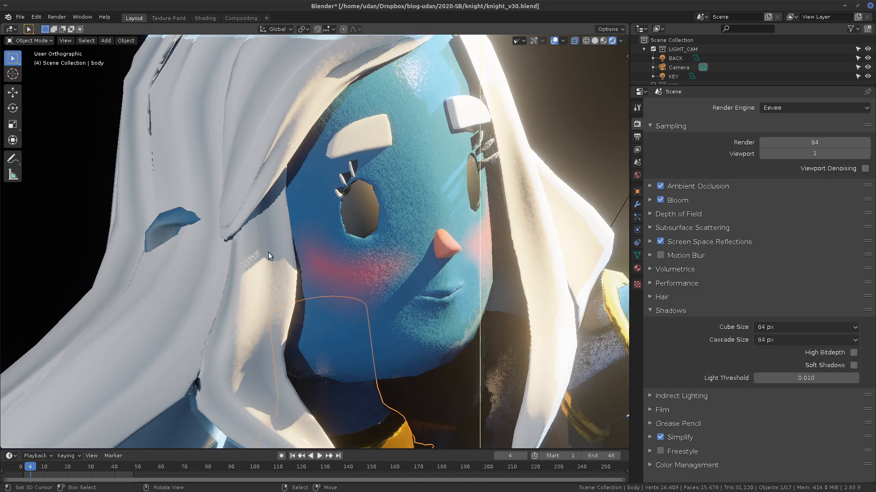
shift+middle_drag(418, 191, 406, 194)
shift+middle_drag(515, 385, 497, 372)
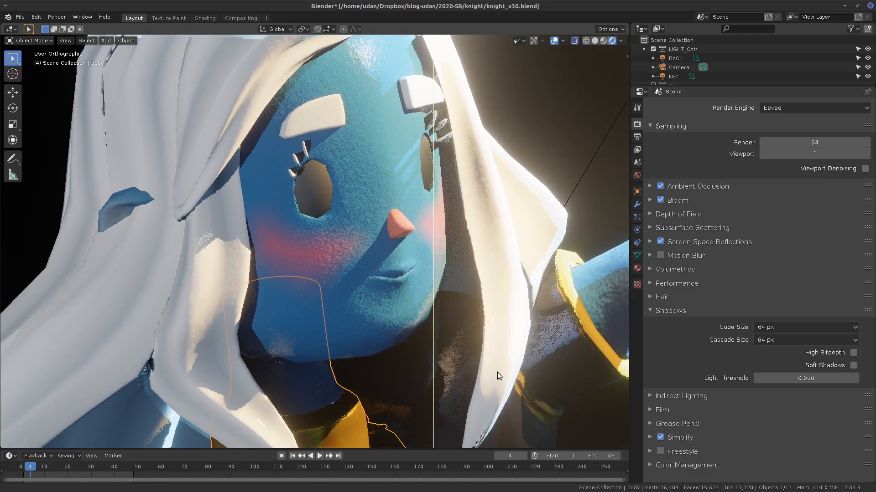
Step: Set the shadow Cube Size to 512 px and the Cascade Size to 1024 px
click(809, 340)
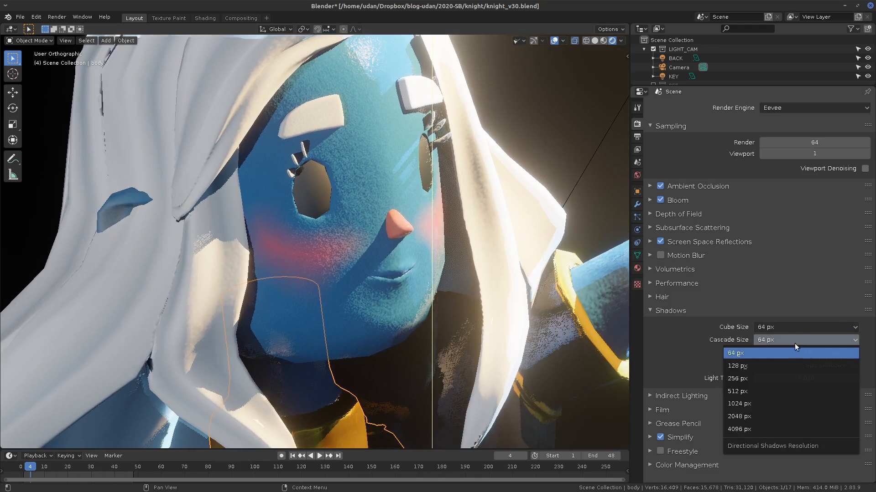
click(798, 326)
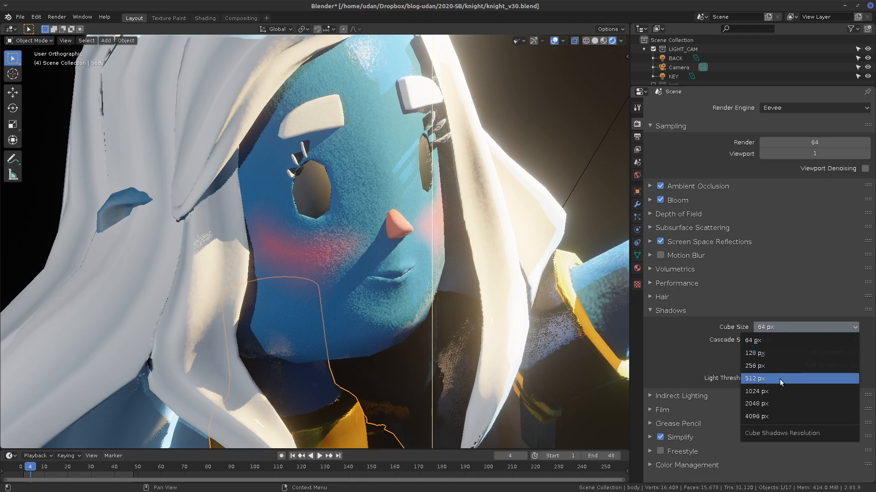
click(779, 379)
click(785, 341)
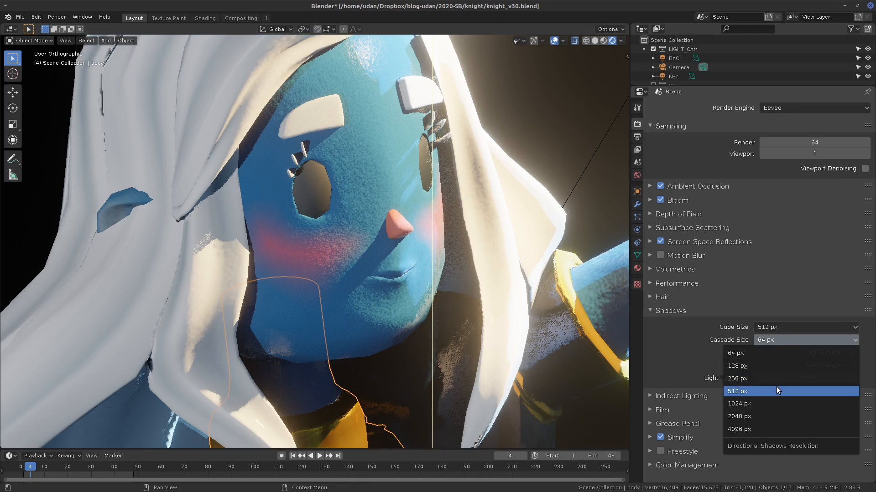
click(769, 404)
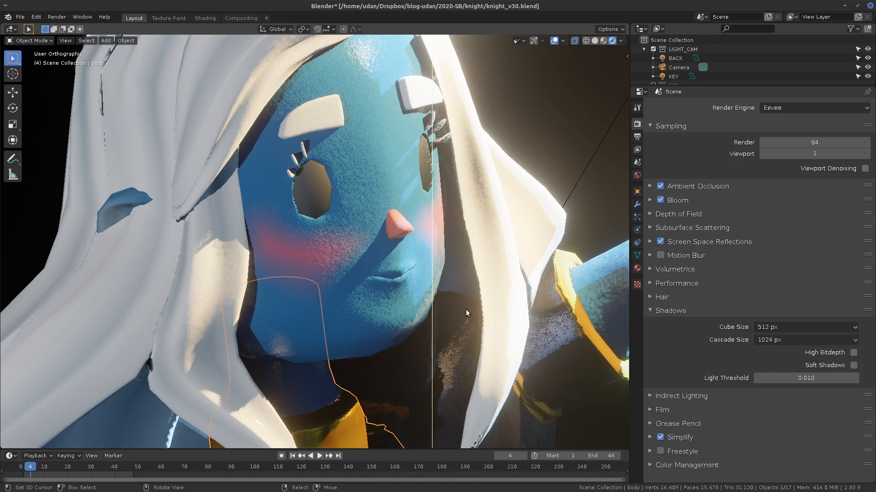
Step: Draw an annotation circle around the shadow on the hair lock beside the neck
shift+middle_drag(293, 385, 352, 279)
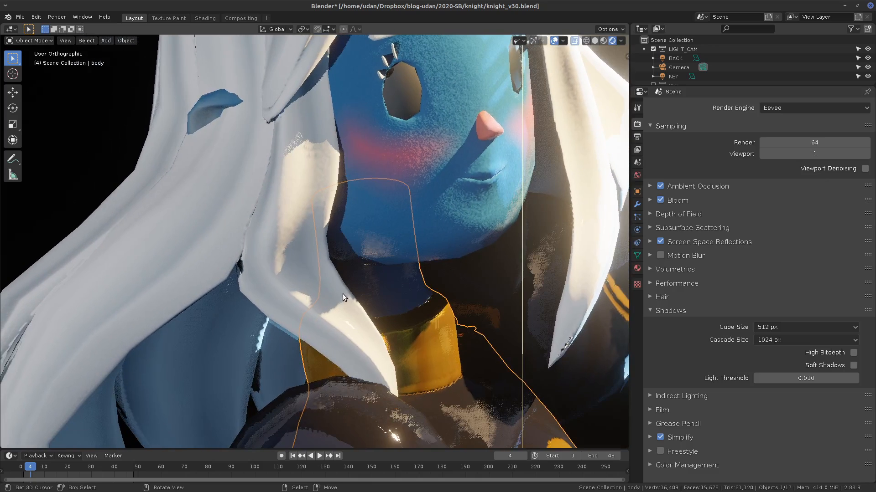
key(d)
mouse_move(346, 282)
mouse_down()
mouse_move(320, 337)
mouse_move(355, 293)
mouse_up()
Step: Set the shadow Cube Size to 64 px and then to 2048 px, comparing the circled shadow on the hair lock
click(795, 326)
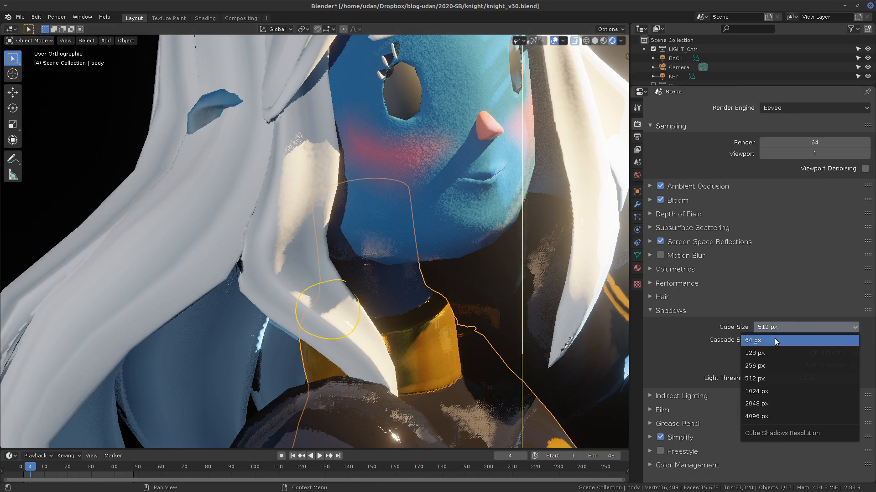
click(775, 338)
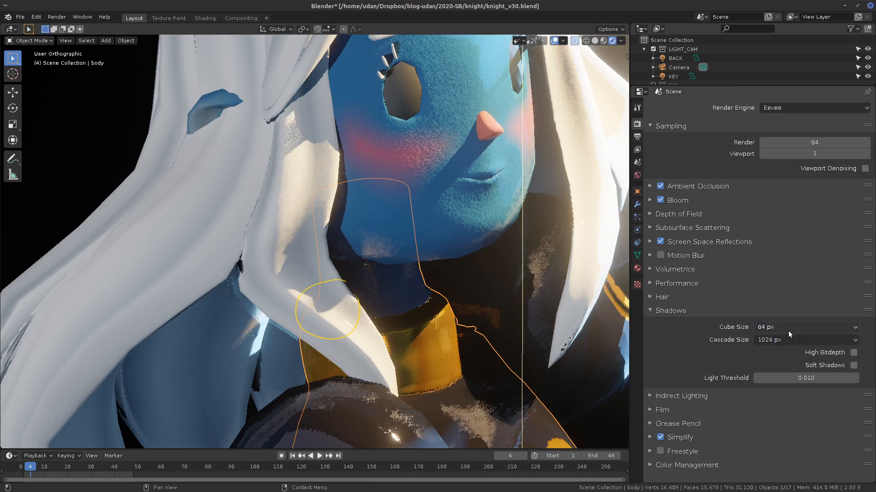
click(789, 327)
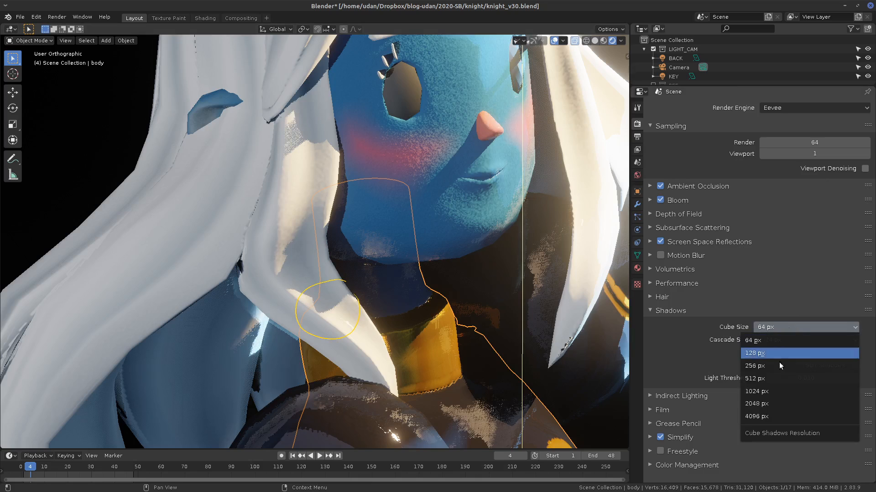
click(774, 404)
click(790, 328)
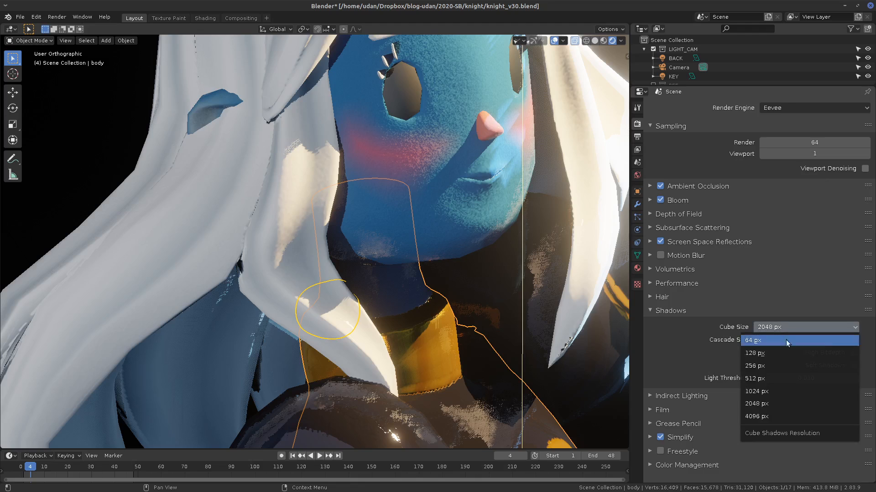
click(772, 402)
Step: Lower the shadow Cube Size through 1024 px and 512 px to 128 px, watching the circled hair shadow
click(787, 327)
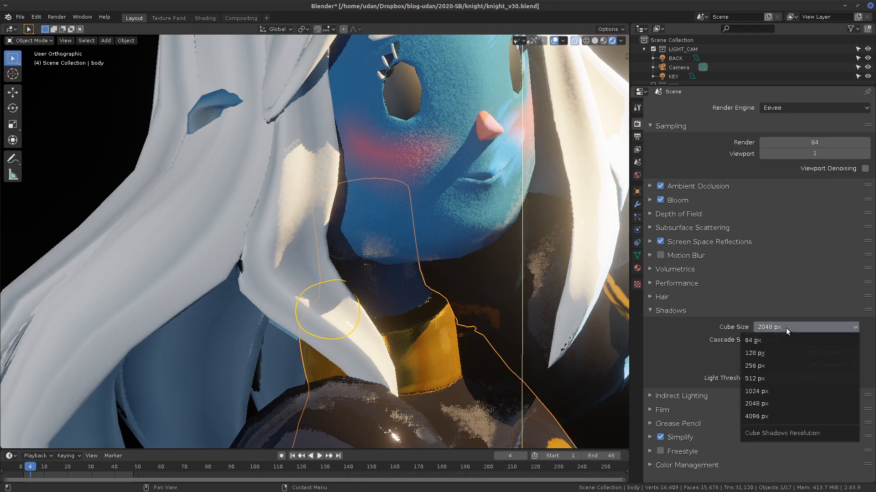
click(769, 392)
click(783, 327)
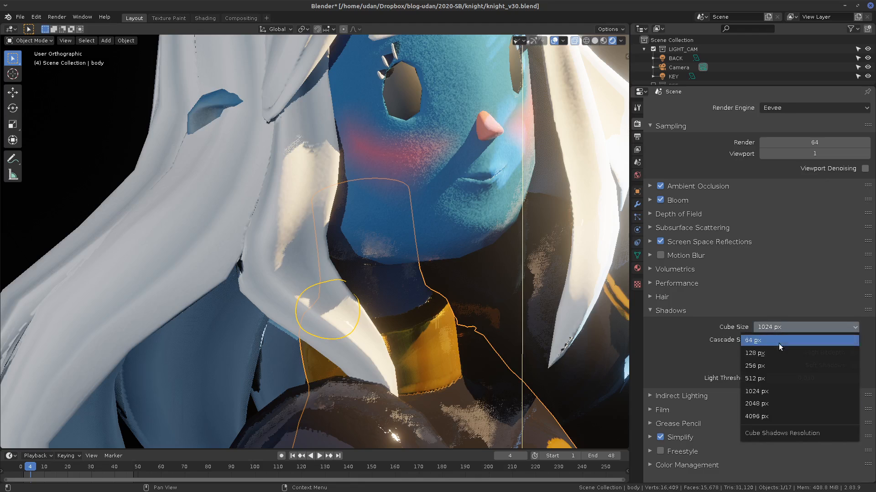
click(770, 380)
click(780, 329)
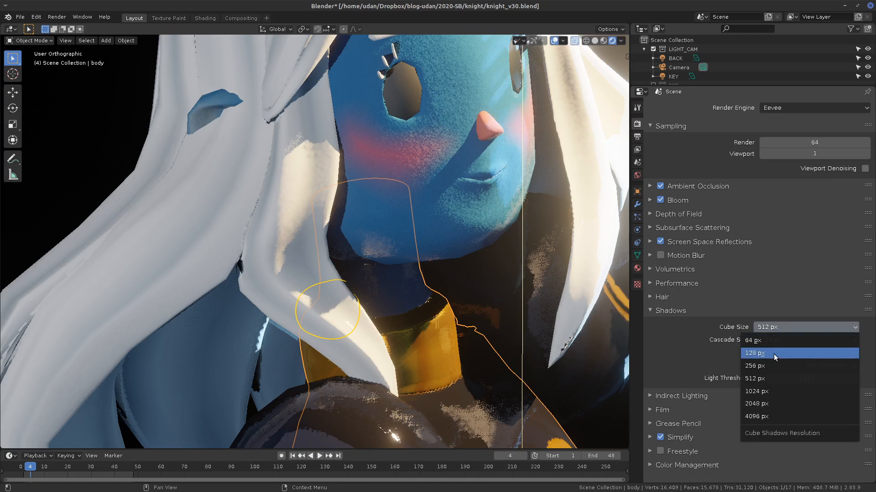
click(774, 354)
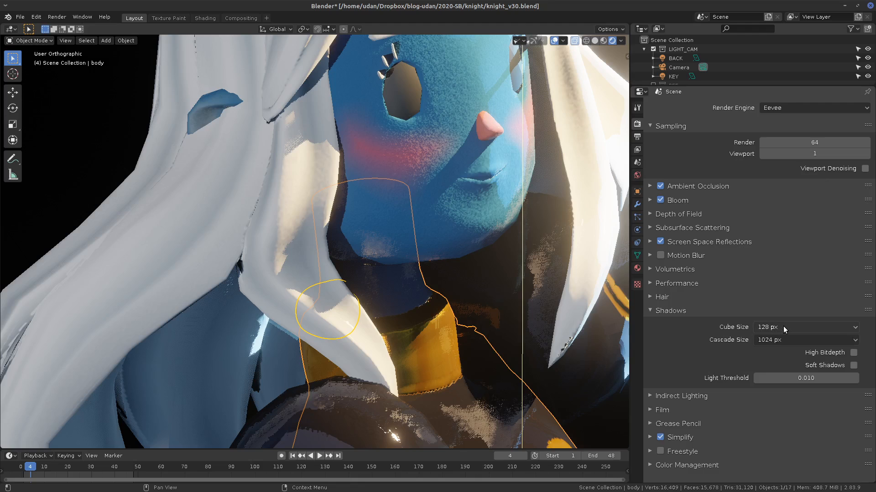
Step: Raise the shadow Cube Size to 256 px and on to 512 px
click(783, 326)
click(774, 365)
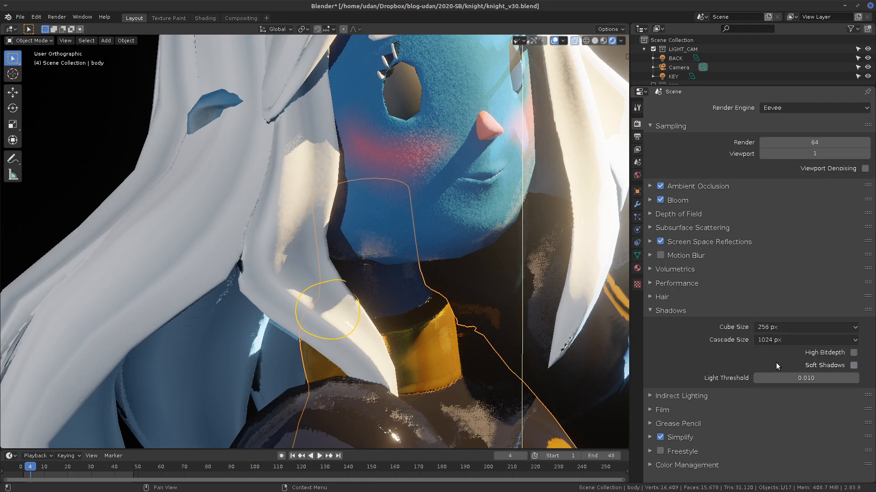
click(788, 327)
click(775, 378)
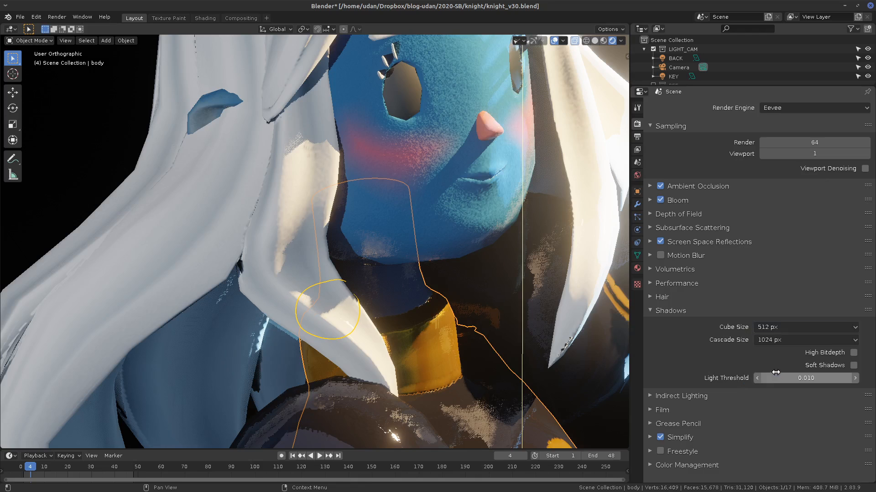
Step: Compare the circled hair shadow at the two Cube Size extremes, 64 px and 4096 px
click(790, 327)
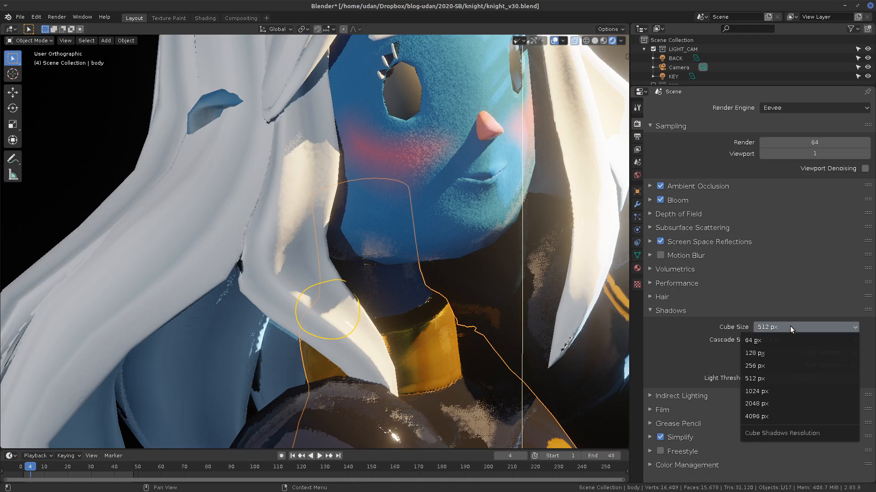
click(776, 342)
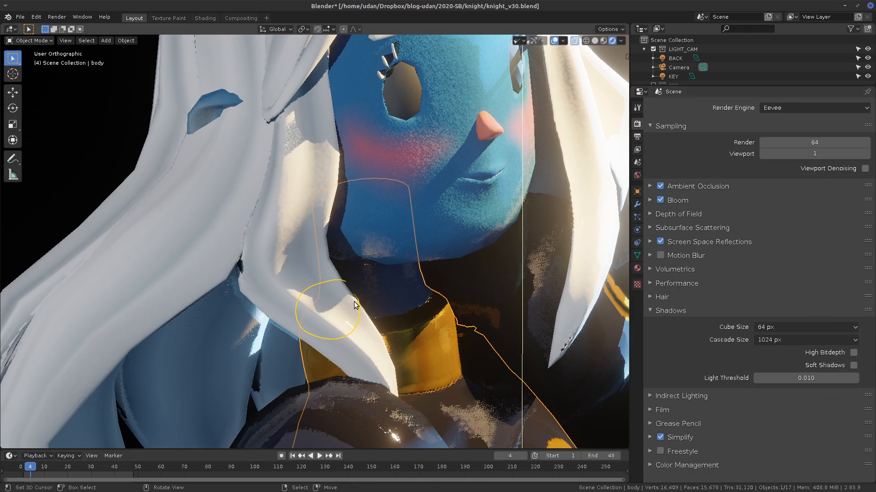
click(791, 327)
click(784, 415)
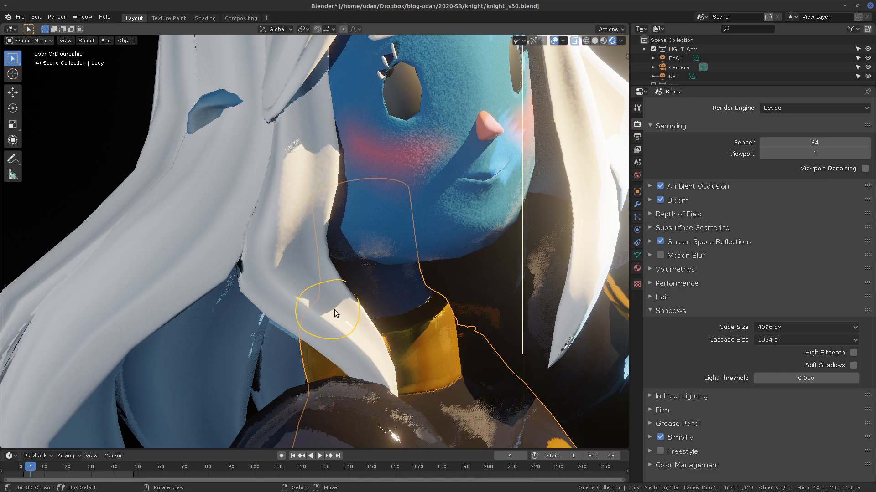
Step: Set both the shadow Cube Size and the Cascade Size to 64 px
click(791, 327)
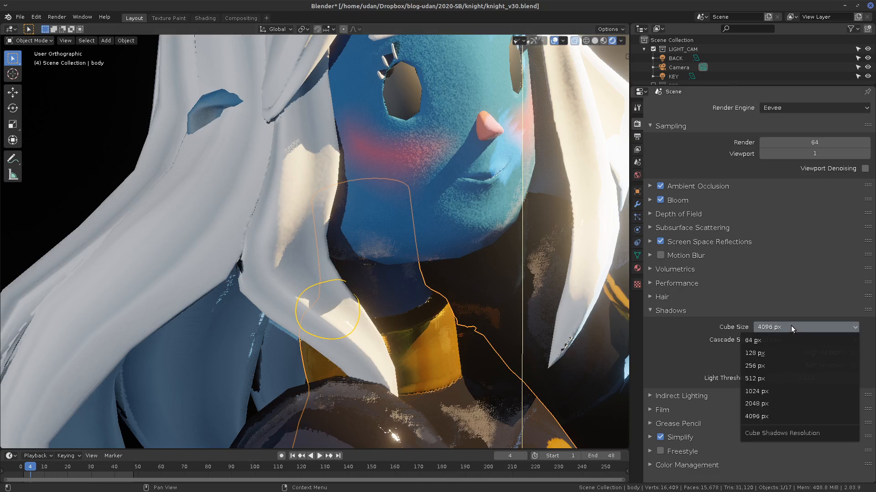
click(775, 340)
click(785, 341)
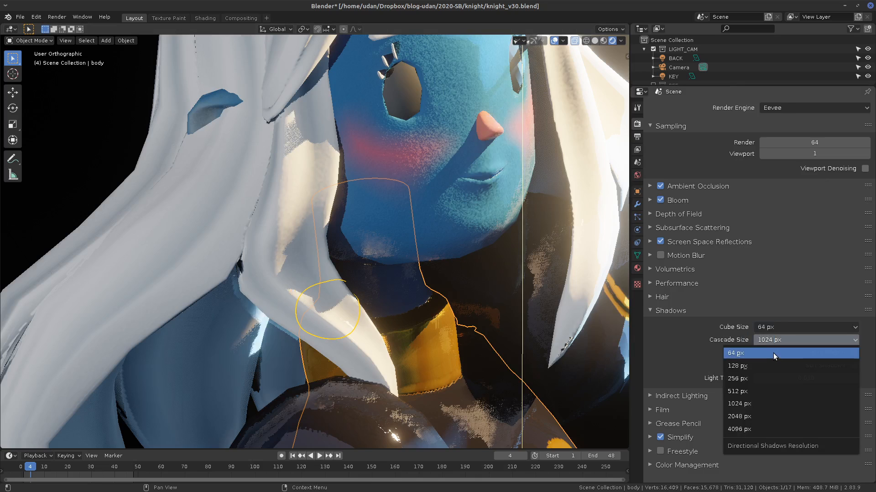
click(773, 353)
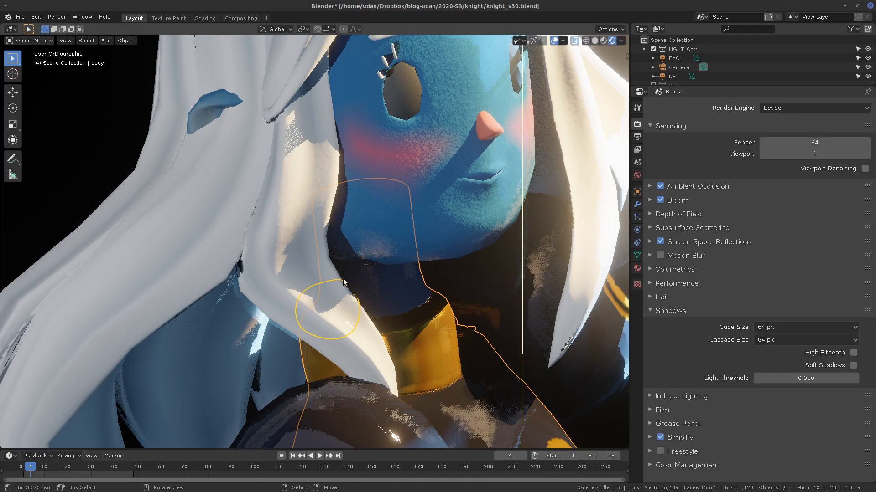
Step: Set the shadow Cascade Size to 1024 px and the Cube Size to 512 px
click(773, 341)
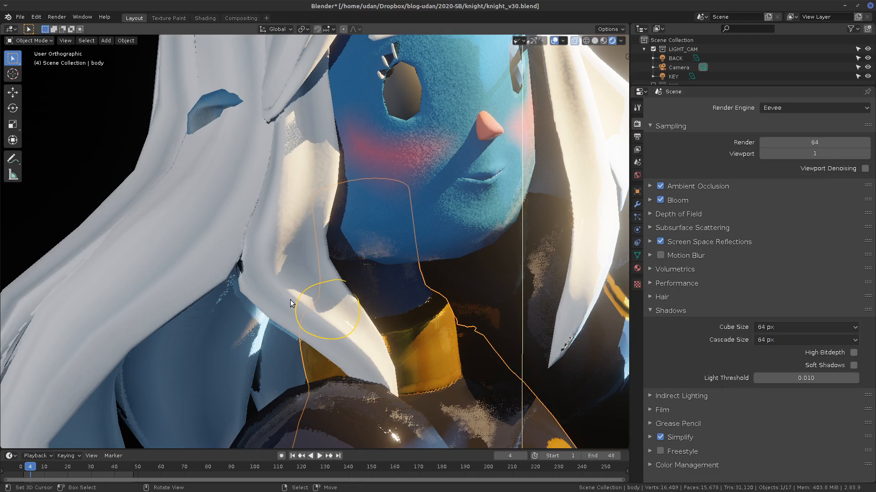
click(777, 340)
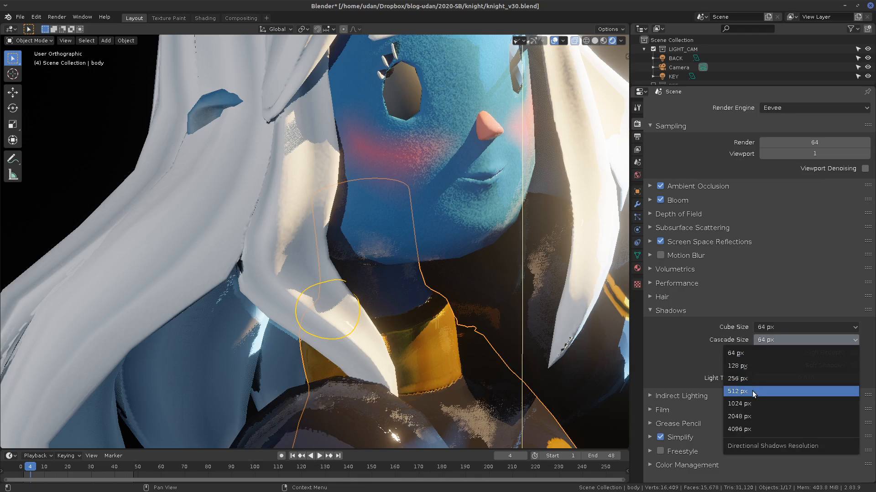
click(748, 404)
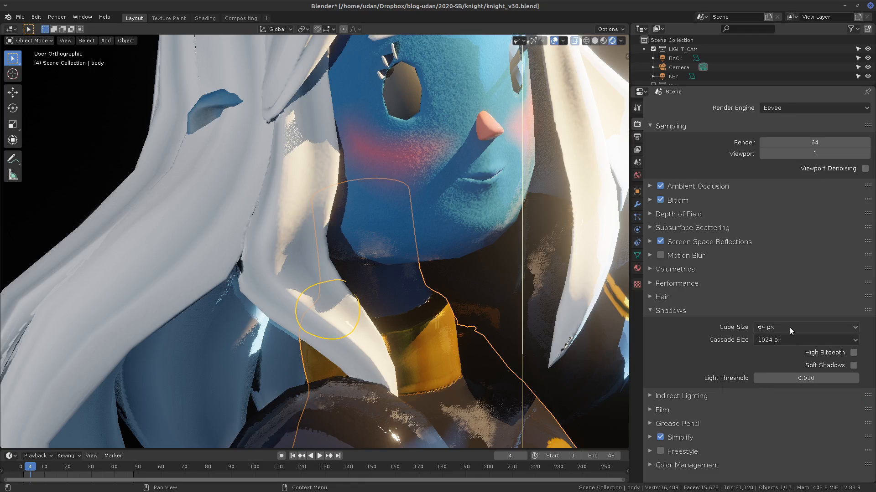
click(789, 327)
click(764, 379)
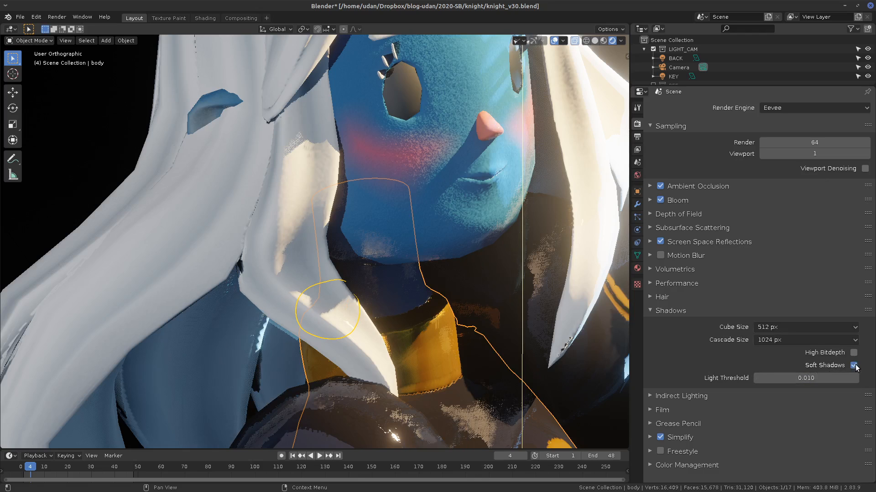
Step: Toggle Soft Shadows on and off again, and set the viewport samples to 8
click(853, 366)
drag(804, 154, 810, 155)
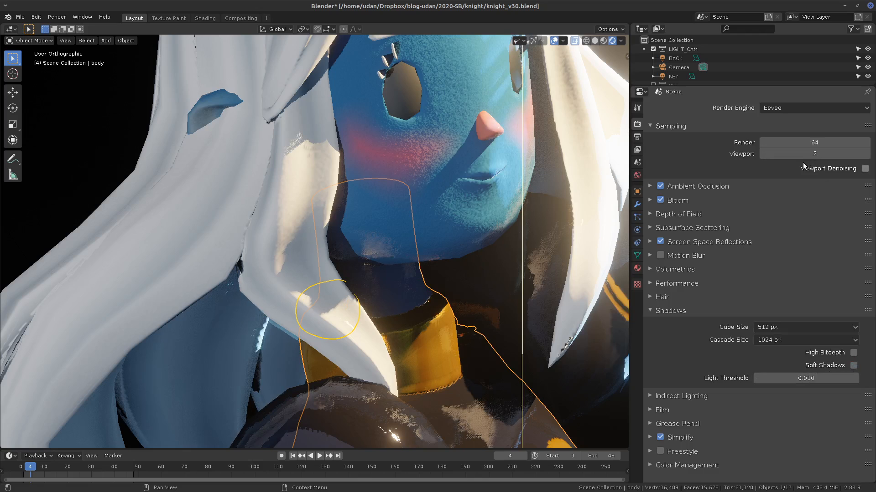
click(816, 155)
text(8)
key(Return)
Step: Enable Soft Shadows, comparing the shadows around the knight's eyes and eyebrows up close with the option on and off
middle_drag(533, 199, 559, 299)
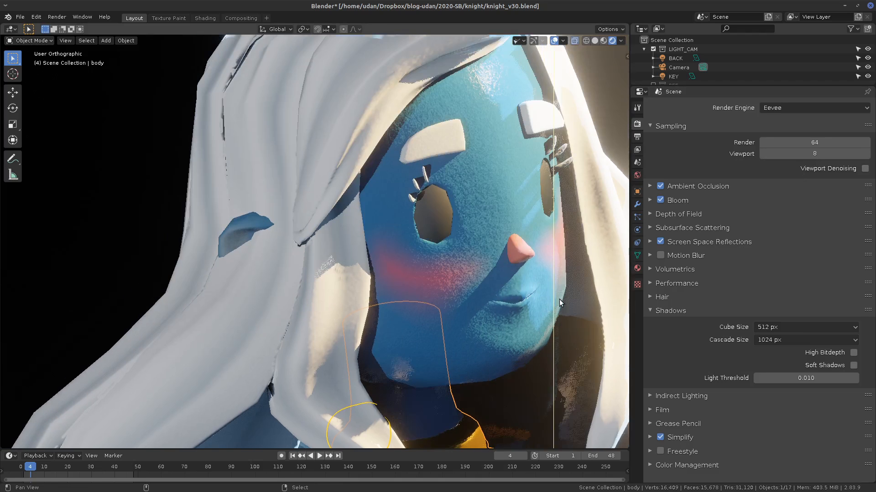
mouse_move(372, 223)
shift+middle_down()
mouse_move(560, 263)
mouse_move(371, 223)
shift+middle_up()
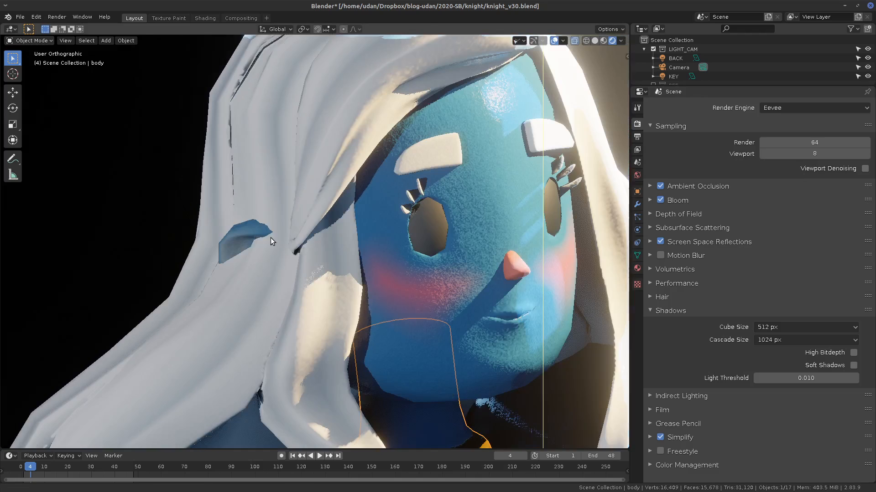
shift+middle_drag(586, 261, 453, 253)
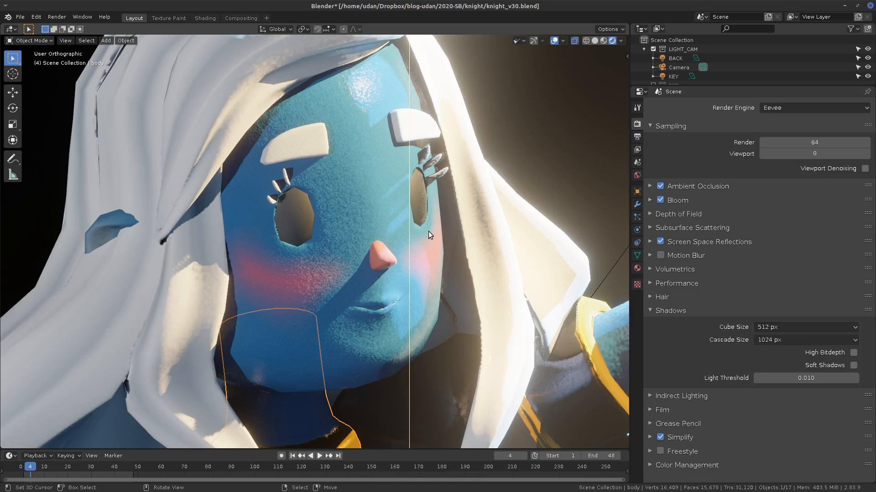
shift+middle_drag(370, 174, 418, 226)
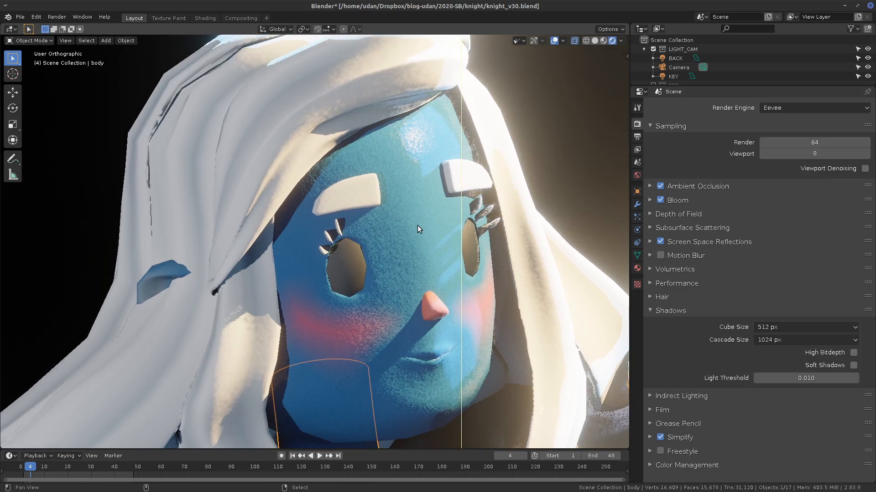
scroll(356, 184, up, 5)
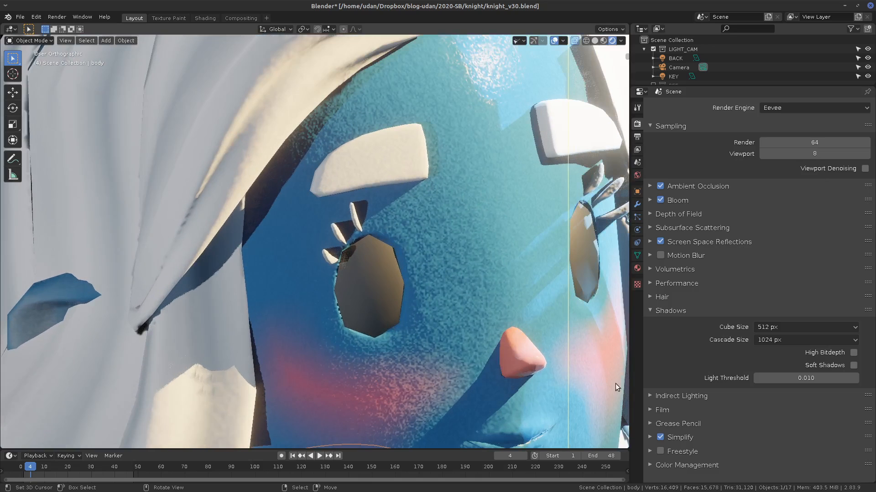
click(852, 365)
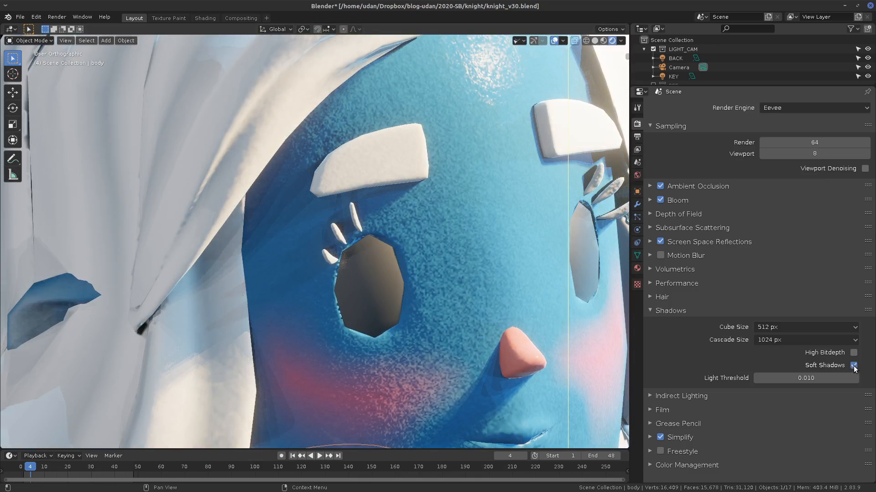
click(853, 365)
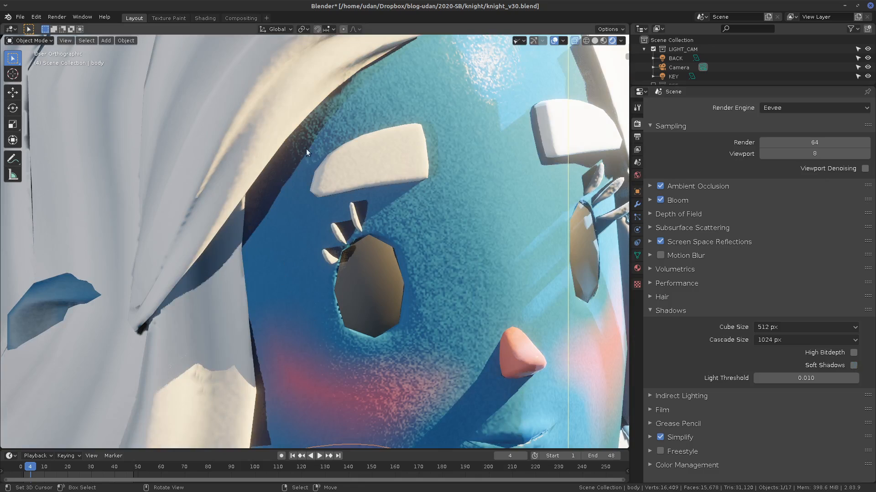
click(854, 365)
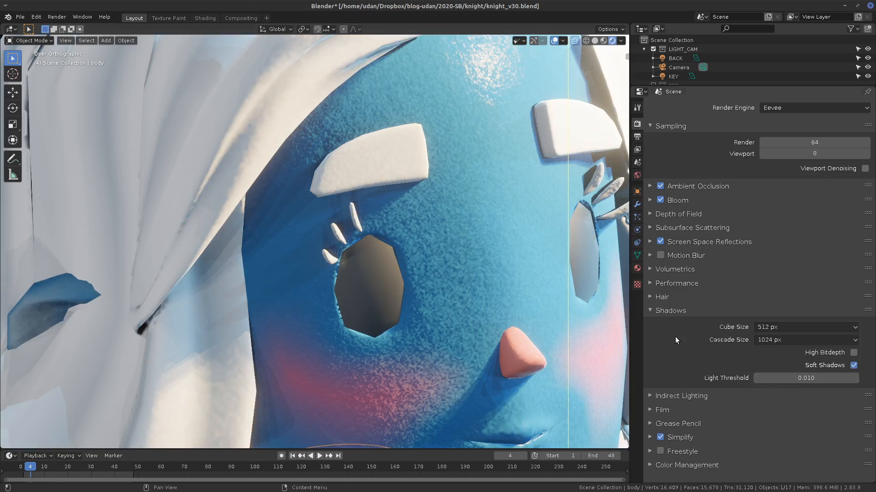
Step: Toggle High Bitdepth on and off to compare its effect on the face shadows
click(852, 353)
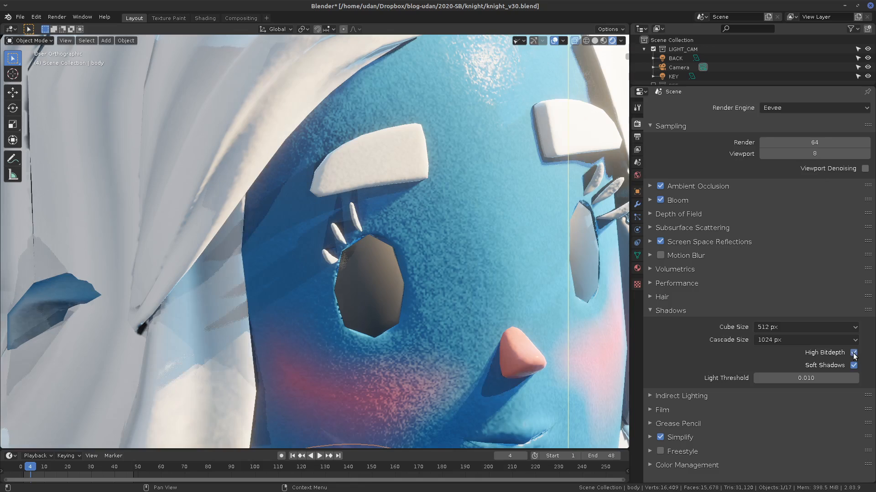
click(853, 354)
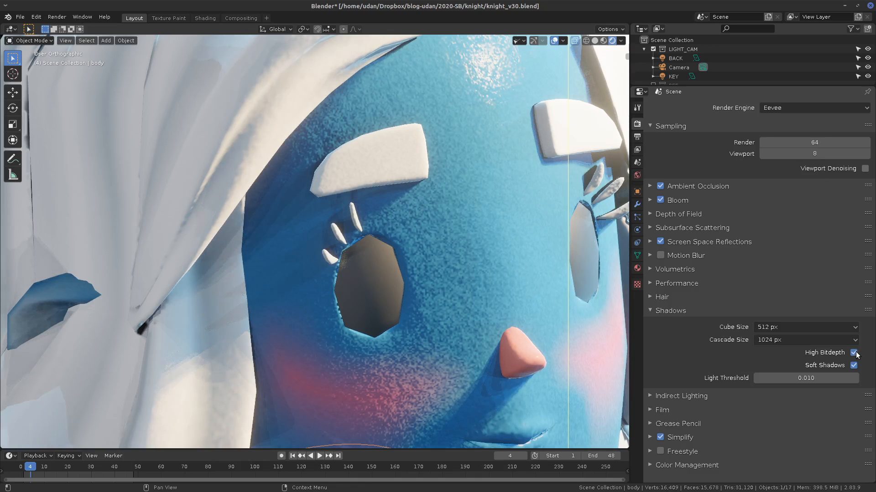
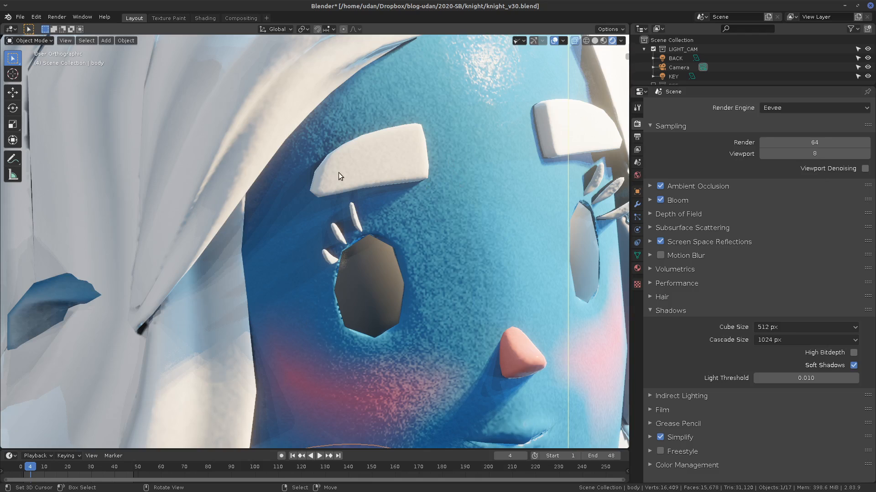
Step: Draw short parallel annotation lines over the shadow streaks at the edge of the face beside the hair, and erase them
mouse_move(290, 165)
mouse_down()
mouse_move(235, 236)
mouse_move(289, 184)
mouse_up()
click(246, 241)
drag(272, 168, 230, 222)
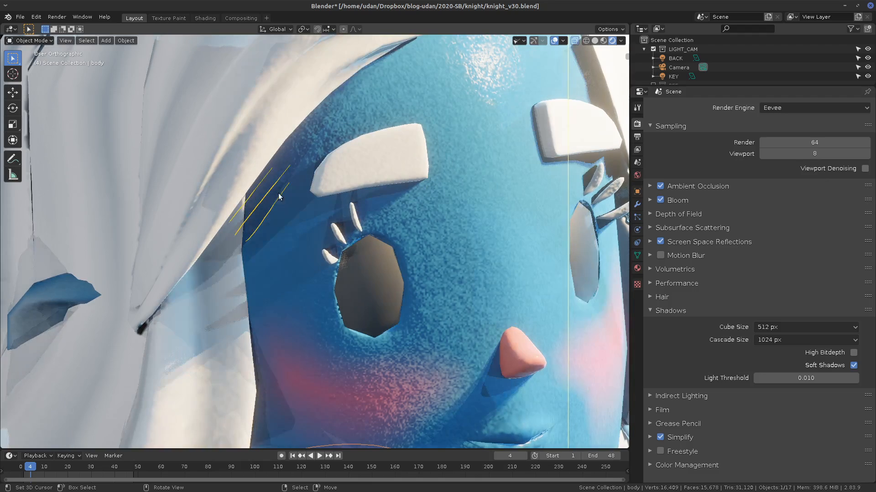
right_drag(282, 181, 250, 238)
right_drag(273, 179, 228, 239)
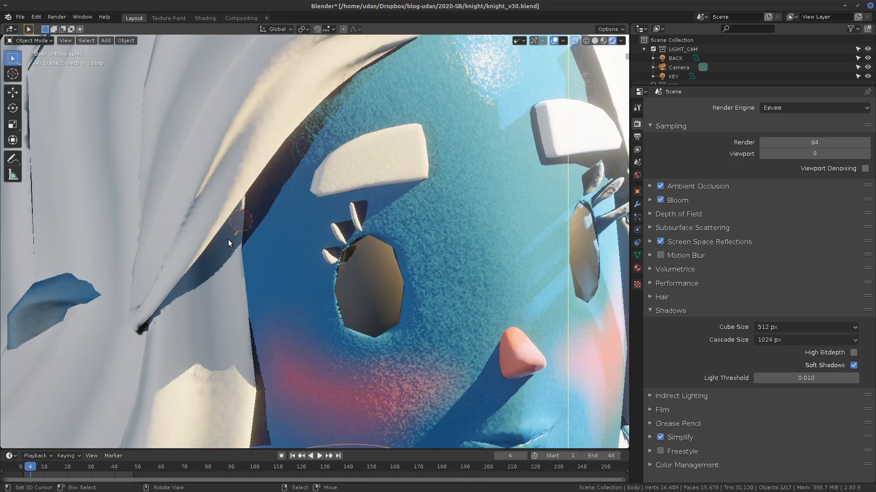
Step: Set the Eevee viewport samples to 16
click(812, 155)
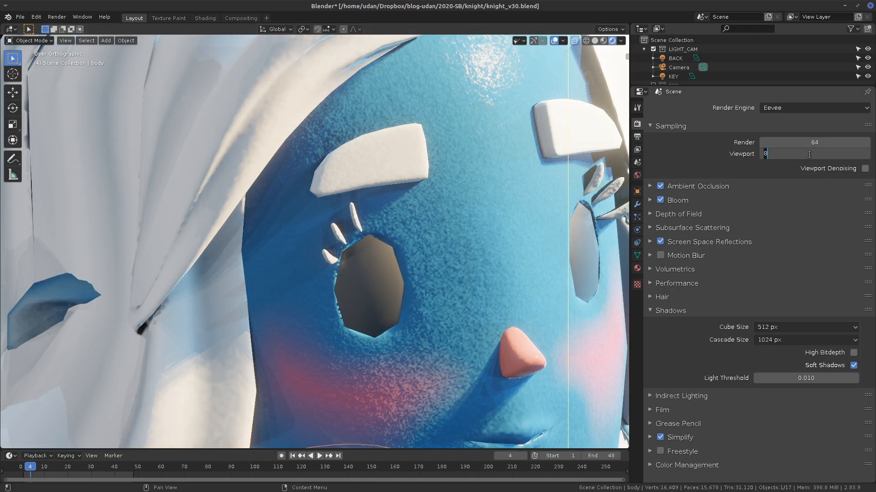
text(16)
key(Return)
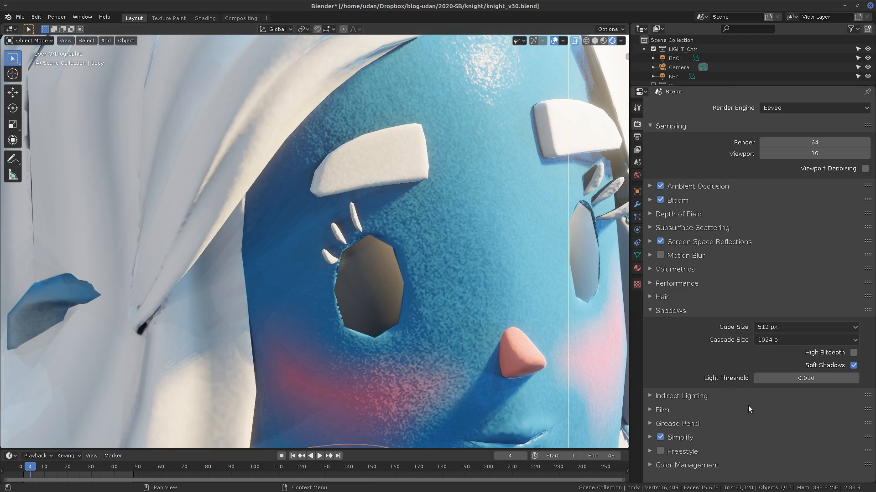
Step: Set the shadows' Light Threshold to 1 and examine the shading on the knight's hair and face
scroll(542, 352, down, 6)
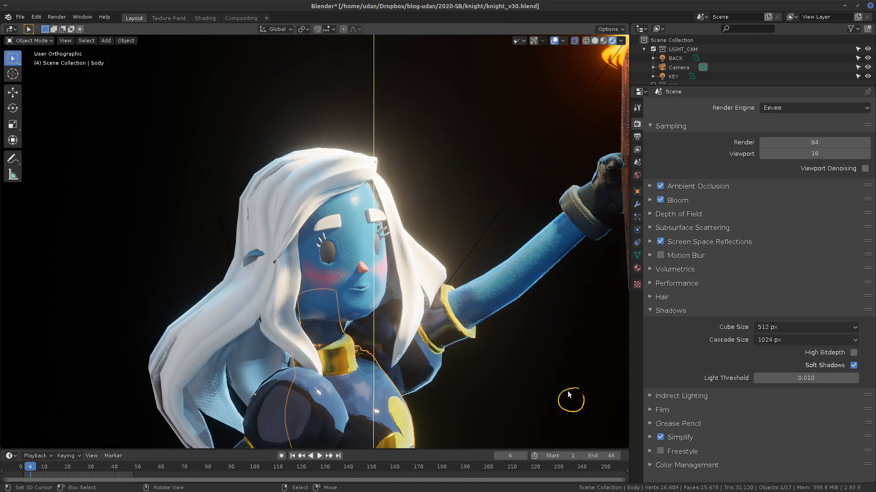
right_drag(568, 392, 589, 401)
middle_drag(480, 330, 337, 249)
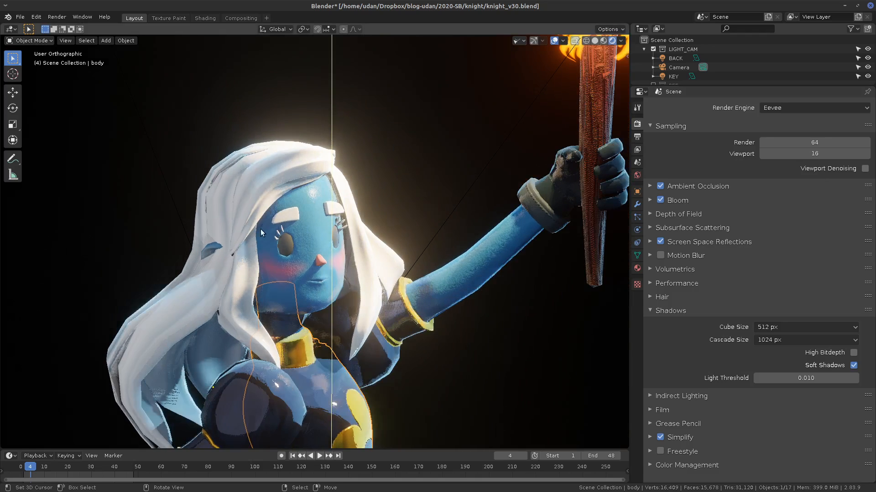
click(803, 378)
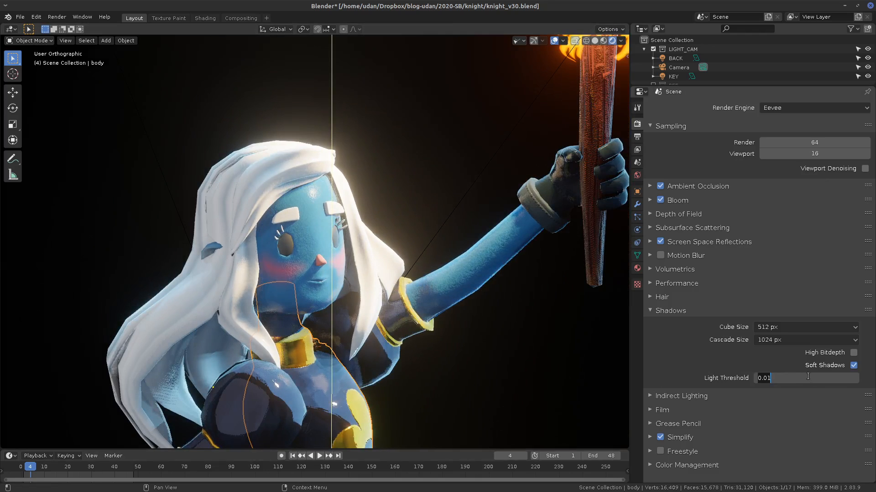
text(1)
key(Return)
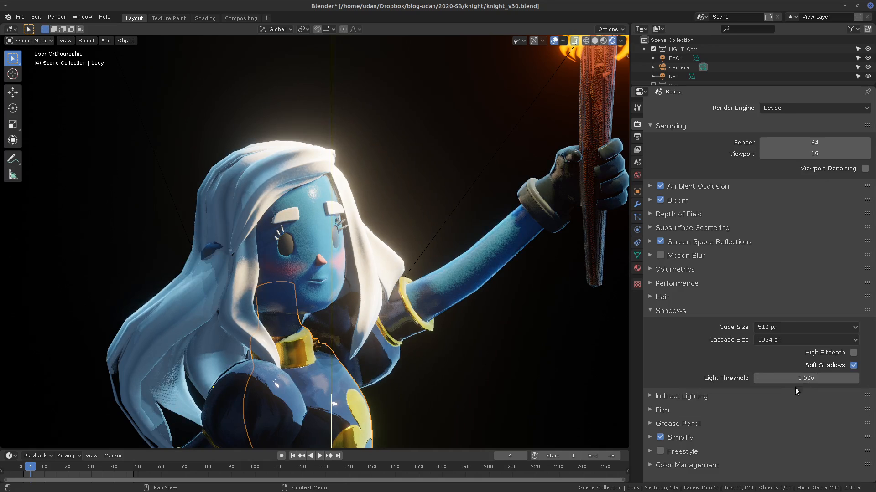
scroll(346, 275, up, 1)
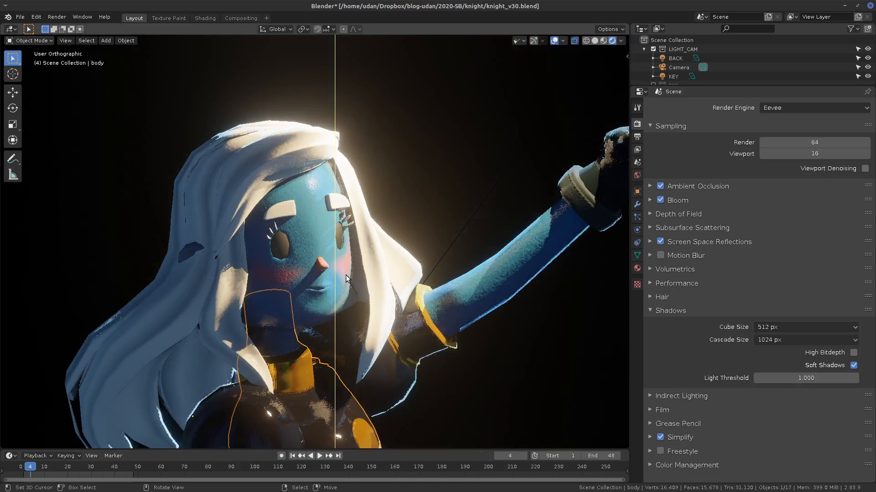
scroll(344, 275, up, 4)
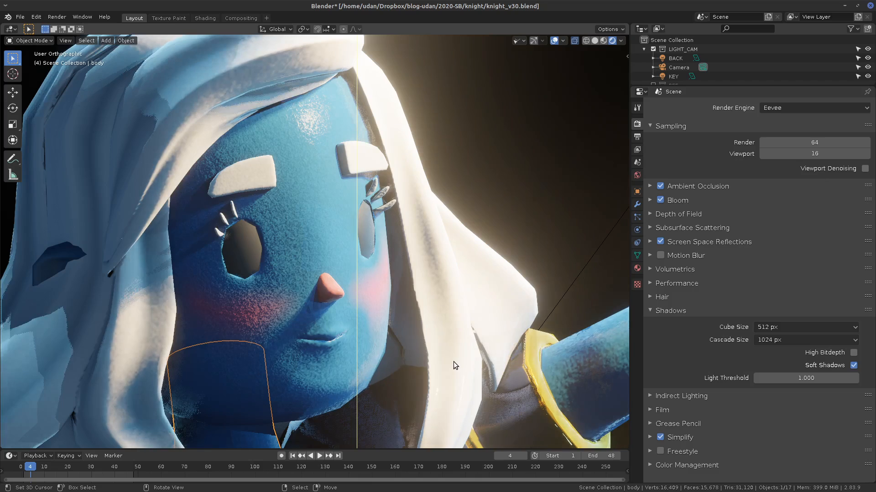
Step: Set the shadows' Light Threshold to 0 with the knight's face in close view
click(811, 379)
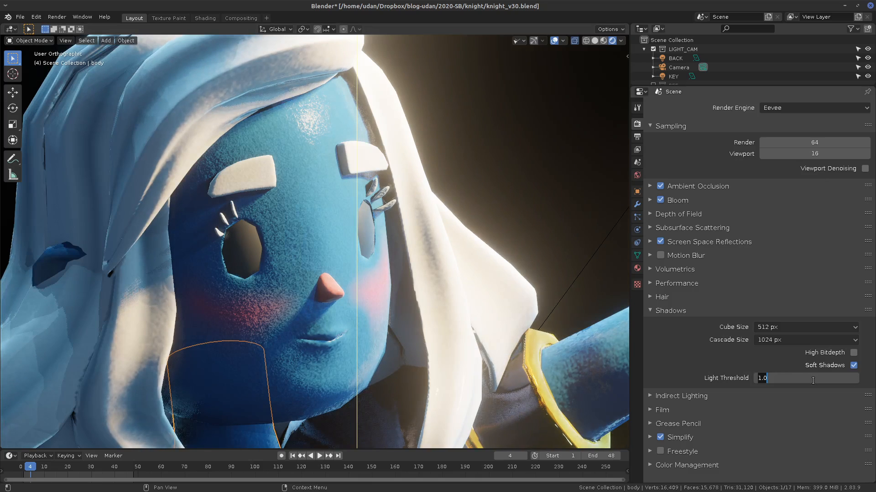
key(BackSpace)
key(BackSpace)
key(BackSpace)
text(0)
key(Return)
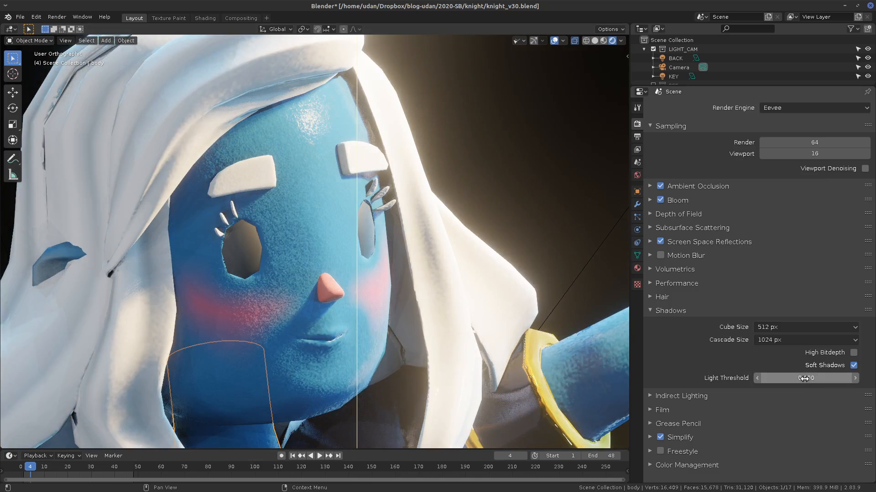
Step: Try a Light Threshold of 0.1 for the shadows on the knight's face
click(811, 379)
text(0.)
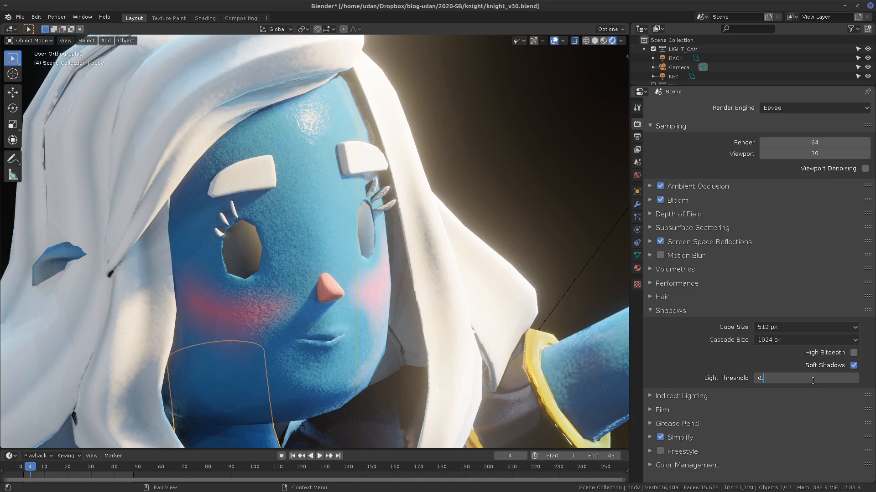
text(1)
key(Return)
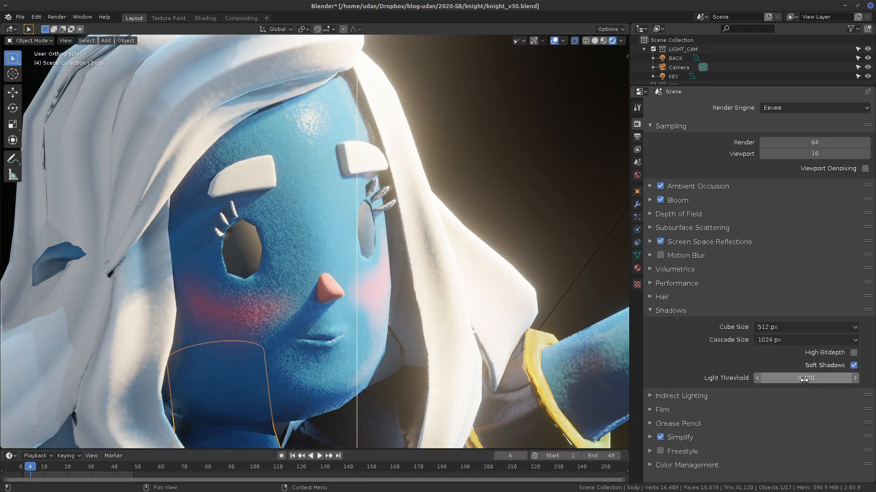
Step: Set the Light Threshold to 1 again to compare the lighting on the knight's whole upper body
scroll(491, 330, down, 2)
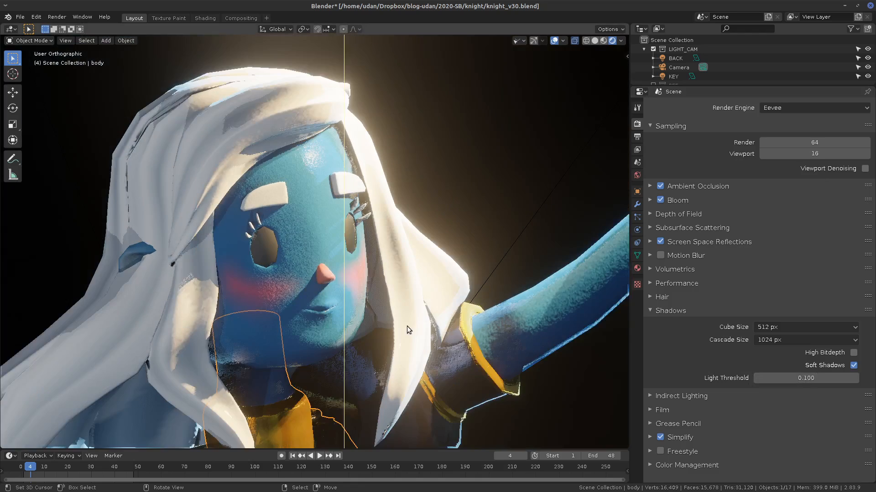
scroll(407, 328, down, 3)
click(798, 379)
text(1)
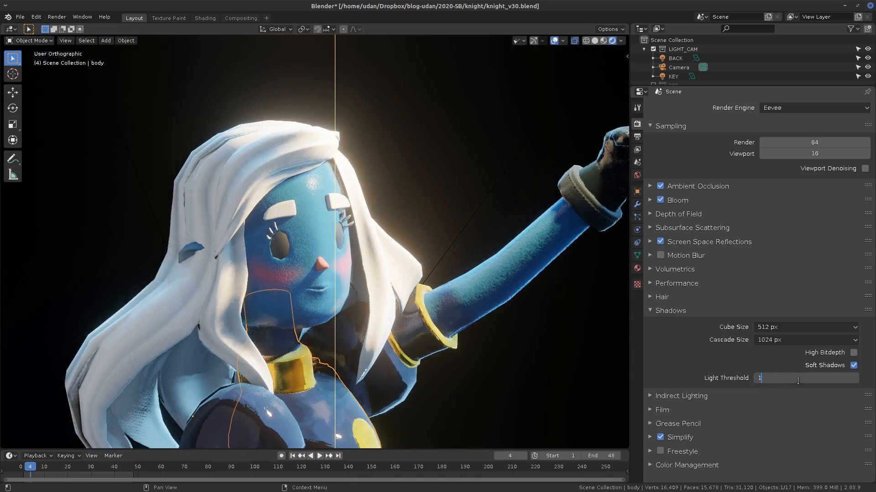
key(Return)
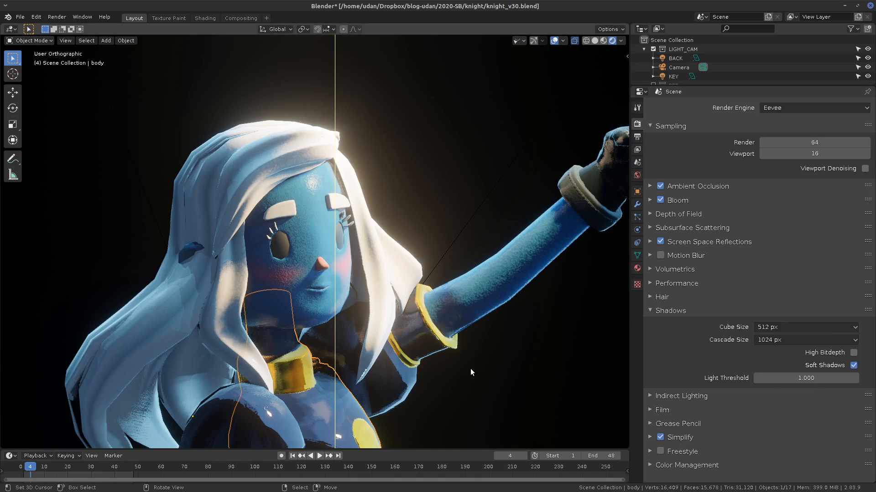
Step: Look through the scene camera and set the shadows' Light Threshold to 0.1
key(KP_0)
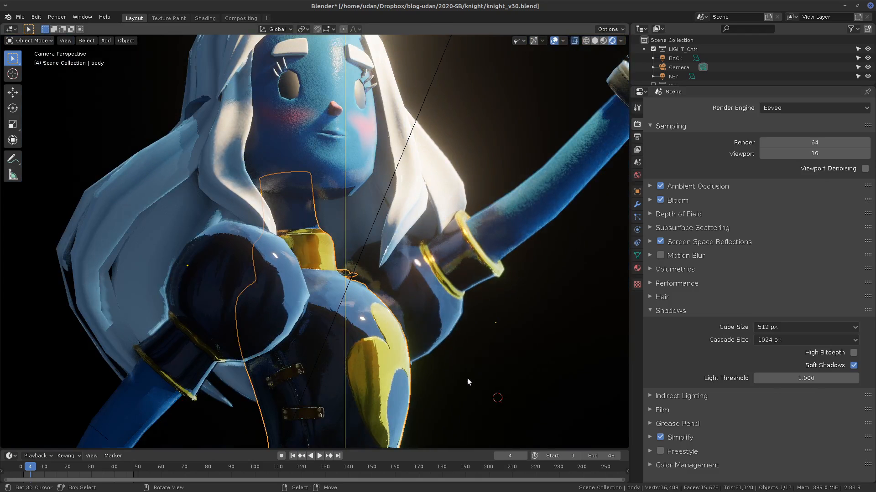
click(809, 379)
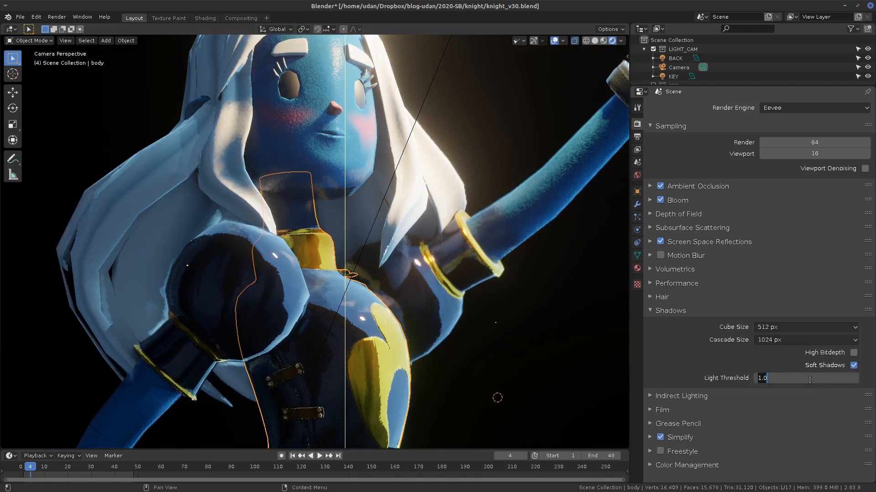
text(0.1)
key(Return)
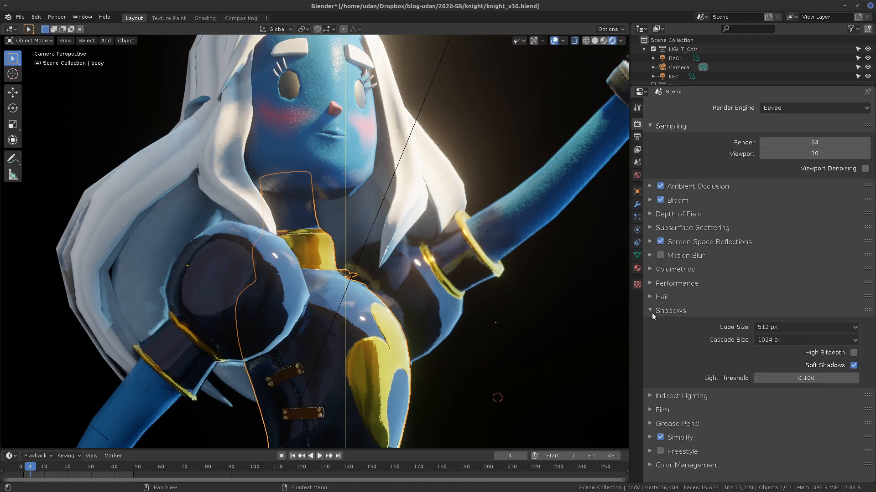
Step: Collapse the Shadows settings and look through the Indirect Lighting options, including the bake and display settings
click(775, 311)
click(775, 324)
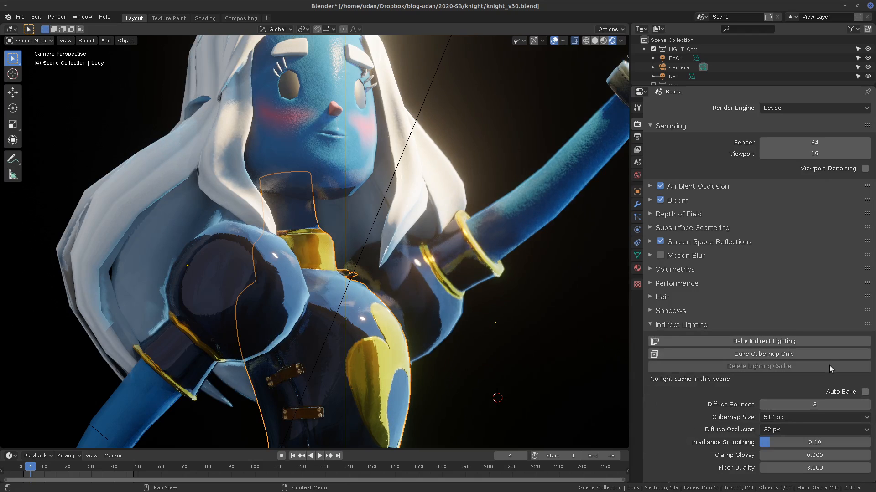
drag(874, 328, 867, 421)
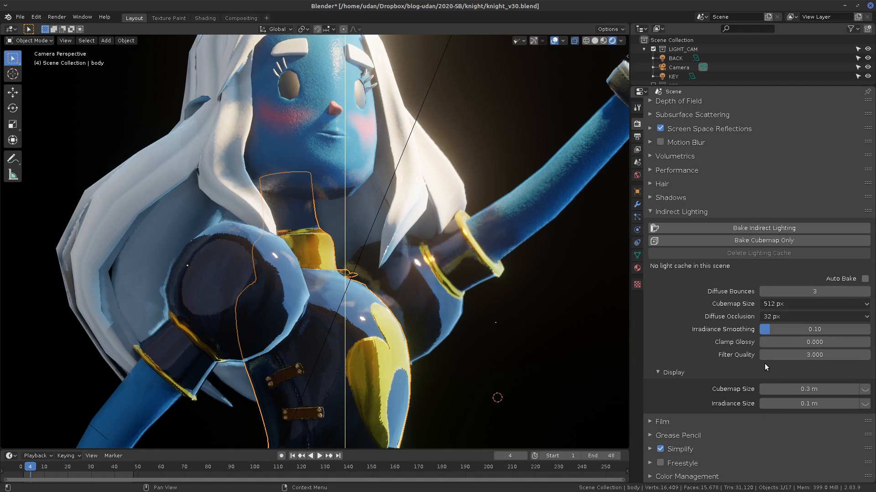
click(658, 213)
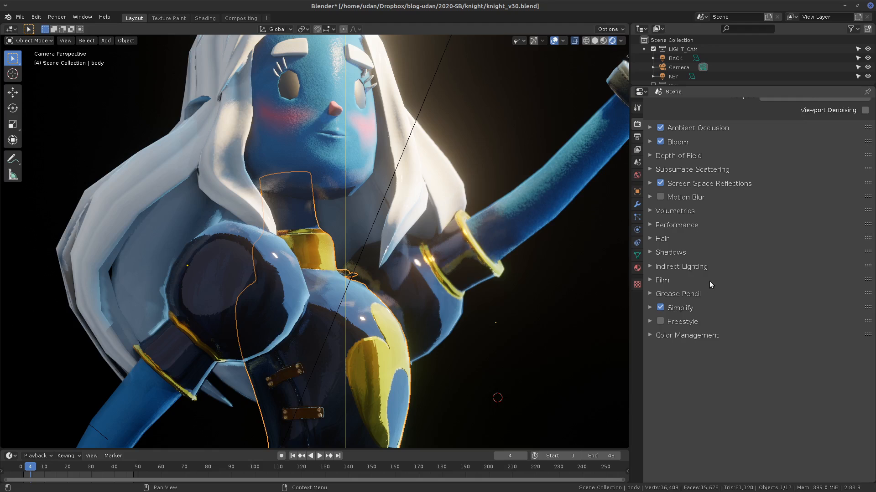
Step: Expand the Film settings, set Filter Size to 0.01 px, and examine the hair edge beside the cheek up close
click(658, 279)
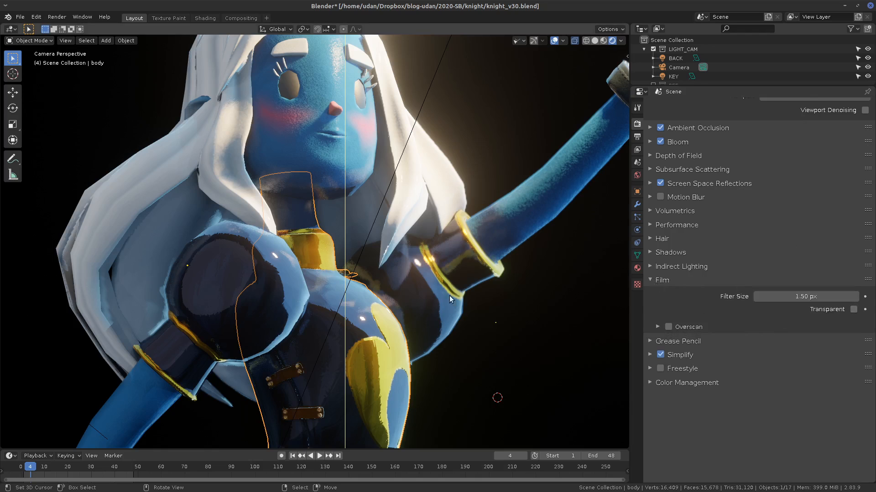
middle_drag(449, 295, 429, 311)
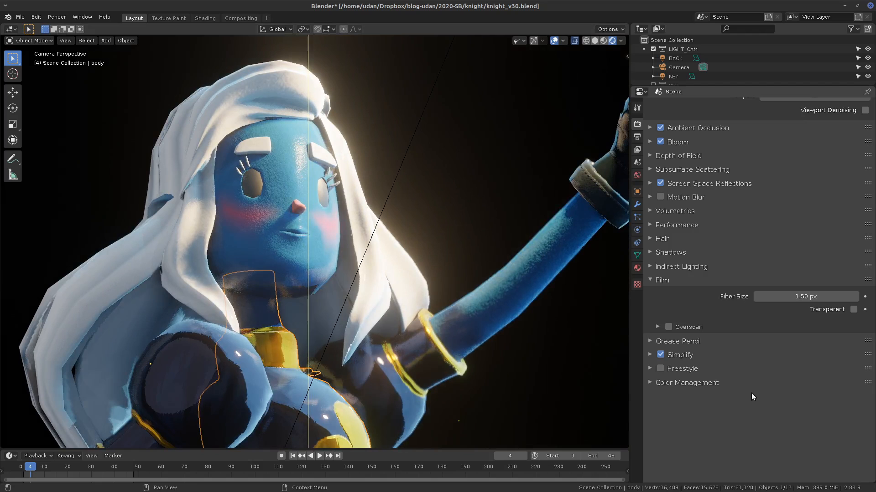
drag(802, 296, 95, 315)
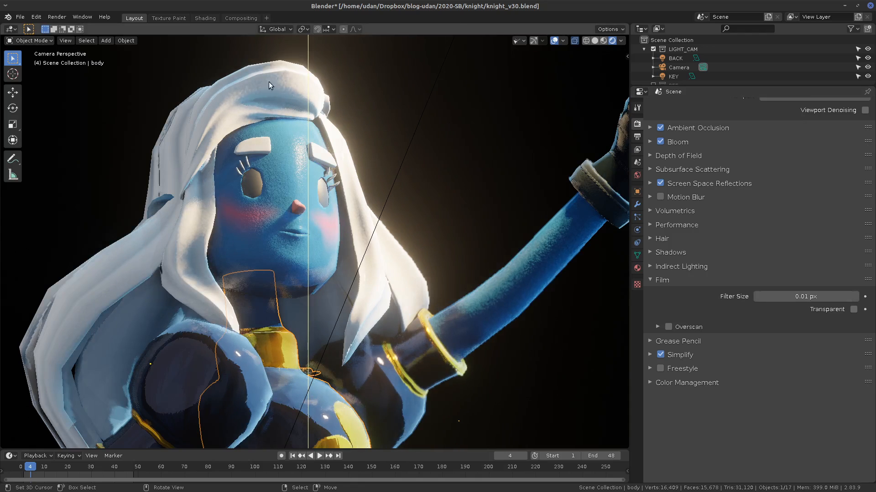
middle_drag(292, 152, 346, 165)
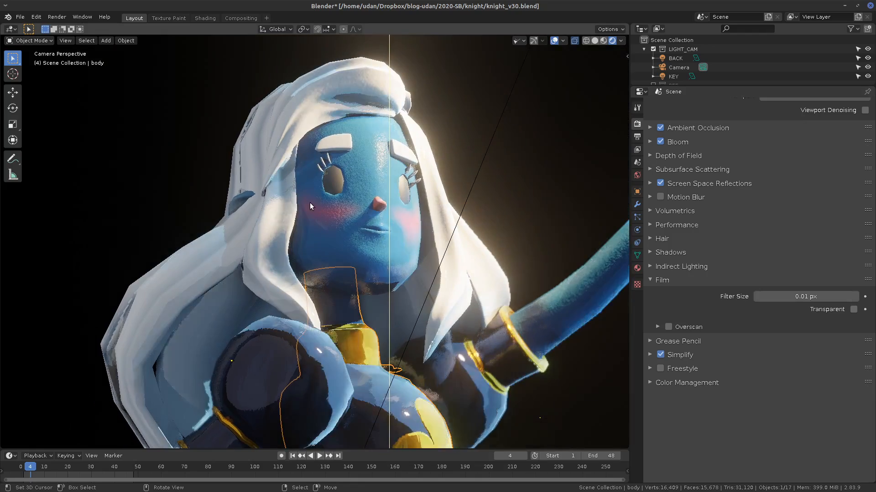
scroll(319, 211, up, 10)
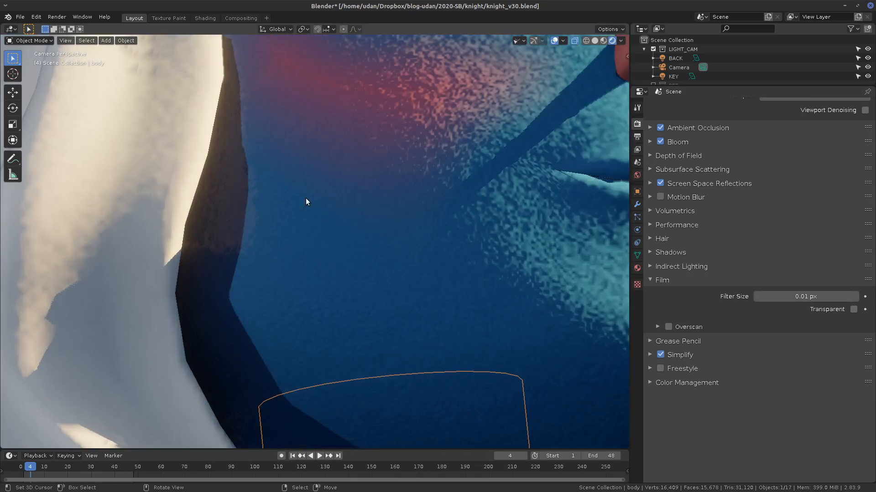
shift+middle_drag(305, 202, 573, 357)
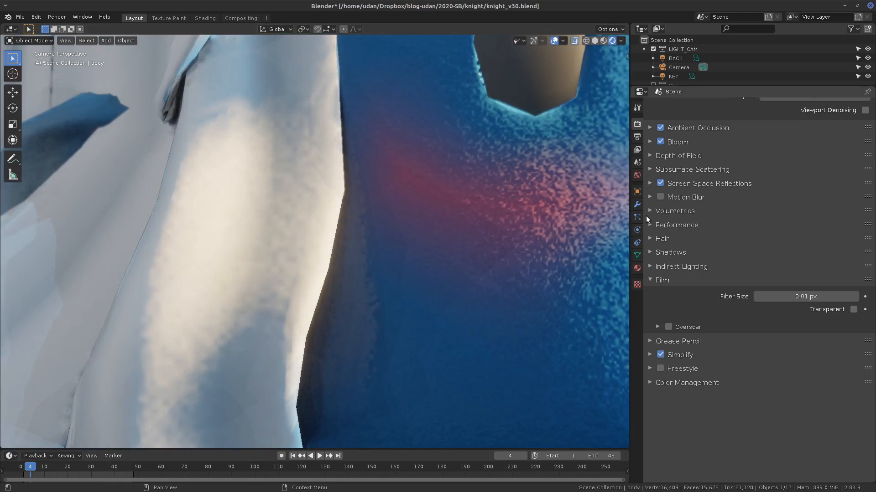
Step: Select the Camera object and disable its Depth of Field
click(688, 67)
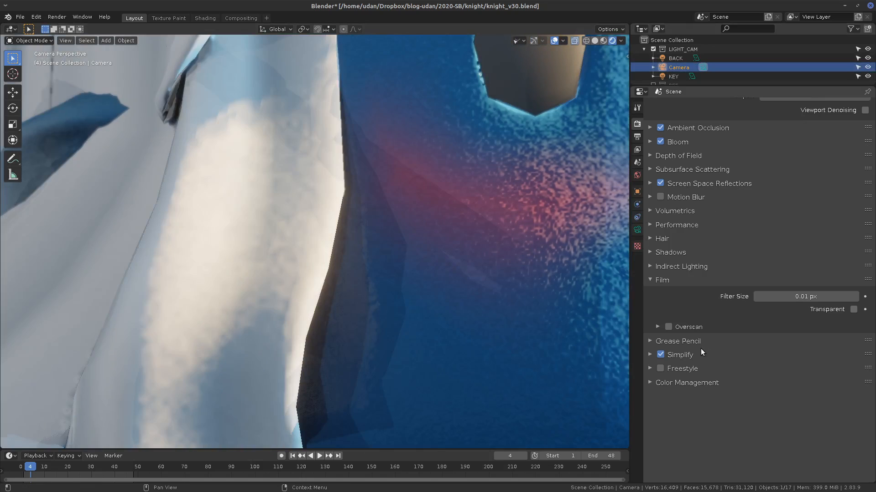
click(637, 230)
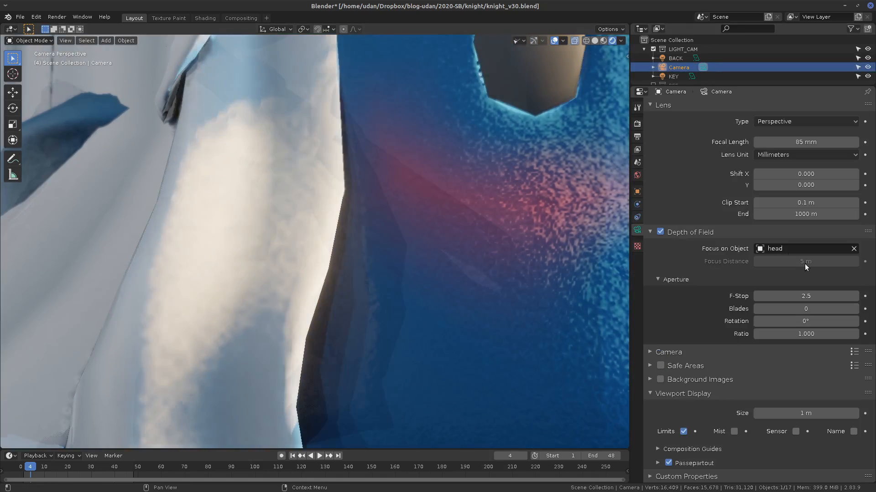
click(661, 232)
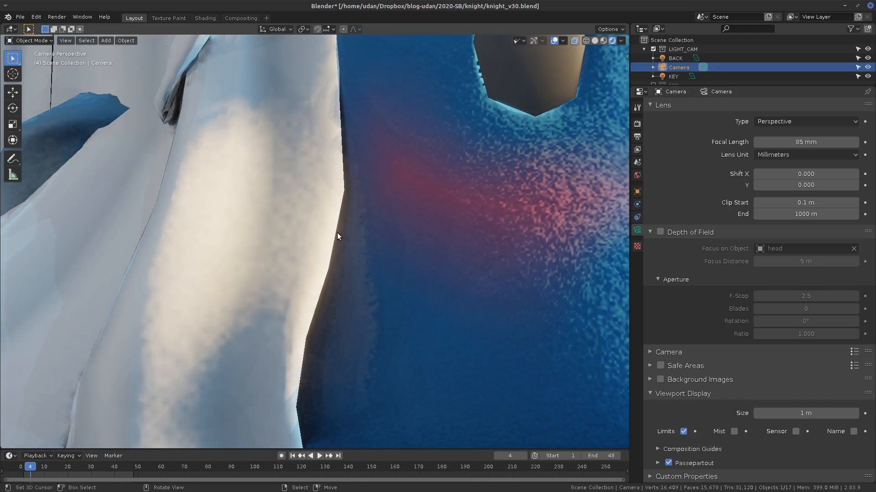
Step: Mark the hair edge beside the cheek with an annotation arrow and set the Film Filter Size to 1 px
mouse_move(409, 218)
mouse_down()
mouse_move(356, 219)
mouse_move(360, 229)
mouse_up()
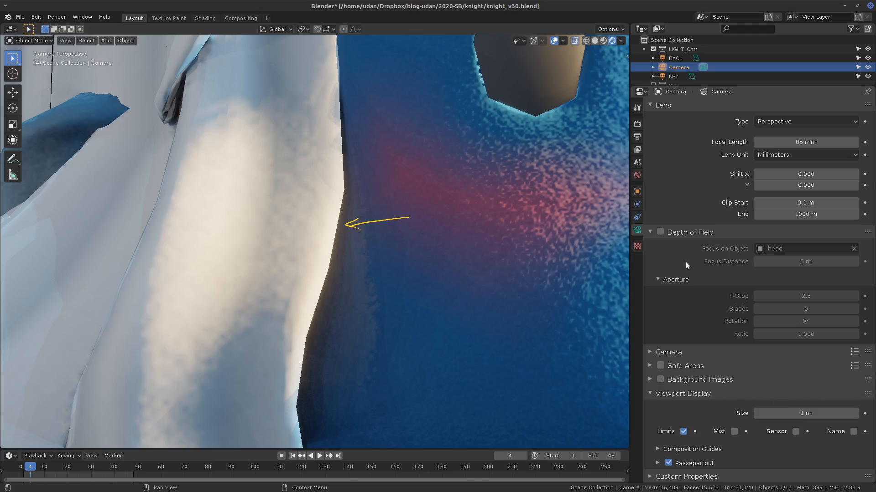
click(637, 124)
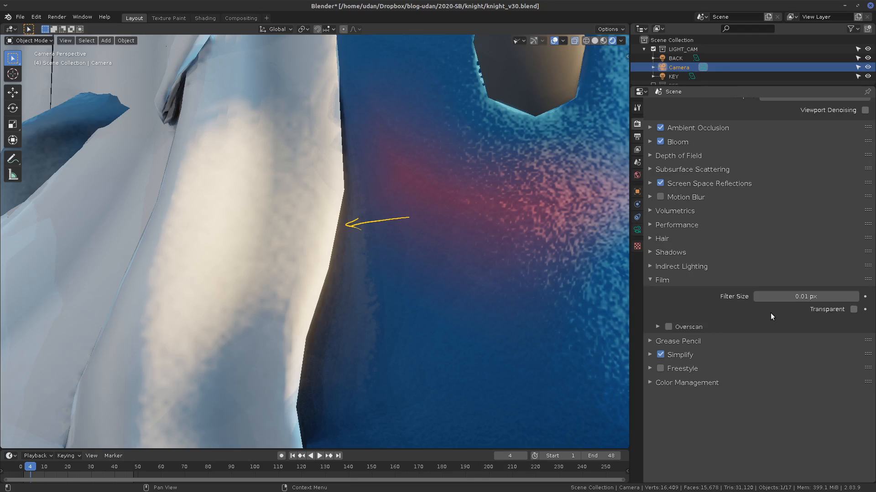
click(799, 299)
text(1)
key(Return)
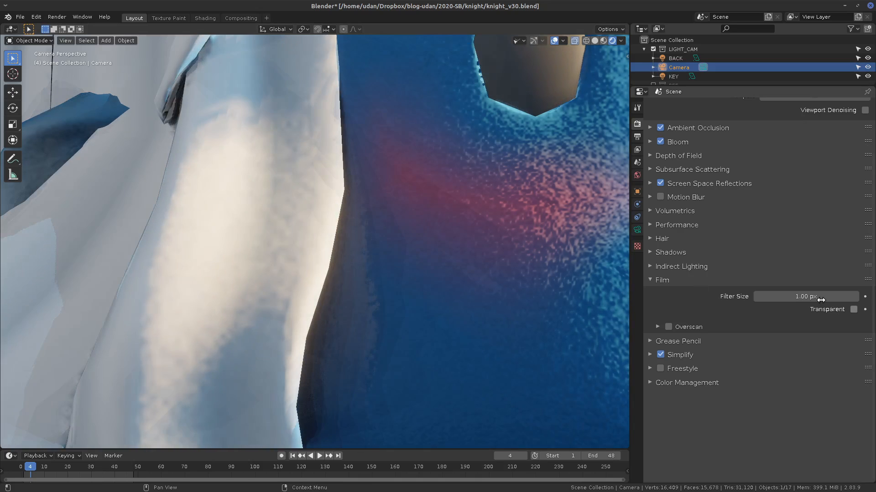
Step: Lower the Film Filter Size to 0.04 px, reduce it once more, and render the current frame
drag(442, 307, 289, 307)
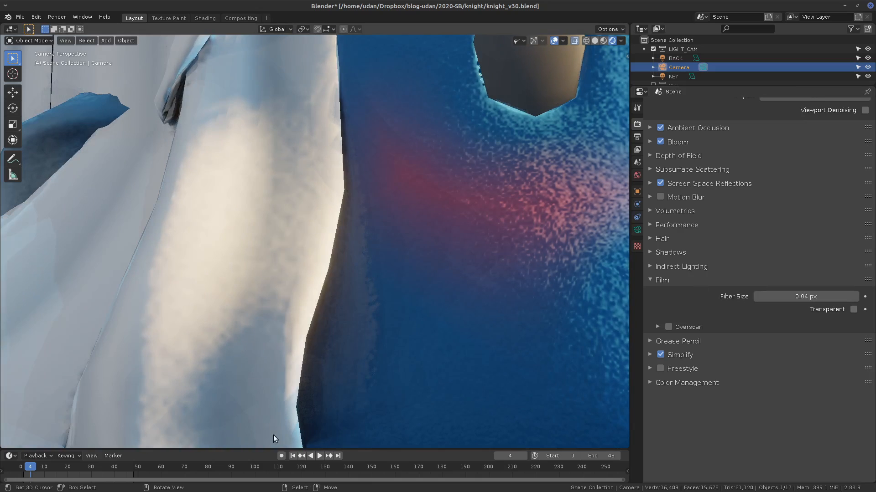
drag(793, 297, 216, 331)
key(F12)
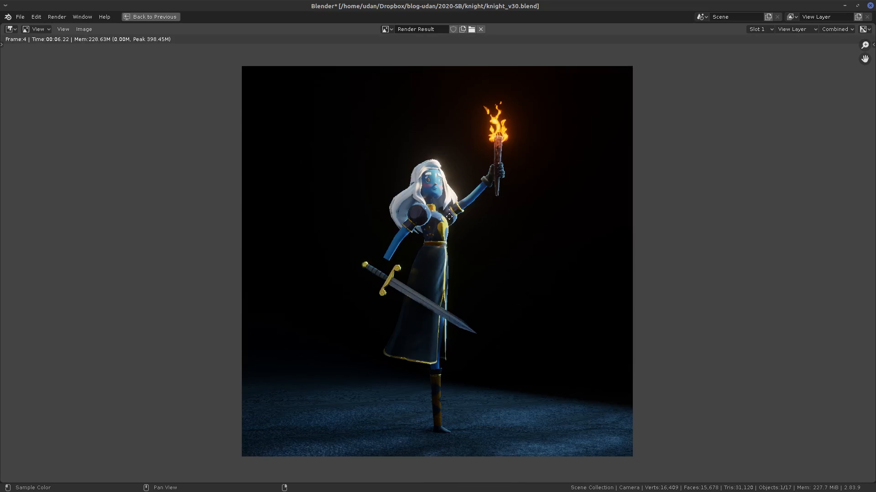
Step: Examine the knight's hair edges, face and eyelashes up close in the low Filter Size render, and return to the viewport
scroll(445, 230, up, 1)
scroll(445, 231, up, 8)
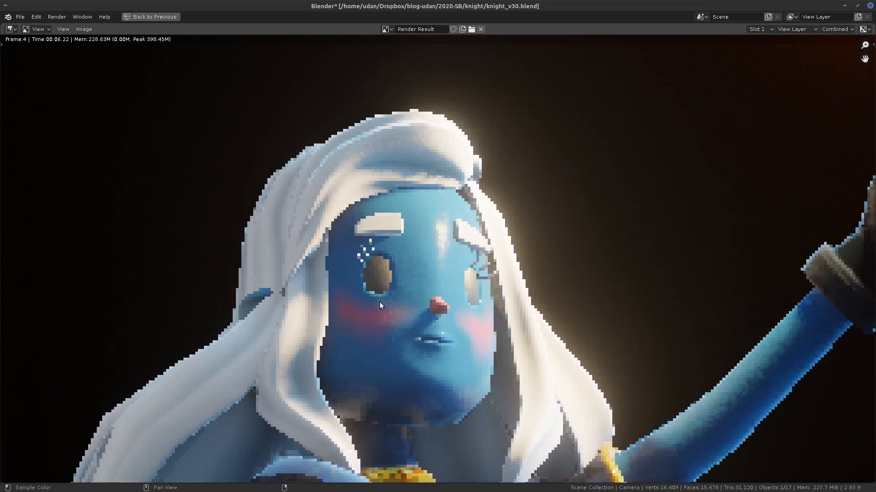
scroll(379, 302, up, 1)
middle_drag(309, 289, 411, 255)
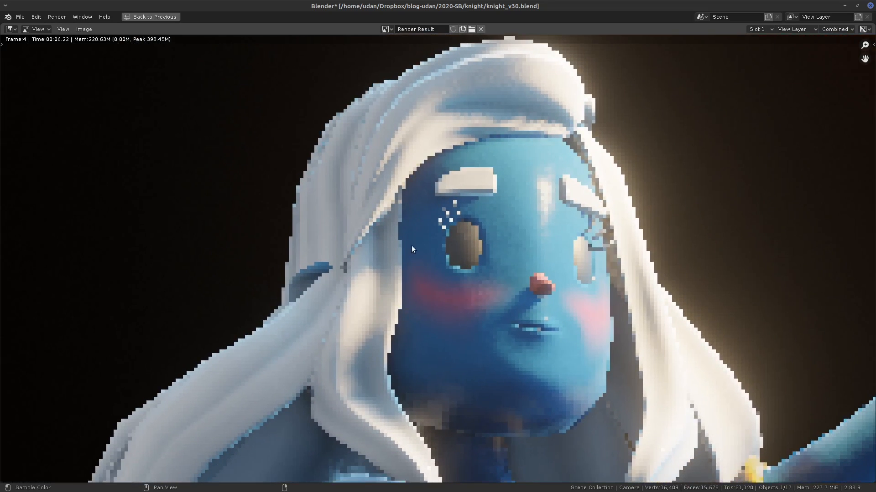
scroll(400, 269, up, 3)
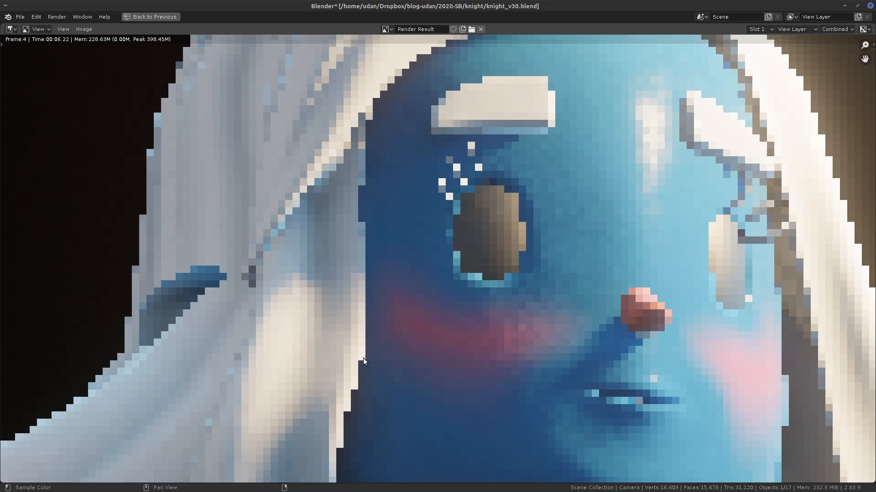
scroll(463, 358, down, 10)
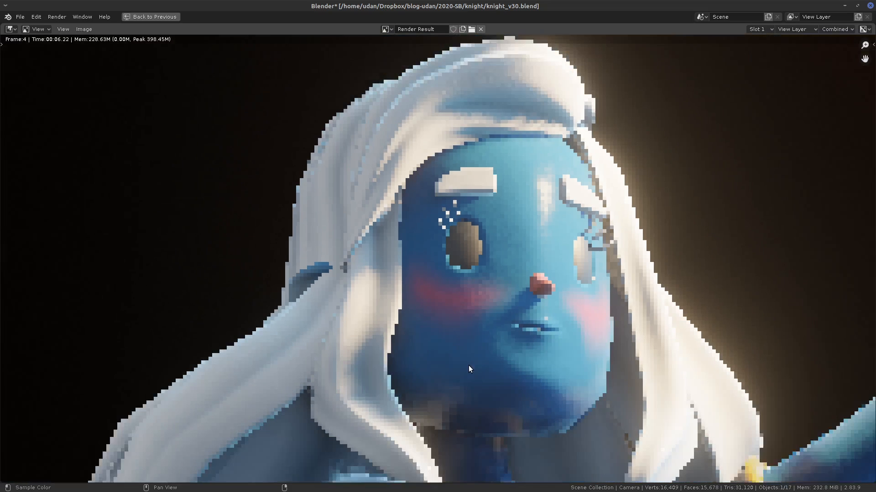
scroll(579, 350, down, 2)
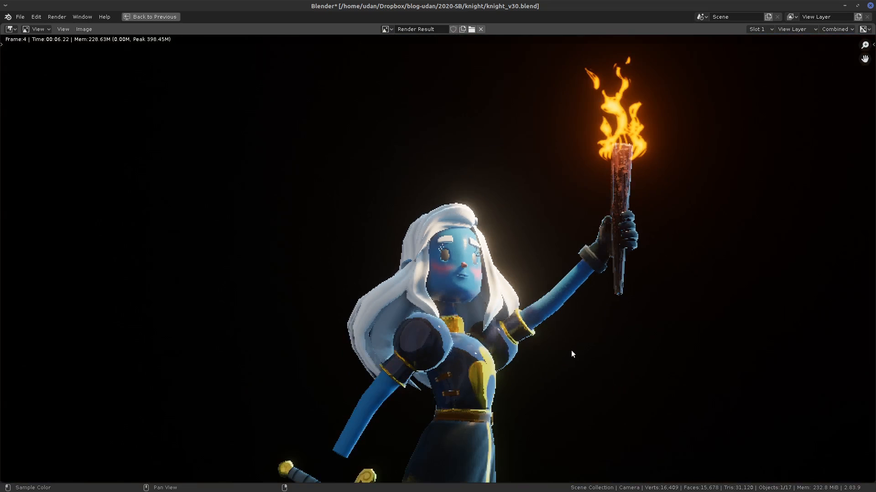
key(Escape)
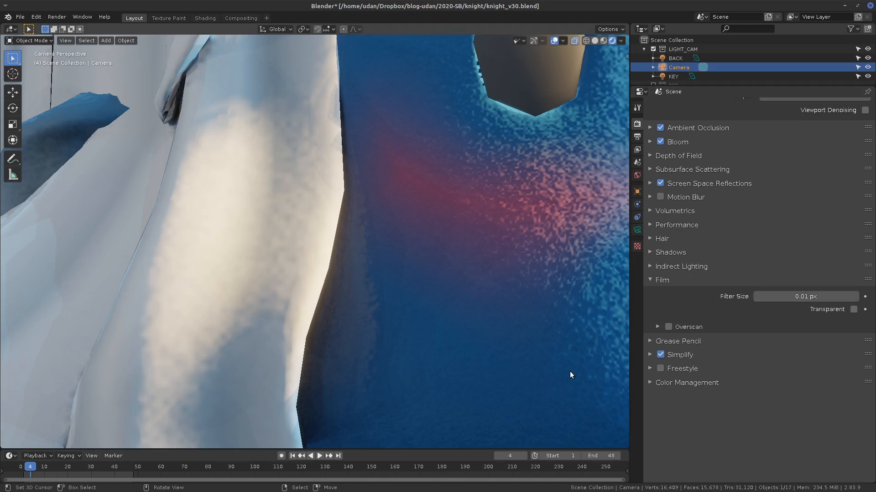
Step: Set the Film Filter Size to 1.5 px and render the current frame
click(796, 299)
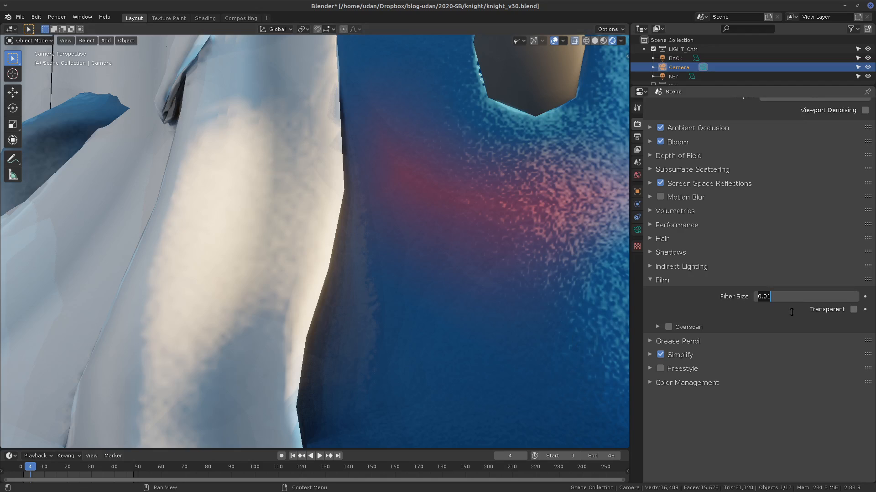
text(1.5)
key(Return)
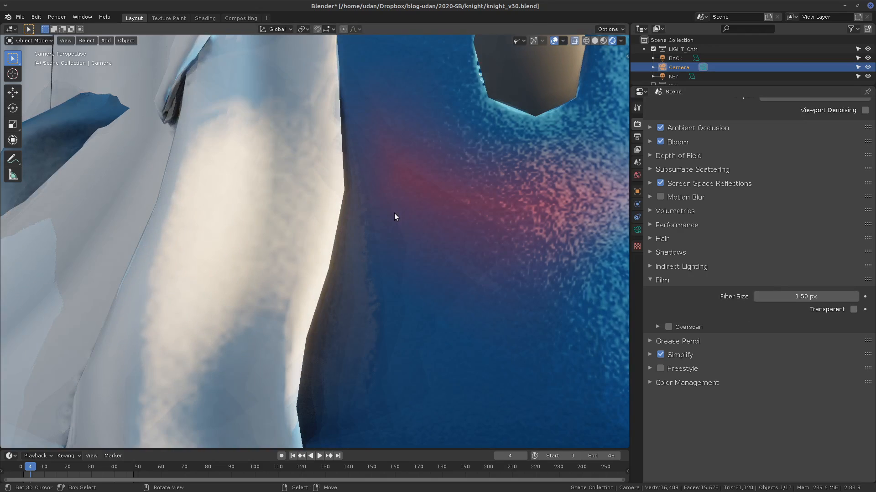
key(F12)
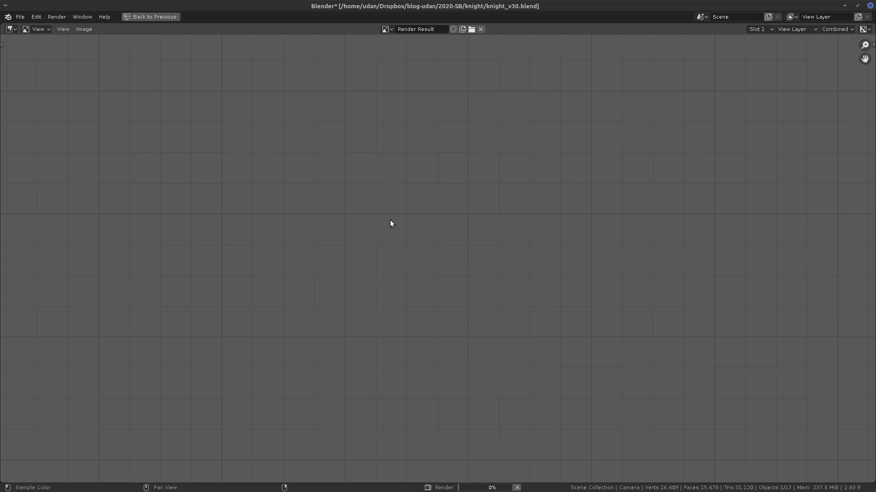
Step: Examine the hair edge beside the cheek up close in the new render, point it out, and close the render
scroll(450, 272, up, 12)
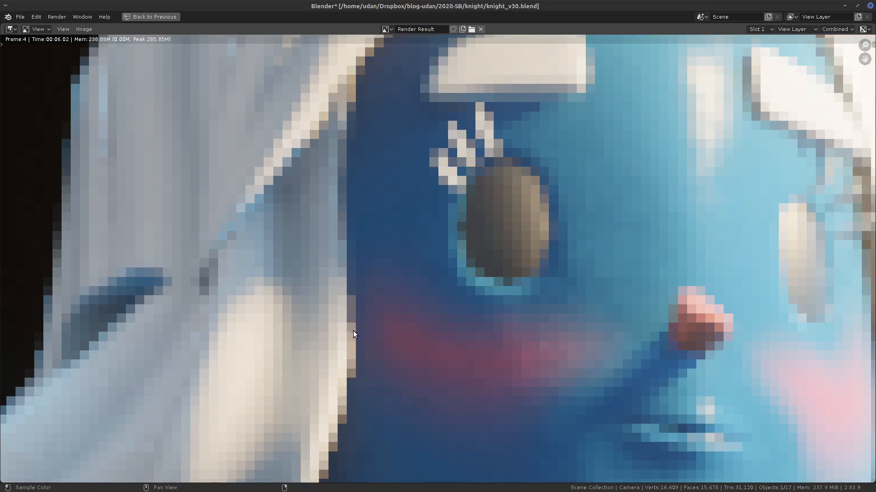
key(d)
drag(351, 337, 354, 308)
right_drag(351, 386, 361, 361)
scroll(407, 369, down, 7)
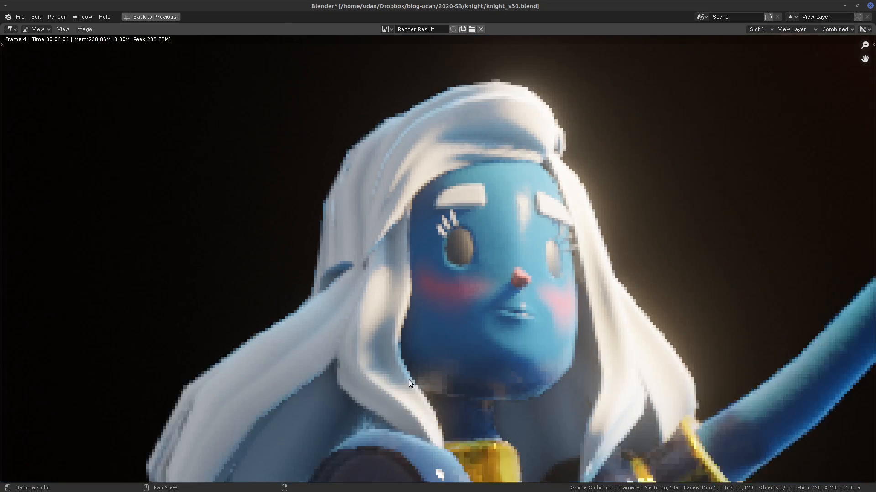
scroll(408, 379, down, 5)
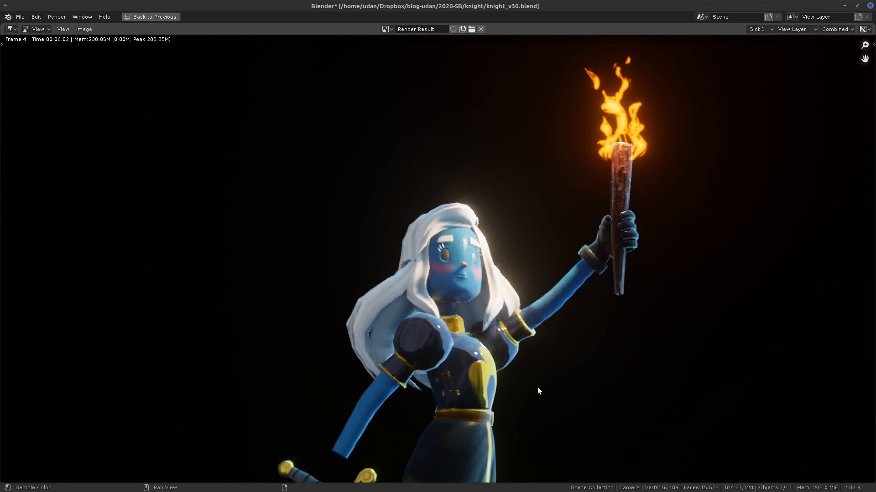
key(Escape)
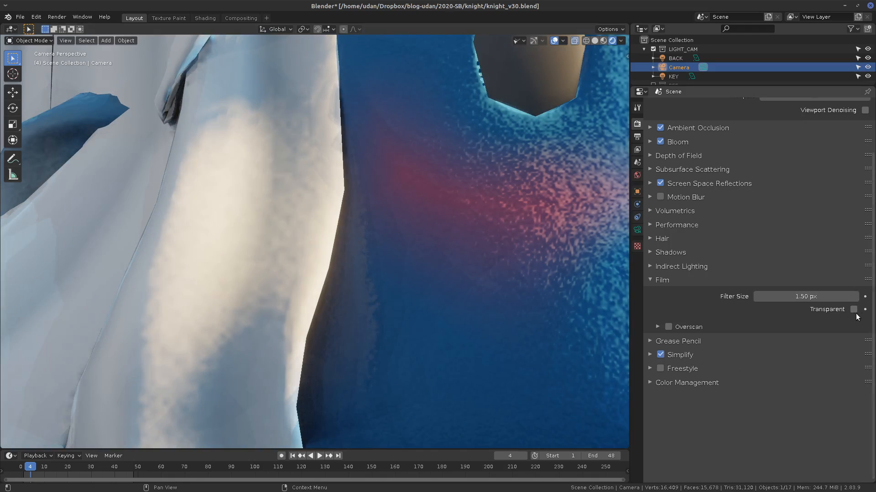
Step: Delete the BACKGROUND object behind the knight
scroll(488, 322, down, 6)
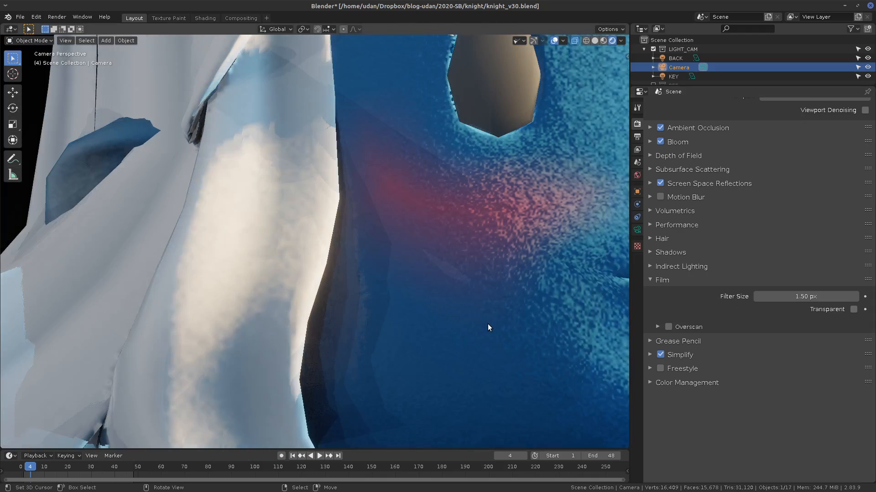
scroll(502, 314, down, 4)
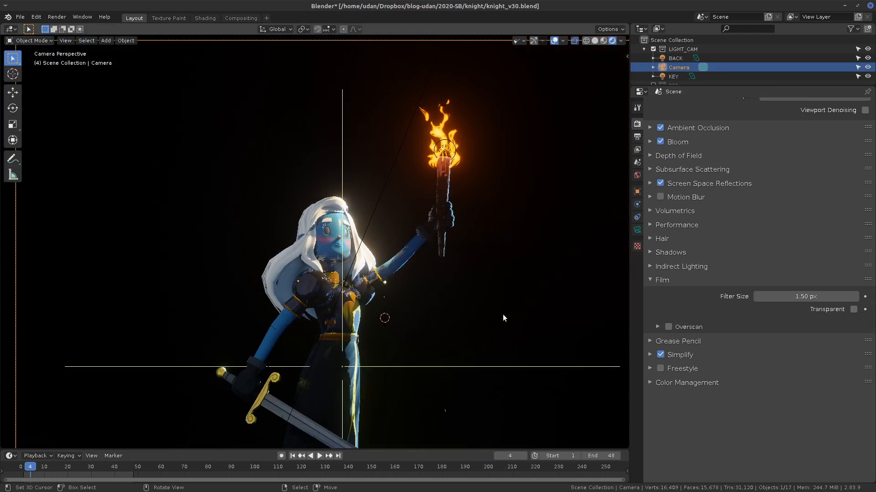
click(496, 284)
key(x)
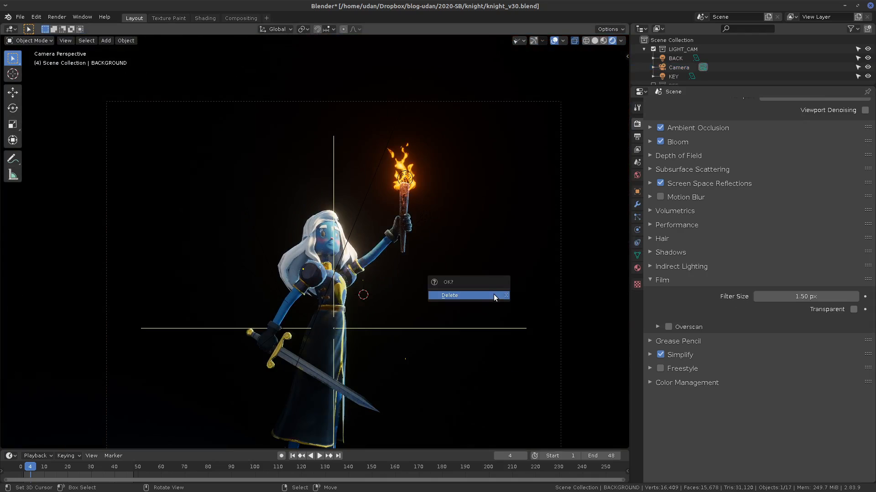
click(492, 295)
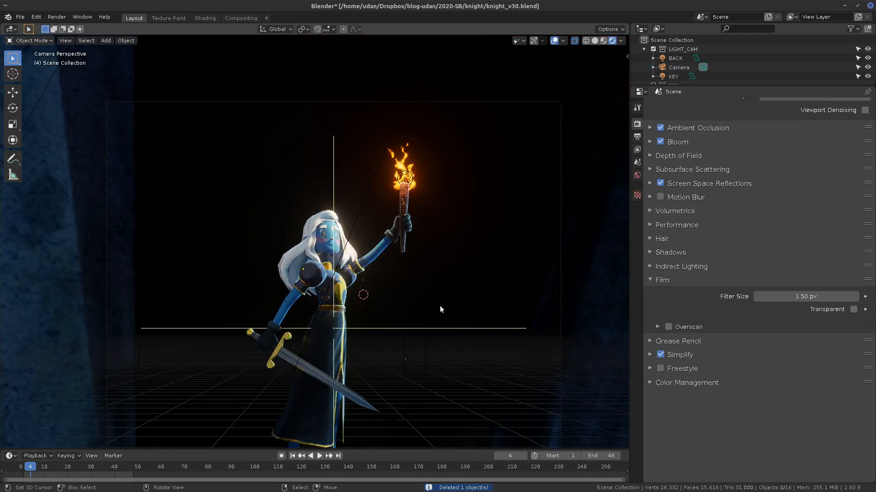
shift+middle_drag(429, 306, 437, 235)
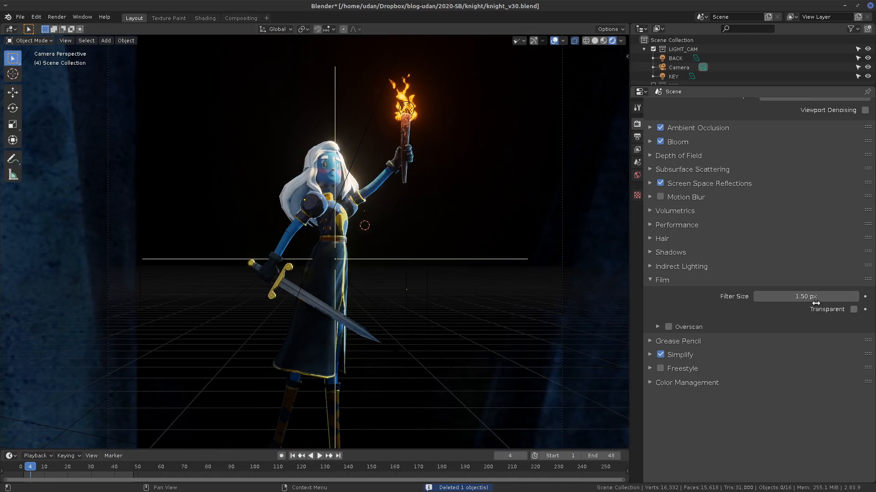
Step: Switch Film's Transparent option on and off again, collapse Film, and check the Grease Pencil render settings
click(853, 310)
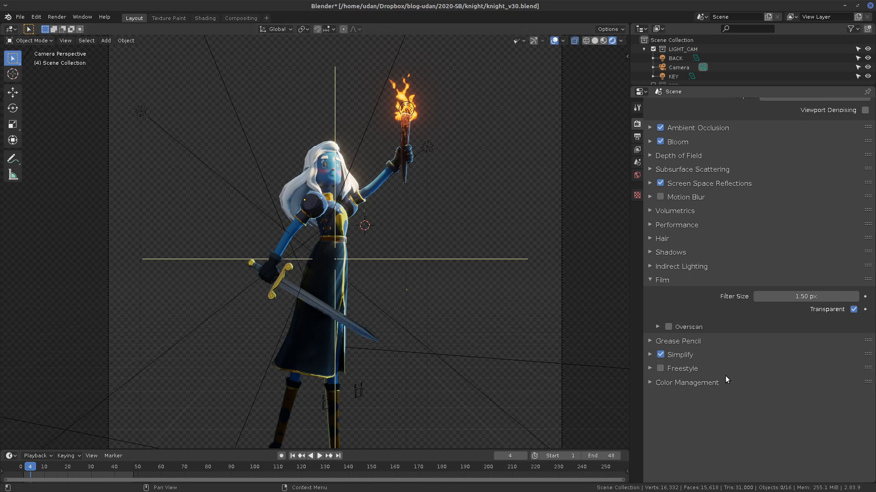
click(854, 309)
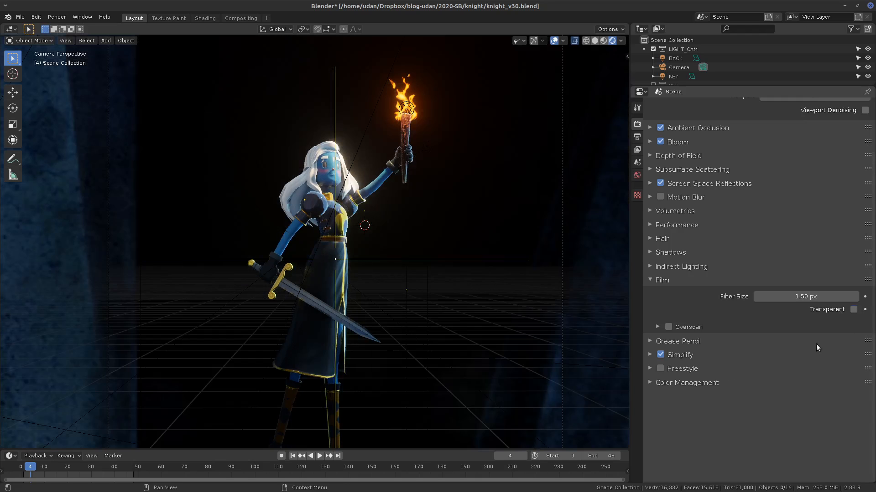
click(688, 284)
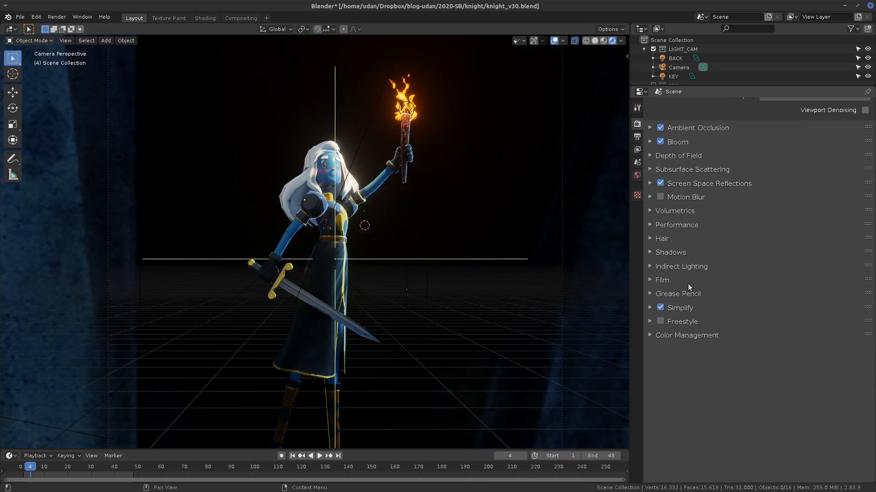
click(651, 297)
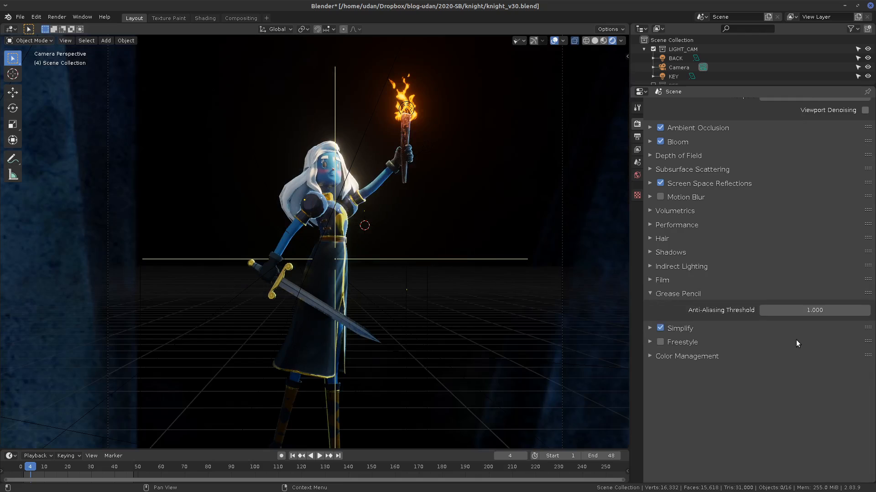
click(653, 298)
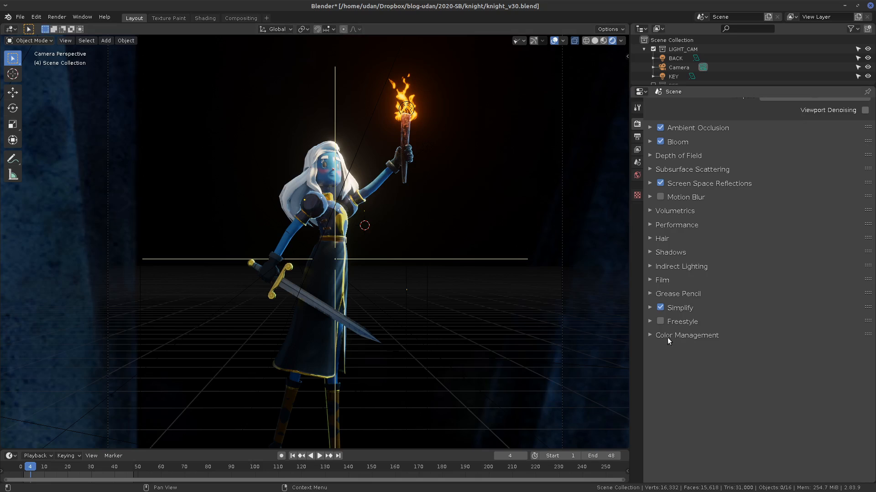
Step: Enable Freestyle, render the current frame to check its outlines, and return to the viewport
click(652, 321)
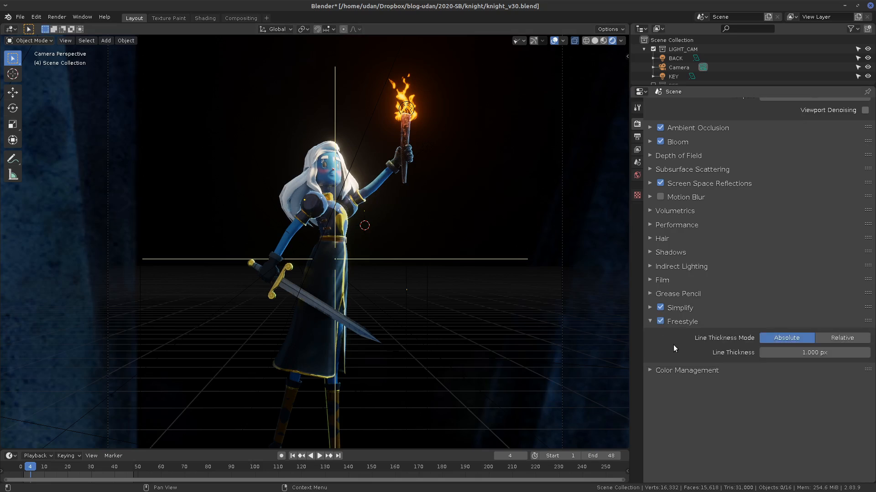
click(657, 326)
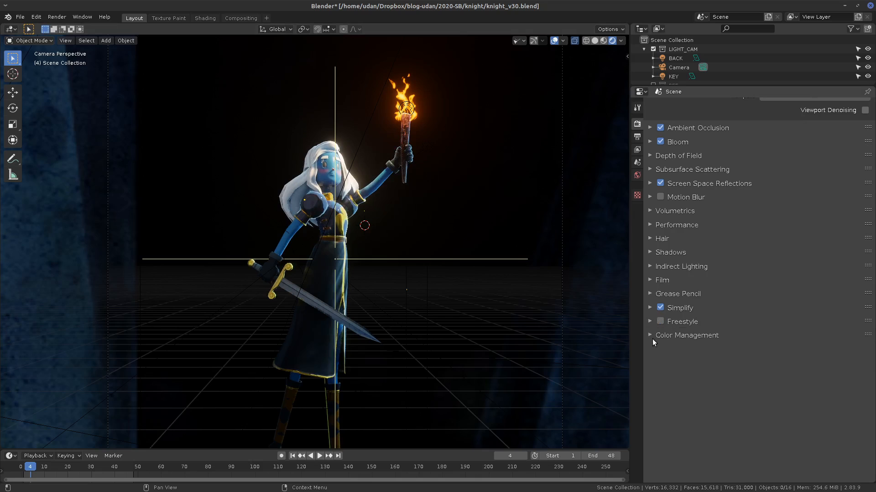
click(660, 322)
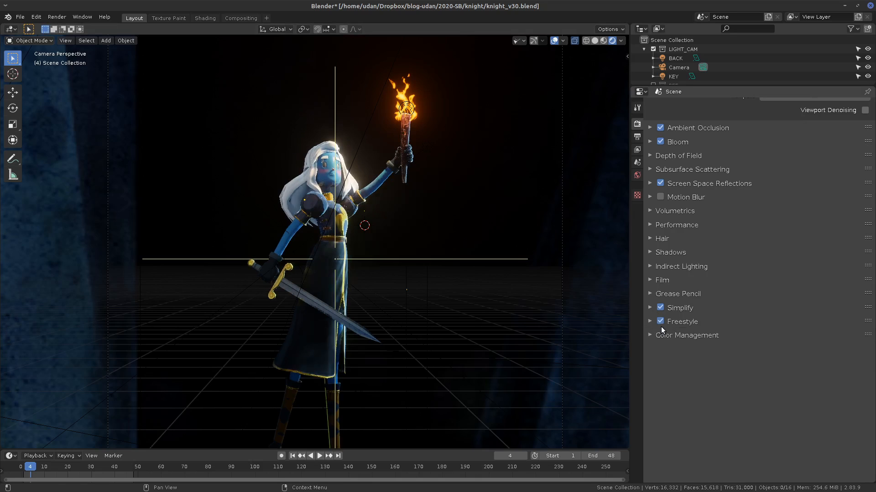
key(F12)
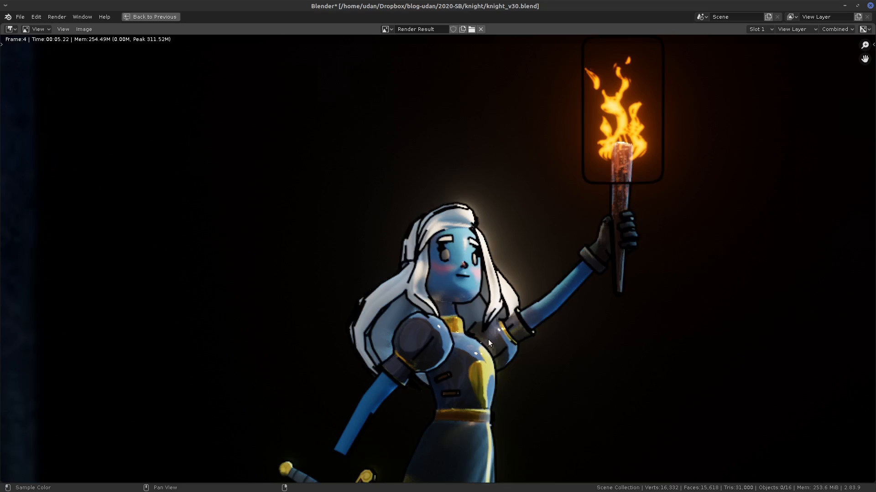
key(Escape)
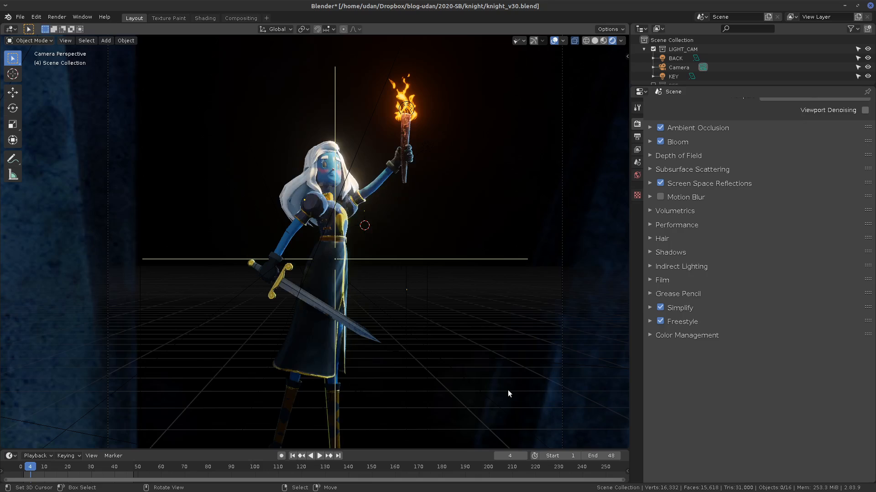
Step: Expand the Simplify settings and switch Simplify off and back on
click(650, 308)
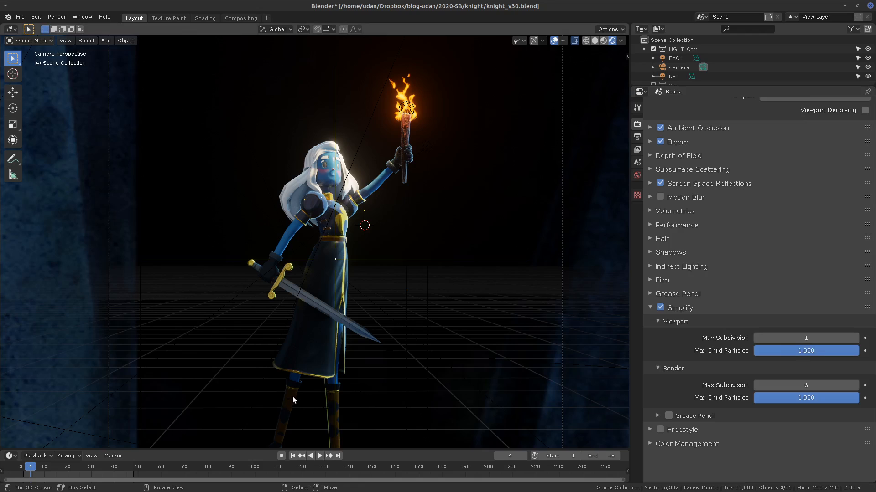
click(661, 308)
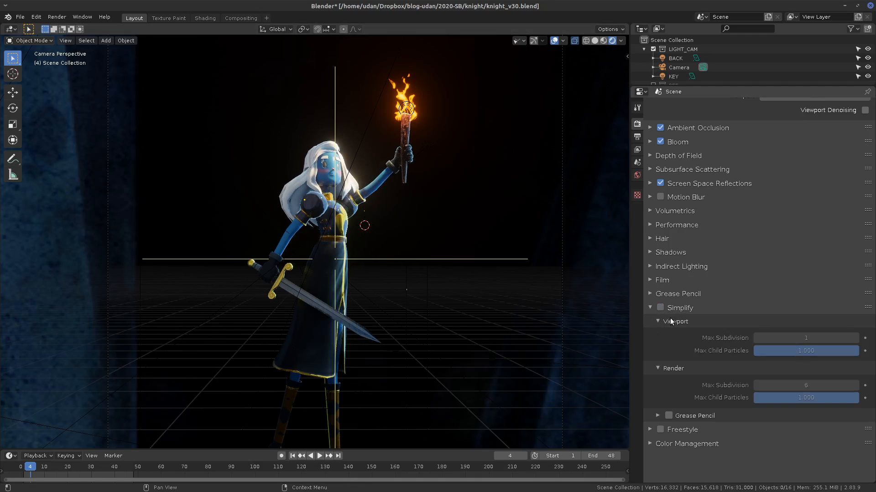
click(660, 309)
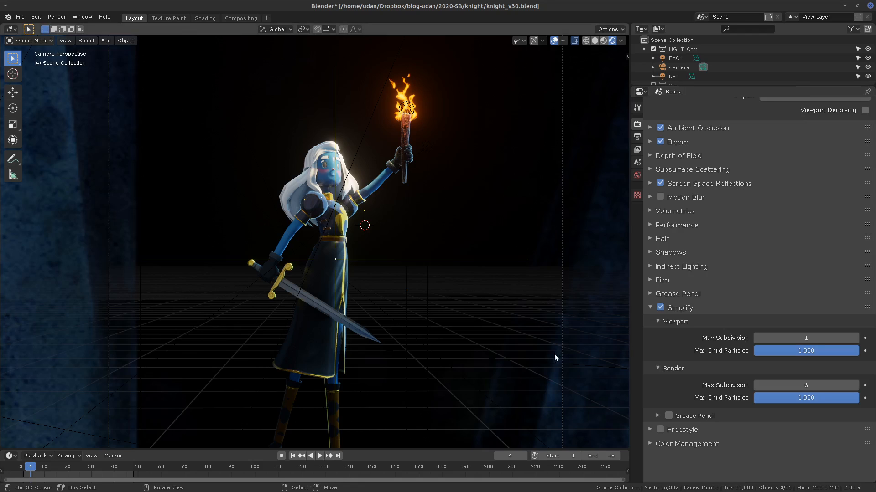
Step: Add a Subdivision Surface modifier to the knight's hair object
click(296, 178)
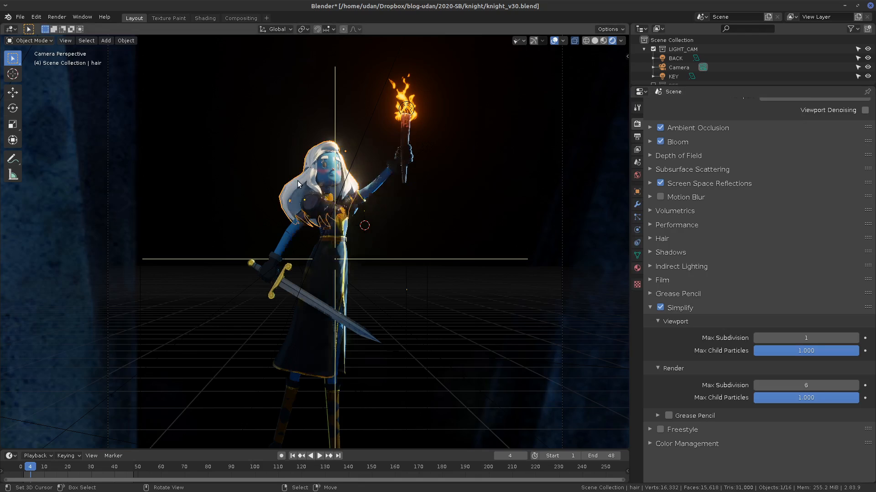
click(637, 204)
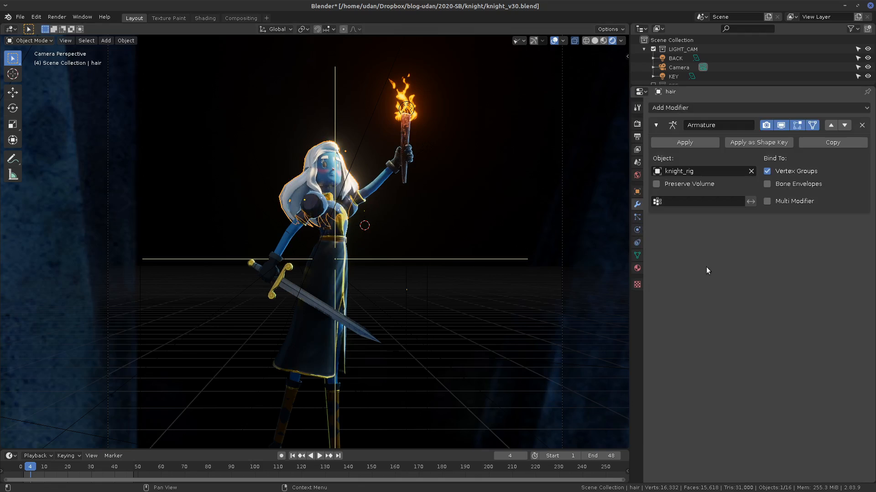
click(698, 108)
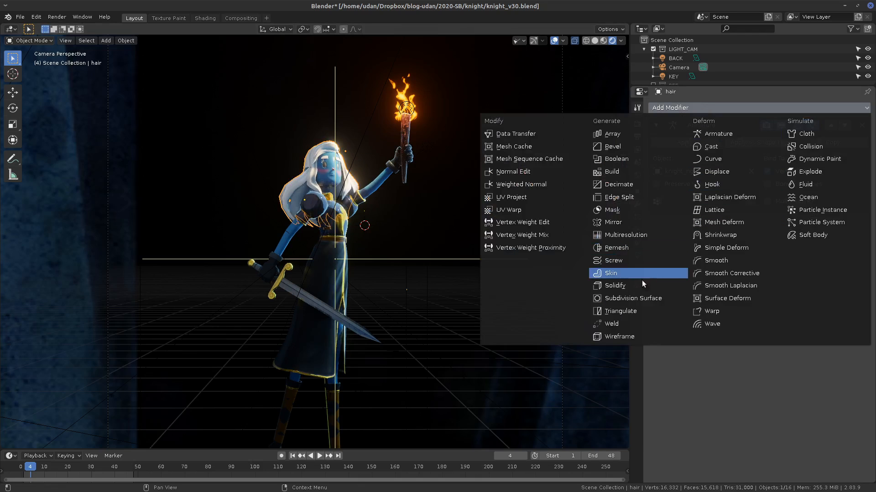
click(637, 299)
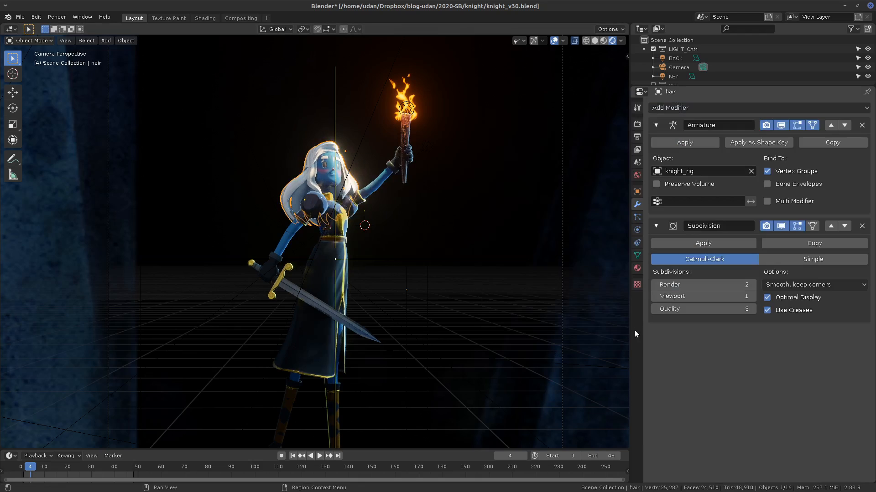
Step: Set the hair's Subdivision modifier to 3 levels for both viewport and render
click(751, 294)
click(752, 296)
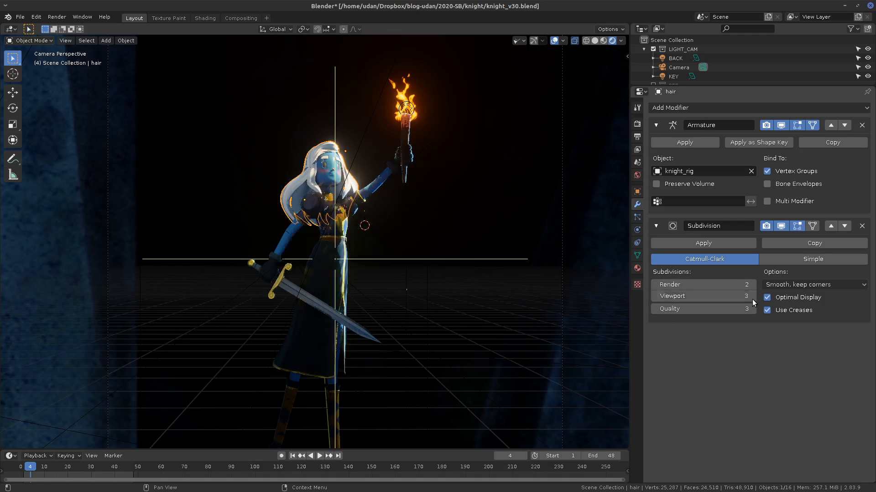
click(753, 285)
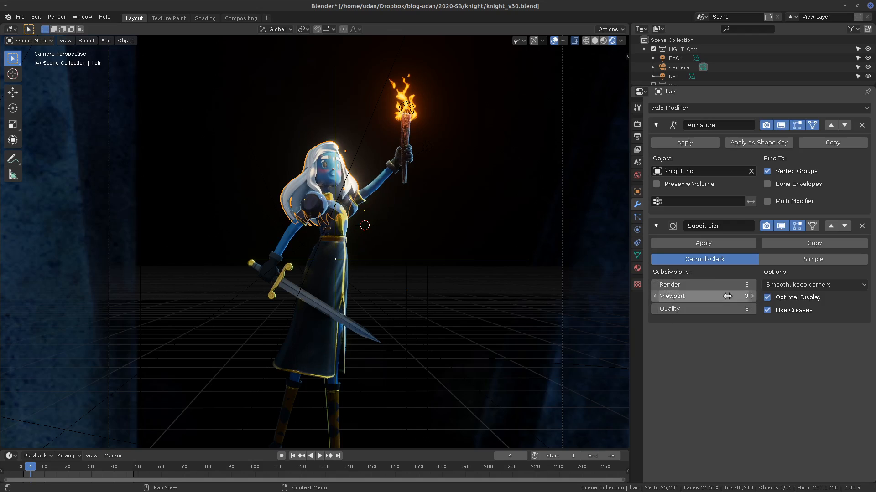
mouse_move(378, 232)
middle_down()
mouse_move(366, 239)
mouse_move(362, 226)
middle_up()
key(KP_0)
Step: Lower the hair modifier's viewport subdivision level to 1 and raise it back to 3
click(655, 296)
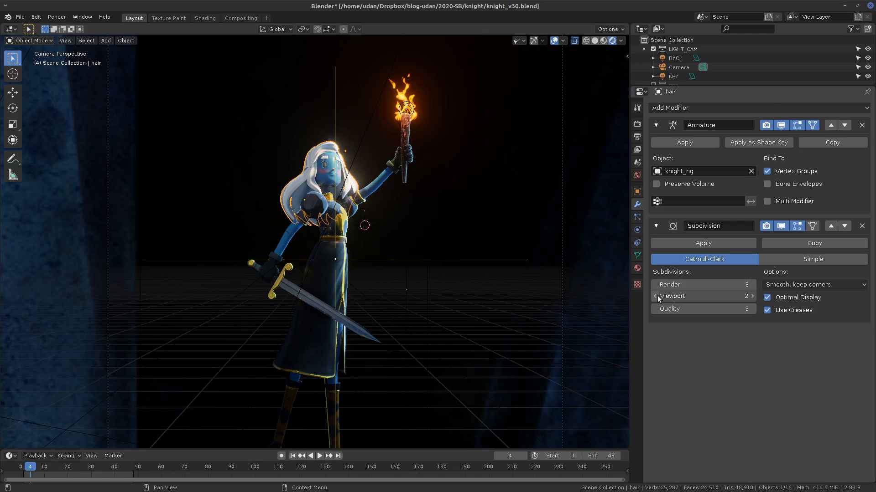
click(655, 296)
click(752, 297)
click(752, 296)
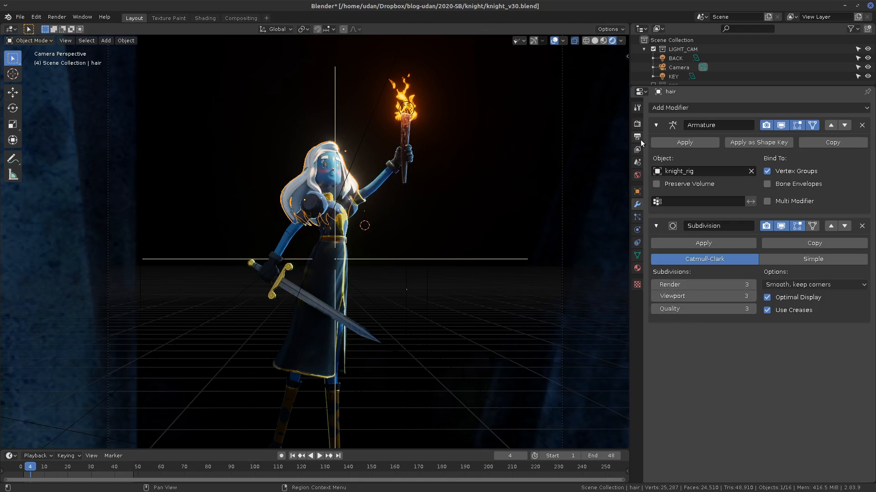
Step: Return to the render settings and switch Simplify off and on again to compare the hair's subdivision
click(637, 124)
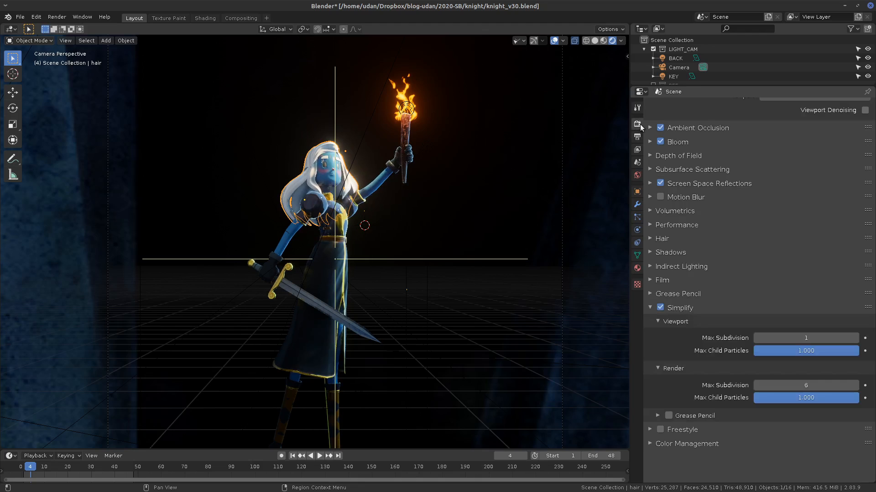
click(660, 308)
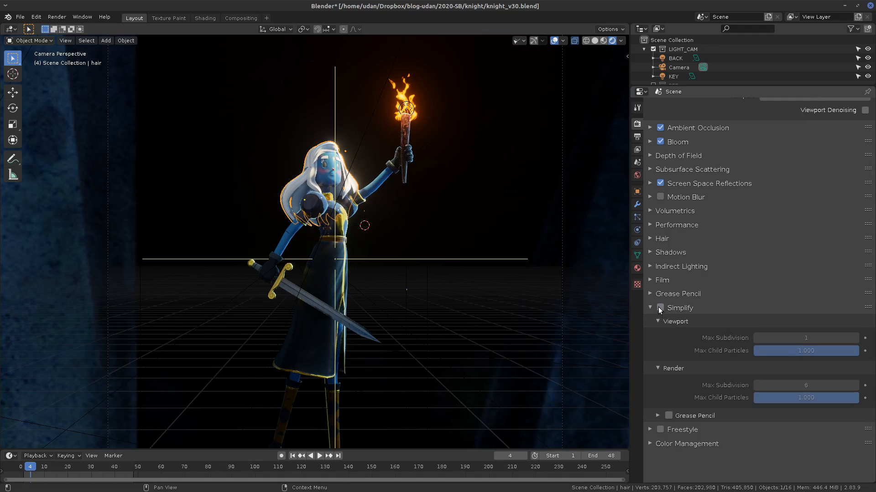
click(659, 308)
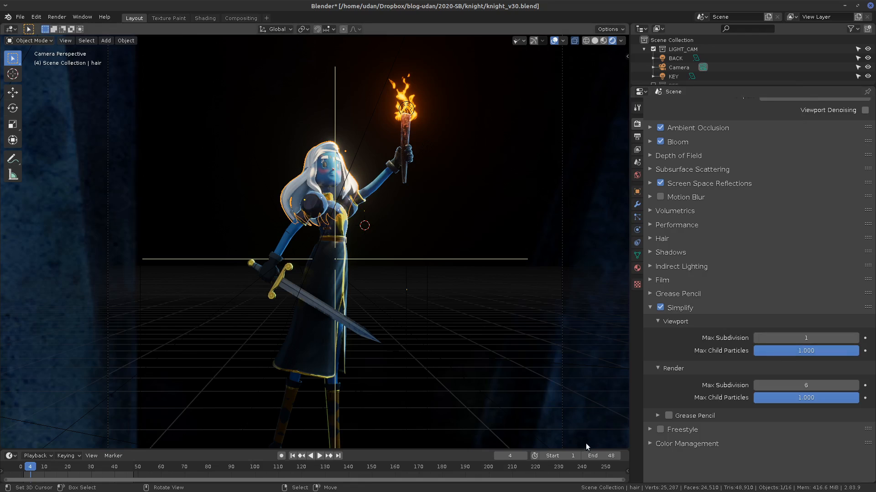
Step: Set Simplify's render Max Subdivision to 3, restore it to 6, and collapse the Simplify settings
click(813, 385)
text(3)
key(Return)
click(805, 385)
text(6)
key(Return)
click(651, 308)
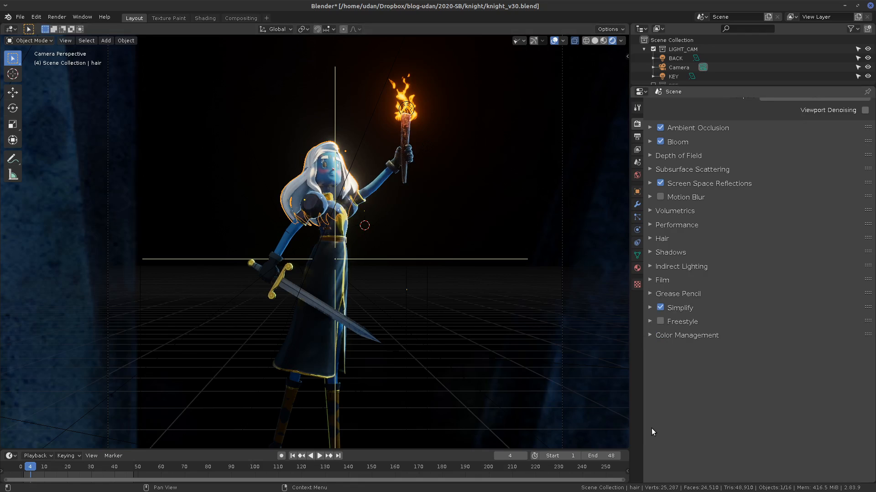
Step: Expand the Color Management settings and switch Display Device to None and back to sRGB
click(655, 338)
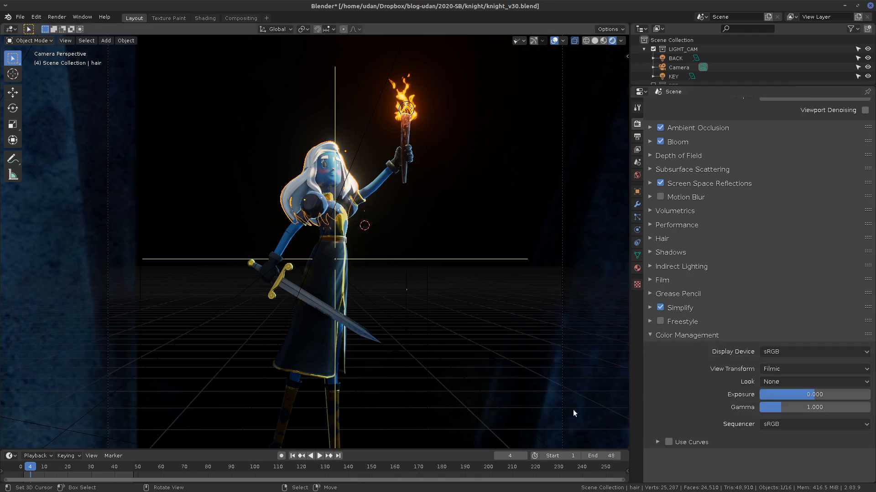
click(816, 351)
click(806, 364)
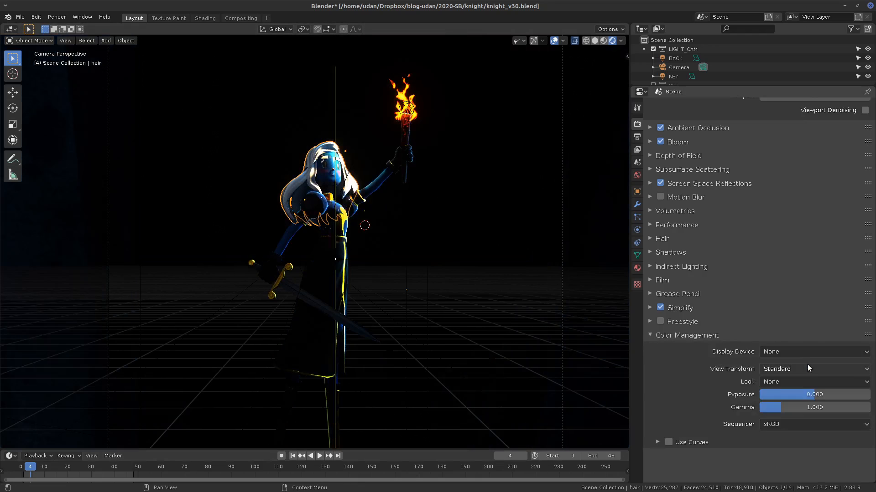
click(807, 352)
click(800, 392)
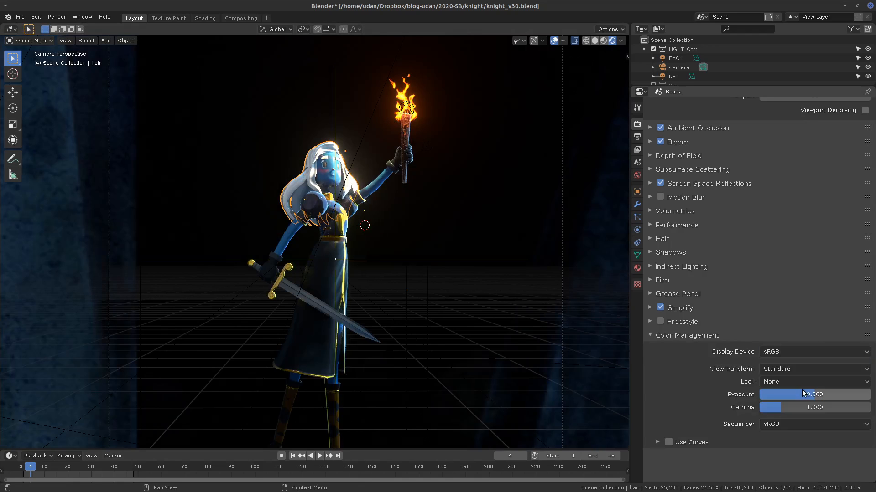
Step: Compare the XYZ and None display devices in the viewport and set Display Device back to sRGB
click(806, 351)
click(802, 375)
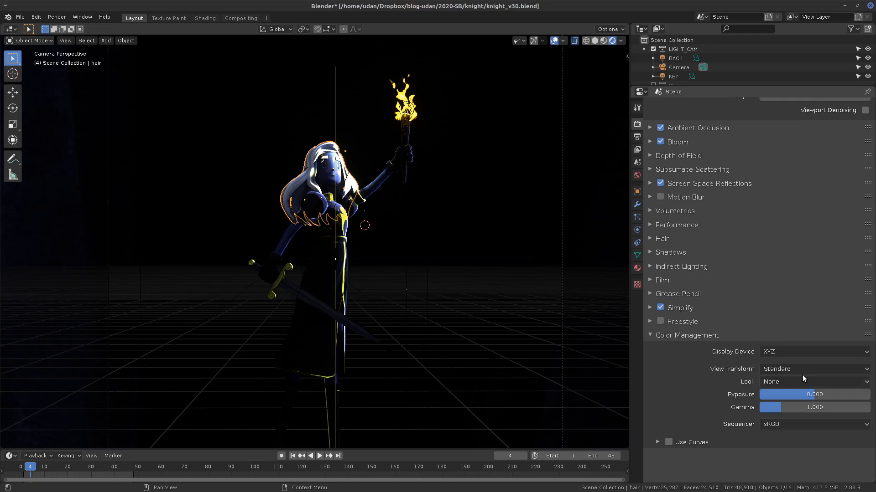
click(805, 352)
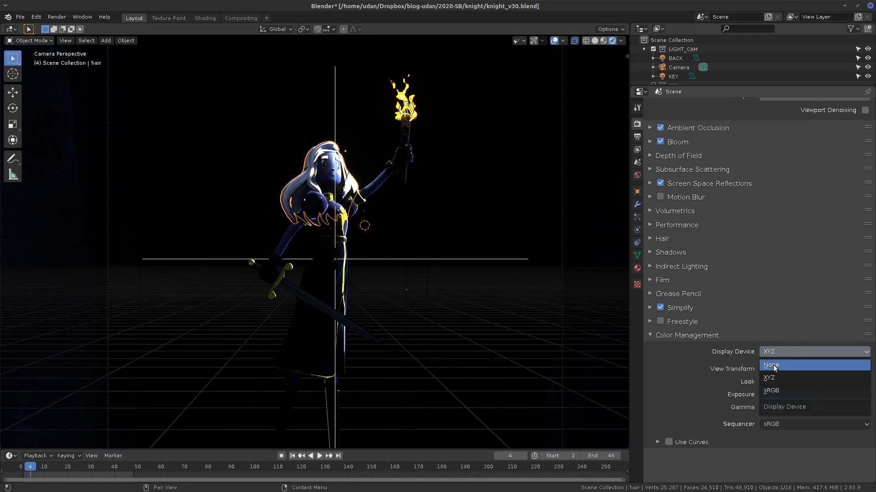
click(776, 366)
click(783, 352)
click(778, 365)
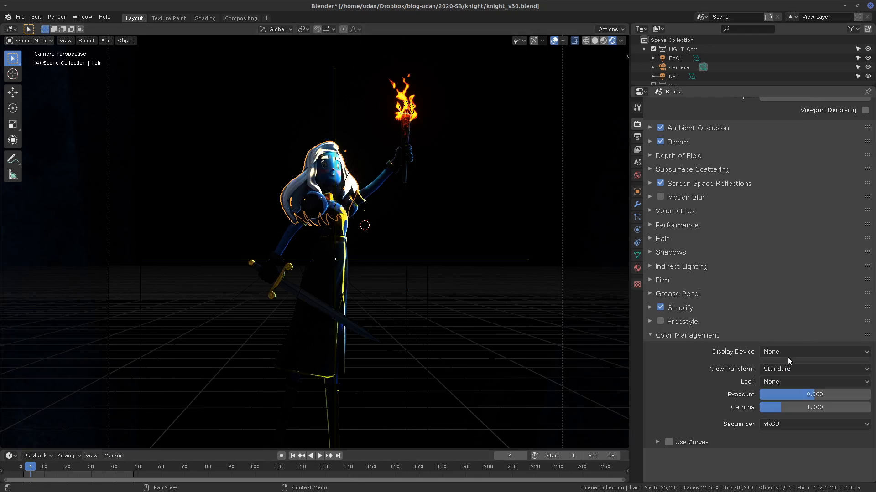
click(788, 354)
click(789, 378)
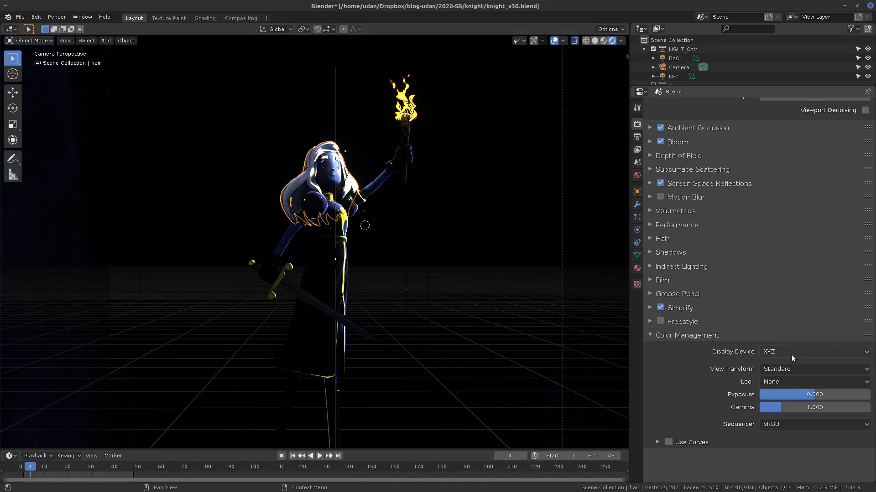
click(793, 352)
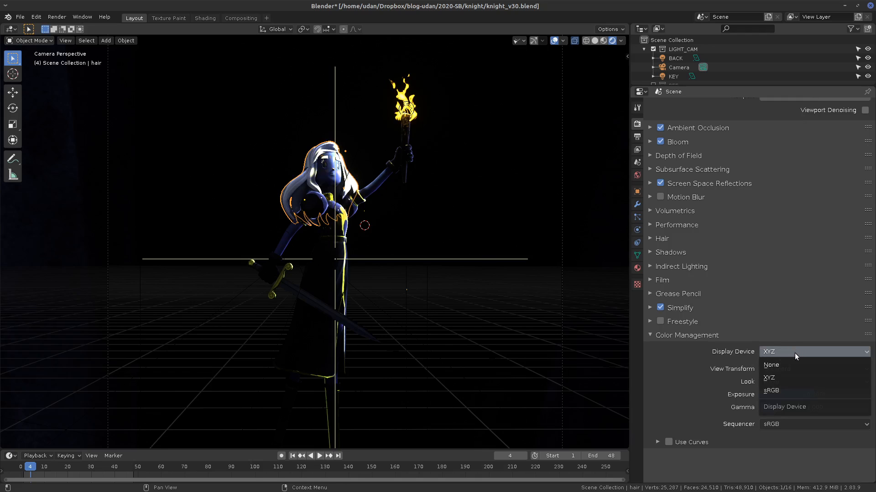
click(784, 393)
Step: Try the Filmic, Raw and Filmic Log view transforms and return View Transform to Standard
click(812, 369)
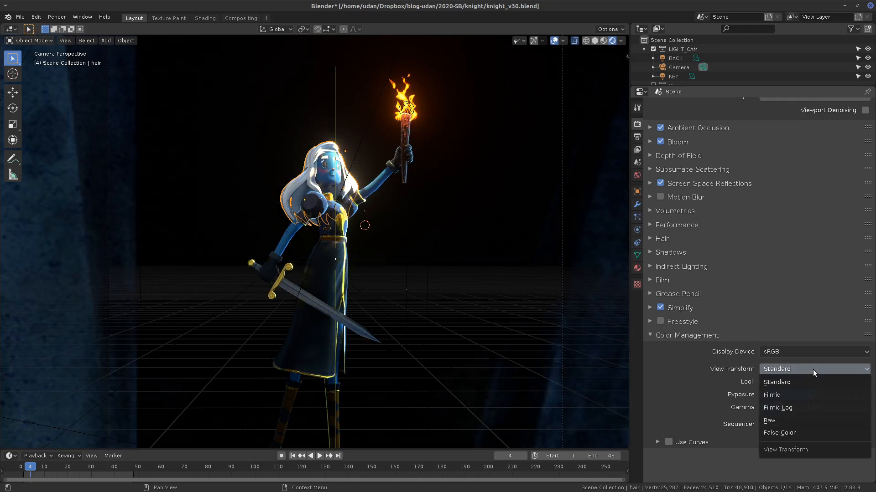
click(805, 393)
click(812, 370)
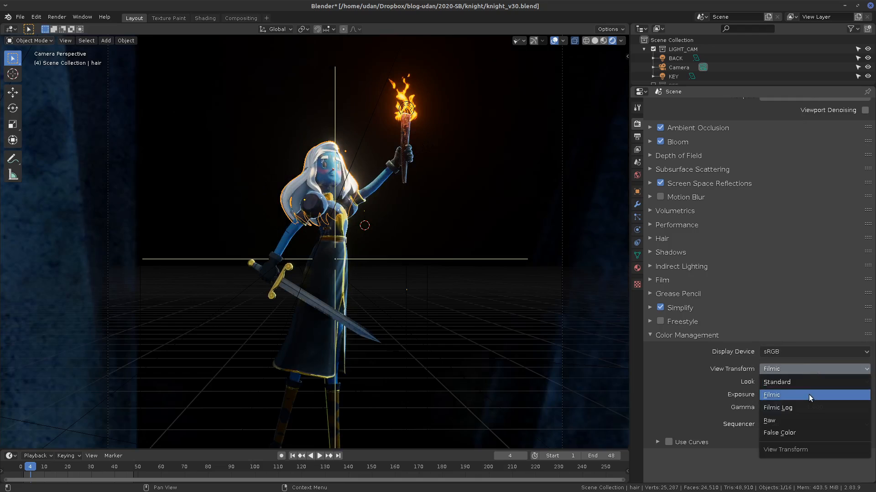
click(800, 420)
click(809, 368)
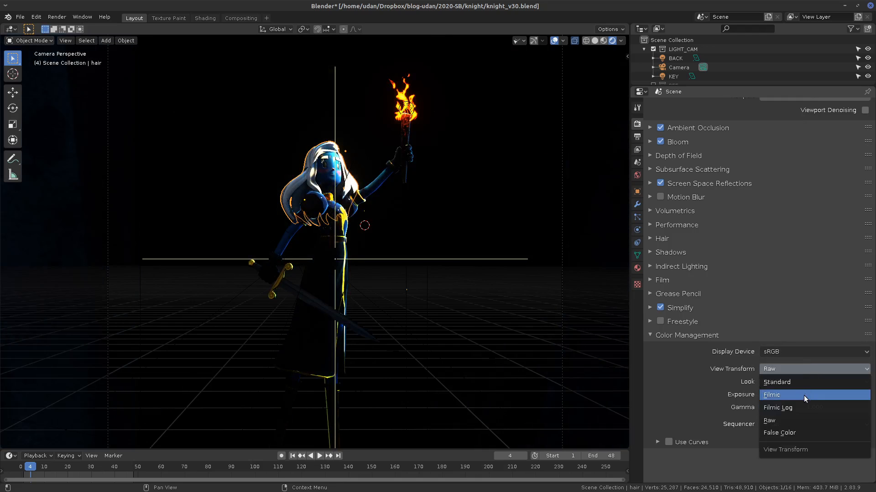
click(799, 408)
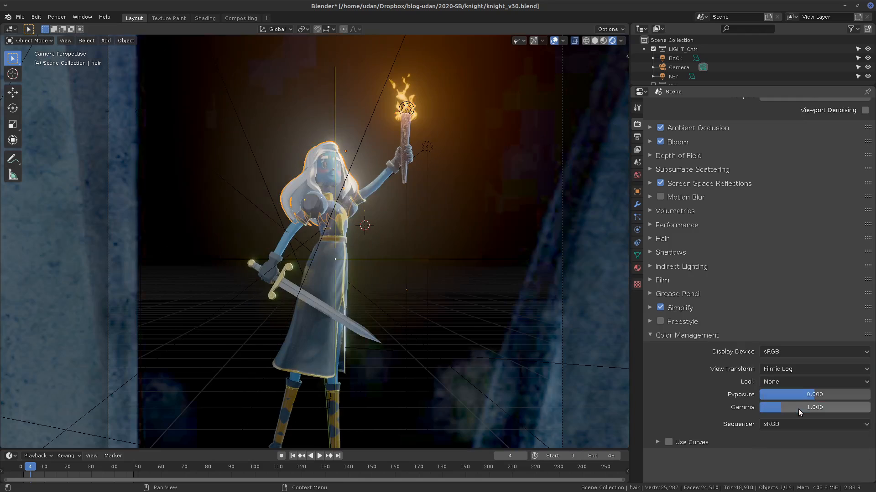
click(803, 371)
click(802, 381)
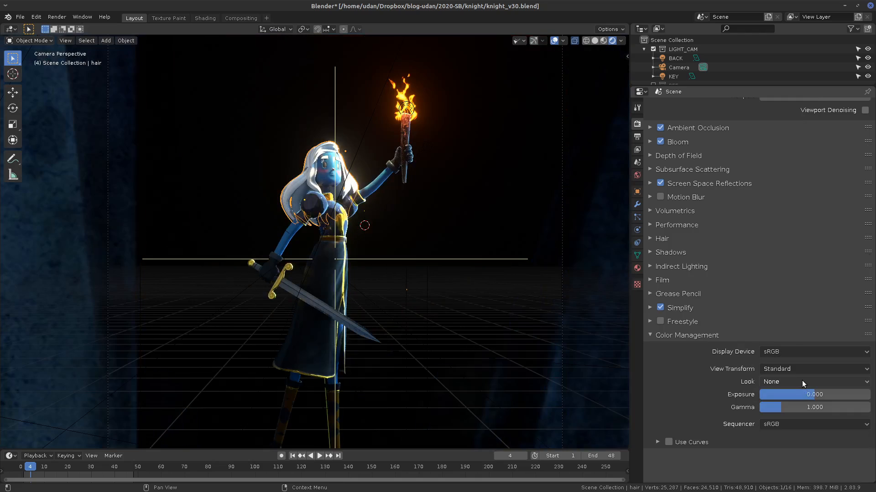
Step: Try the Low Contrast and Medium Contrast looks and set Look back to None
click(802, 380)
click(800, 293)
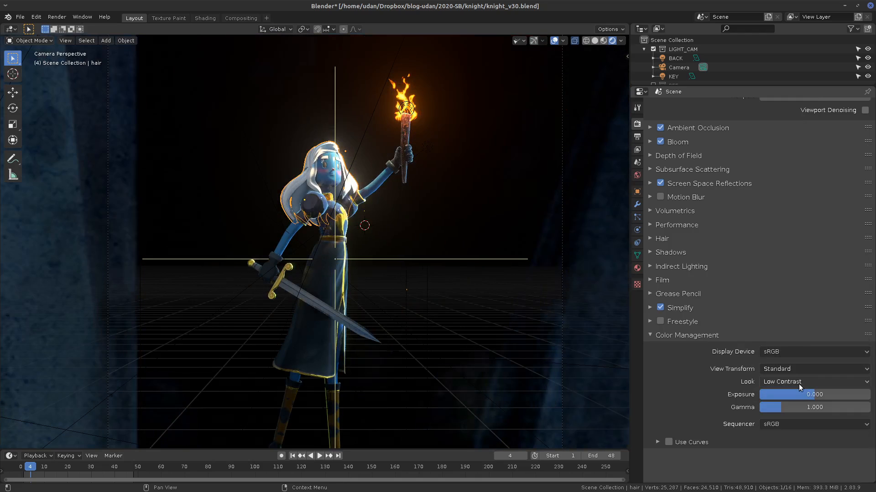
click(798, 384)
click(800, 318)
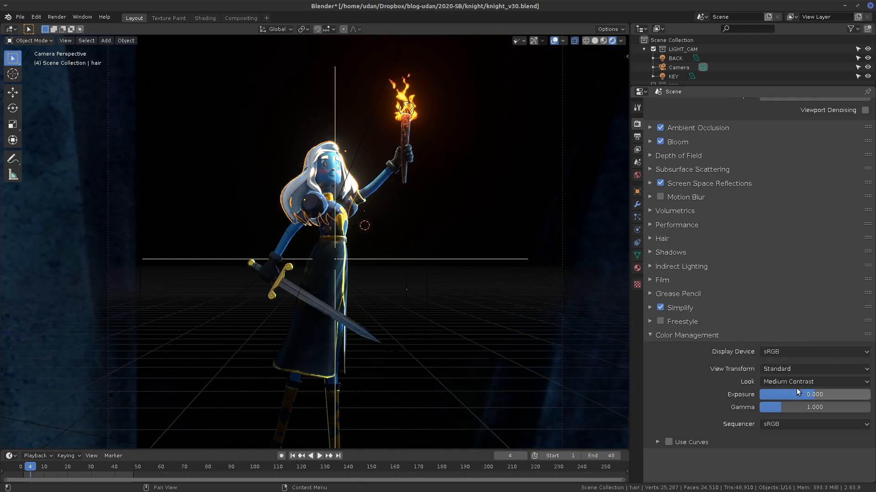
click(797, 386)
click(800, 375)
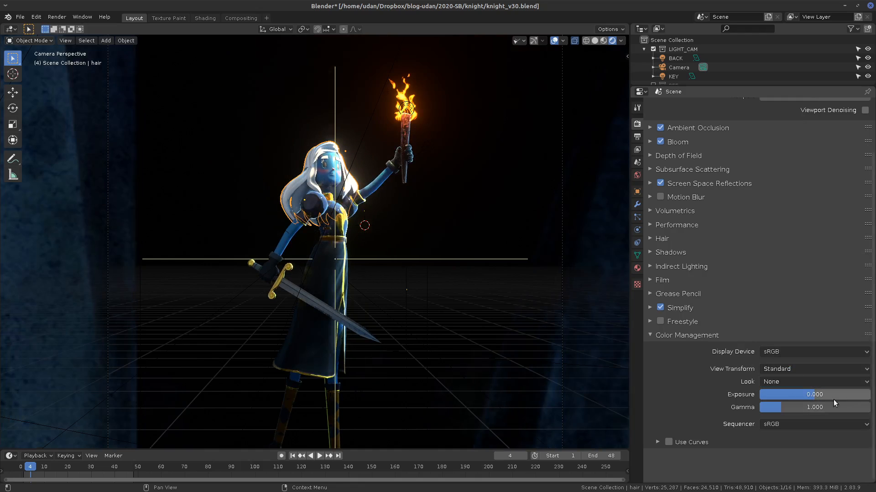
Step: Lower Exposure to about -0.31 and Gamma to about 0.82, and set both values to 0
mouse_move(811, 392)
mouse_down()
mouse_move(852, 395)
mouse_move(766, 403)
mouse_move(817, 401)
mouse_move(777, 409)
mouse_move(814, 409)
mouse_move(769, 409)
mouse_move(828, 394)
mouse_move(811, 396)
mouse_up()
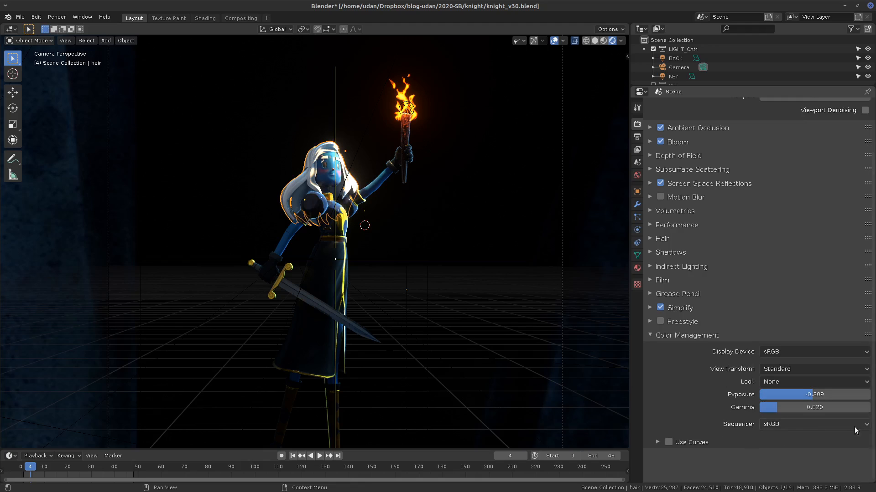
click(823, 395)
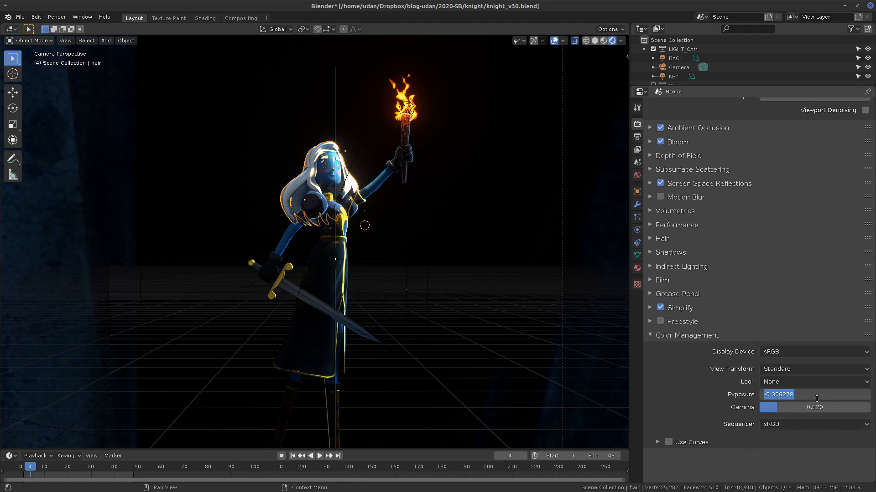
text(0)
key(Return)
click(818, 409)
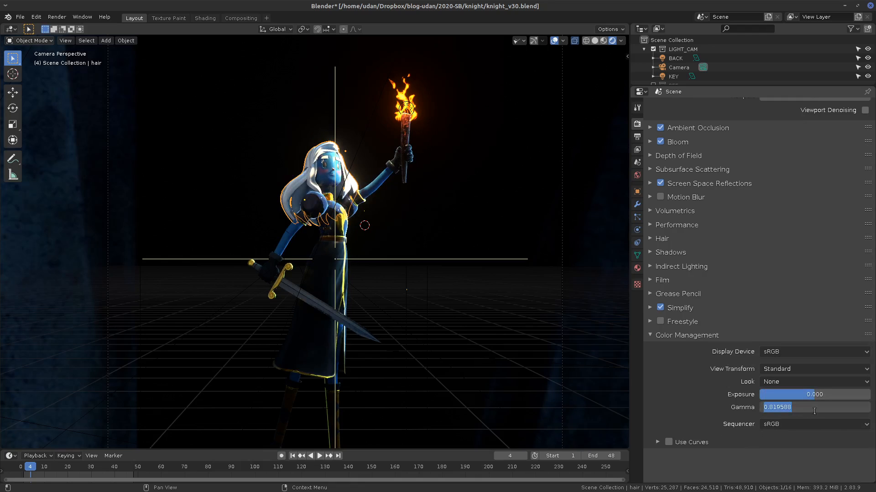
text(0)
key(Return)
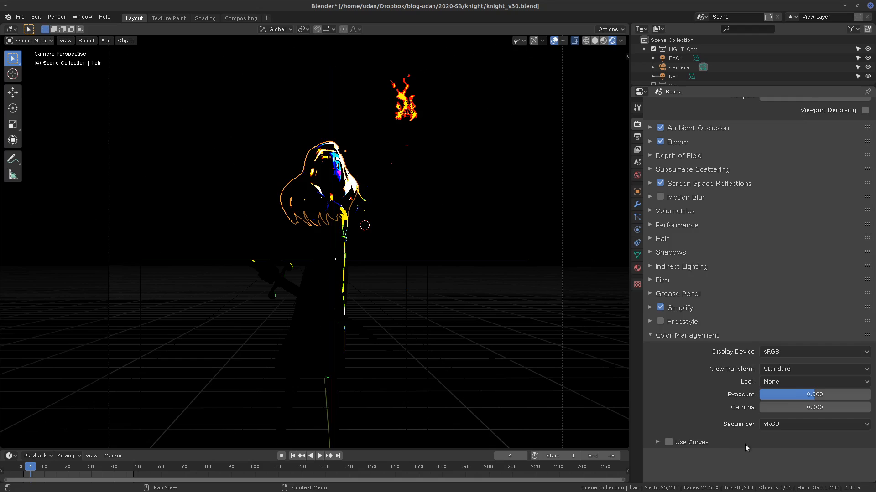
Step: Reselect the Standard view transform, the sRGB display device and the None look in Color Management
click(802, 368)
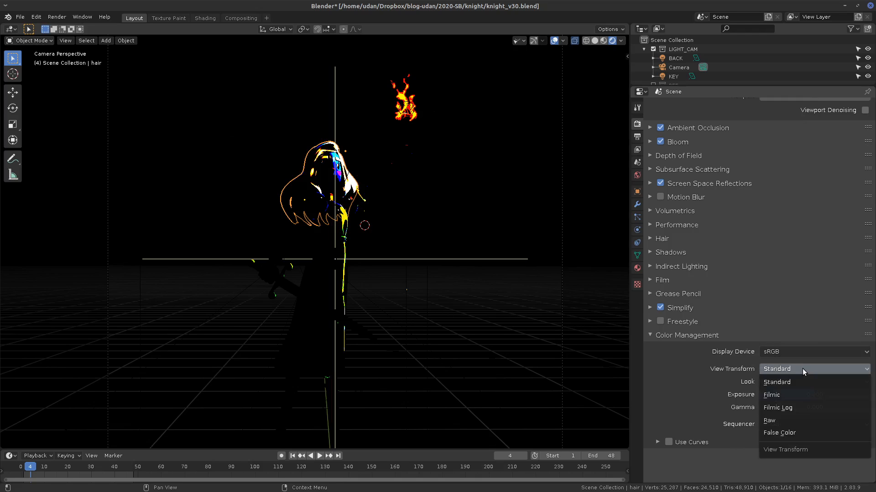
click(801, 383)
click(801, 352)
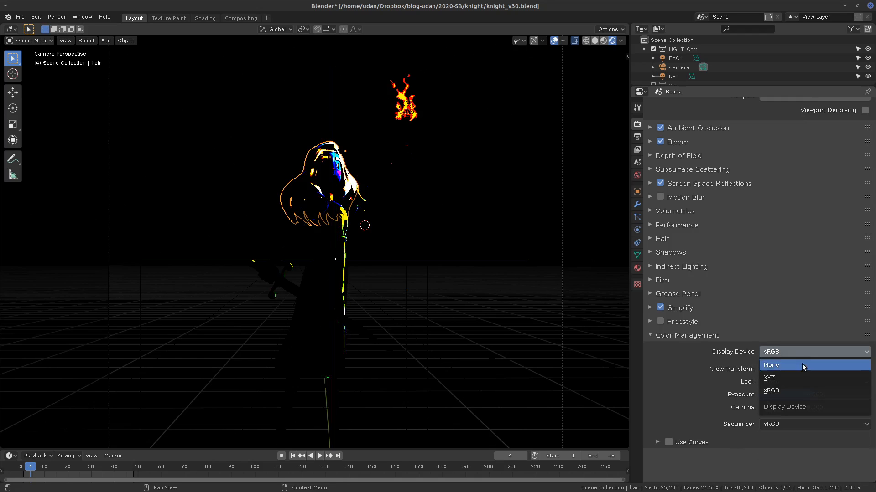
click(798, 390)
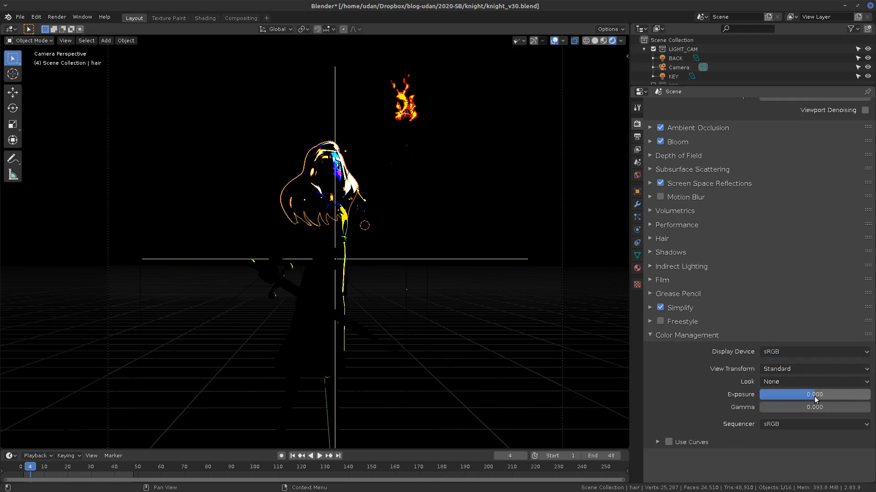
click(816, 394)
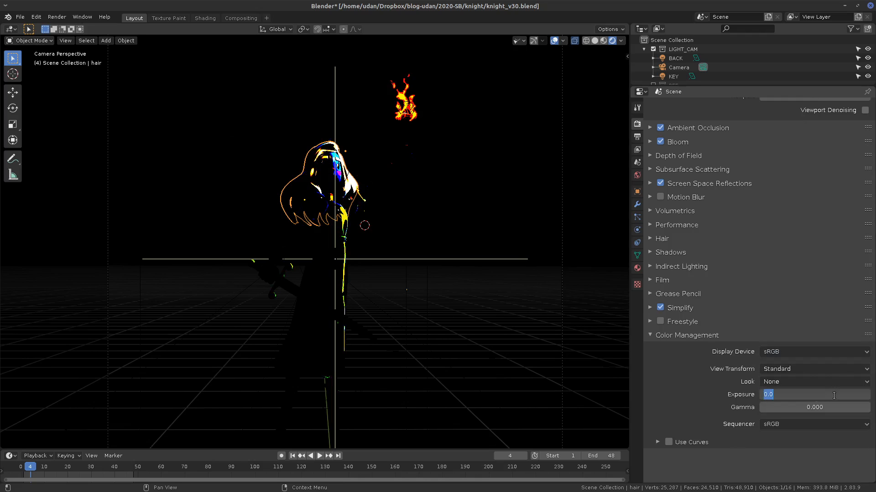
click(829, 382)
click(830, 382)
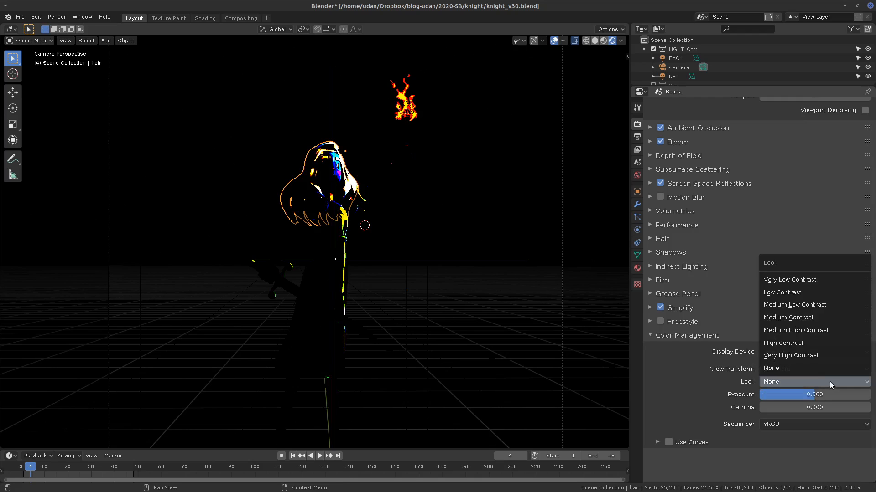
click(823, 369)
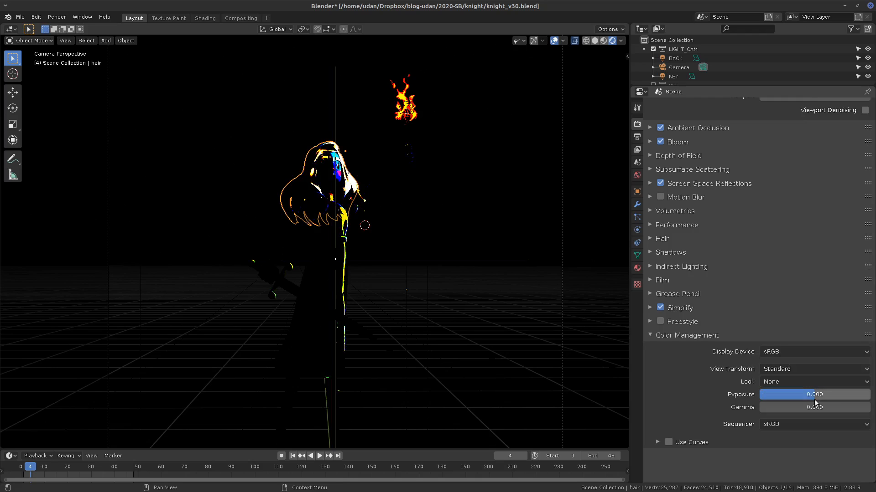
Step: Set the Color Management Exposure to 1
click(817, 395)
text(1)
key(Return)
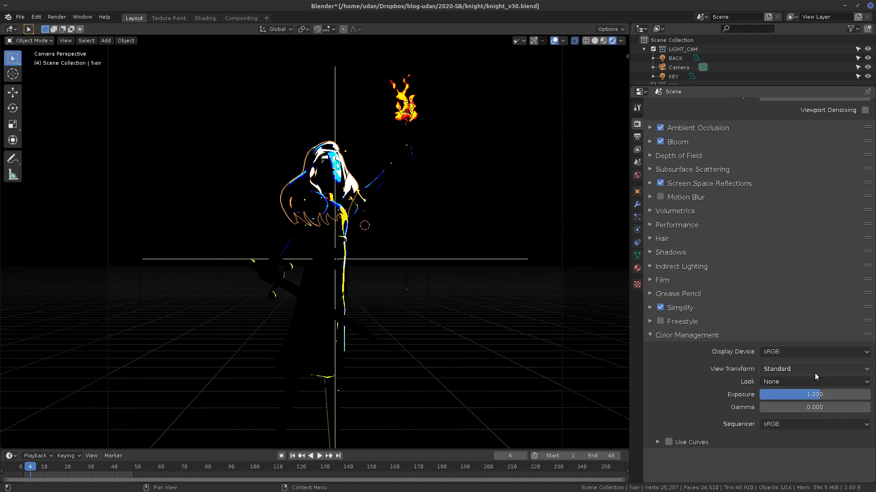
Step: Reselect the sRGB display device and Standard view transform in Color Management, and set Look to Medium Contrast
click(817, 353)
click(798, 390)
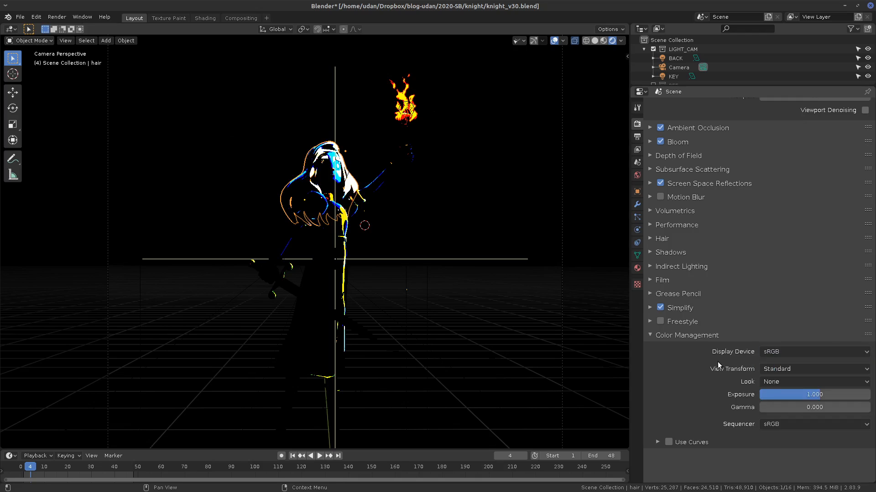
click(817, 369)
click(812, 381)
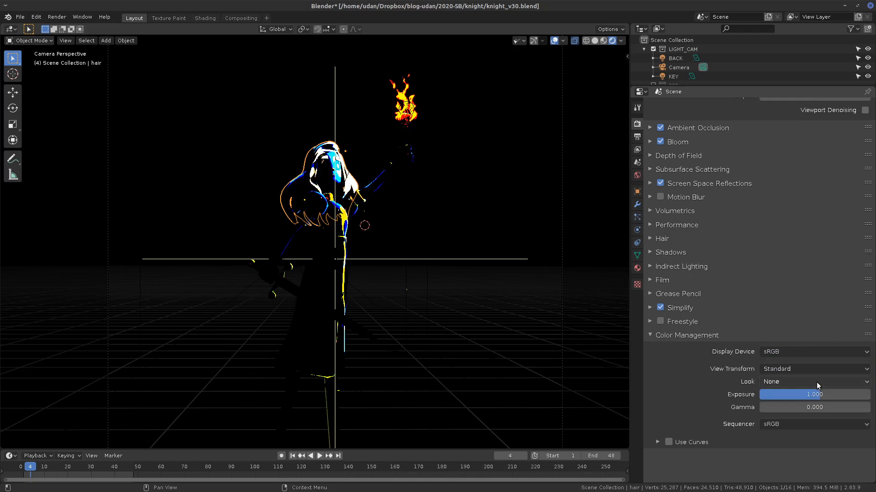
click(816, 382)
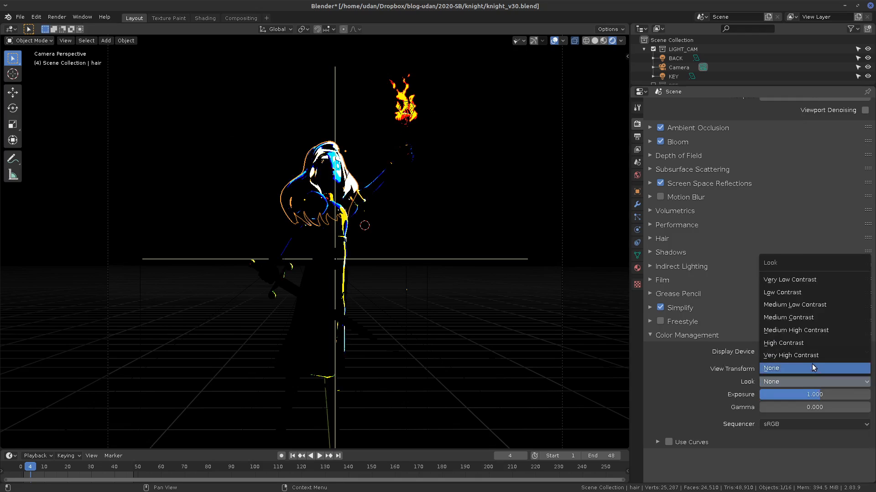
click(810, 318)
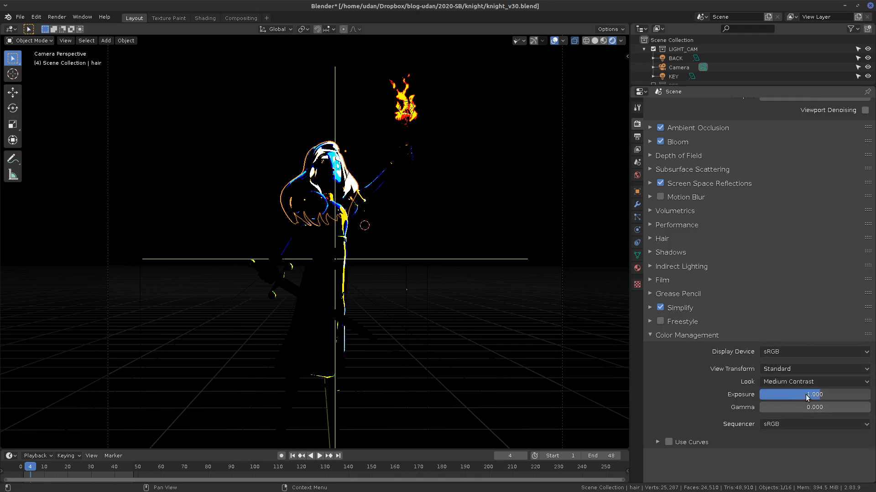
Step: Raise Exposure to about 2.65 and Gamma to about 1.03, and set both values to 1
drag(805, 395, 825, 406)
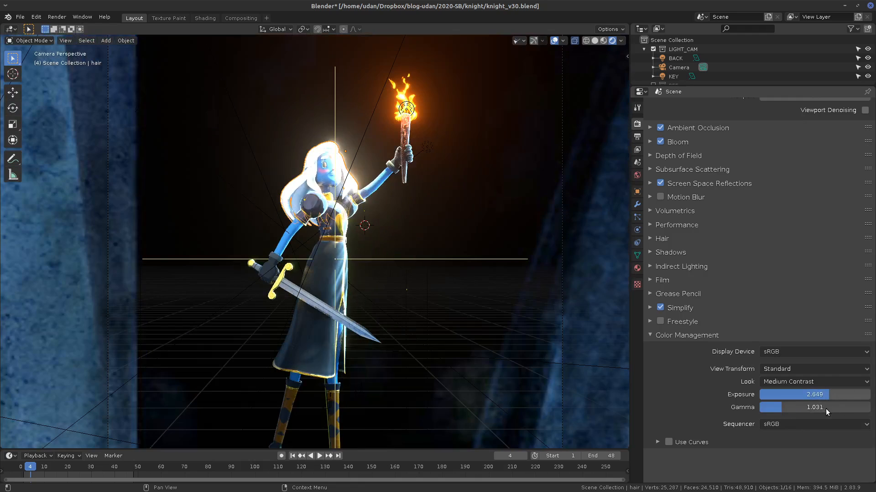
click(825, 409)
text(1)
key(Return)
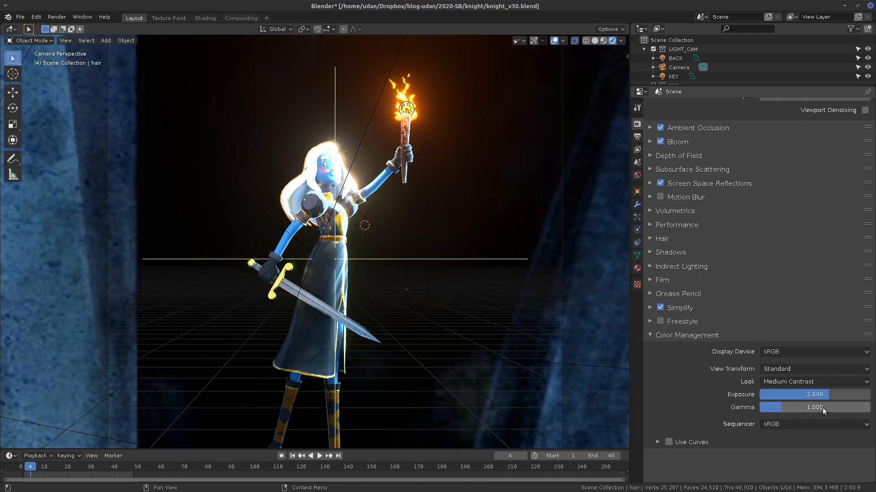
click(821, 395)
text(1)
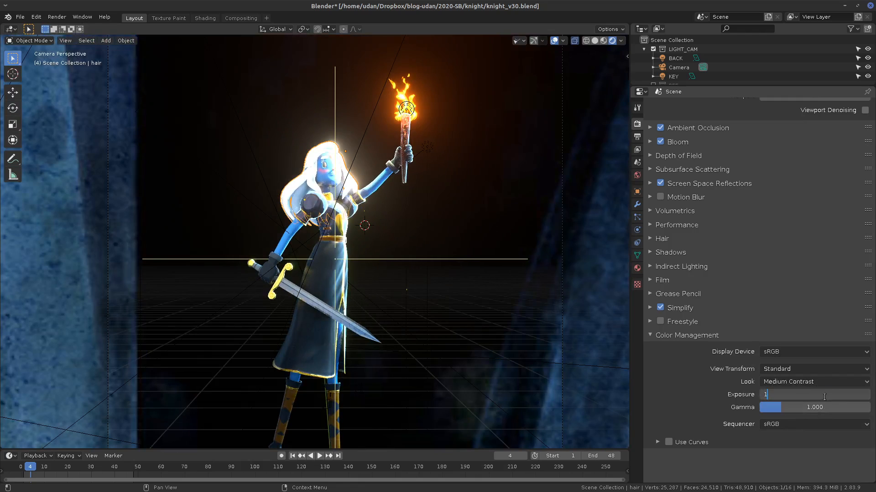
key(Return)
Step: Lower Exposure to about -0.75, set it back to 1, and set Look to None
mouse_move(819, 397)
mouse_down()
mouse_move(787, 398)
mouse_move(822, 398)
mouse_up()
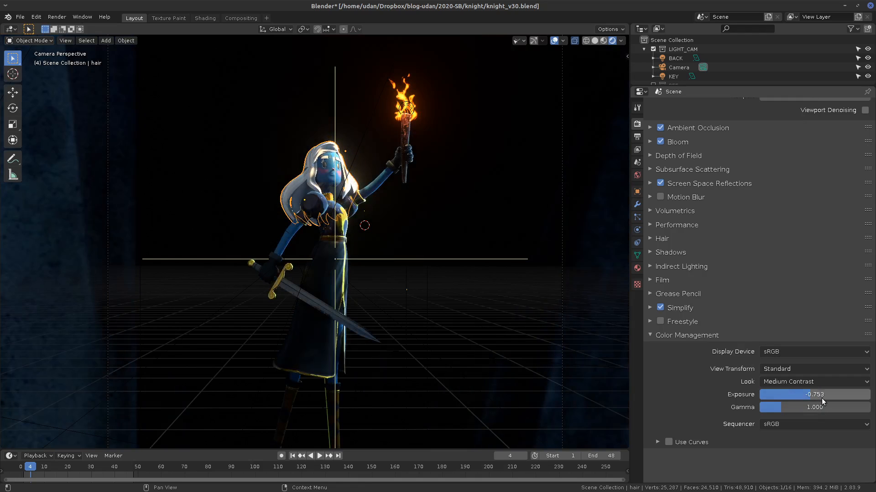
click(822, 398)
text(1)
key(Return)
click(820, 382)
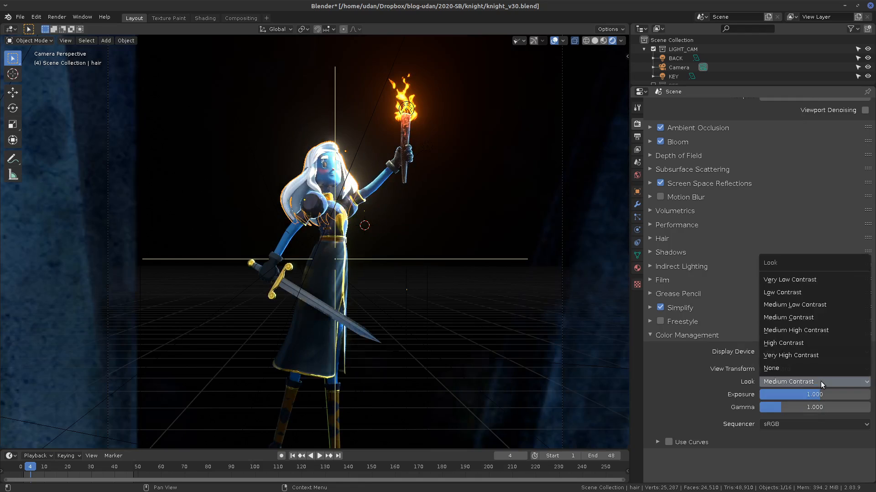
click(809, 382)
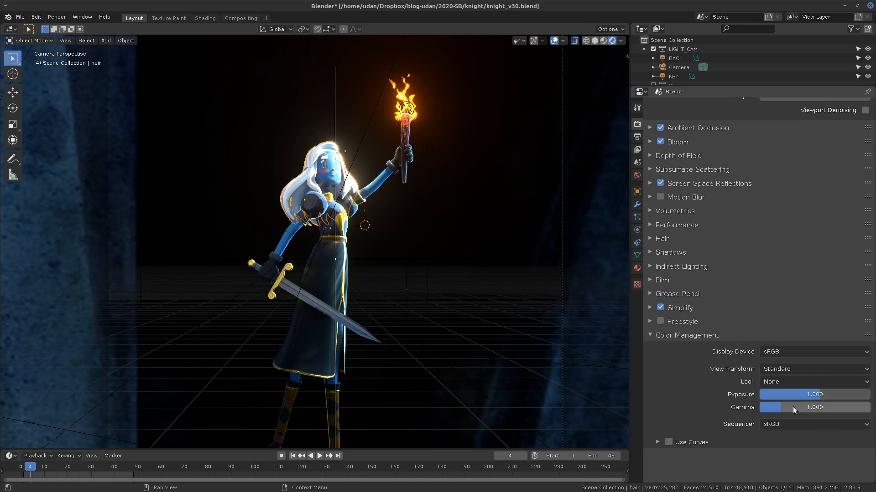
Step: Try a Color Management Gamma of 2 and set it back to 1
click(810, 408)
text(2)
key(Return)
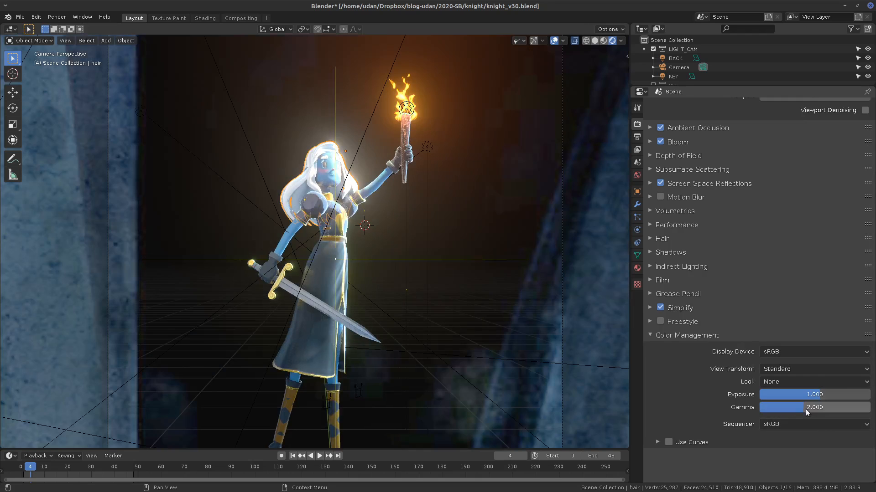
click(800, 412)
text(1)
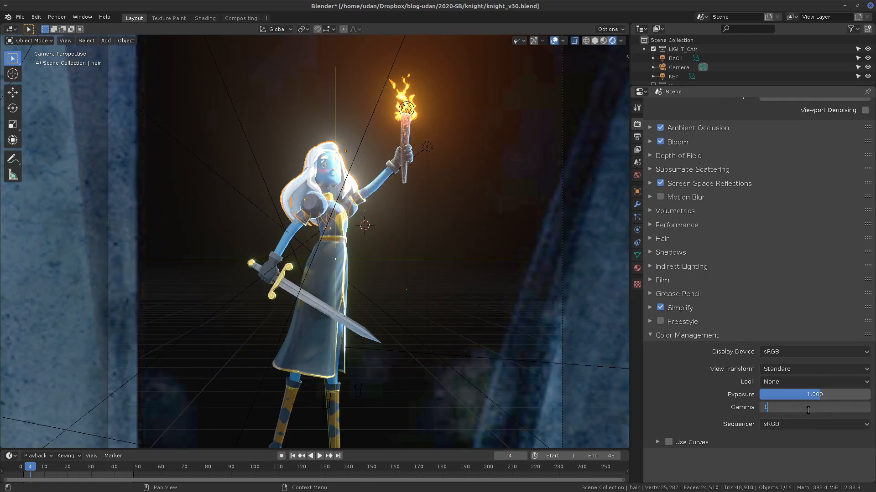
key(Return)
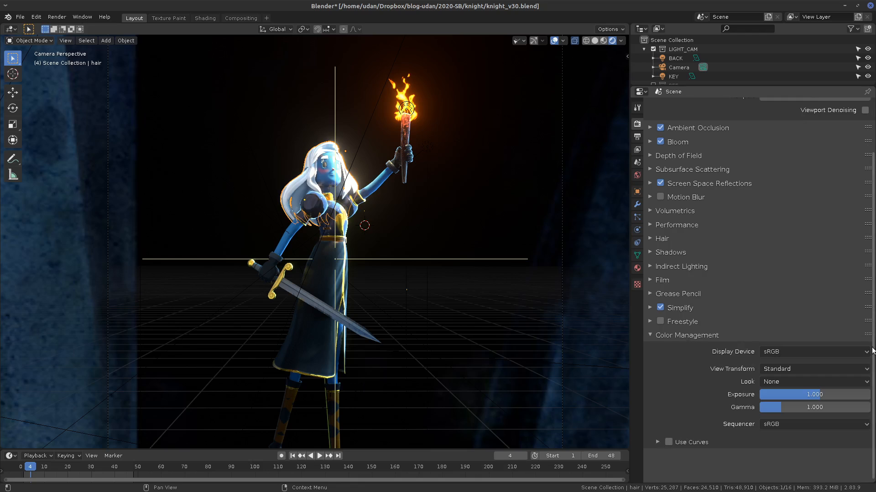
Step: Expand the curve settings in Color Management and enable Use Curves
click(657, 441)
scroll(867, 457, down, 5)
scroll(866, 457, down, 1)
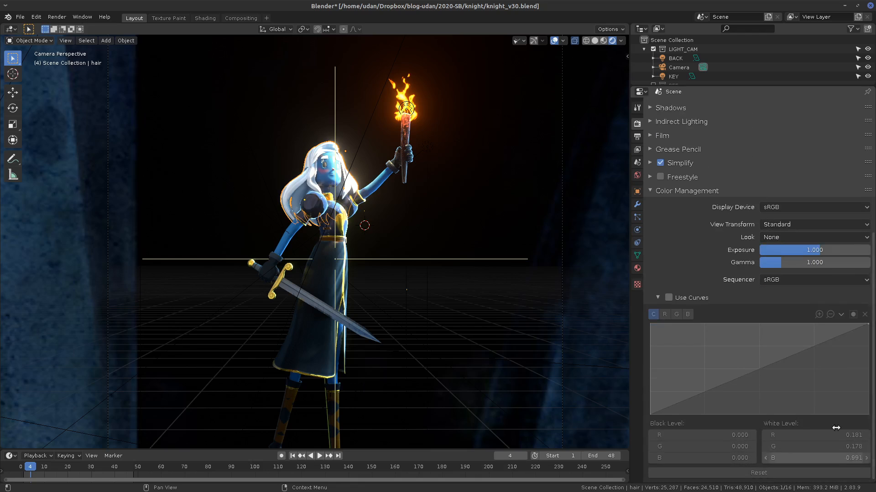
click(670, 297)
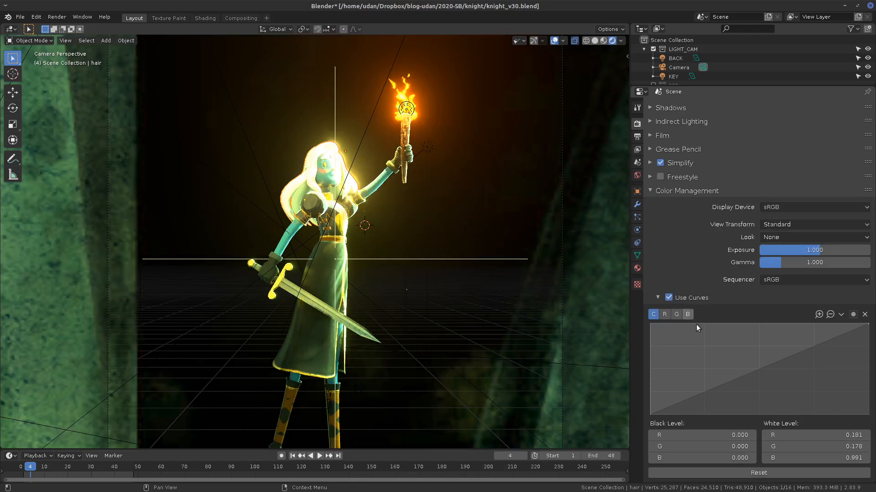
Step: Shape the combined curve with two added points and set the White Level to about R 0.271, G 0.438, B 0.811
click(770, 380)
drag(808, 367, 807, 362)
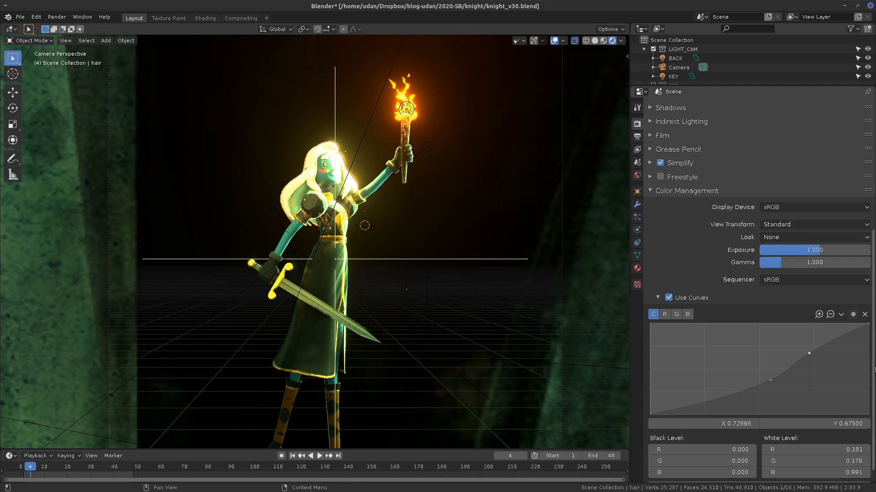
scroll(814, 442, down, 1)
drag(851, 434, 796, 463)
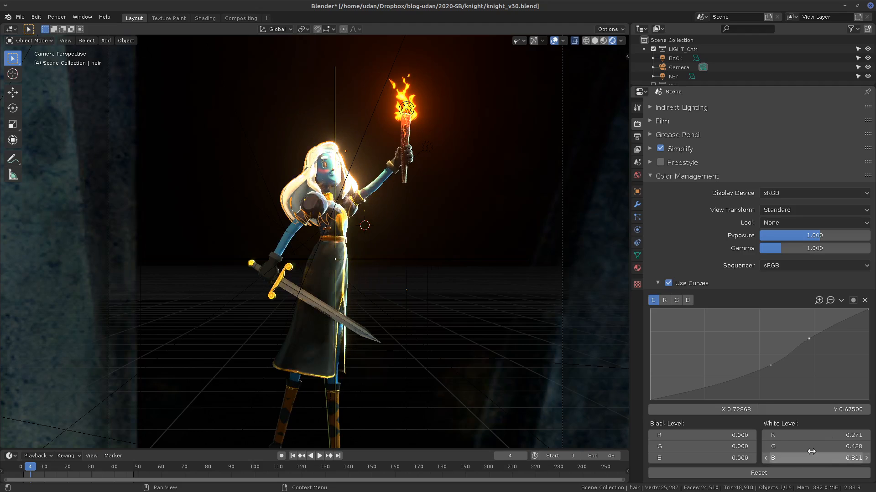
Step: Delete the upper added curve point, disable Use Curves, and collapse the curve and Color Management settings
click(865, 301)
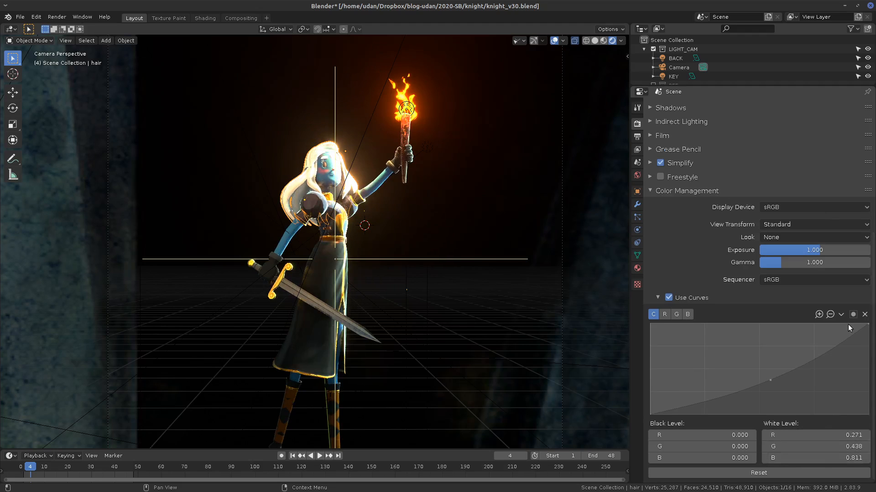
click(668, 297)
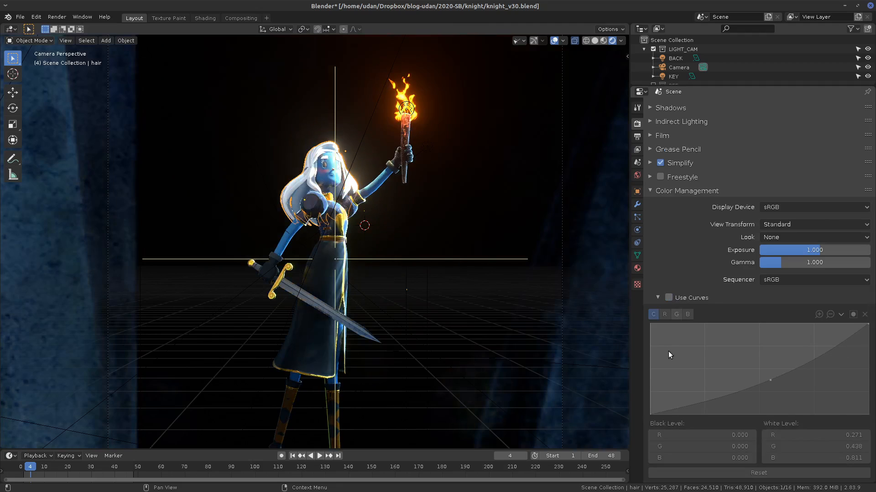
click(658, 298)
click(674, 372)
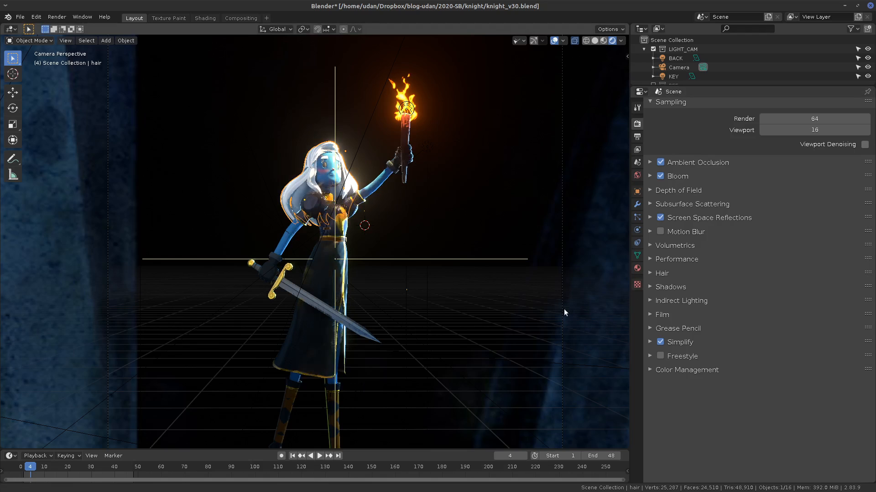
Step: Switch the render engine to Cycles and back to Eevee
shift+middle_drag(563, 308, 537, 326)
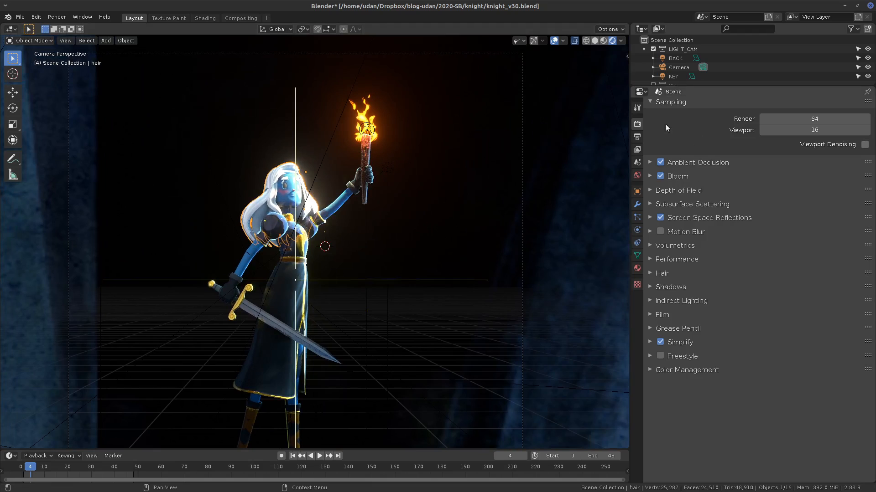
scroll(872, 267, up, 1)
scroll(872, 266, up, 1)
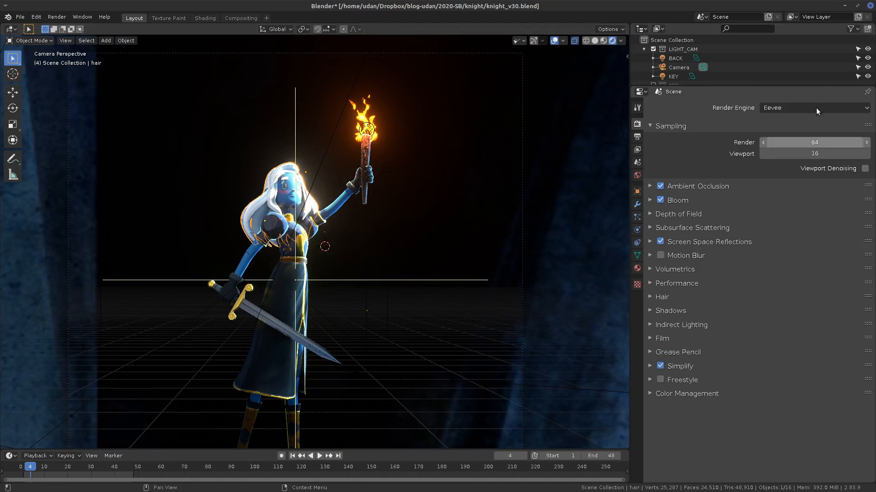
click(805, 107)
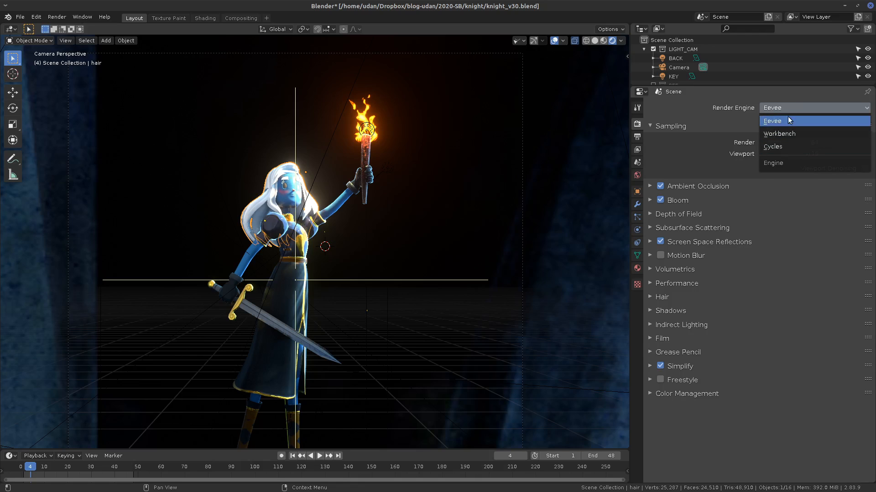
click(787, 119)
click(775, 108)
click(782, 146)
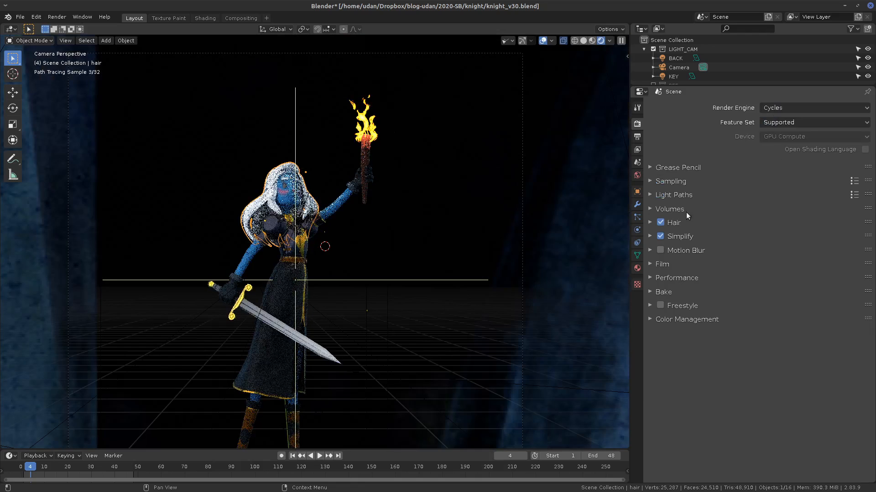
click(783, 108)
click(778, 121)
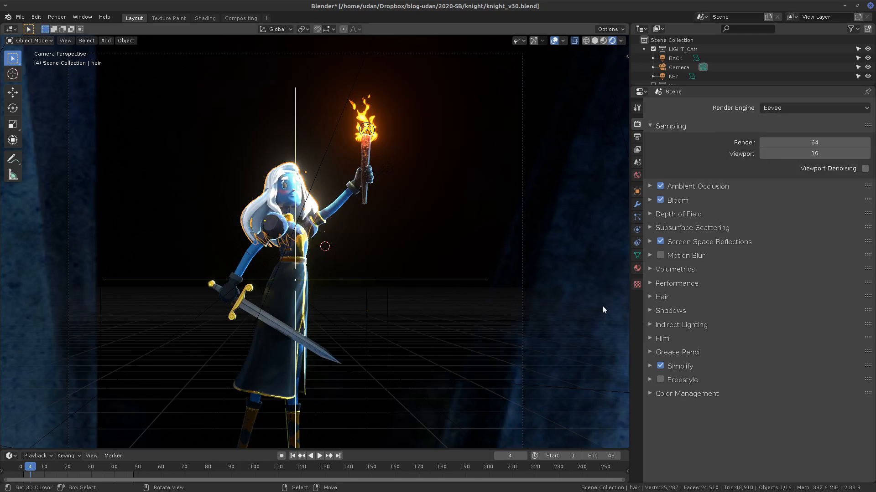
Step: Show the scene's output properties with only the Dimensions settings expanded
click(638, 138)
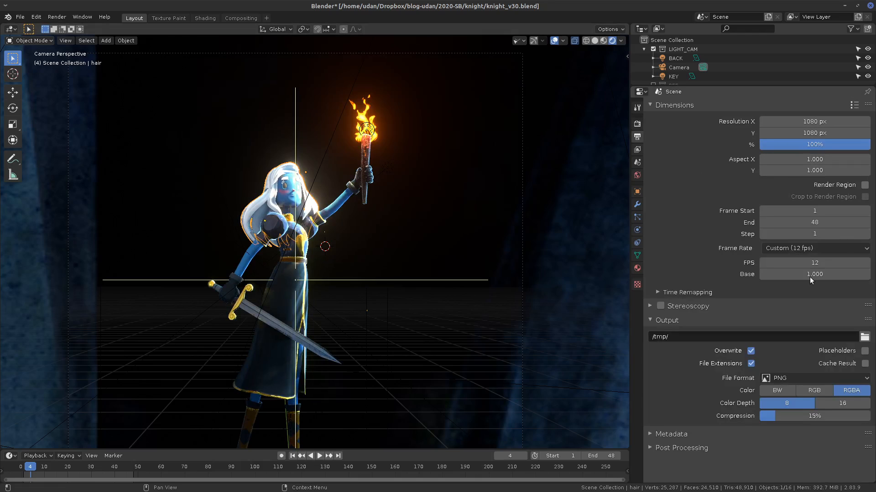
click(658, 318)
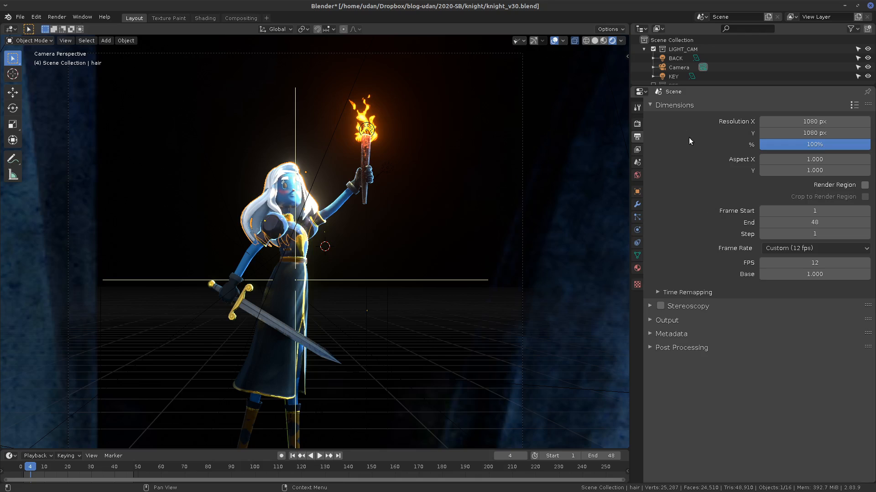
click(653, 108)
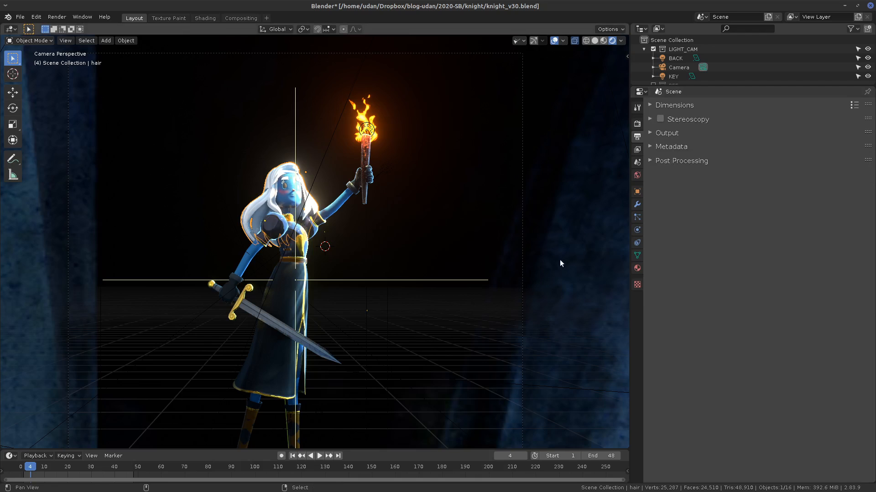
shift+middle_drag(560, 259, 537, 286)
click(647, 104)
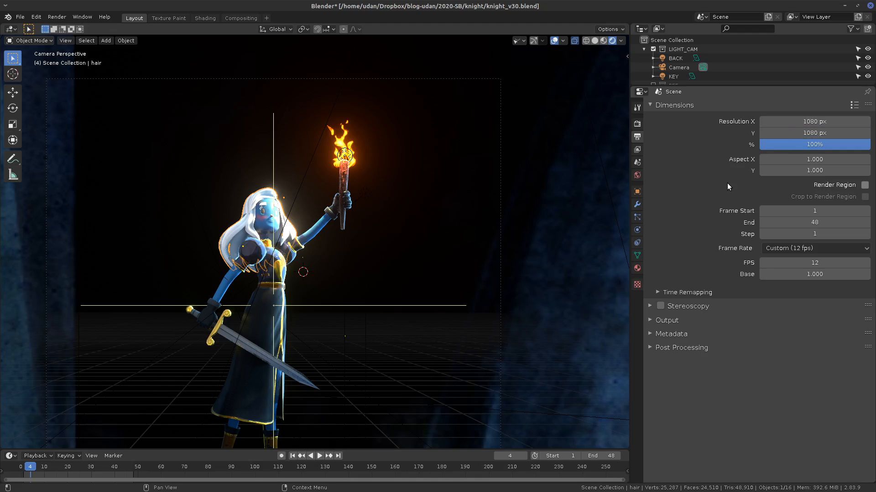
Step: Set the render resolution to 1920 px in X and 1920 px in Y
click(806, 121)
text(1920)
key(Return)
click(814, 132)
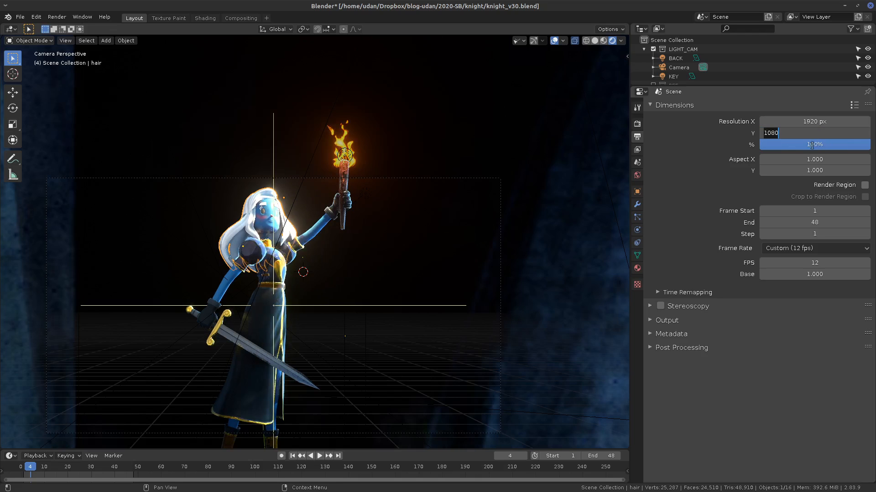
text(1920)
key(Return)
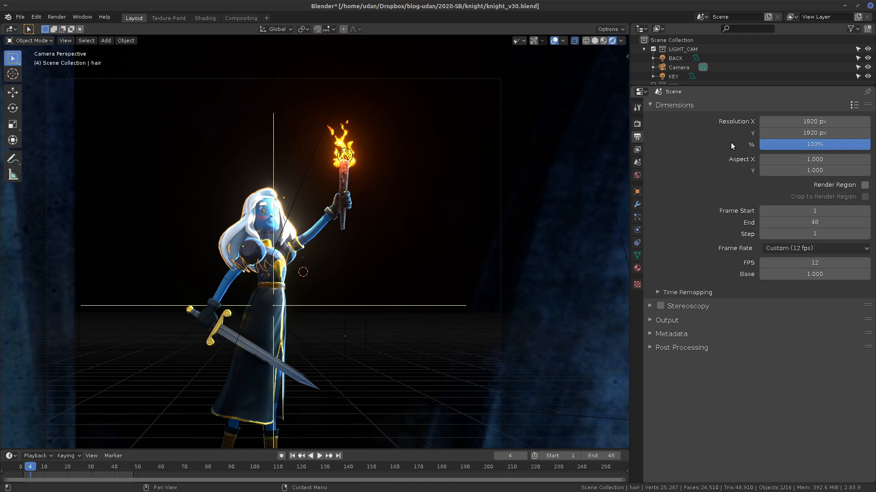
Step: Sketch an upright rectangle annotation in the dark area beside the torch and erase it
key(d)
mouse_move(461, 119)
mouse_down()
mouse_move(458, 215)
mouse_move(536, 119)
mouse_up()
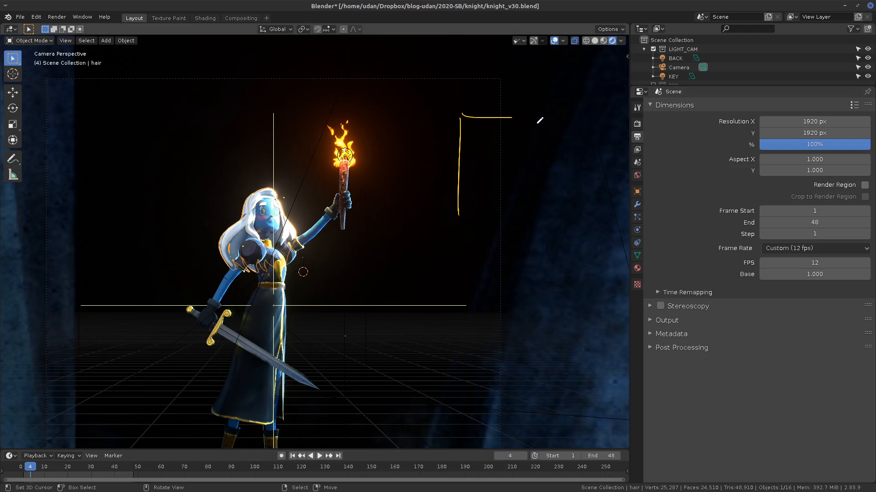
drag(458, 214, 537, 213)
drag(525, 114, 524, 239)
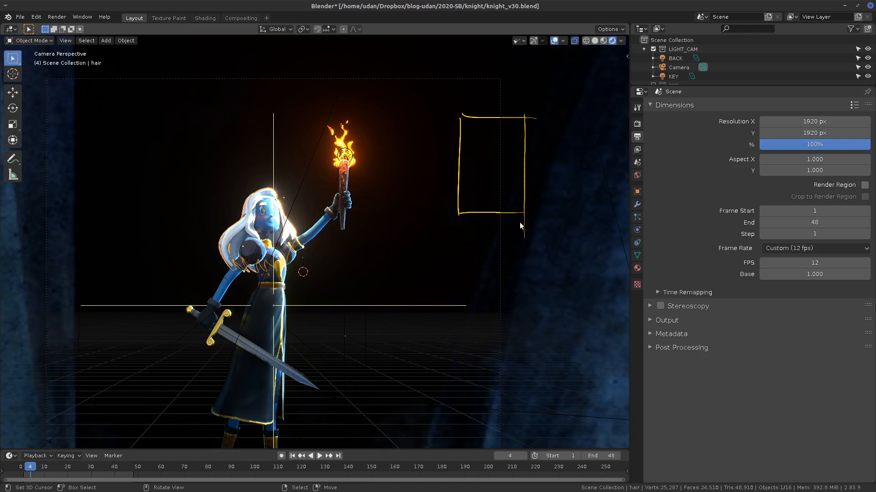
key(d)
mouse_move(524, 212)
right_down()
mouse_move(483, 204)
mouse_move(454, 143)
mouse_move(524, 117)
mouse_move(524, 254)
right_up()
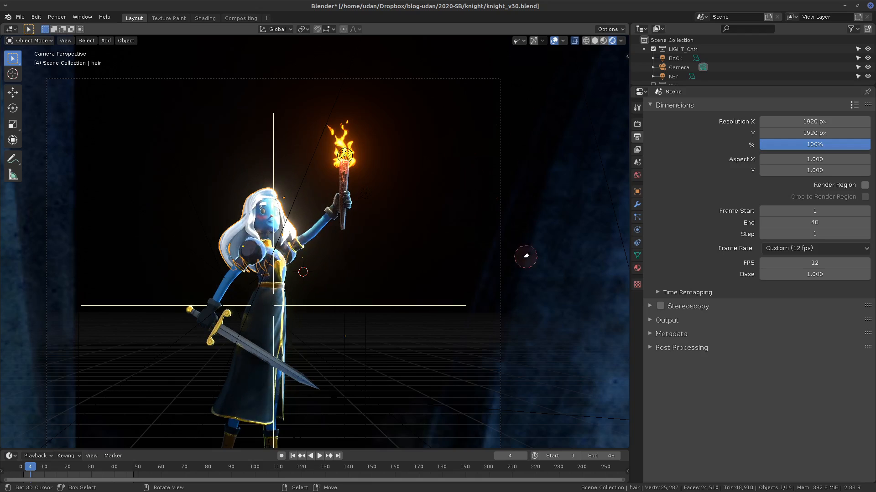
Step: Annotate a portrait-format rectangle in the dark area just beside the knight's torch
drag(407, 132, 412, 248)
mouse_move(407, 132)
mouse_down()
mouse_move(478, 145)
mouse_move(481, 255)
mouse_up()
drag(411, 253, 497, 263)
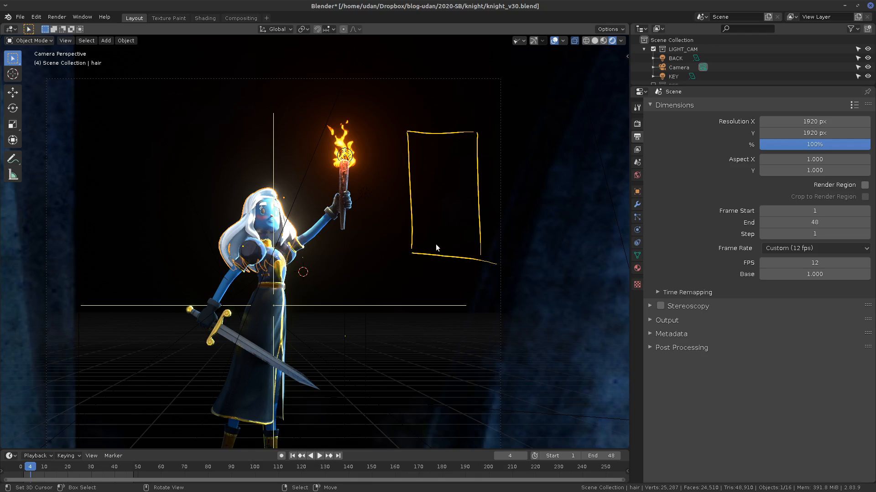
Step: Annotate a landscape-format rectangle next to the portrait one and retrace its edges
mouse_move(514, 268)
mouse_down()
mouse_move(516, 212)
mouse_move(601, 197)
mouse_up()
drag(510, 268, 626, 268)
drag(612, 199, 606, 279)
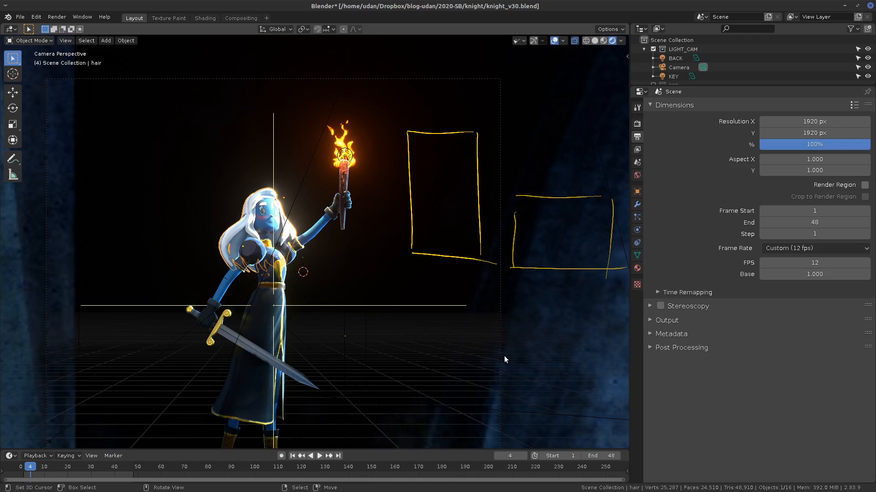
mouse_move(513, 194)
mouse_down()
mouse_move(513, 267)
mouse_move(603, 280)
mouse_up()
drag(520, 268, 621, 274)
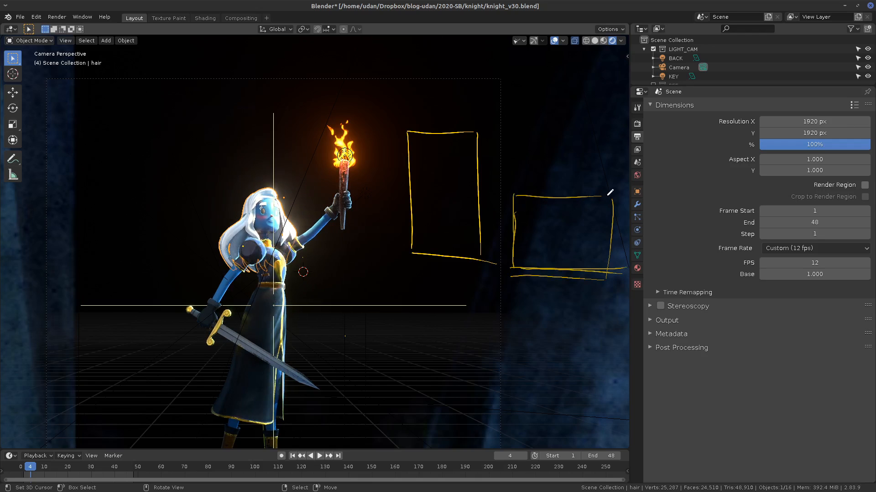
drag(608, 195, 607, 277)
Step: Handwrite the annotation "Full HD" above the two rectangles and circle it
mouse_move(523, 85)
mouse_down()
mouse_move(521, 104)
mouse_move(530, 83)
mouse_up()
drag(522, 95, 539, 101)
mouse_move(541, 80)
mouse_down()
mouse_move(541, 101)
mouse_move(564, 102)
mouse_up()
drag(564, 93, 570, 102)
drag(576, 79, 578, 110)
drag(571, 60, 505, 82)
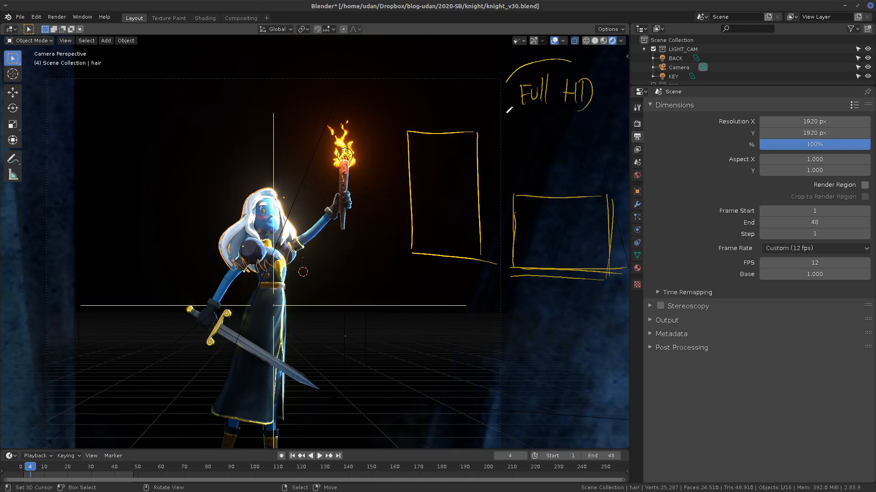
drag(507, 112, 580, 67)
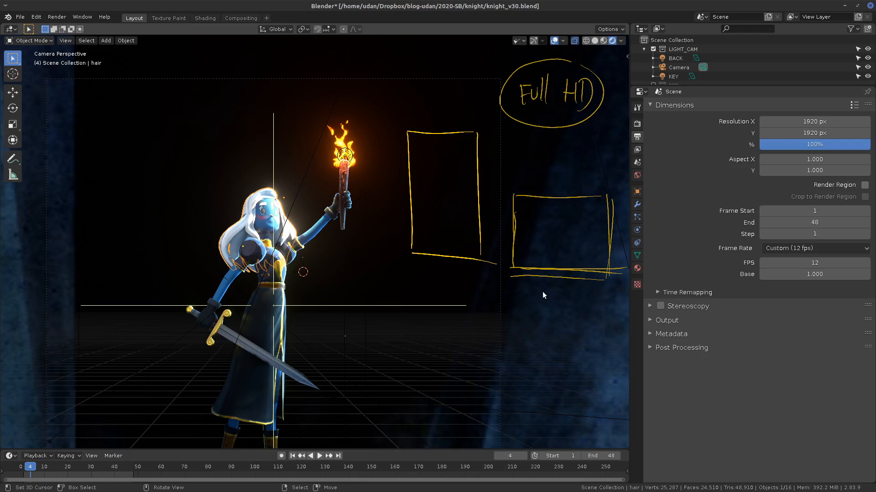
Step: Annotate the landscape frame sketch with a narrower inner frame and a circled 1080 beneath it
mouse_move(544, 288)
mouse_down()
mouse_move(543, 302)
mouse_move(551, 290)
mouse_move(571, 291)
mouse_up()
drag(535, 203, 534, 267)
drag(593, 200, 587, 275)
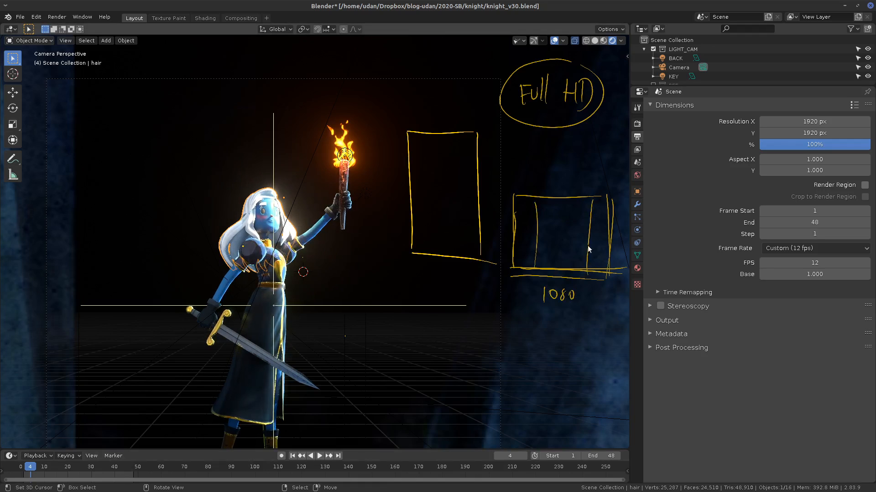
drag(539, 198, 580, 203)
mouse_move(531, 277)
mouse_down()
mouse_move(584, 279)
mouse_move(586, 288)
mouse_up()
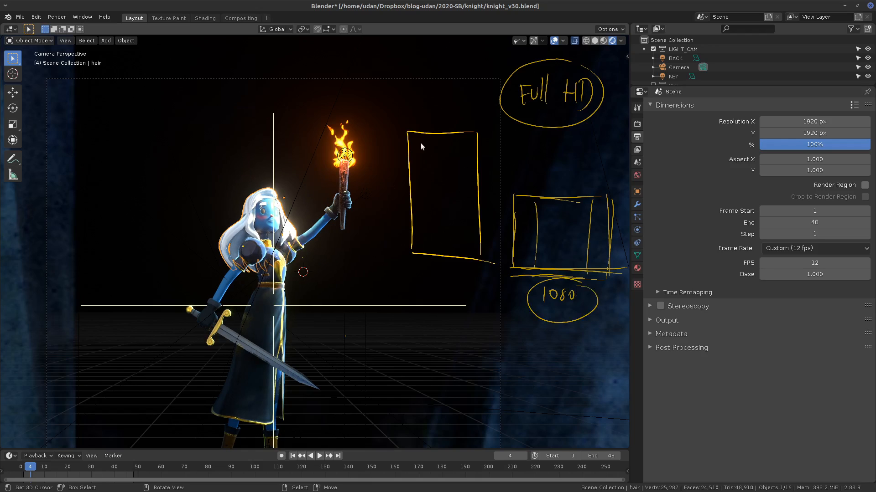
Step: Mark the landscape frame sketch's width with an arrow labelled 1920, and erase the 1920 written beside the portrait frame
mouse_move(364, 213)
mouse_down()
mouse_move(367, 235)
mouse_move(391, 224)
mouse_move(396, 210)
mouse_up()
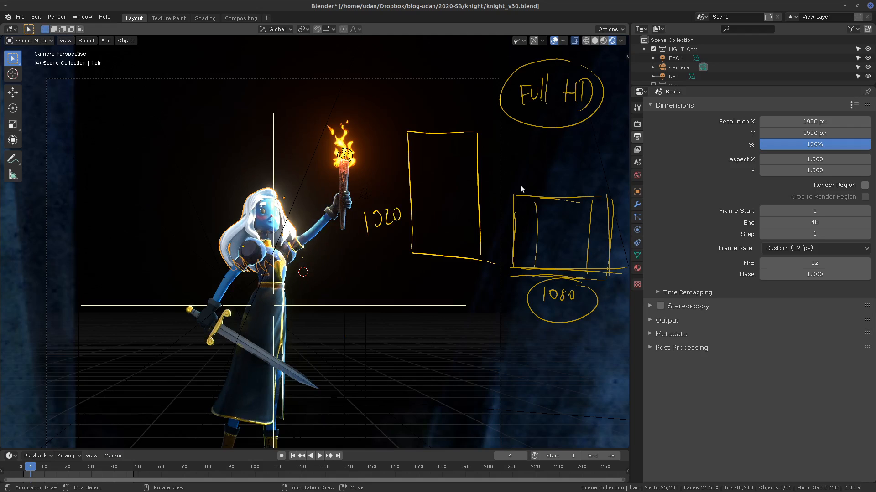
drag(516, 186, 594, 189)
mouse_move(527, 172)
mouse_down()
mouse_move(528, 181)
mouse_move(550, 181)
mouse_up()
drag(558, 176, 556, 177)
drag(379, 210, 379, 215)
mouse_move(365, 232)
right_down()
mouse_move(395, 218)
mouse_move(365, 227)
right_up()
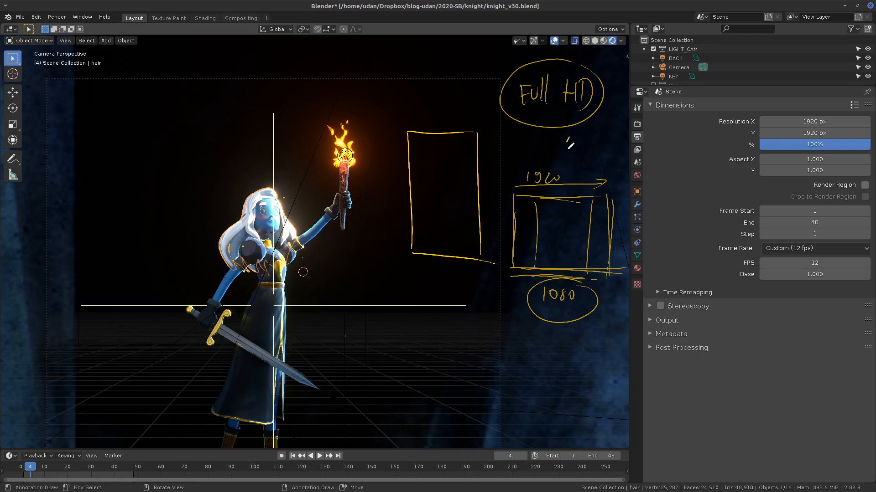
Step: Write the annotation 4K between the Full HD label and the landscape frame sketch
drag(571, 139, 576, 151)
drag(574, 138, 579, 158)
drag(594, 138, 598, 157)
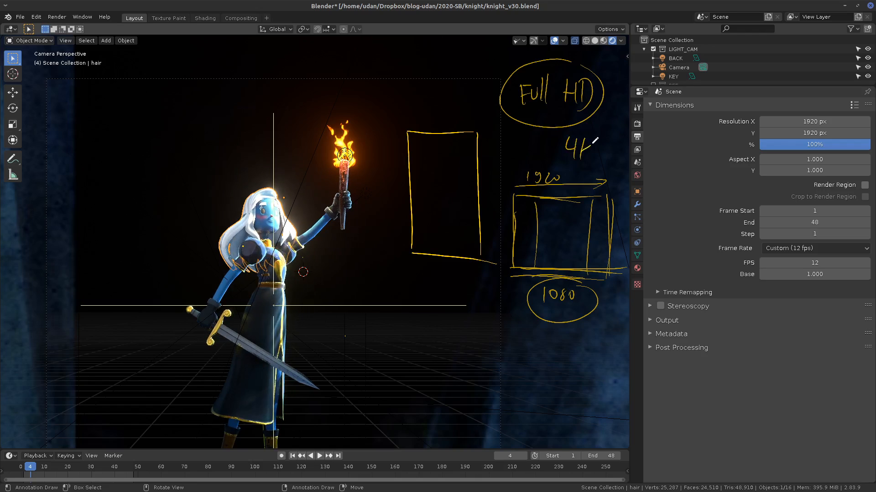
Step: Set the render resolution to 3840 px in X and 2160 px in Y
click(823, 121)
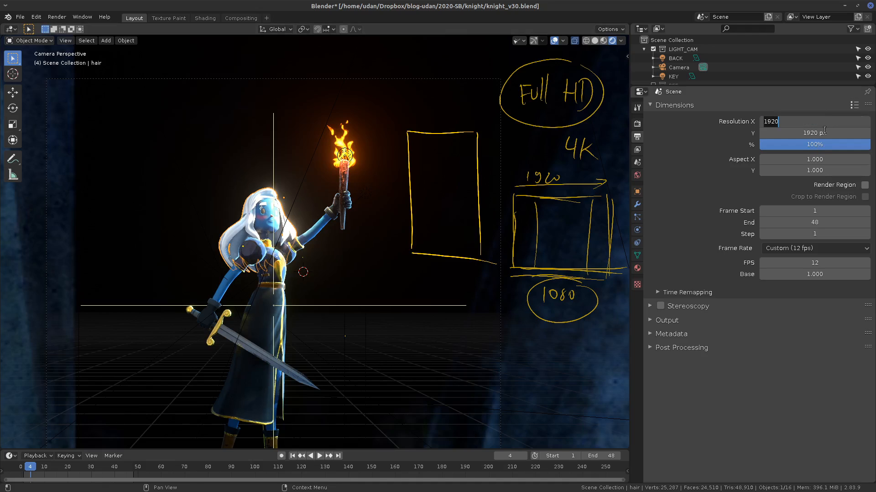
key(BackSpace)
text(*21920)
key(Return)
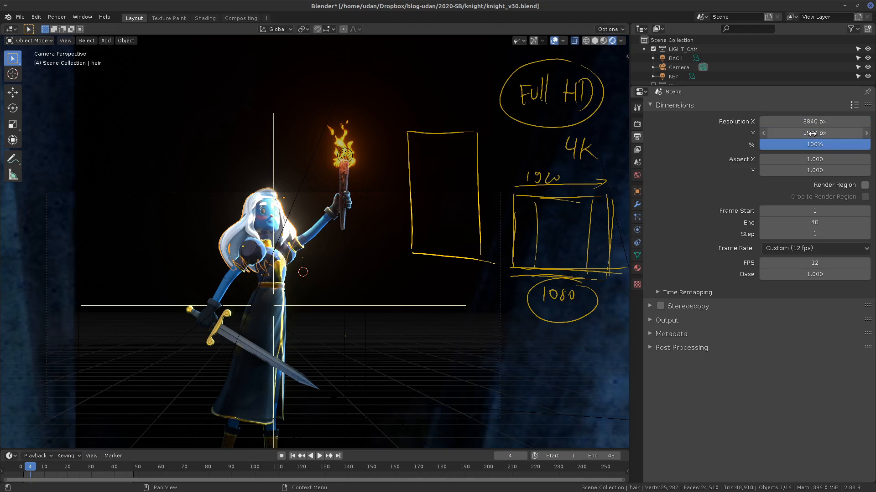
click(811, 133)
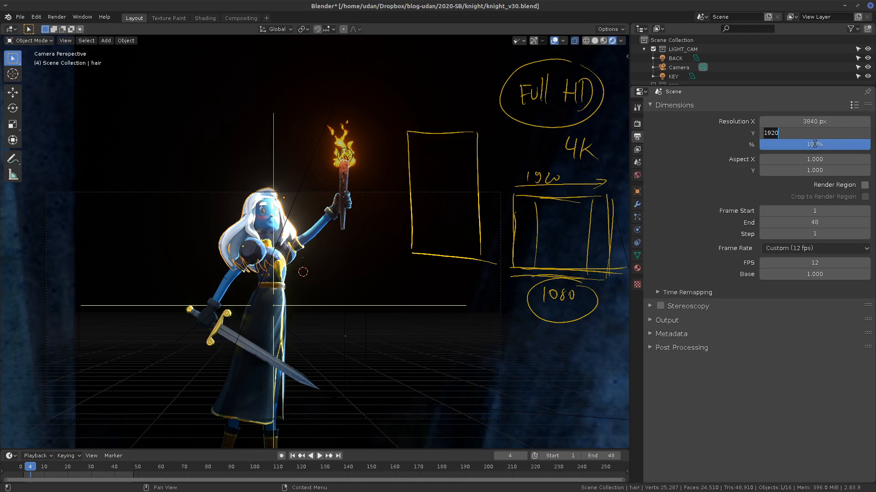
text(2160)
key(Return)
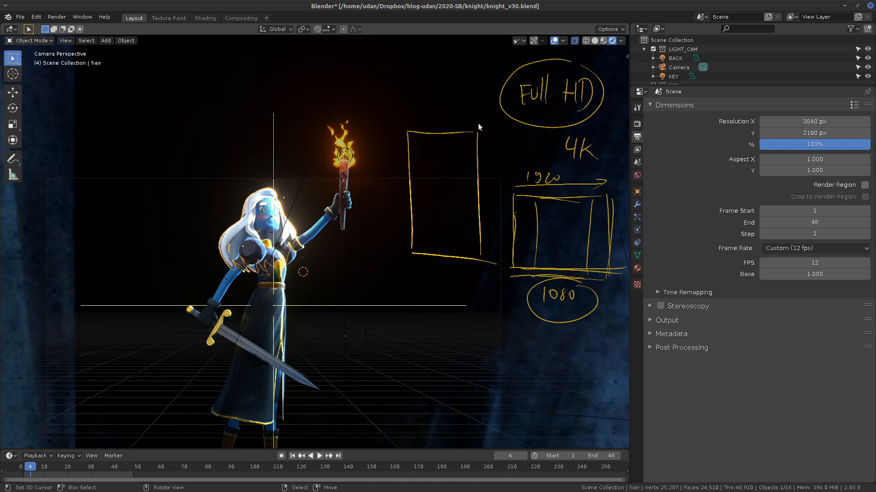
Step: Erase all the resolution annotations beside the knight
mouse_move(477, 123)
right_down()
mouse_move(480, 268)
mouse_move(416, 146)
mouse_move(420, 261)
mouse_move(570, 289)
mouse_move(553, 294)
mouse_move(557, 313)
mouse_move(611, 279)
mouse_move(511, 266)
mouse_move(617, 261)
mouse_move(609, 180)
mouse_move(594, 228)
mouse_move(590, 180)
mouse_move(509, 210)
mouse_move(520, 253)
mouse_move(524, 183)
mouse_move(598, 149)
mouse_move(583, 149)
right_up()
mouse_move(431, 134)
right_down()
mouse_move(542, 130)
mouse_move(598, 94)
mouse_move(551, 96)
right_up()
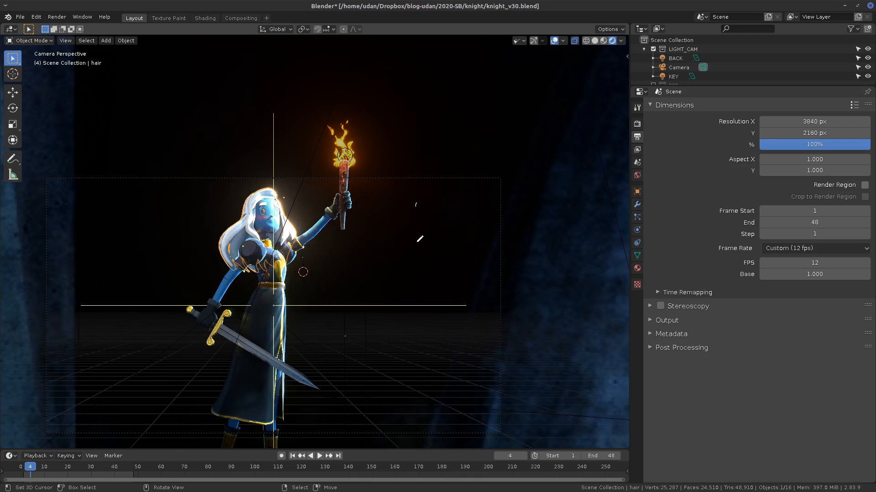
Step: Sketch a portrait frame labelled 936 beside the knight and erase it
mouse_move(418, 301)
mouse_down()
mouse_move(416, 203)
mouse_move(487, 197)
mouse_move(491, 294)
mouse_move(431, 297)
mouse_up()
mouse_move(438, 182)
mouse_down()
mouse_move(444, 194)
mouse_move(462, 191)
mouse_up()
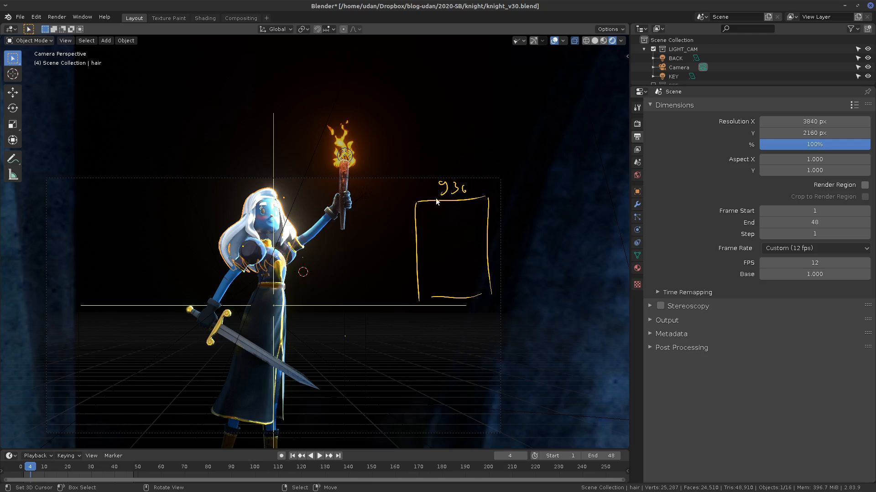
mouse_move(417, 203)
right_down()
mouse_move(487, 198)
mouse_move(446, 203)
mouse_move(415, 288)
mouse_move(483, 239)
mouse_move(483, 219)
right_up()
Step: Sketch a landscape frame beside the knight with a label above it, and erase the sketch
drag(376, 222, 479, 219)
drag(379, 287, 474, 281)
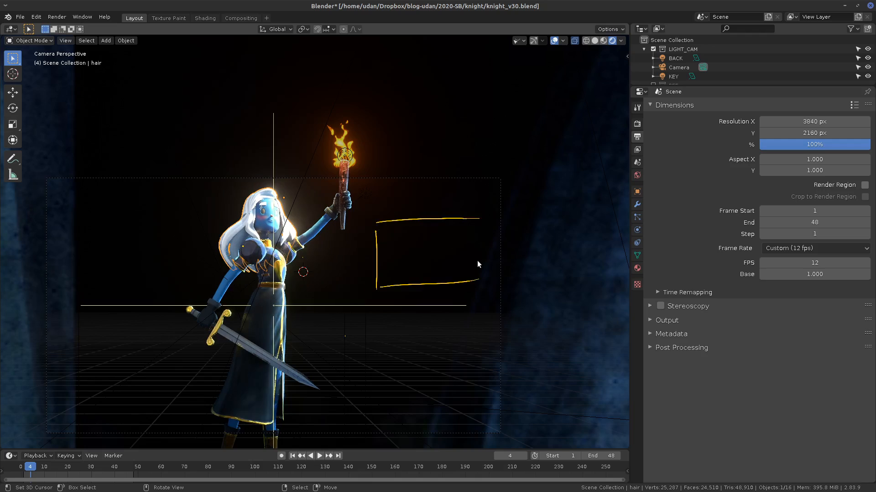
drag(481, 219, 474, 282)
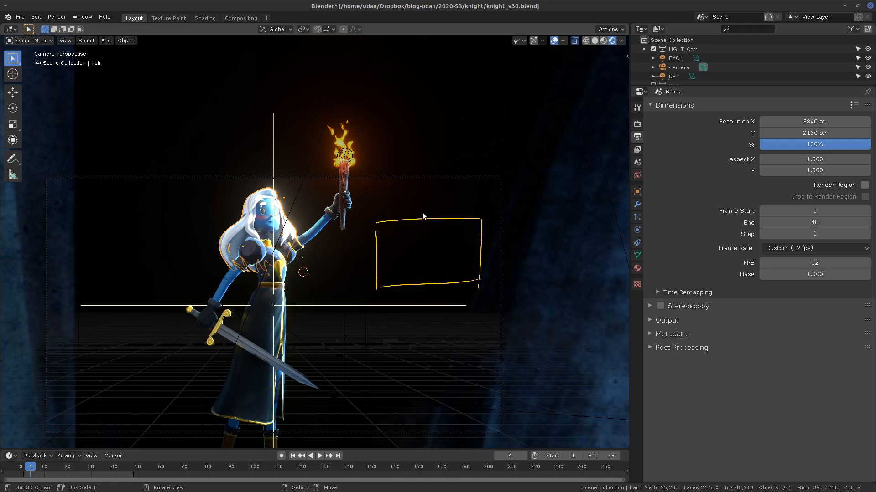
drag(398, 199, 409, 208)
drag(417, 201, 428, 200)
drag(441, 199, 441, 200)
mouse_move(455, 206)
right_down()
mouse_move(465, 206)
mouse_move(378, 221)
mouse_move(381, 287)
mouse_move(466, 237)
right_up()
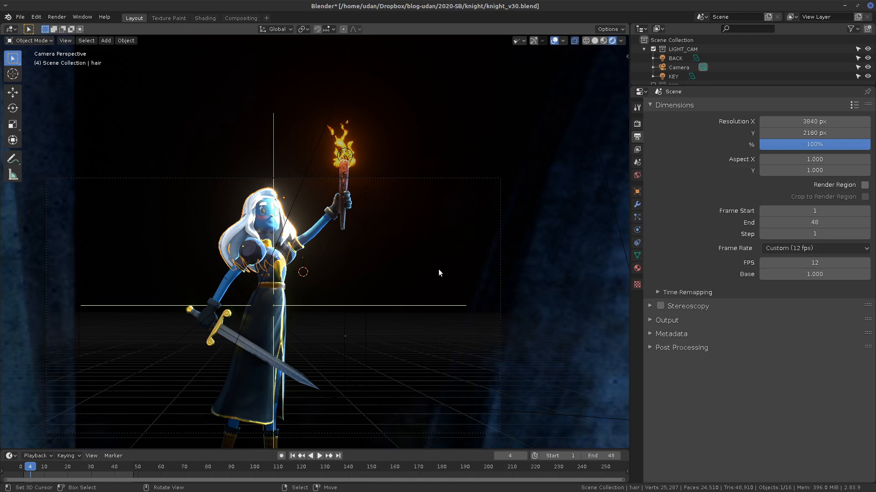
Step: Set the render resolution to 1920 px in both X and Y
shift+middle_drag(438, 255, 457, 239)
click(814, 122)
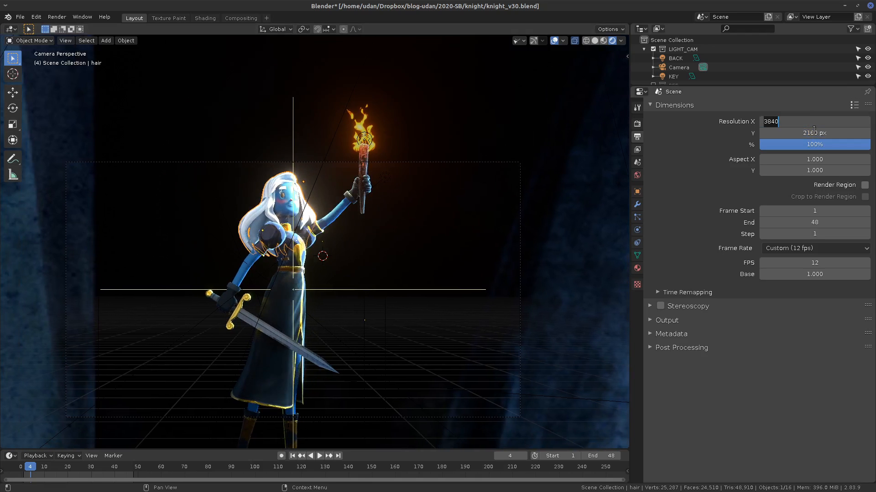
text(1920)
key(Return)
click(817, 132)
text(1)
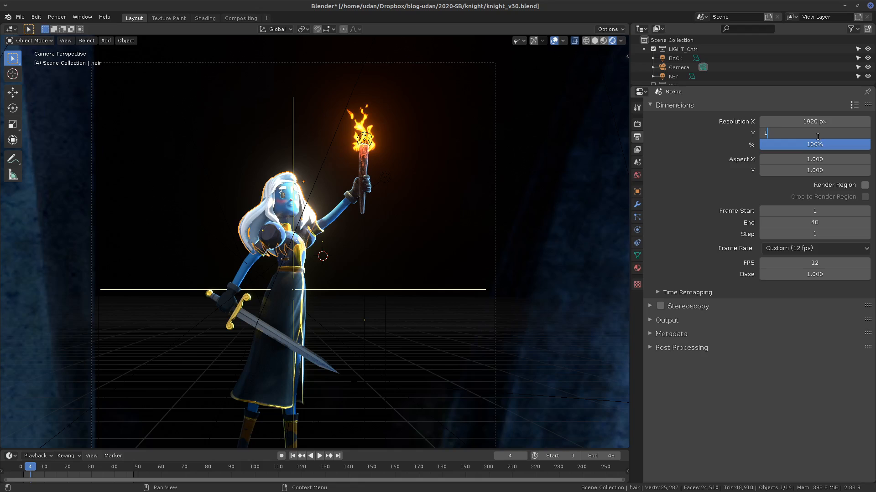
text(920)
key(Return)
Step: Set the resolution percentage to 50% and return it to 100%
click(817, 145)
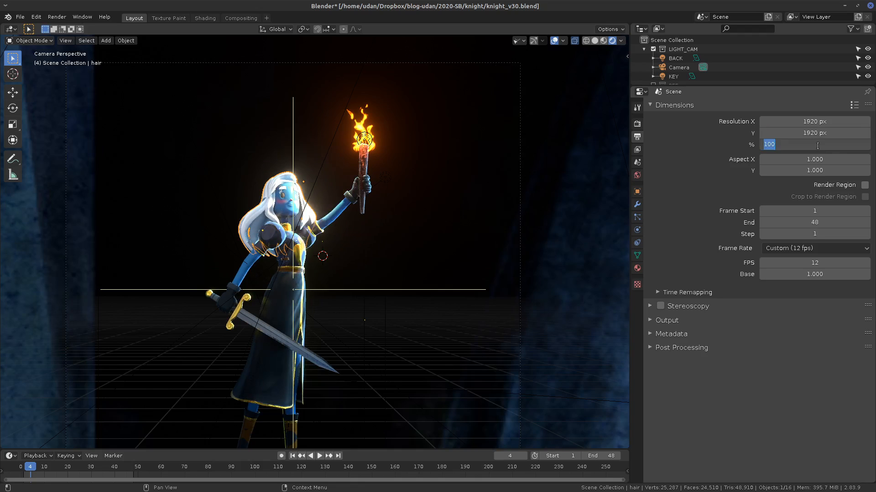
text(50)
key(Return)
drag(808, 146, 873, 151)
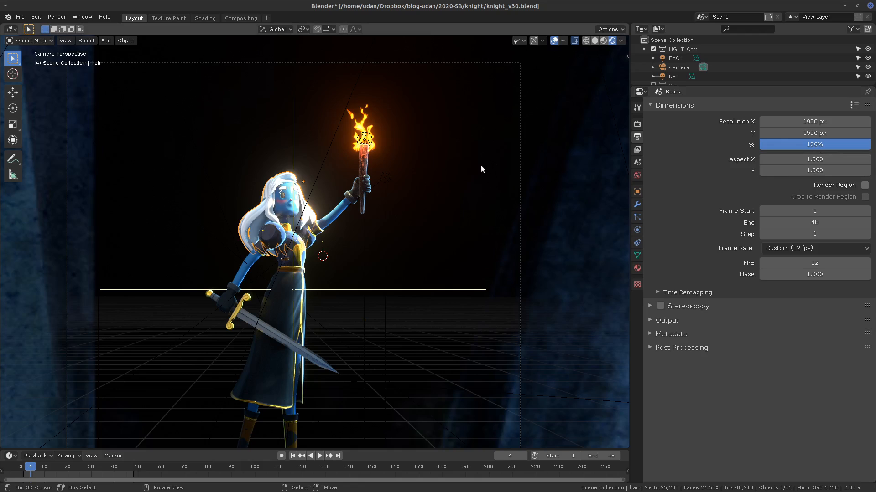
mouse_move(482, 162)
mouse_down()
mouse_move(481, 180)
mouse_move(489, 161)
mouse_move(488, 179)
mouse_up()
right_drag(485, 163, 486, 184)
mouse_move(437, 146)
mouse_down()
mouse_move(436, 157)
mouse_move(453, 144)
mouse_move(455, 152)
mouse_move(434, 154)
mouse_move(443, 139)
mouse_move(465, 135)
mouse_up()
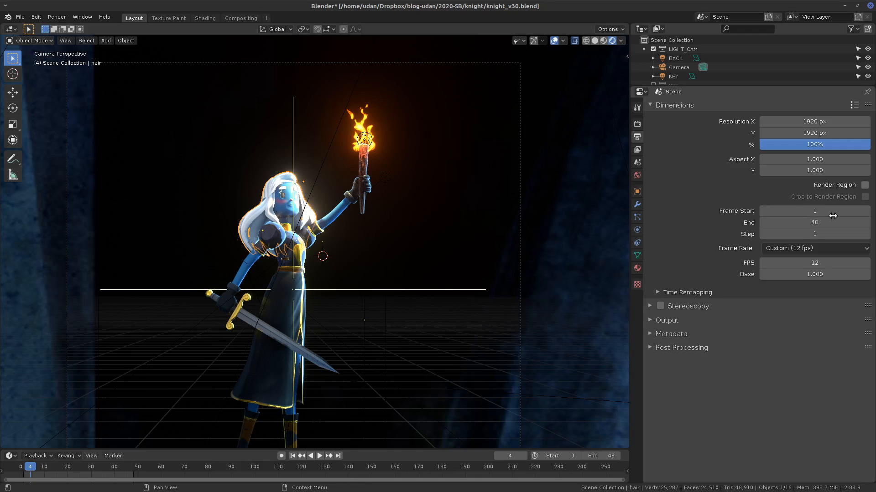
Step: Draw a render region in the camera view around the knight's raised arm and the torch handle
click(864, 185)
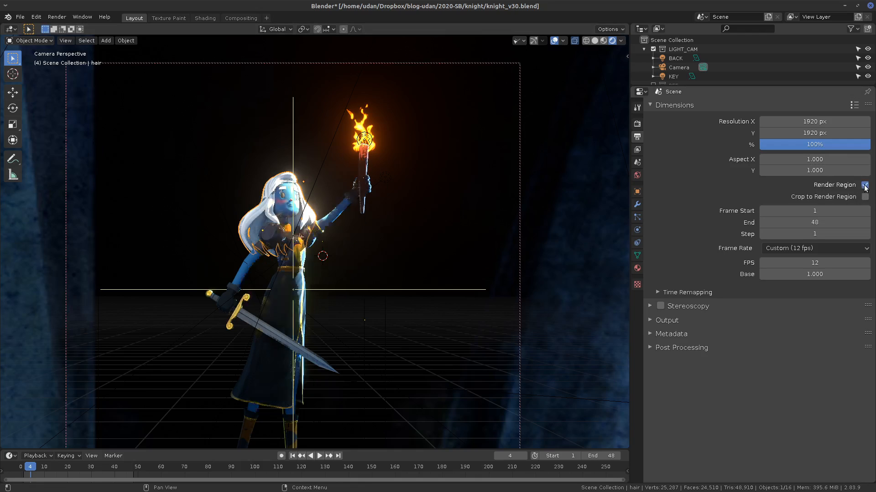
click(864, 185)
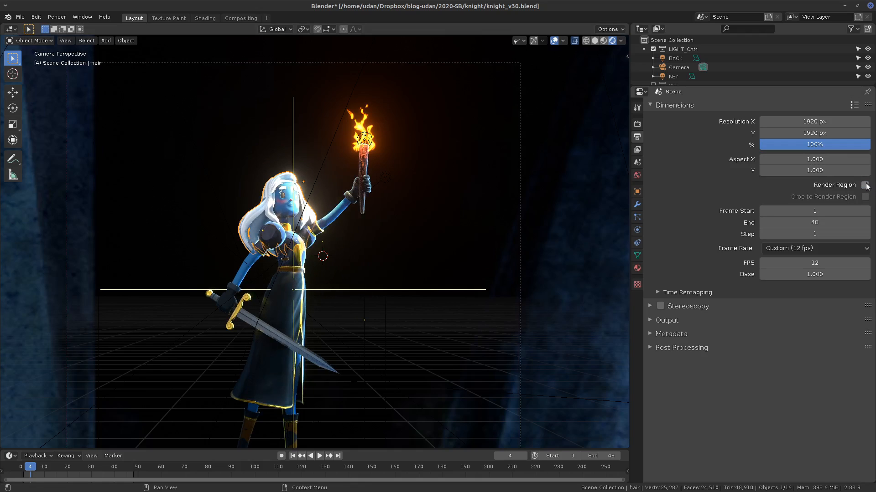
key(ctrl+b)
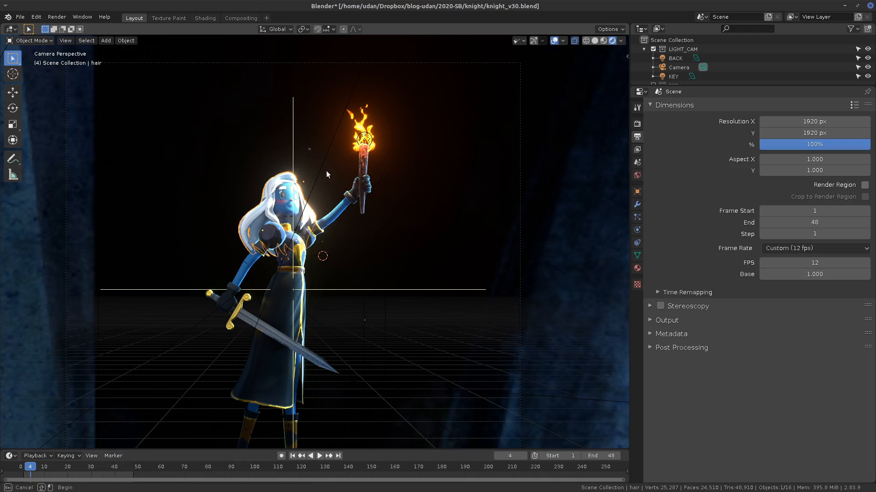
drag(307, 148, 387, 227)
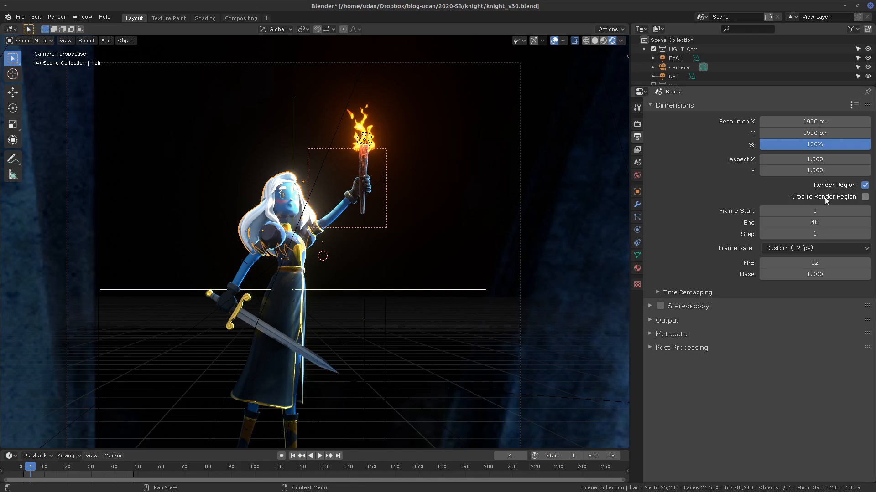
Step: Switch Render Region and Crop to Render Region on and off again, leaving both disabled
click(865, 185)
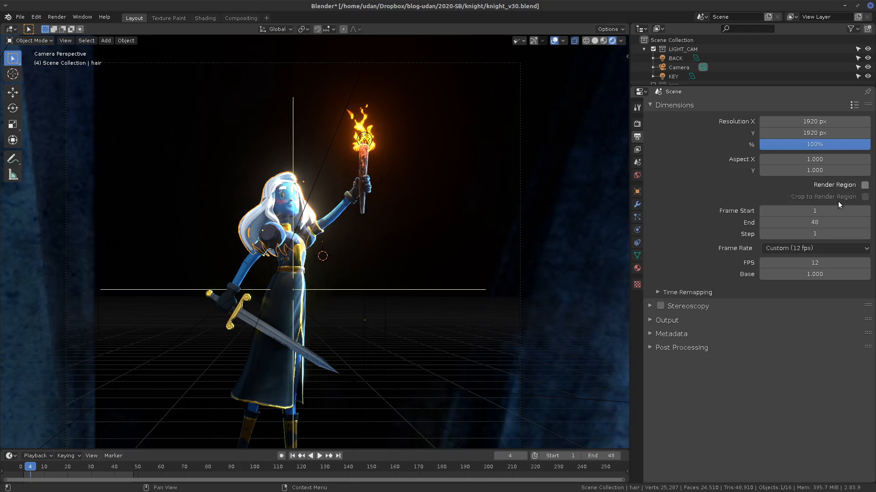
click(864, 185)
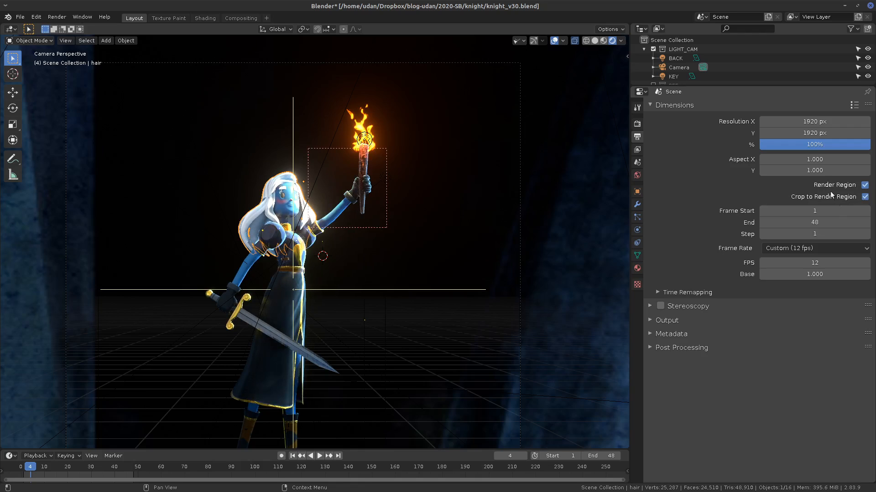
click(865, 197)
click(865, 184)
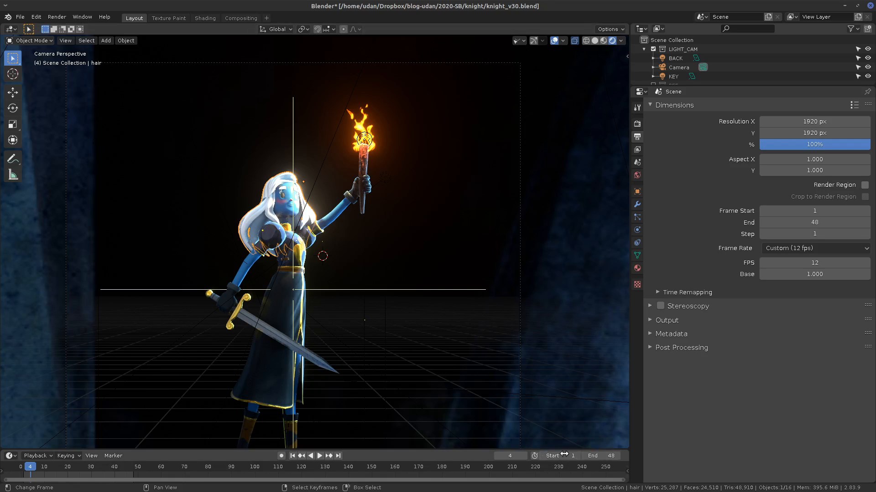
Step: Sketch a double-headed arrow linking the timeline's frame range to the output frame range settings, and erase it
mouse_move(558, 385)
mouse_down()
mouse_move(561, 428)
mouse_move(568, 419)
mouse_move(560, 216)
mouse_up()
drag(580, 175, 617, 165)
mouse_move(616, 164)
right_down()
mouse_move(553, 258)
mouse_move(553, 271)
right_up()
mouse_move(556, 278)
mouse_down()
mouse_move(611, 223)
mouse_move(591, 236)
mouse_up()
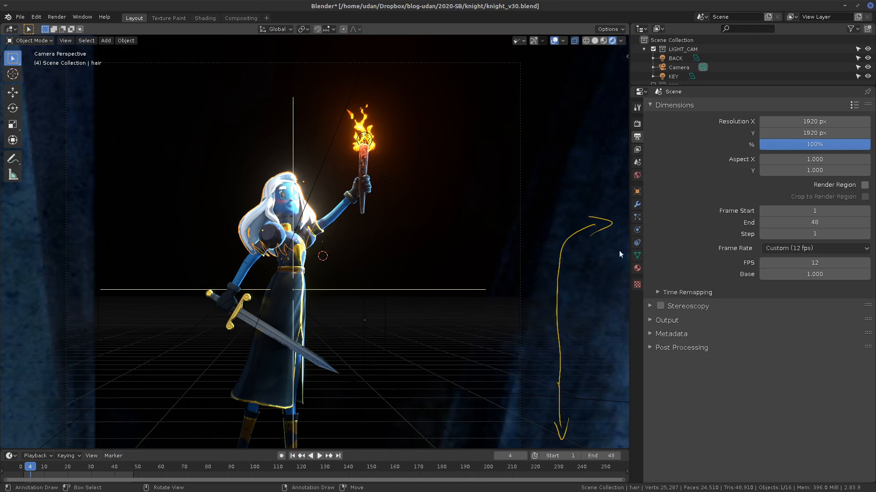
mouse_move(614, 218)
right_down()
mouse_move(561, 245)
mouse_move(563, 416)
mouse_move(565, 365)
right_up()
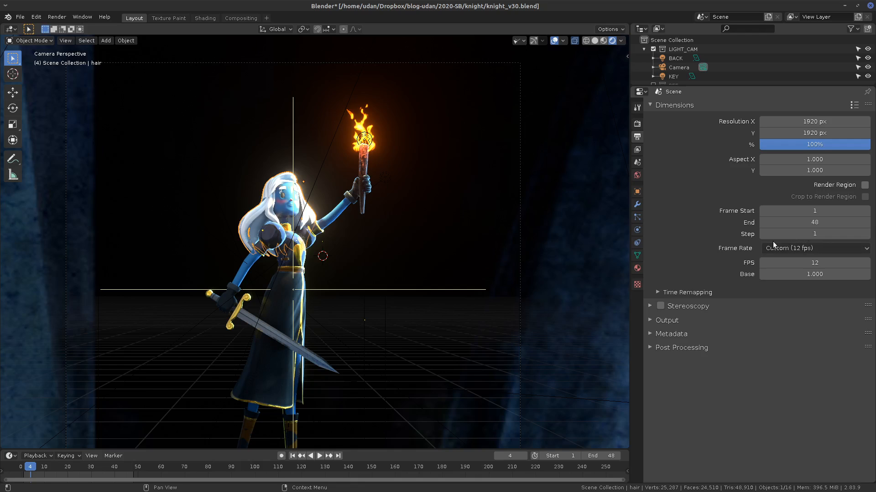
Step: Set the frame step to 2 and annotate the rendered frame numbers 1, 3 and 5 beside the knight
click(866, 234)
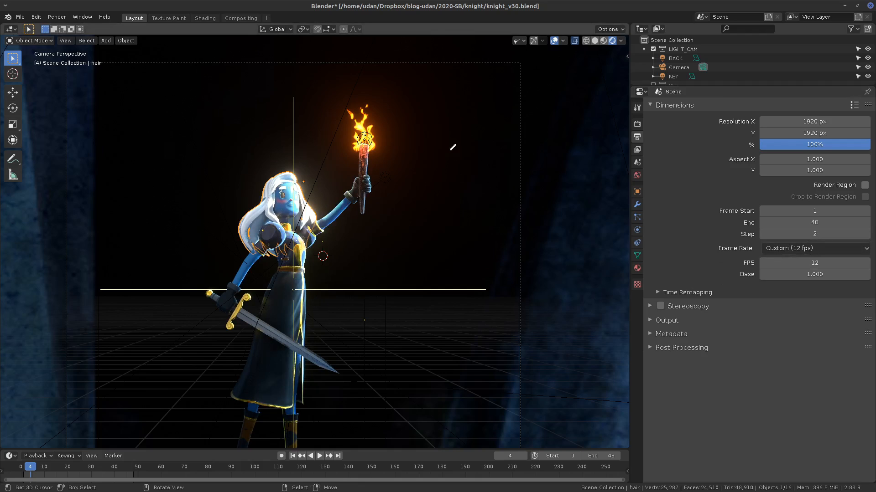
mouse_move(450, 150)
mouse_down()
mouse_move(450, 176)
mouse_move(482, 169)
mouse_up()
drag(539, 152, 531, 169)
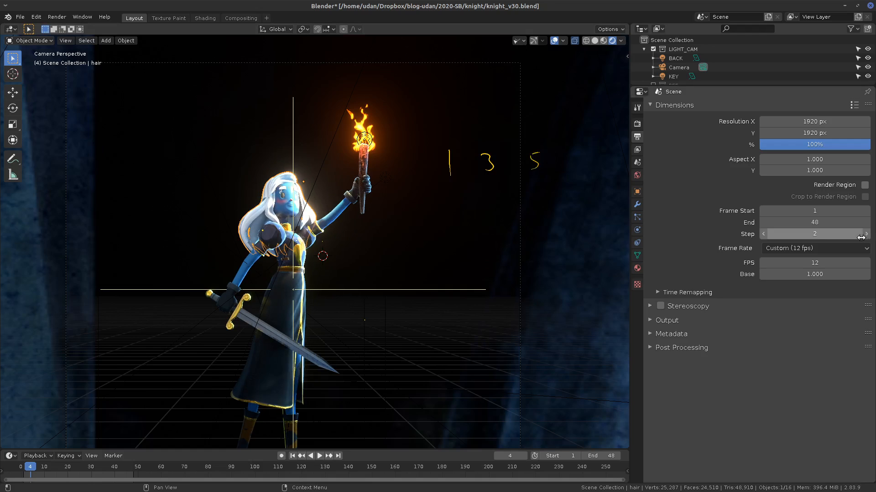
Step: Set the frame step to 9 and write a second row of frame numbers below the first annotation
click(819, 236)
text(1)
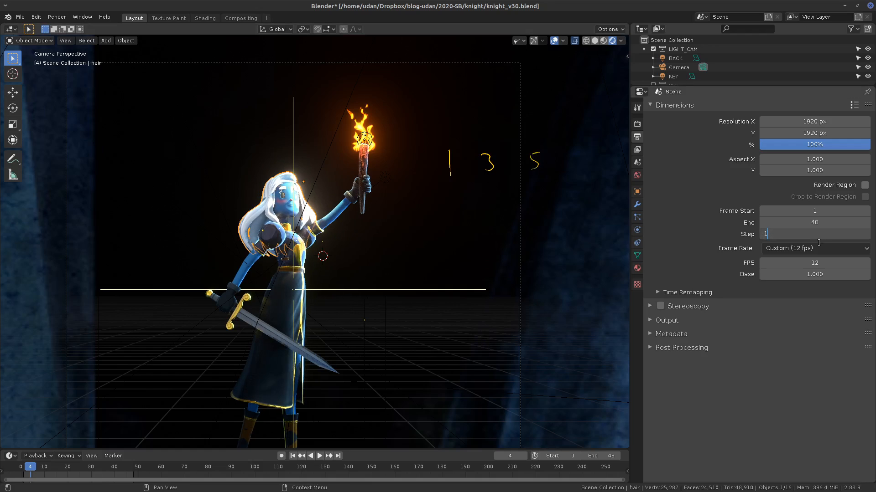
key(BackSpace)
text(9)
key(Return)
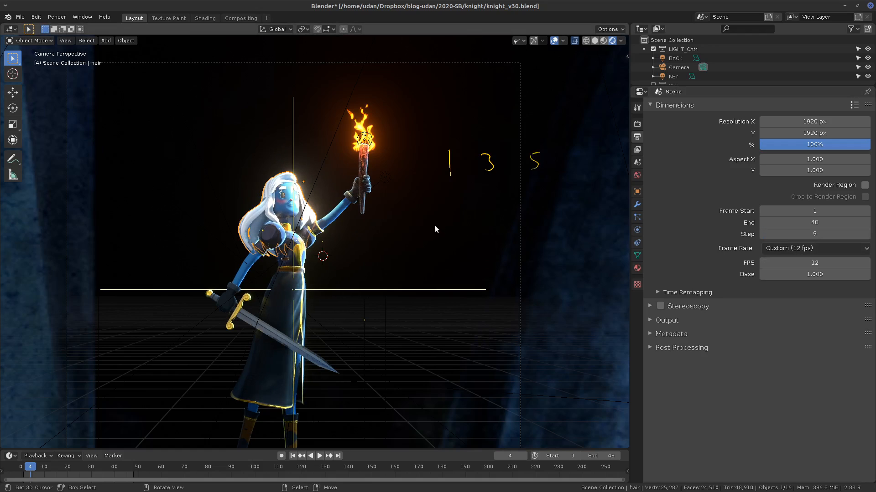
drag(446, 213, 445, 230)
drag(517, 213, 517, 227)
drag(535, 212, 533, 214)
Step: Erase the frame-number annotations and set the frame step to 1
mouse_move(543, 217)
right_down()
mouse_move(444, 211)
mouse_move(502, 154)
right_up()
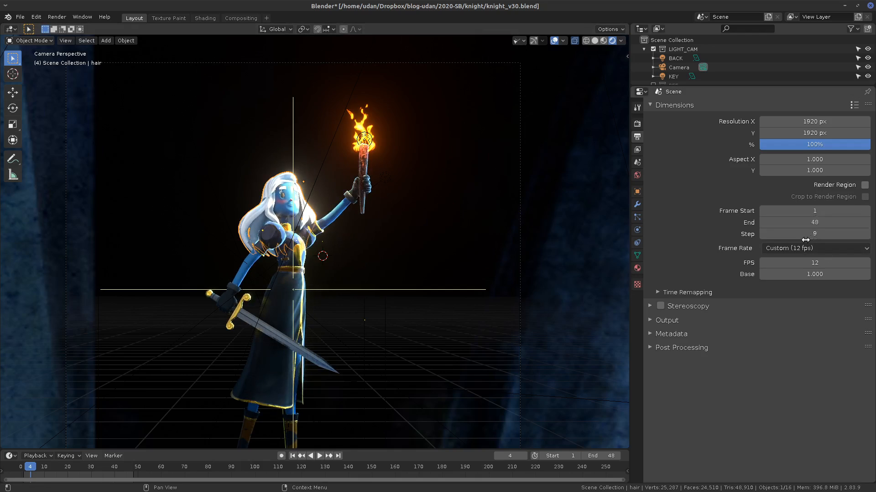
drag(825, 234, 810, 248)
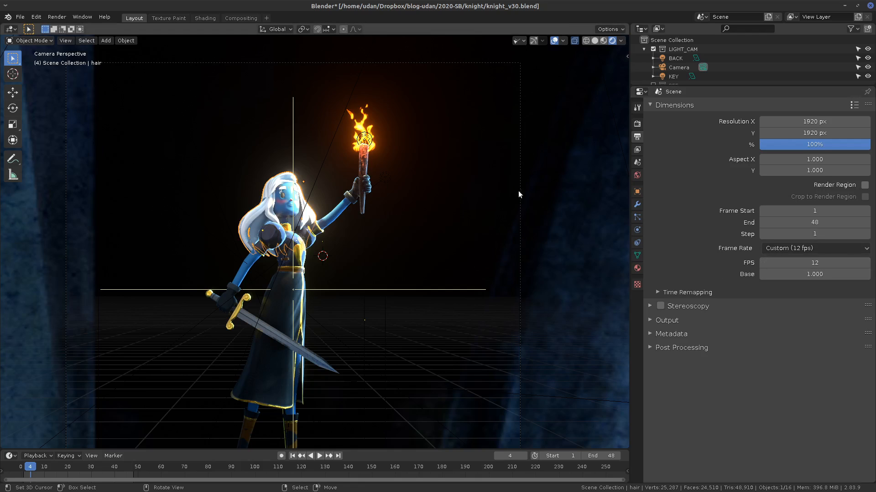
Step: Annotate the frame rates 24 and 12 beside the knight, one above the other, each with a circle around it
mouse_move(500, 194)
mouse_down()
mouse_move(515, 209)
mouse_move(529, 200)
mouse_move(527, 214)
mouse_move(543, 175)
mouse_up()
drag(550, 208, 488, 215)
drag(505, 259, 505, 281)
mouse_move(515, 263)
mouse_down()
mouse_move(535, 275)
mouse_move(491, 275)
mouse_move(549, 269)
mouse_up()
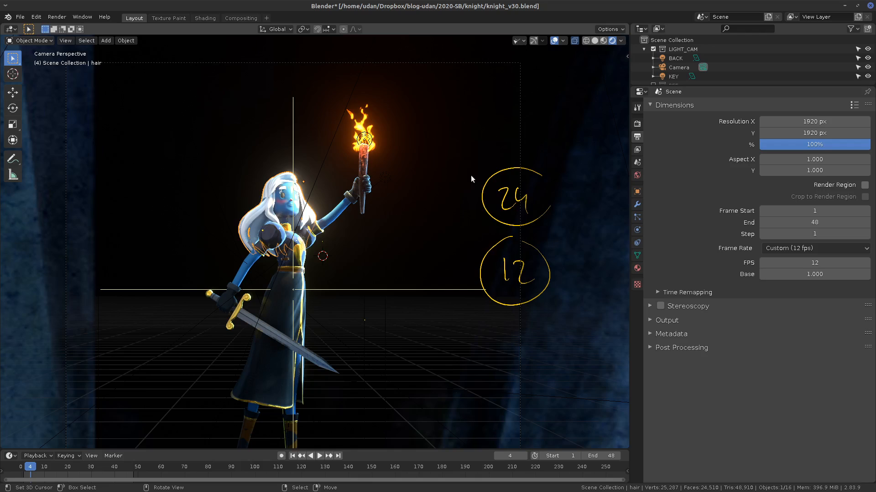
Step: Erase the circled frame-rate annotations and set the frame rate to 24 fps with its custom FPS and base values exposed
mouse_move(490, 182)
right_down()
mouse_move(481, 306)
mouse_move(501, 307)
mouse_move(512, 318)
mouse_move(529, 297)
mouse_move(540, 312)
mouse_move(540, 178)
right_up()
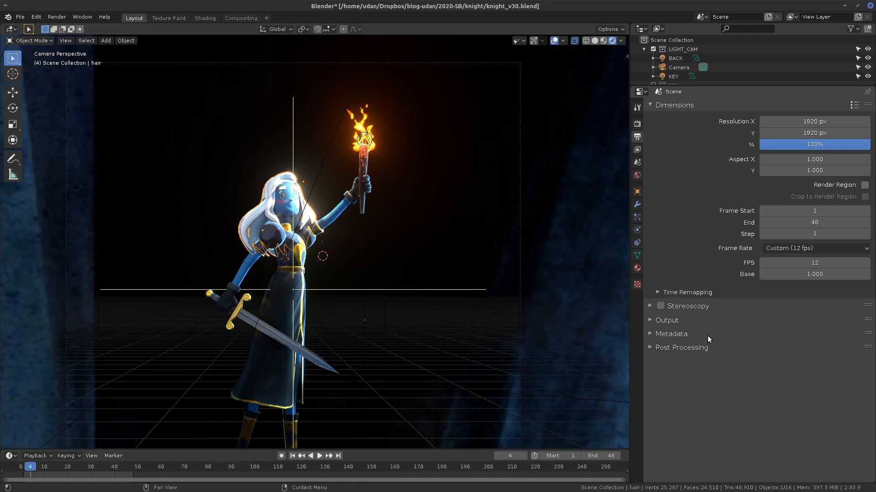
click(806, 248)
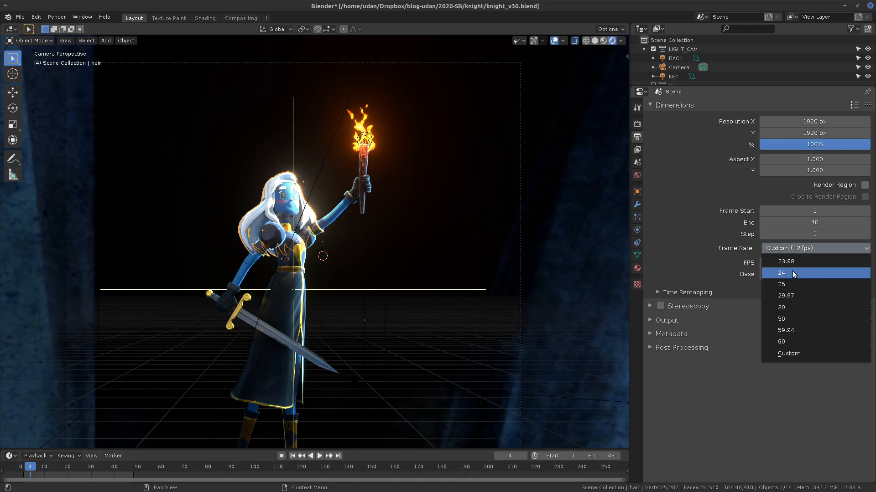
click(792, 272)
click(799, 248)
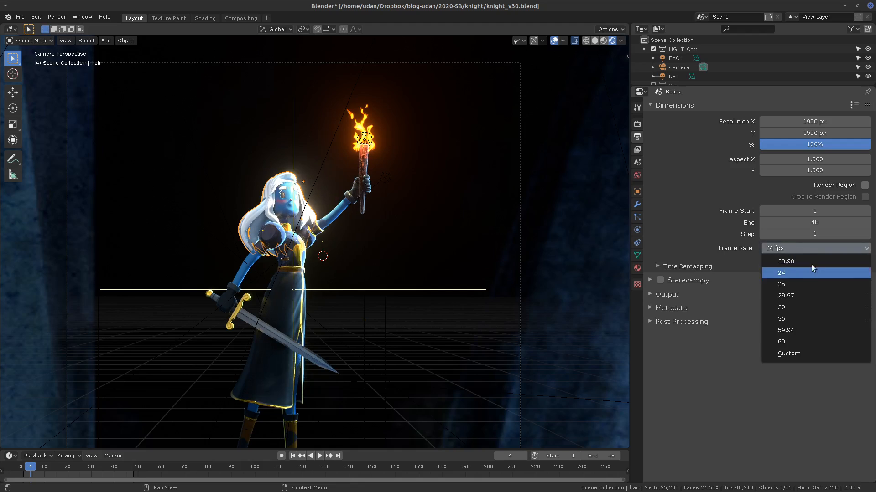
click(796, 353)
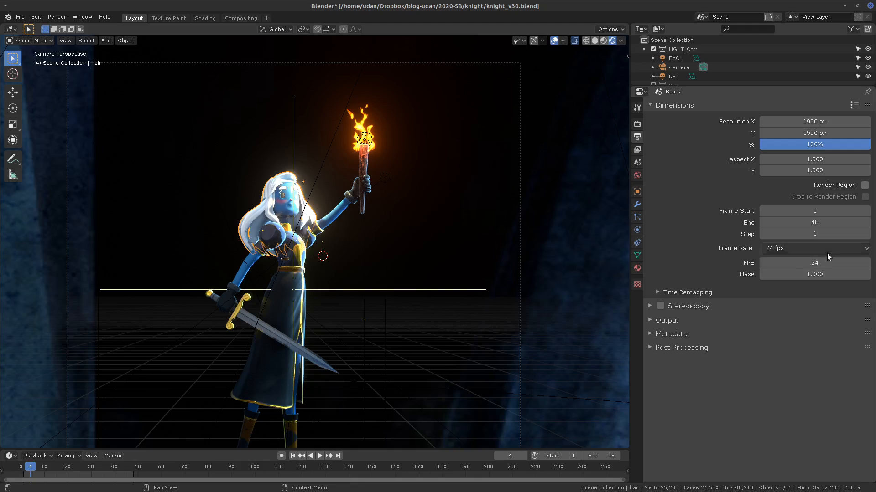
Step: Set the frame rate base to 2, and raise it to 3
click(803, 274)
text(2)
key(Return)
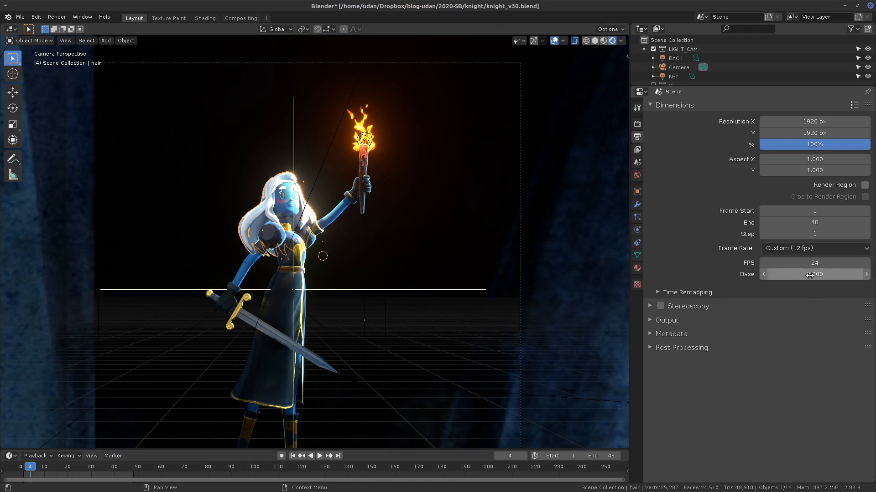
click(807, 275)
text(3)
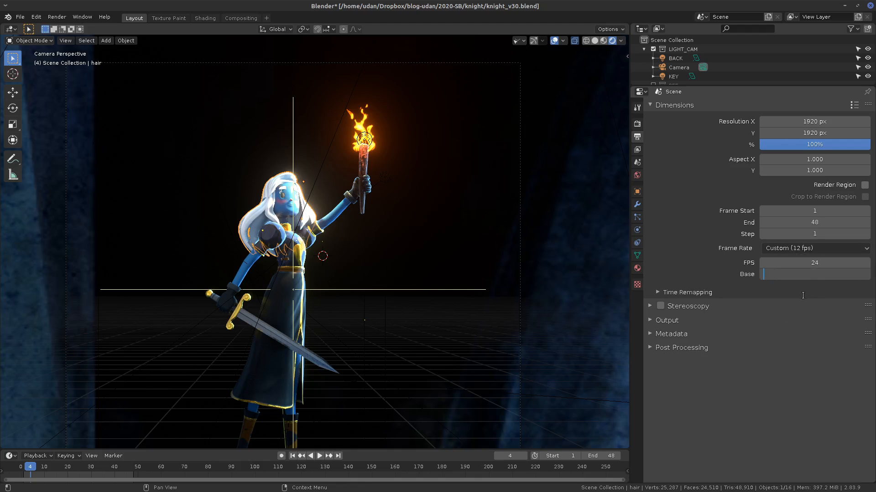
key(Return)
Step: Set the frame rate base to 1.5, and change it to 1.820
click(818, 275)
text(1.5)
key(Return)
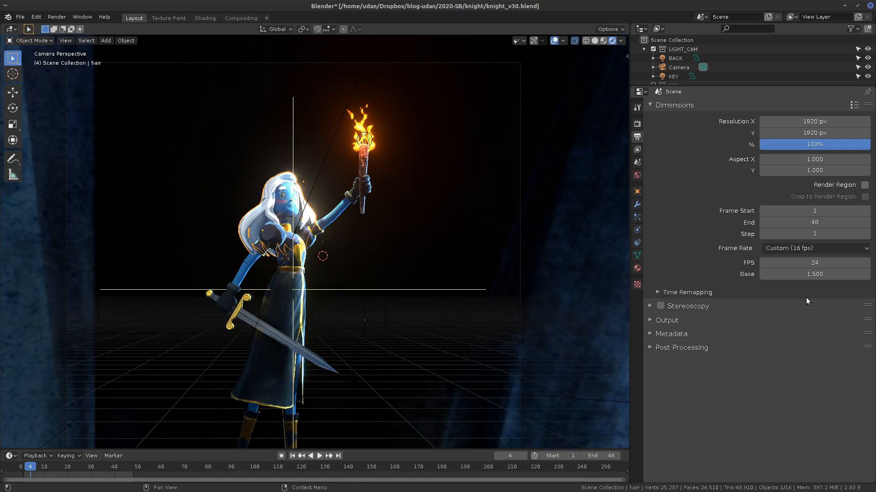
click(810, 276)
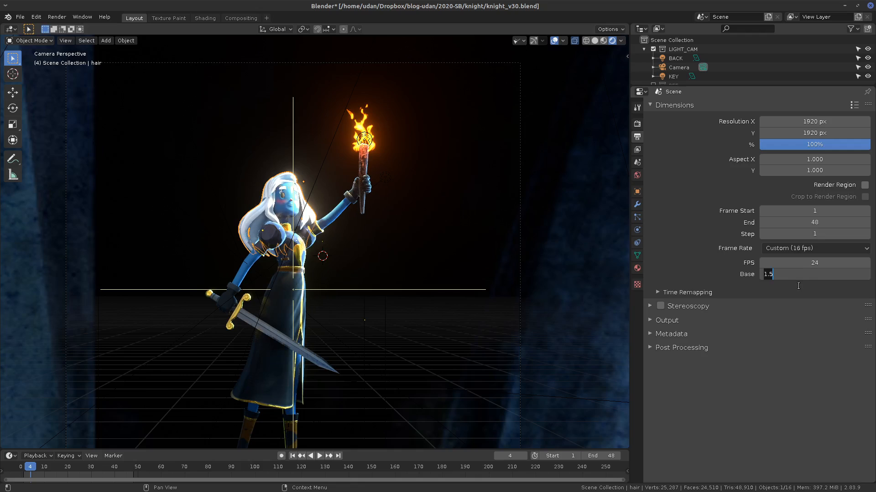
text(1.)
text(820)
key(Return)
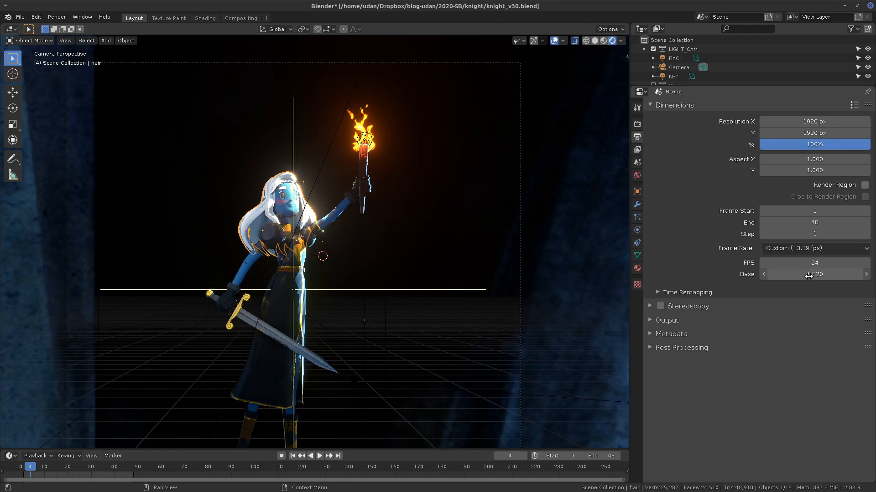
Step: Raise the frame rate base to 2.540 and increase it in small increments to 2.600
mouse_move(808, 276)
mouse_down()
mouse_move(830, 278)
mouse_move(818, 277)
mouse_up()
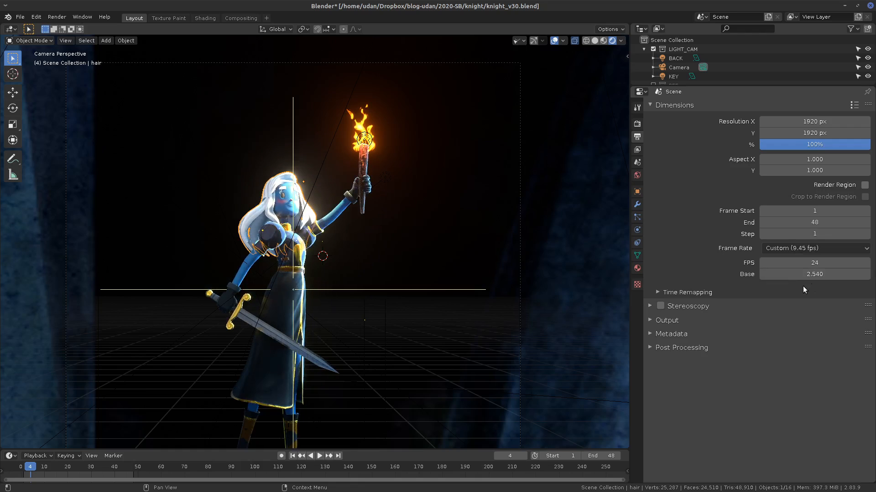
click(868, 276)
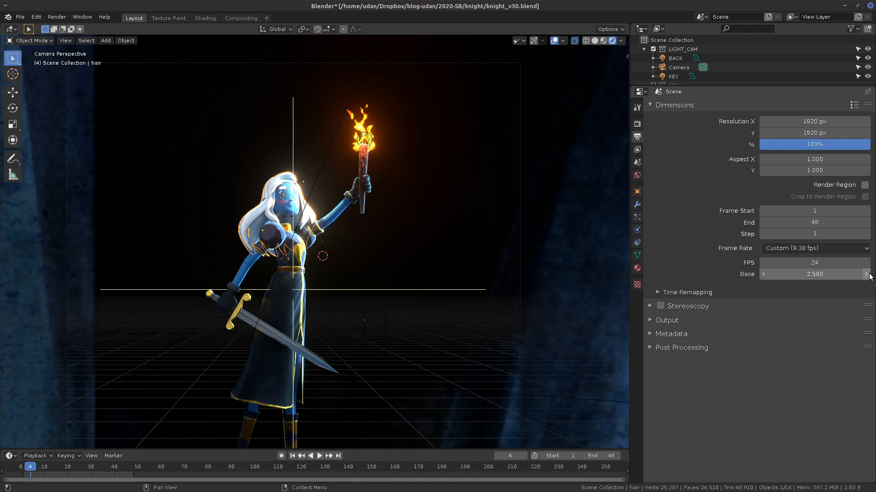
click(866, 277)
click(868, 277)
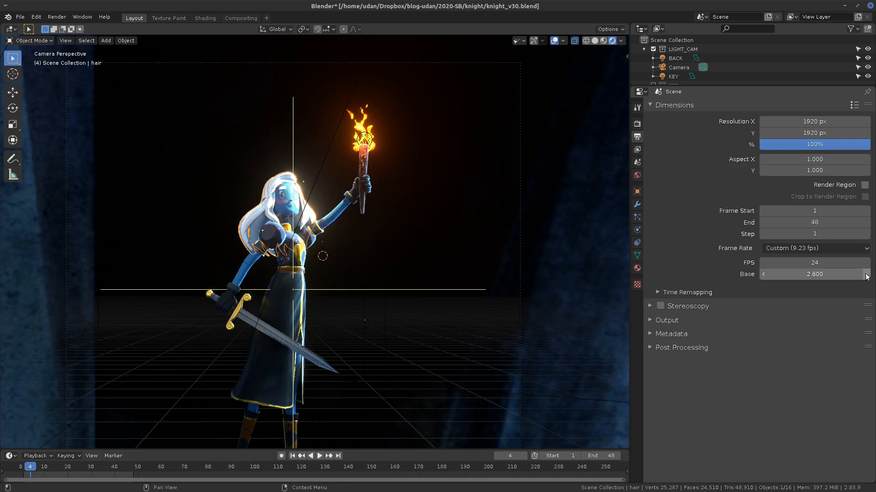
Step: Lower the frame rate base in small increments to 2.400
click(762, 275)
click(762, 274)
click(762, 274)
click(763, 275)
click(762, 275)
click(763, 276)
click(762, 276)
click(761, 274)
click(761, 274)
click(762, 274)
click(761, 275)
click(761, 275)
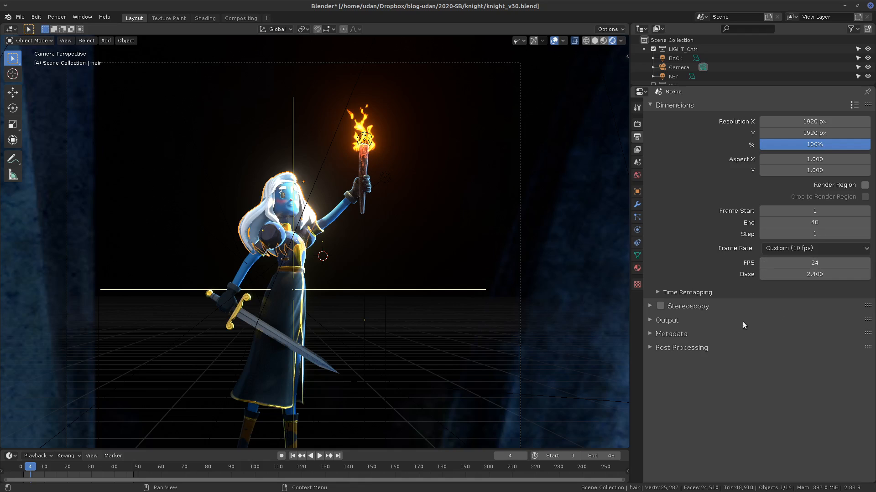
Step: Check the time remapping options, and set the custom frame rate to 12 FPS with a base of 1
click(659, 293)
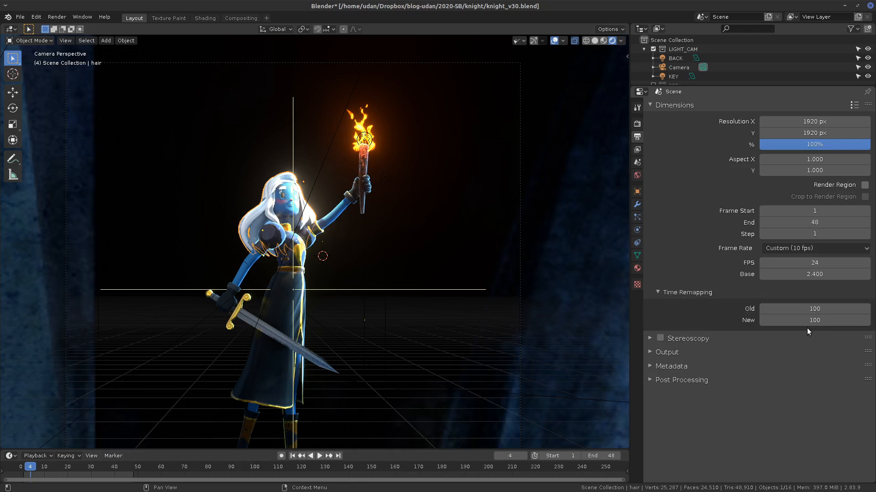
click(663, 293)
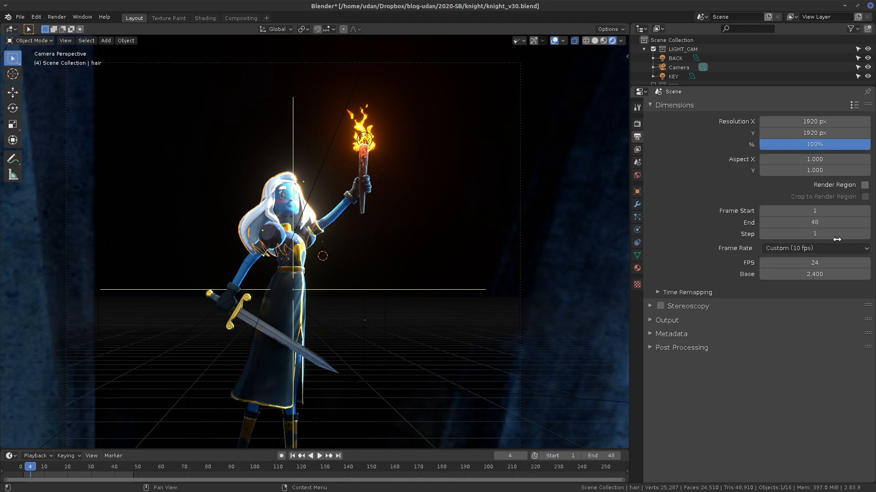
click(826, 267)
text(12)
key(Return)
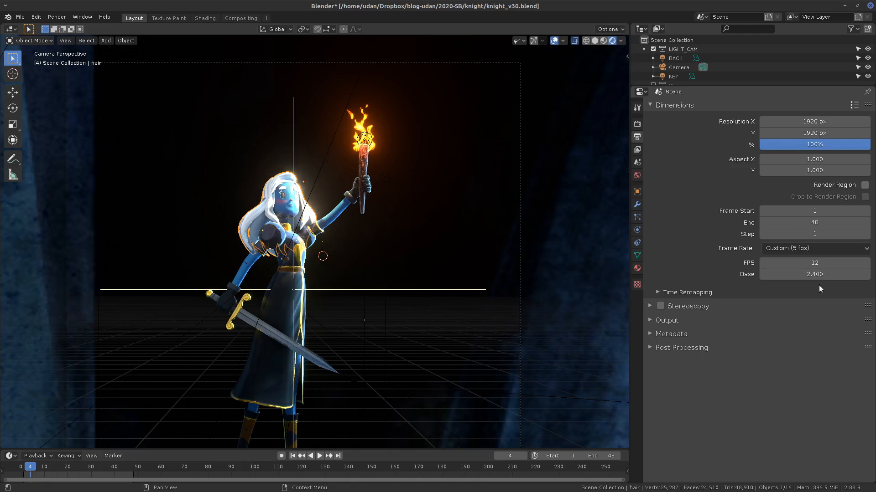
click(824, 281)
text(1)
key(Return)
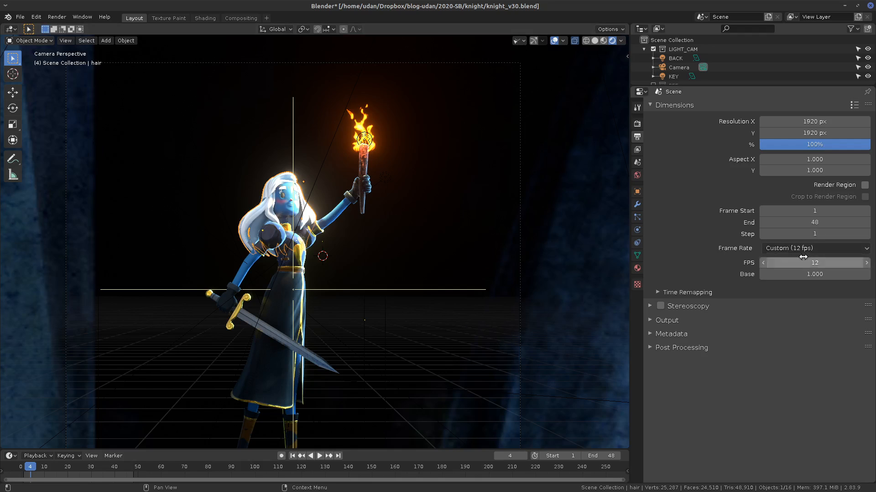
Step: Enable stereoscopy in Stereo 3D mode and inspect its effect on the whole knight in the camera view
click(655, 104)
click(668, 118)
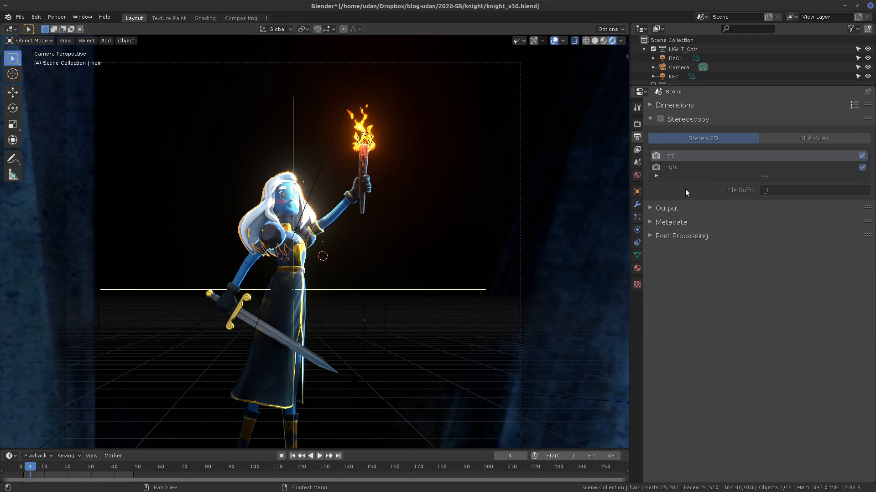
click(660, 117)
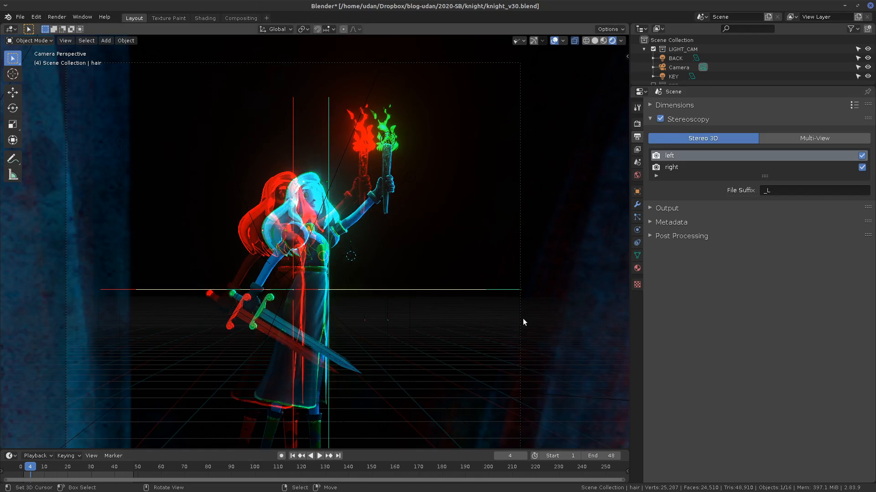
shift+middle_drag(463, 287, 486, 256)
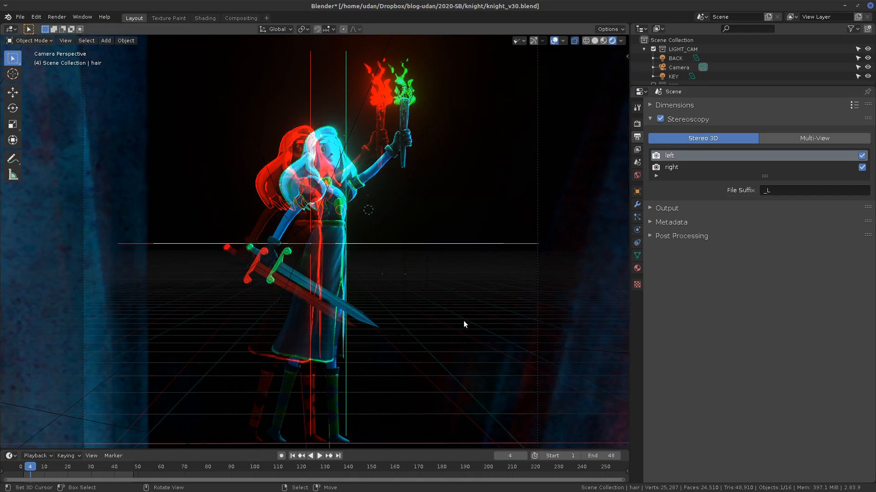
Step: Compare the Multi-View and Stereo 3D modes, leave Multi-View selected and disable stereoscopy
click(798, 137)
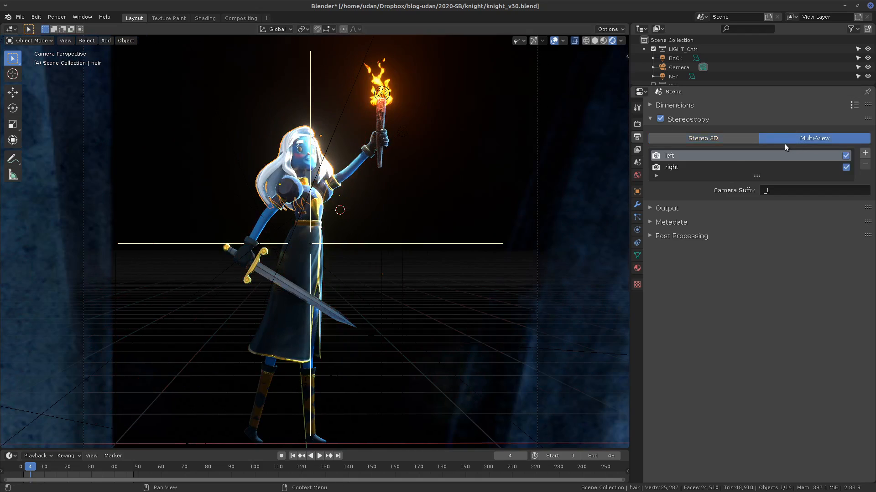
click(744, 139)
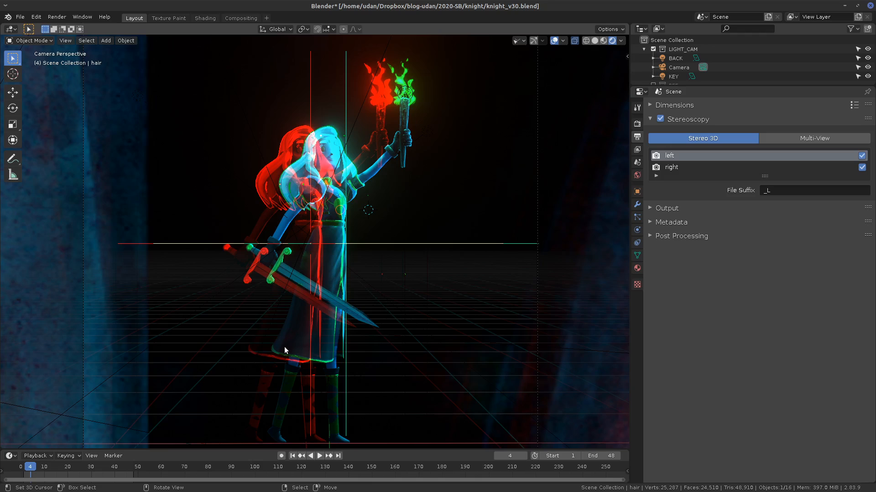
click(815, 139)
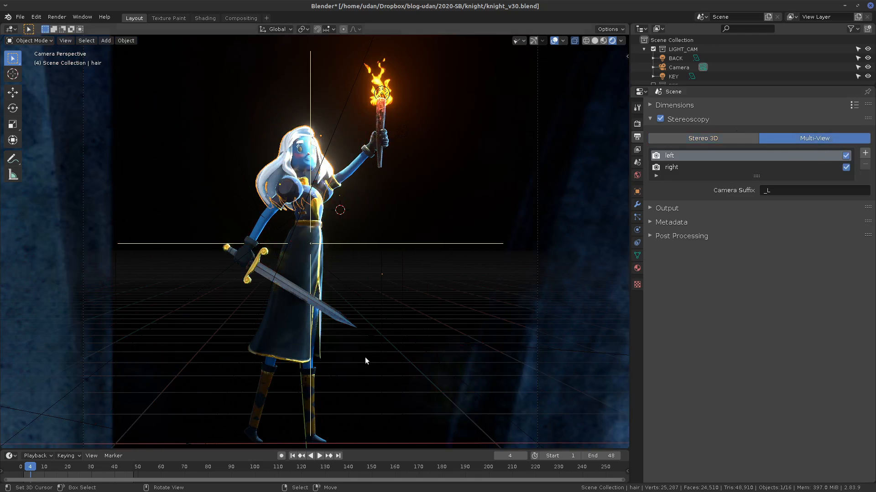
click(660, 121)
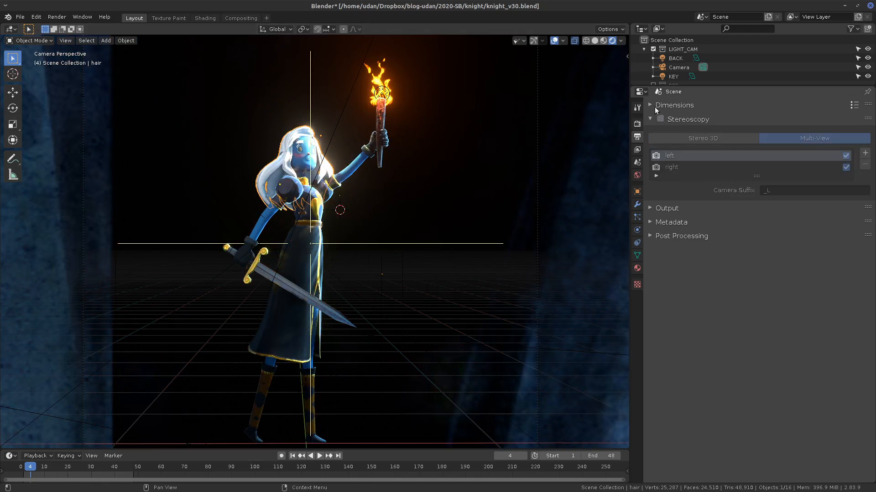
click(670, 119)
Step: Show the output file settings and annotate them with a curly bracket in the viewport
click(667, 133)
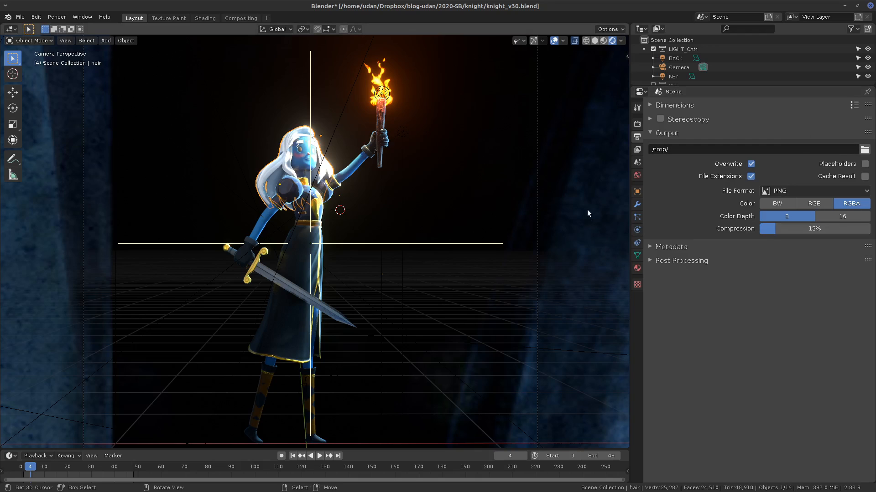
mouse_move(624, 135)
mouse_down()
mouse_move(610, 204)
mouse_move(621, 234)
mouse_up()
drag(615, 173, 592, 193)
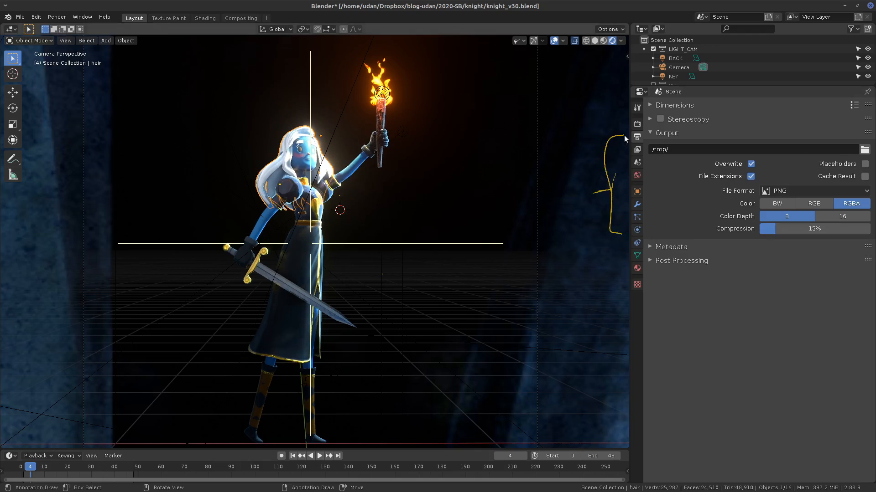
mouse_move(625, 136)
mouse_down()
mouse_move(607, 153)
mouse_move(607, 222)
mouse_move(620, 233)
mouse_move(610, 200)
mouse_move(615, 136)
mouse_up()
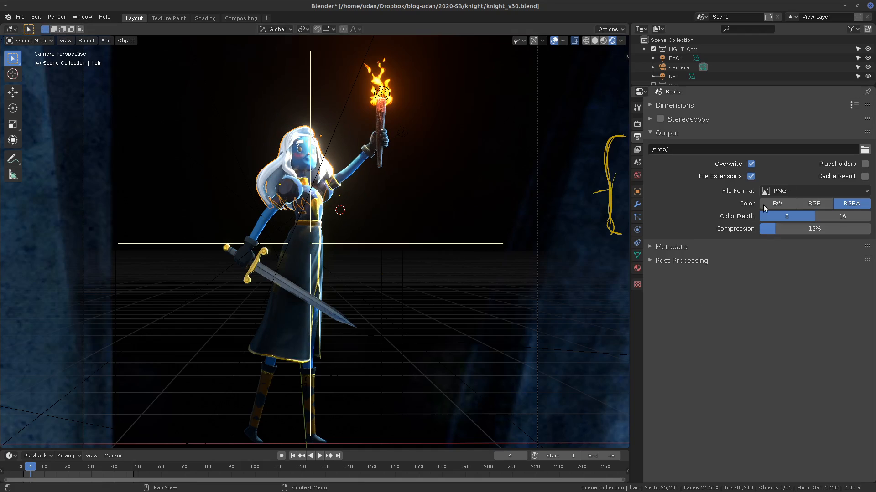
Step: Set the output file format to FFmpeg video and its audio codec to AAC
click(788, 191)
click(788, 190)
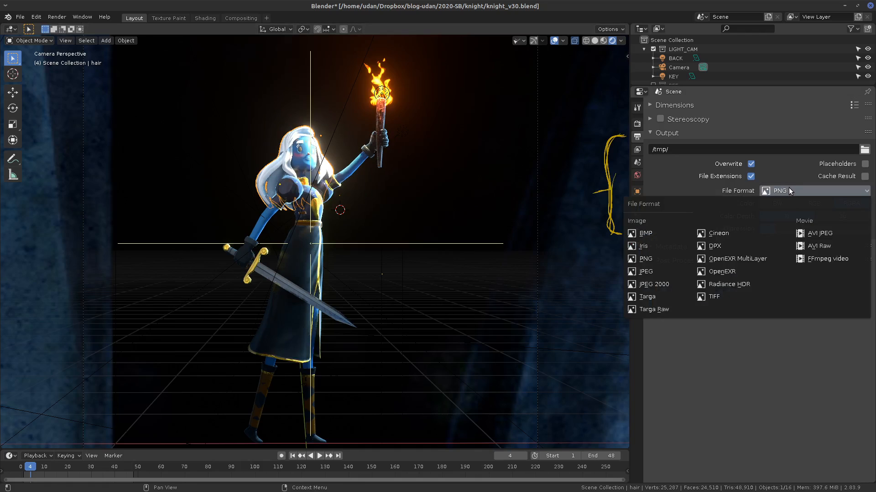
click(818, 260)
click(693, 222)
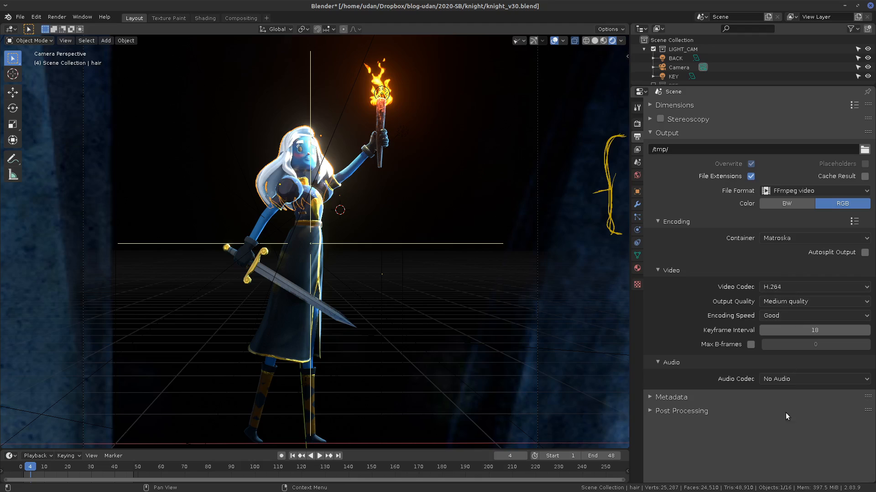
click(789, 379)
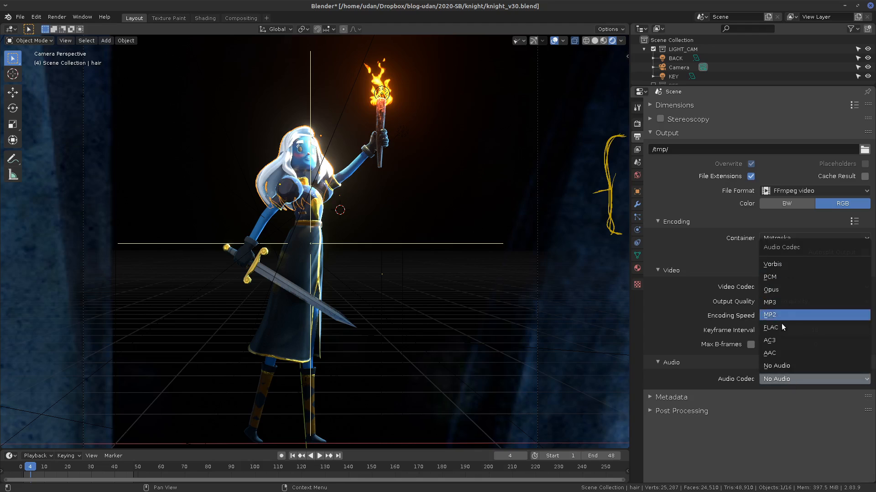
click(776, 353)
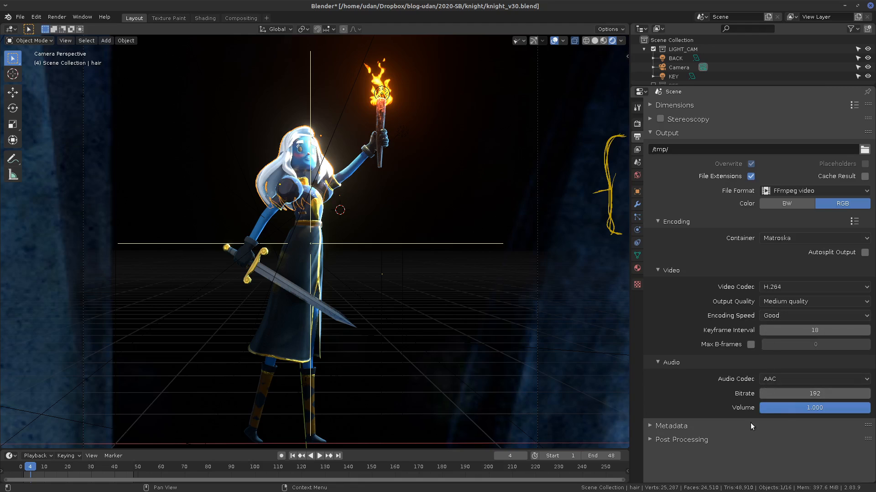
Step: Review the available file formats, video codecs and output quality options while keeping the FFmpeg video format
click(814, 191)
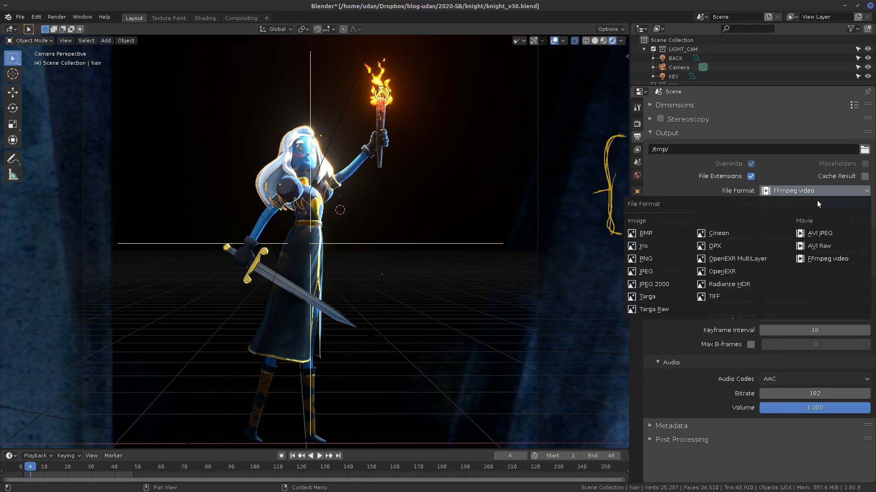
click(831, 259)
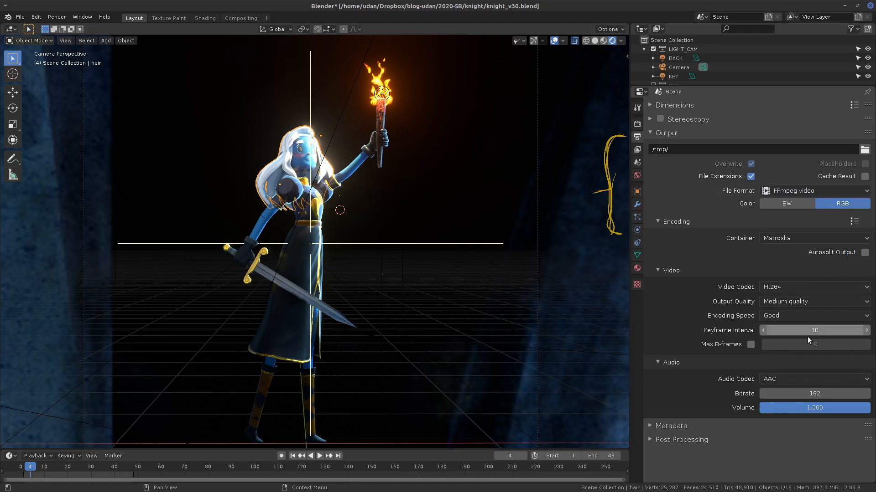
click(809, 291)
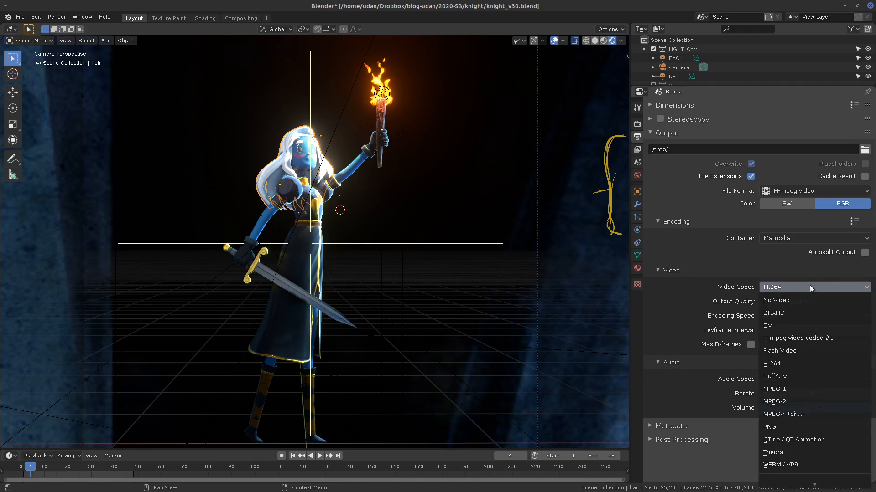
click(808, 286)
click(814, 301)
click(814, 301)
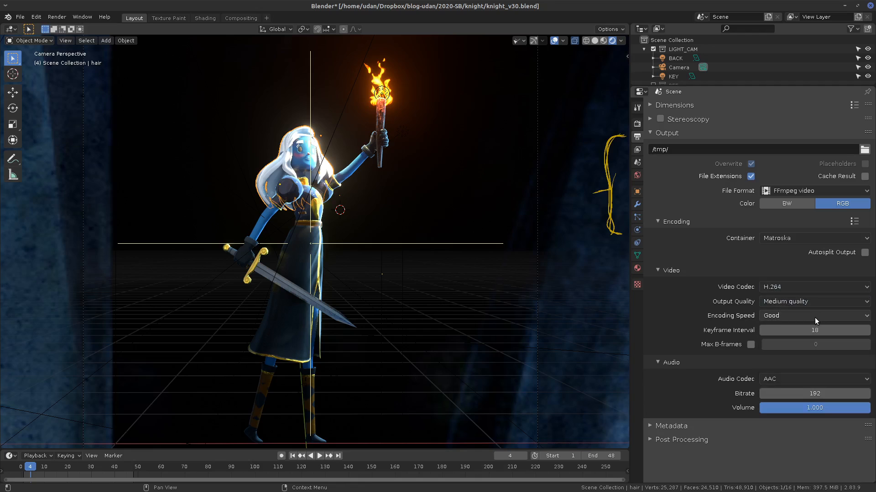
Step: Check the available encoding speeds and audio codecs for the FFmpeg video output without changing them
click(814, 317)
click(817, 316)
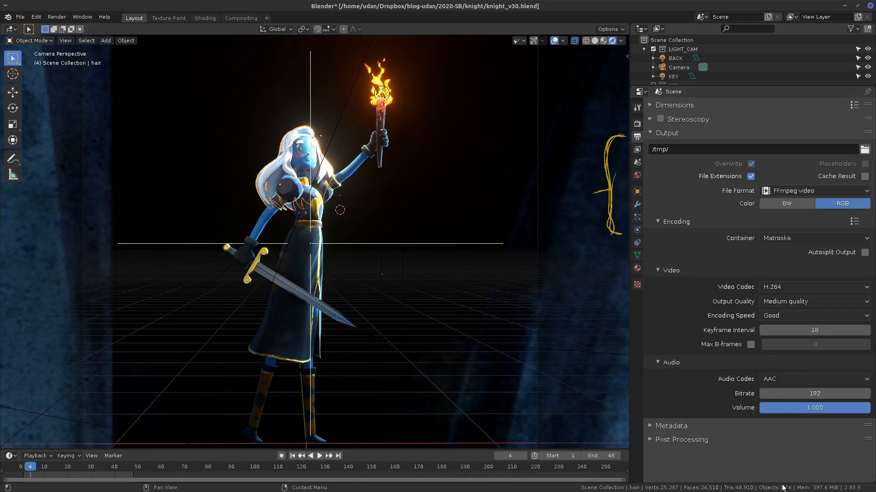
click(799, 379)
click(796, 354)
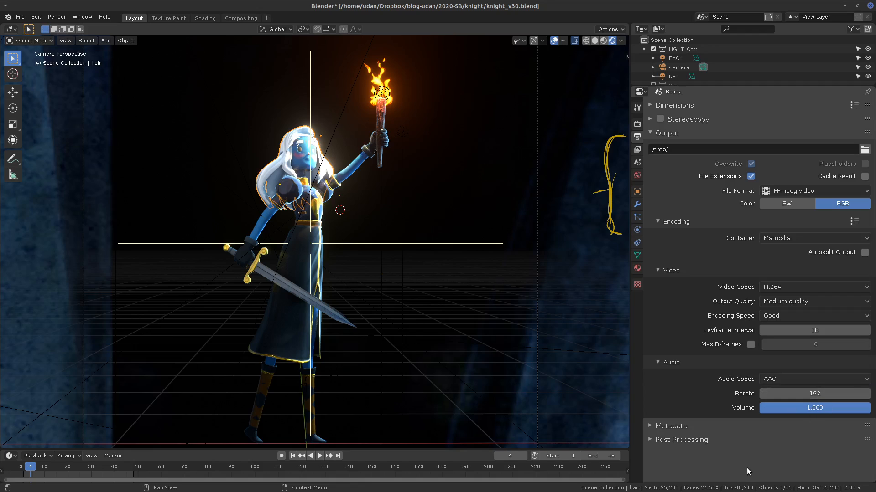
Step: Try JPEG as the output file format, settle on PNG, and fold away the output settings
click(792, 189)
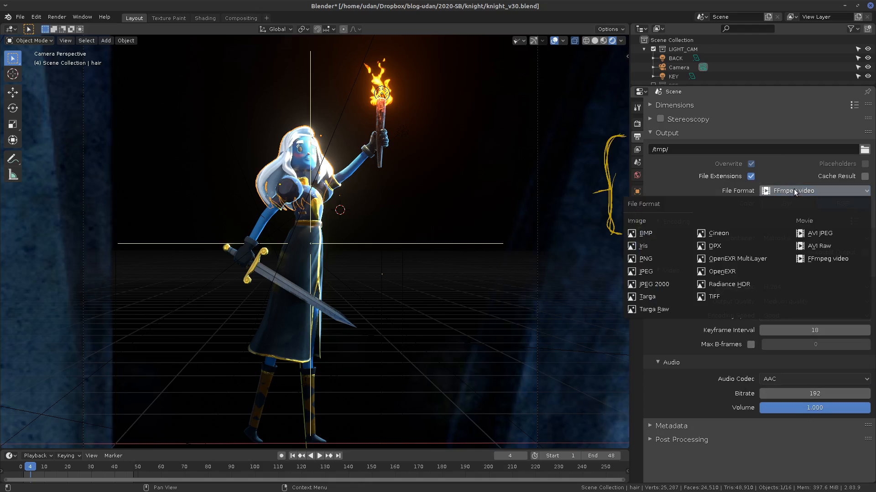
click(677, 274)
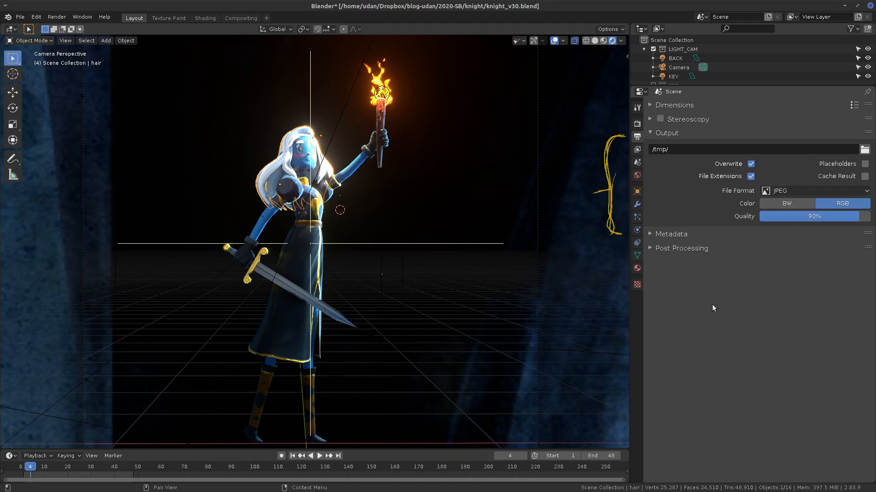
click(807, 191)
click(804, 191)
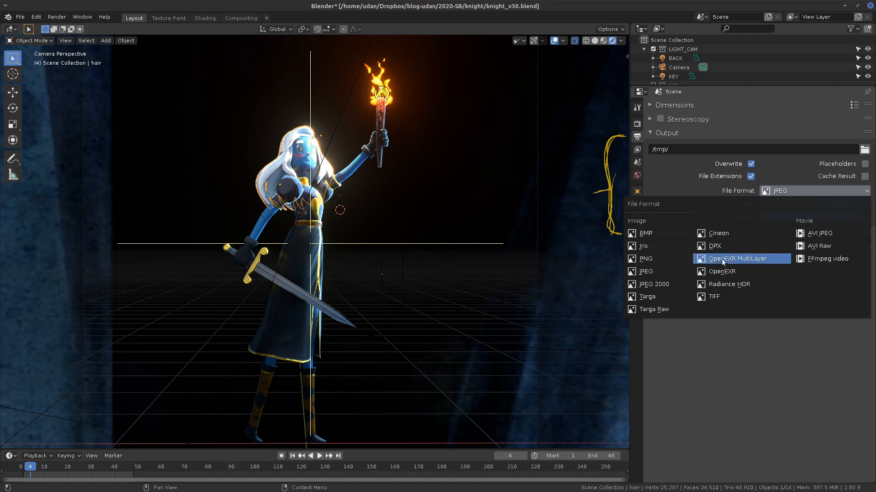
click(654, 261)
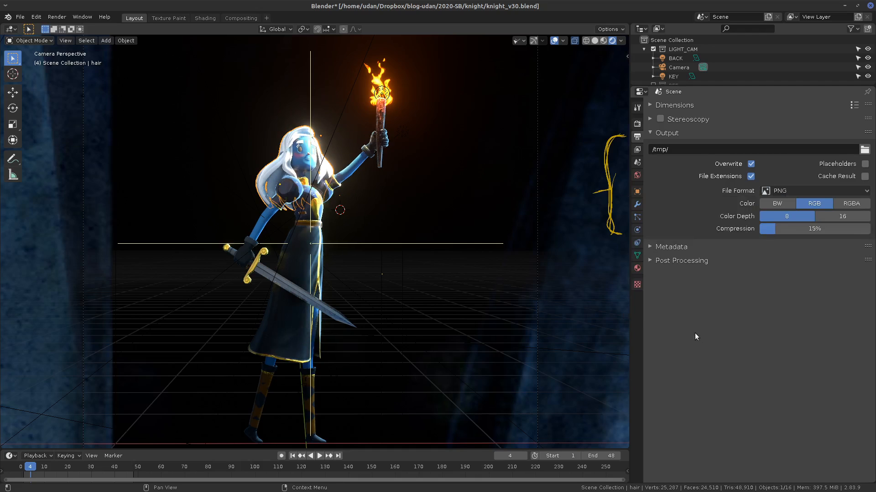
click(651, 133)
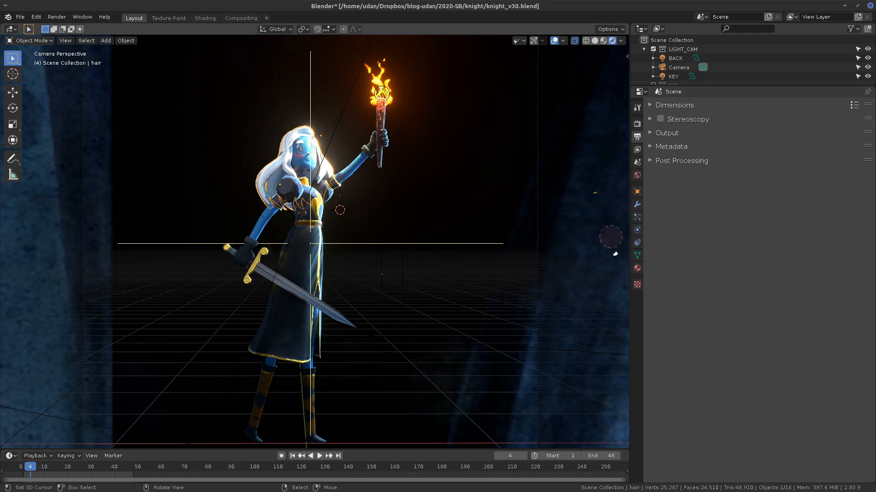
Step: Show the metadata settings and enable burning the metadata into the rendered image
click(652, 146)
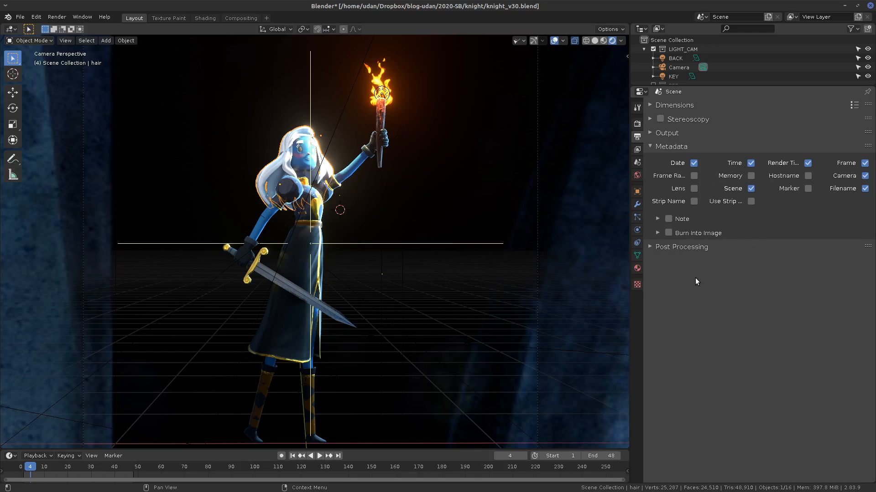
click(666, 235)
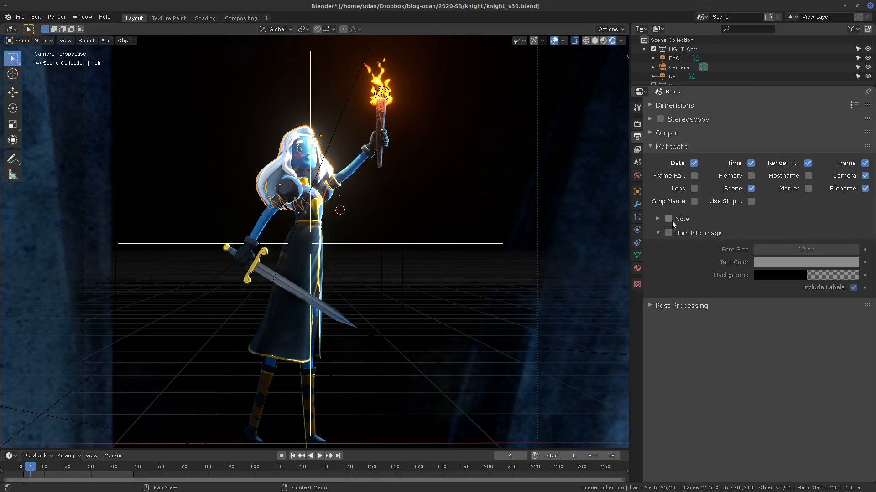
click(668, 233)
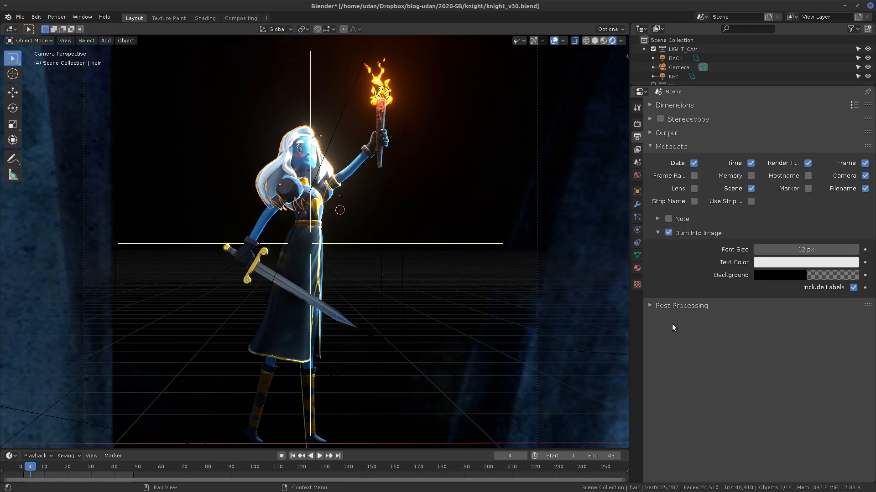
Step: Render the current frame, inspect the metadata text stamped on the image's corner, and return to the scene
key(F12)
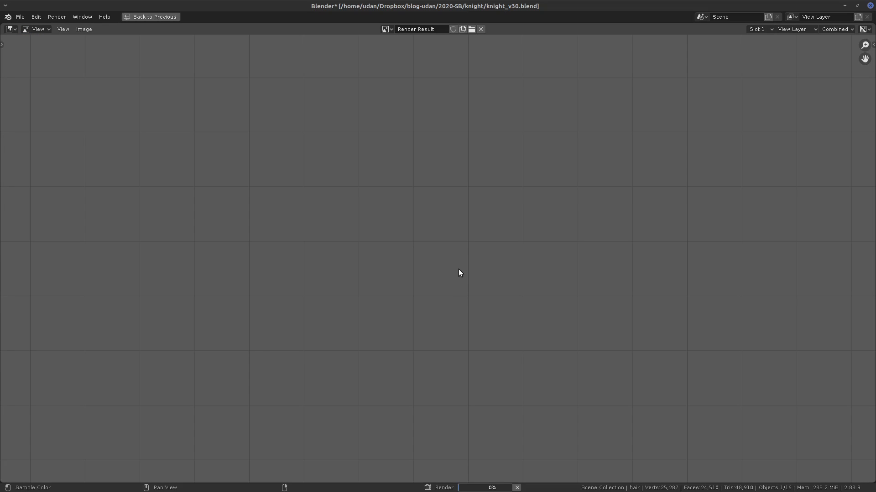
scroll(570, 299, down, 6)
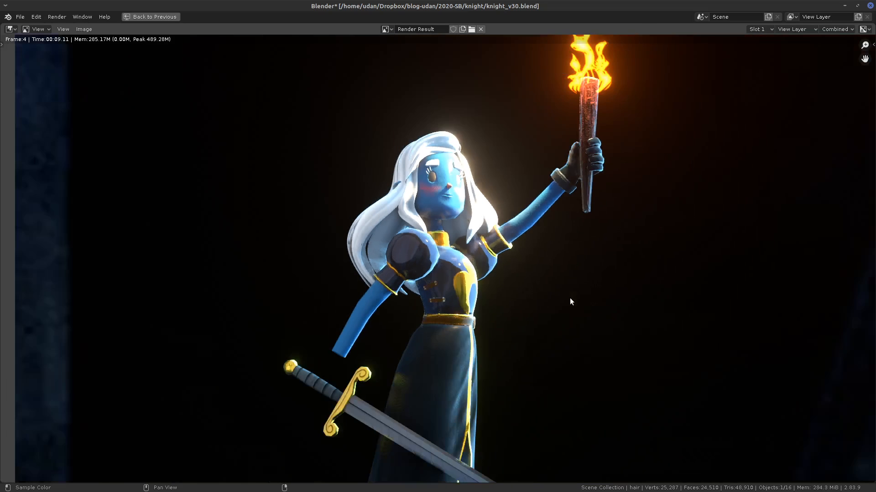
middle_drag(351, 170, 428, 303)
scroll(396, 229, up, 5)
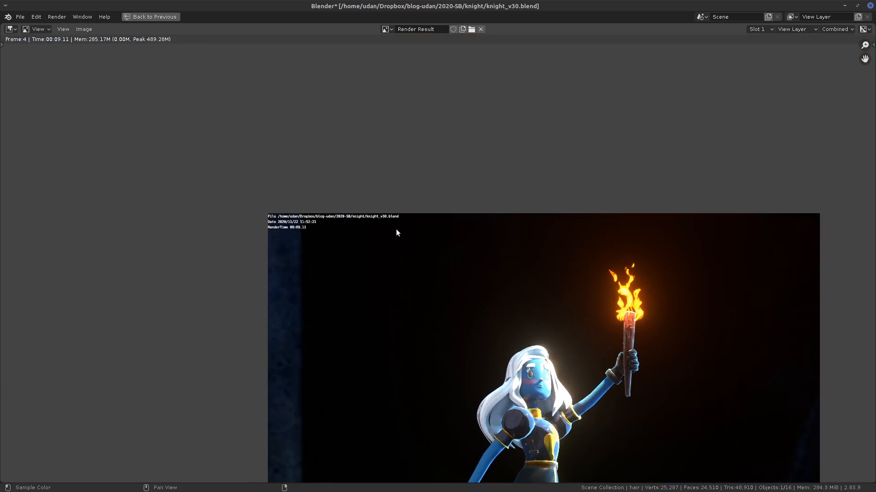
middle_drag(252, 220, 396, 265)
scroll(396, 265, up, 1)
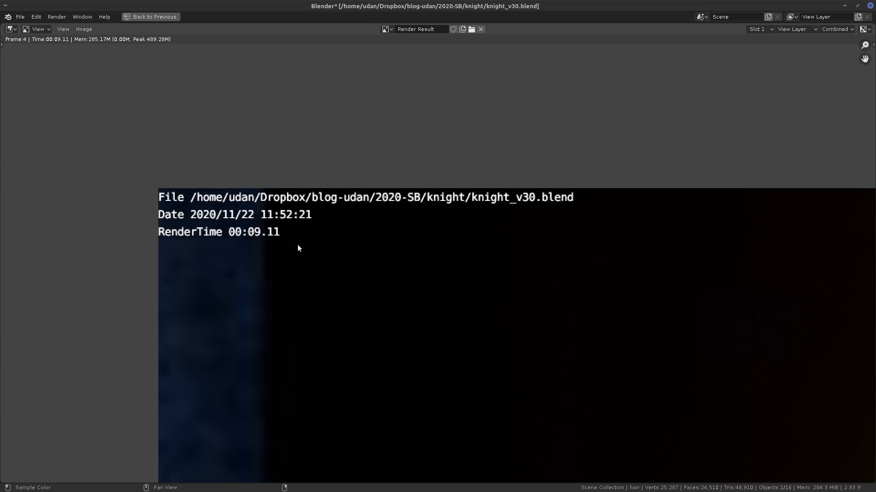
scroll(315, 281, down, 4)
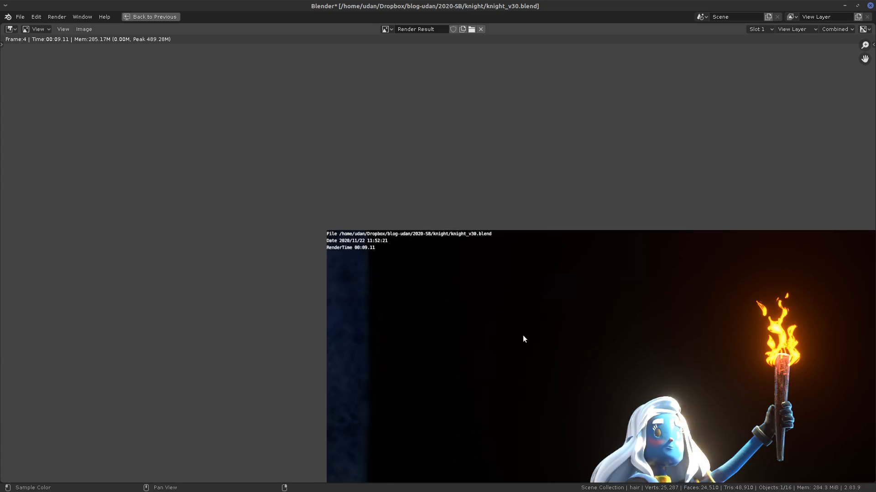
key(Escape)
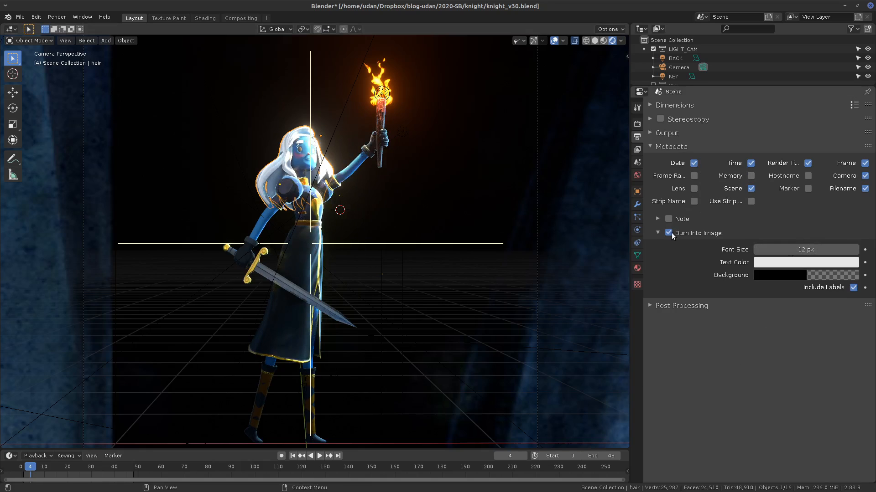
Step: Show the metadata note field, disable burning metadata into the image, and fold away the metadata settings
click(659, 218)
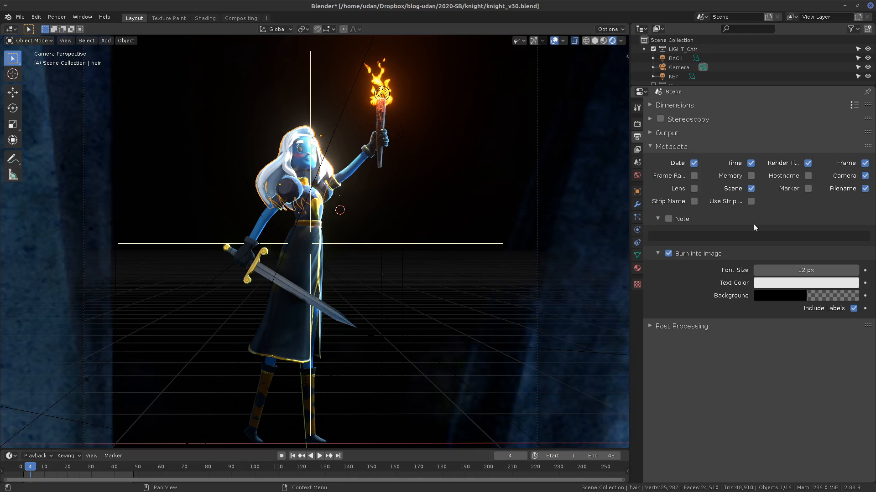
click(669, 255)
click(668, 147)
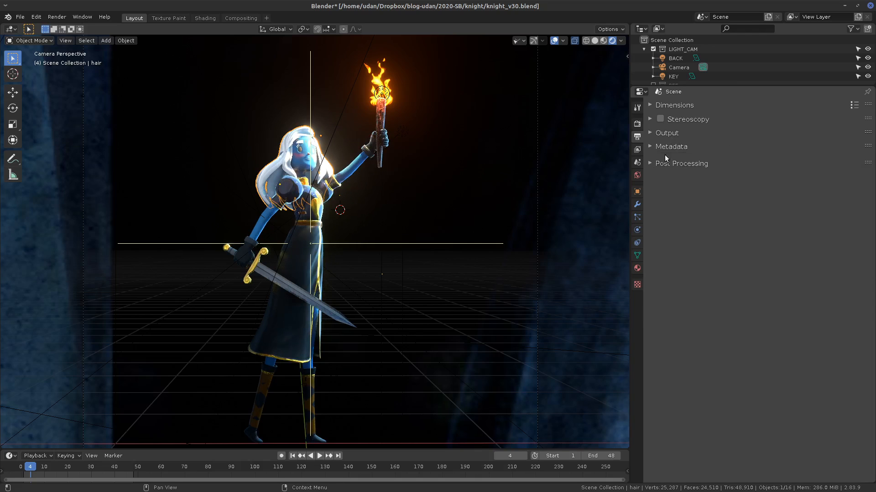
Step: Show the post-processing settings and enable node use in the Compositing workspace
click(657, 161)
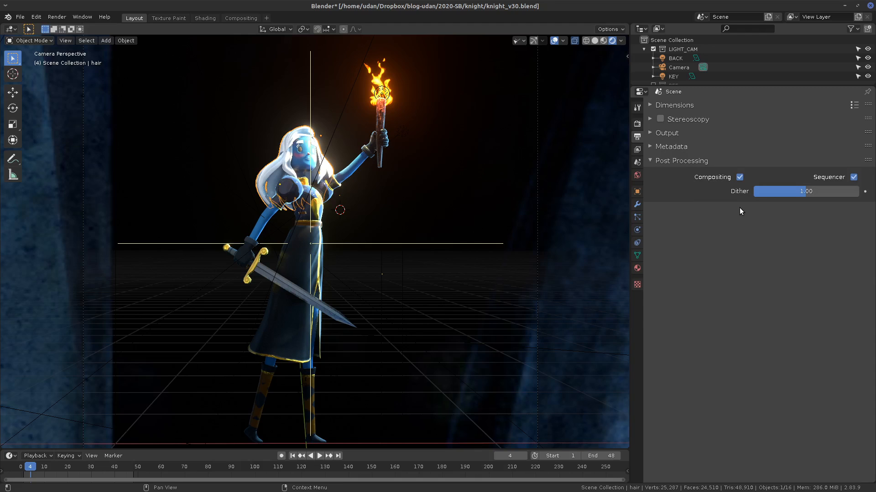
click(244, 15)
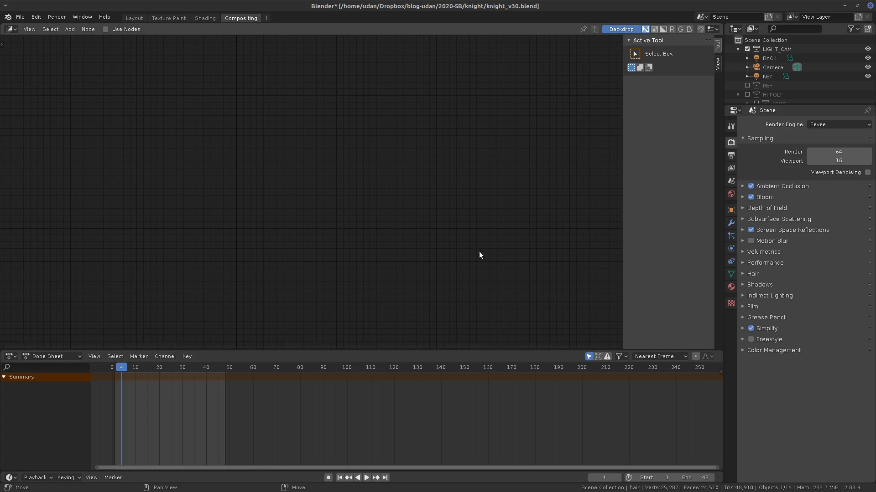
click(106, 29)
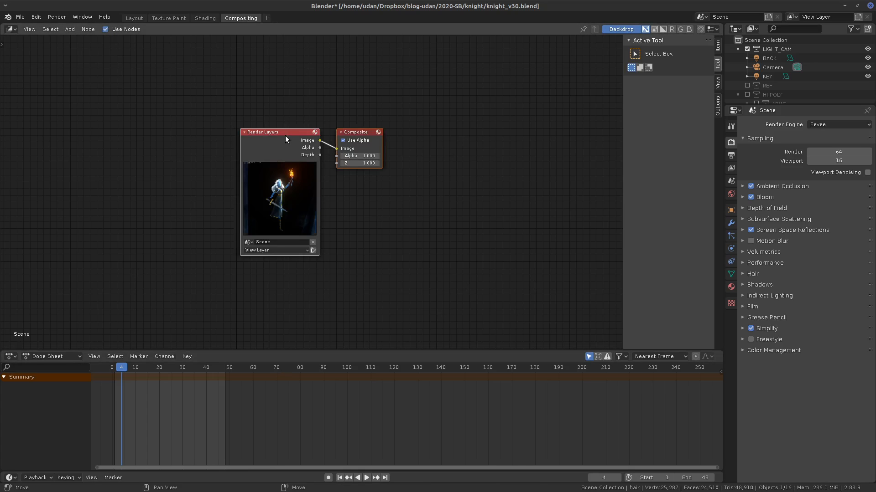
Step: Spread the Render Layers and Composite nodes far apart in the compositor, raising the Render Layers node
drag(286, 139, 147, 121)
drag(382, 133, 450, 125)
drag(152, 121, 134, 111)
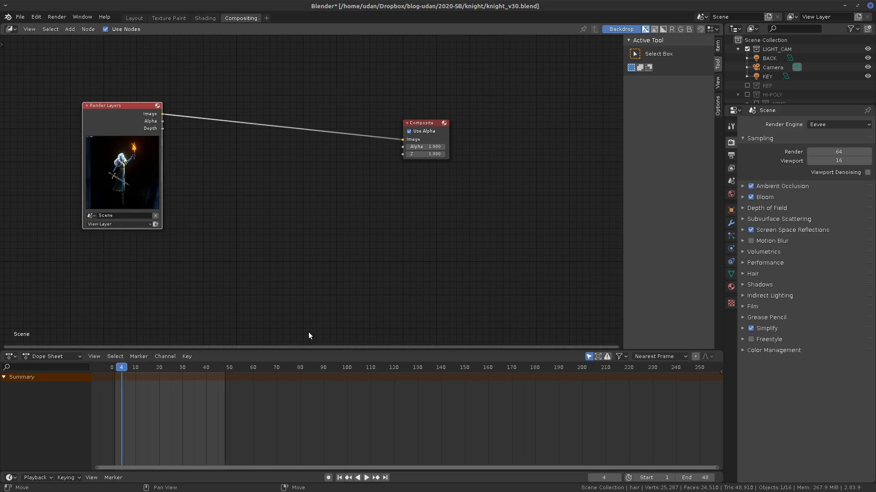
drag(140, 104, 153, 75)
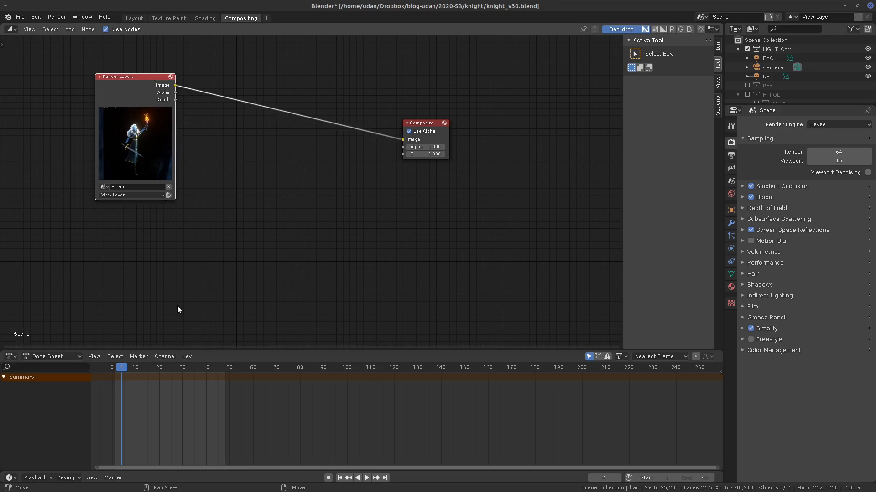
Step: Look at the material nodes in the Shading workspace and return to the Layout workspace
click(205, 18)
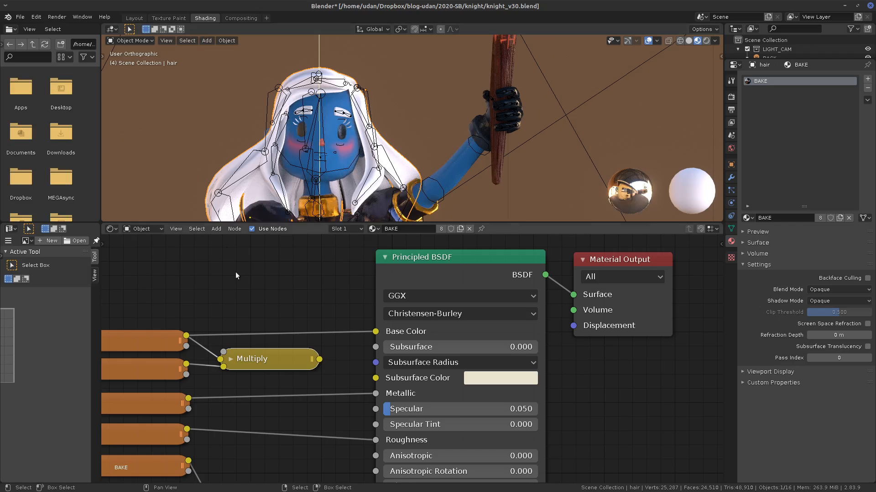
click(158, 18)
click(134, 17)
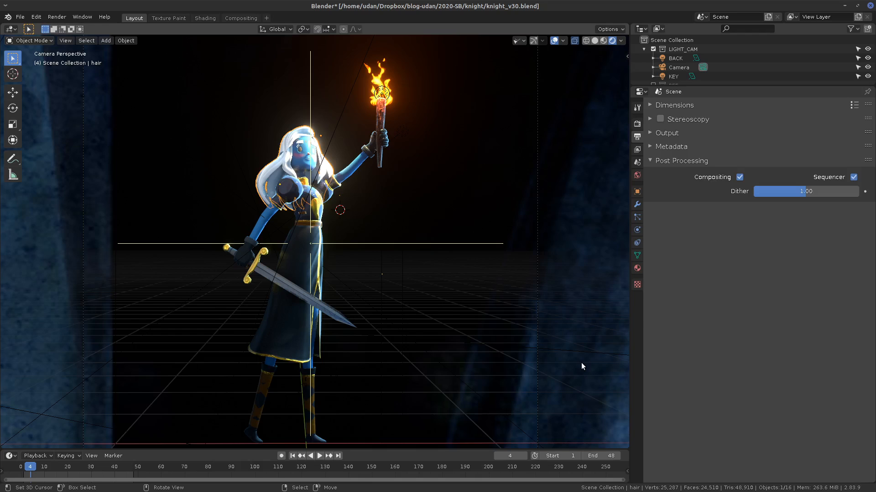
Step: Move the Composite and Render Layers nodes higher in the Compositing workspace, keeping a wide gap between them
click(238, 18)
click(425, 123)
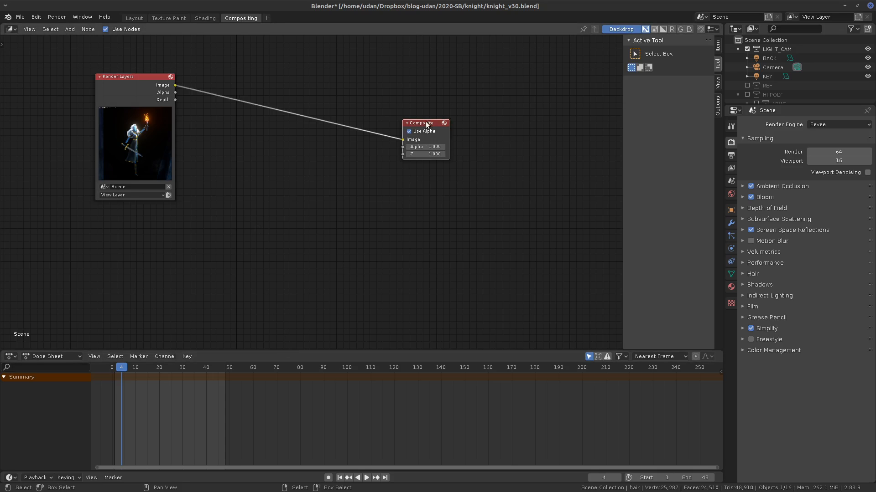
drag(426, 121, 416, 91)
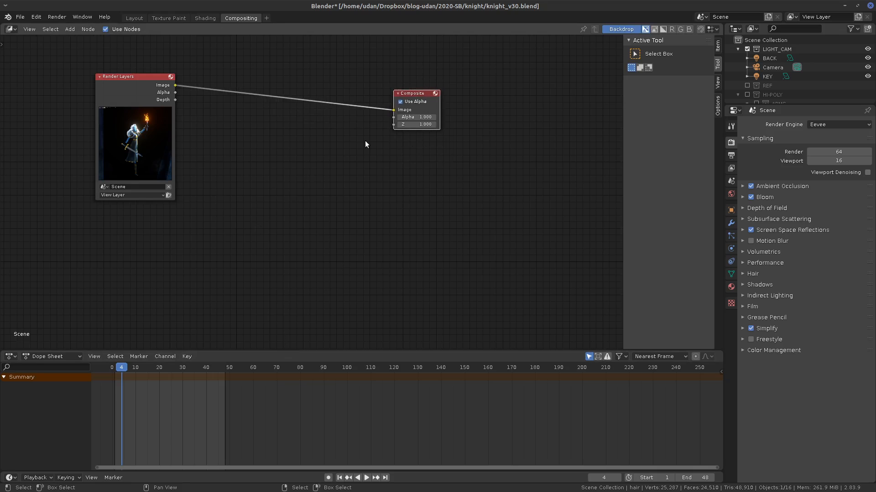
mouse_move(130, 77)
mouse_down()
mouse_move(139, 79)
mouse_move(123, 77)
mouse_move(139, 65)
mouse_up()
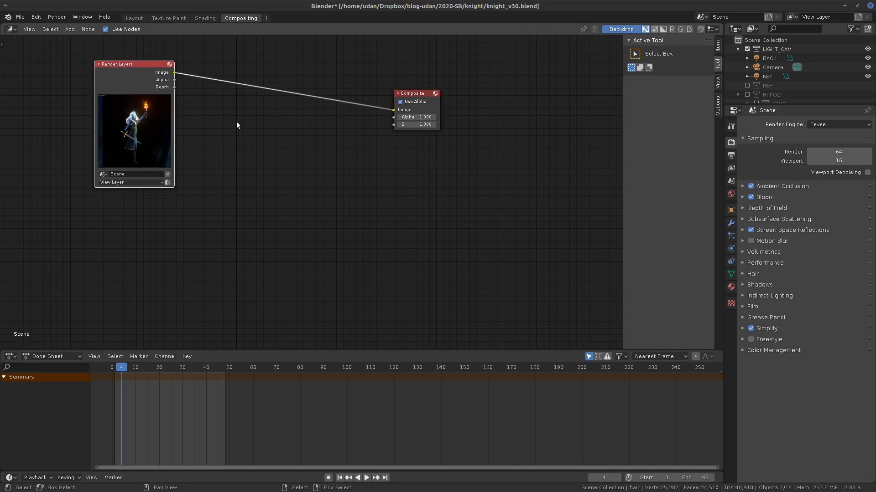
drag(425, 94, 446, 96)
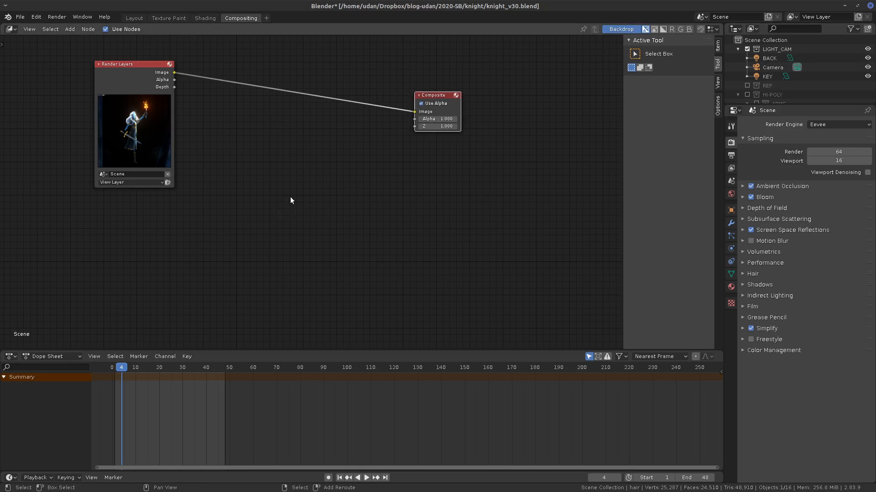
Step: In the Shading workspace, enlarge the outliner to reveal all scene collections and collapse the LIGHT_CAM collection
click(205, 18)
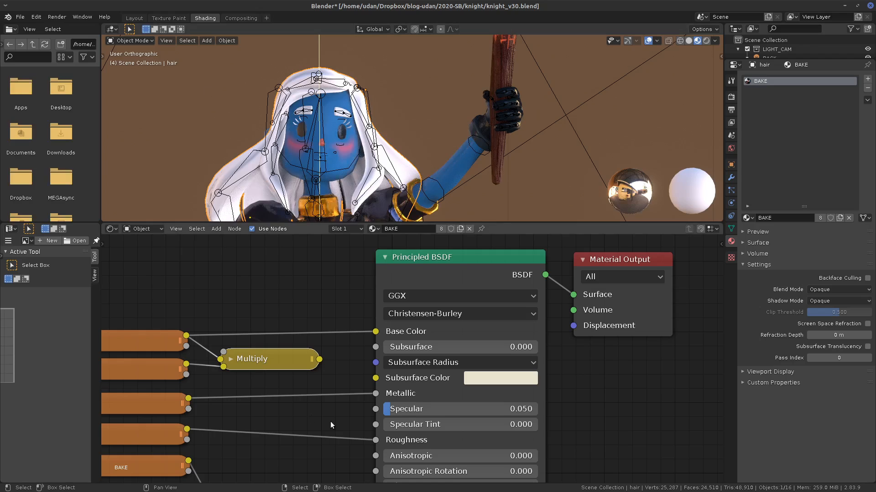
drag(796, 59, 804, 240)
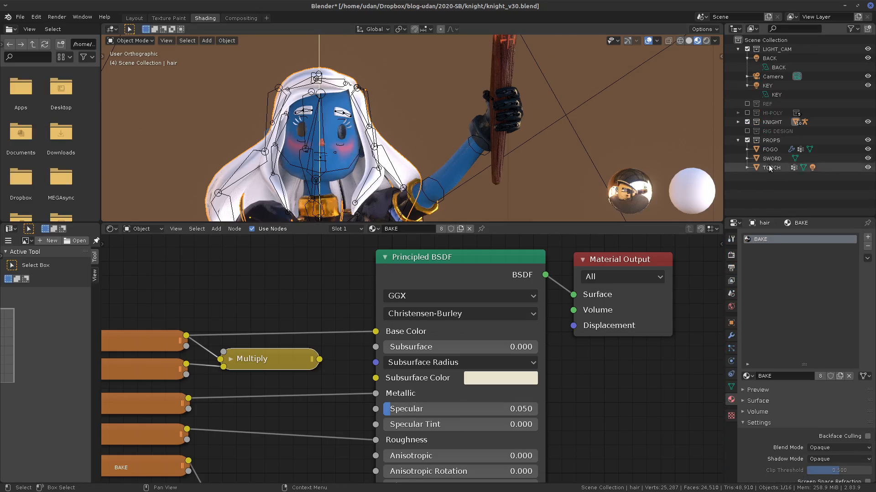
click(737, 49)
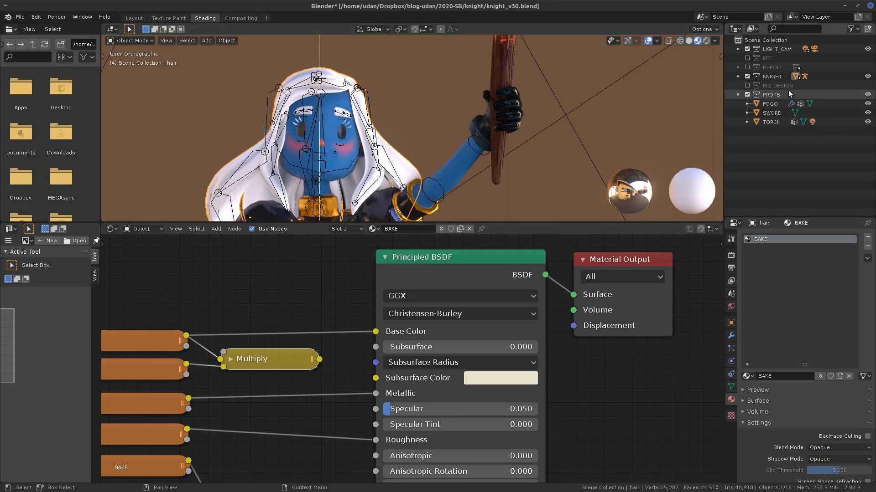
Step: Rename the current view layer to PERSONAGEM
click(792, 17)
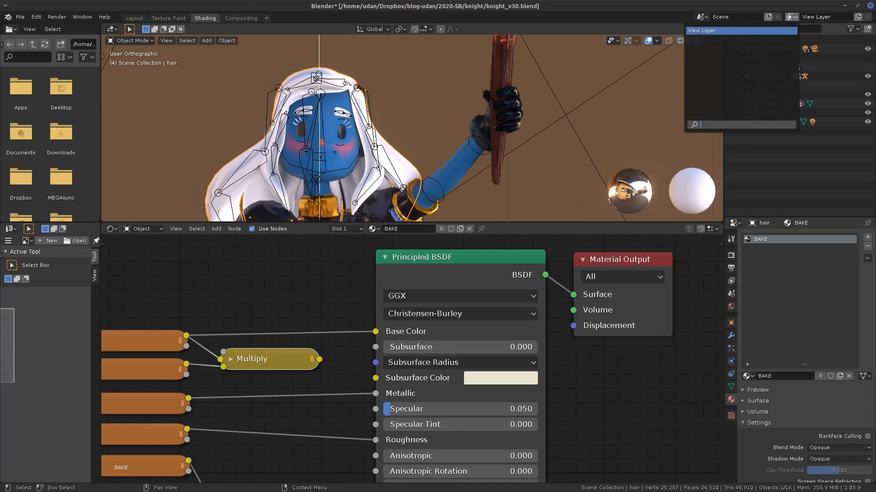
click(838, 17)
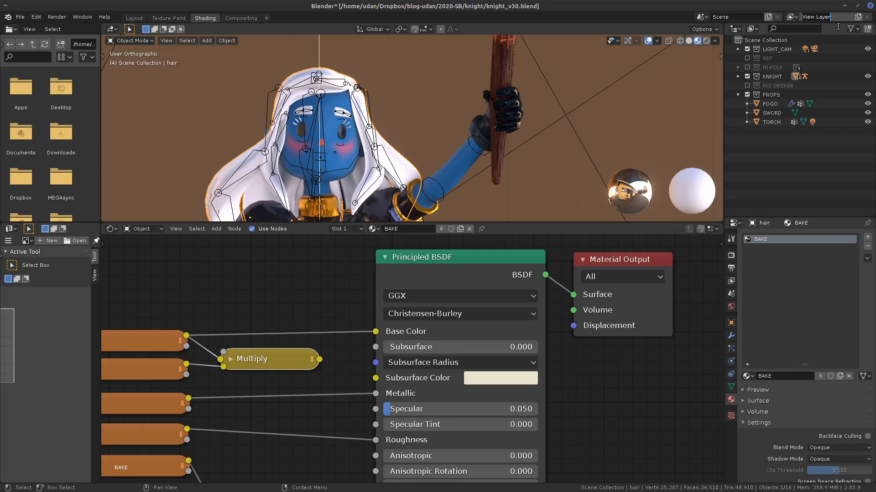
text(PERSONAGEM)
key(Return)
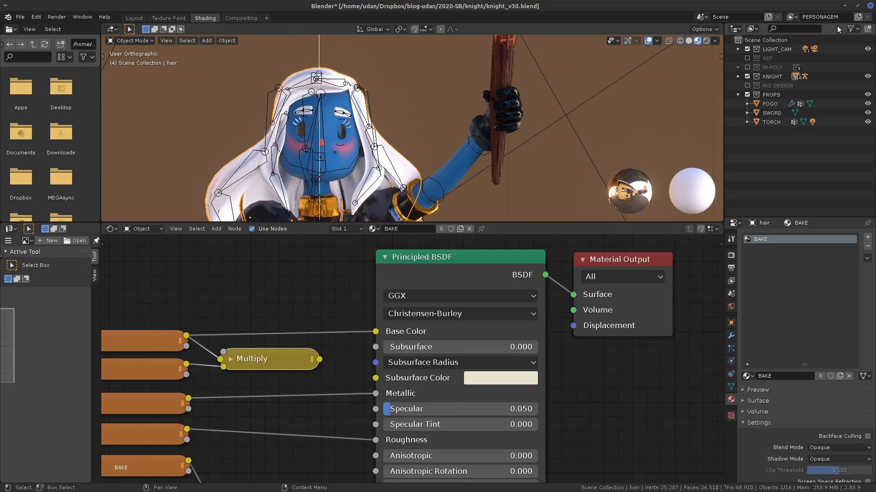
Step: Add another view layer with every collection except PROPS excluded, and name it PROPS
click(860, 21)
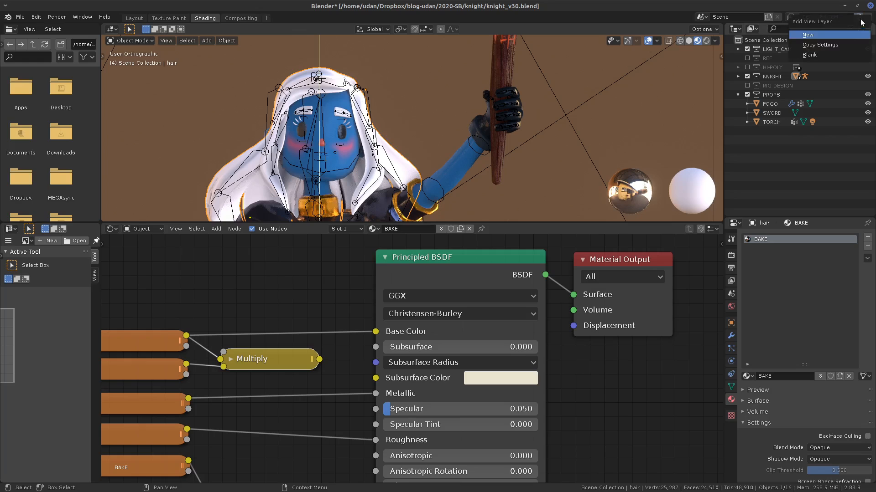
click(827, 55)
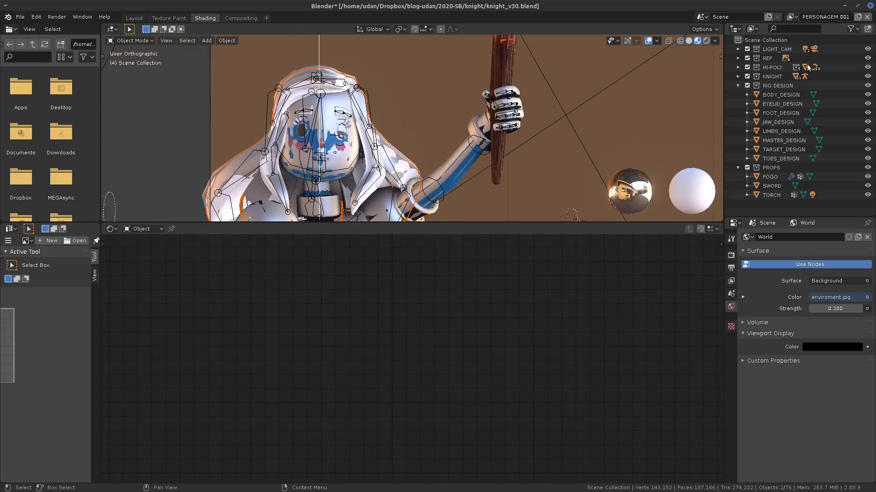
click(738, 85)
drag(747, 85, 748, 49)
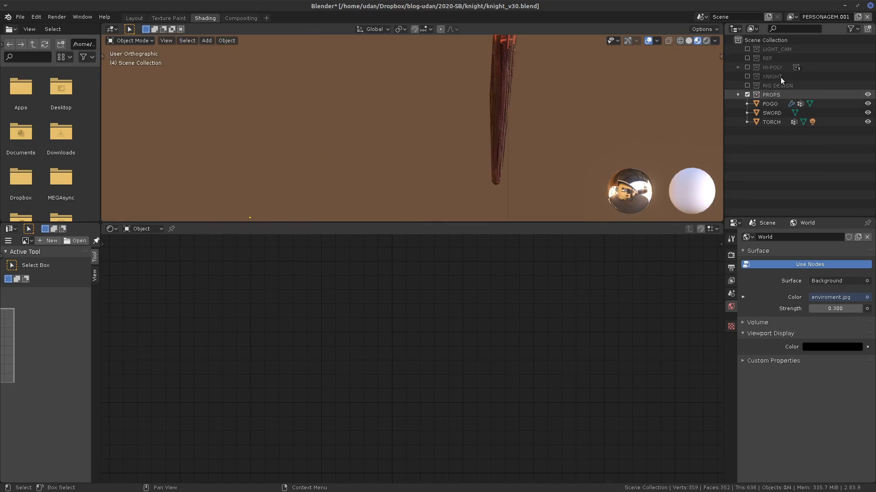
click(836, 21)
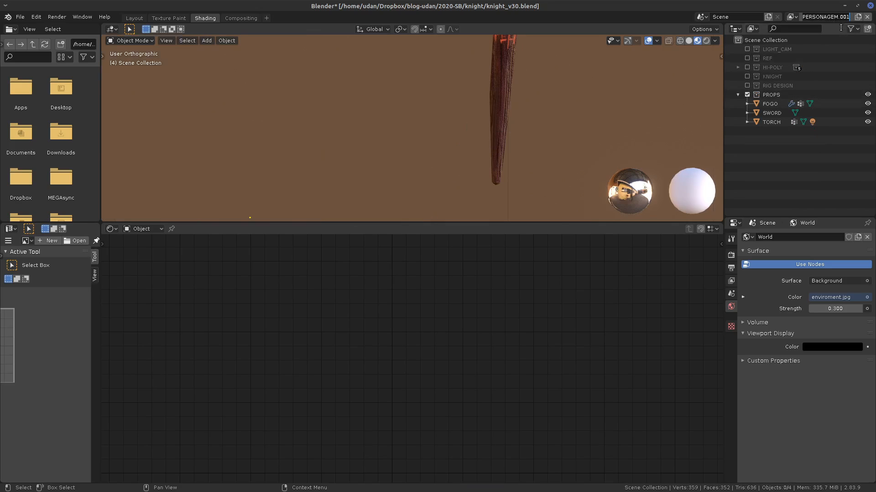
text(PROPS)
key(Return)
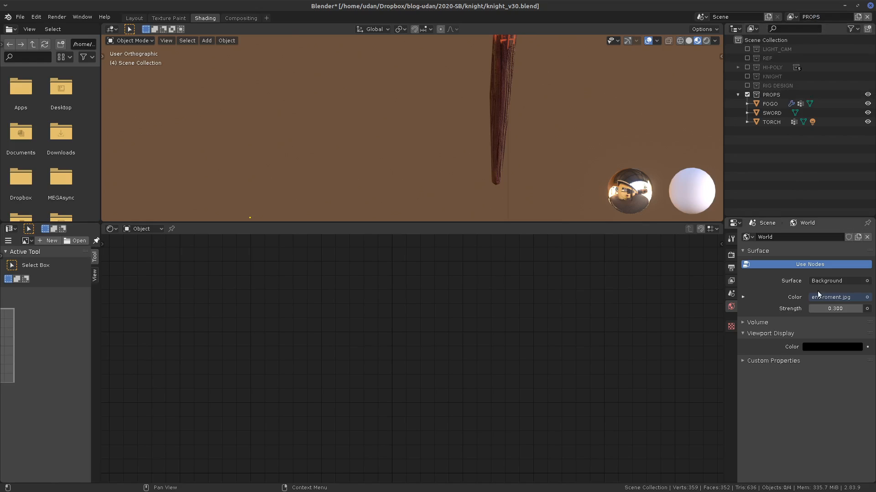
Step: Enable the Bloom pass in the PROPS view layer properties and enlarge the properties editor
click(731, 281)
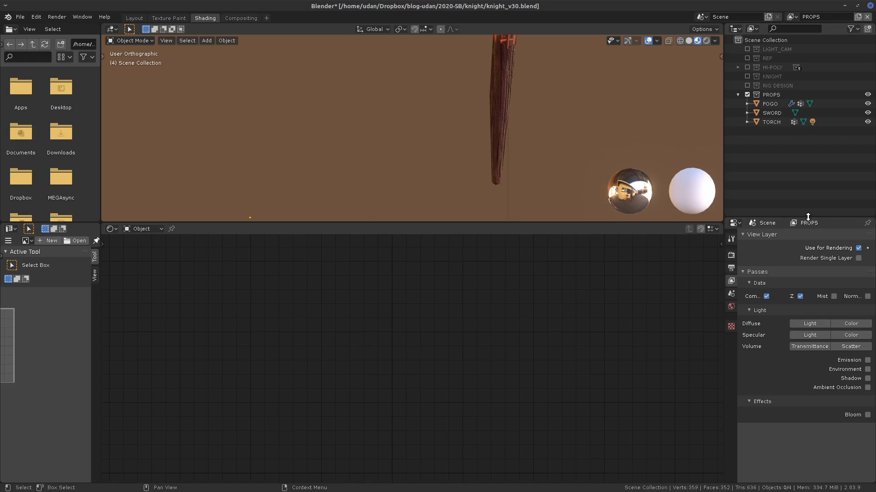
drag(808, 218, 816, 139)
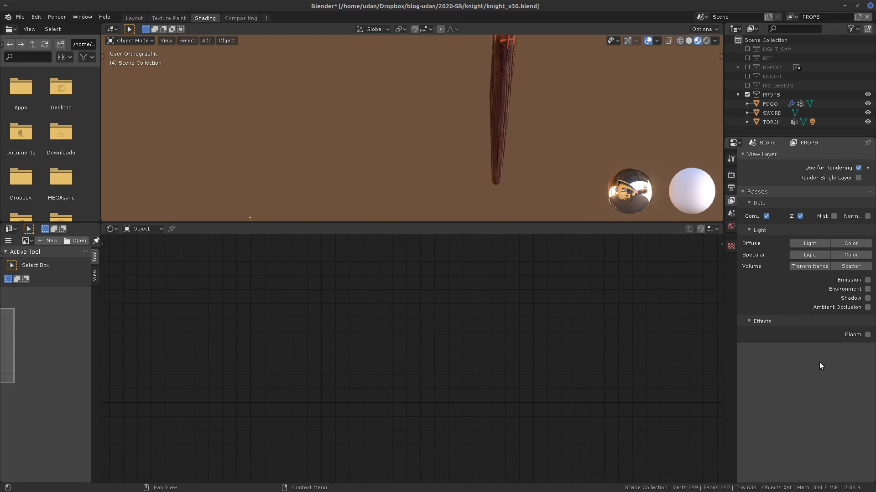
click(867, 280)
click(745, 195)
click(753, 190)
click(867, 335)
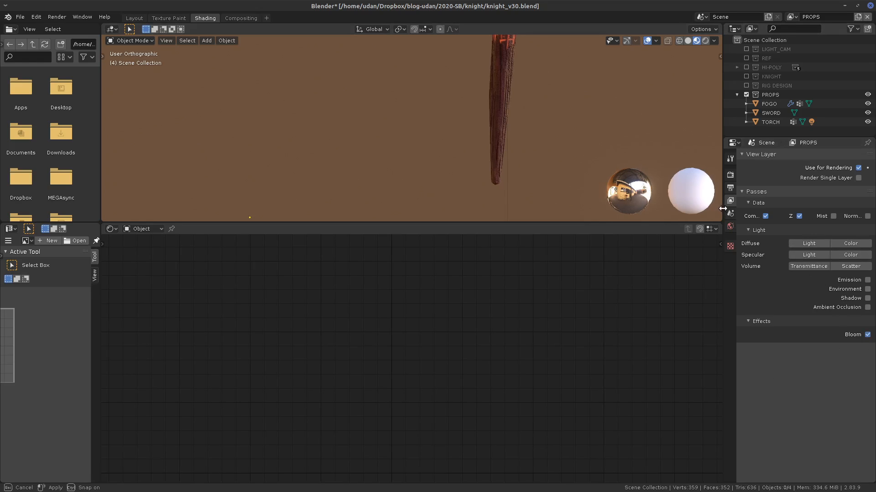
drag(723, 209, 696, 187)
Step: Switch to the PERSONAGEM view layer and exclude the PROPS collection from it, keeping KNIGHT and LIGHT_CAM included
click(794, 16)
click(785, 29)
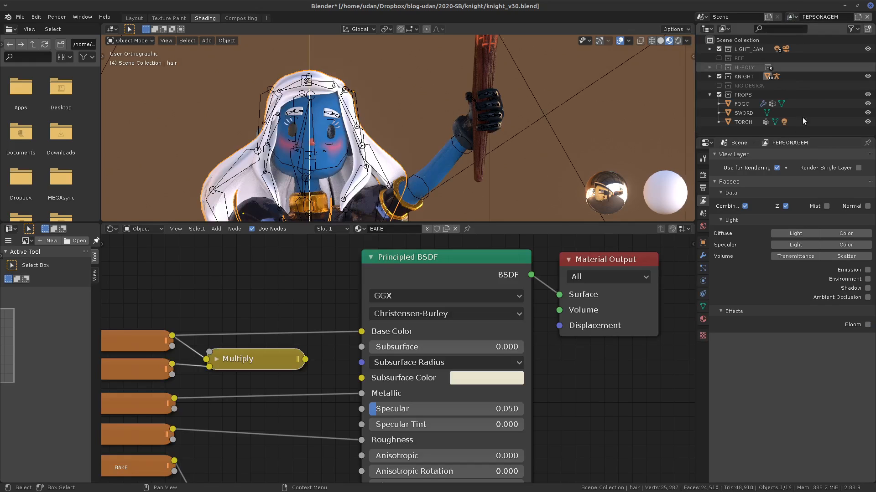
click(719, 95)
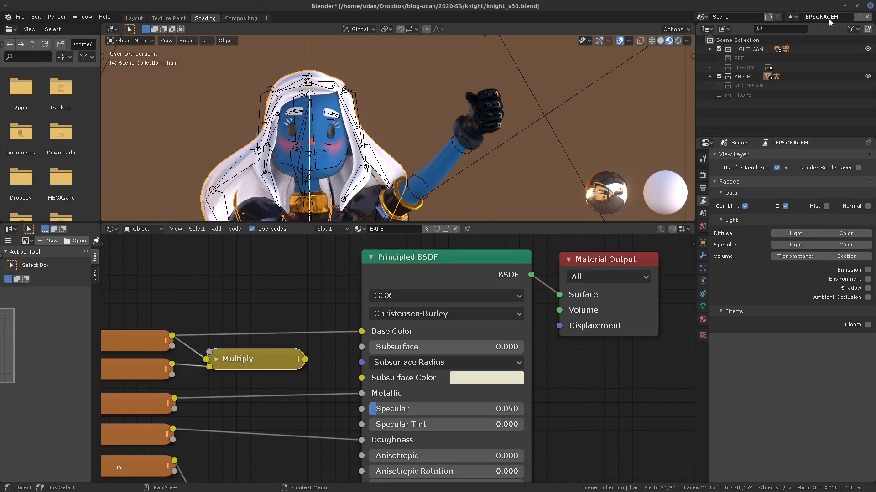
click(718, 76)
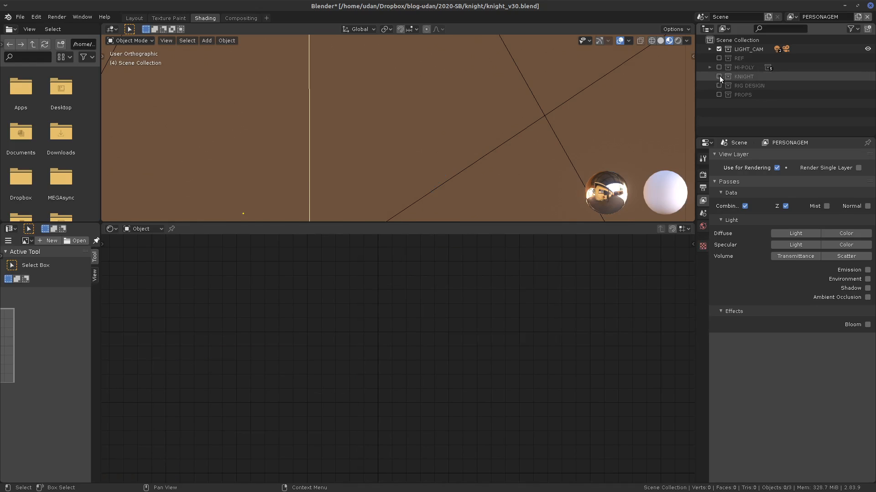
click(719, 75)
Step: Switch back to the PROPS view layer and bring the whole torch with its flame into view
click(790, 16)
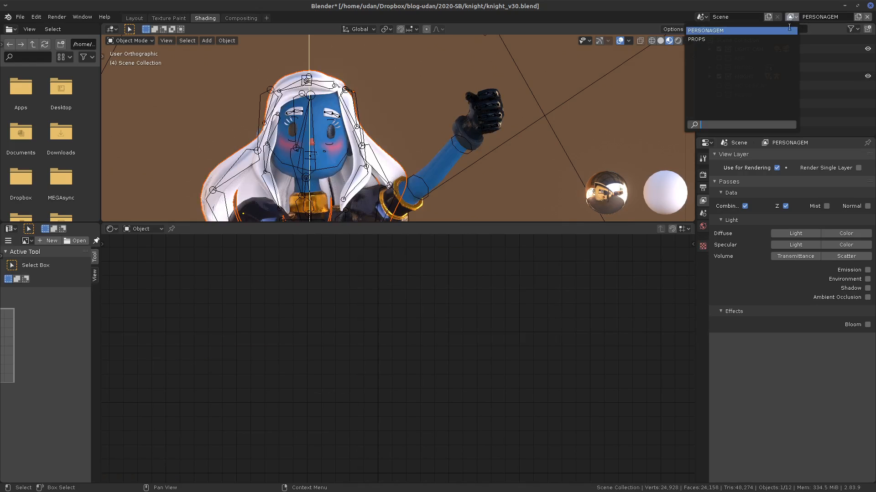
click(785, 39)
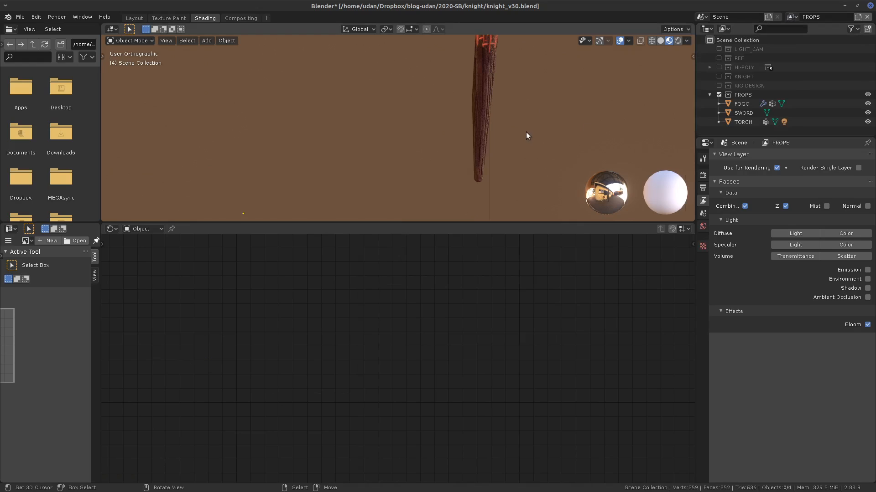
scroll(532, 134, down, 2)
middle_drag(519, 141, 365, 196)
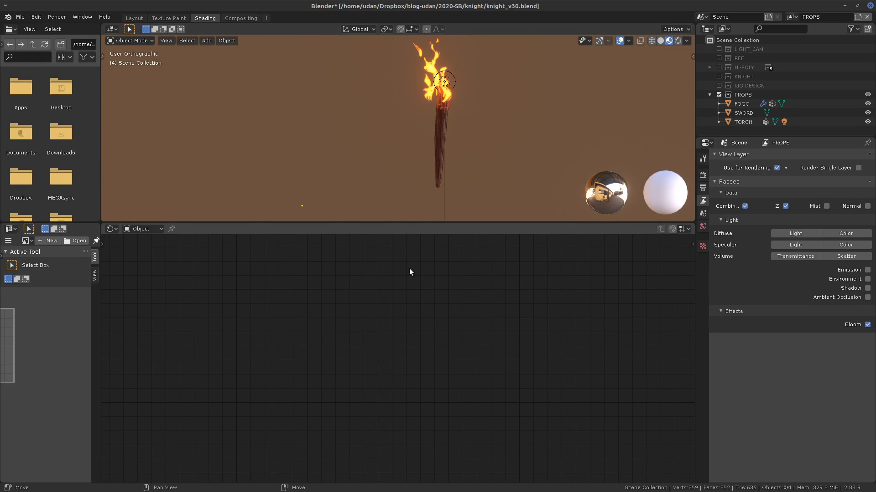
Step: In the Compositing workspace, duplicate the Render Layers node, set the copy to the PROPS layer and place it below the original
click(239, 18)
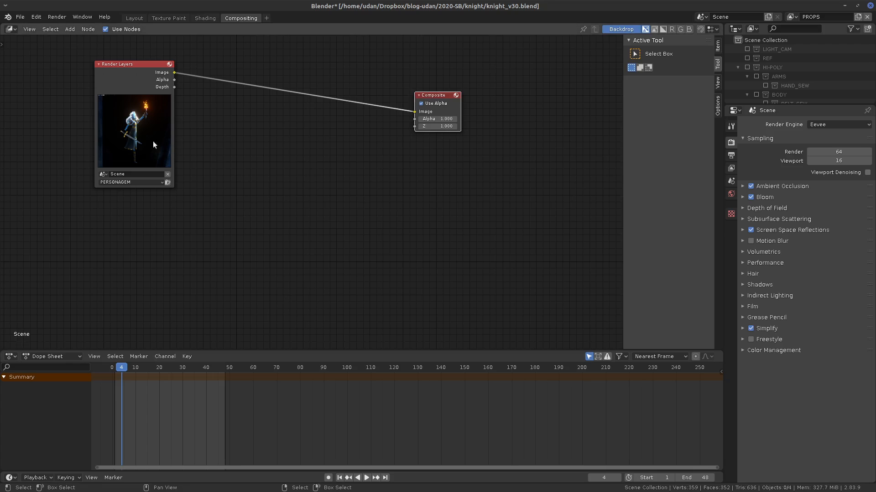
click(142, 64)
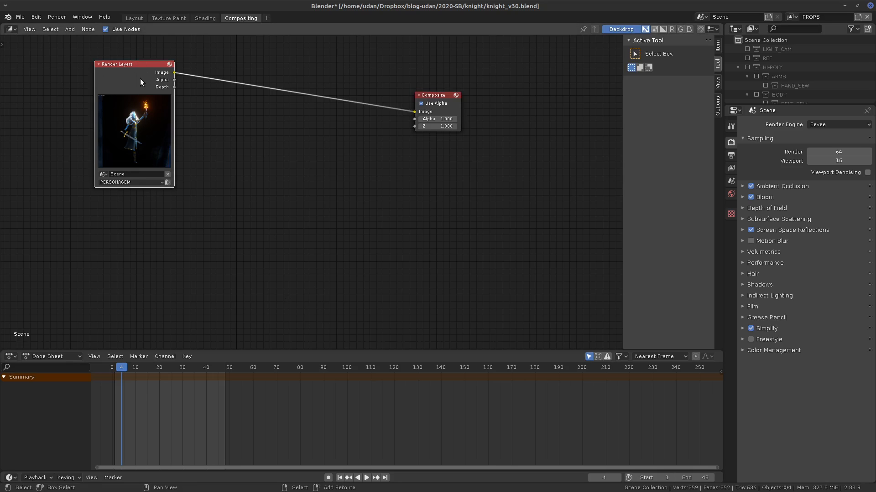
key(shift+d)
click(170, 290)
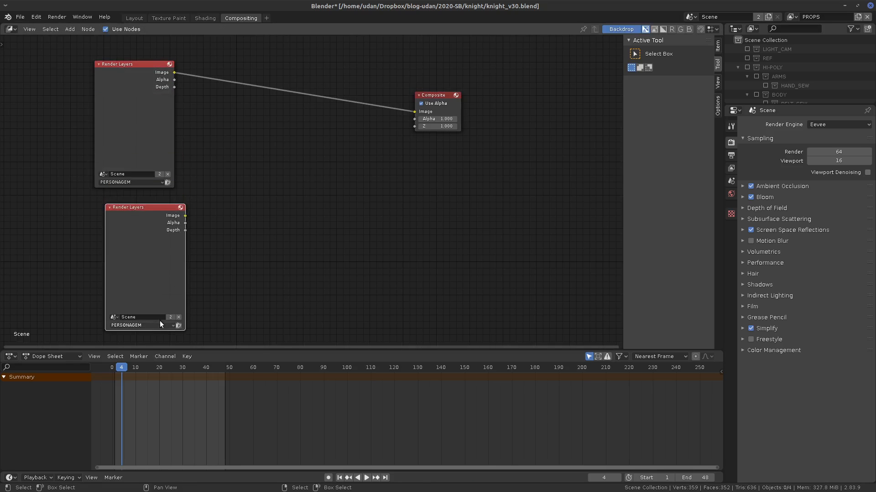
click(157, 324)
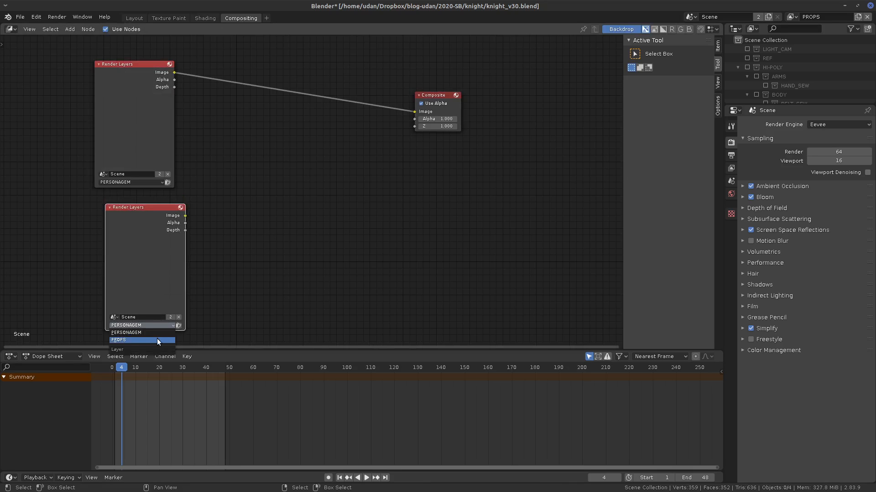
click(157, 338)
drag(151, 206, 140, 201)
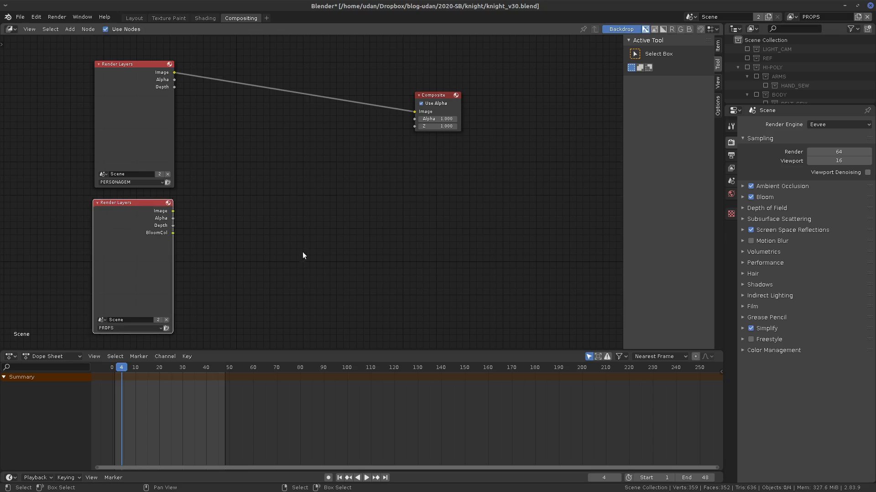
click(199, 233)
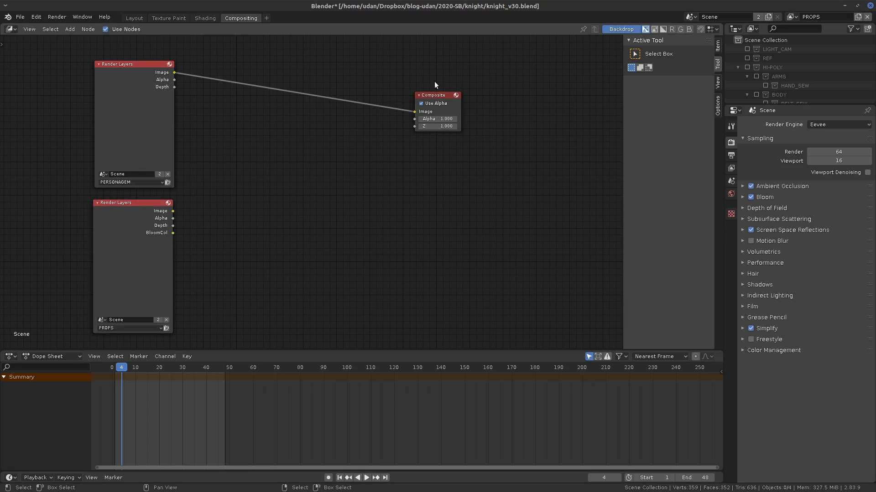
Step: Insert a Mix node before the Composite node and connect the PROPS layer's image to its second Image input
drag(435, 95, 439, 104)
key(shift+a)
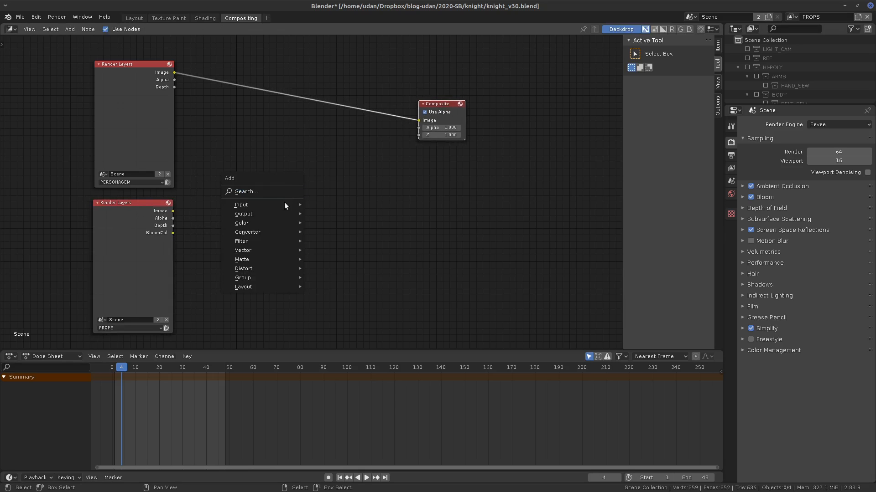
mouse_move(283, 249)
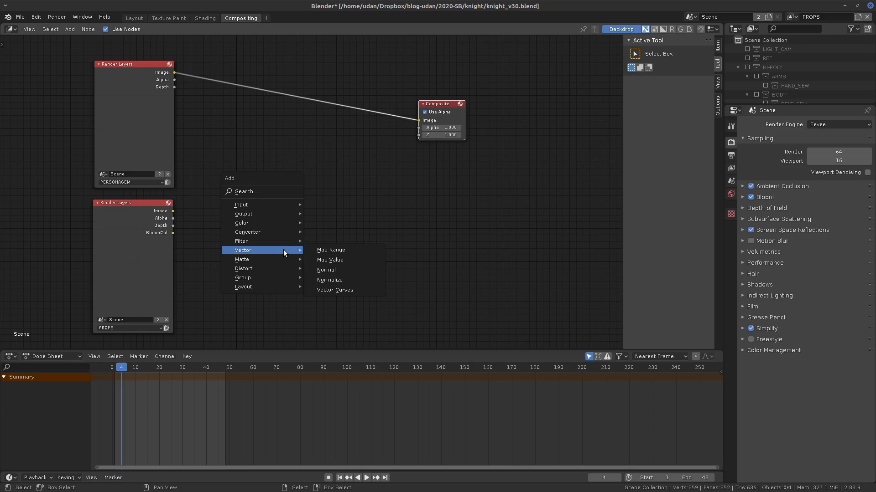
mouse_move(283, 222)
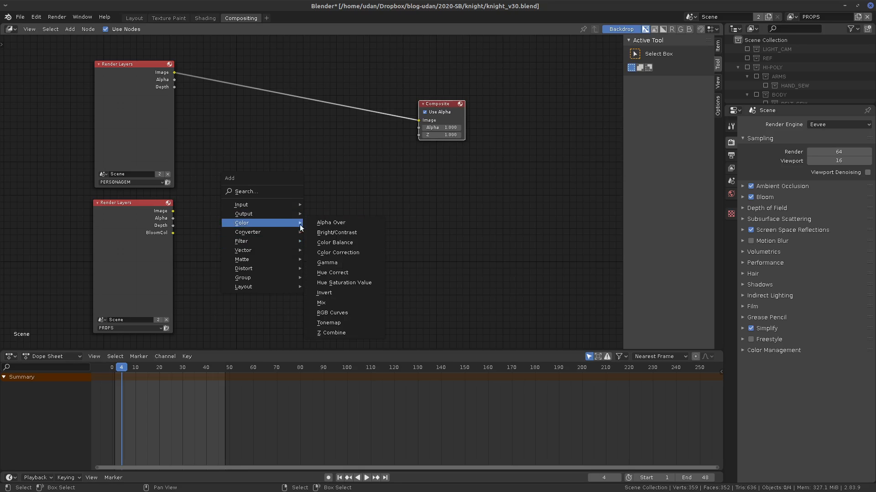
click(354, 303)
click(351, 98)
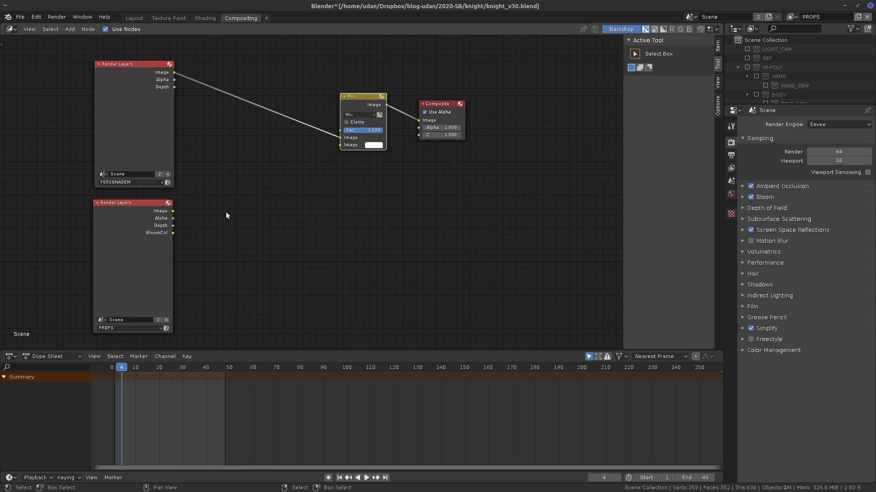
drag(172, 211, 340, 145)
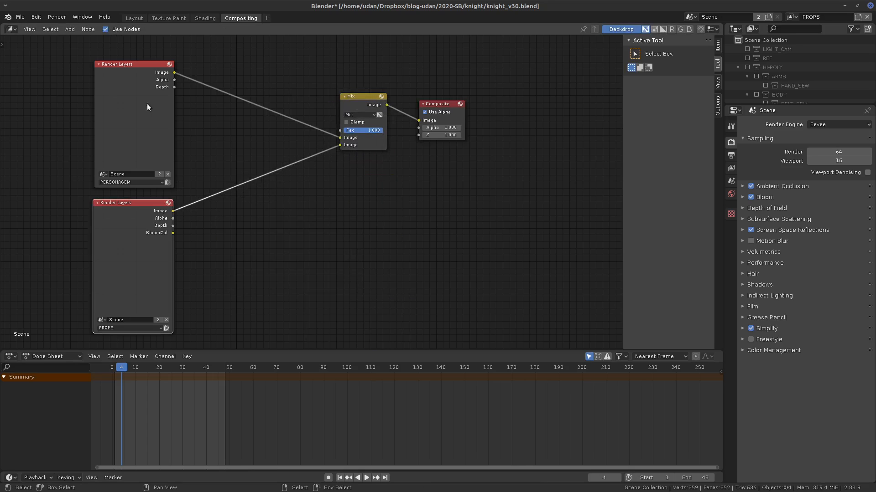
Step: Rearrange the two Render Layers nodes and shift the Mix and Composite nodes further away from them
drag(147, 103, 139, 54)
drag(144, 254, 151, 245)
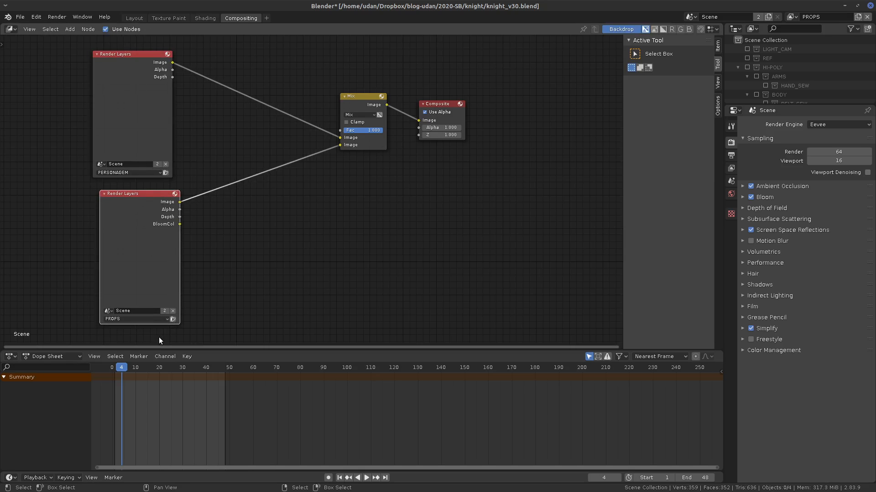
drag(433, 104, 450, 99)
drag(360, 98, 380, 100)
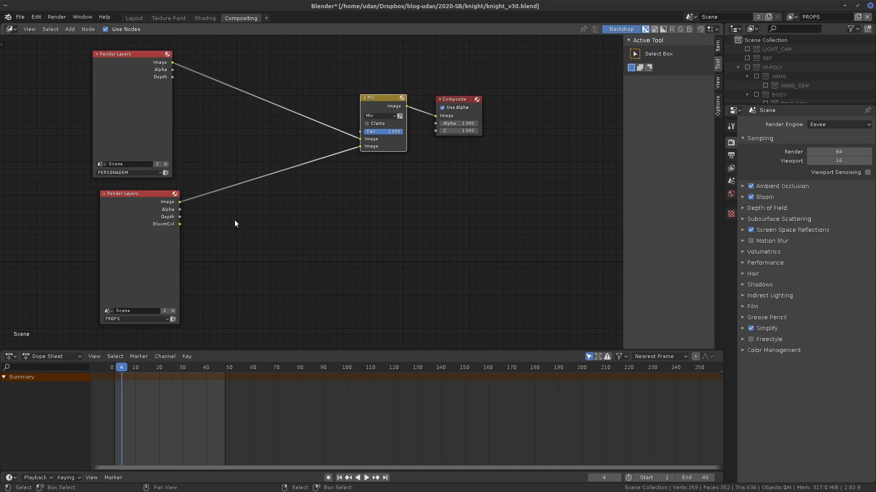
Step: Insert an RGB Curves node between the PROPS Render Layers node and the Mix node, and nudge the PERSONAGEM node closer
key(shift+a)
mouse_move(250, 218)
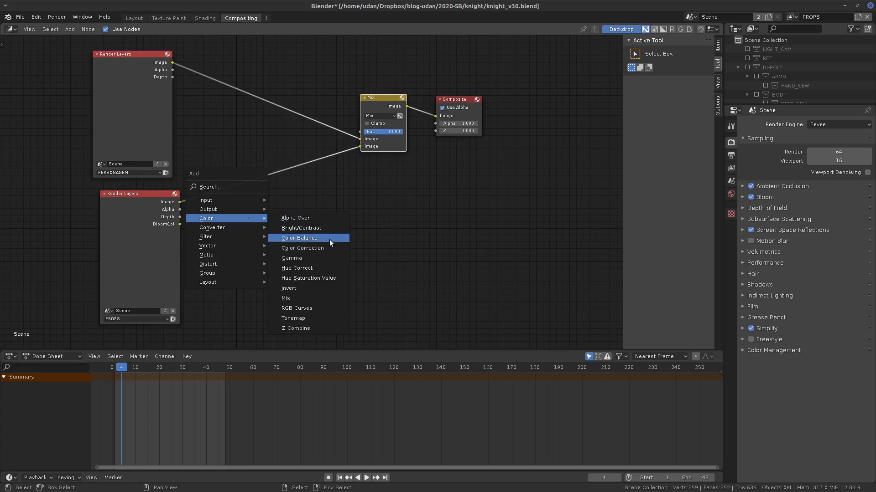
click(314, 308)
click(243, 143)
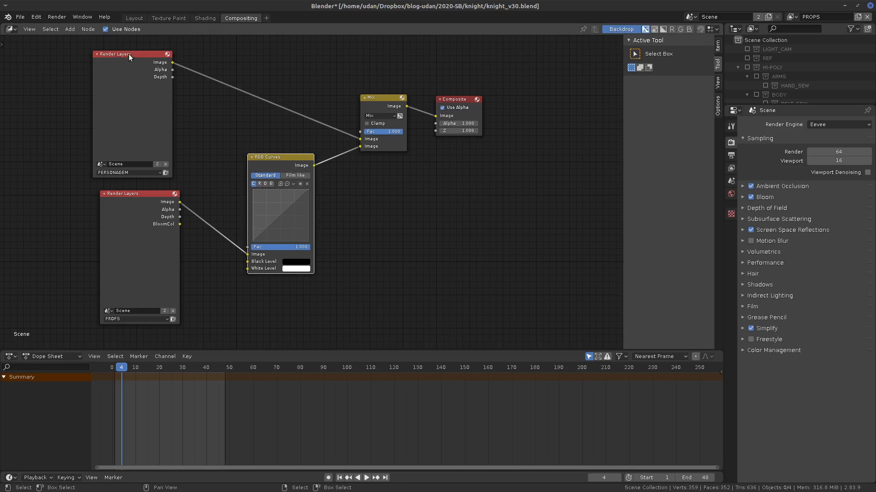
drag(128, 54, 140, 55)
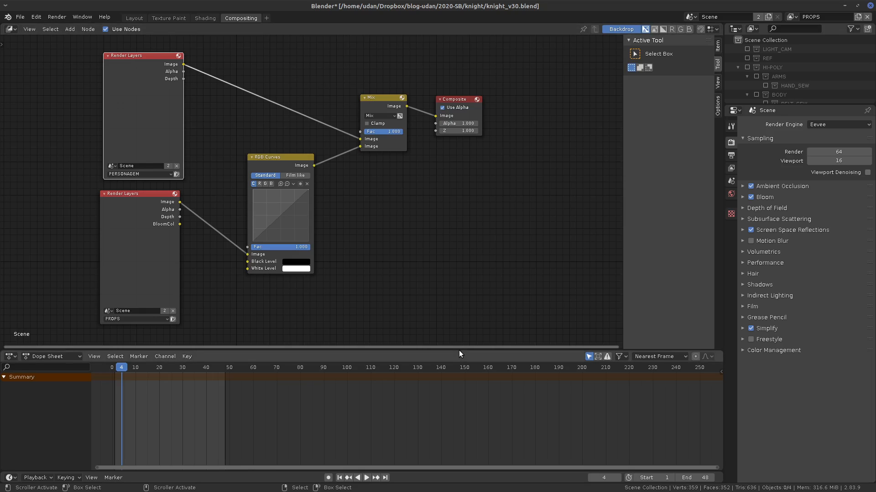
Step: Shrink the Dope Sheet, split the compositor area vertically and turn the new half into an Image Editor showing the Render Result
drag(459, 350, 462, 458)
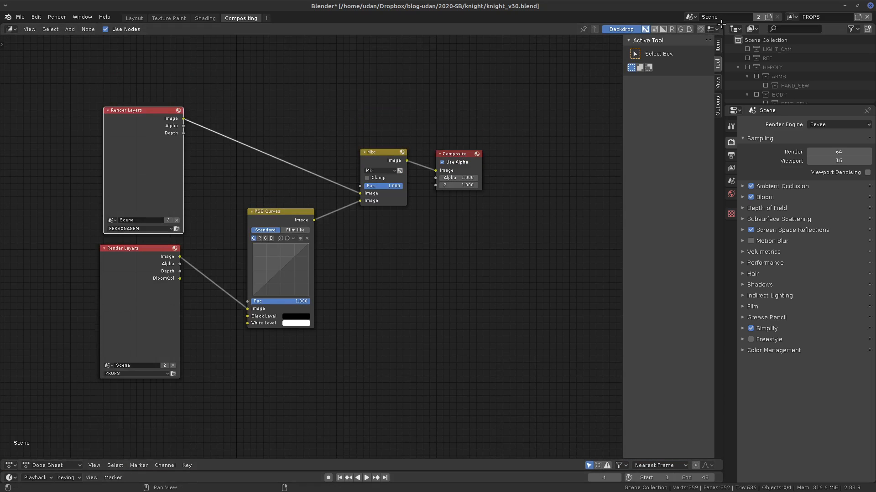
drag(720, 25, 396, 44)
click(406, 28)
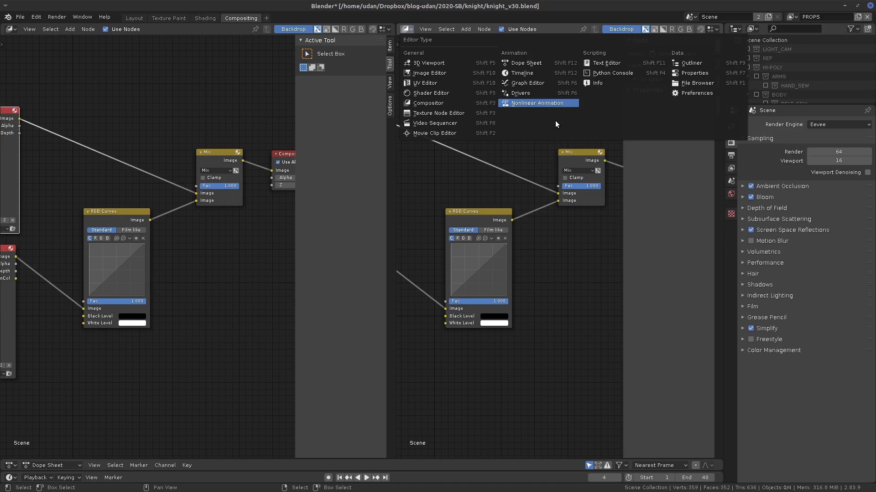
click(454, 74)
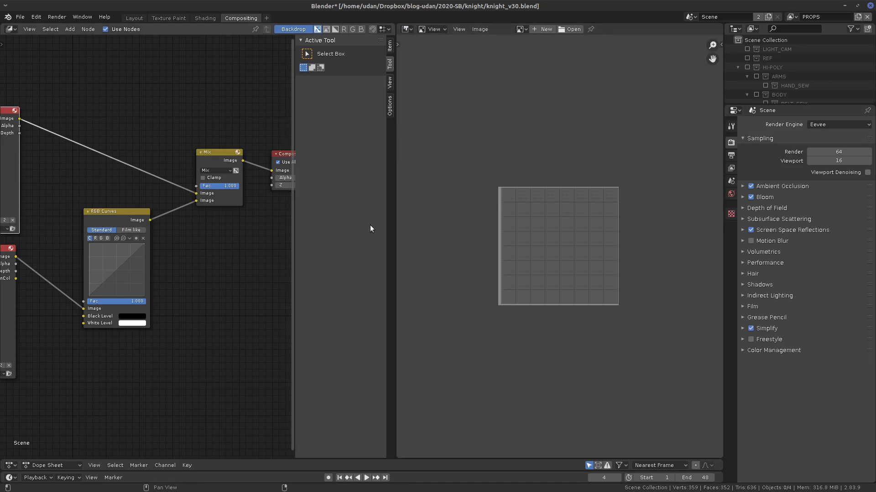
click(522, 29)
text(re)
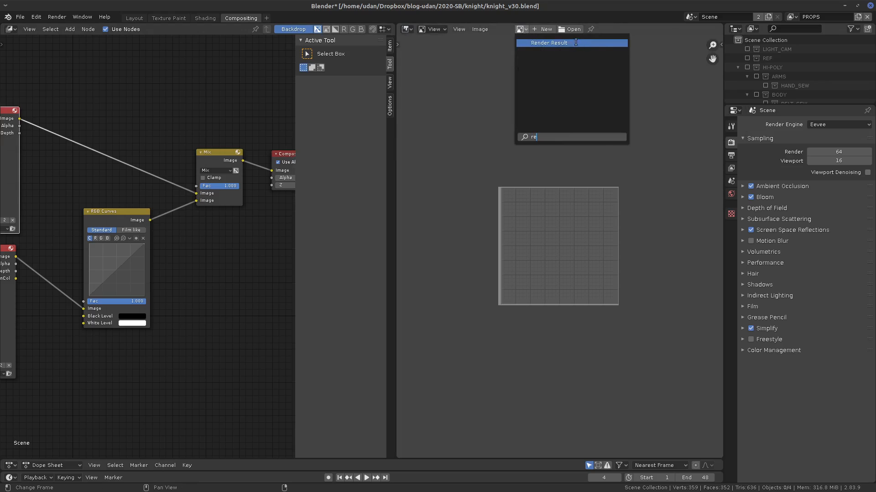
click(575, 42)
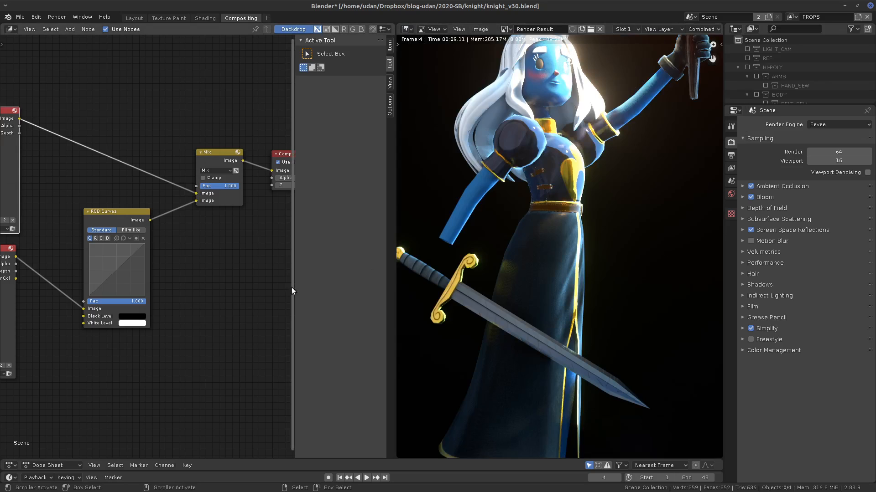
Step: Hide the compositor's sidebar, render the scene, and return from the full-window render to the node layout
drag(294, 289, 413, 284)
middle_drag(265, 287, 299, 291)
key(F12)
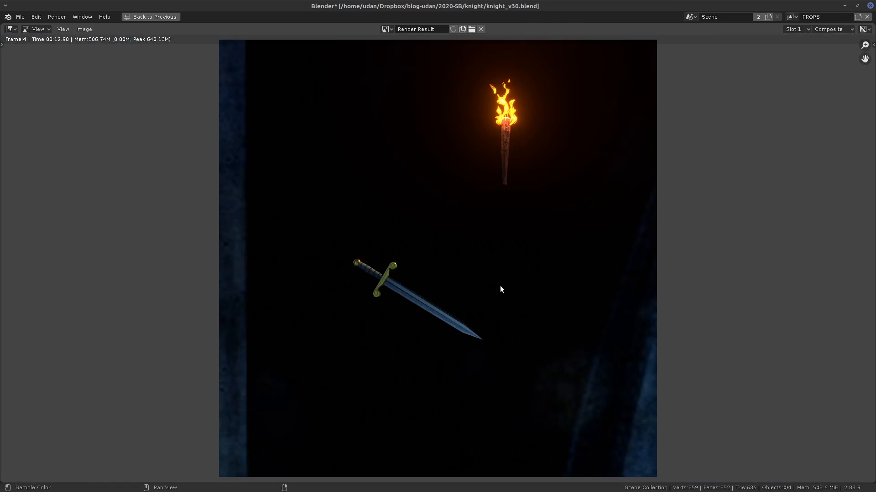
key(Escape)
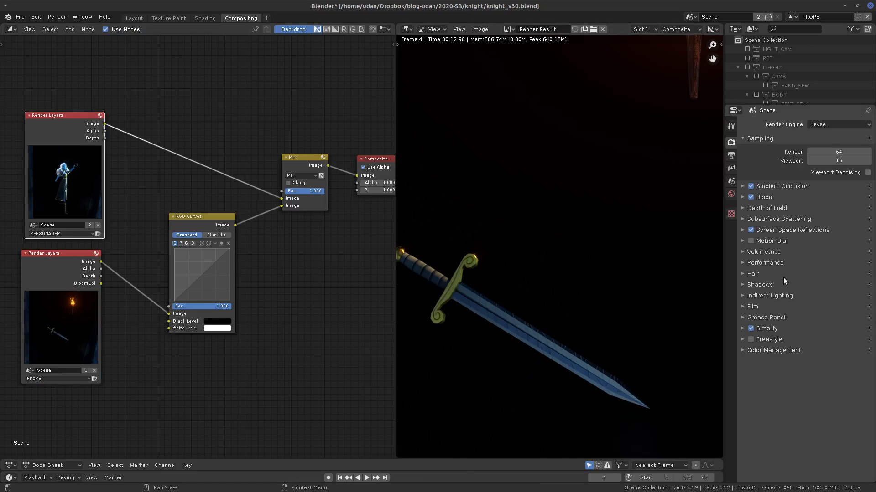
Step: Check the output dimensions, the PROPS view layer's passes and the Film transparency setting
click(731, 155)
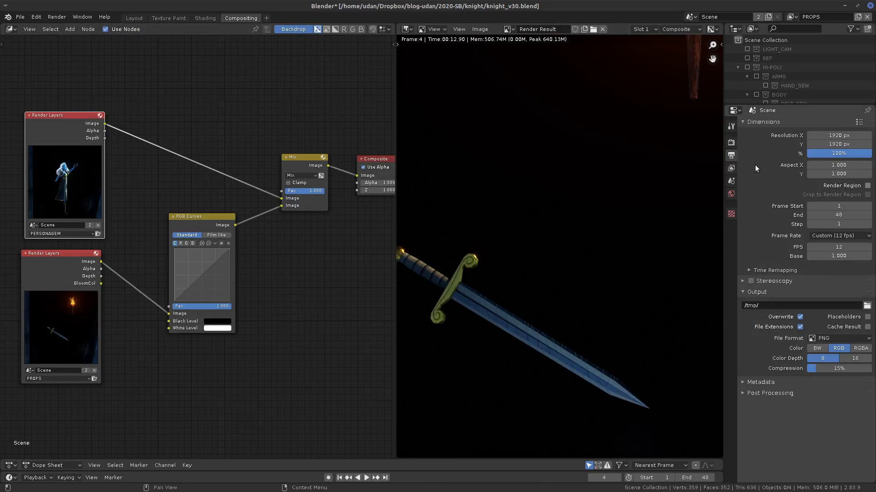
click(731, 168)
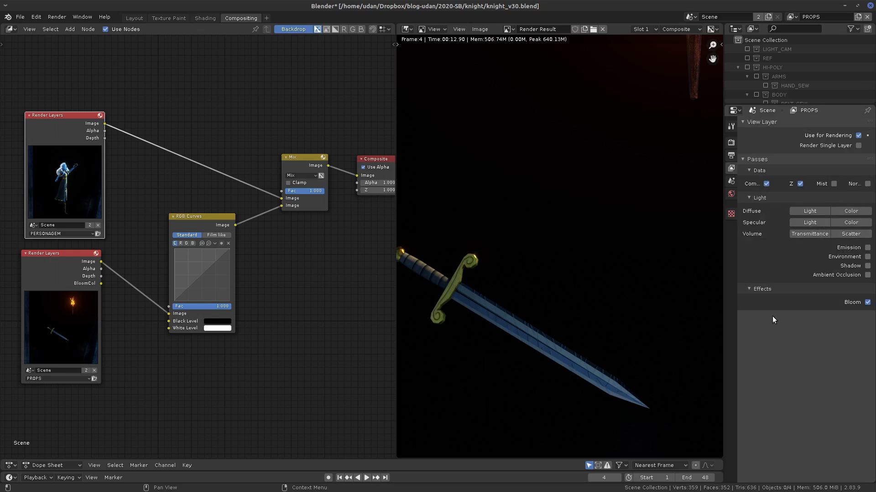
click(731, 143)
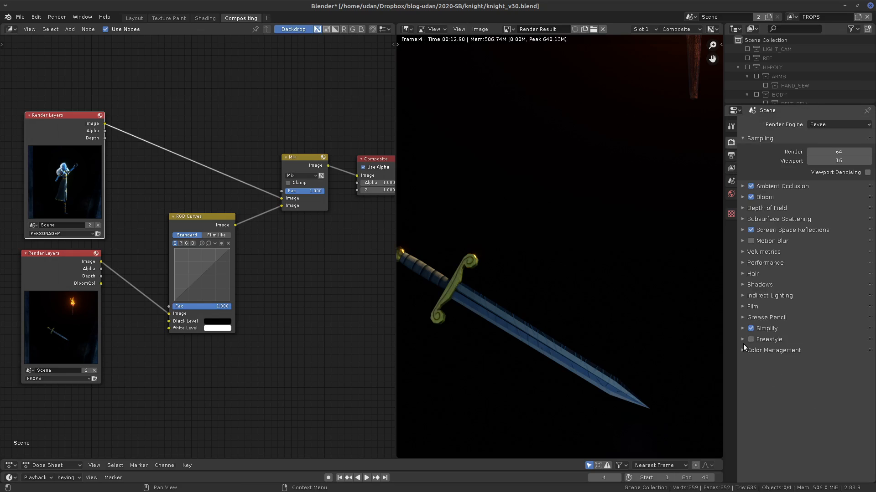
click(752, 307)
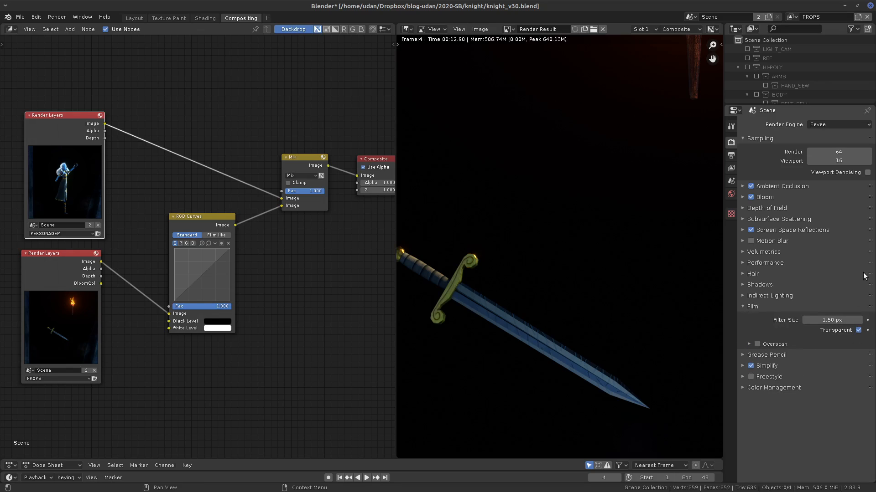
click(745, 306)
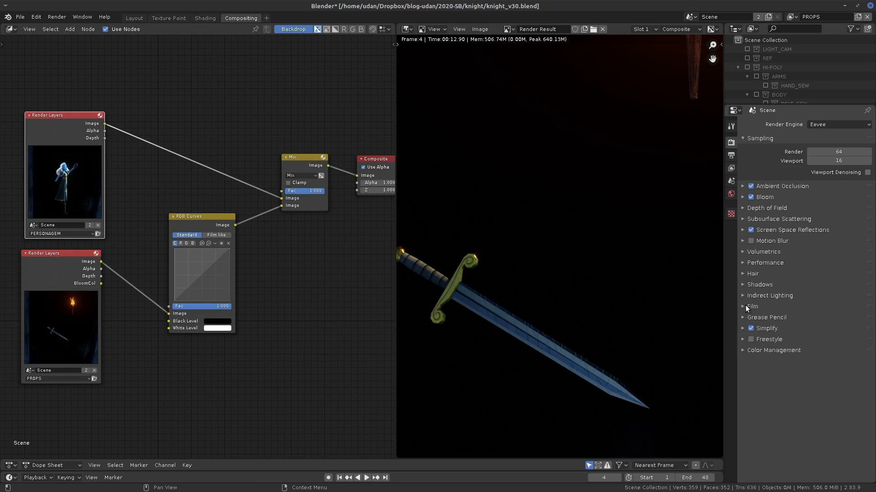
click(731, 168)
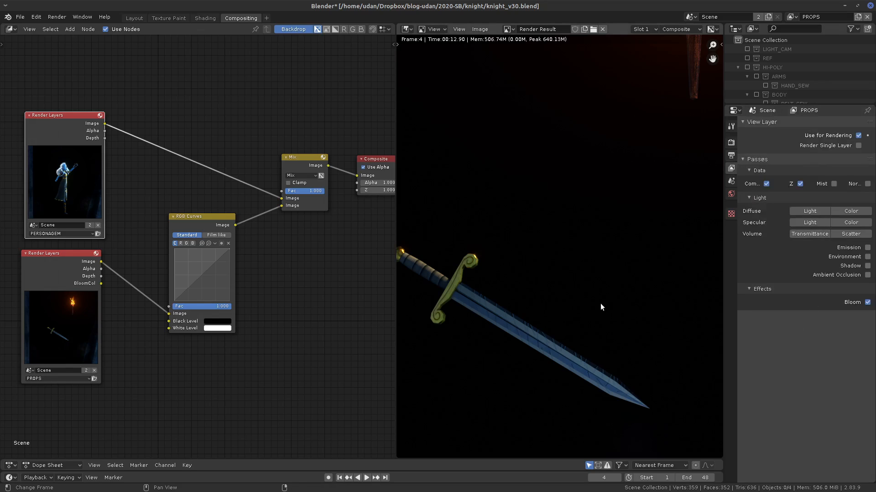
Step: Try using the PROPS layer's alpha as the Mix node's factor, then disconnect it and turn Clamp off
mouse_move(201, 227)
mouse_down()
mouse_move(201, 250)
mouse_move(210, 235)
mouse_up()
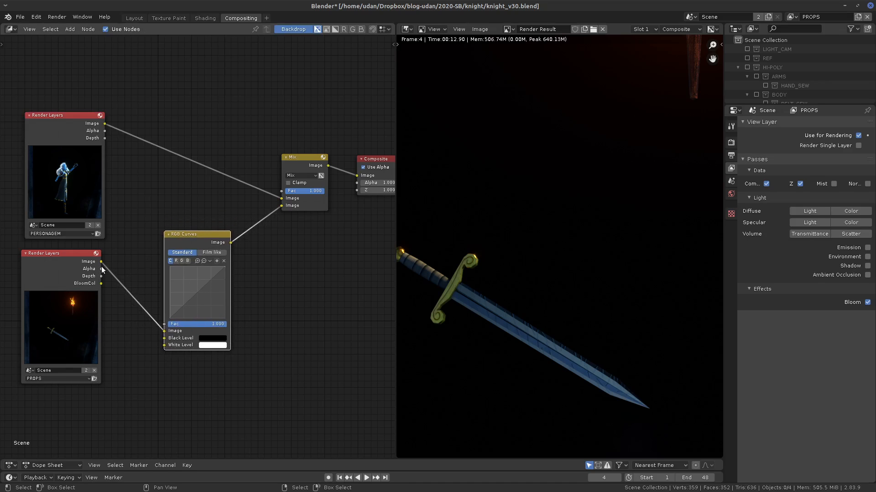
drag(101, 268, 281, 191)
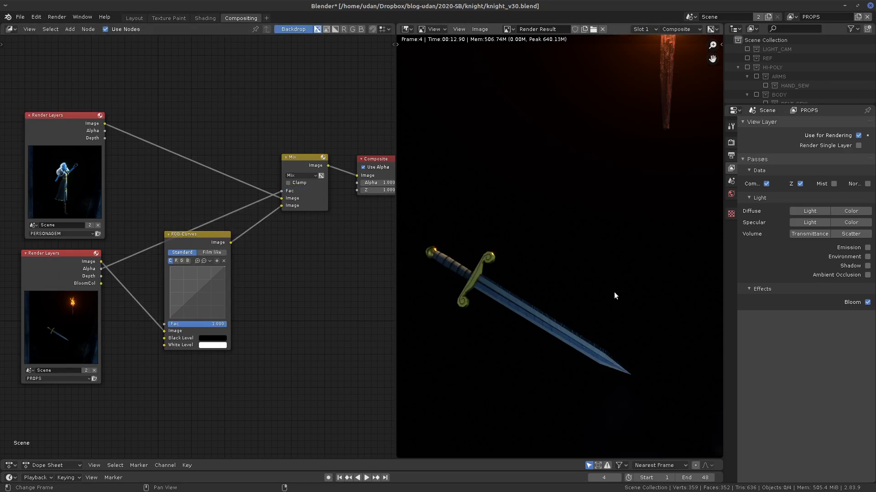
mouse_move(282, 192)
mouse_down()
mouse_move(200, 237)
mouse_move(266, 197)
mouse_up()
mouse_move(248, 217)
mouse_down()
mouse_move(258, 206)
mouse_move(203, 228)
mouse_move(282, 191)
mouse_move(233, 214)
mouse_up()
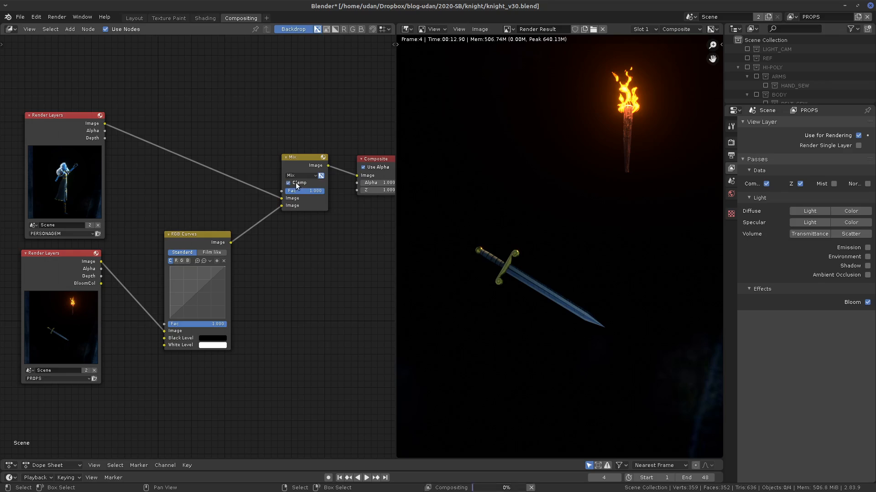
click(311, 181)
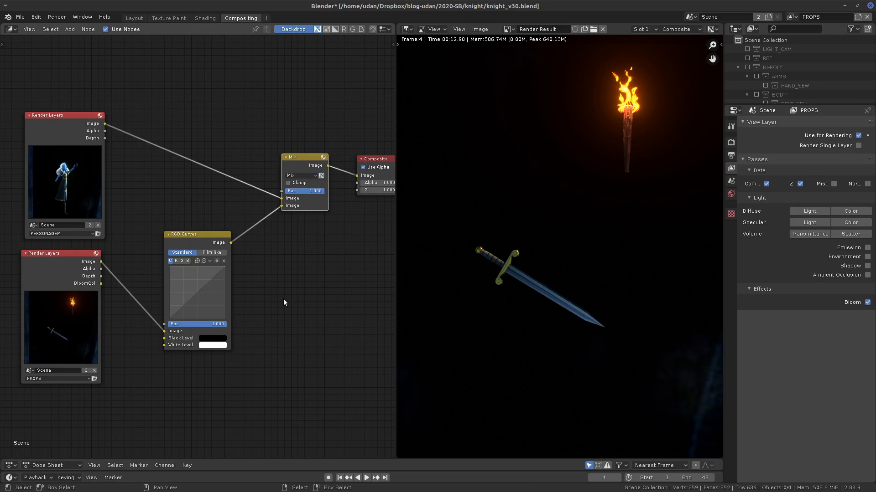
Step: Nudge the PROPS Render Layers and RGB Curves nodes into line and re-render the PROPS layer on its own
drag(94, 288, 97, 292)
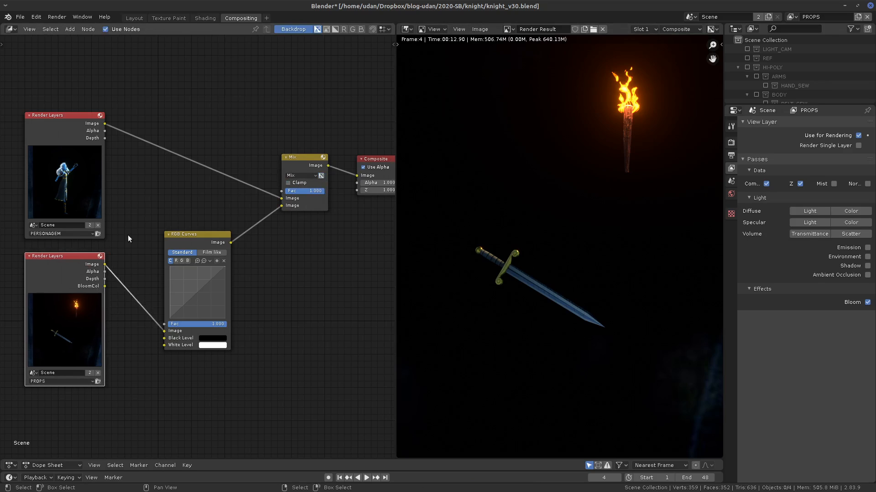
drag(211, 234, 216, 229)
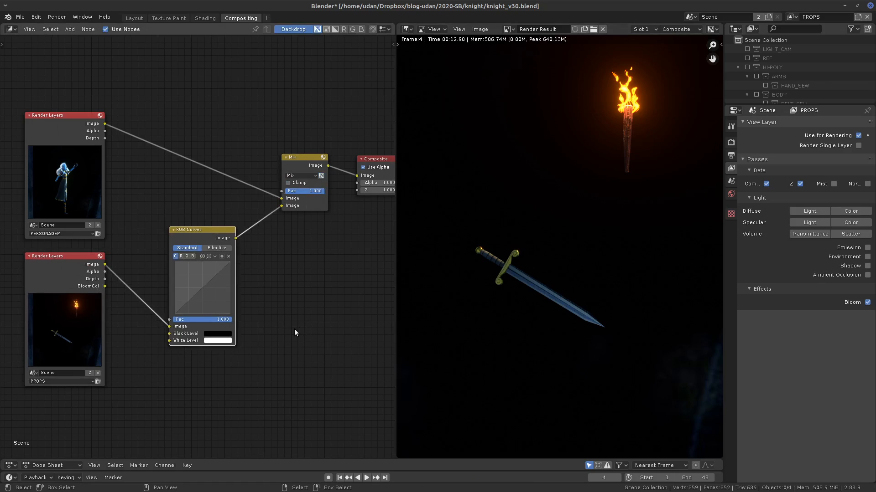
click(98, 381)
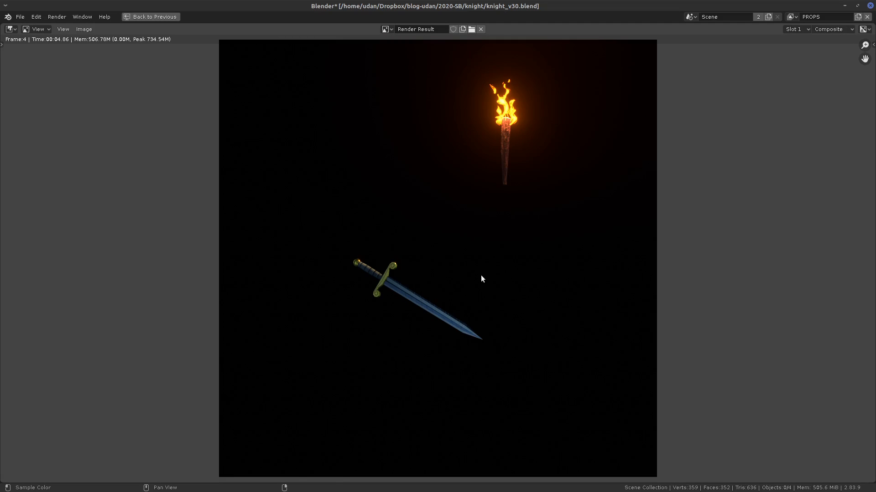
key(Escape)
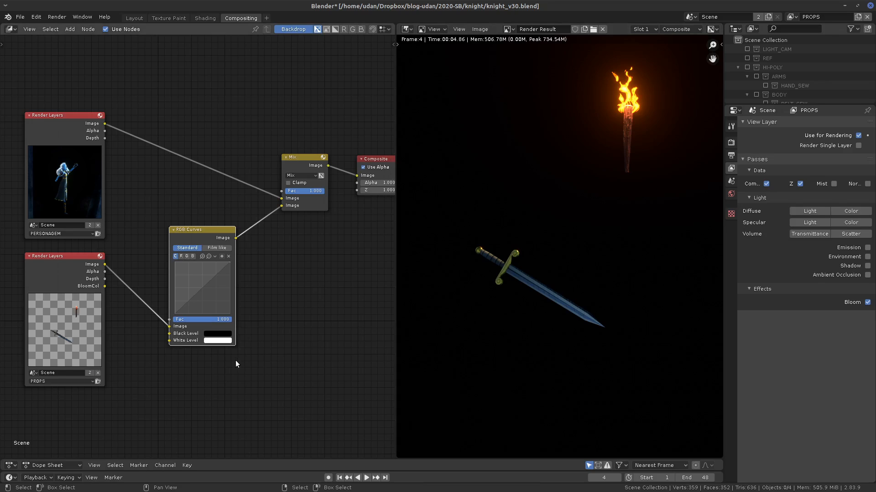
Step: Make the Mix node include alpha, and brighten the props by raising the RGB Curves with two points, one at X 0.6333, Y 0.93125
click(321, 176)
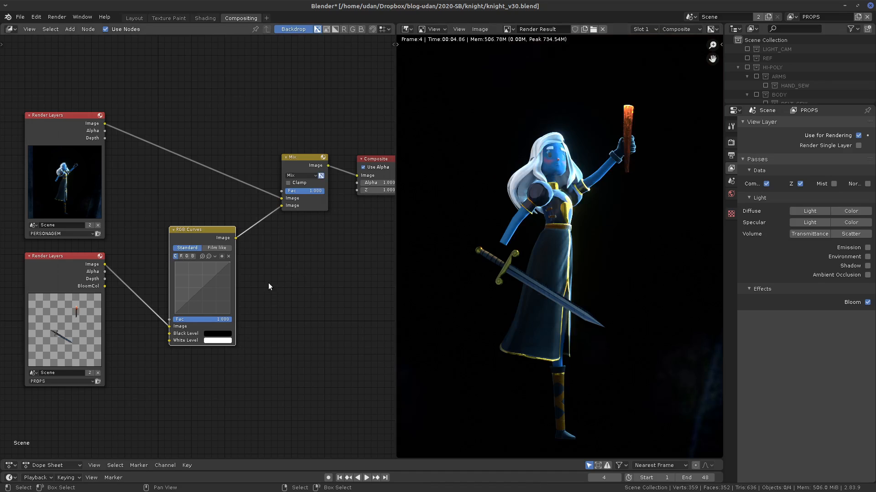
middle_drag(268, 284, 293, 286)
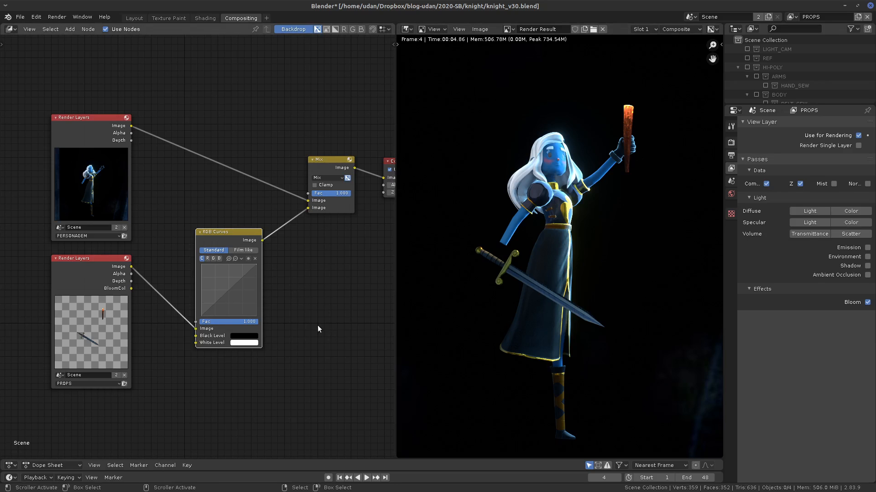
scroll(315, 319, up, 3)
click(236, 302)
drag(237, 304, 247, 273)
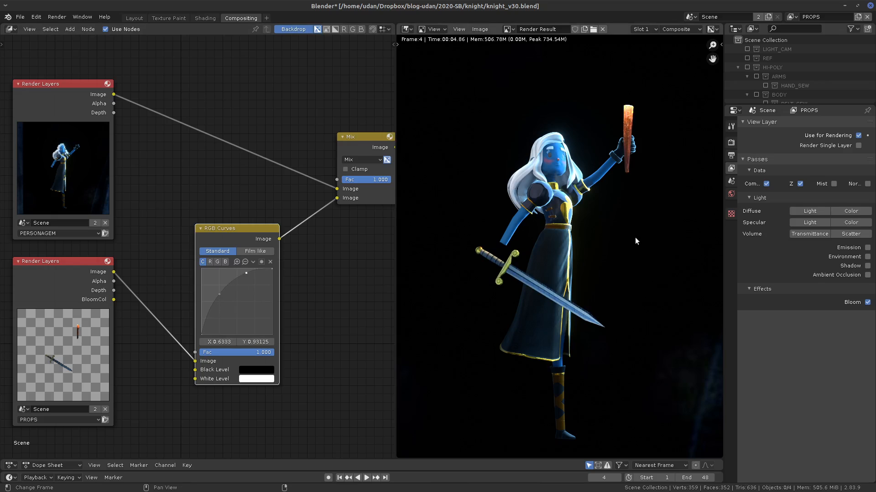
Step: Respace the RGB Curves, Mix and Composite nodes so there are clear gaps between them
drag(239, 233, 187, 237)
drag(371, 140, 405, 134)
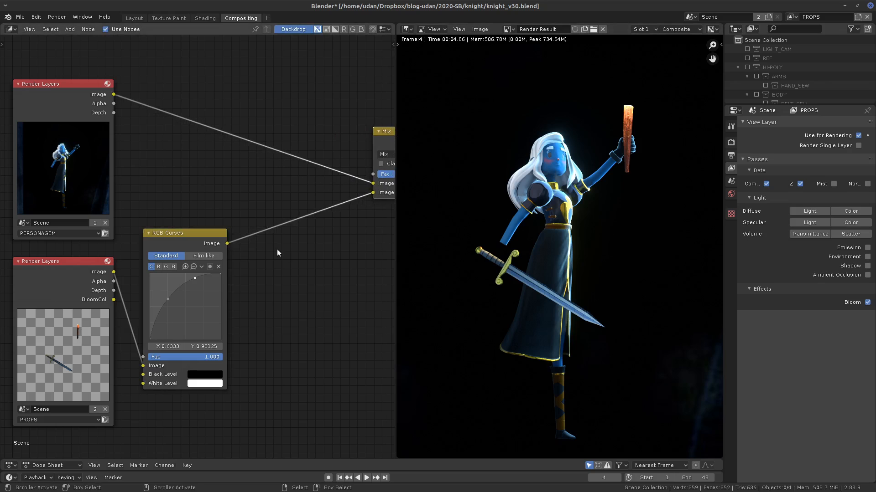
key(shift+a)
mouse_move(286, 254)
drag(188, 234, 198, 228)
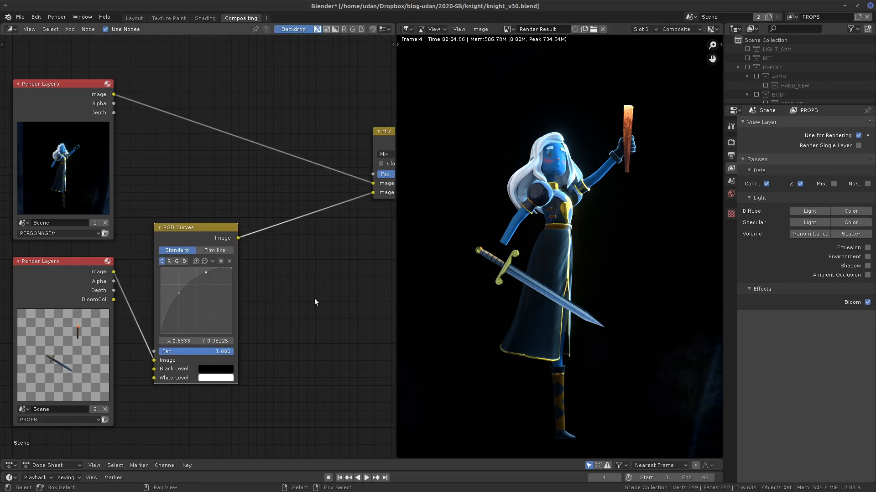
middle_drag(284, 288, 208, 310)
middle_drag(309, 194, 259, 219)
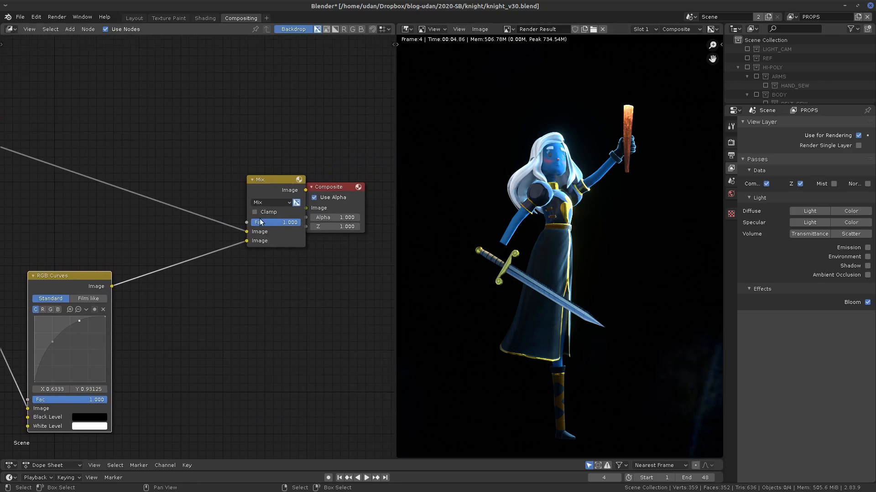
drag(319, 189, 356, 181)
drag(275, 181, 254, 176)
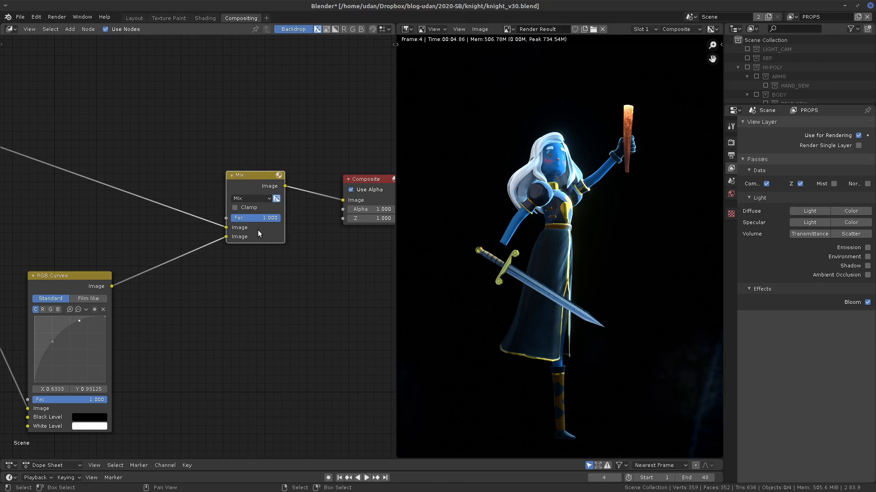
Step: Replace the Mix node with a Z Combine node placed before the Composite node
key(x)
key(shift+a)
mouse_move(234, 245)
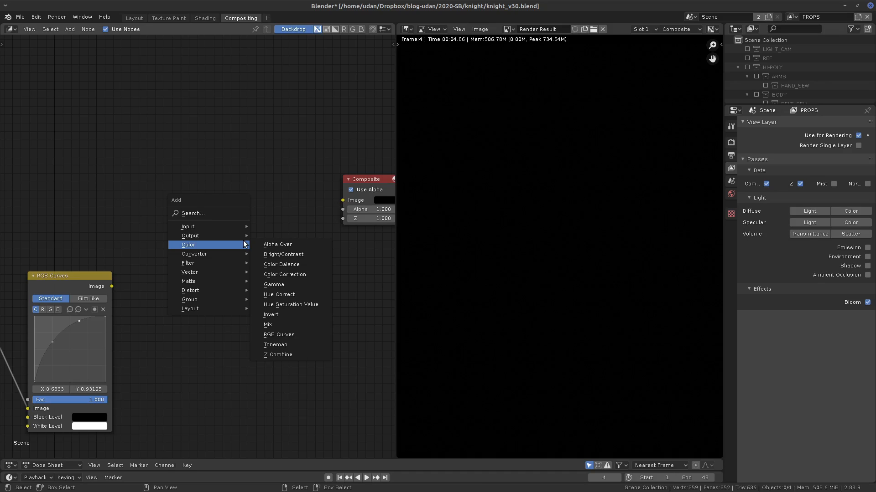
click(278, 355)
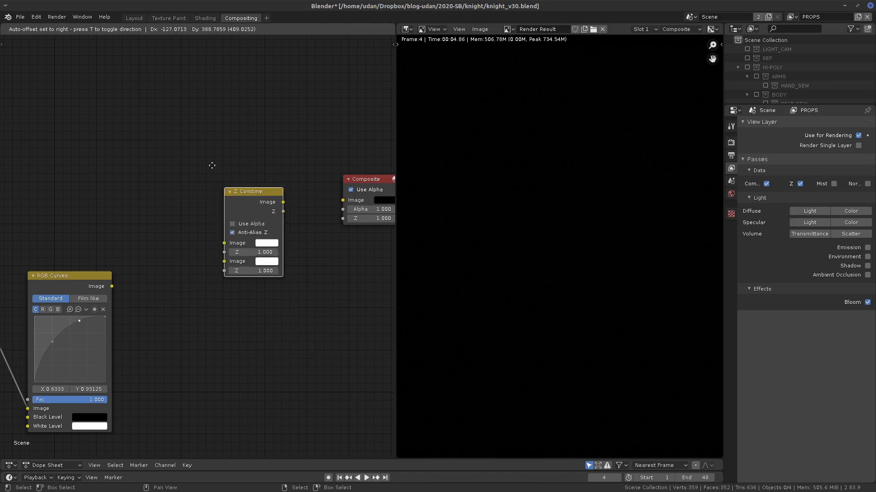
Step: Connect the RGB Curves image and the PROPS depth to Z Combine's second Image and Z inputs, and collapse the RGB Curves node
middle_drag(113, 290, 272, 273)
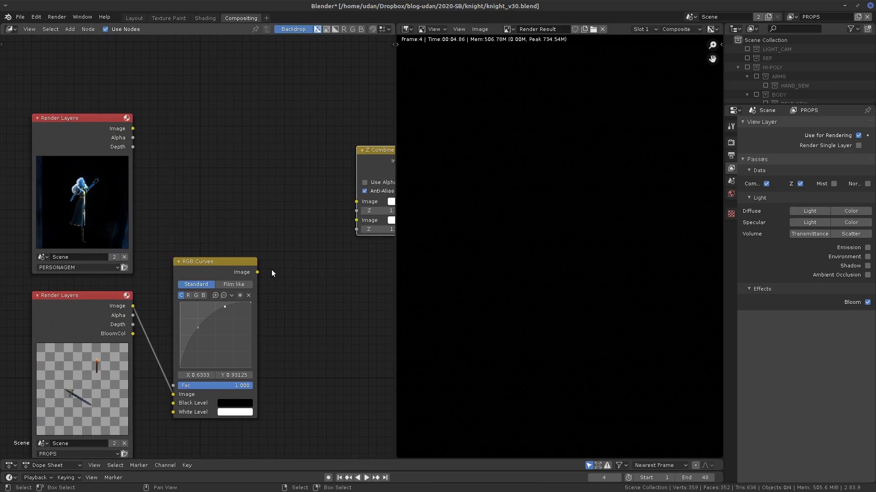
drag(257, 273, 356, 220)
drag(215, 262, 227, 253)
drag(133, 325, 357, 229)
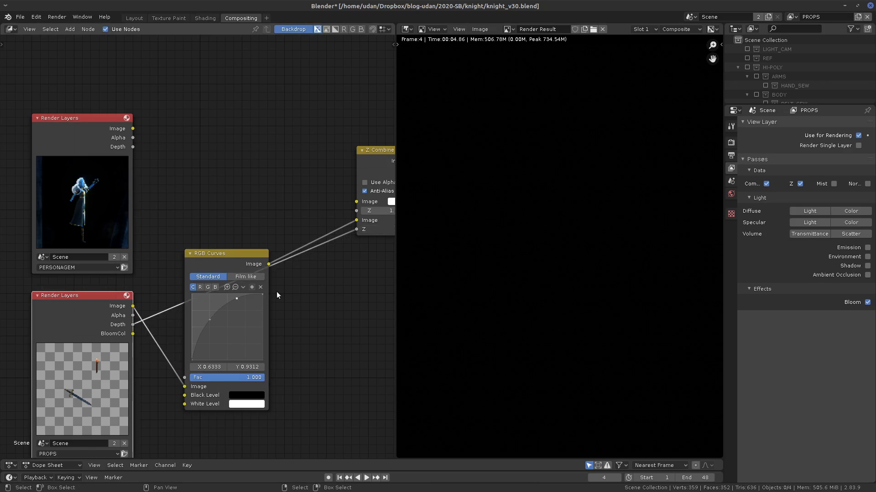
click(190, 254)
drag(222, 255, 207, 269)
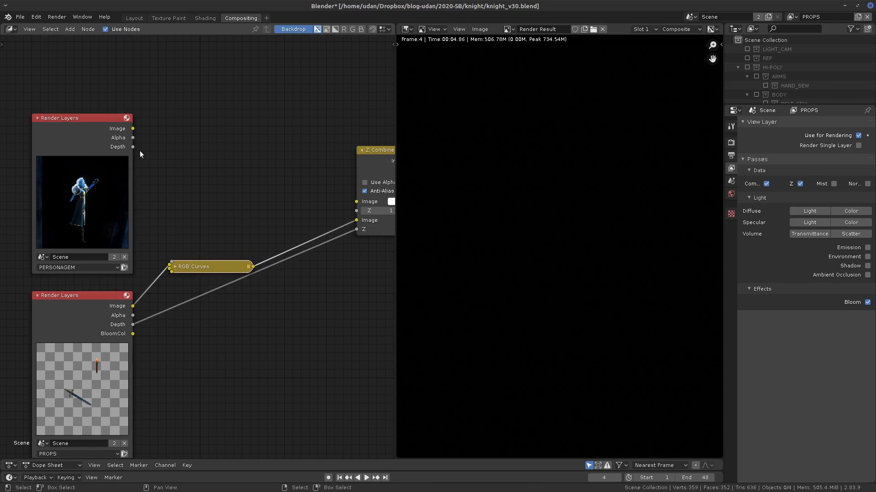
Step: Connect PERSONAGEM's Image and Depth to Z Combine's first Image and Z inputs, and link its Image output to the Composite node
drag(133, 129, 356, 201)
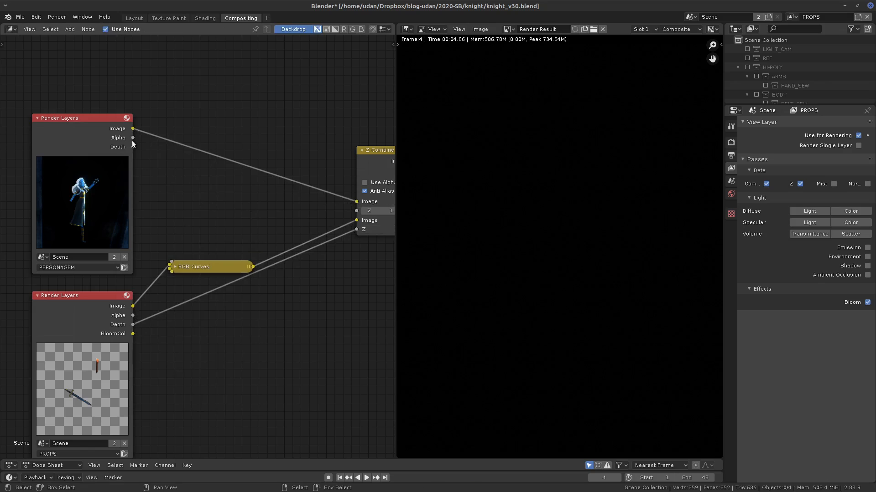
drag(133, 146, 356, 210)
middle_drag(359, 288, 228, 287)
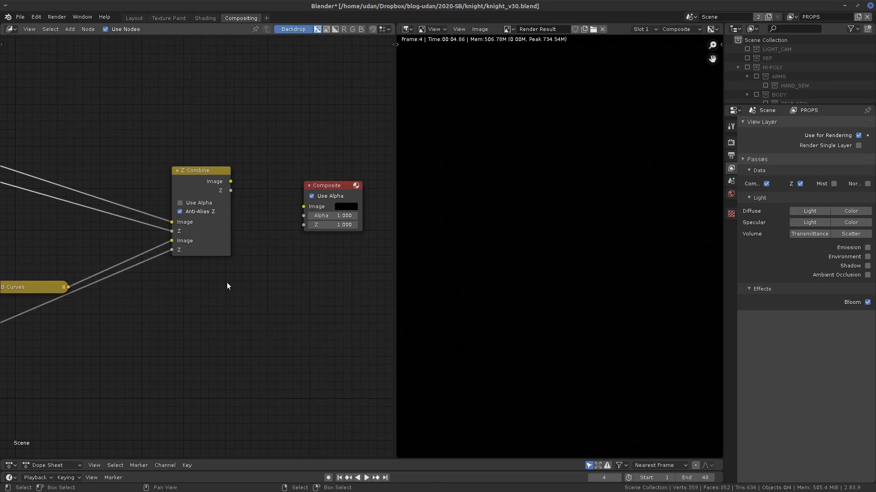
drag(230, 182, 303, 207)
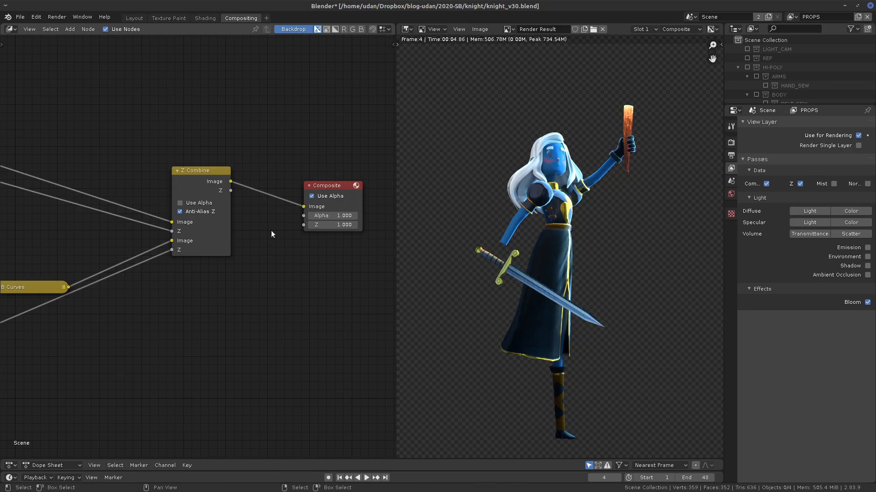
Step: Enable Use Alpha on the Z Combine node and inspect the hand holding the torch in the render result
middle_drag(226, 300, 301, 287)
middle_drag(253, 296, 279, 292)
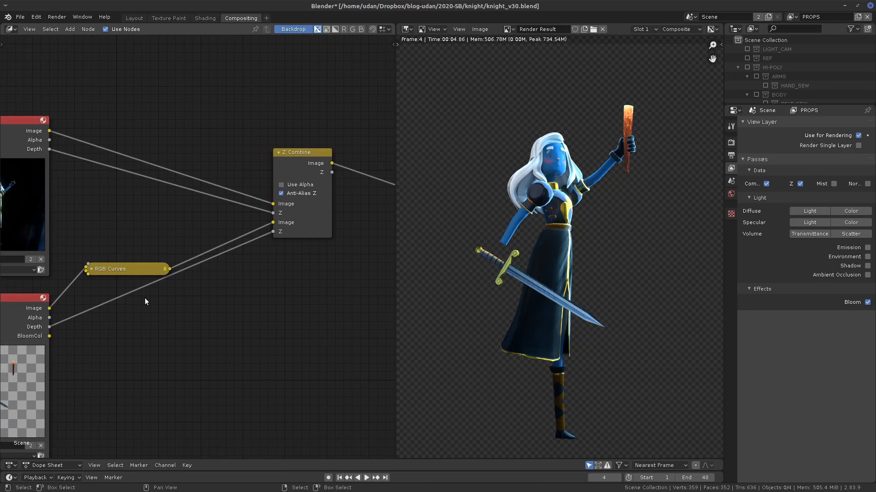
middle_drag(132, 298, 211, 289)
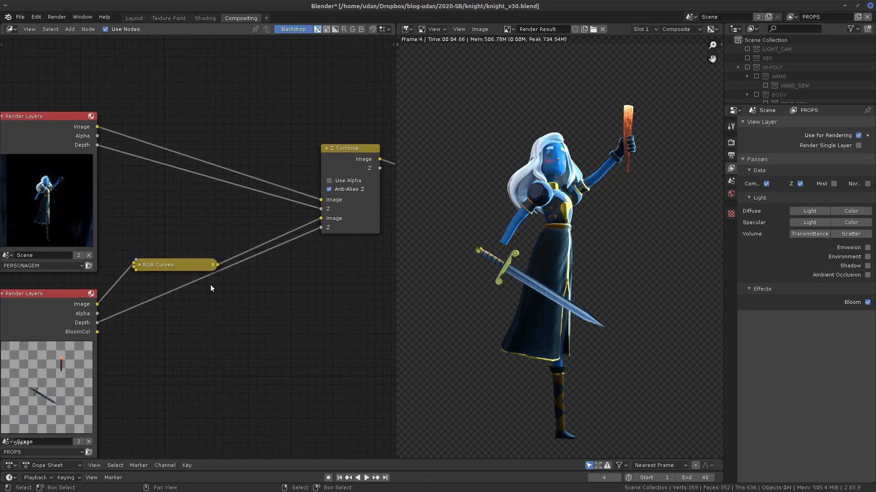
click(330, 180)
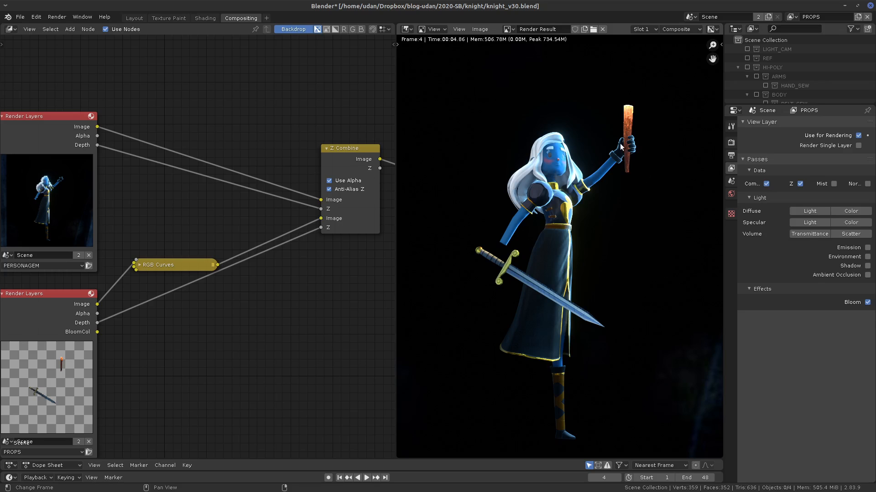
scroll(545, 209, up, 5)
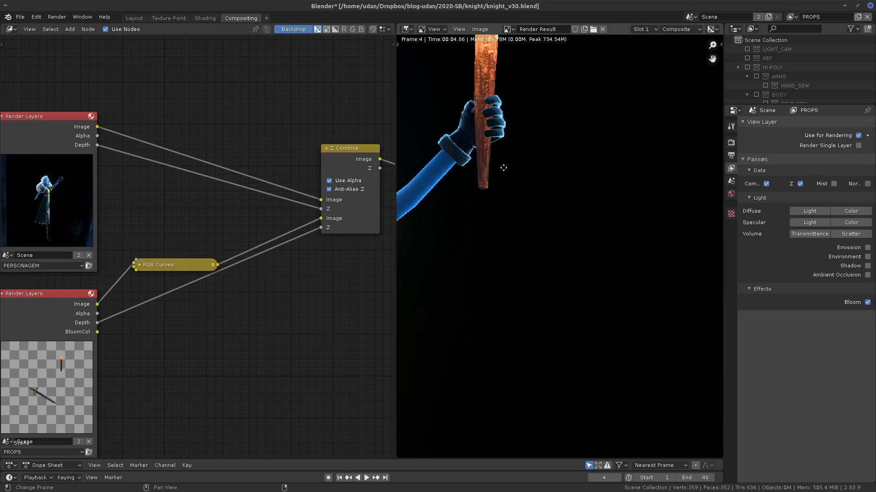
Step: Darken the props by lowering the RGB Curves midtones, with the upper point at about X 0.53, Y 0.73, and collapse the node
click(139, 265)
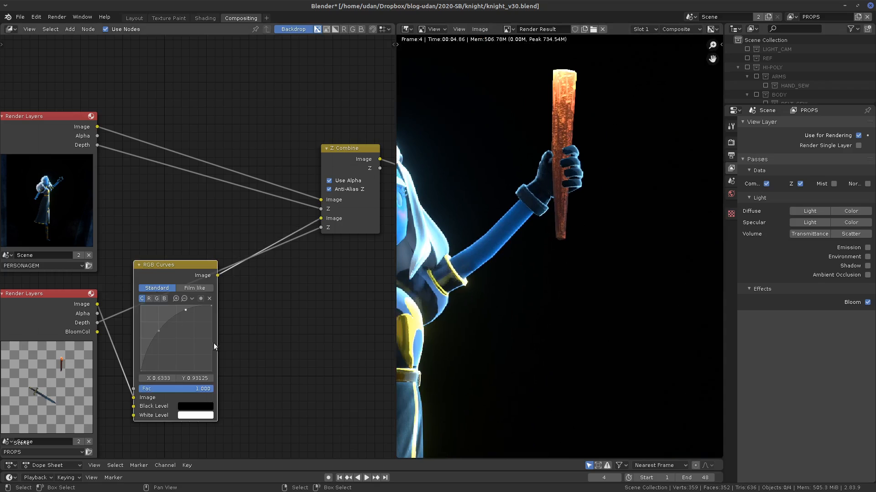
drag(159, 329, 178, 323)
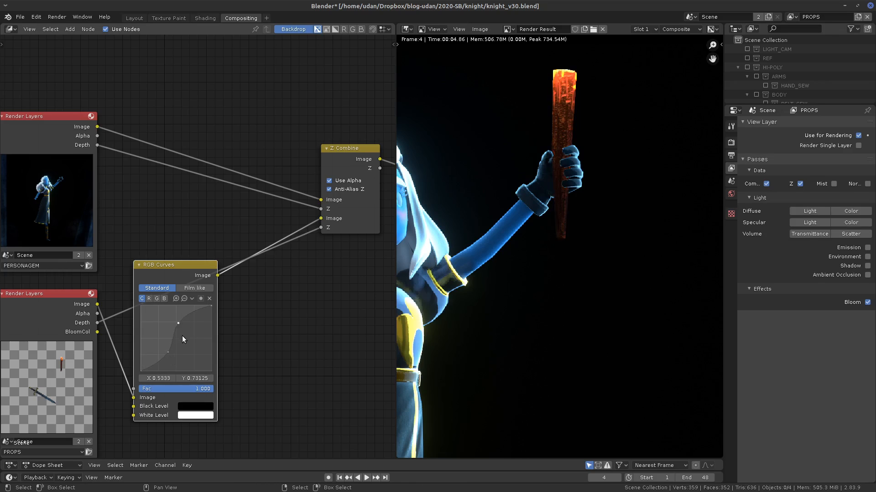
click(139, 266)
Step: Spread the Composite and Z Combine nodes apart and place the collapsed RGB Curves node slightly lower
middle_drag(282, 313, 134, 345)
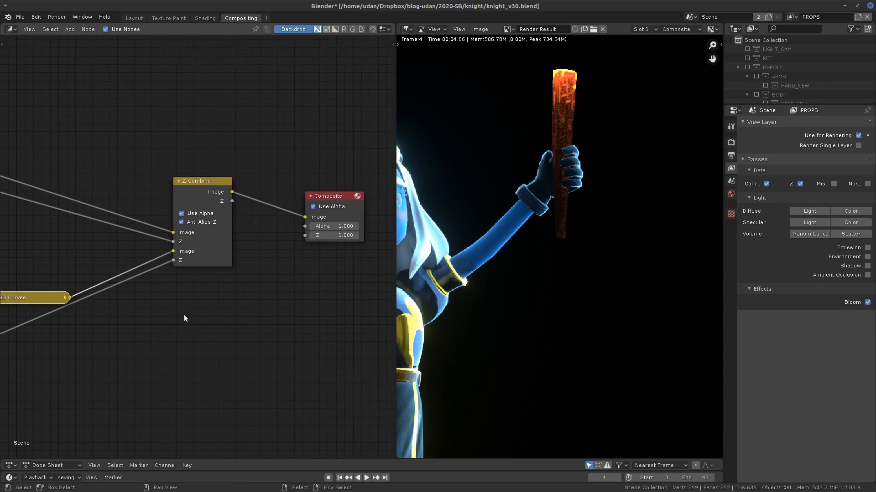
middle_drag(250, 258, 308, 248)
scroll(308, 269, down, 7)
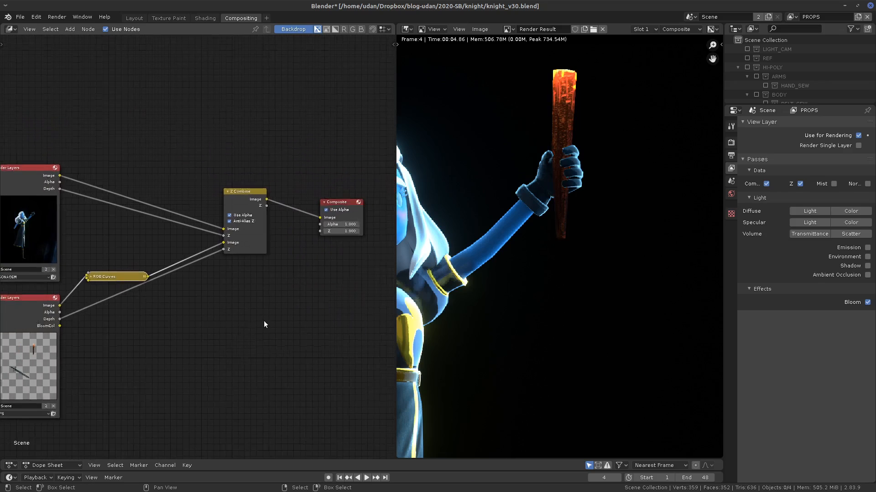
drag(310, 212, 353, 205)
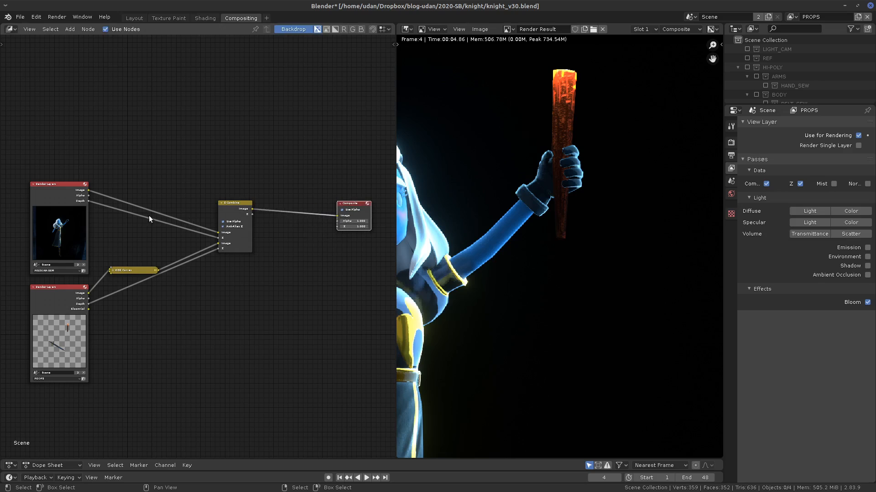
drag(244, 211, 198, 211)
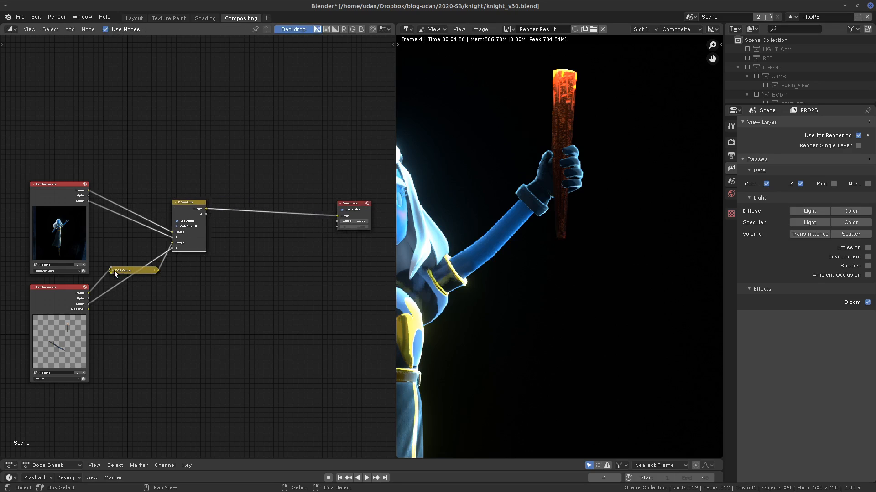
drag(125, 275, 120, 284)
Step: Insert a Lens Distortion node on the link between Z Combine and Composite, and frame the whole figure in the render
key(shift+a)
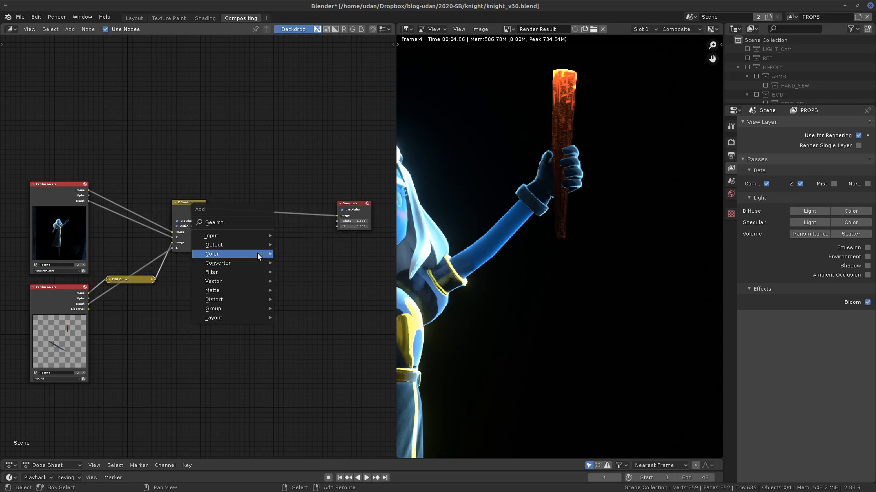
mouse_move(257, 255)
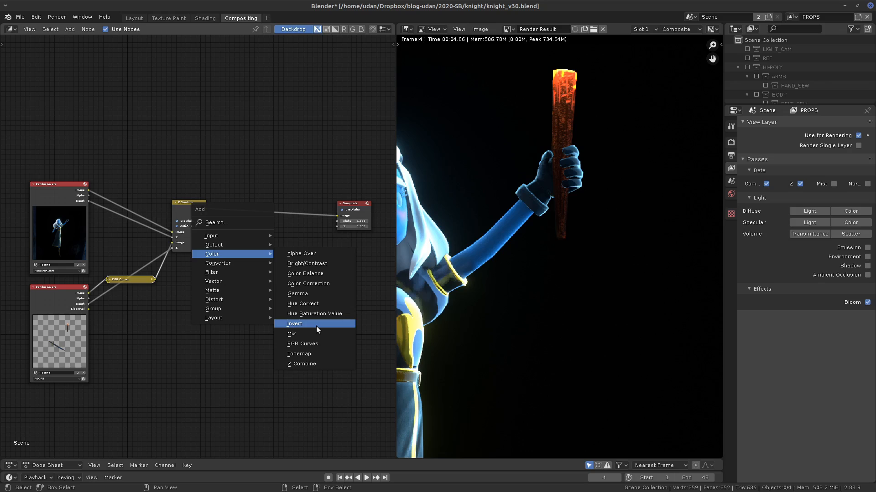
mouse_move(242, 299)
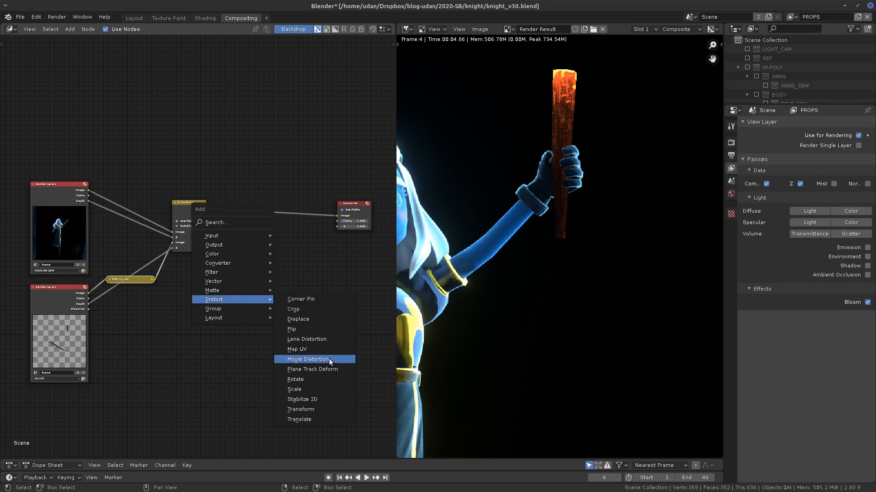
click(307, 340)
click(244, 182)
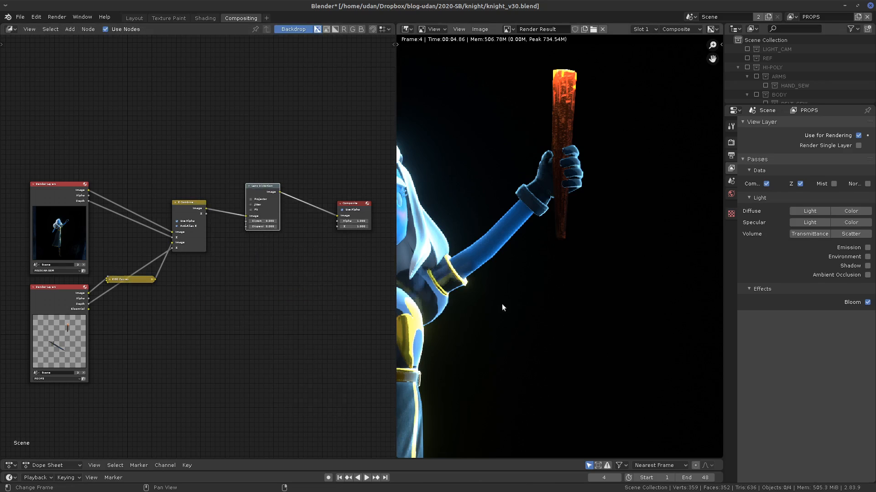
middle_drag(507, 306, 716, 267)
scroll(629, 287, down, 2)
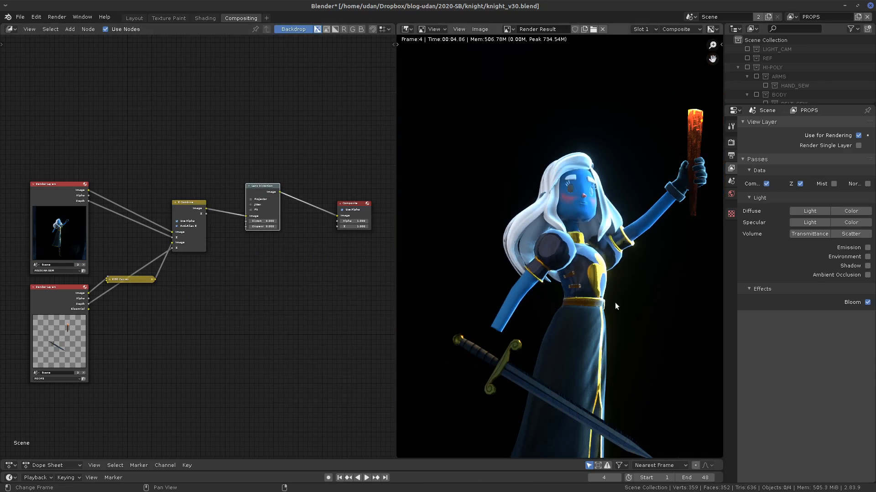
Step: Move the Lens Distortion and Composite nodes close to the Z Combine node for a compact layout
middle_drag(363, 265, 298, 292)
middle_drag(235, 289, 243, 291)
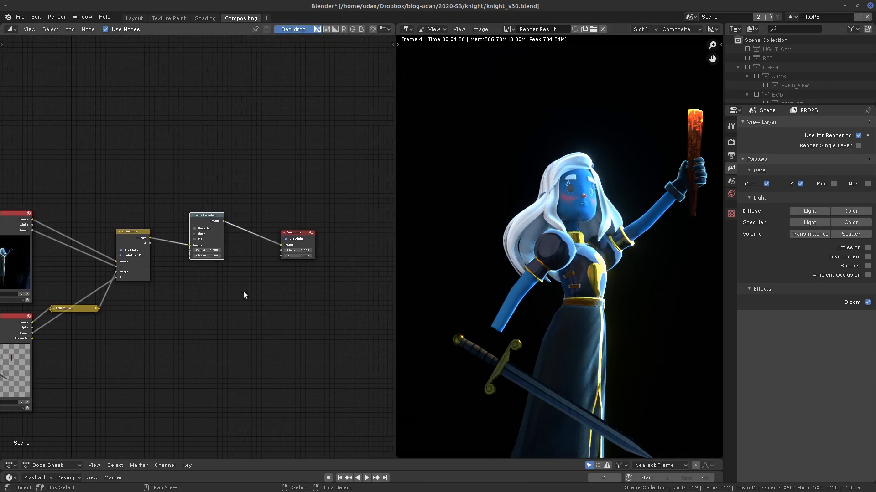
scroll(249, 299, up, 1)
scroll(247, 298, up, 10)
middle_drag(340, 279, 397, 275)
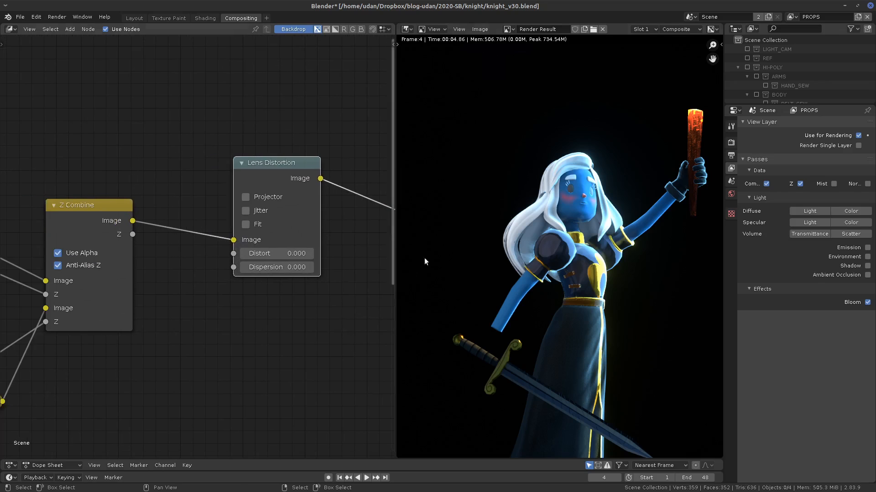
middle_drag(306, 309, 339, 294)
scroll(339, 294, down, 5)
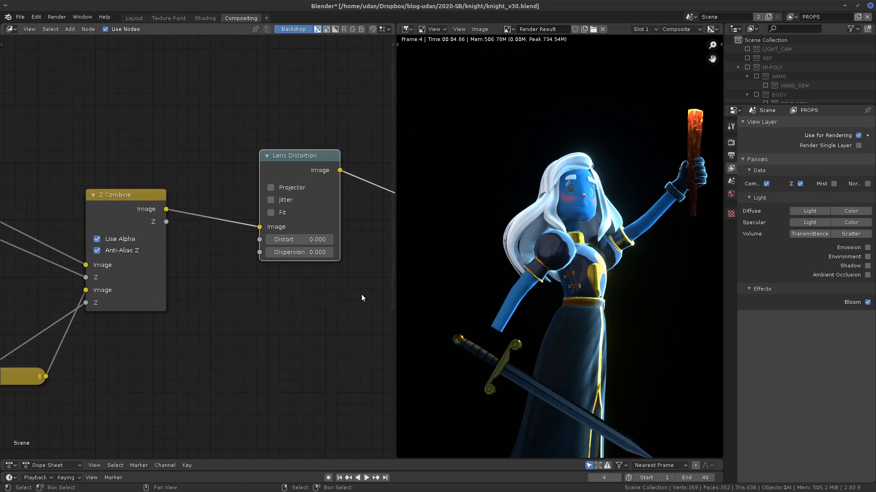
scroll(309, 282, down, 1)
drag(253, 203, 210, 198)
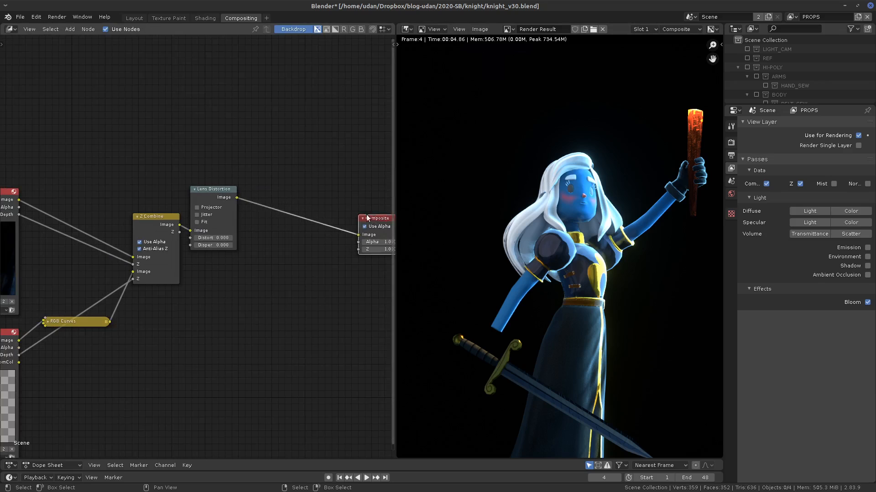
drag(372, 215, 259, 186)
middle_drag(264, 225, 359, 214)
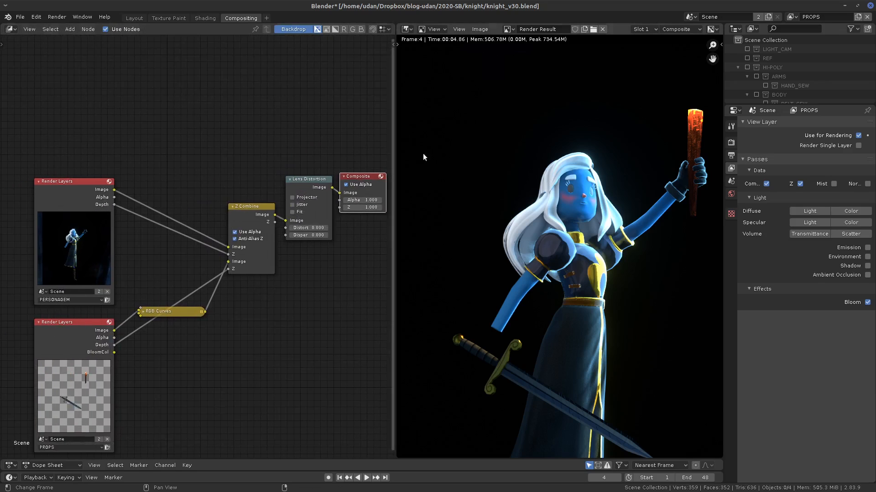
Step: Widen the node editor and show the Lens Distortion node's properties in its sidebar
drag(396, 187, 469, 196)
middle_drag(374, 279, 313, 239)
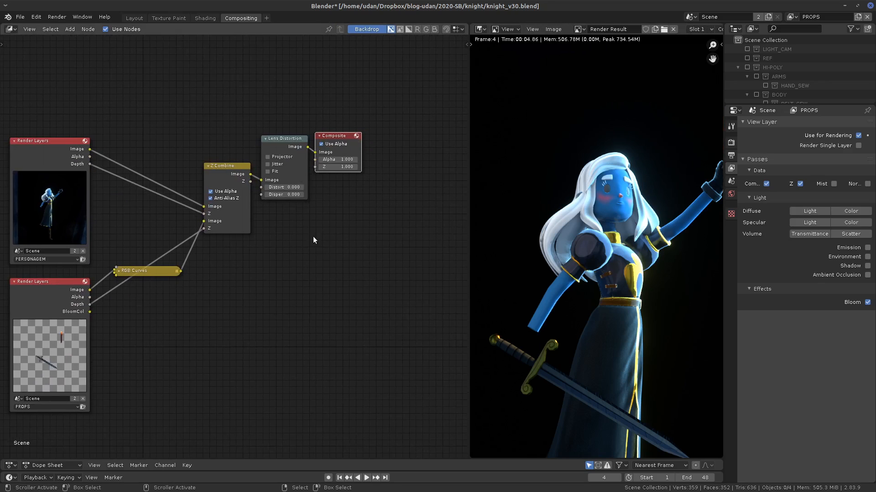
click(464, 46)
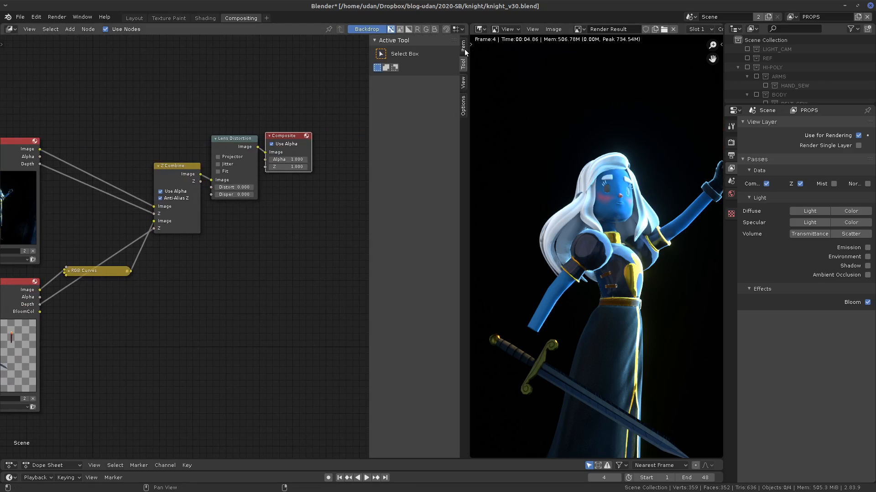
middle_drag(330, 248, 365, 244)
click(269, 143)
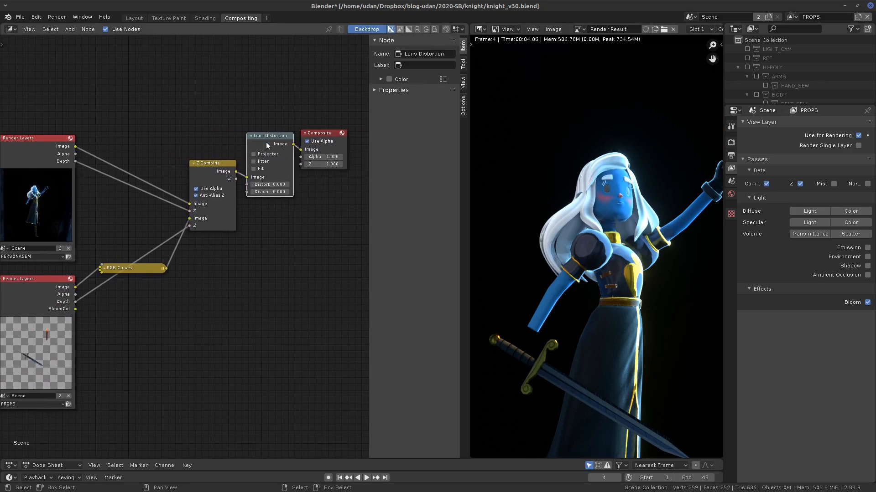
click(384, 90)
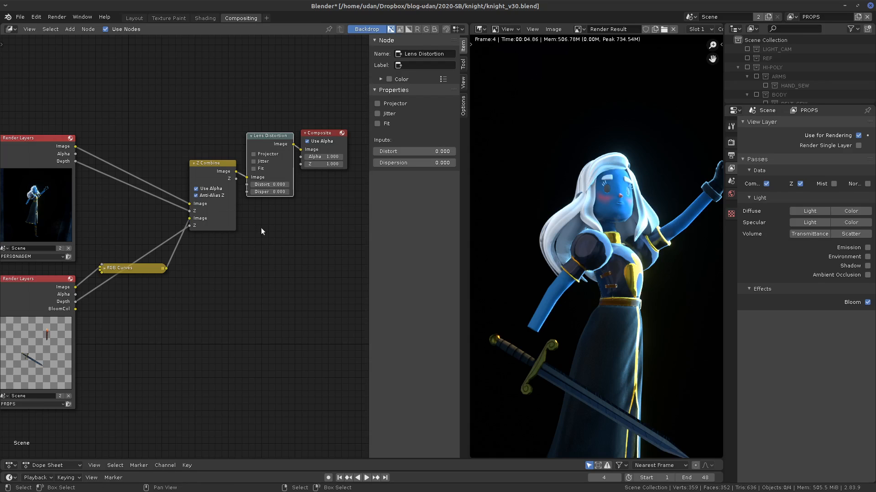
Step: Collapse and select the Lens Distortion node, and lower the expanded Z Combine node beside RGB Curves
click(251, 136)
click(194, 164)
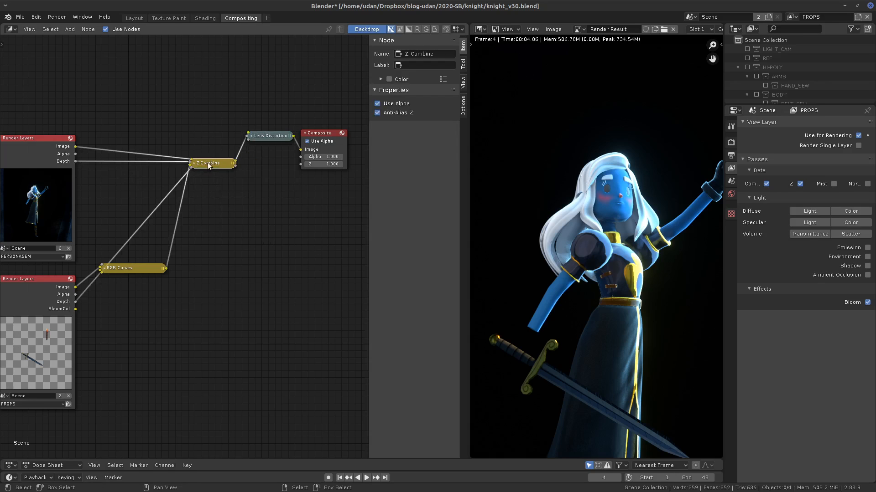
drag(208, 165, 216, 211)
click(194, 201)
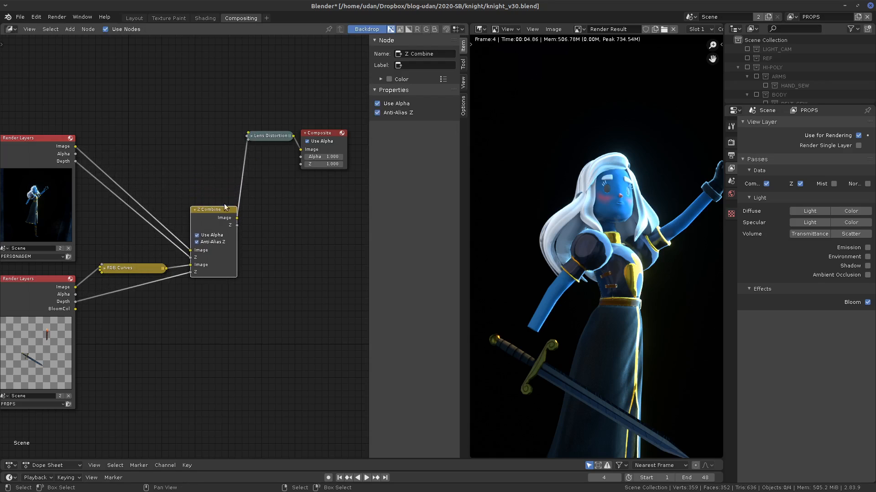
click(146, 265)
click(269, 137)
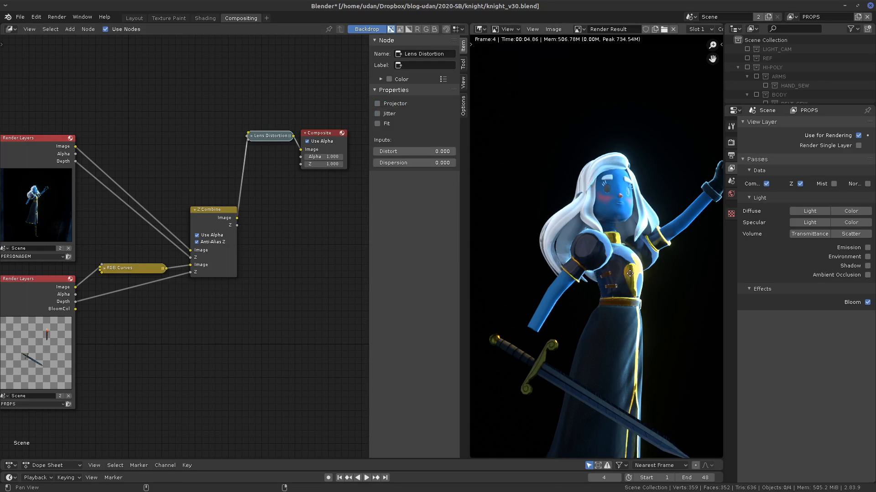
Step: Try Distort values of -0.999 and 1 on the Lens Distortion node with the full render in view
middle_drag(609, 277, 592, 207)
mouse_move(417, 155)
mouse_down()
mouse_move(433, 156)
mouse_move(415, 160)
mouse_up()
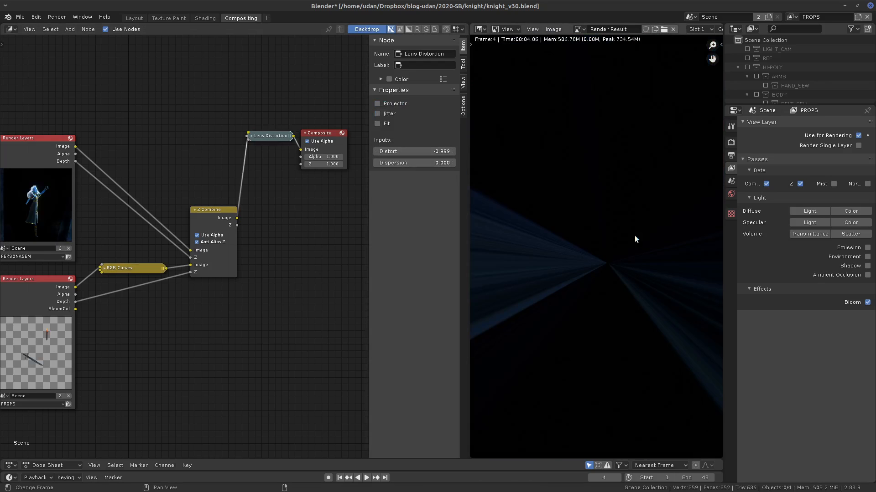
key(Home)
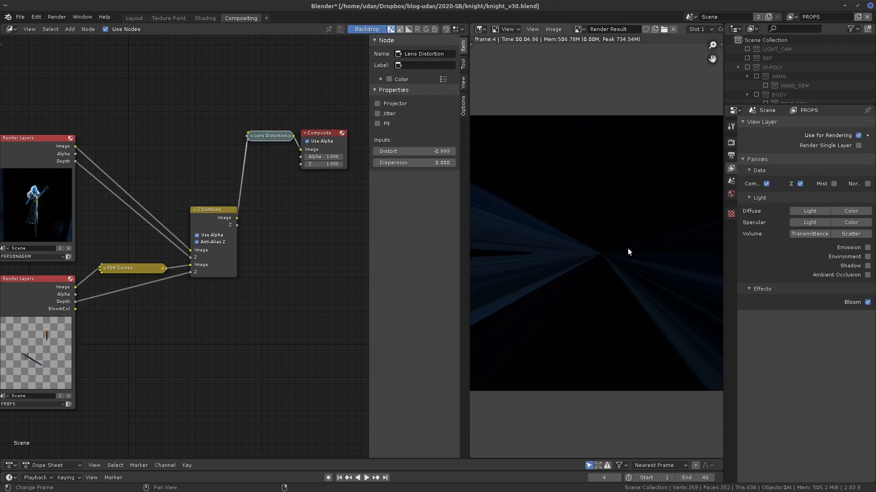
click(448, 155)
text(1)
key(Return)
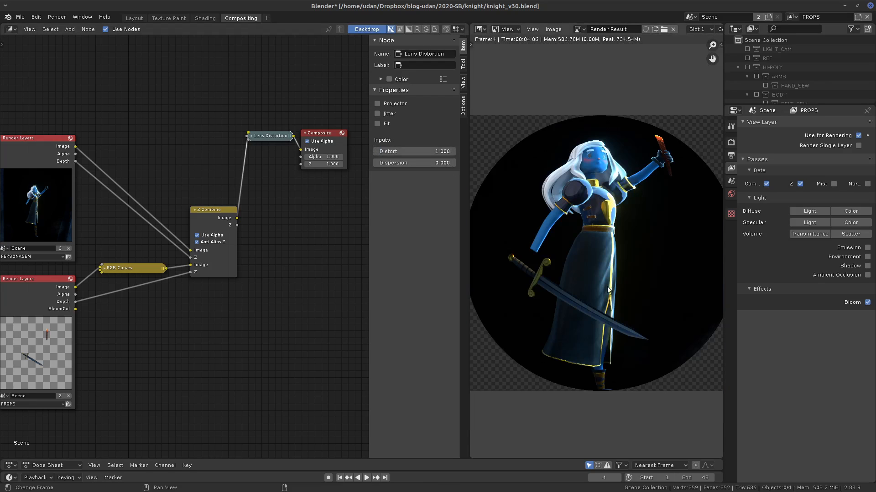
Step: Enable Projector on the Lens Distortion node, set Dispersion to 1, and examine the effect on the figure up close
click(377, 103)
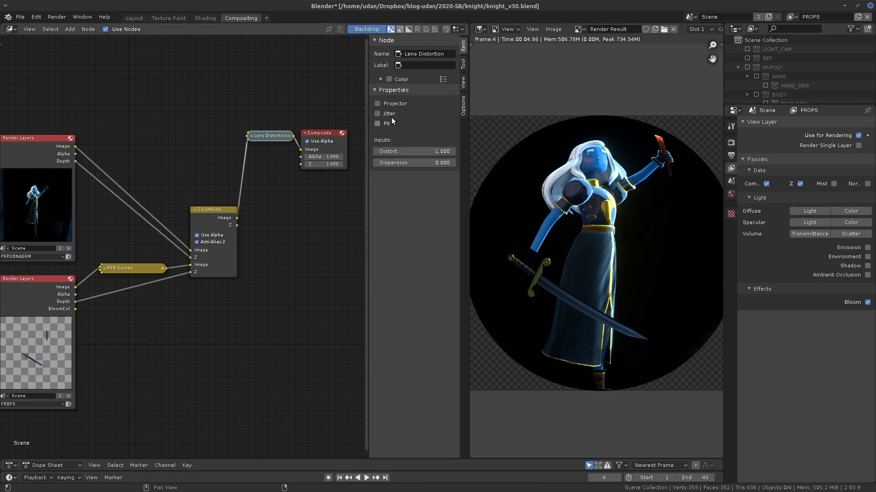
click(429, 163)
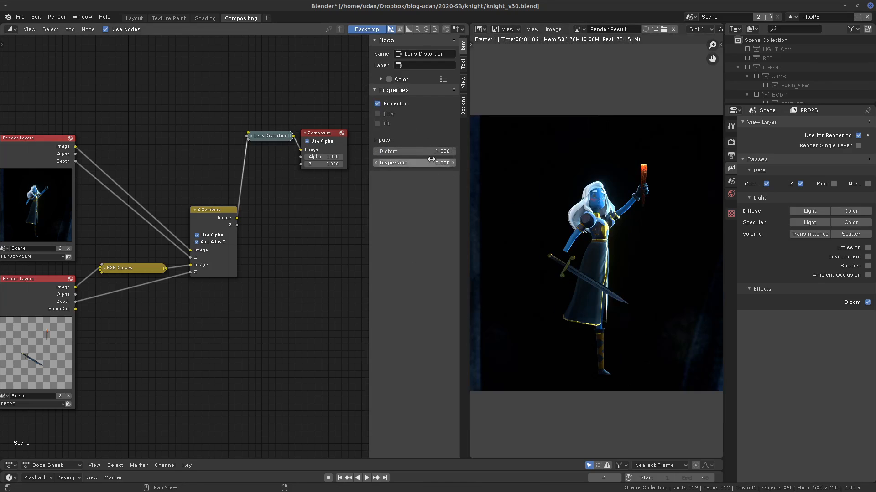
text(0.01)
key(Return)
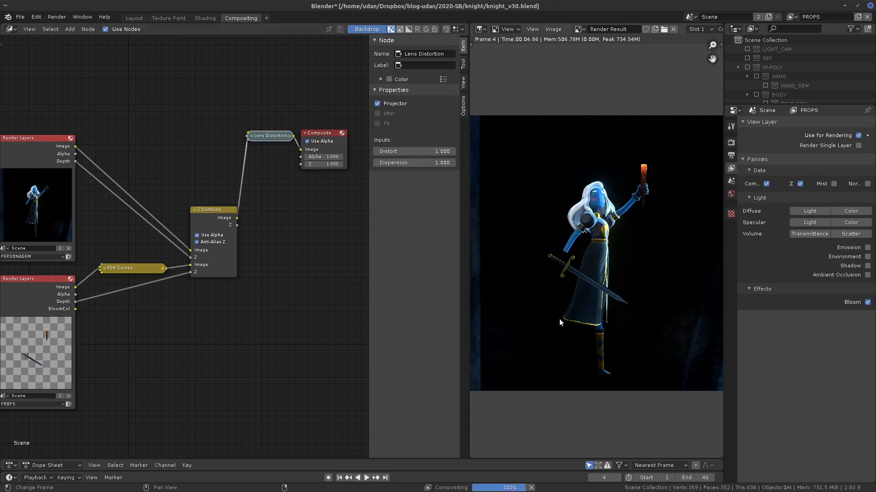
scroll(593, 257, up, 7)
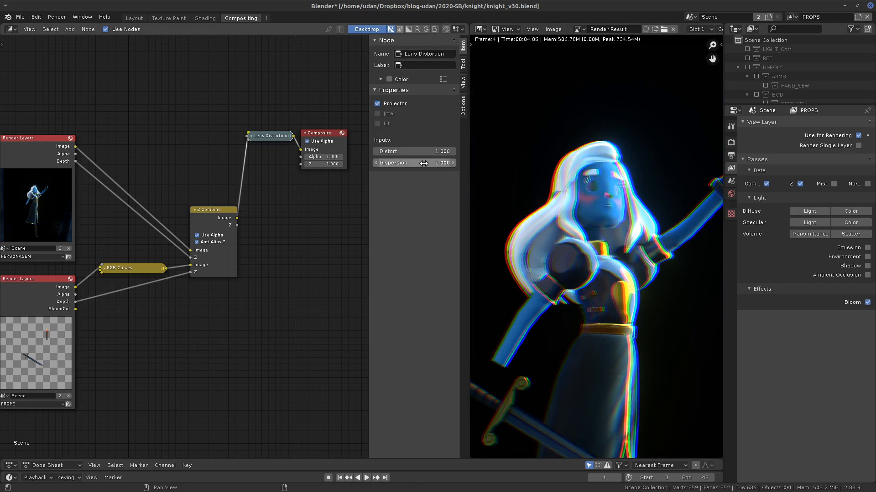
Step: Set the Lens Distortion node's Dispersion to 0.6 and Distort to -0.999
key(BackSpace)
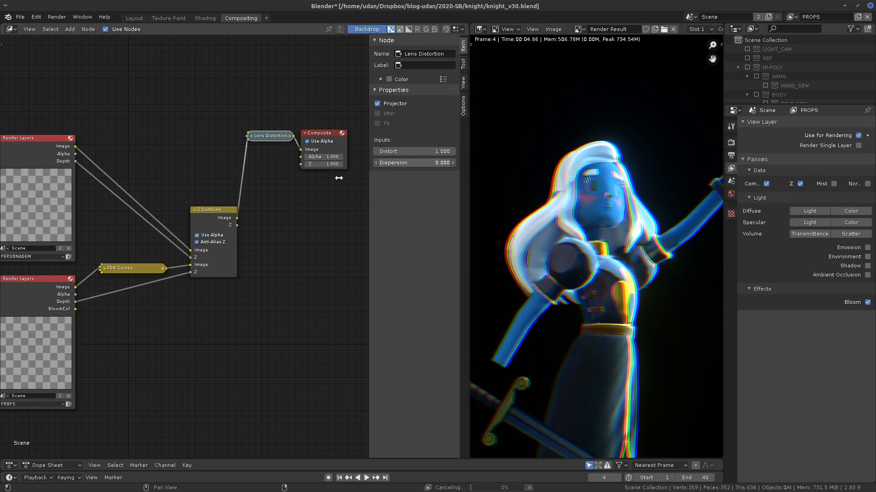
drag(423, 163, 360, 151)
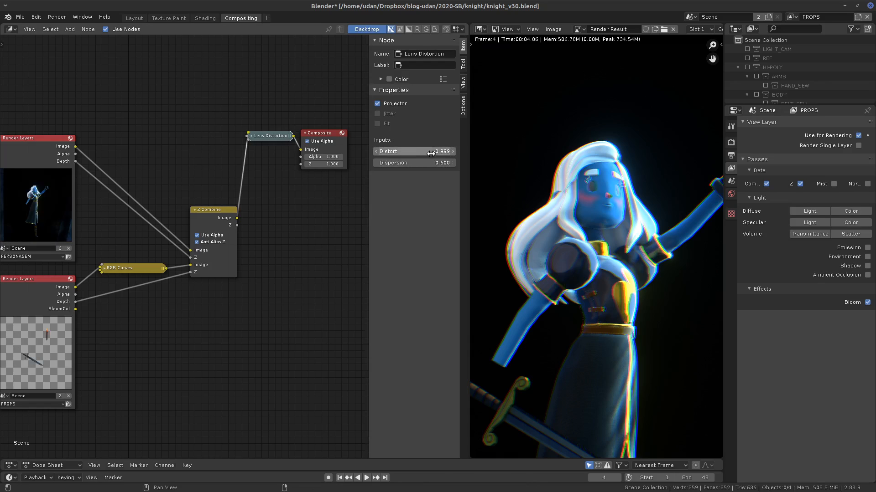
click(391, 151)
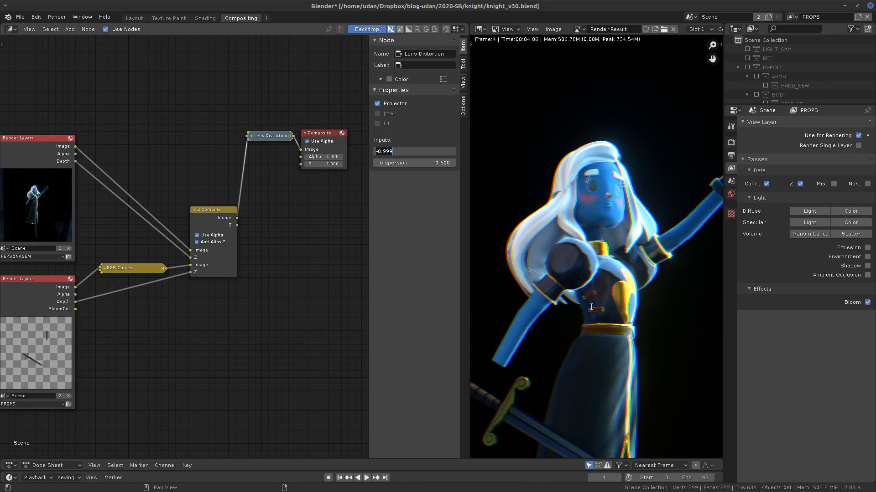
Step: Move the Composite node slightly up and the Lens Distortion node down between it and Z Combine
click(328, 133)
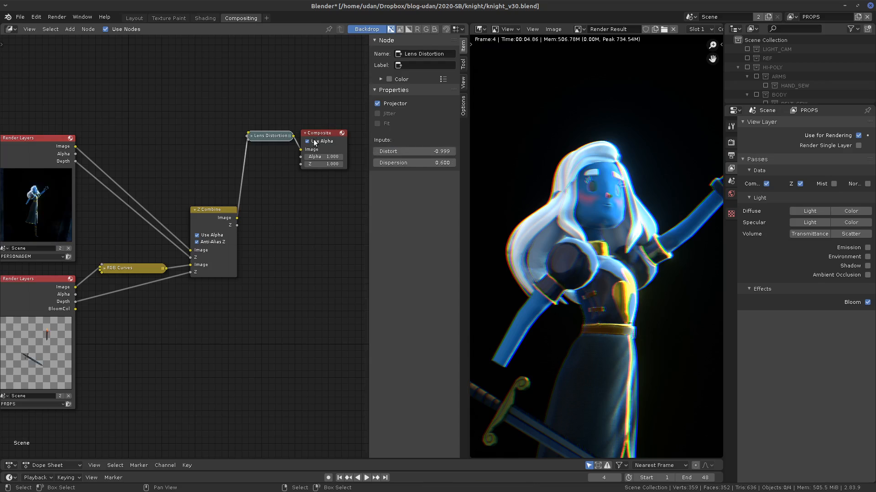
drag(319, 134, 331, 123)
drag(269, 136, 272, 162)
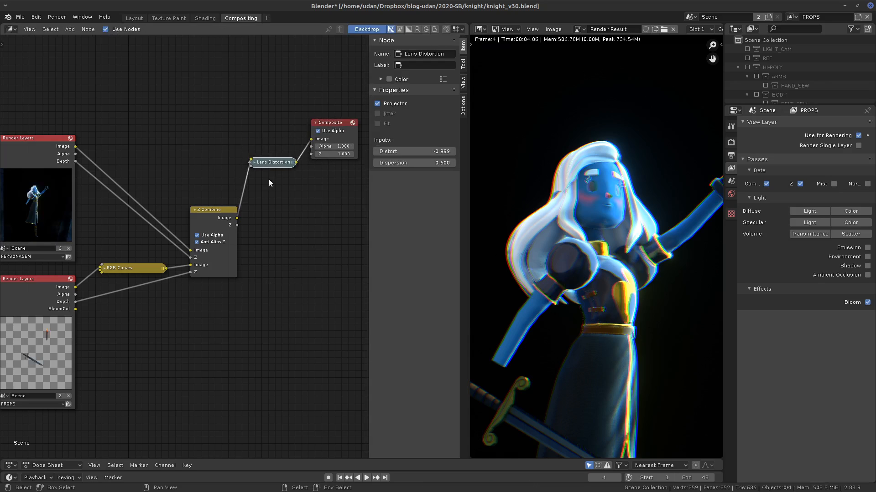
Step: Move the PROPS Render Layers node slightly down and check the full figure in the render result
scroll(280, 290, down, 2)
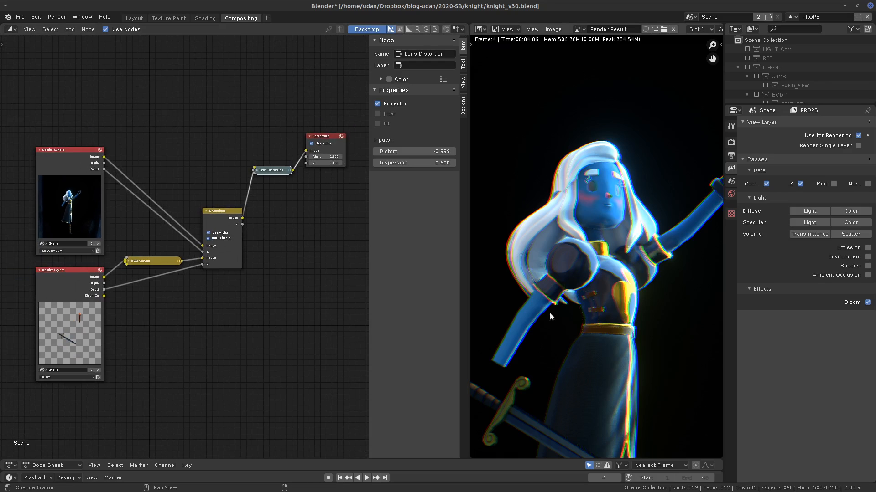
mouse_move(83, 271)
mouse_down()
mouse_move(83, 281)
mouse_move(83, 264)
mouse_up()
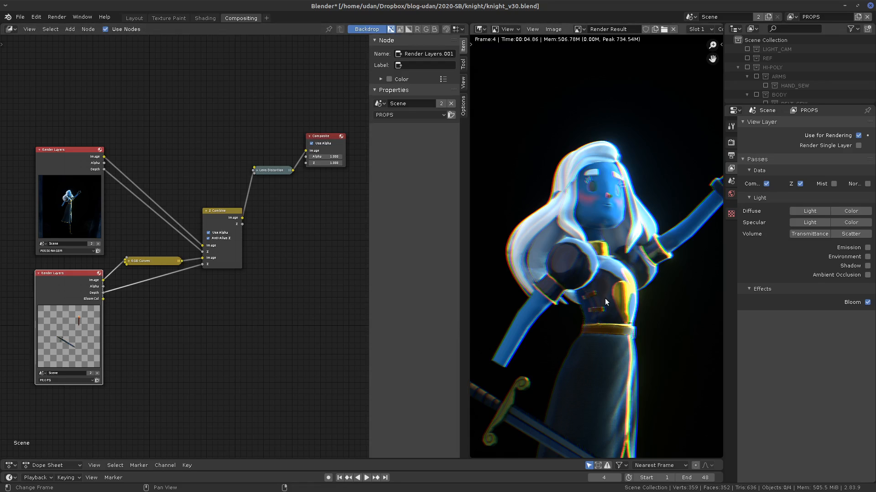
middle_drag(598, 300, 585, 281)
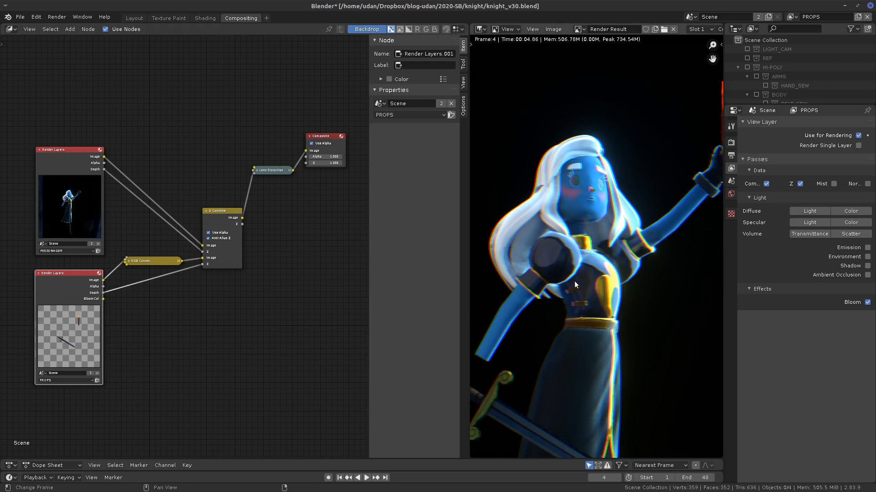
scroll(582, 283, down, 3)
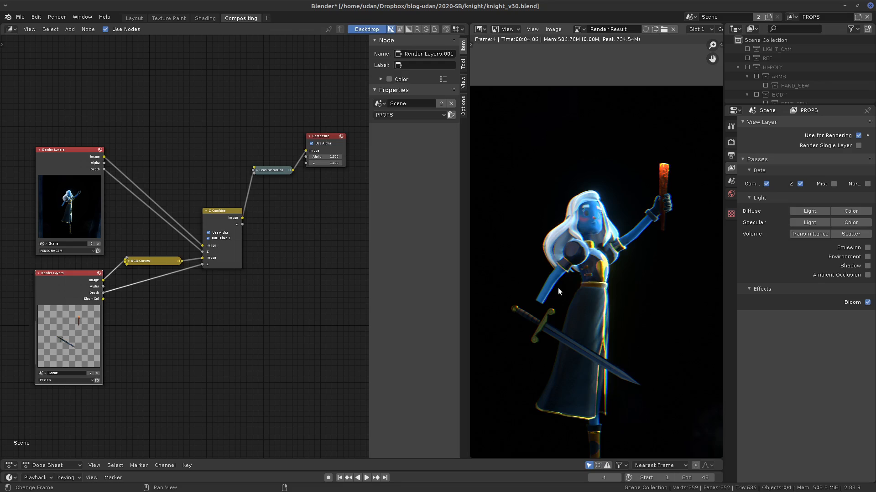
middle_drag(250, 322, 253, 306)
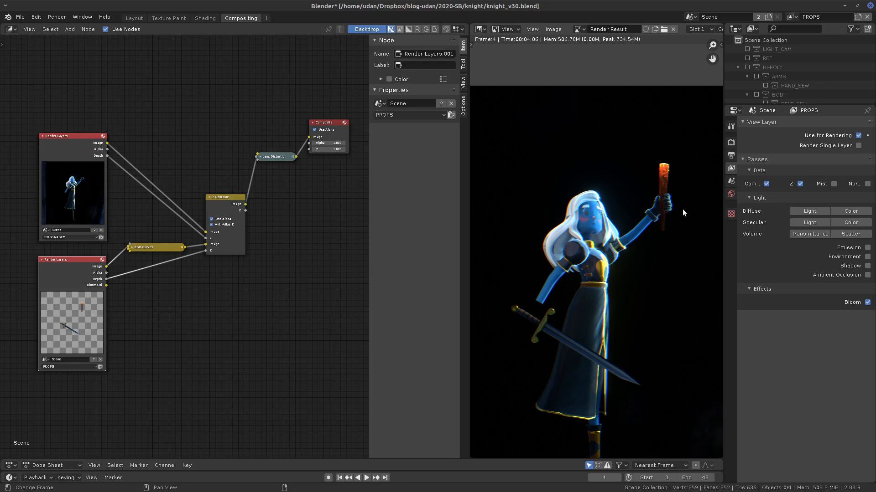
Step: Open the recent file builds.blend without saving the changes to knight_v30
click(20, 17)
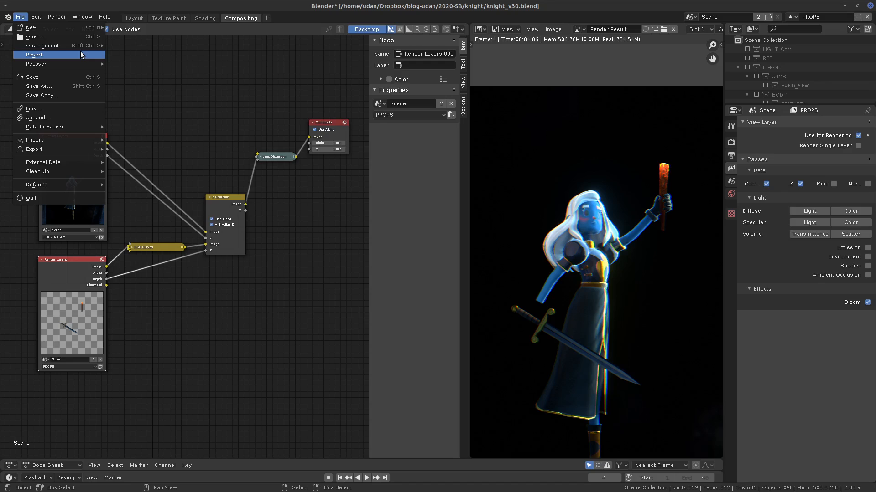
mouse_move(96, 44)
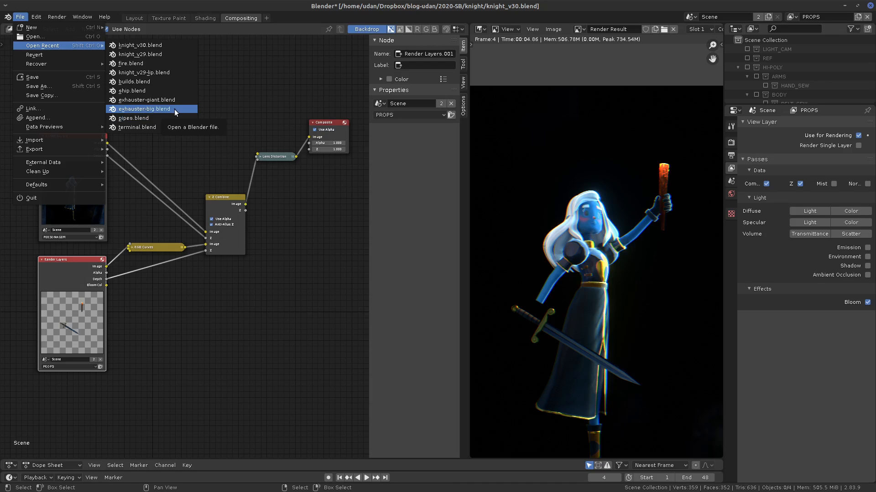
click(171, 81)
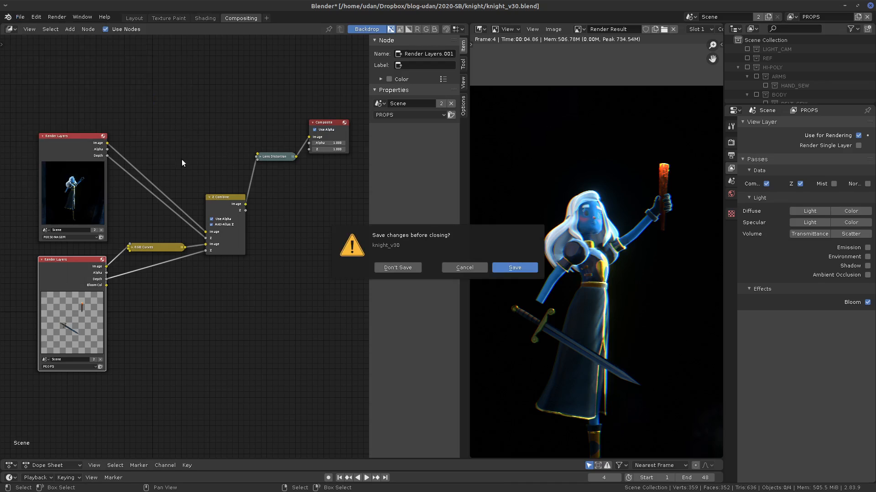
click(397, 268)
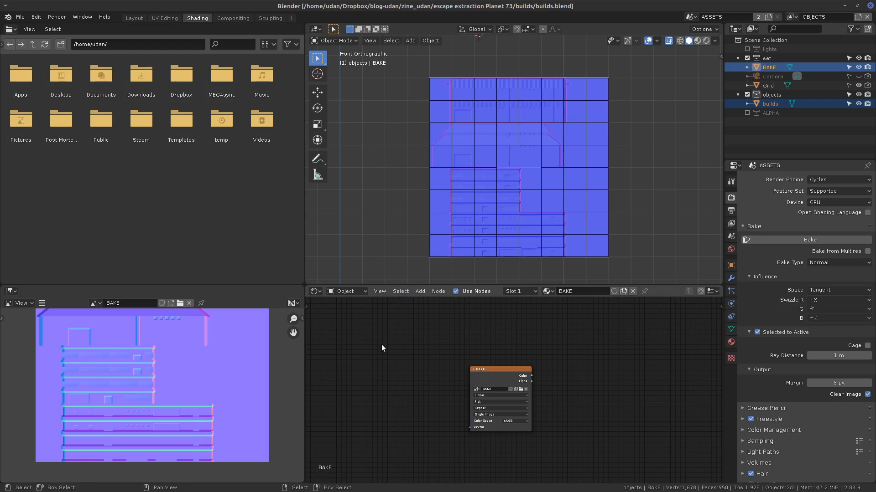
Step: Hide the BAKE object in the viewport and disable the Face Orientation overlay to view the building meshes up close
click(858, 67)
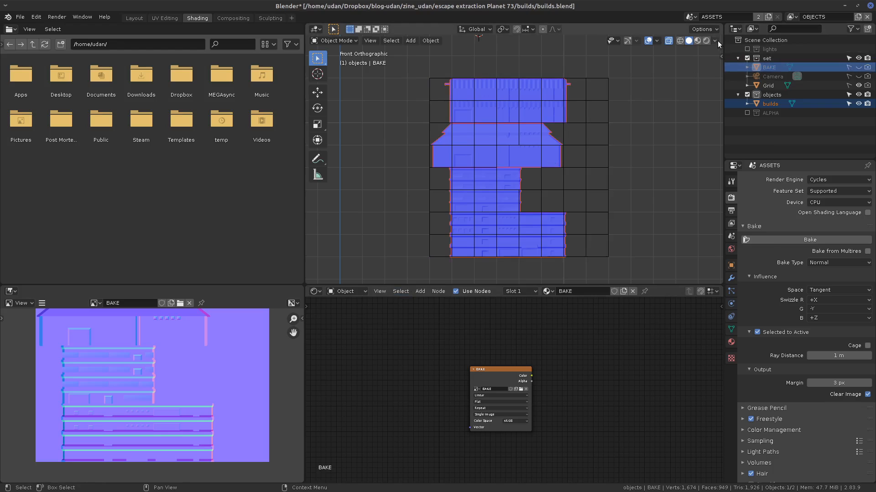
click(715, 41)
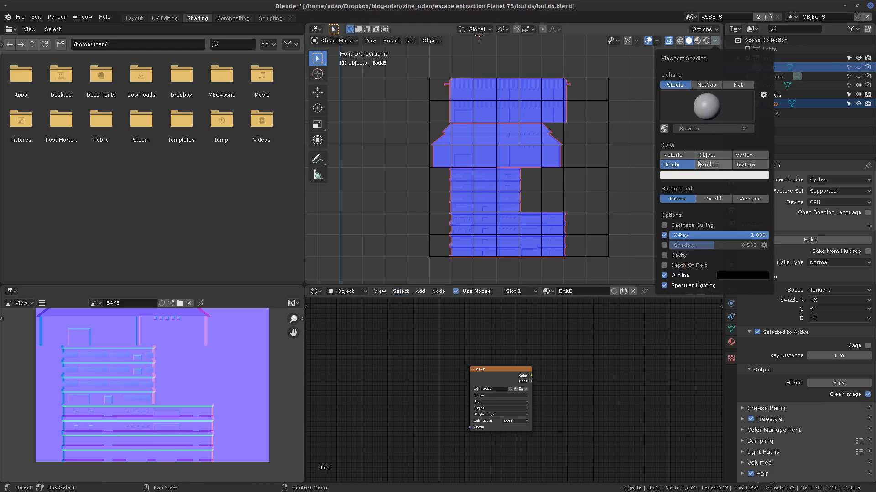
click(658, 41)
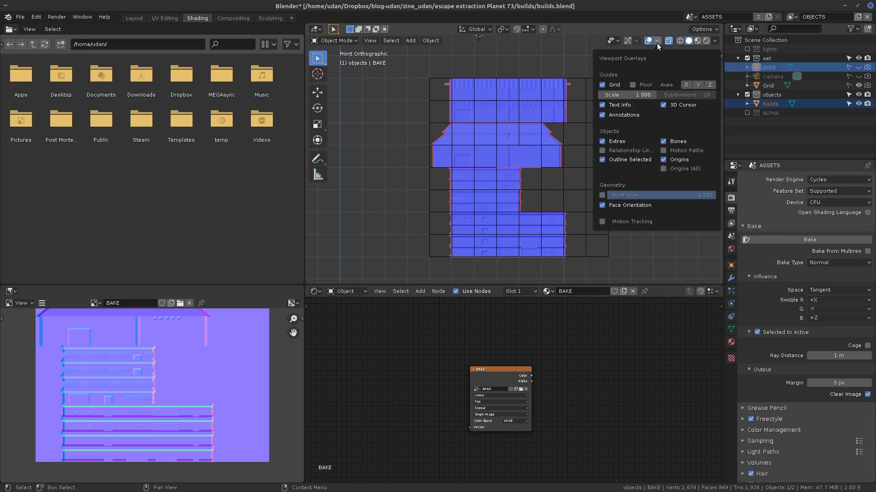
click(618, 205)
scroll(537, 180, up, 1)
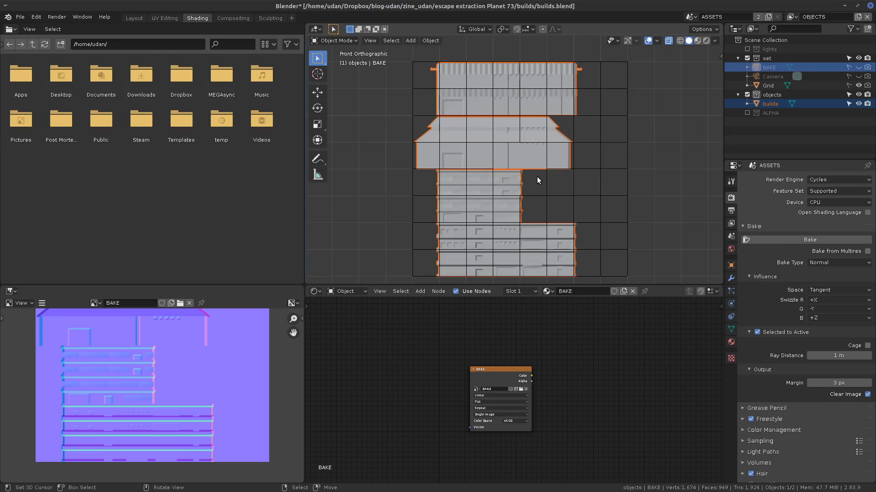
scroll(536, 177, up, 4)
middle_drag(551, 174, 546, 197)
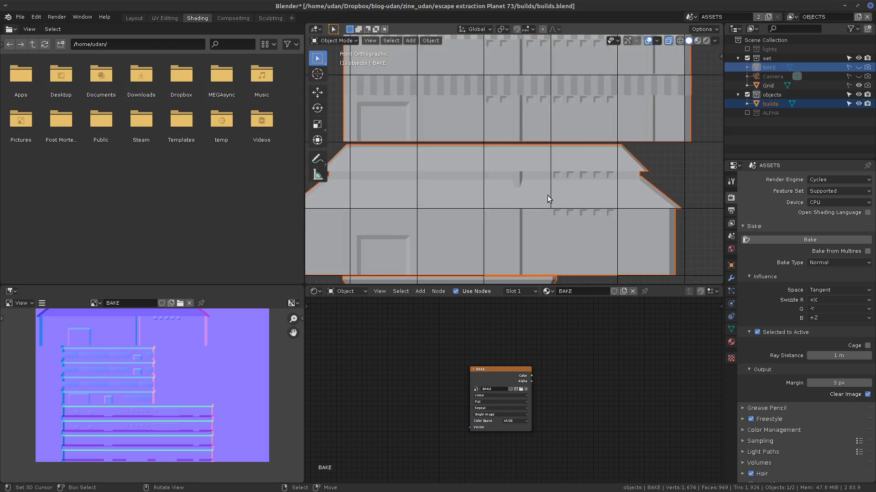
Step: Test-render the buildings with Cycles, close the result and switch the render engine to Eevee
key(F12)
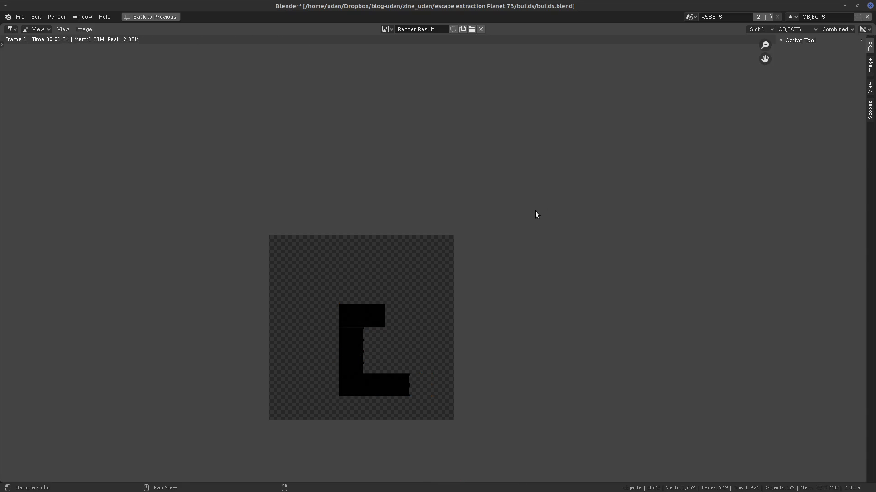
key(Escape)
click(839, 180)
click(821, 186)
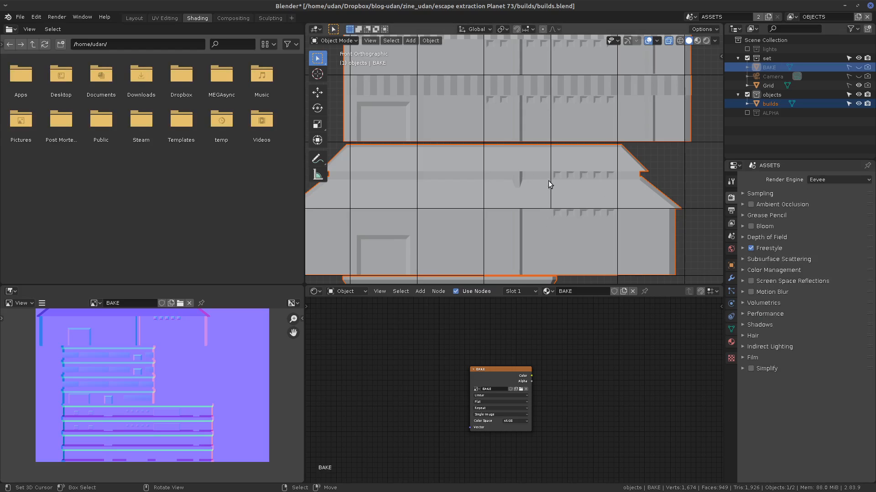
Step: Render the buildings with Eevee and examine the line drawing up close and as a whole
key(F12)
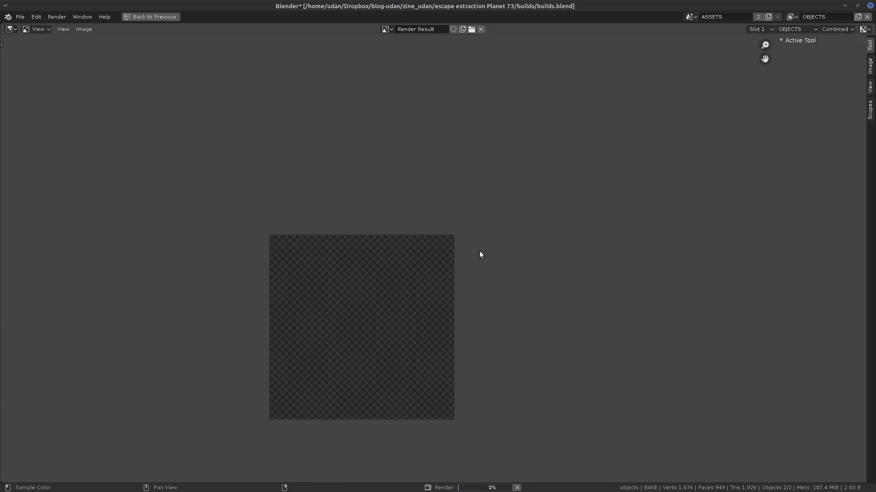
key(F12)
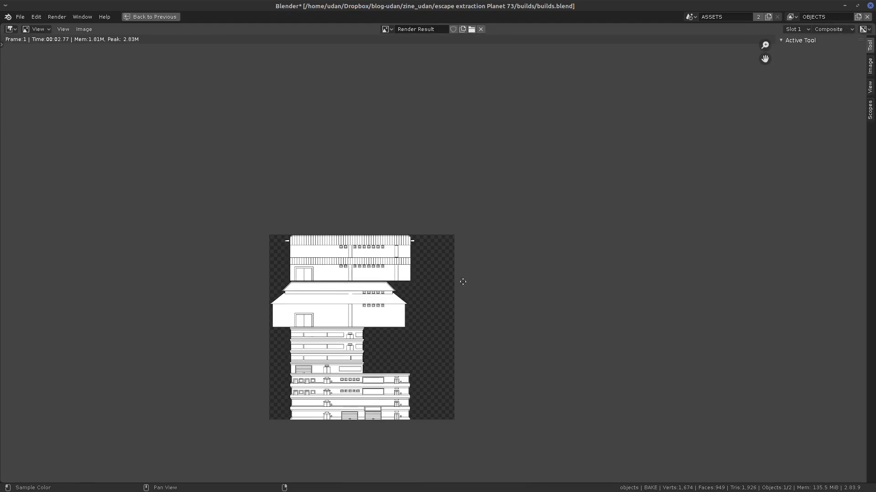
middle_drag(463, 282, 466, 210)
scroll(435, 215, up, 5)
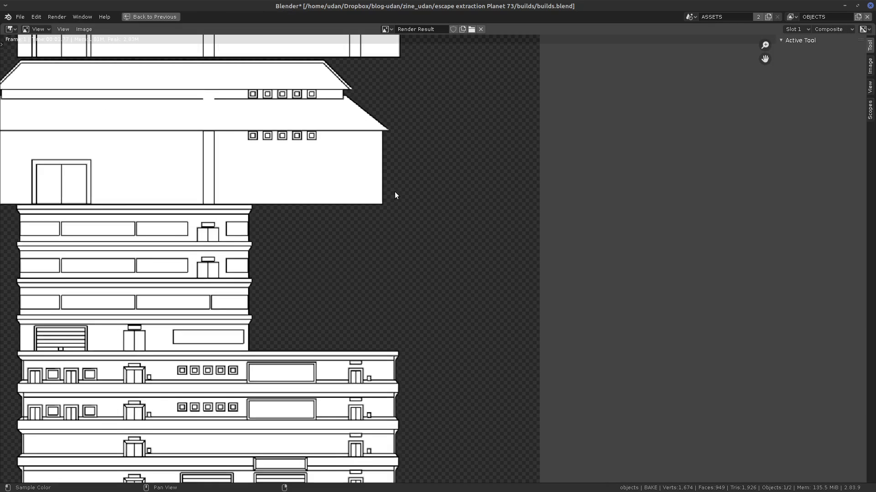
middle_drag(399, 212, 518, 326)
scroll(518, 326, up, 1)
middle_drag(464, 267, 481, 275)
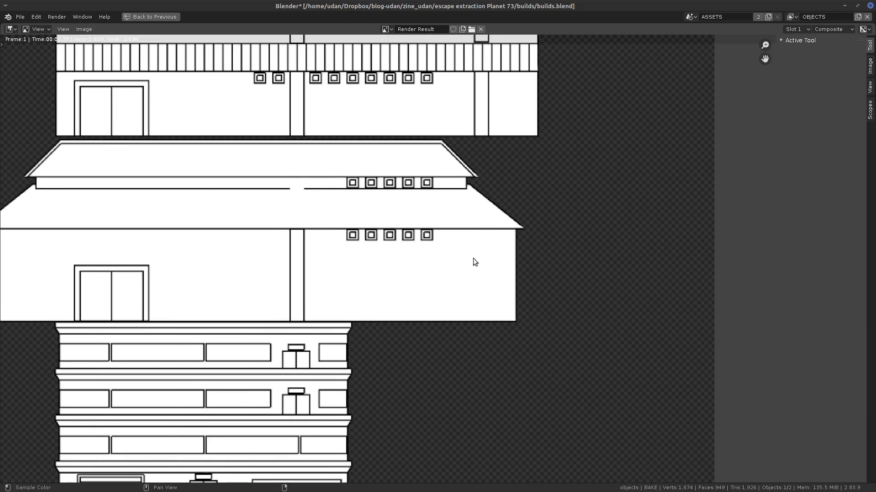
scroll(466, 273, down, 4)
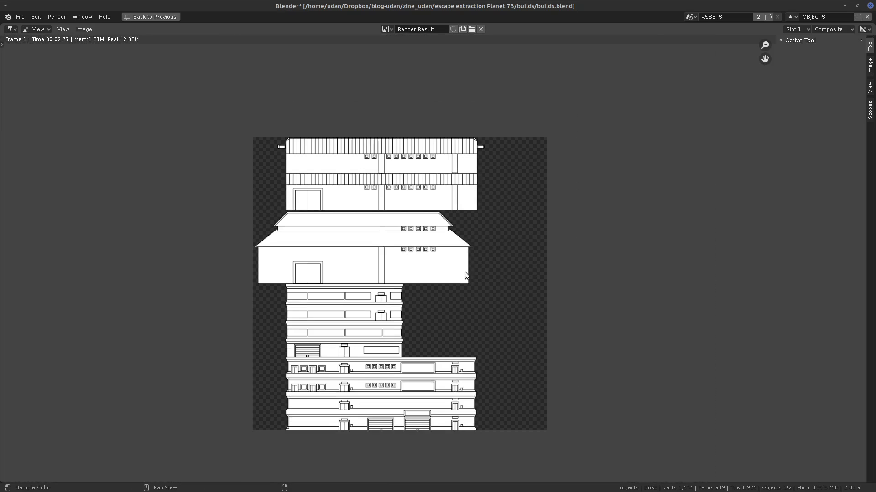
key(Escape)
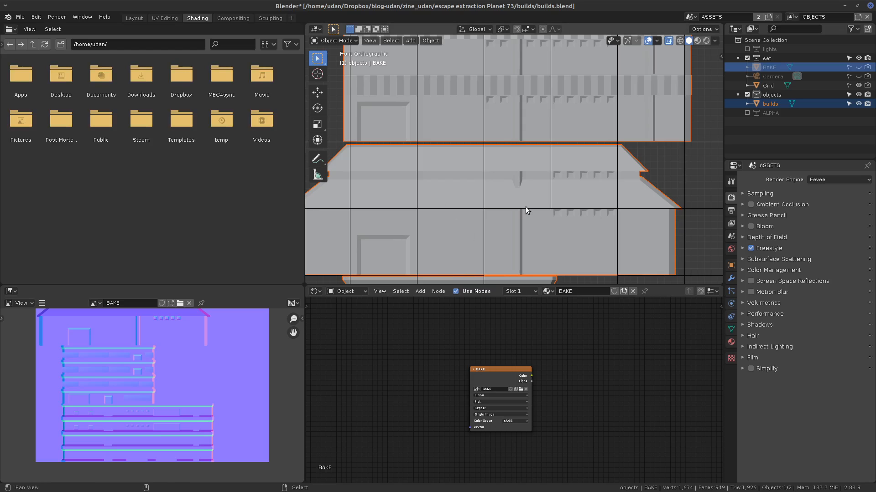
Step: Examine how the building modules line up with the grid, from the roof edges down to the empty cells beside the floors
shift+middle_drag(525, 206, 559, 198)
scroll(510, 178, up, 7)
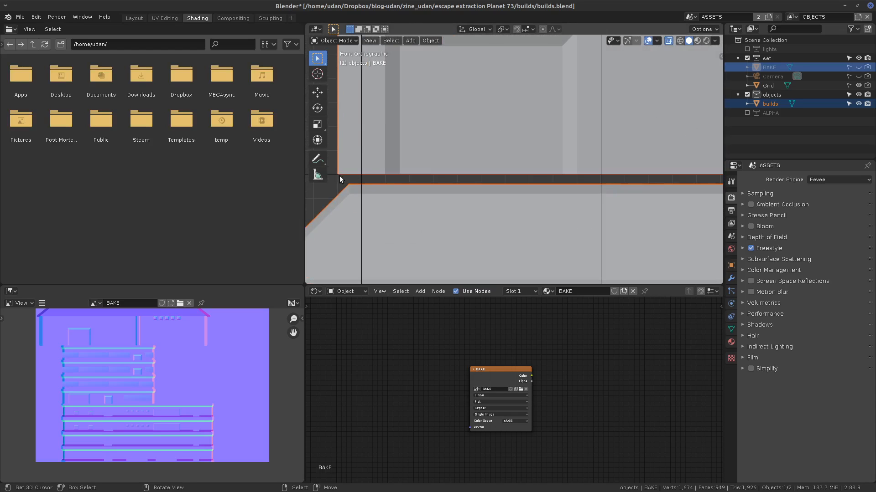
scroll(556, 171, down, 5)
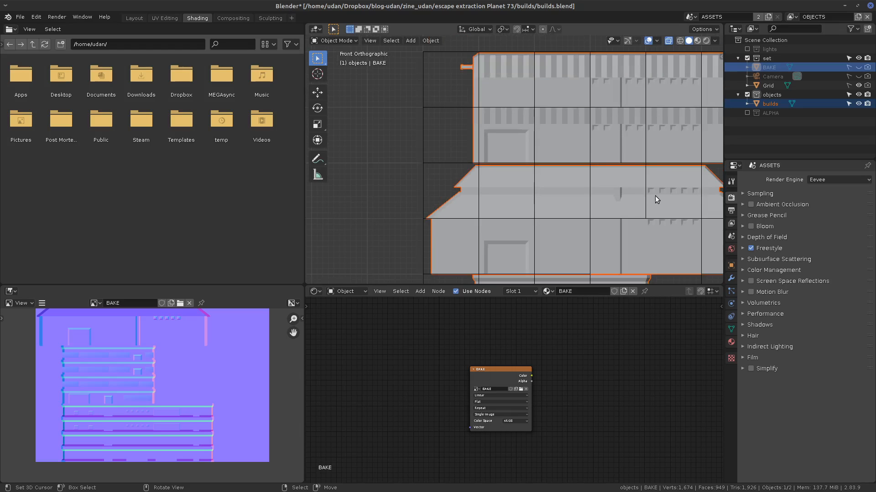
shift+middle_drag(655, 196, 571, 116)
mouse_move(588, 196)
shift+middle_down()
mouse_move(610, 198)
mouse_move(623, 173)
shift+middle_up()
shift+middle_drag(627, 129, 612, 269)
shift+middle_drag(595, 178, 614, 240)
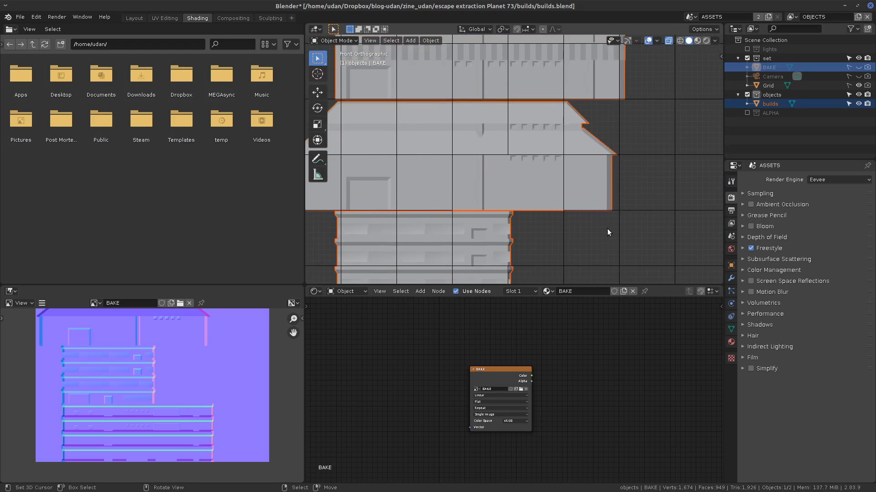
scroll(593, 230, up, 3)
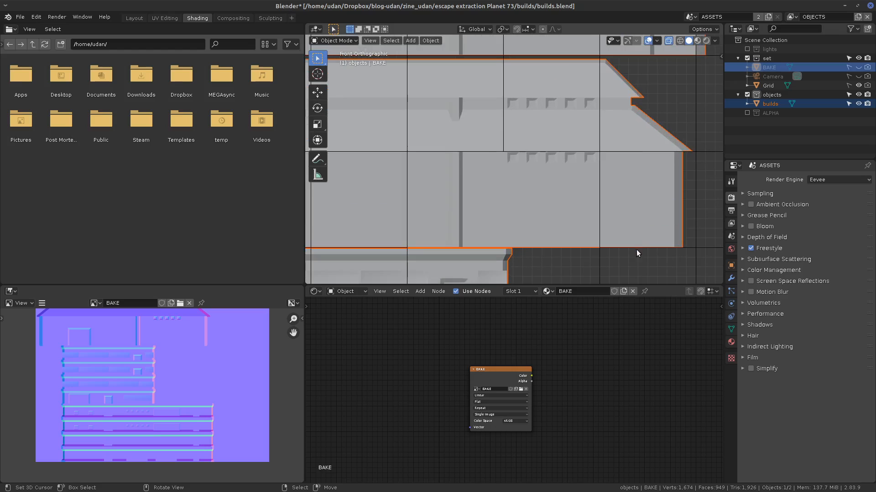
shift+middle_drag(622, 232, 552, 156)
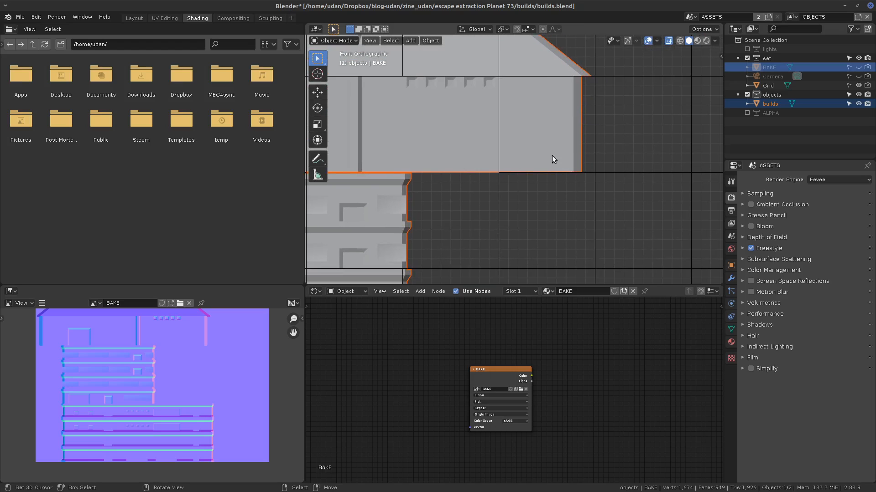
mouse_move(490, 191)
mouse_down()
mouse_move(589, 164)
mouse_move(539, 157)
mouse_up()
drag(531, 229, 528, 235)
mouse_move(533, 203)
mouse_down()
mouse_move(547, 233)
mouse_move(573, 211)
mouse_move(512, 207)
mouse_move(592, 189)
mouse_move(525, 249)
mouse_up()
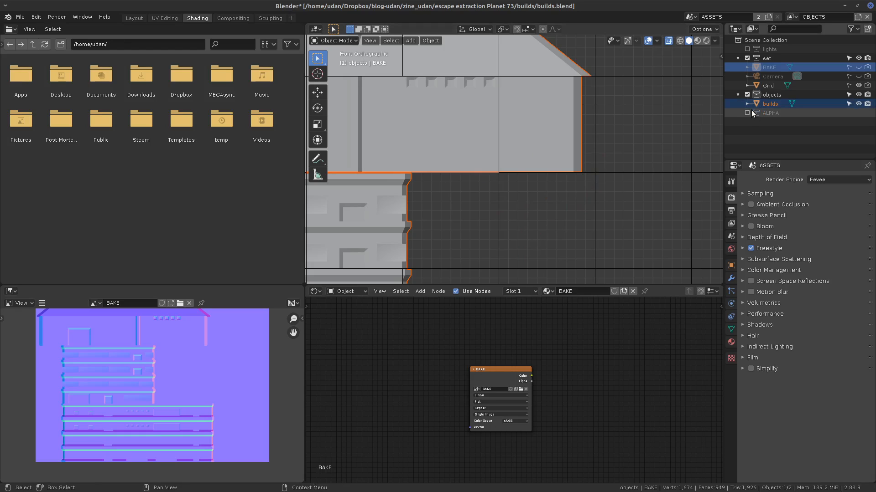
Step: Switch to the ALPHA view layer and select the ALPHA collection
click(795, 17)
click(783, 29)
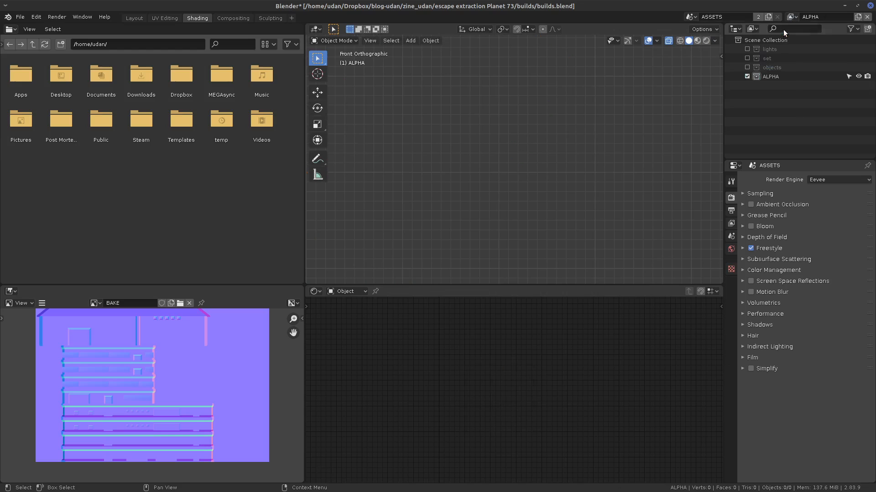
click(770, 77)
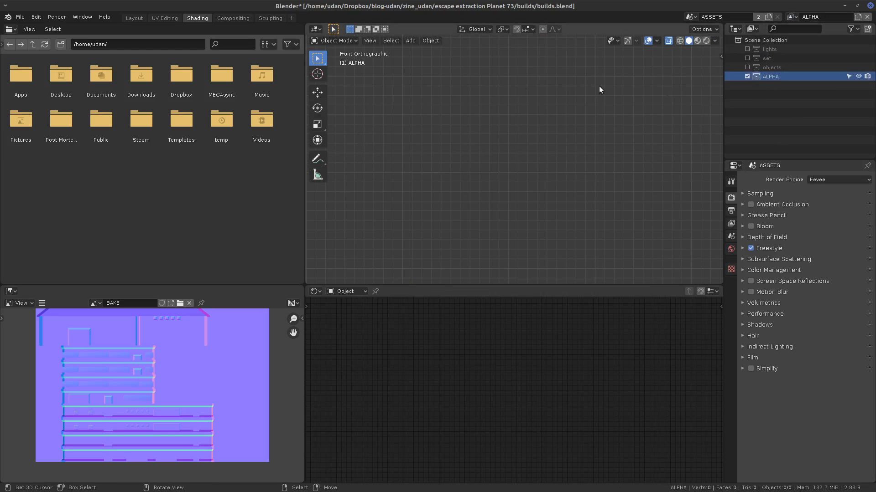
Step: Open beams.blend from the beams folder without saving the changes to builds
click(21, 18)
click(36, 38)
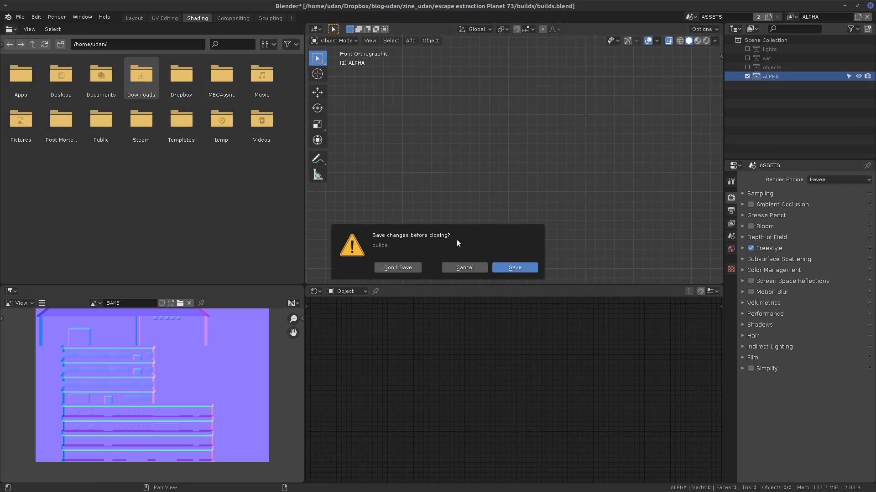
click(409, 270)
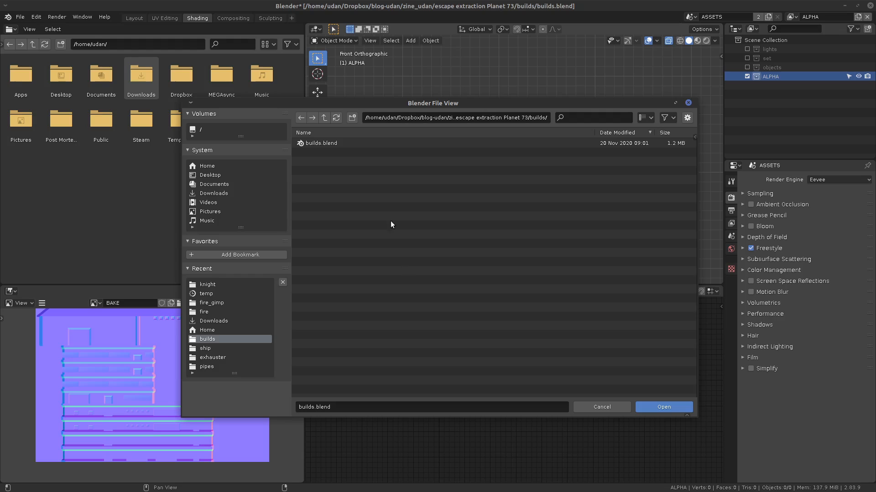
click(324, 118)
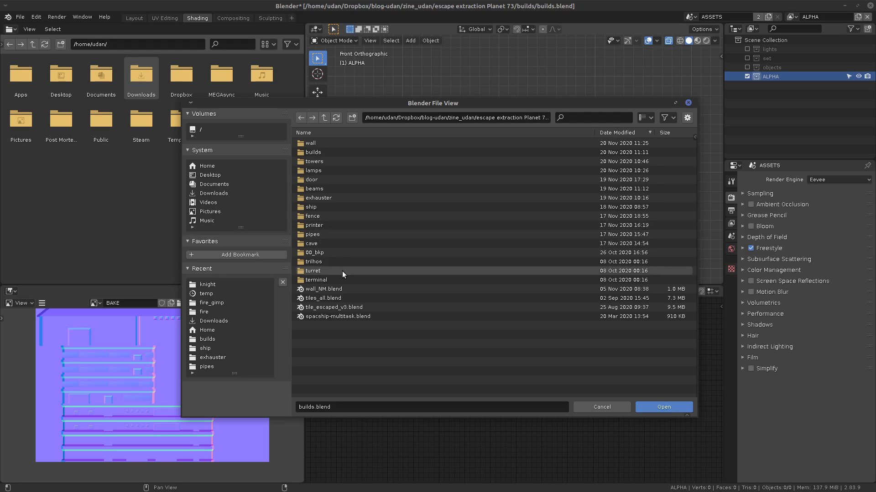
double_click(343, 188)
click(329, 143)
click(674, 407)
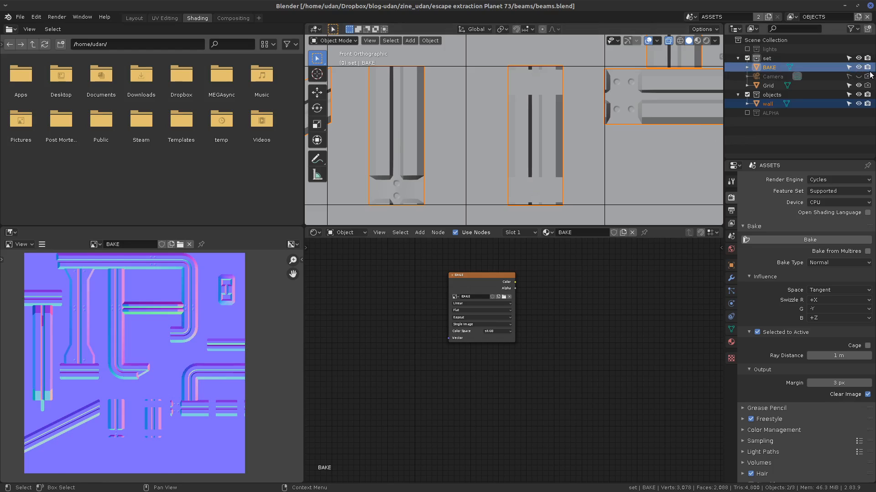
Step: Switch the render engine of the beams scene from Cycles to Eevee
click(828, 178)
click(828, 190)
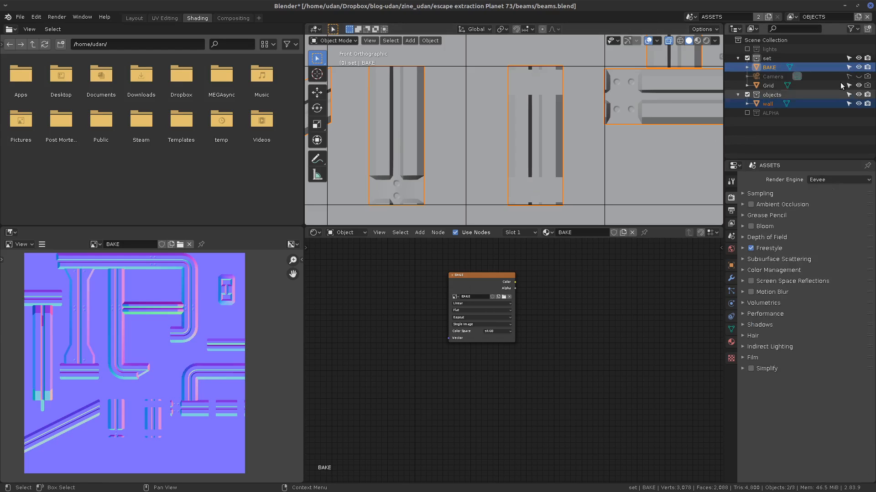
Step: Hide the BAKE object in the set collection and inspect the upper edge of the short vertical beam
click(858, 67)
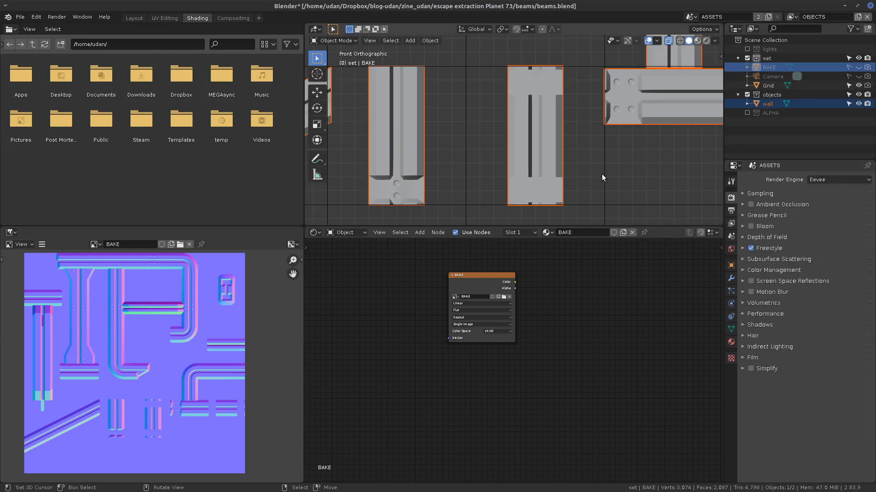
middle_drag(601, 174, 559, 149)
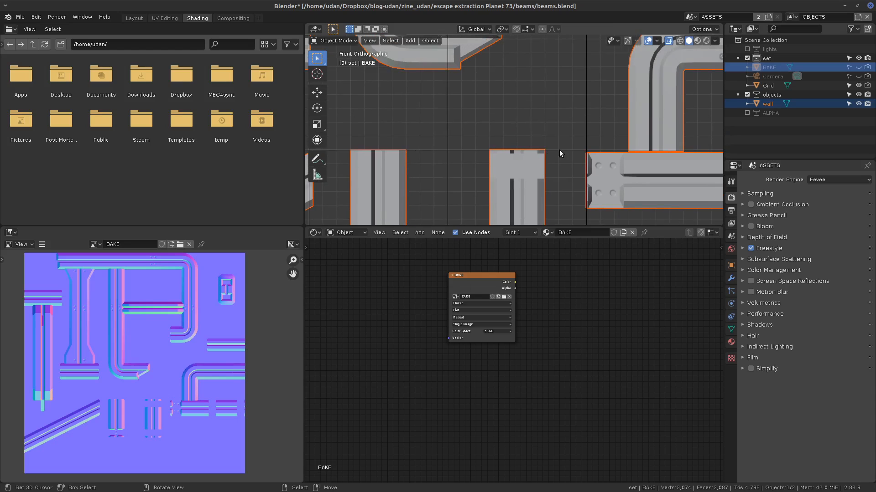
scroll(559, 149, up, 4)
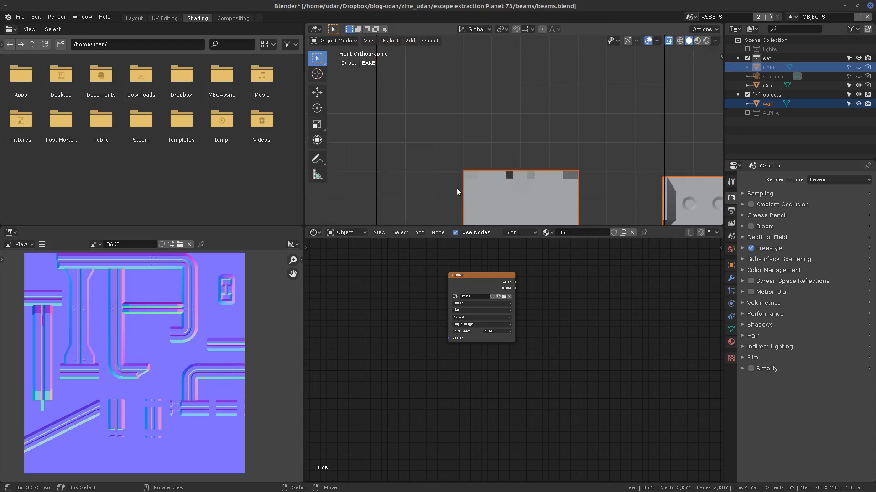
drag(472, 171, 606, 173)
mouse_move(443, 176)
right_down()
mouse_move(603, 173)
mouse_move(582, 176)
right_up()
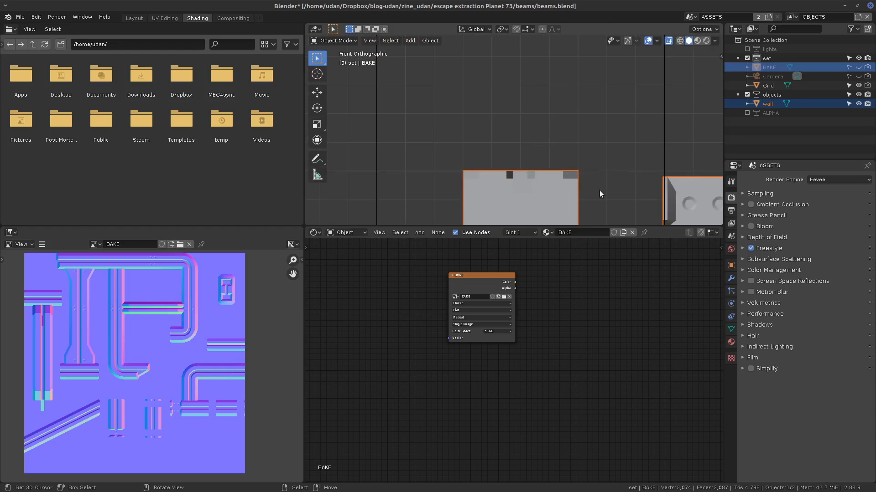
Step: Include the ALPHA collection in the OBJECTS view layer, inspect the Alpha strips around the beam ends, and exclude it again
click(747, 113)
scroll(593, 184, down, 5)
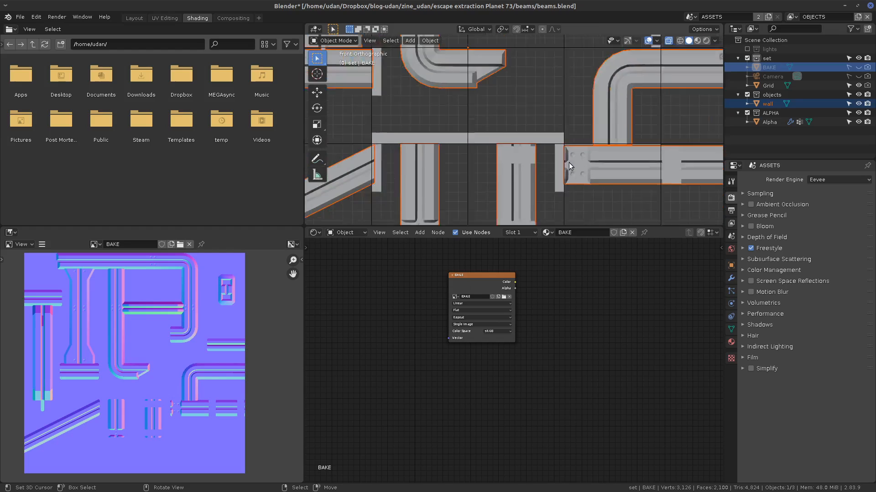
click(569, 163)
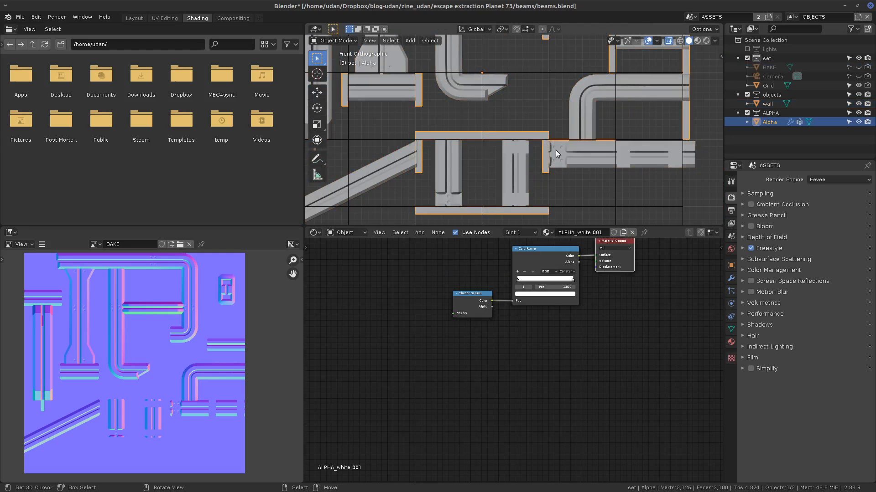
shift+middle_drag(600, 174, 609, 130)
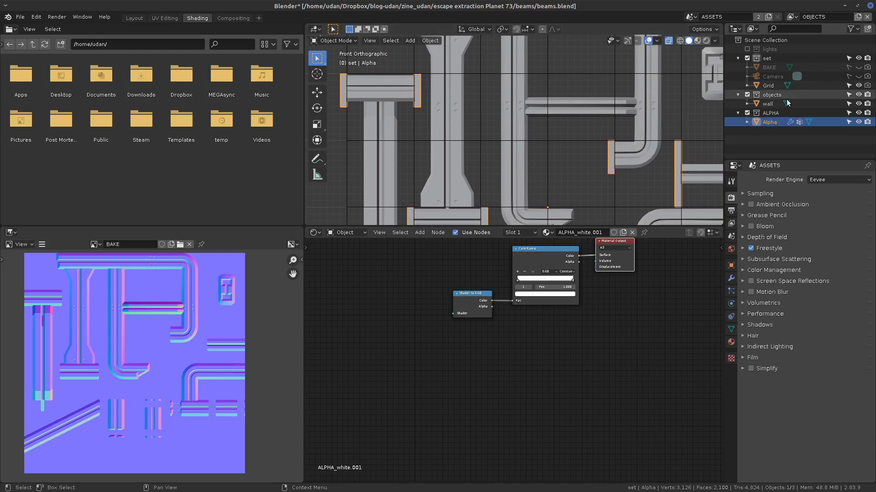
click(747, 113)
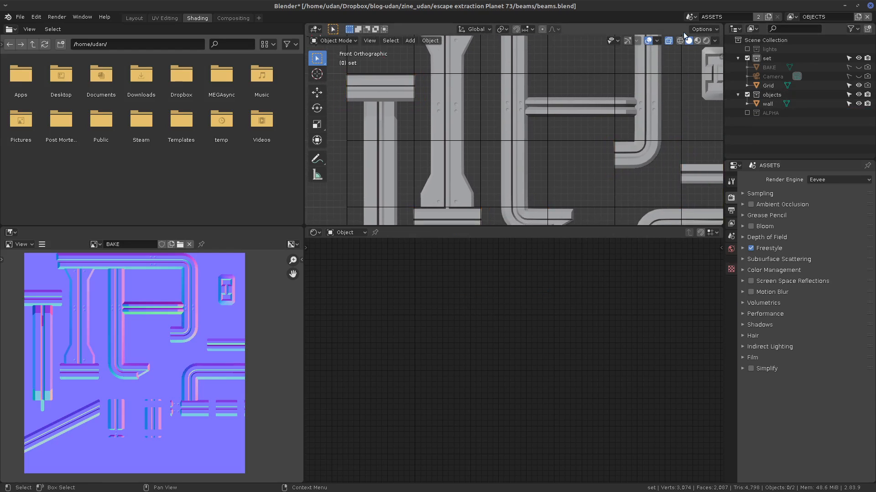
Step: Switch to the ALPHA view layer and look over its masking strips
click(791, 17)
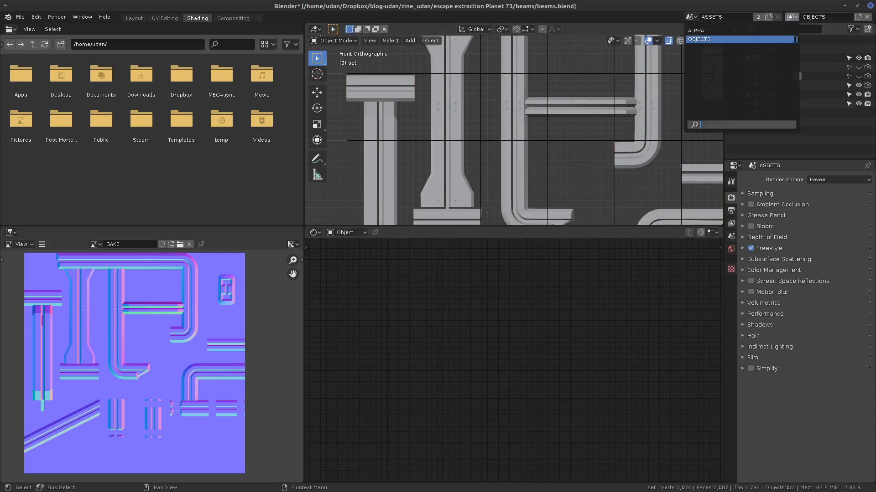
click(792, 30)
scroll(554, 178, down, 7)
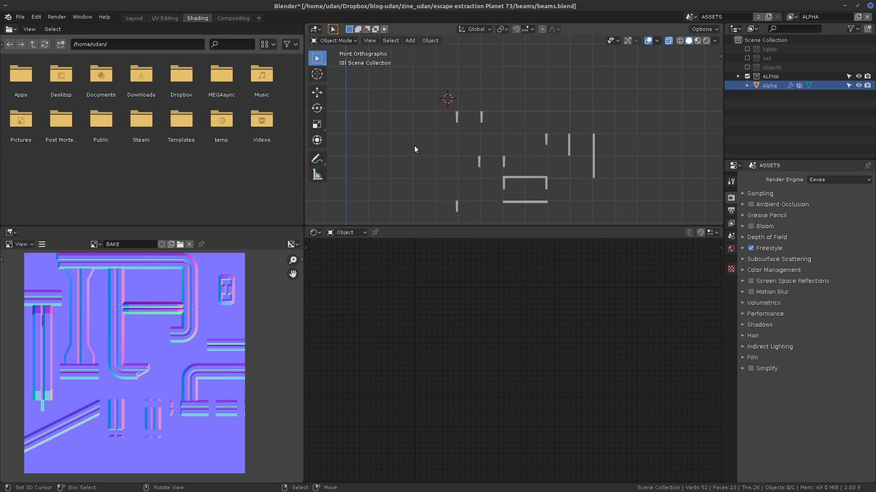
scroll(570, 160, up, 4)
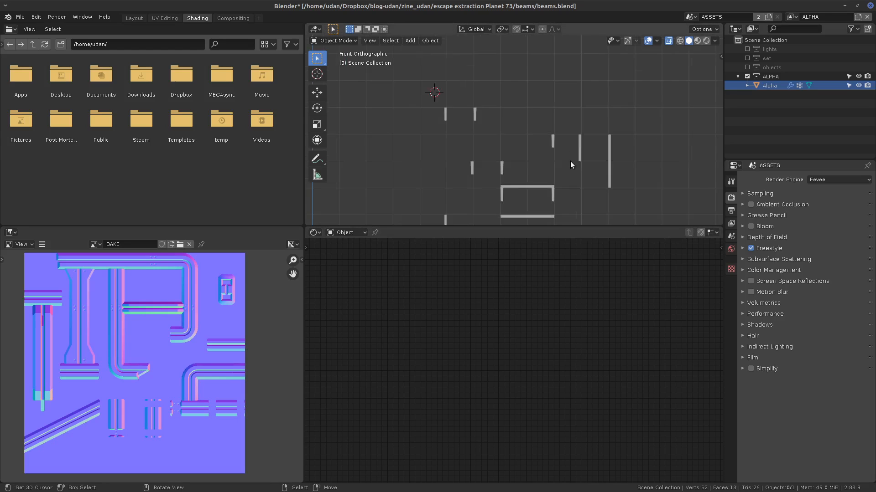
Step: Swap the ALPHA collection for the objects collection in this view layer, and switch back to ALPHA only
click(747, 76)
click(747, 67)
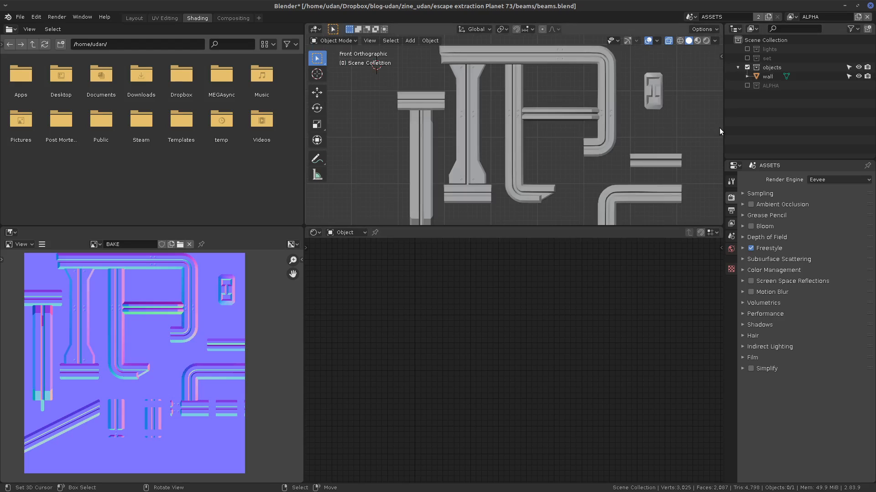
click(747, 68)
click(747, 76)
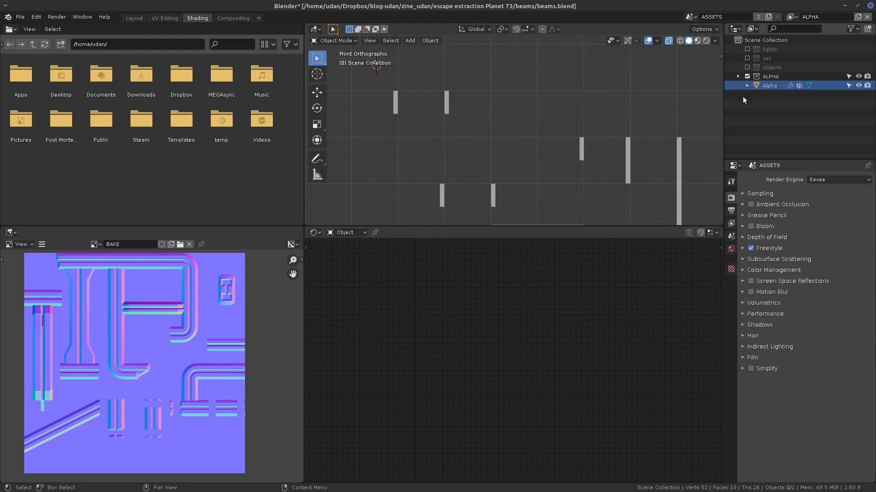
Step: Open the compositing node setup, reposition the ALPHA Render Layers and Invert nodes, and move the first Viewer above the OBJECTS Render Layers node
click(231, 18)
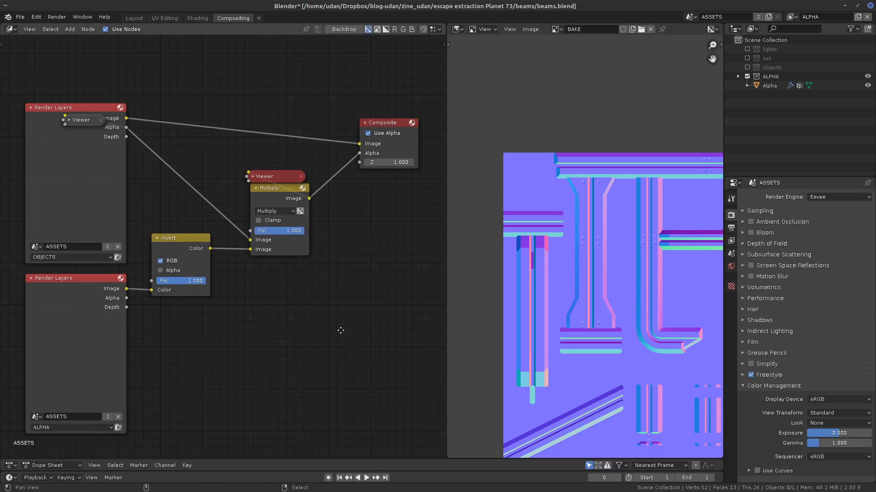
middle_drag(355, 316, 356, 314)
drag(101, 286, 98, 275)
drag(186, 229, 191, 233)
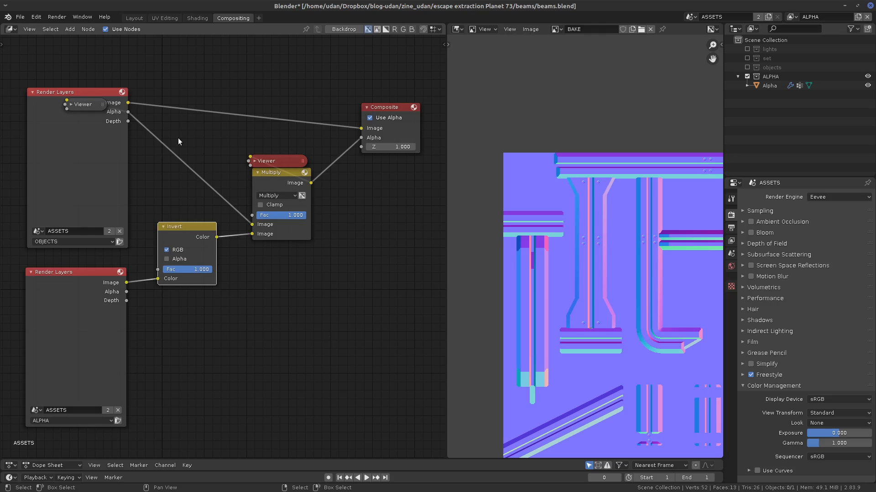
drag(98, 105, 101, 88)
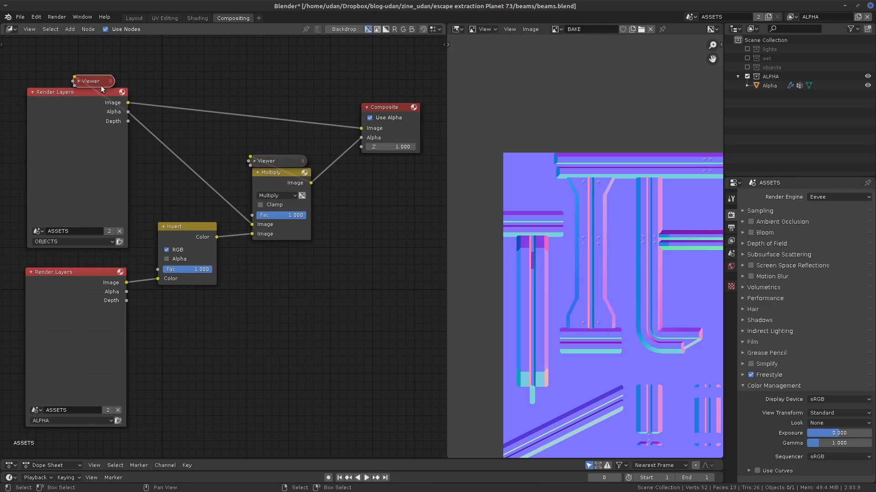
Step: Activate the Viewer at the Multiply node, show the Viewer Node image, and render the scene to inspect the beams
click(280, 161)
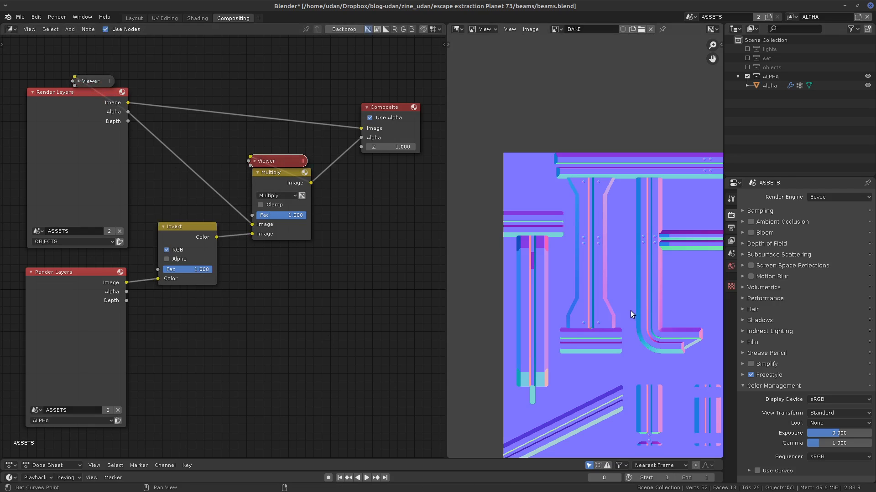
middle_drag(629, 256, 593, 223)
click(556, 29)
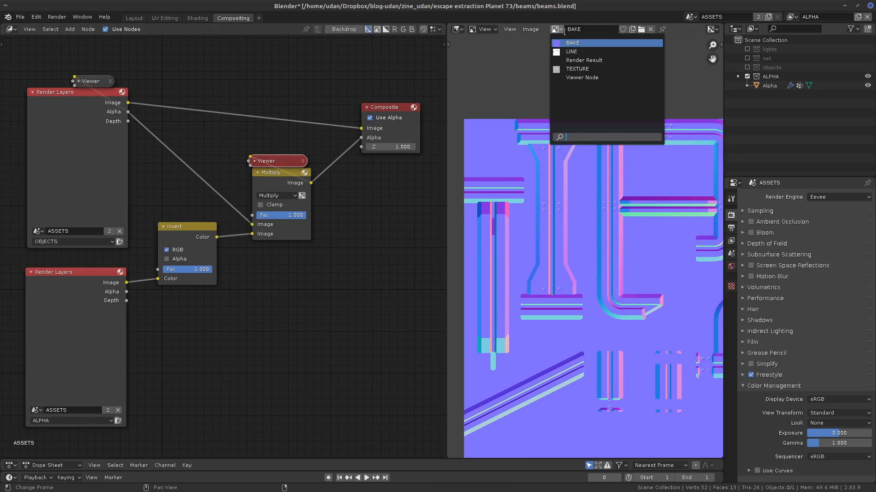
click(592, 77)
key(F12)
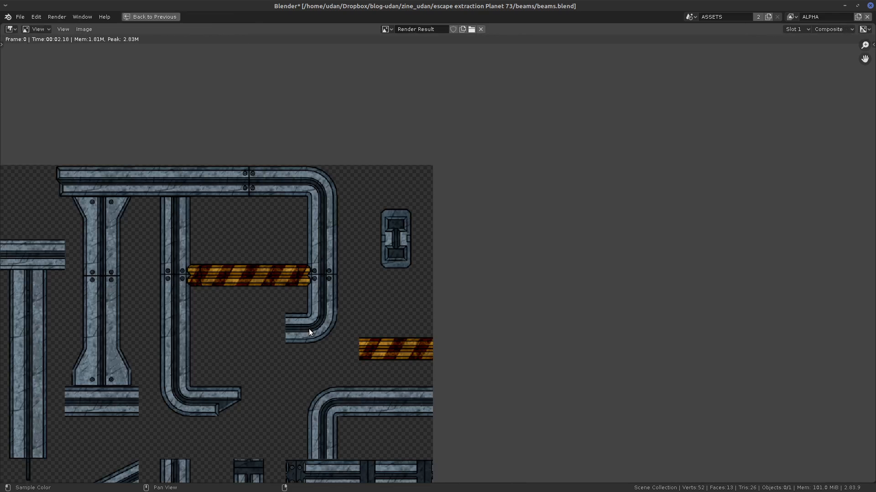
middle_drag(308, 329, 425, 206)
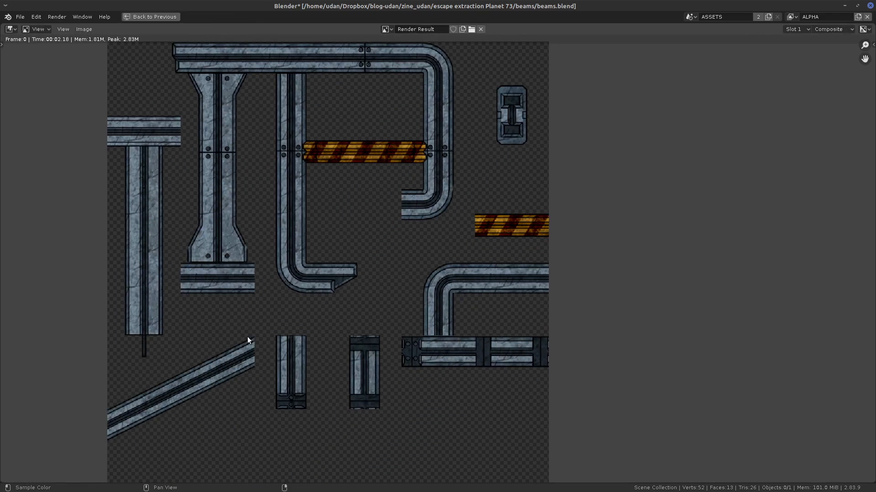
key(Escape)
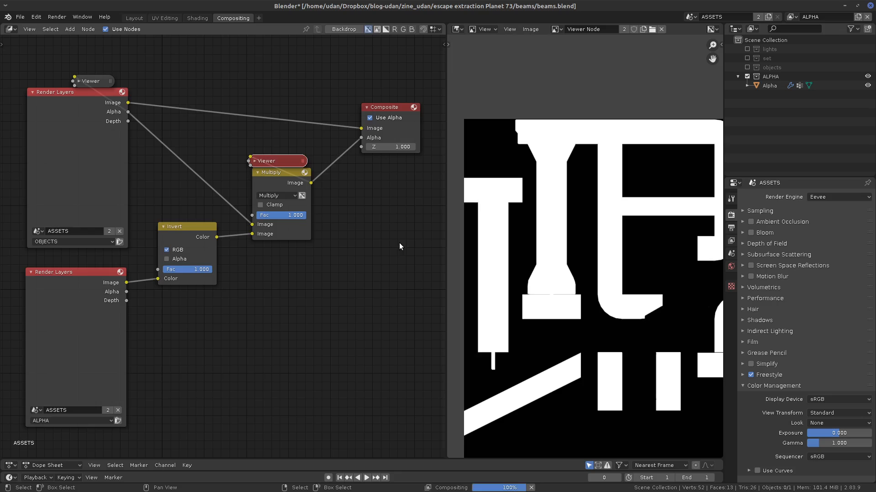
Step: Compare the OBJECTS alpha with the multiplied alpha mask by switching between their two Viewer nodes
middle_drag(280, 321, 264, 325)
middle_drag(602, 270, 568, 262)
middle_drag(590, 157, 615, 154)
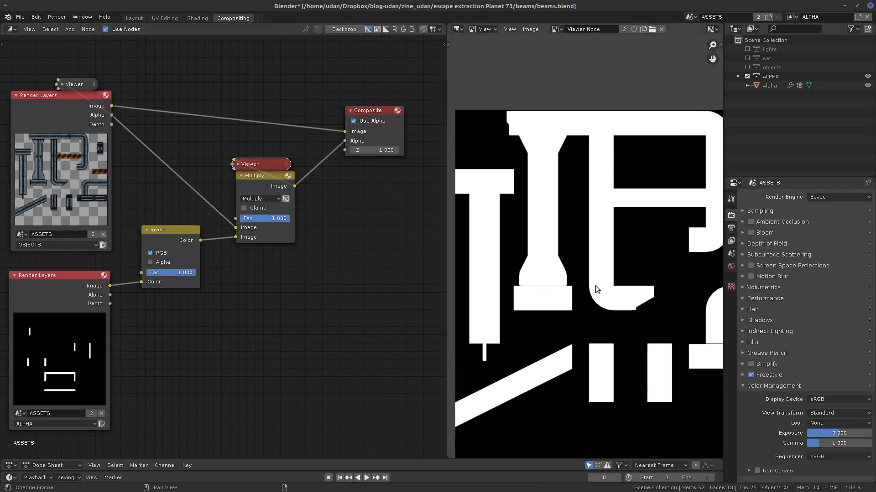
click(75, 88)
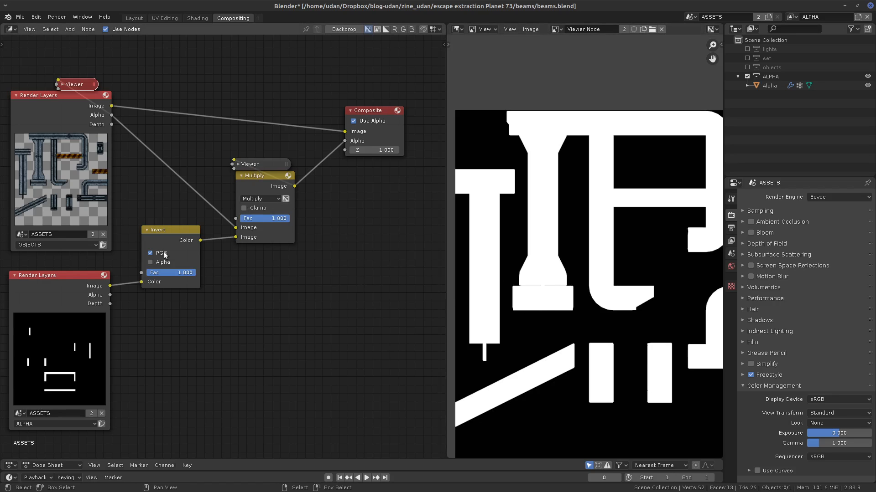
click(256, 164)
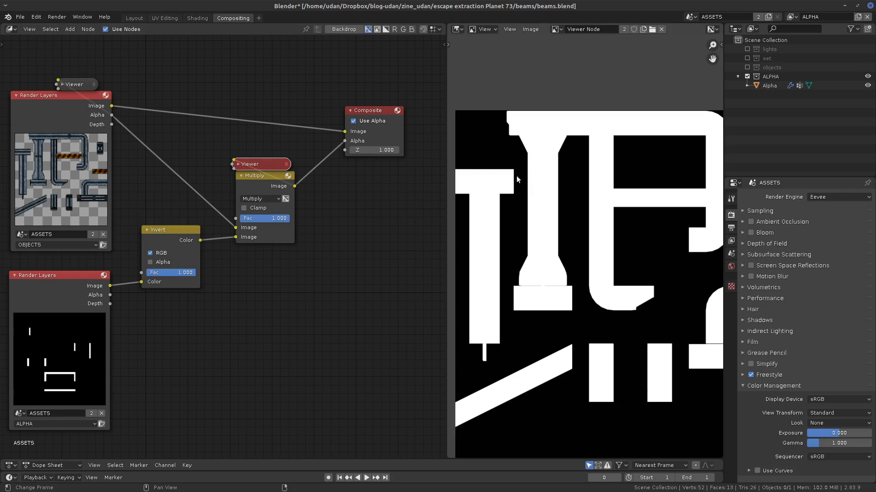
click(359, 115)
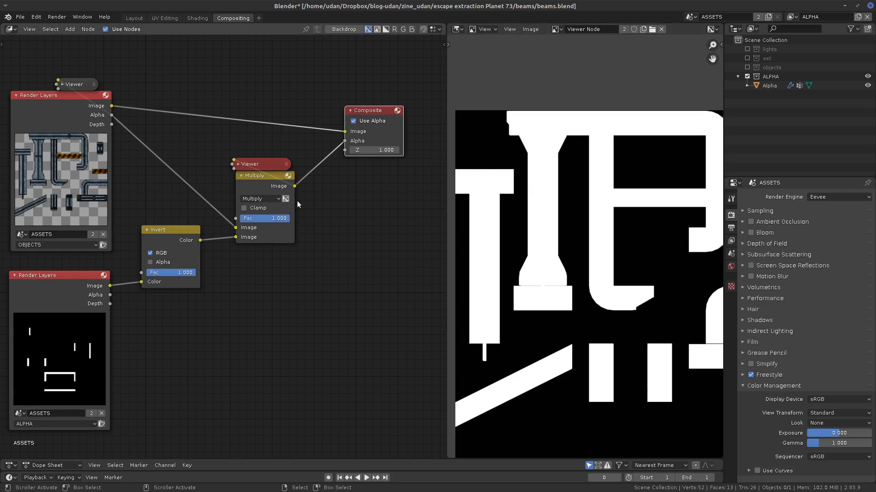
click(265, 167)
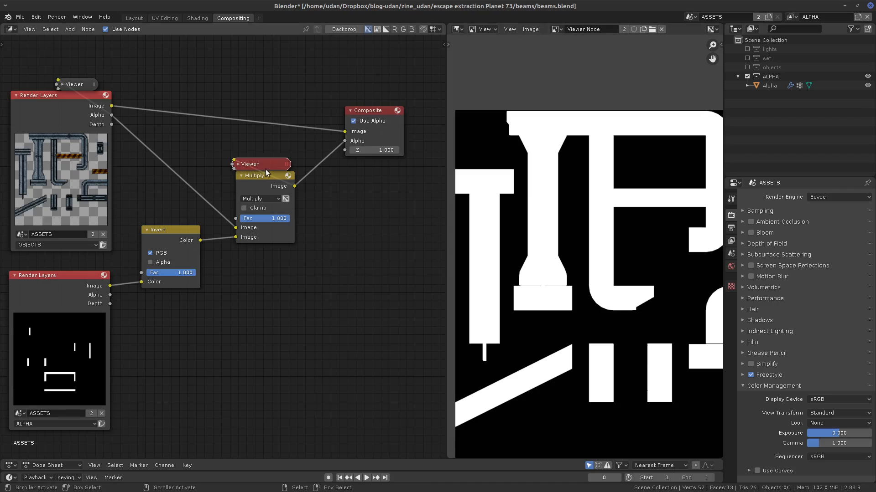
Step: Duplicate the Multiply Viewer and connect the copy to the Image output of the OBJECTS Render Layers node
key(shift+d)
click(379, 86)
drag(345, 132, 380, 116)
drag(374, 81, 187, 87)
drag(113, 106, 168, 82)
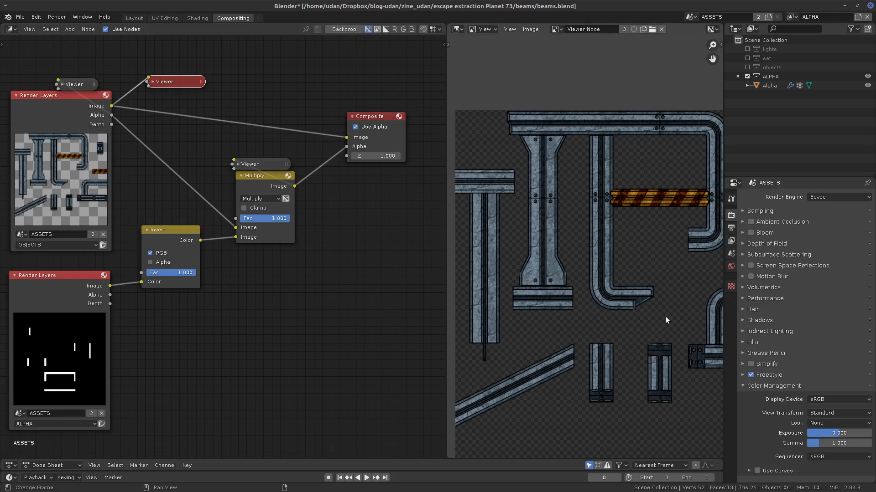
Step: Circle the upper end of the short vertical beam in the viewer image with a freehand annotation
middle_drag(666, 316, 564, 315)
scroll(535, 351, up, 2)
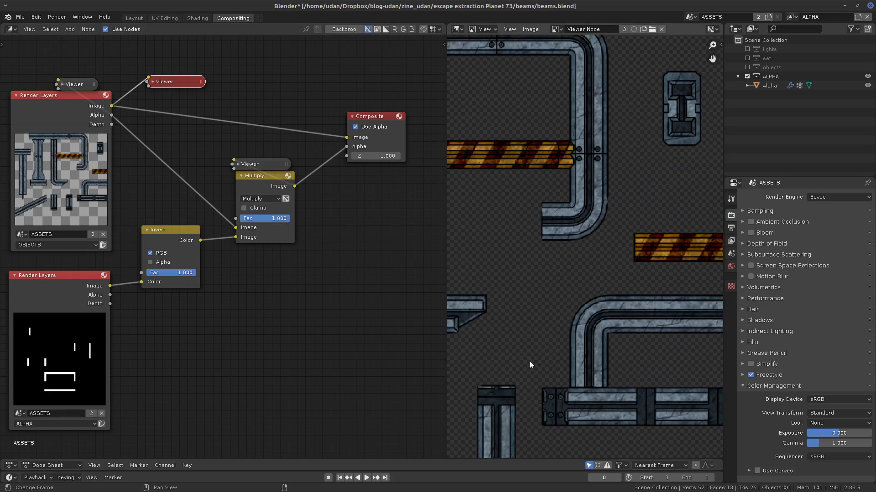
middle_drag(527, 358, 604, 327)
scroll(606, 329, up, 2)
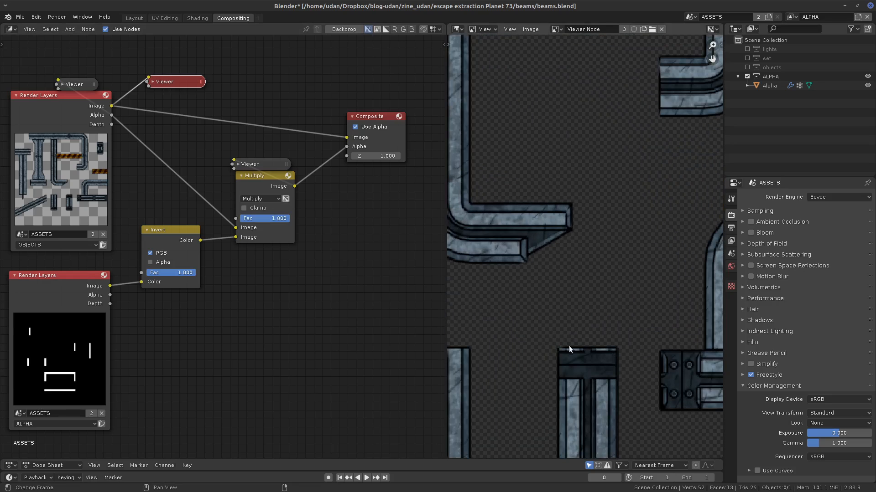
middle_drag(581, 360, 663, 313)
middle_drag(533, 322, 581, 323)
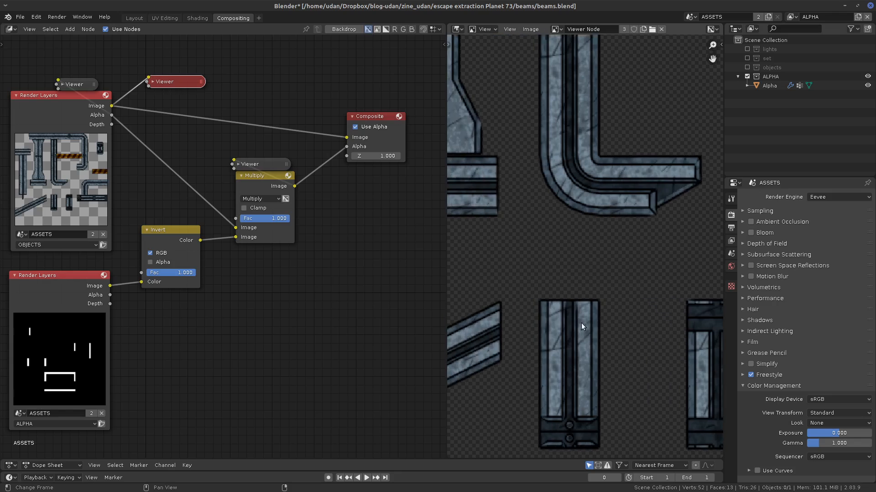
scroll(565, 323, up, 2)
key(d)
mouse_move(568, 306)
mouse_down()
mouse_move(518, 306)
mouse_move(552, 299)
mouse_up()
Step: Duplicate the Viewer of the OBJECTS image, raise the Composite node, and place the expanded copy below it
drag(184, 86, 169, 84)
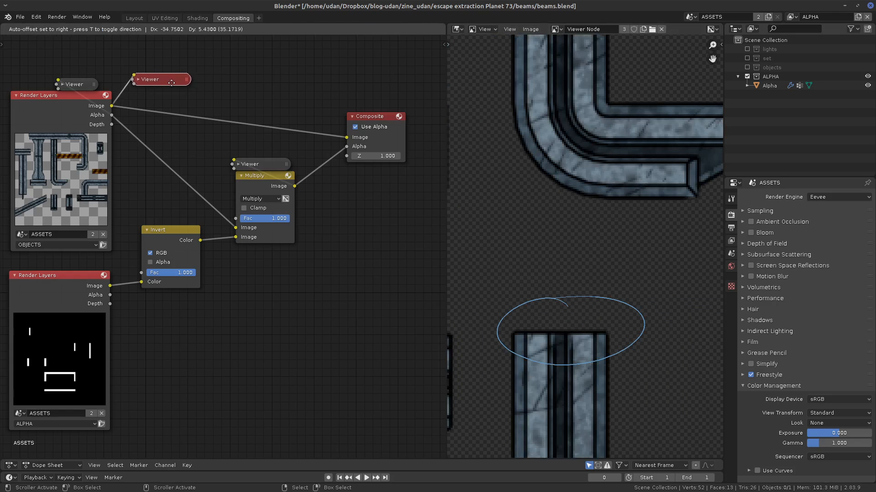
key(shift+d)
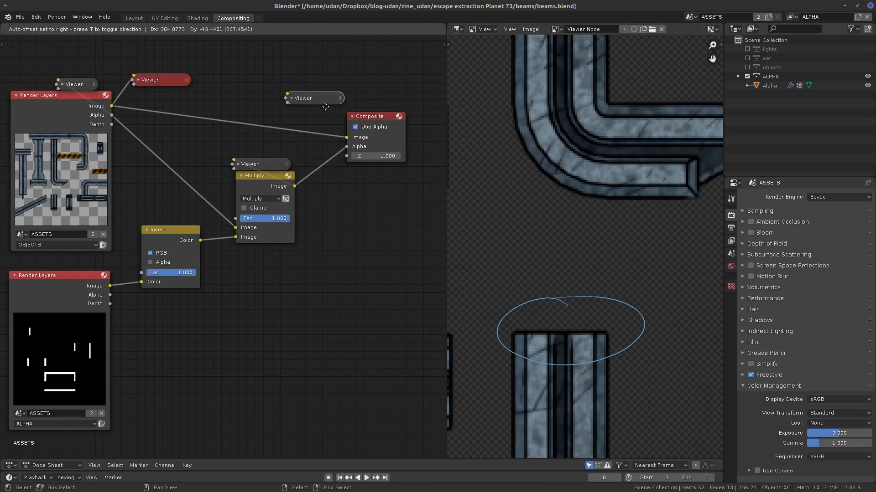
click(378, 211)
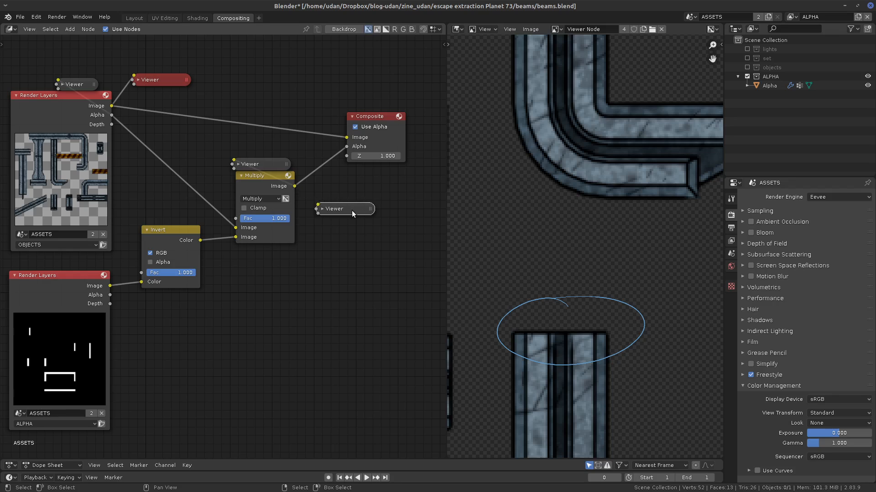
drag(352, 211, 368, 206)
click(370, 205)
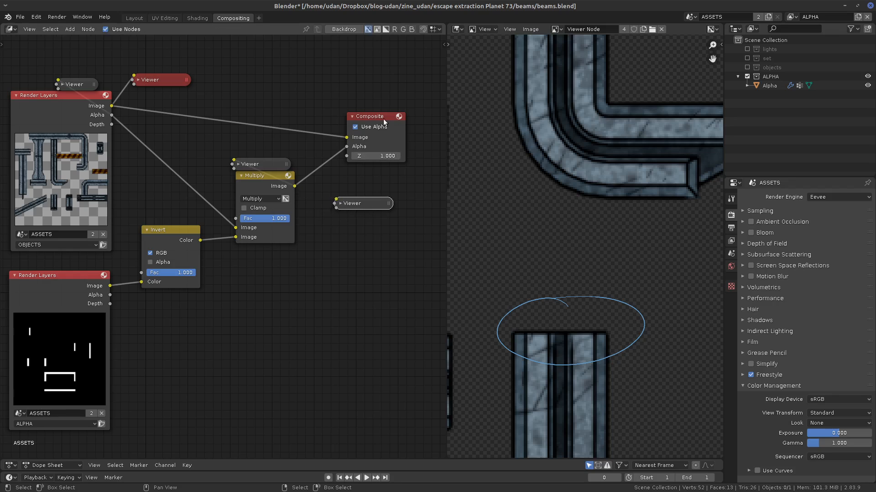
drag(363, 138, 372, 128)
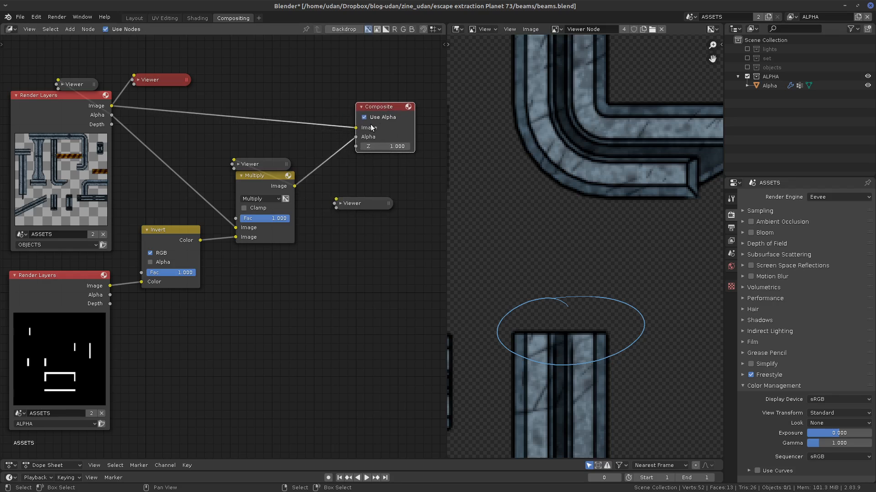
drag(364, 199, 387, 176)
click(366, 182)
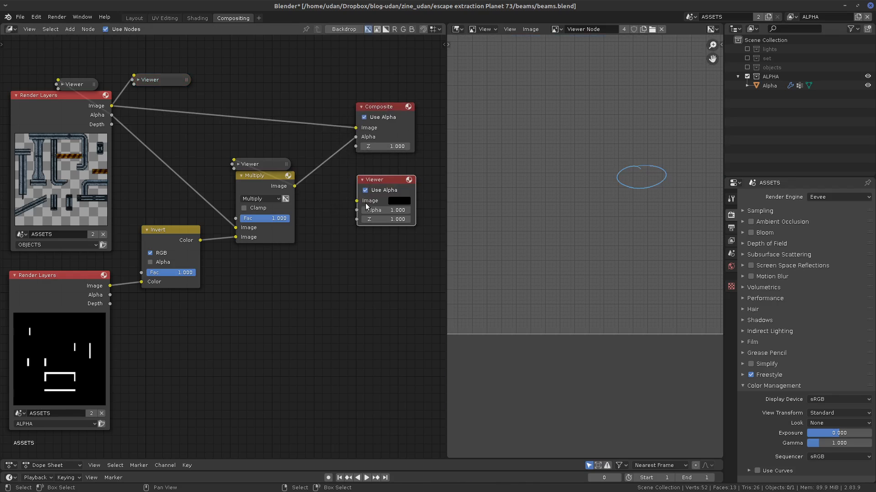
Step: Connect the OBJECTS Image and the Multiply output to the new Viewer's Image and Alpha inputs, and collapse the Viewer
drag(111, 106, 357, 201)
drag(295, 186, 360, 212)
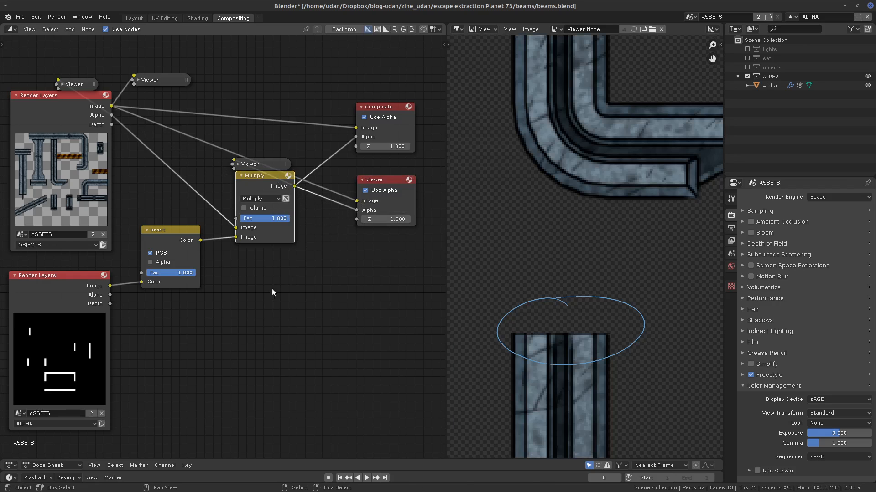
click(362, 181)
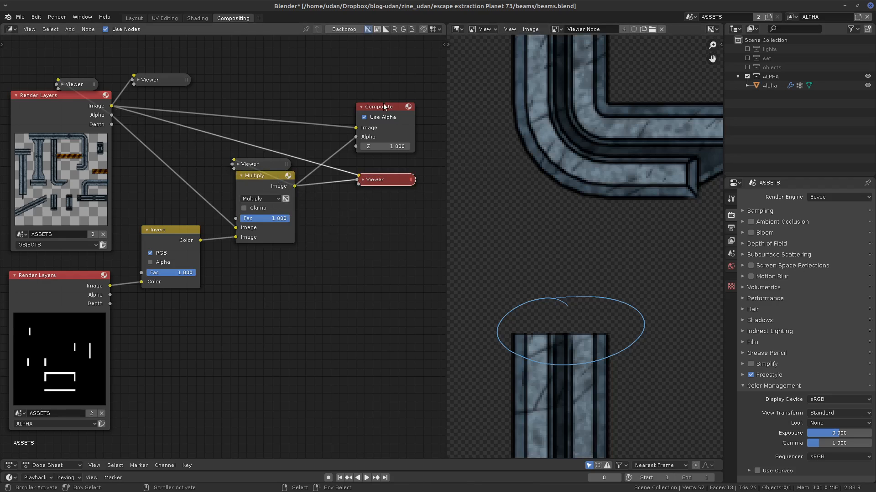
drag(389, 179, 389, 172)
Step: Compare the beam ends with and without the alpha mask by switching between the OBJECTS image Viewer and the masked Viewer
click(162, 82)
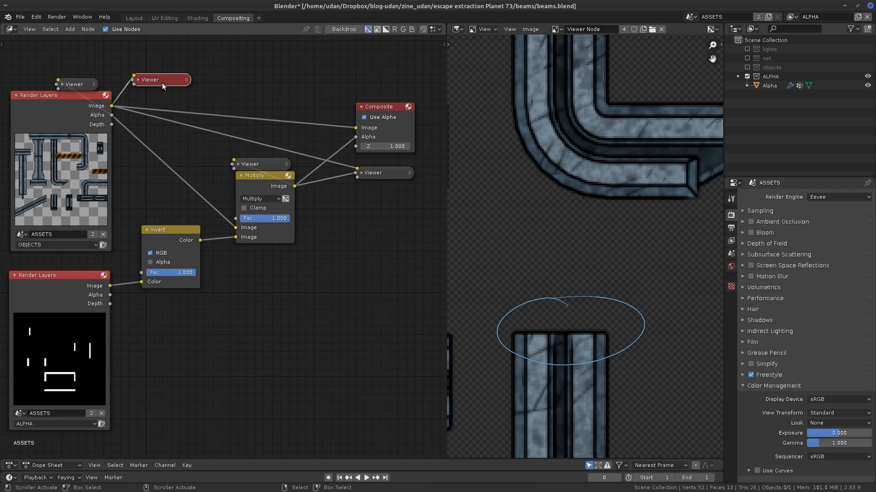
click(372, 173)
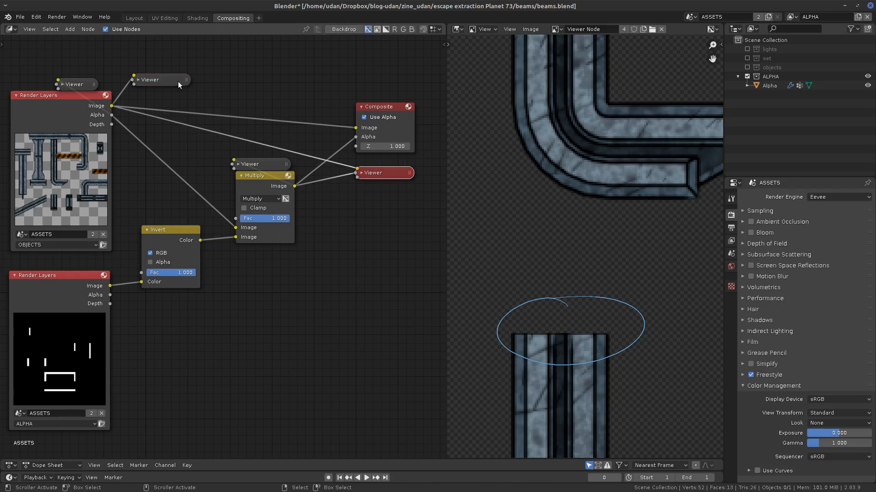
click(178, 81)
click(390, 175)
mouse_move(628, 354)
middle_down()
mouse_move(543, 354)
mouse_move(593, 360)
mouse_move(619, 340)
middle_up()
middle_drag(569, 353, 674, 412)
middle_drag(575, 309, 720, 338)
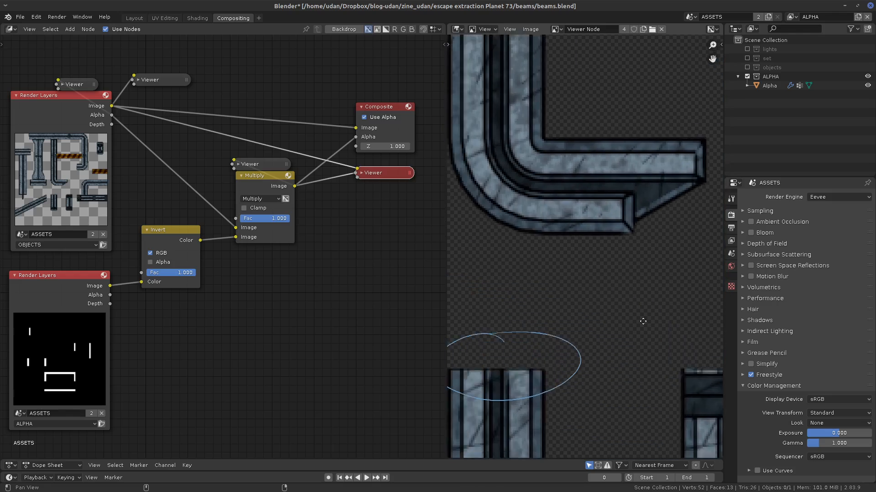
middle_drag(588, 358, 690, 317)
middle_drag(549, 354, 582, 322)
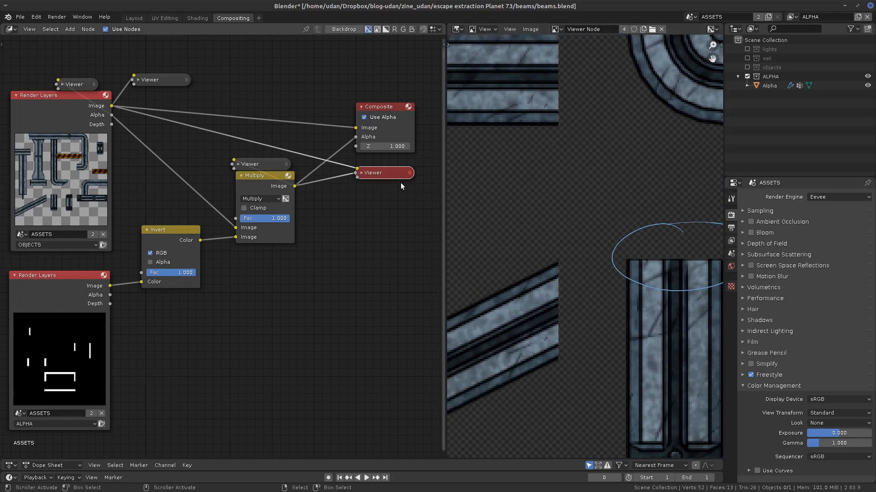
click(159, 83)
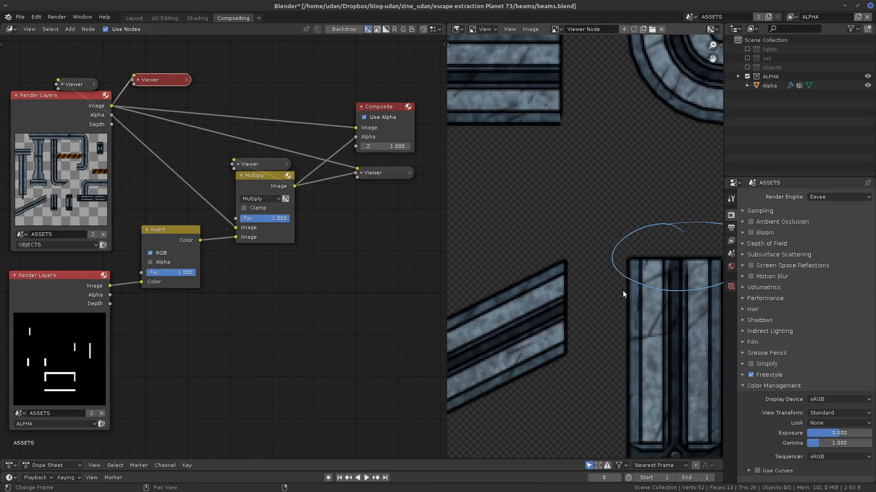
middle_drag(710, 263, 617, 263)
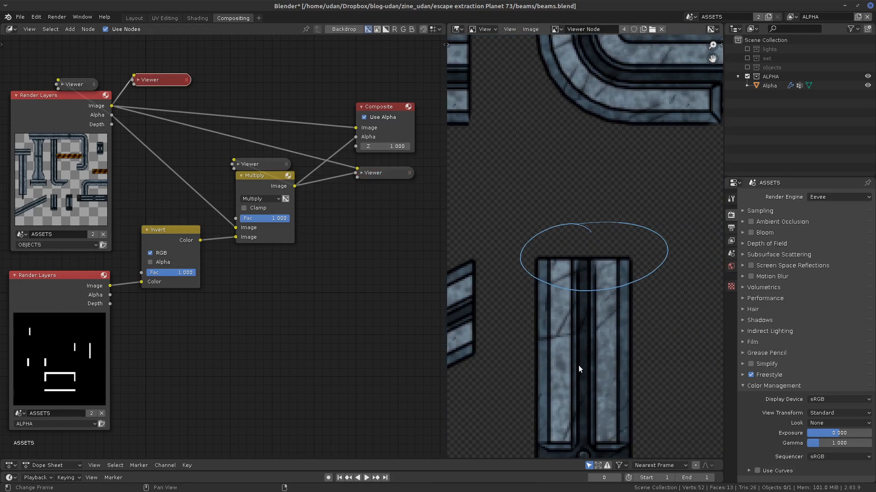
Step: Erase the circle around the vertical beam and circle the cut end of the diagonal beam with a freehand annotation
mouse_move(600, 222)
right_down()
mouse_move(527, 272)
mouse_move(517, 261)
mouse_move(673, 255)
mouse_move(549, 236)
mouse_move(521, 253)
right_up()
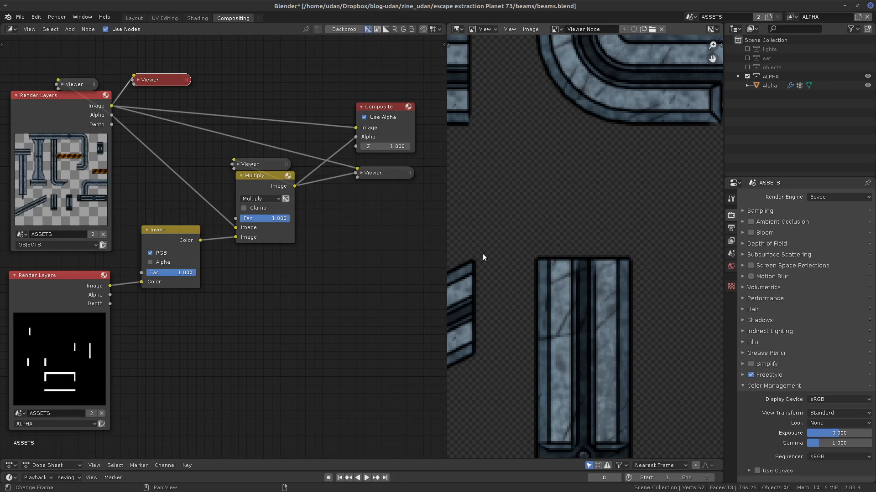
middle_drag(510, 275, 561, 233)
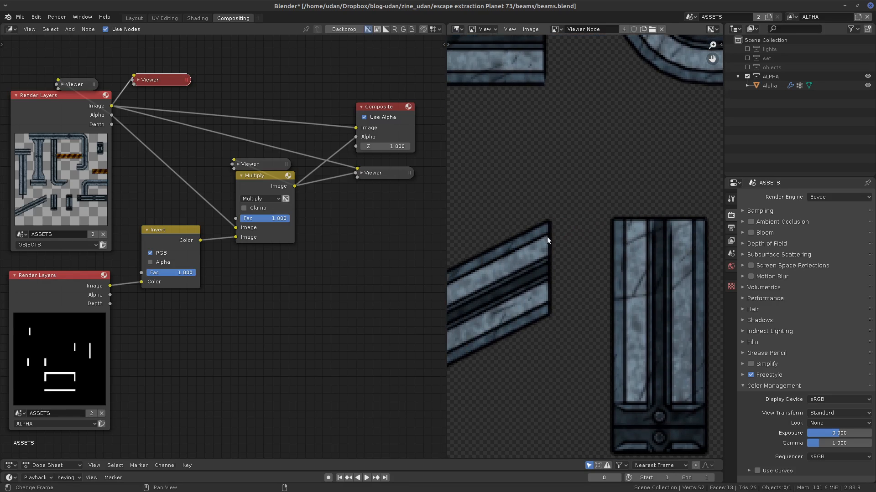
mouse_move(545, 209)
mouse_down()
mouse_move(542, 341)
mouse_move(521, 258)
mouse_up()
Step: Compare the diagonal beam's end in the unmasked and masked Viewers, finishing on the masked image of all the beams
click(373, 171)
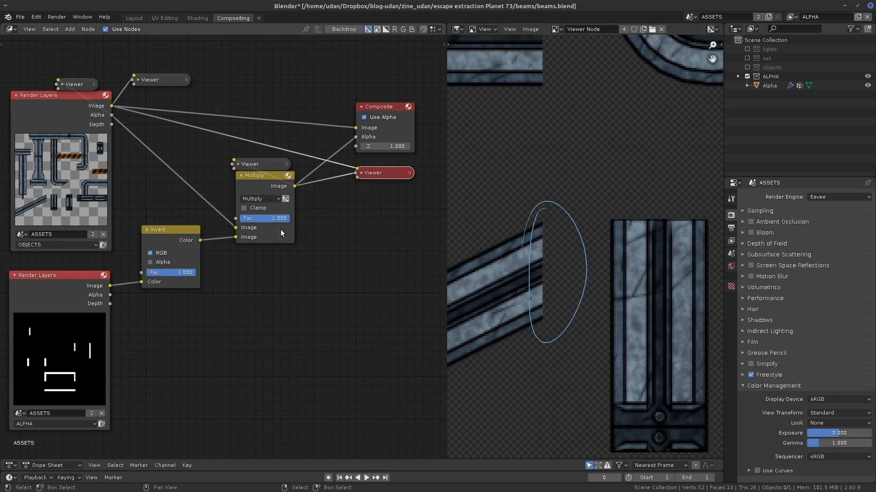
click(167, 80)
click(380, 172)
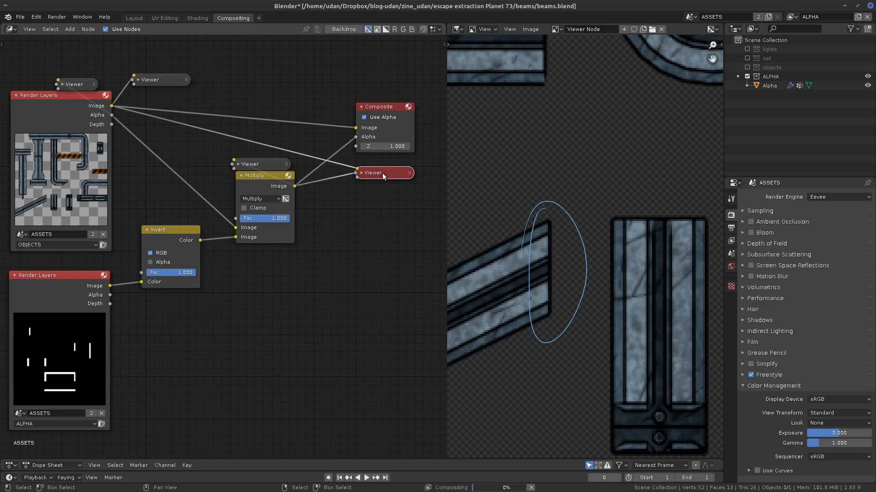
click(172, 81)
click(381, 173)
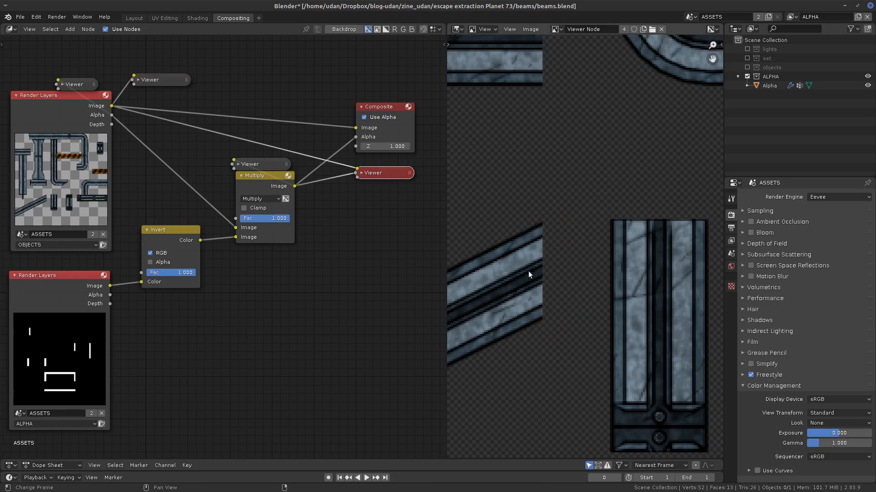
scroll(531, 297, down, 4)
middle_drag(341, 351, 298, 317)
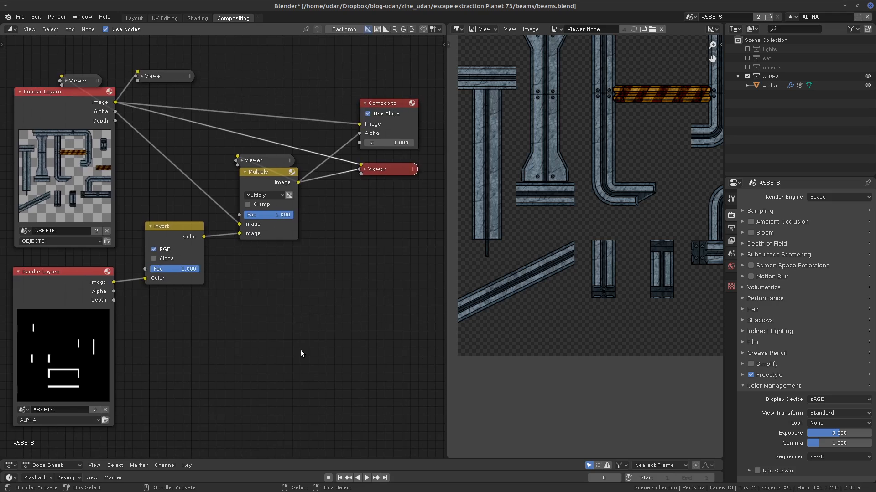
Step: Open the recent file knight_v30.blend without saving the changes to beams
click(20, 17)
mouse_move(75, 47)
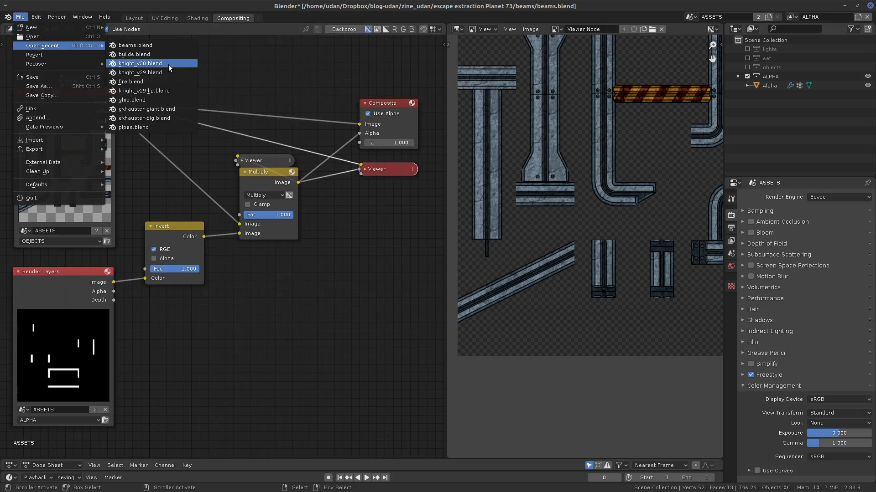
click(167, 64)
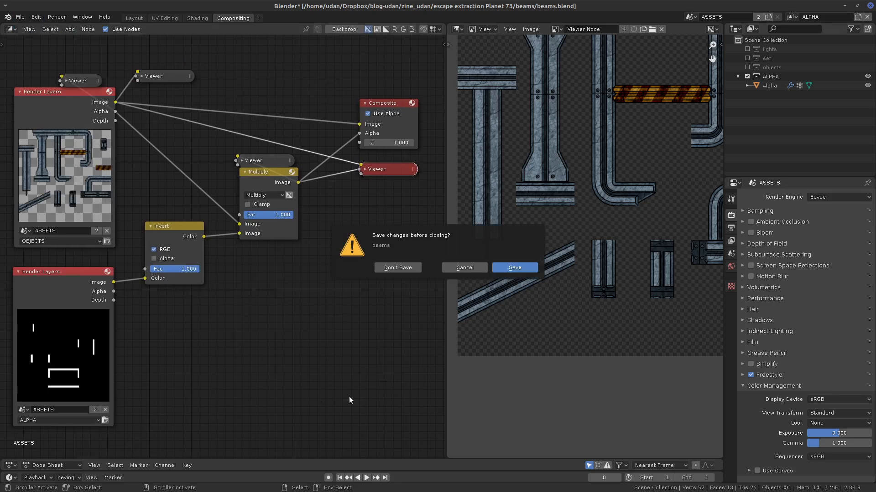
click(401, 267)
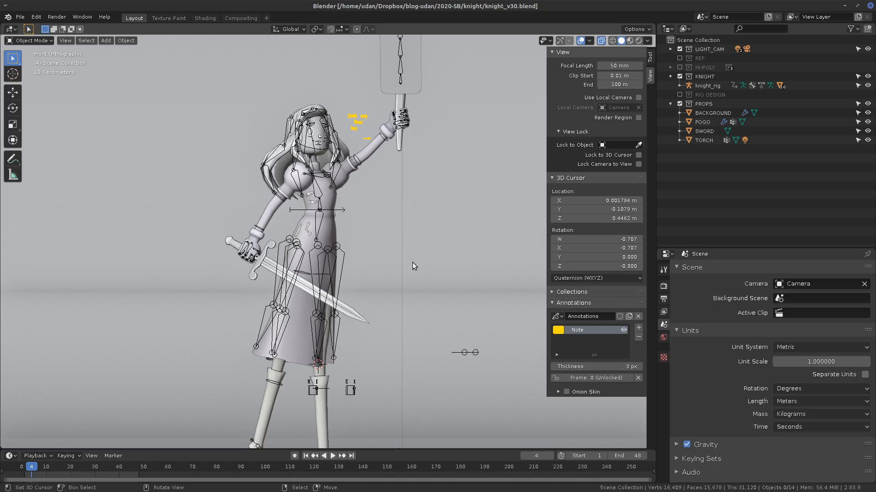
Step: View the knight through the scene camera with the whole figure in frame
middle_drag(412, 262, 398, 254)
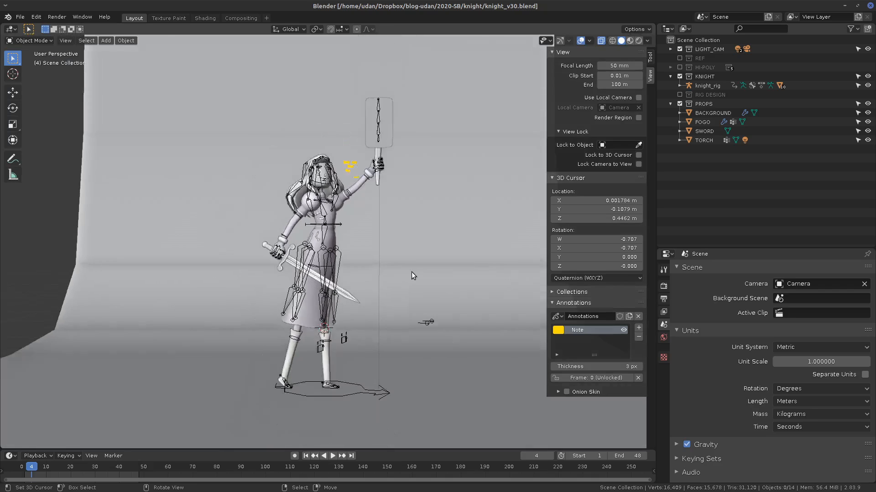
key(KP_0)
scroll(431, 309, down, 3)
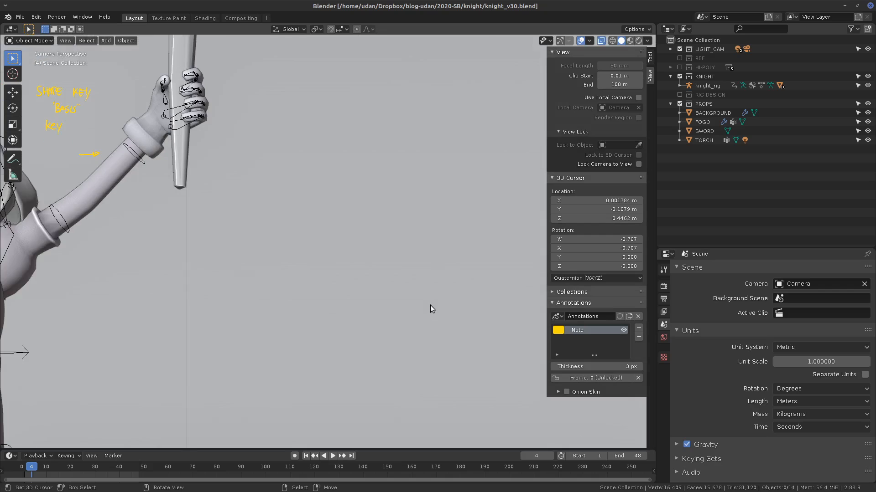
scroll(429, 308, down, 2)
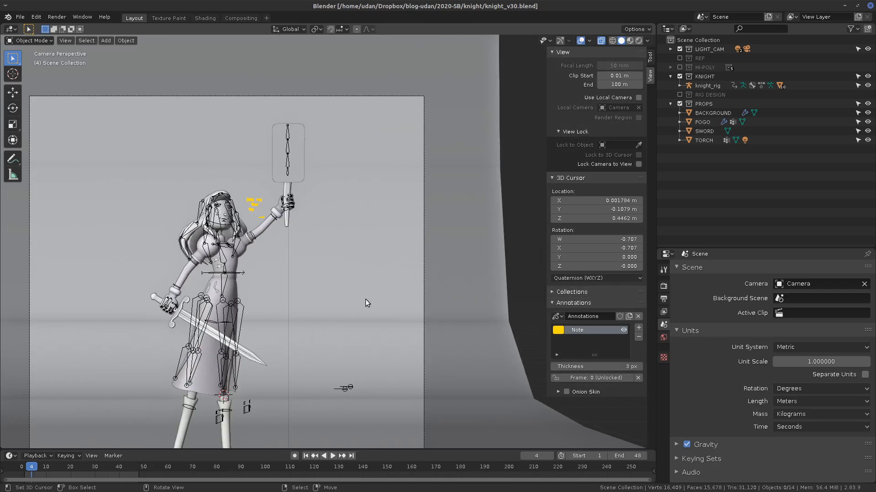
shift+middle_drag(365, 299, 435, 237)
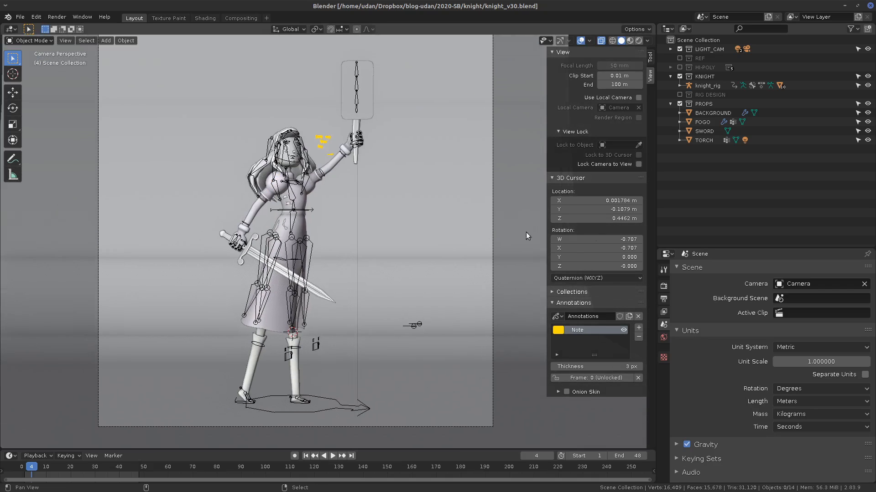
Step: Enlarge the Properties editor and show the render settings, followed by the output settings
drag(740, 249, 740, 144)
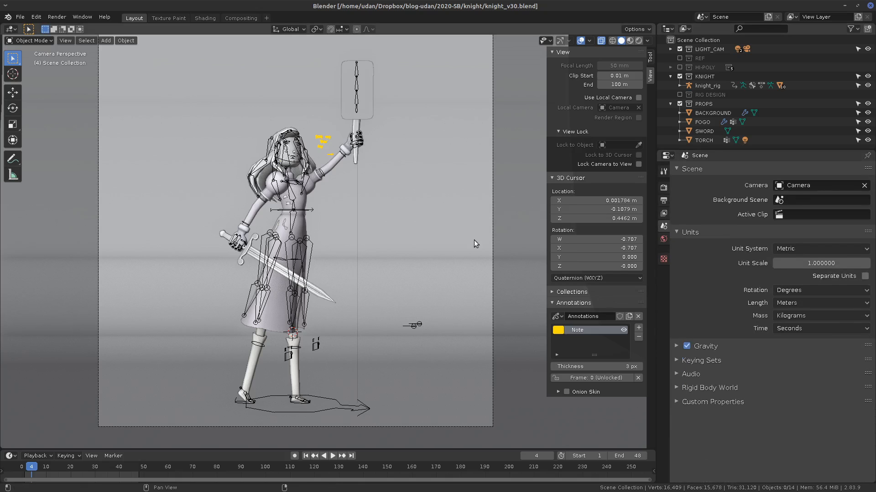
scroll(435, 284, down, 2)
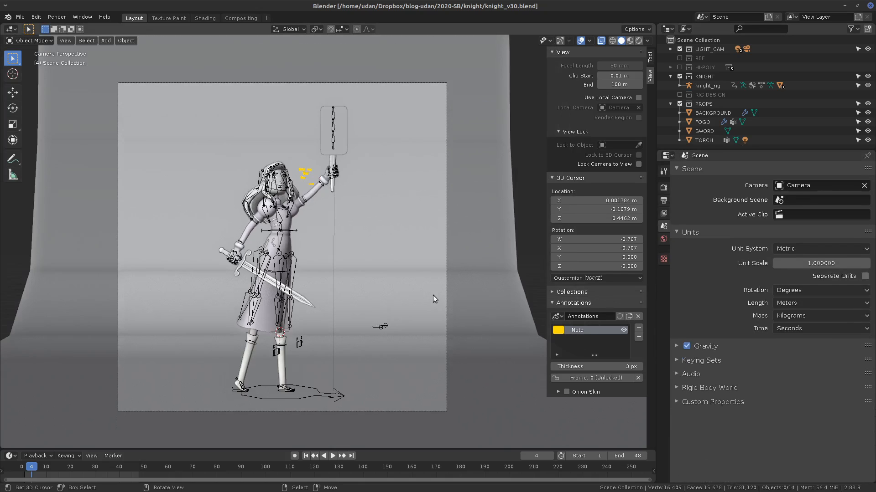
click(663, 188)
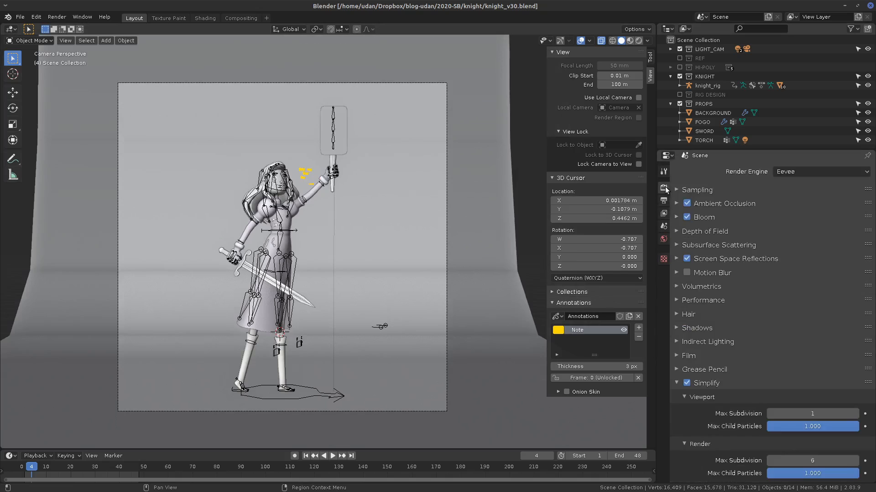
click(664, 201)
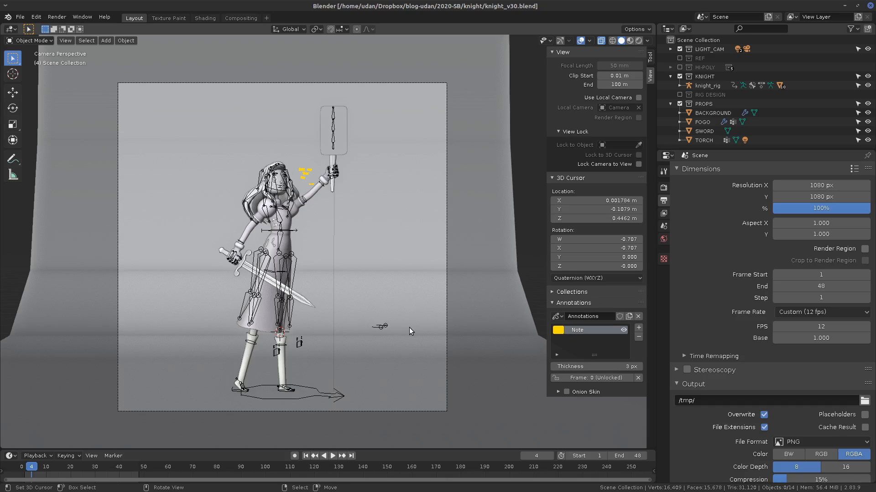
Step: Handwrite the annotation "Light" beside the torch, add more writing below it, and erase the notes
mouse_move(380, 158)
mouse_down()
mouse_move(386, 179)
mouse_move(423, 177)
mouse_up()
click(394, 162)
drag(415, 170, 430, 176)
drag(428, 170, 437, 169)
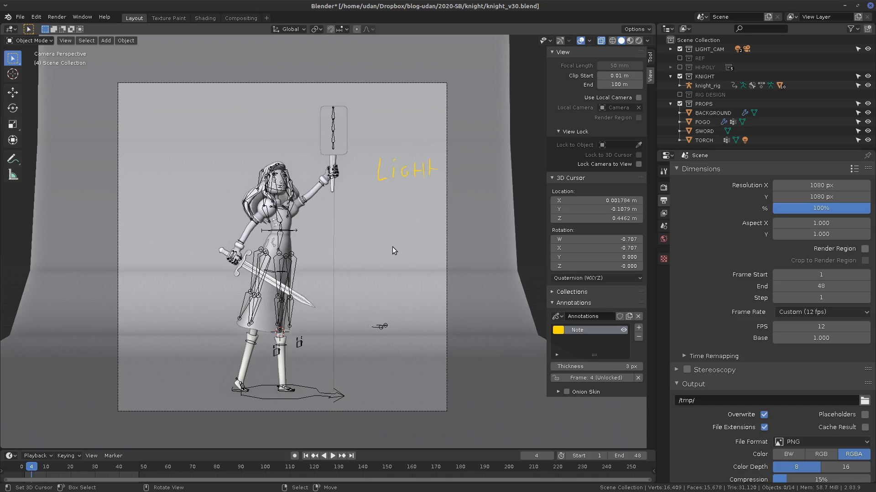
mouse_move(387, 198)
mouse_down()
mouse_move(387, 206)
mouse_move(395, 198)
mouse_move(414, 207)
mouse_up()
drag(414, 197, 414, 201)
drag(424, 196, 429, 205)
mouse_move(384, 200)
right_down()
mouse_move(436, 198)
mouse_move(422, 173)
mouse_move(389, 166)
right_up()
Step: Expand the LIGHT_CAM collection and unhide the BACK light, the Camera and the KEY light
click(669, 49)
click(868, 58)
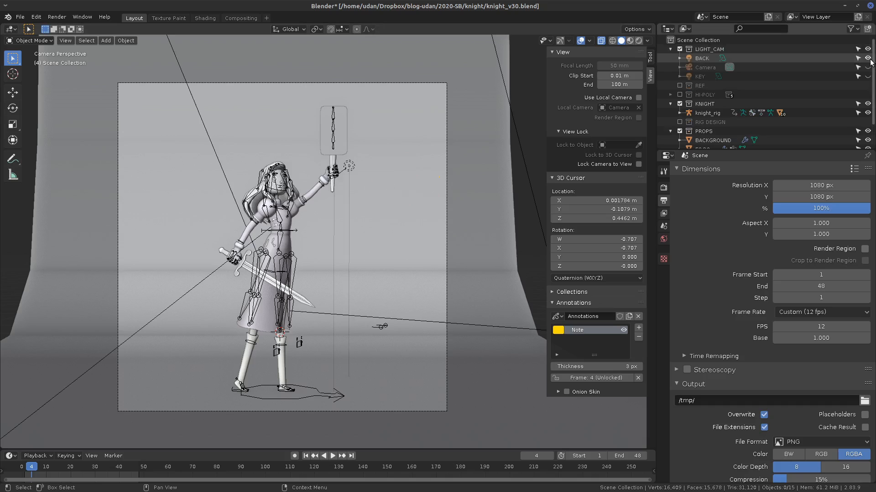
click(868, 67)
click(868, 76)
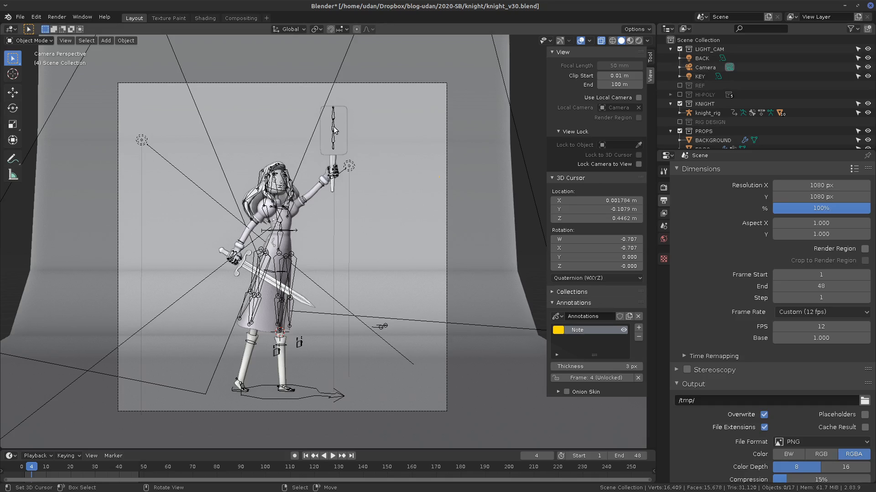
Step: Sketch freehand annotation strokes around the knight to indicate light directions from the torch and the sides, and erase them
mouse_move(335, 137)
mouse_down()
mouse_move(292, 178)
mouse_move(312, 178)
mouse_up()
drag(126, 221, 247, 223)
drag(246, 226, 222, 238)
drag(293, 420, 297, 346)
mouse_move(292, 427)
ctrl+mouse_down()
mouse_move(291, 320)
mouse_move(234, 222)
mouse_move(157, 212)
ctrl+mouse_up()
ctrl+drag(355, 126, 305, 167)
mouse_move(423, 219)
mouse_down()
mouse_move(425, 160)
mouse_move(396, 209)
mouse_move(422, 222)
mouse_move(351, 221)
mouse_move(389, 213)
mouse_up()
mouse_move(314, 226)
mouse_down()
mouse_move(394, 203)
mouse_move(402, 212)
mouse_up()
mouse_move(319, 222)
right_down()
mouse_move(407, 204)
mouse_move(393, 201)
mouse_move(420, 195)
mouse_move(403, 176)
right_up()
drag(396, 186, 396, 188)
drag(356, 213, 352, 214)
mouse_move(371, 208)
right_down()
mouse_move(389, 196)
mouse_move(360, 199)
right_up()
shift+middle_drag(396, 251, 405, 243)
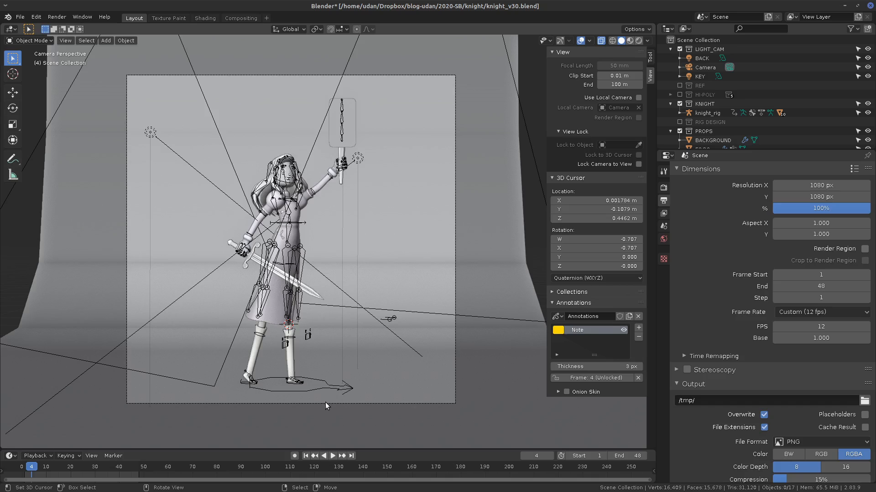